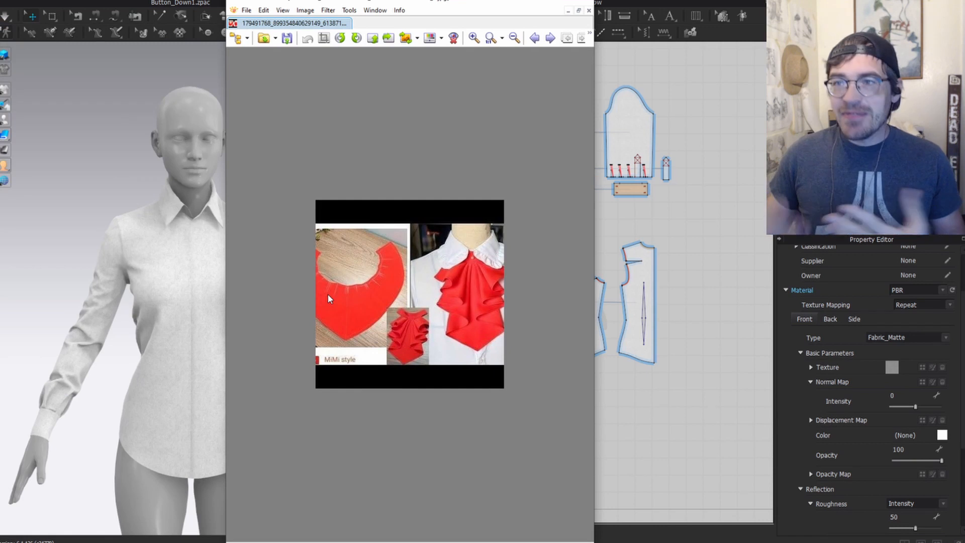
Step: Zoom in on the red jabot reference photo in XnView to study its ruffles
ctrl+scroll(452, 316, up, 1)
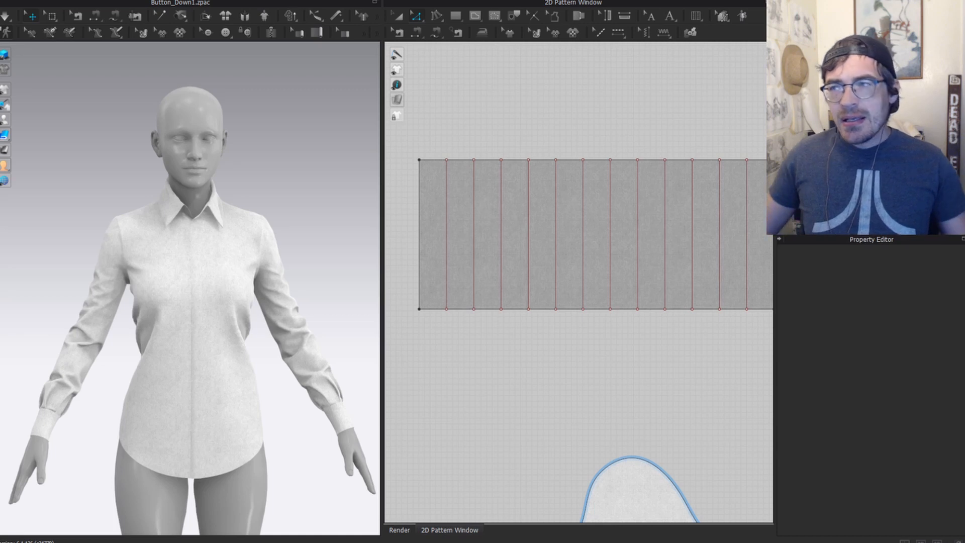
Step: Start pleats on the long rectangle at its internal line, pleating toward the right side
click(698, 17)
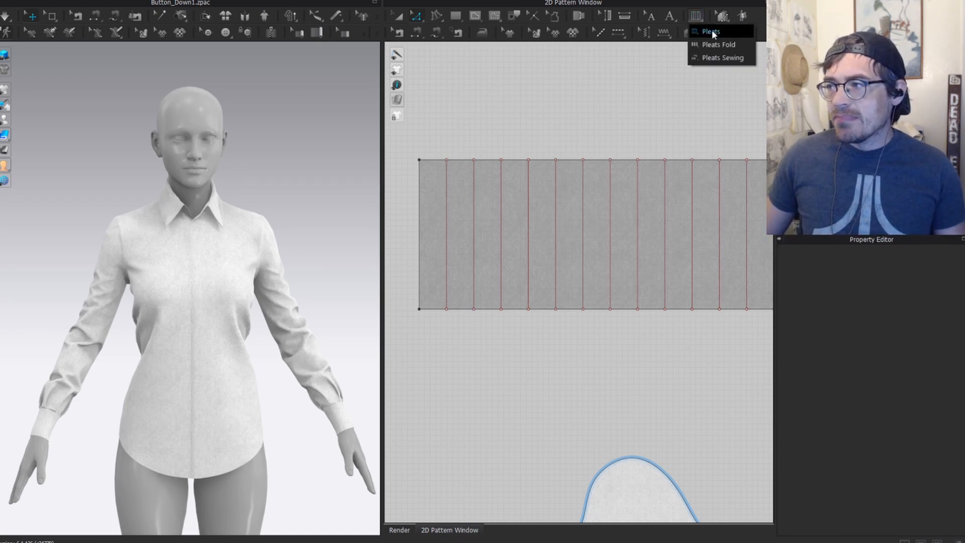
click(709, 31)
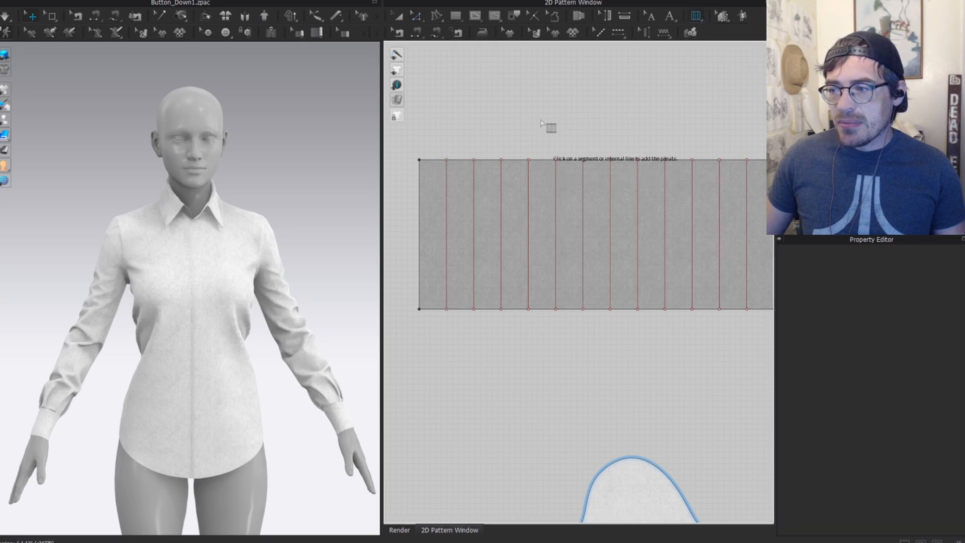
click(500, 196)
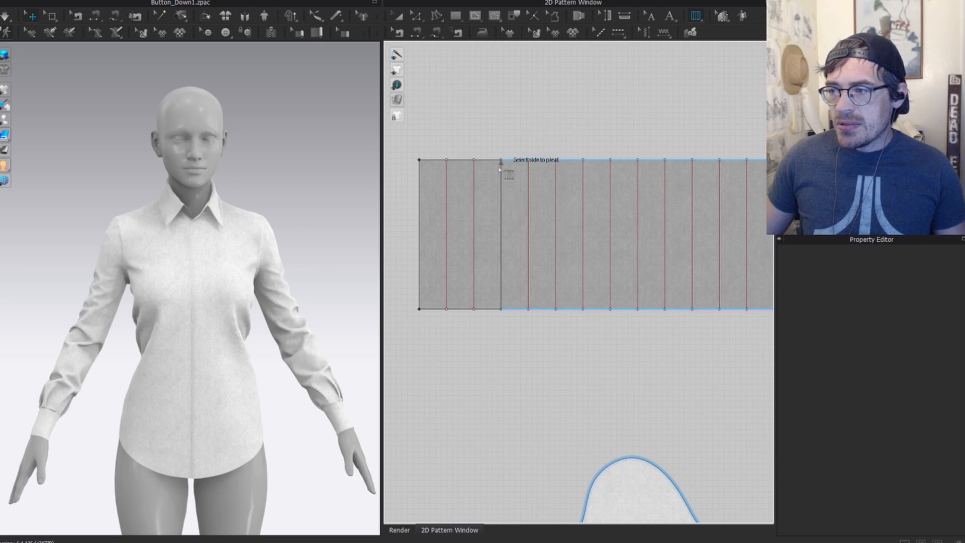
click(544, 164)
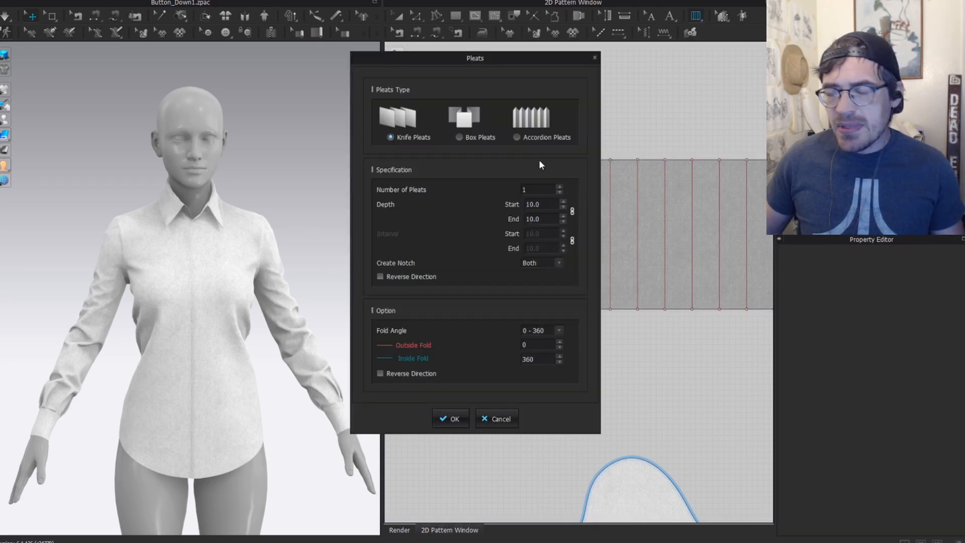
drag(523, 63, 274, 76)
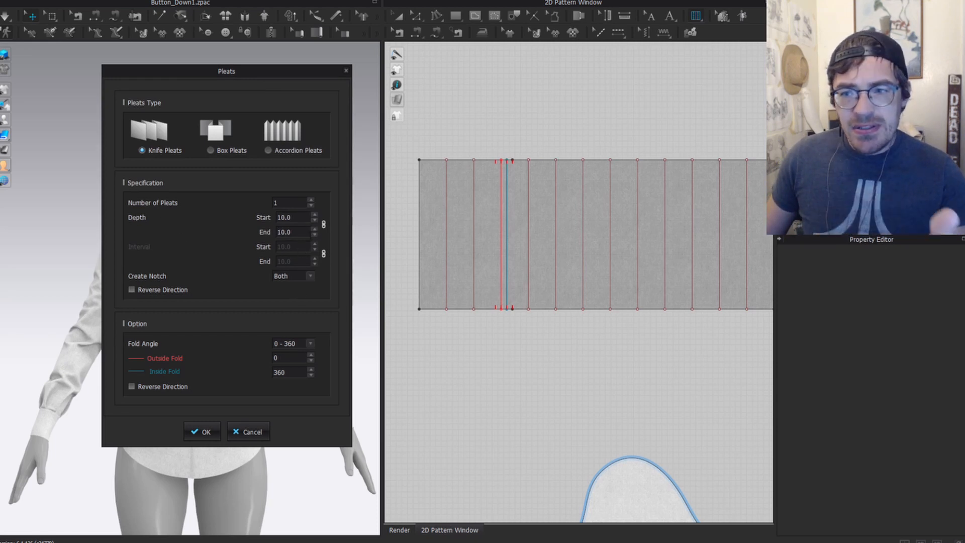
Step: Preview 3 knife pleats with pleat depth raised from 10 to at least 26
click(314, 215)
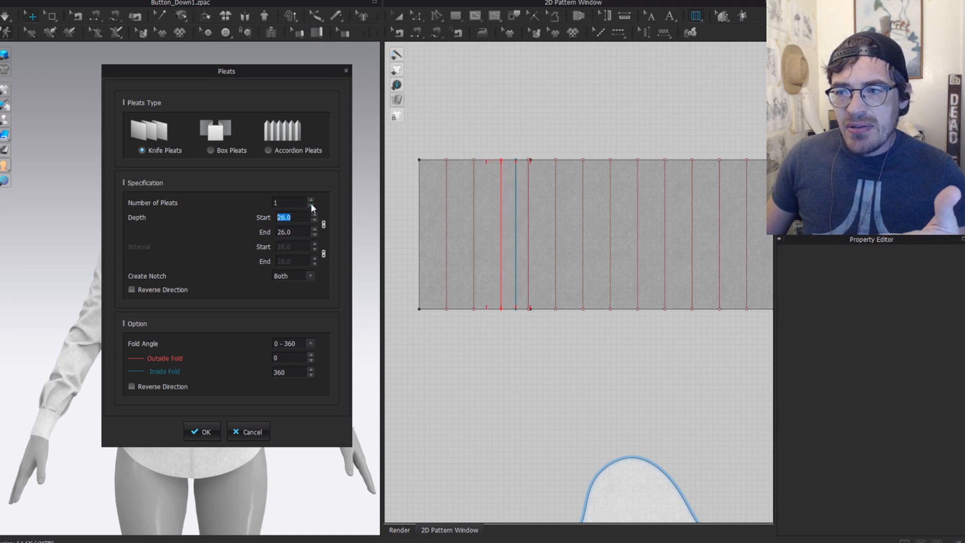
click(310, 201)
click(310, 201)
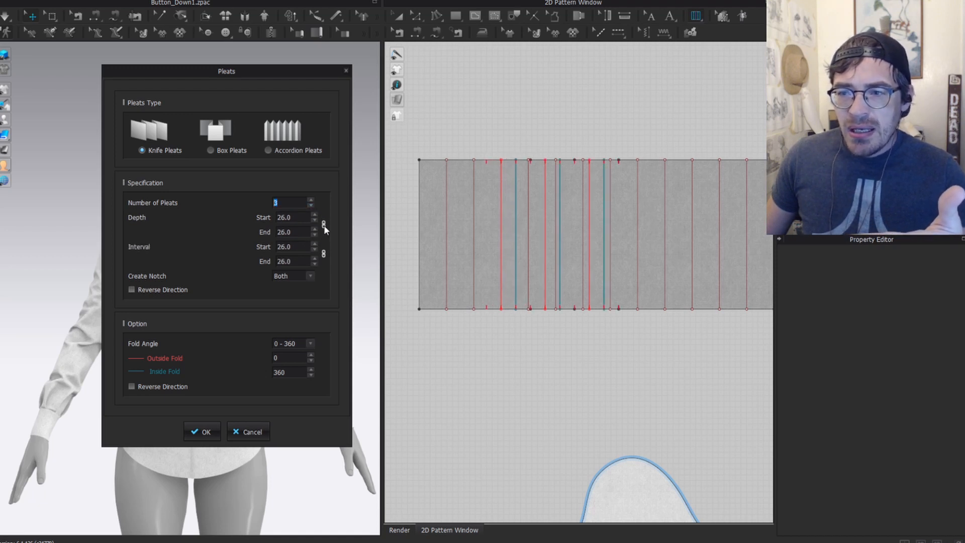
click(315, 246)
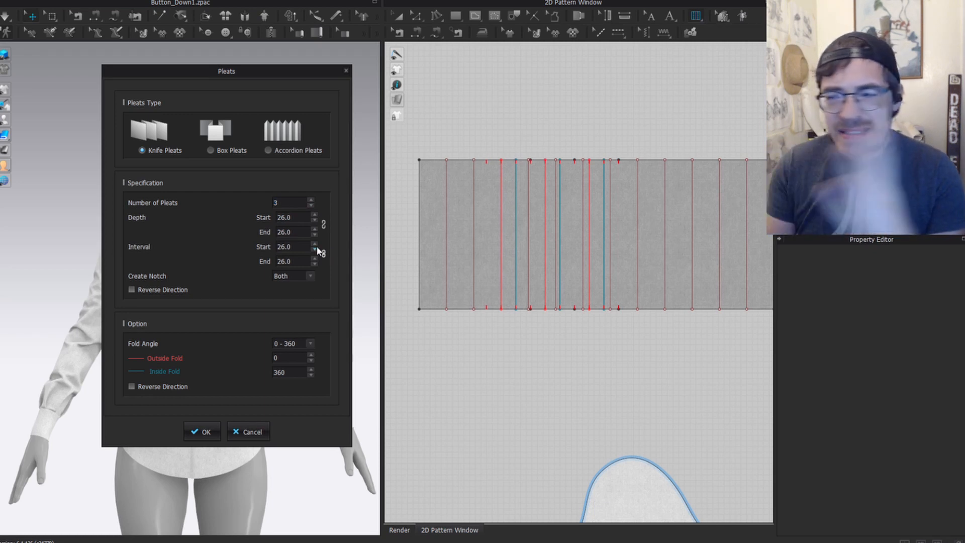
click(314, 215)
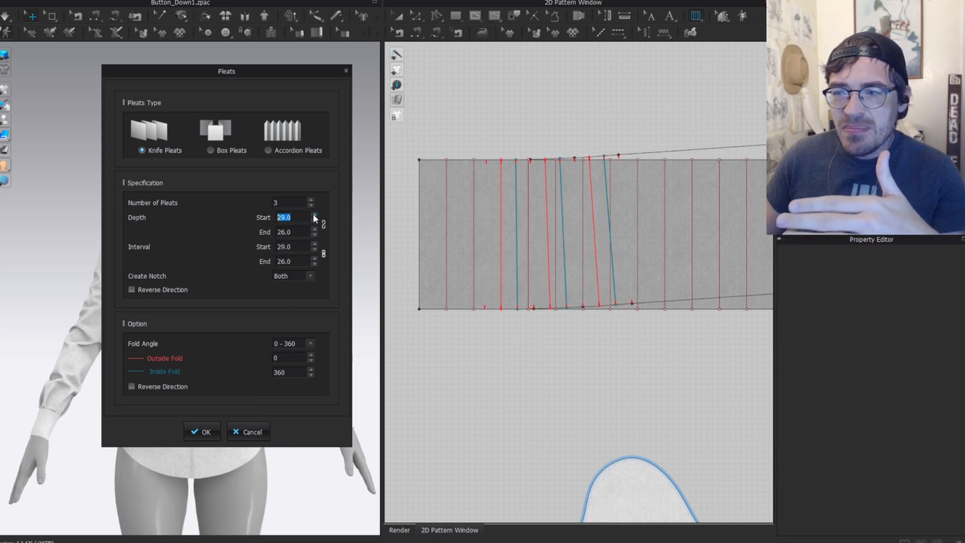
click(314, 214)
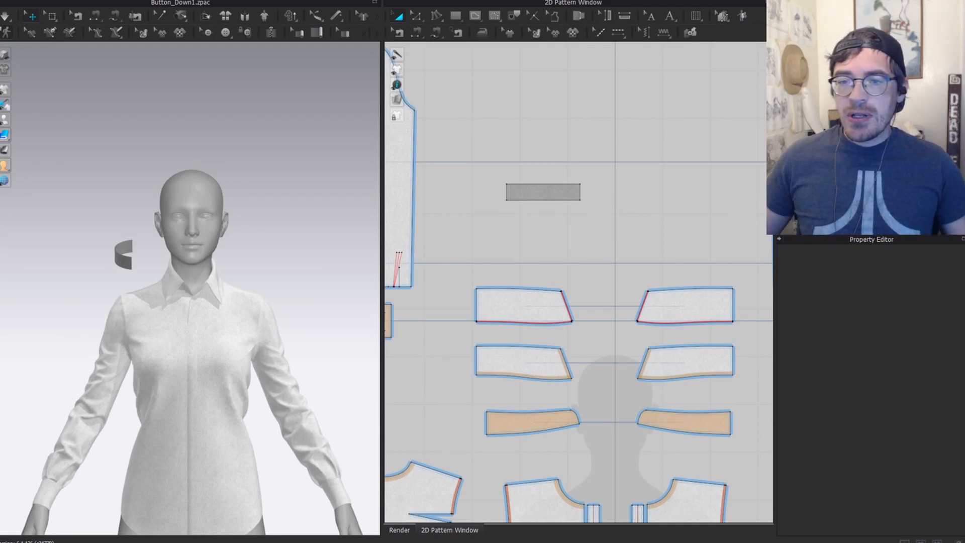
scroll(69, 338, down, 2)
scroll(212, 319, down, 2)
right_drag(285, 311, 224, 309)
scroll(222, 316, up, 3)
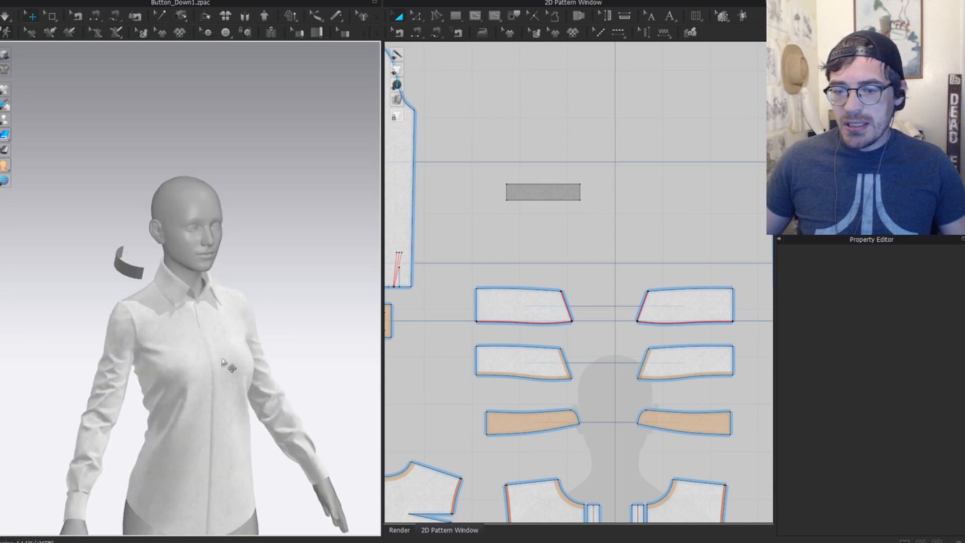
middle_drag(222, 361, 210, 227)
scroll(210, 227, up, 2)
right_drag(273, 229, 174, 194)
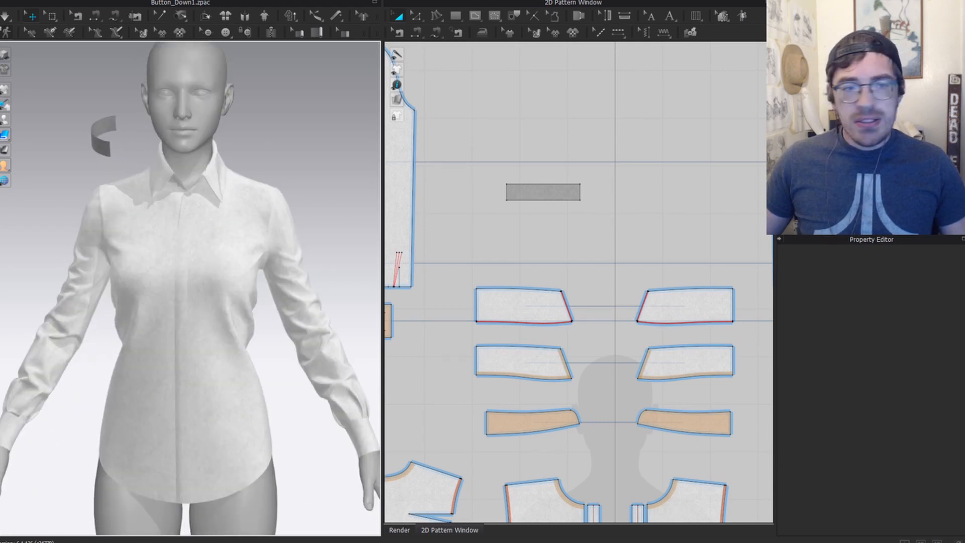
drag(0, 25, 363, 47)
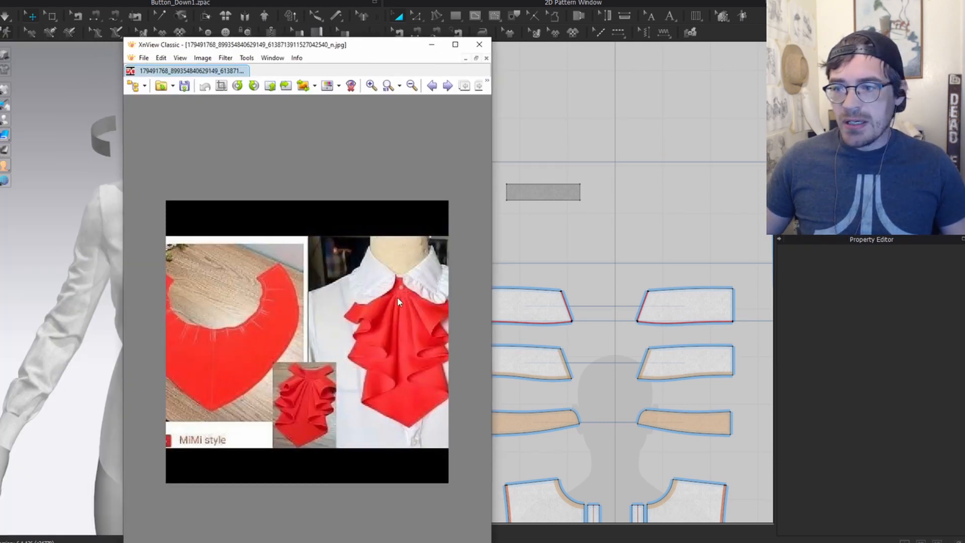
click(431, 44)
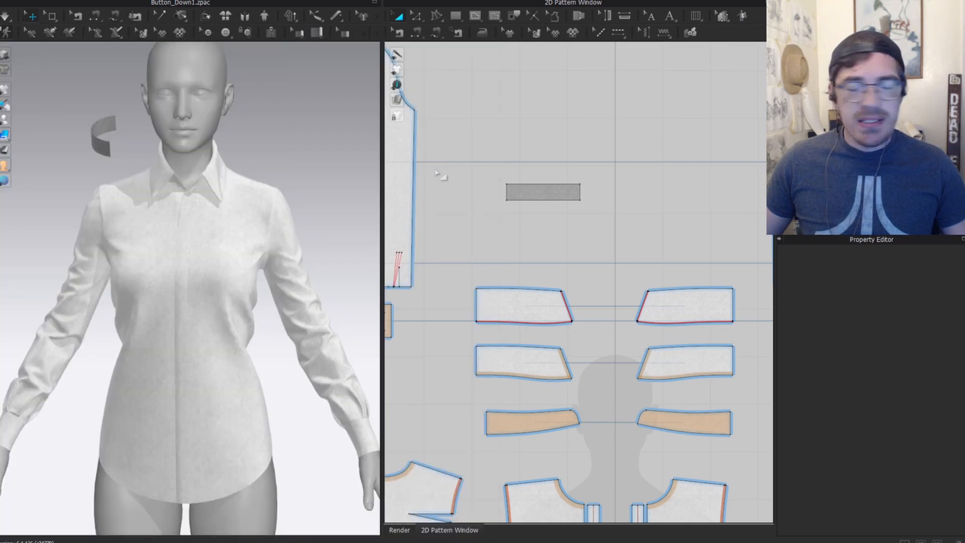
scroll(552, 272, down, 3)
middle_drag(596, 238, 553, 169)
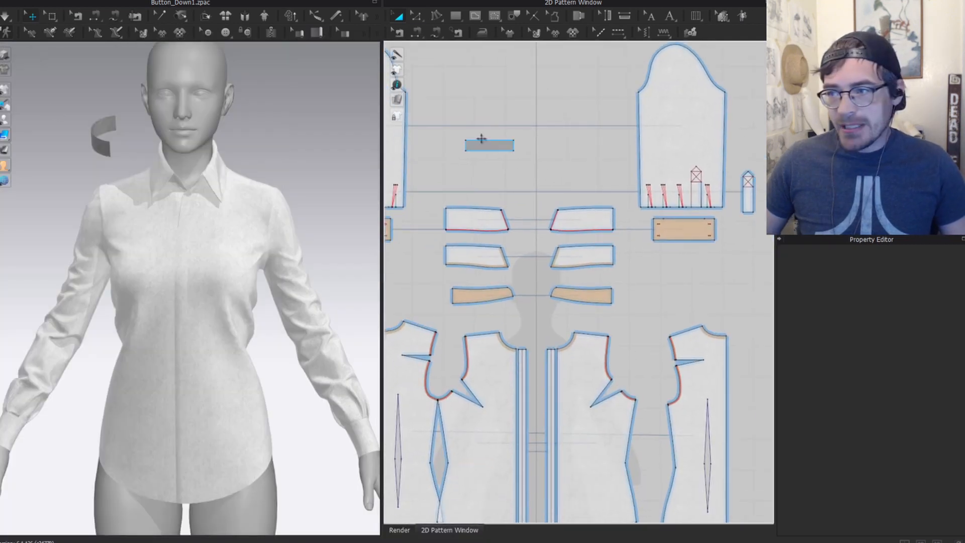
drag(496, 143, 507, 157)
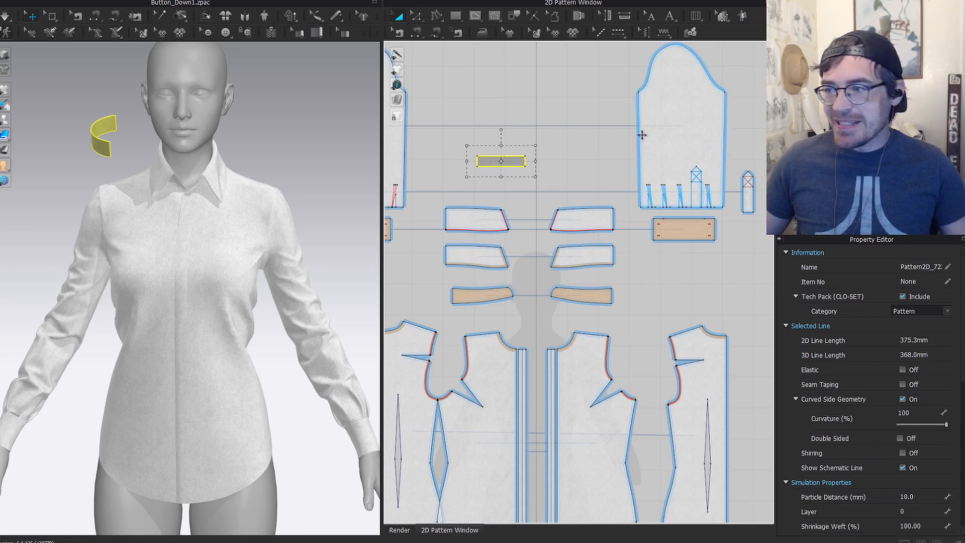
scroll(482, 161, up, 2)
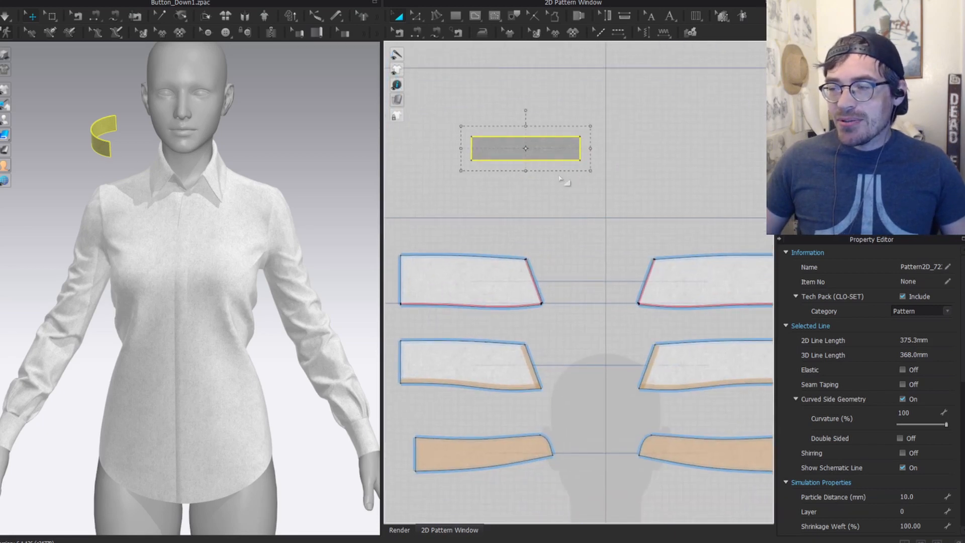
scroll(556, 164, down, 2)
right_drag(103, 144, 173, 140)
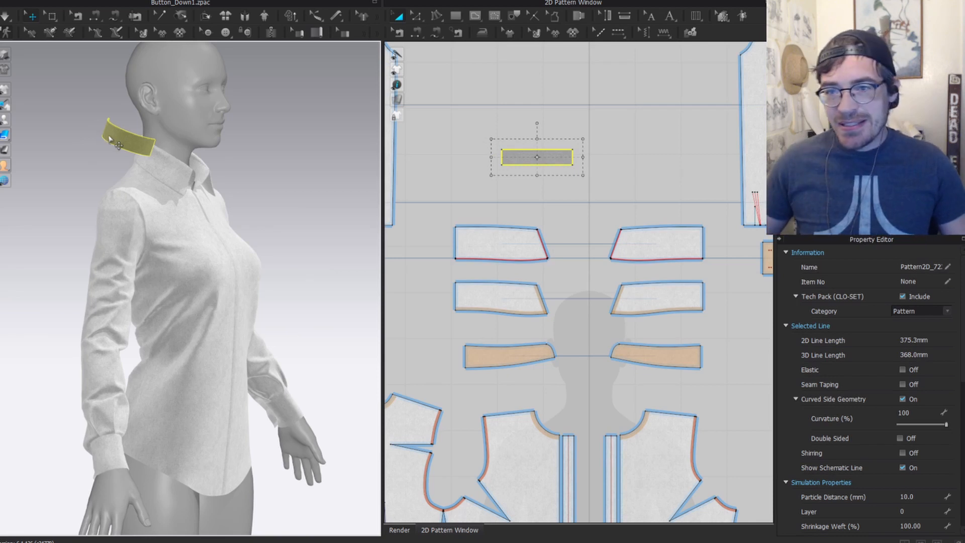
scroll(555, 232, down, 2)
middle_drag(556, 232, 569, 186)
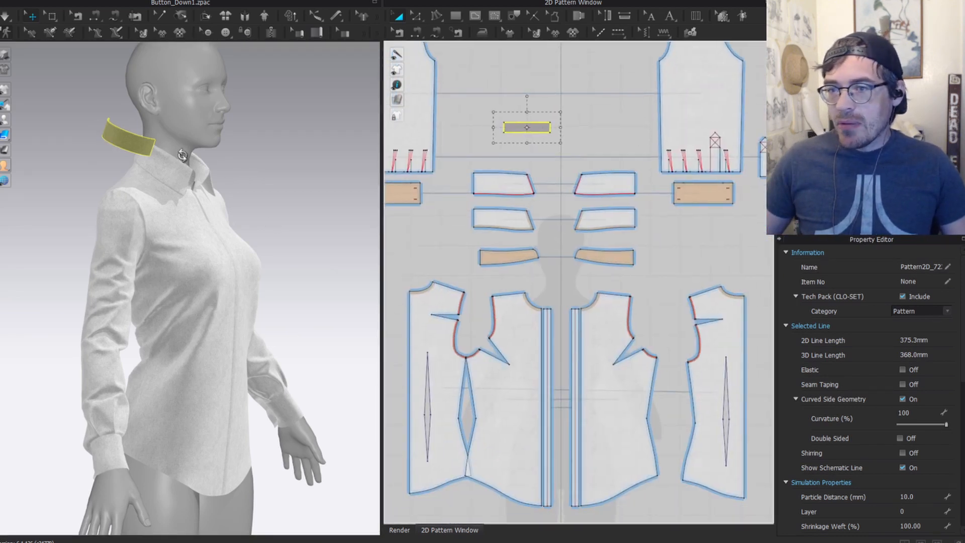
right_drag(266, 176, 210, 172)
scroll(206, 171, up, 3)
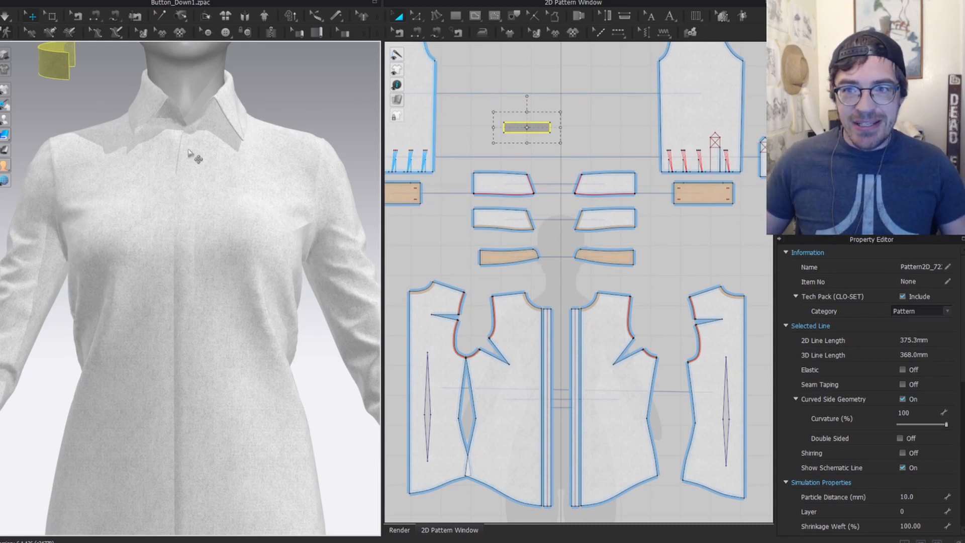
scroll(202, 168, down, 3)
middle_drag(201, 168, 189, 244)
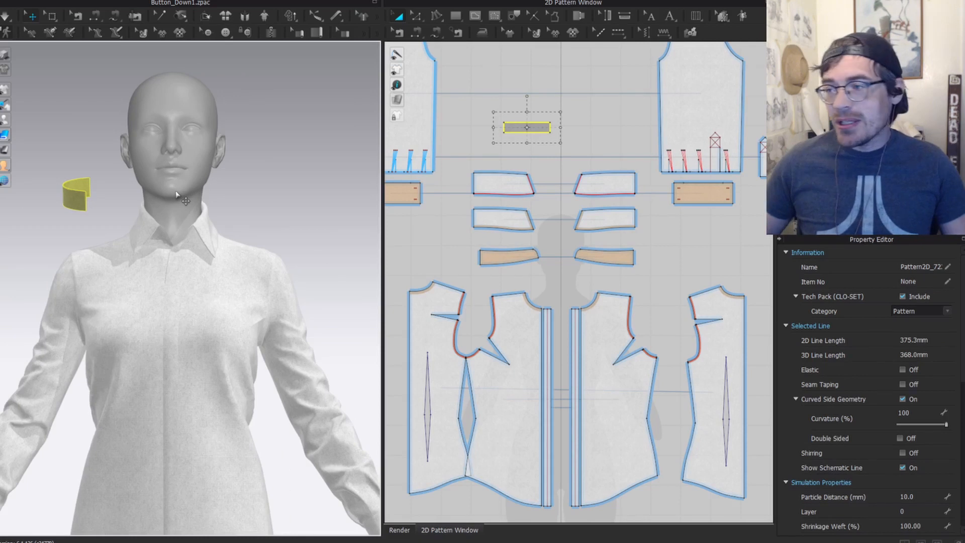
key(z)
scroll(544, 160, up, 5)
middle_drag(544, 161, 599, 168)
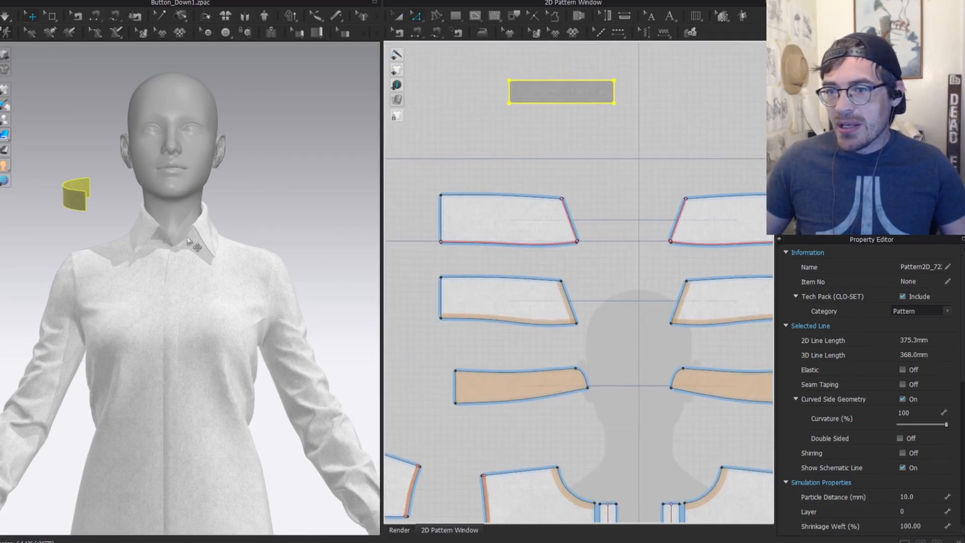
Step: Draw a lengthwise internal line across the small rectangular strip
key(g)
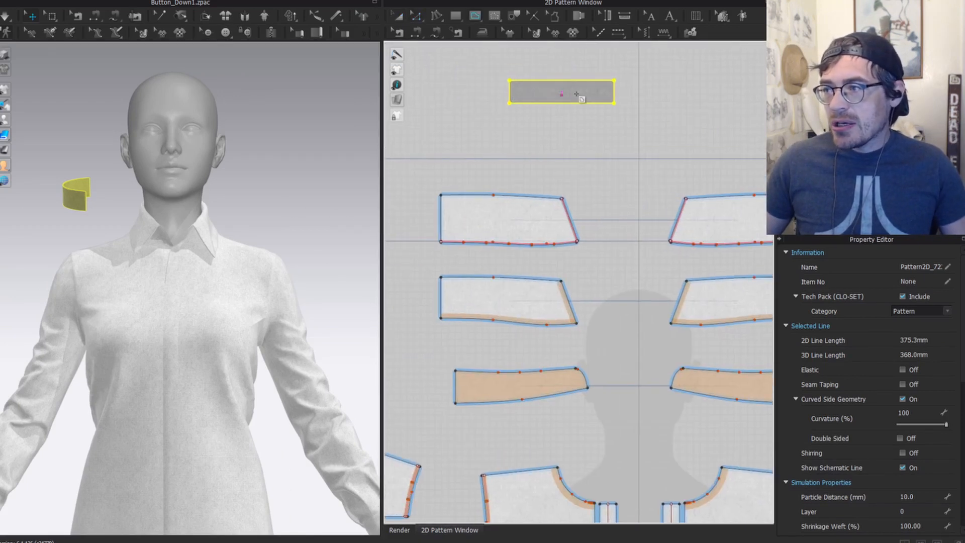
click(613, 92)
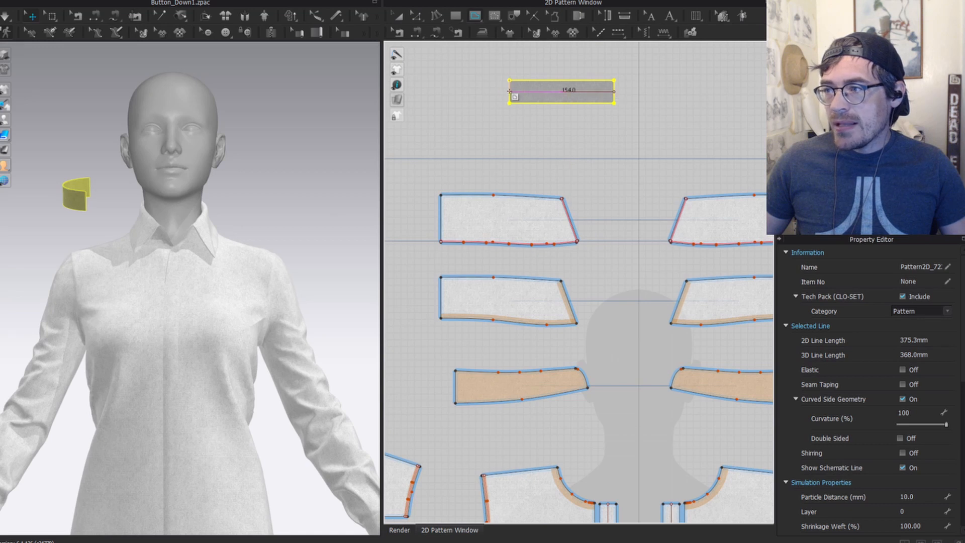
double_click(508, 91)
scroll(126, 169, up, 2)
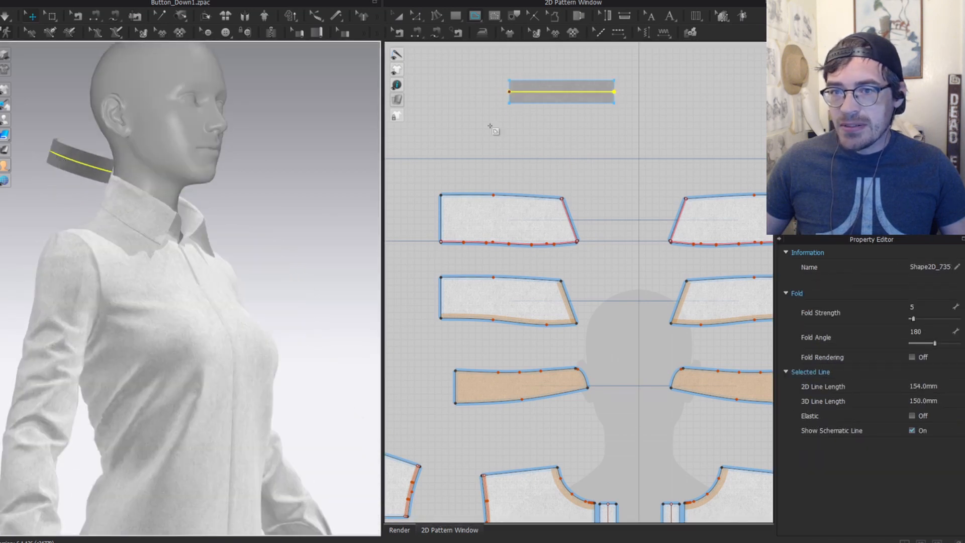
scroll(557, 160, down, 3)
scroll(243, 205, up, 5)
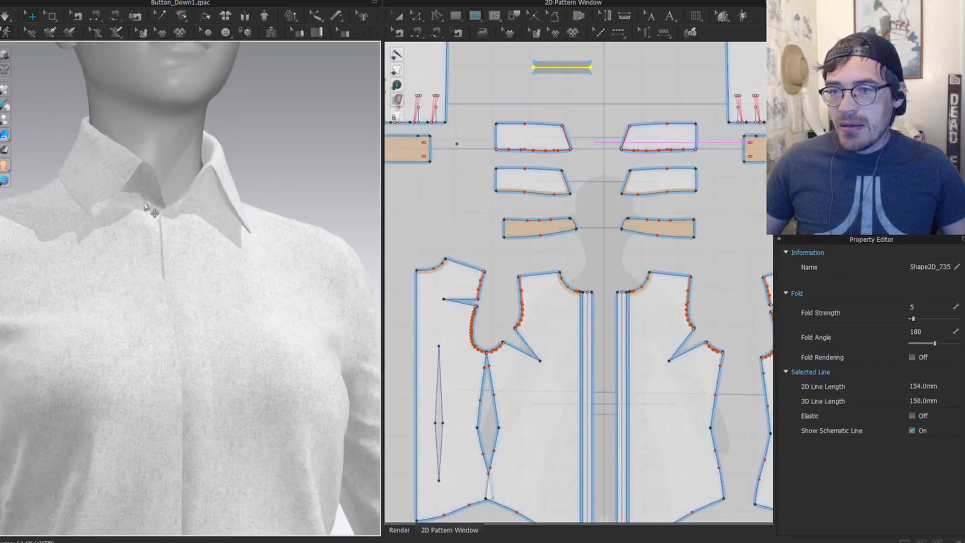
Step: Draw a fold line along the collar stand and bend it into a curve
click(142, 187)
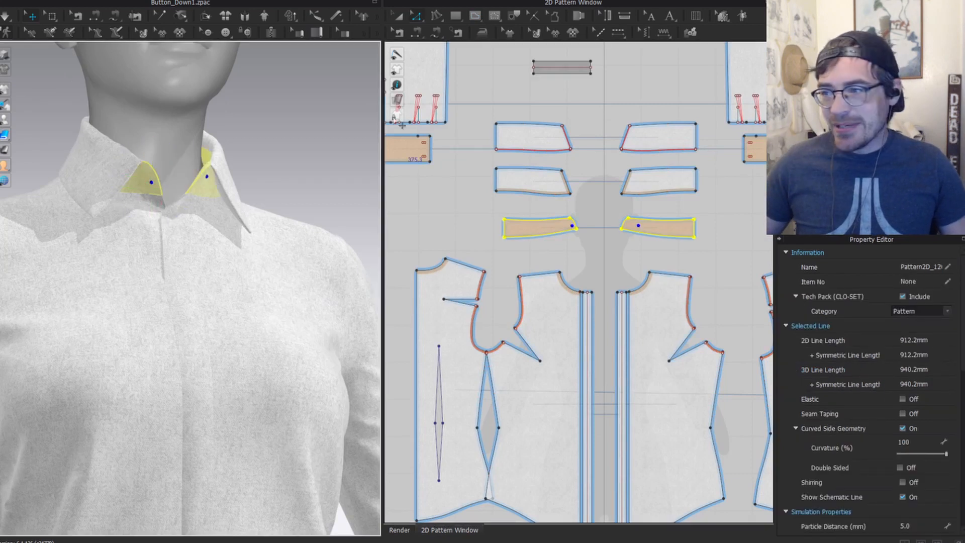
scroll(521, 217, up, 4)
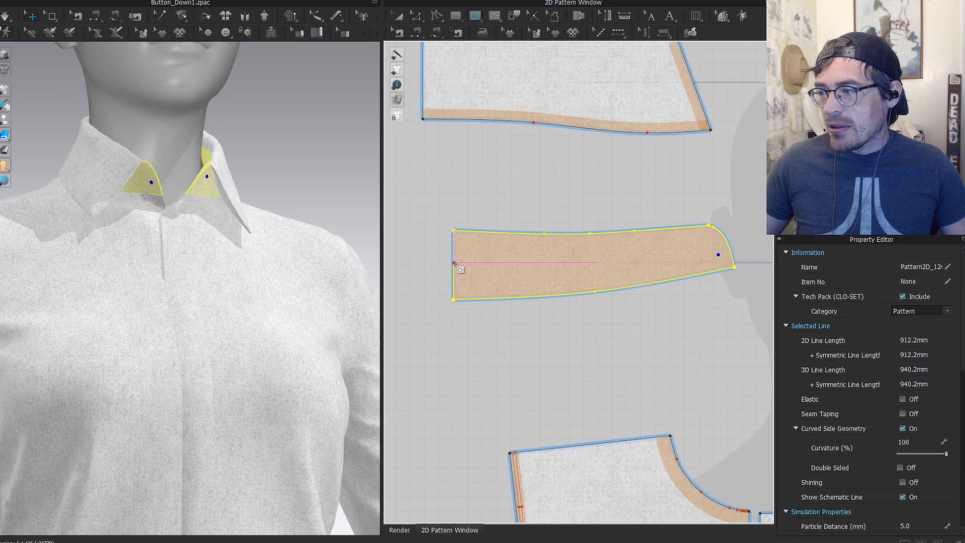
click(455, 262)
click(726, 253)
scroll(580, 274, up, 3)
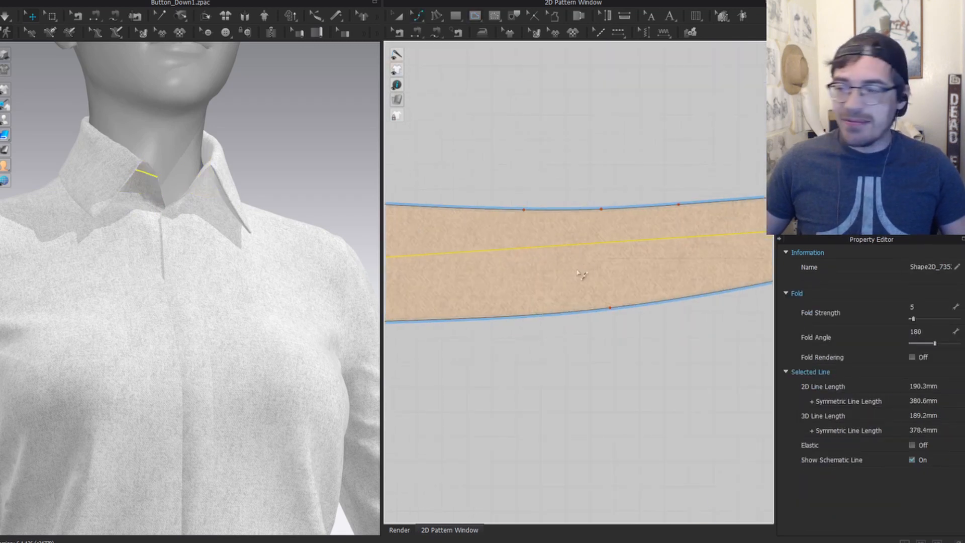
drag(582, 250, 584, 253)
scroll(557, 203, down, 5)
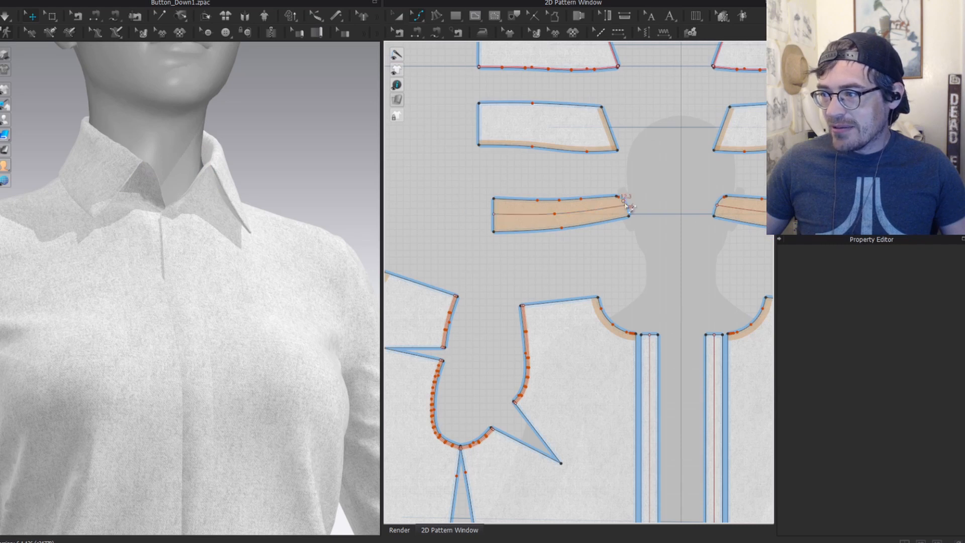
Step: Sew the strip's 154.0 lengthwise line to the collar stand's 150.7 internal line
click(146, 186)
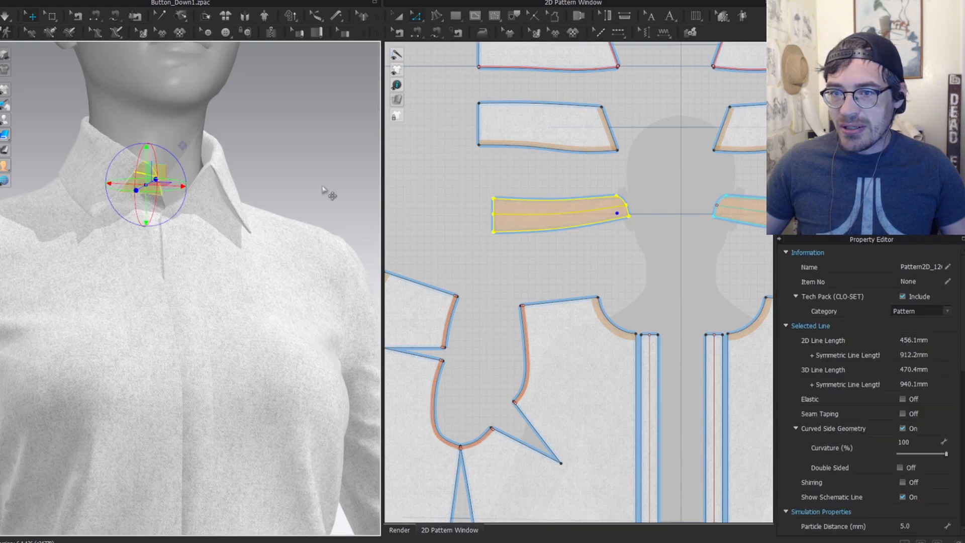
scroll(329, 194, down, 2)
scroll(558, 193, down, 3)
middle_drag(575, 198, 558, 312)
key(n)
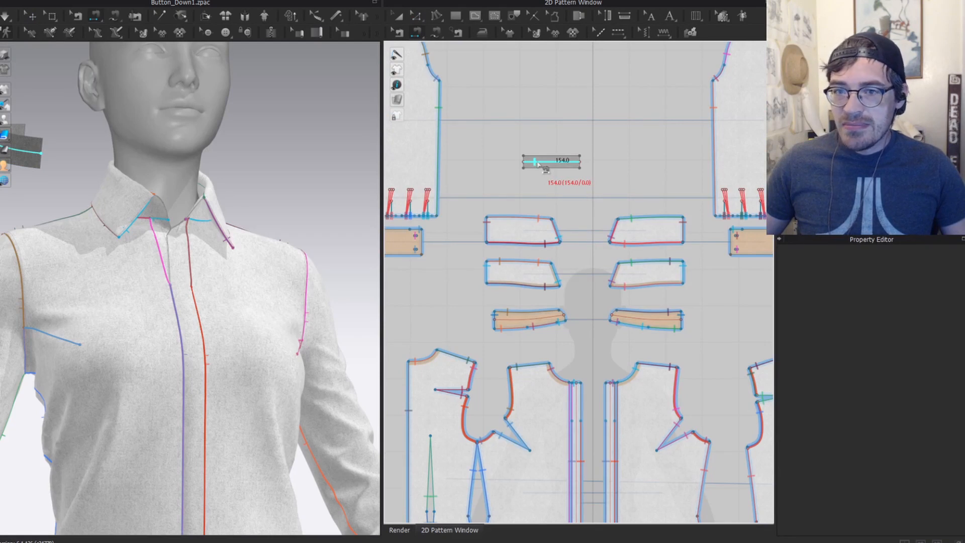
click(527, 315)
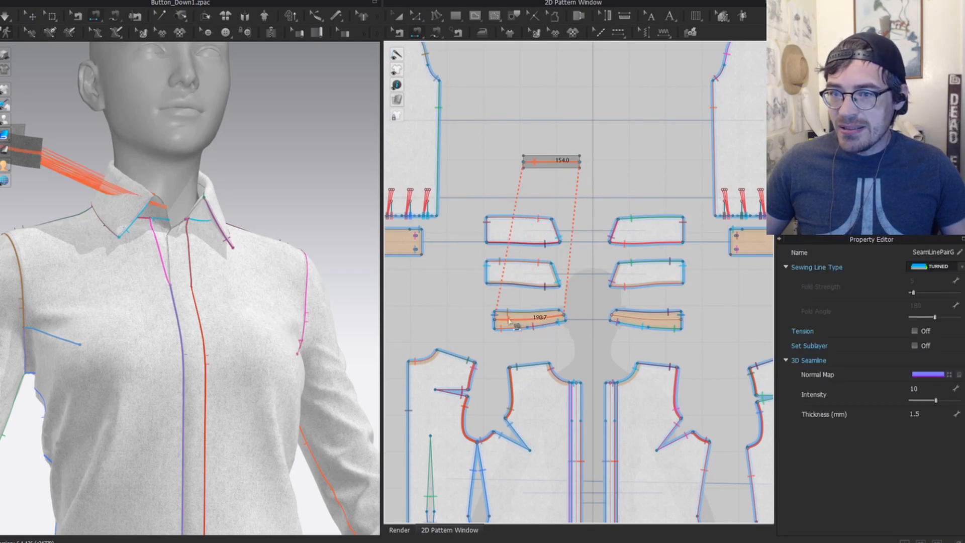
Step: Return to Transform Pattern and select the small rectangle piece
key(b)
key(a)
key(b)
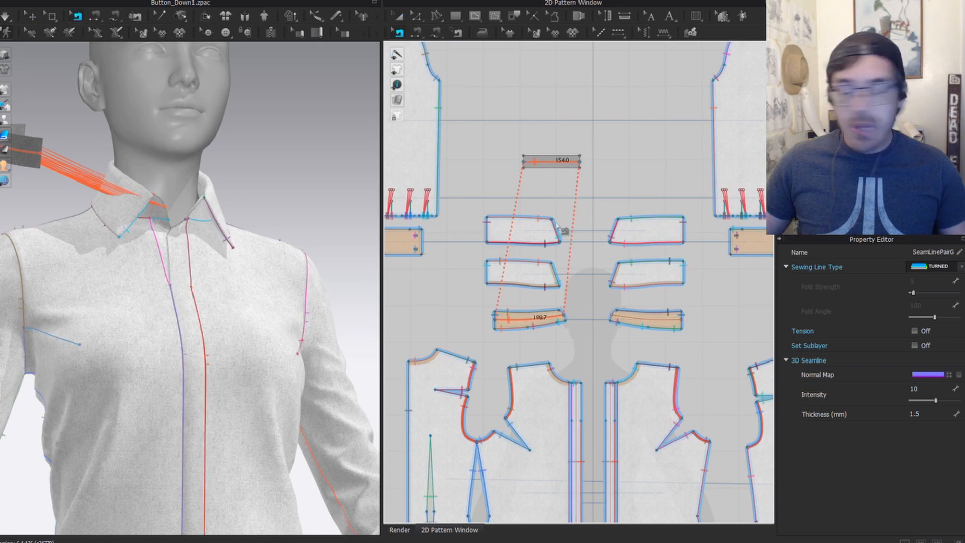
scroll(548, 165, up, 3)
key(a)
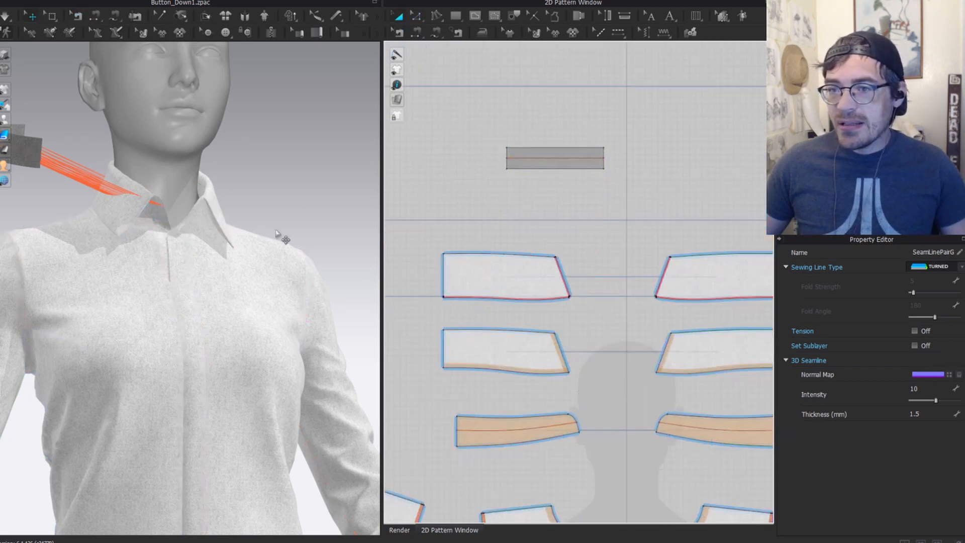
click(530, 149)
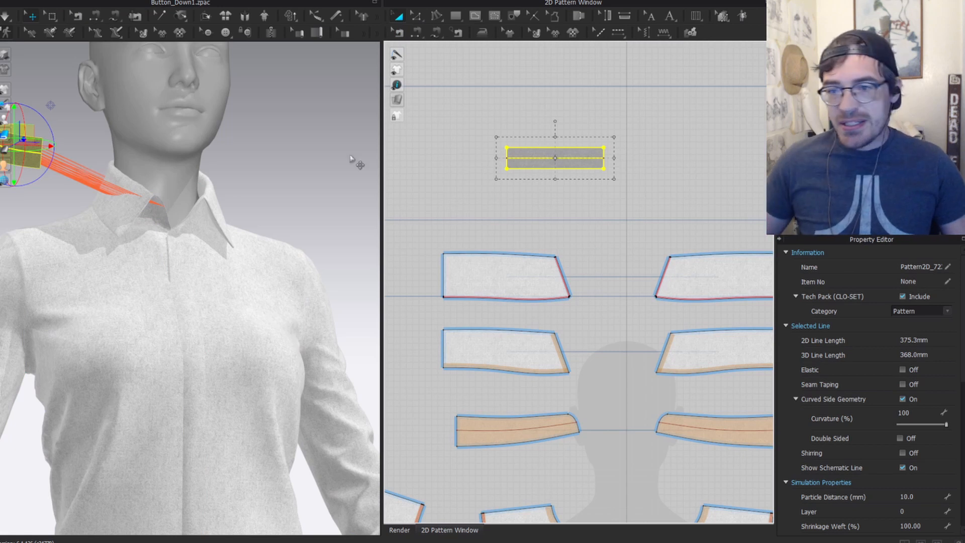
Step: Superimpose the small rectangle onto the collar on the avatar
scroll(149, 140, down, 5)
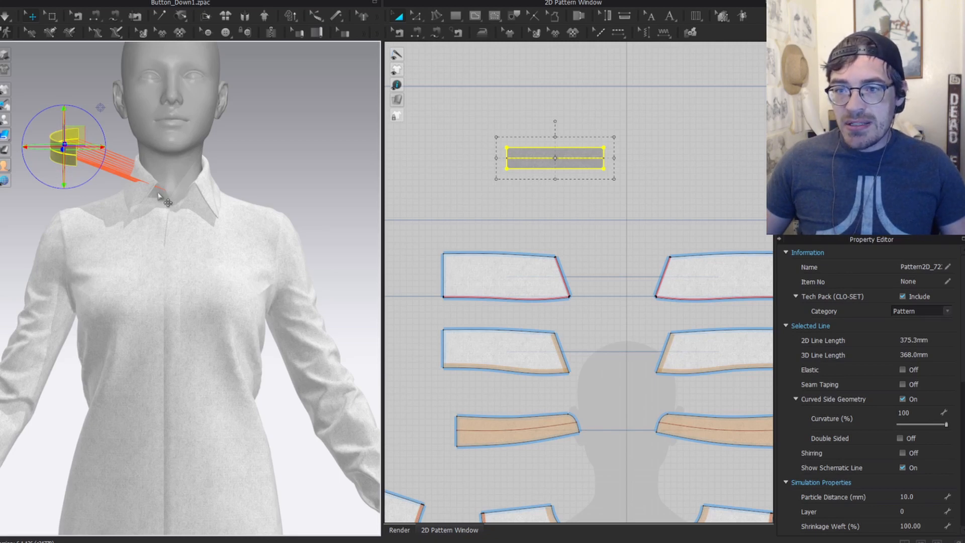
right_click(55, 164)
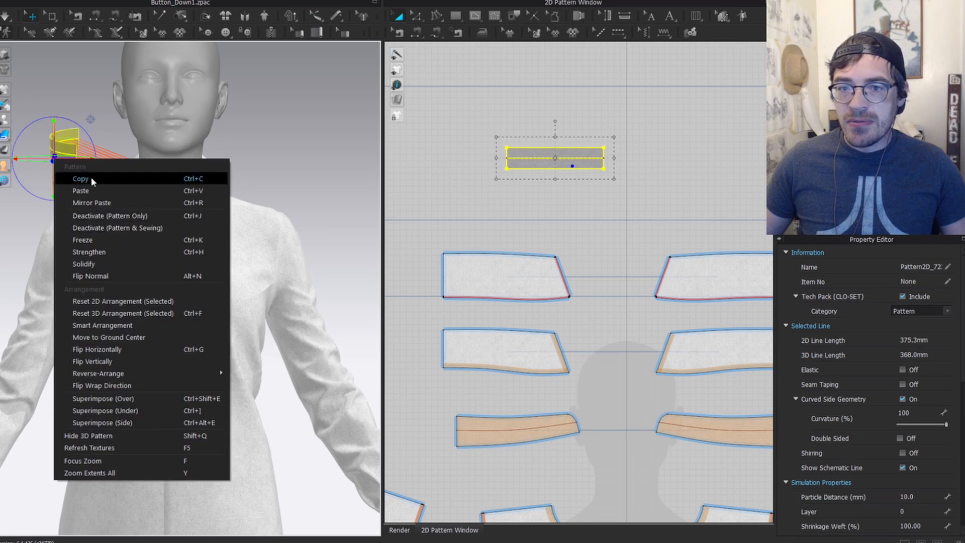
click(134, 398)
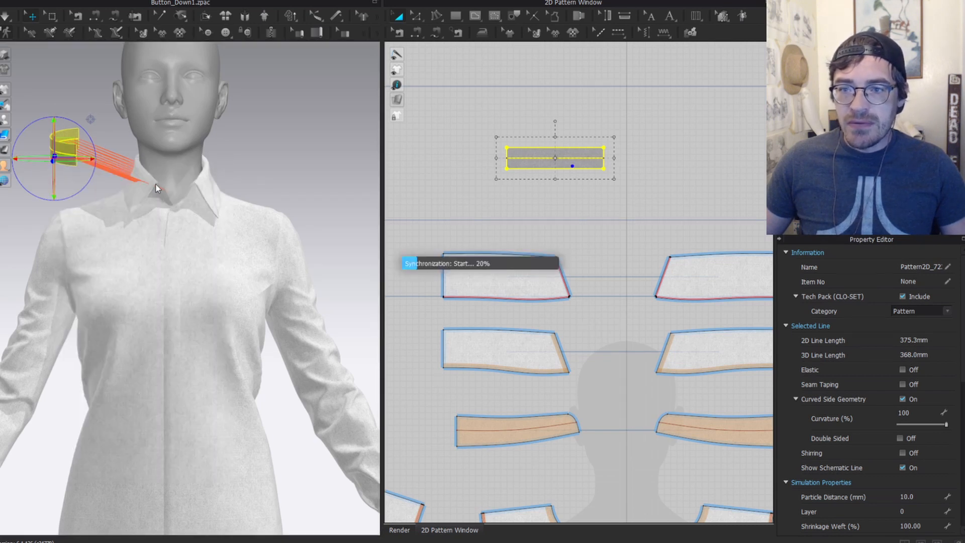
Step: Hide both collar pieces to check the strip's placement from the side, then show them again
scroll(144, 180, up, 8)
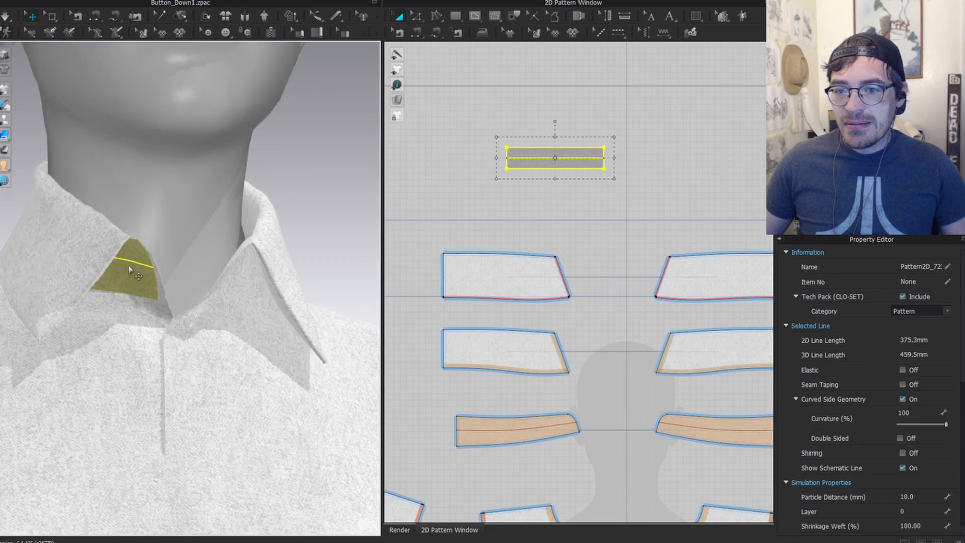
click(66, 261)
scroll(492, 312, down, 4)
shift+click(507, 326)
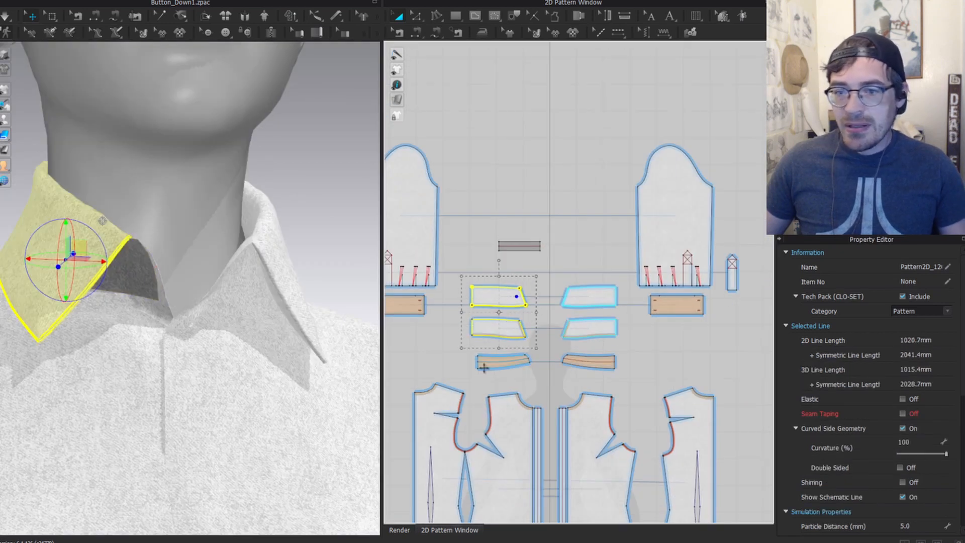
key(shift+q)
right_drag(85, 263, 49, 251)
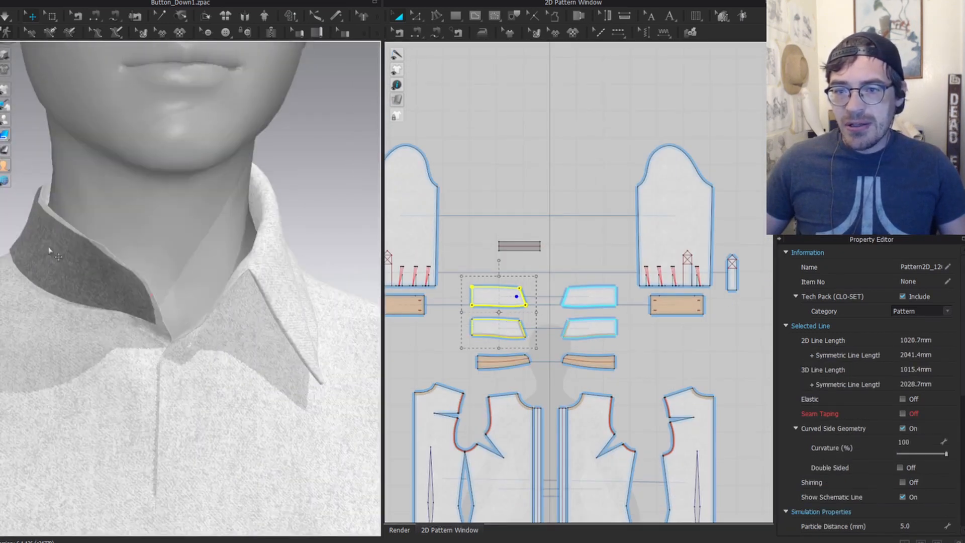
key(shift+q)
scroll(495, 262, down, 2)
scroll(533, 253, up, 4)
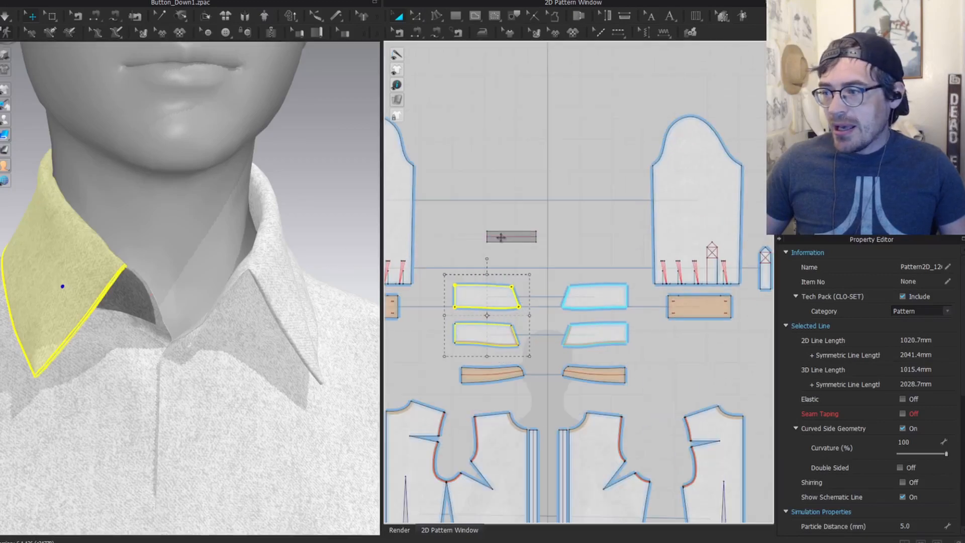
Step: Make a mirrored copy of the rectangle and superimpose it over the collar
click(508, 231)
key(ctrl+d)
shift+click(579, 237)
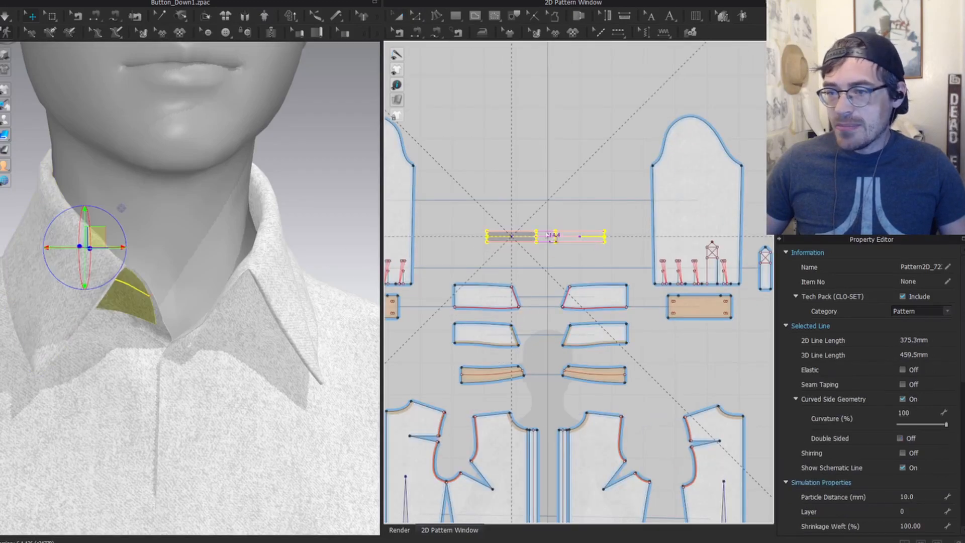
scroll(273, 238, down, 2)
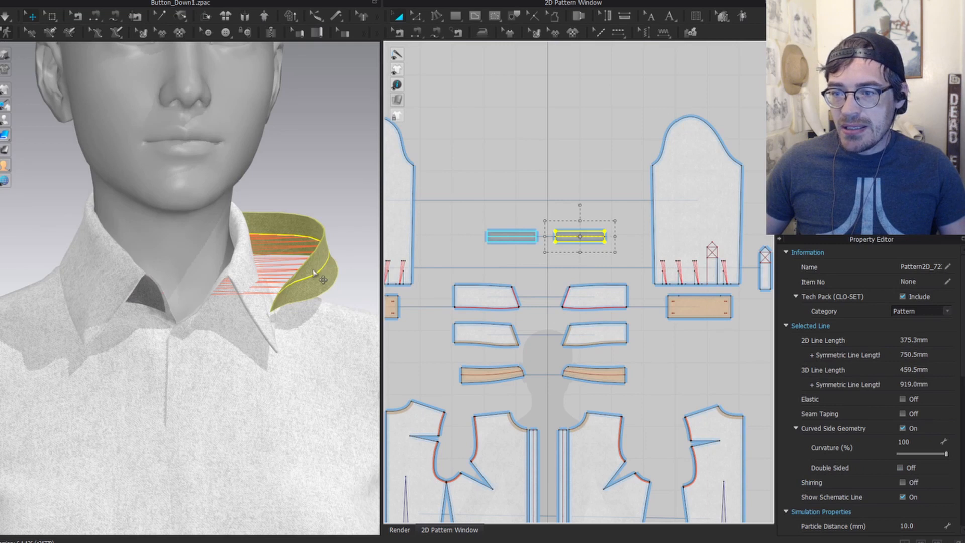
right_click(313, 273)
click(394, 218)
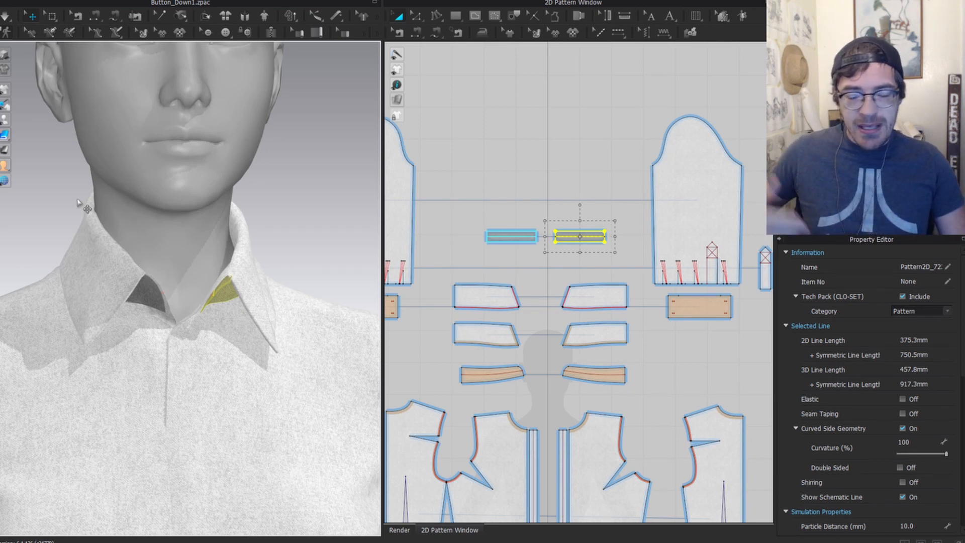
scroll(528, 309, down, 3)
middle_drag(505, 472, 529, 339)
scroll(529, 336, up, 4)
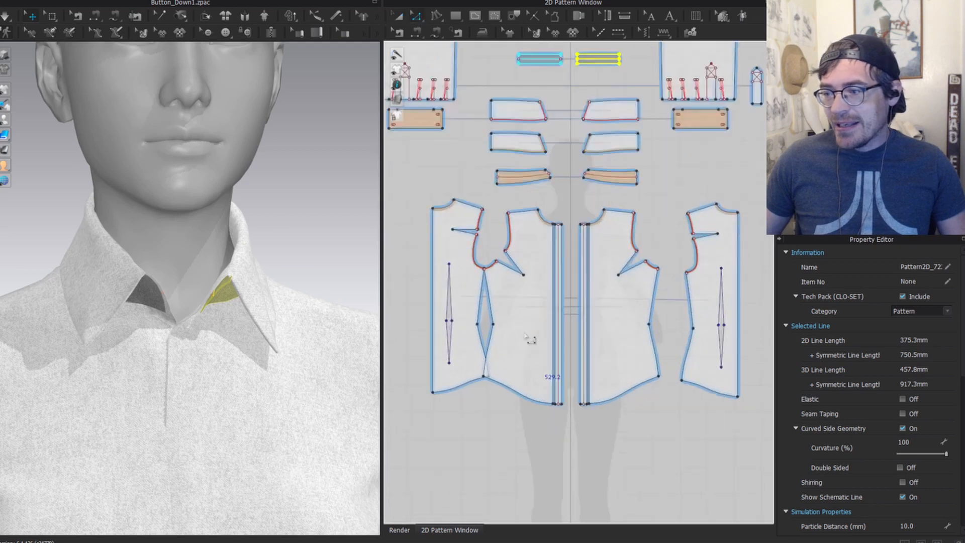
key(g)
click(499, 299)
double_click(552, 294)
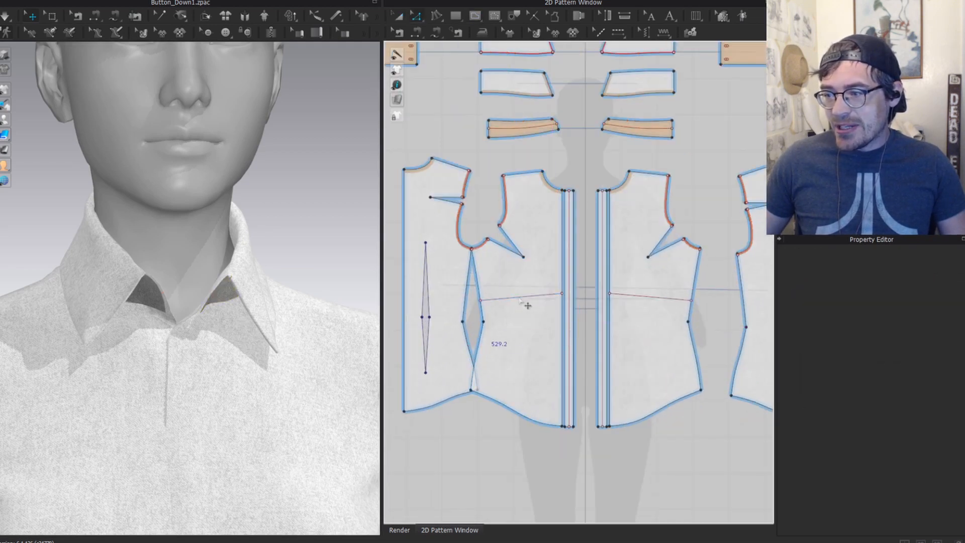
key(g)
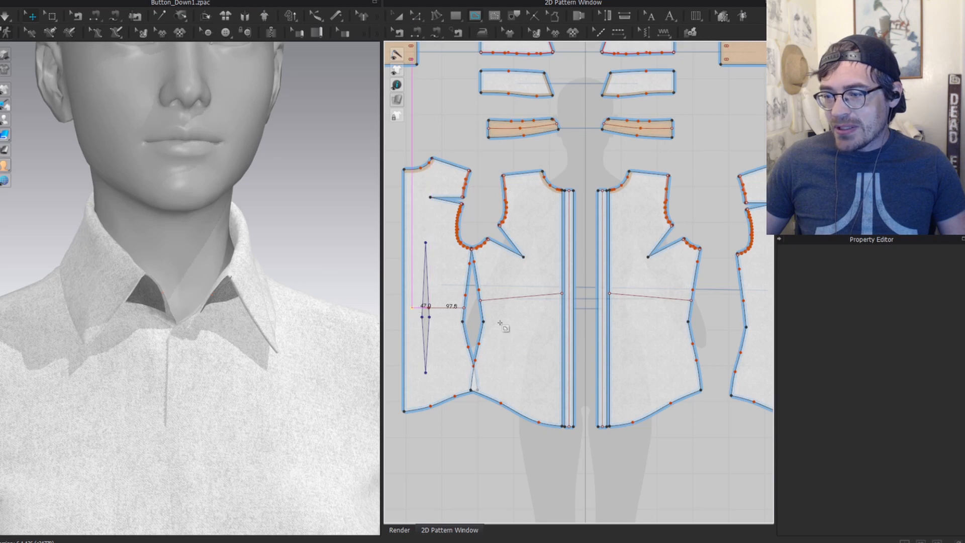
double_click(463, 307)
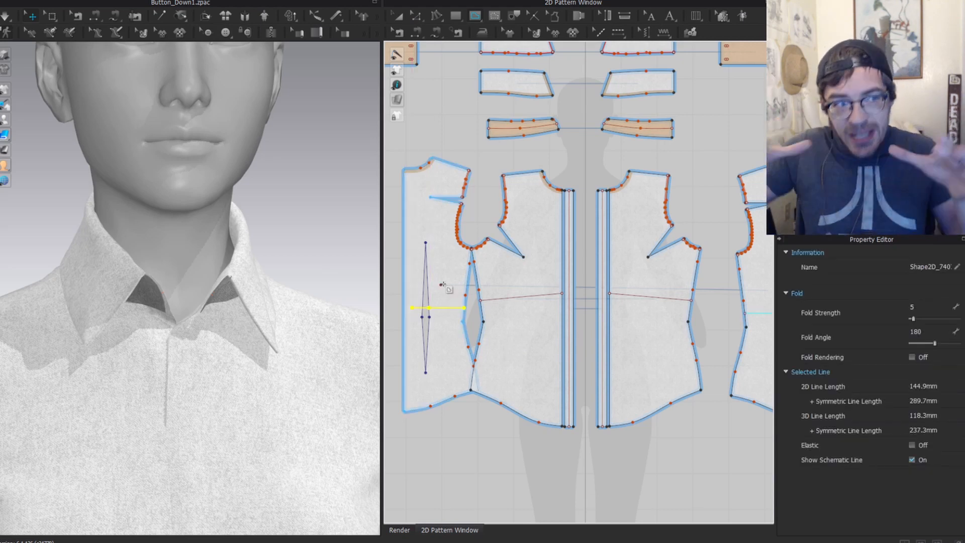
key(z)
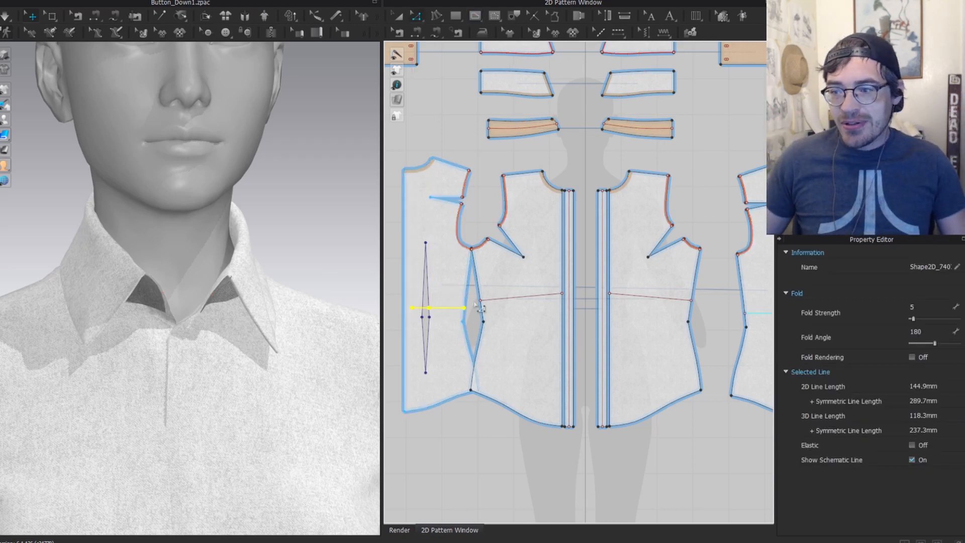
click(510, 297)
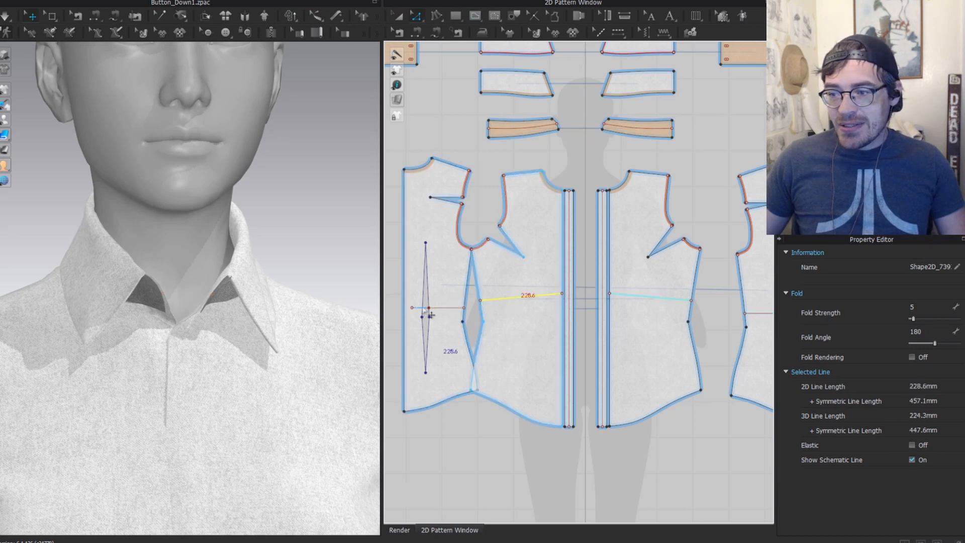
shift+click(445, 313)
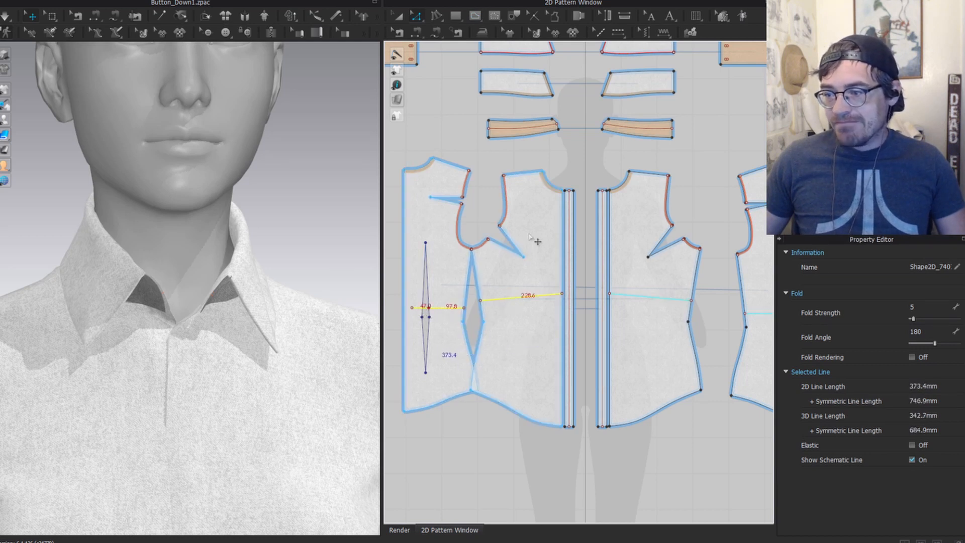
key(Delete)
scroll(529, 236, down, 5)
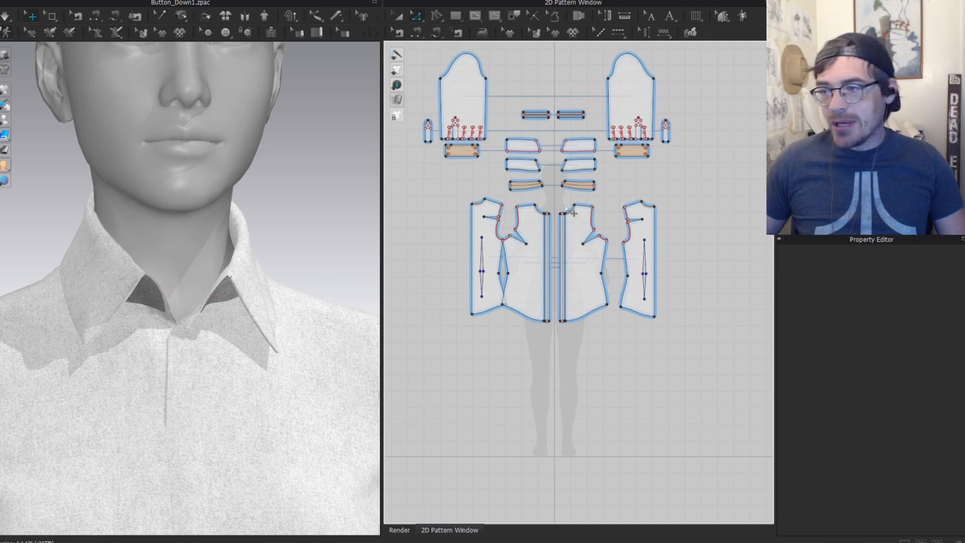
scroll(568, 101, up, 5)
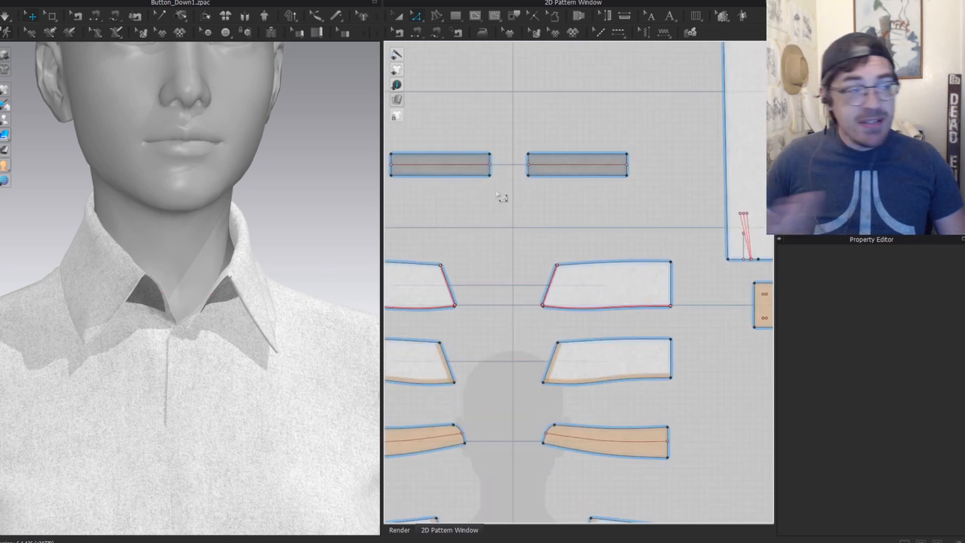
key(a)
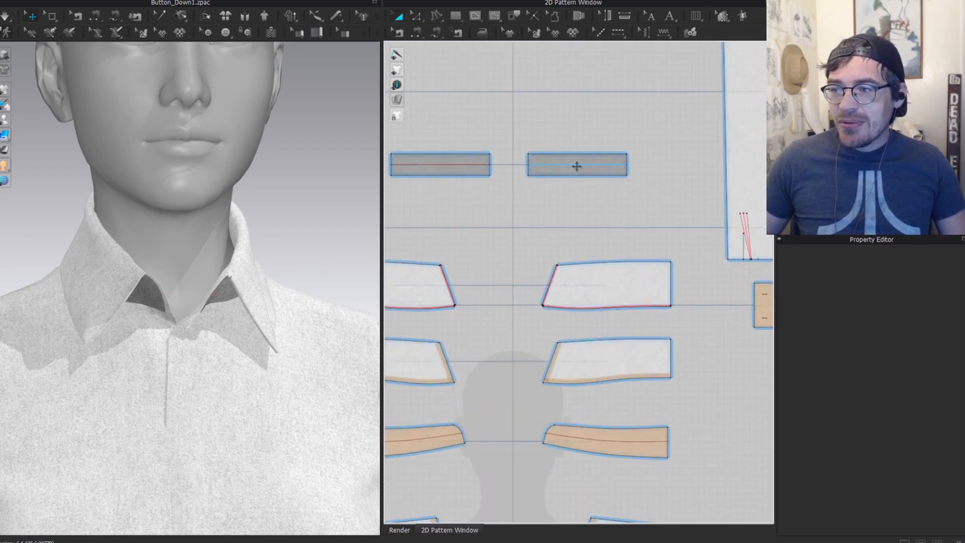
key(b)
scroll(459, 214, down, 3)
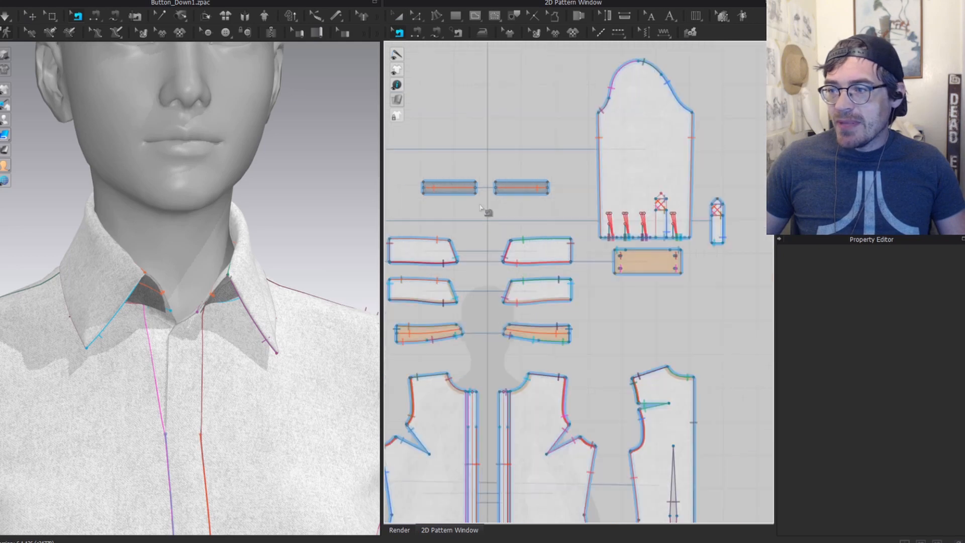
click(427, 189)
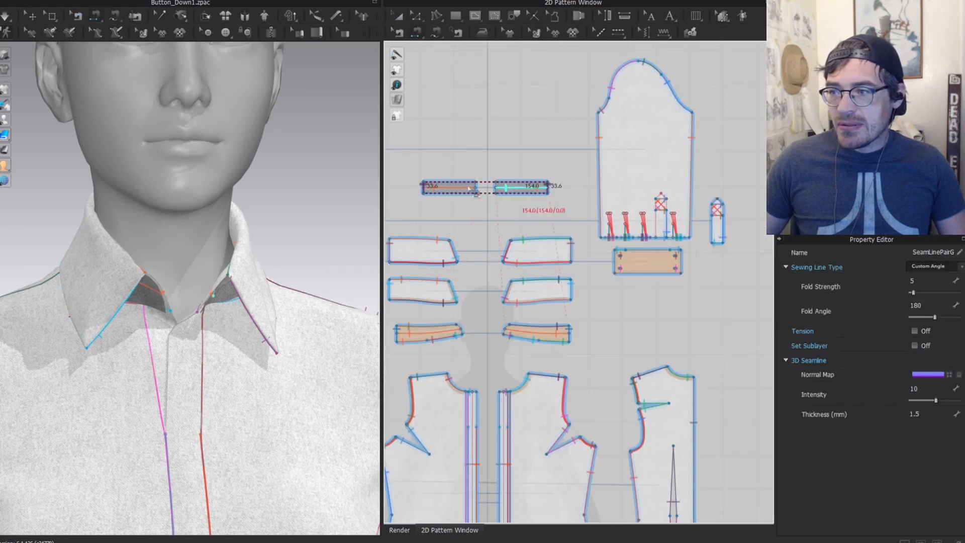
scroll(475, 185, up, 3)
click(525, 188)
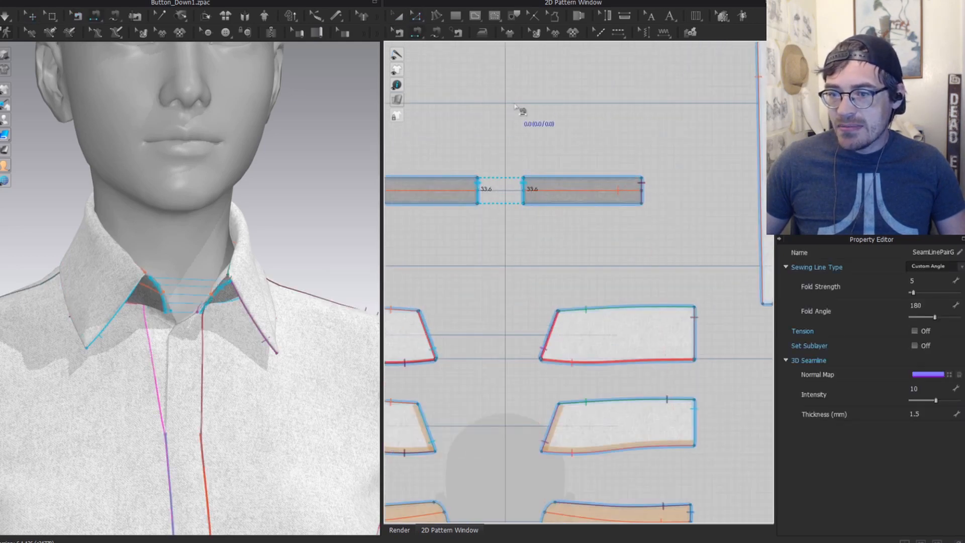
scroll(212, 244, down, 3)
key(space)
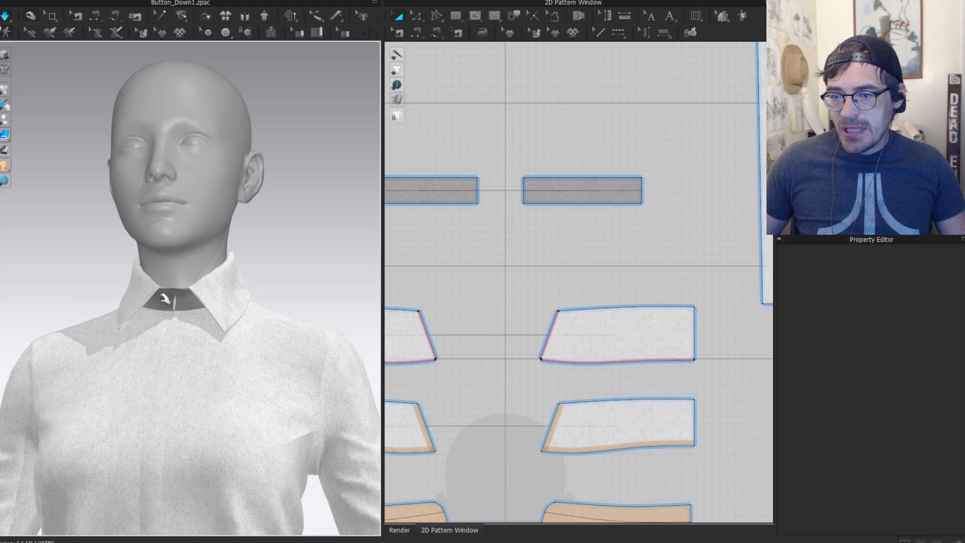
scroll(301, 263, down, 2)
scroll(172, 282, up, 2)
right_drag(301, 262, 175, 284)
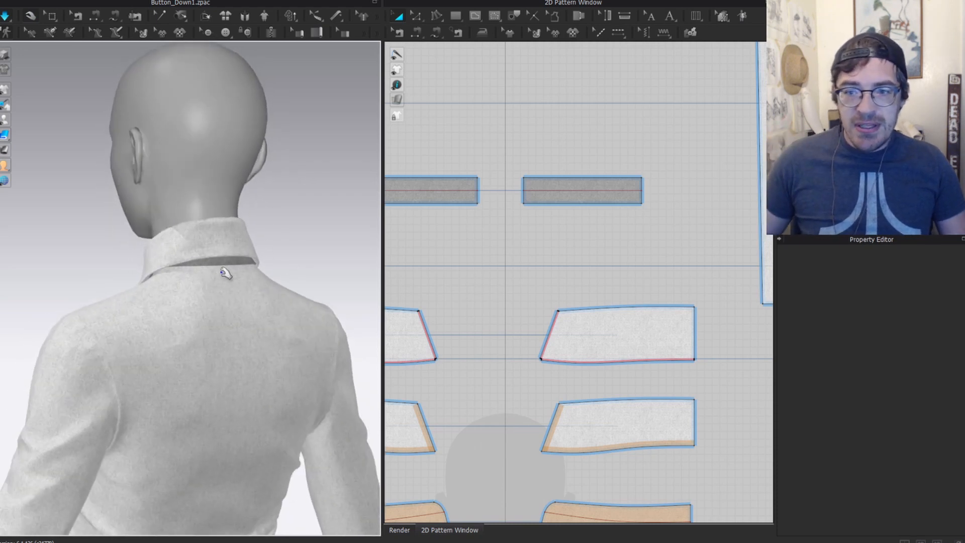
scroll(215, 256, down, 2)
right_drag(286, 269, 409, 266)
middle_drag(188, 240, 201, 156)
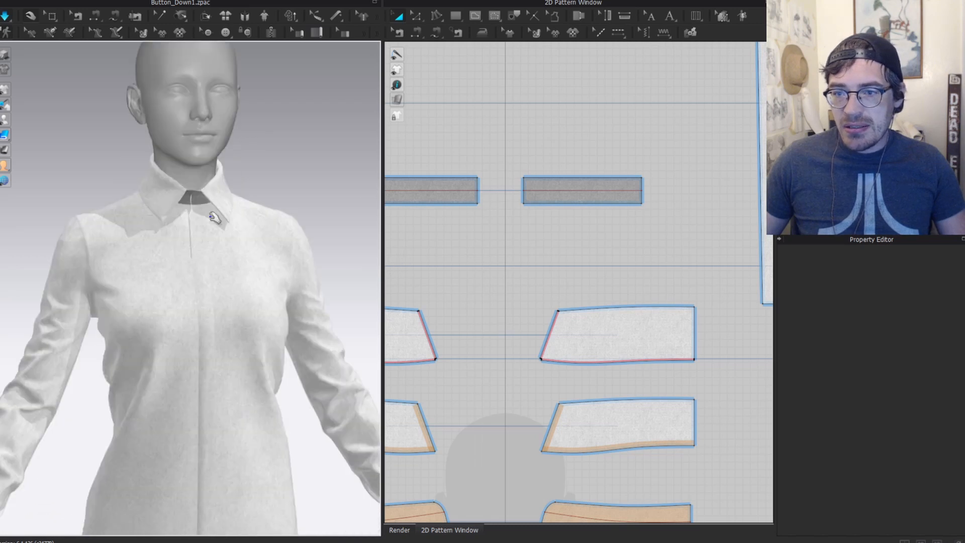
scroll(520, 250, down, 2)
middle_drag(519, 254, 568, 200)
key(z)
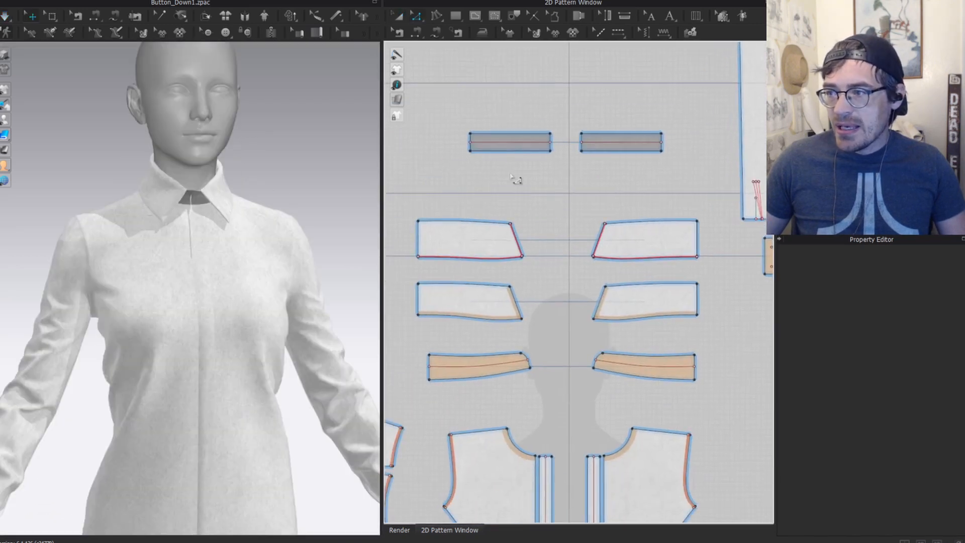
click(511, 143)
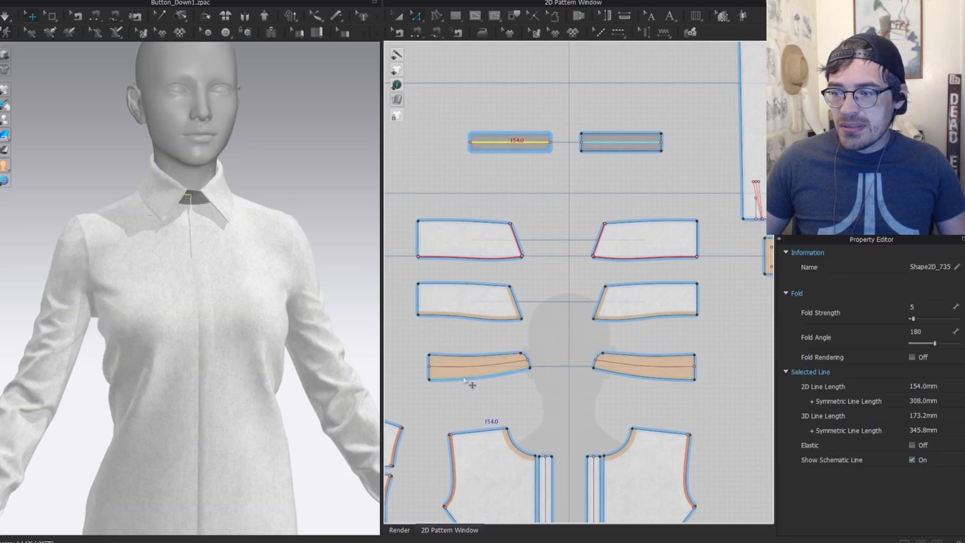
shift+click(475, 363)
key(Escape)
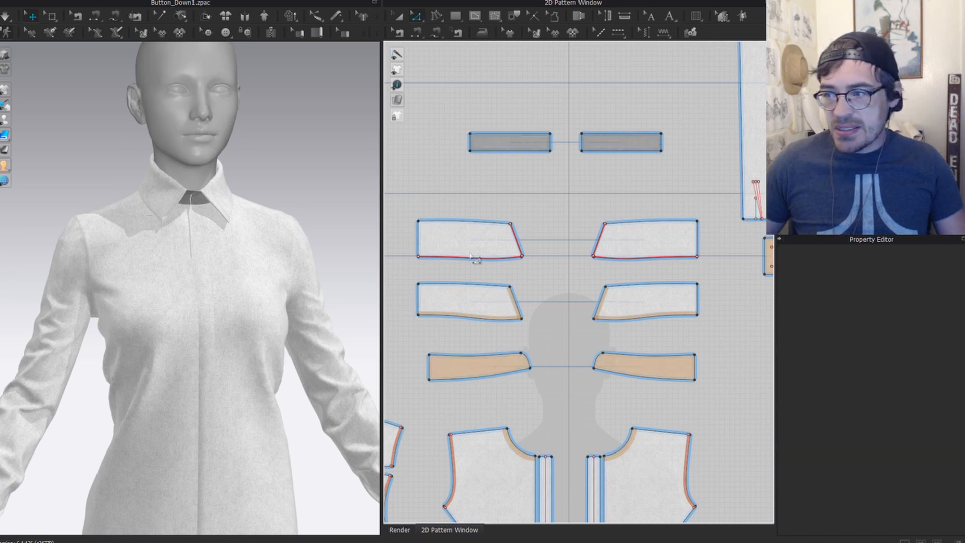
scroll(470, 140, up, 3)
right_drag(252, 181, 226, 184)
key(space)
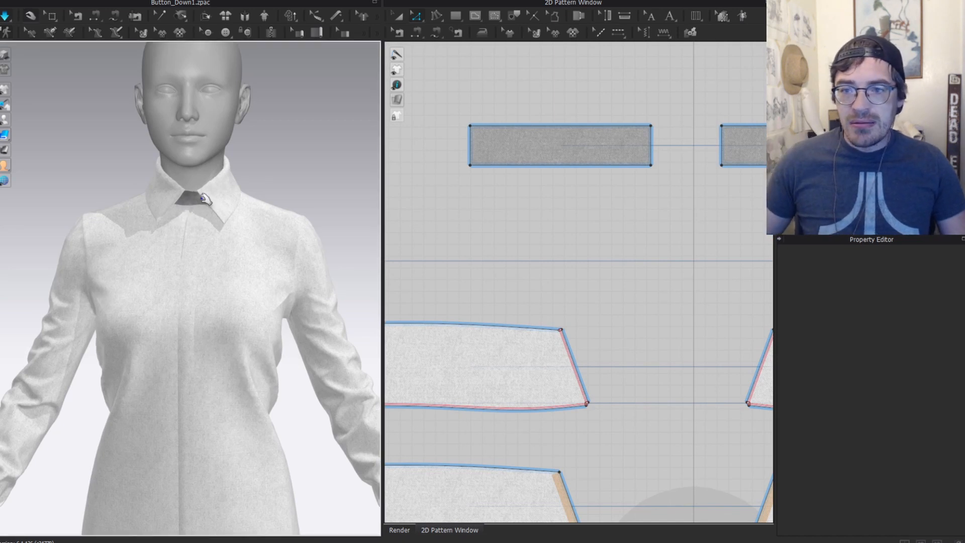
click(194, 201)
click(261, 198)
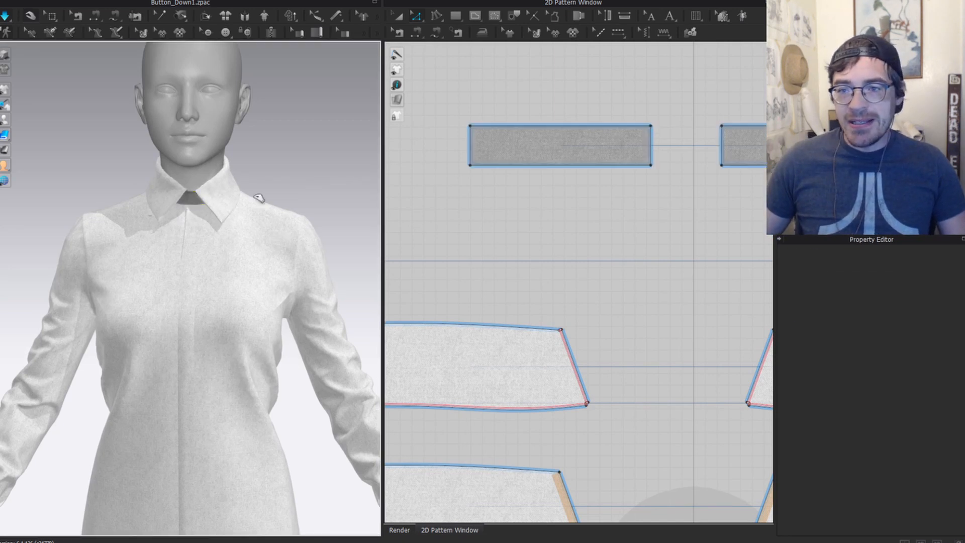
scroll(262, 194, down, 5)
scroll(633, 240, down, 8)
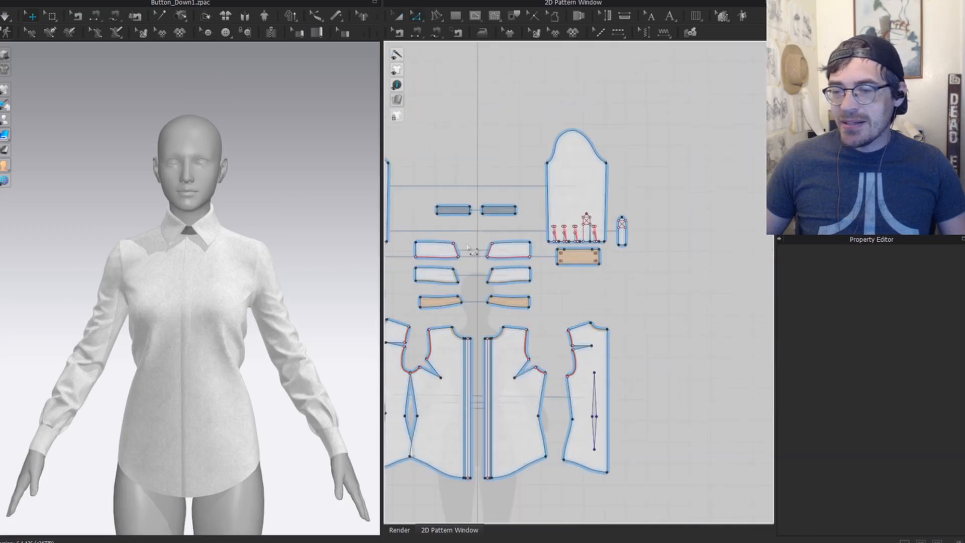
Step: Select the left and right collar band pieces in the 2D pattern window
key(a)
click(461, 211)
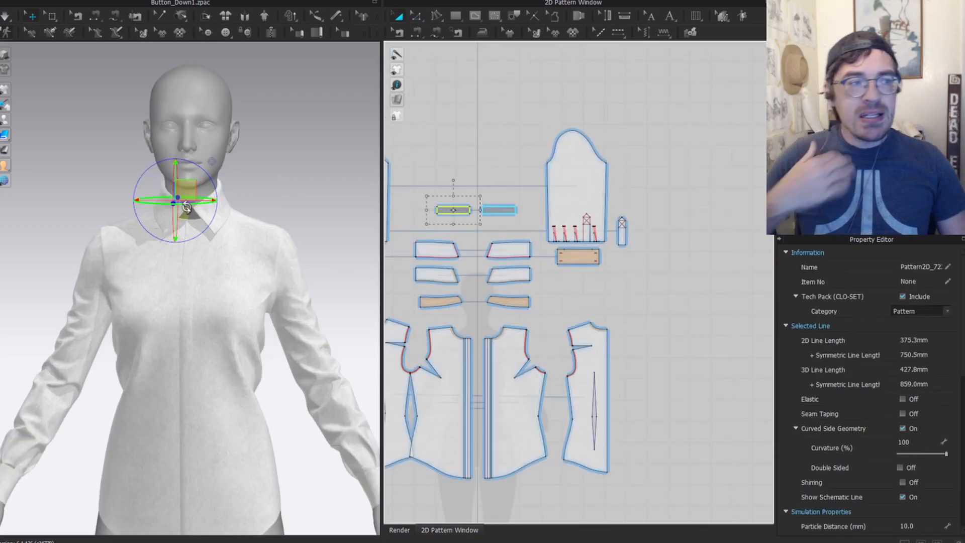
key(z)
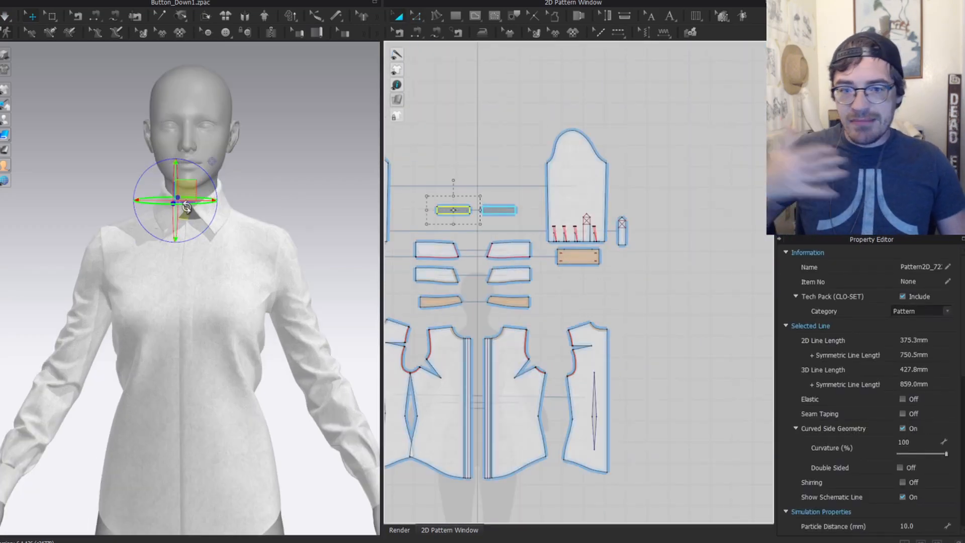
key(a)
scroll(478, 169, up, 6)
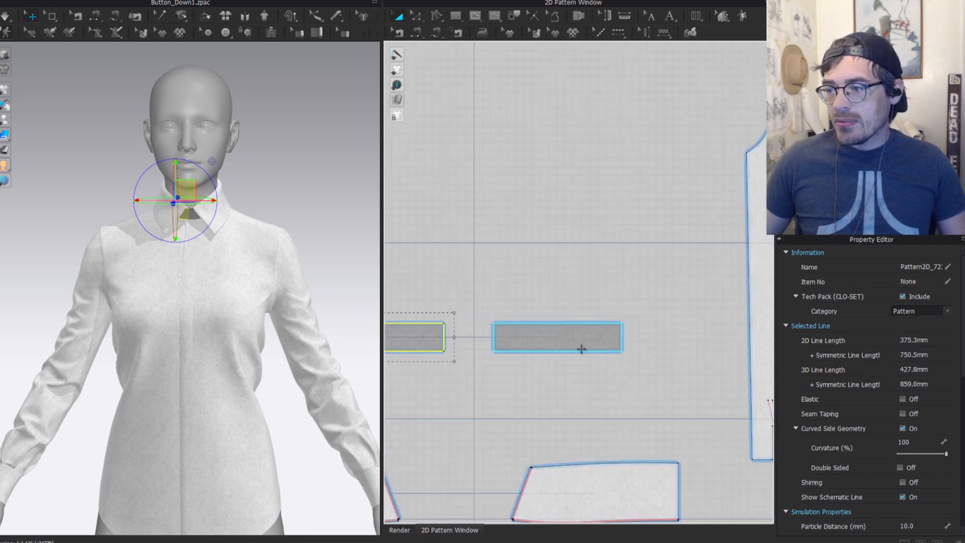
shift+click(577, 340)
scroll(298, 210, down, 2)
scroll(442, 244, down, 1)
middle_drag(504, 269, 577, 139)
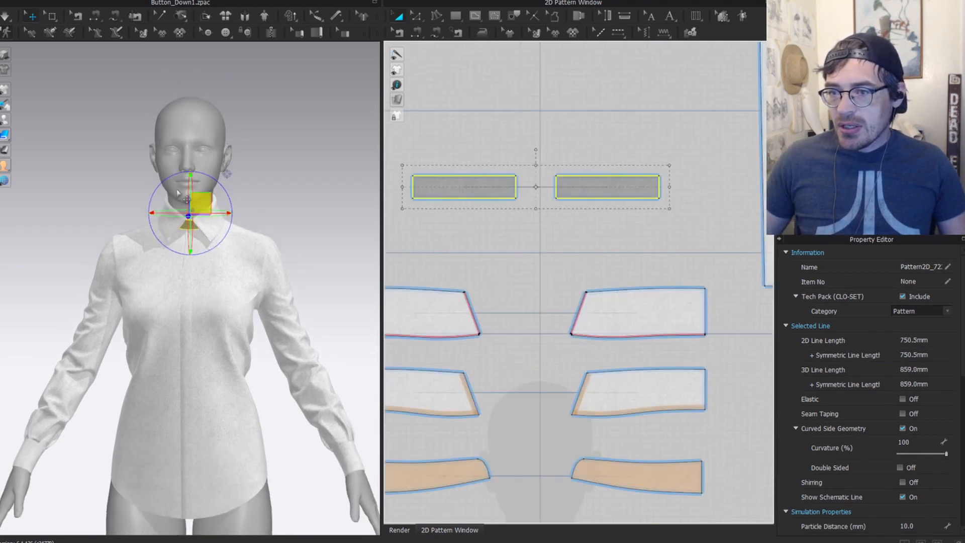
scroll(246, 199, up, 3)
right_drag(224, 182, 264, 214)
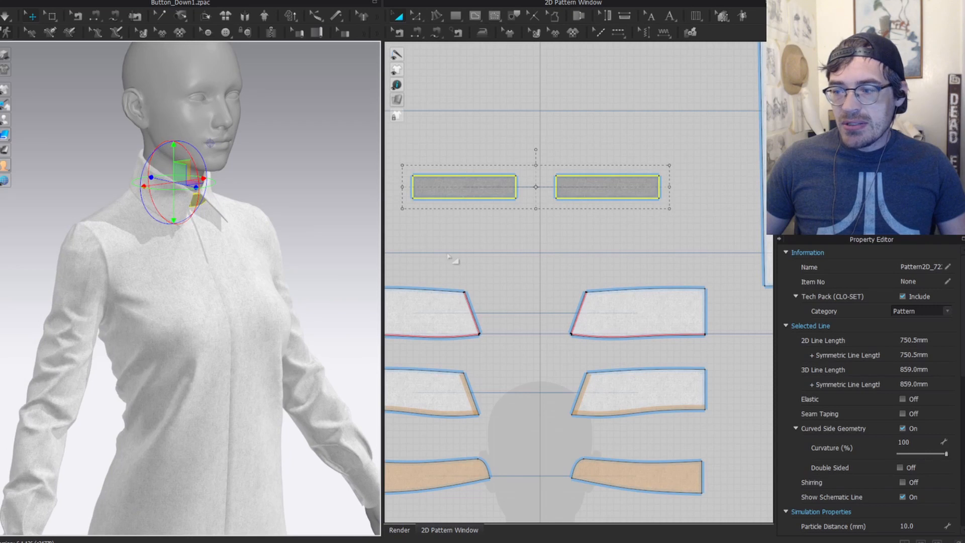
scroll(517, 226, down, 3)
Step: Select the four fold-over collar pieces and deactivate them with Ctrl+J
click(459, 228)
shift+click(586, 233)
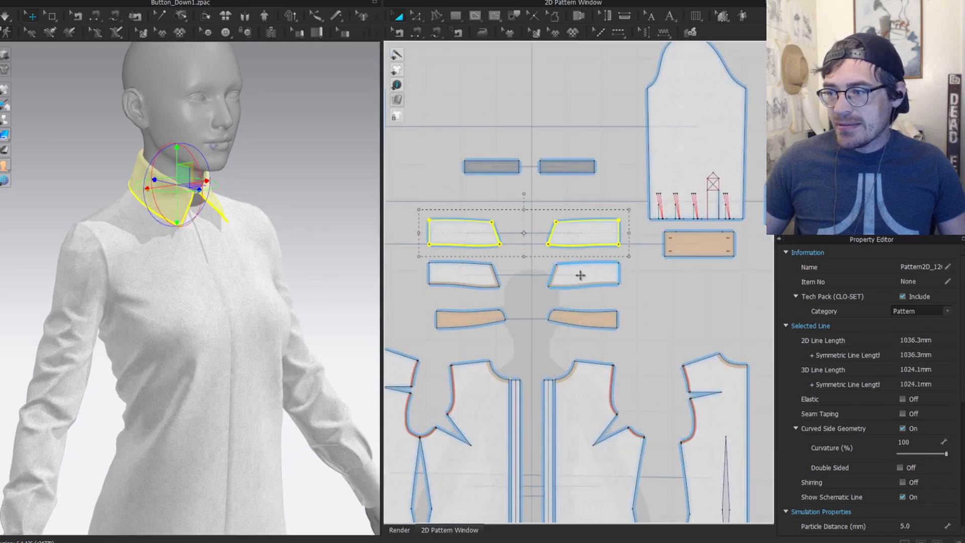
shift+click(577, 276)
shift+click(463, 273)
right_drag(282, 190, 141, 178)
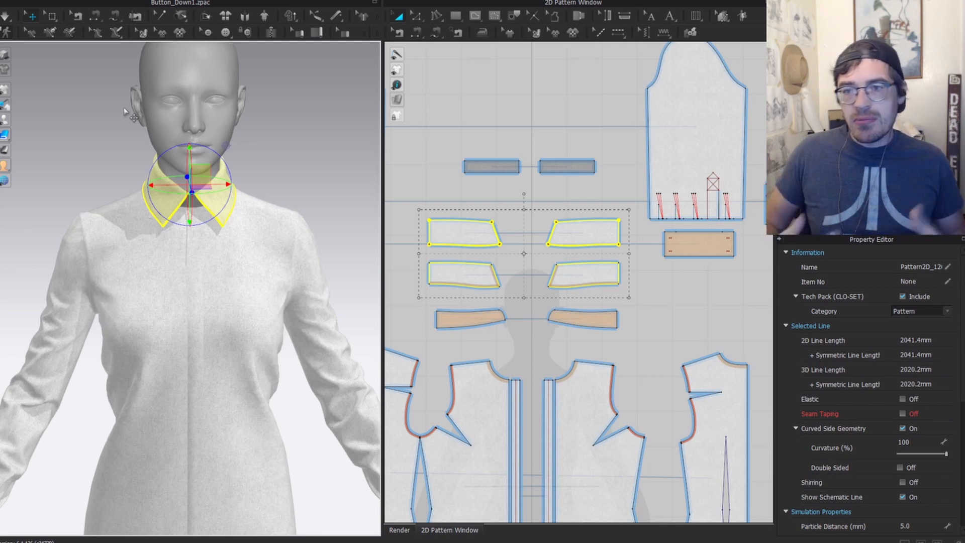
key(ctrl+j)
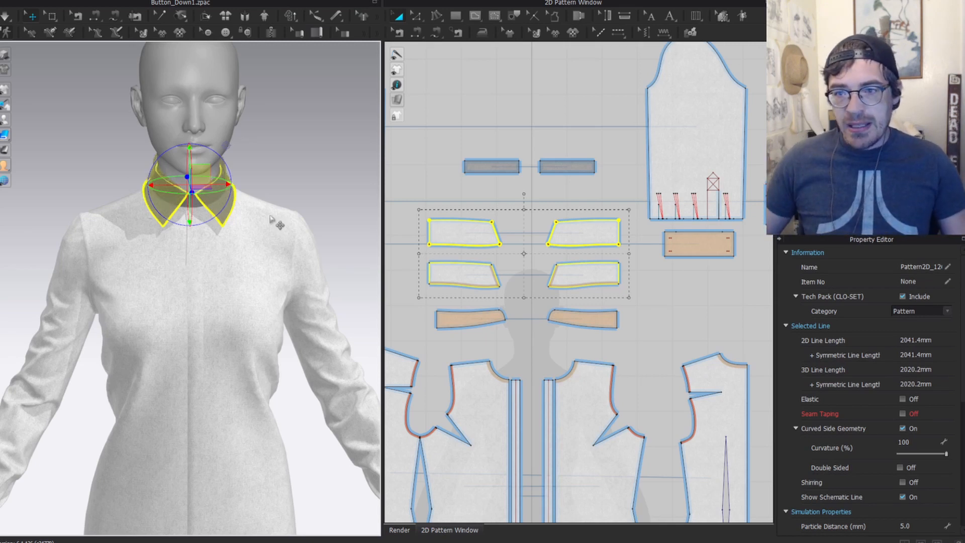
scroll(253, 173, up, 2)
click(307, 130)
scroll(251, 116, up, 3)
right_drag(240, 106, 256, 103)
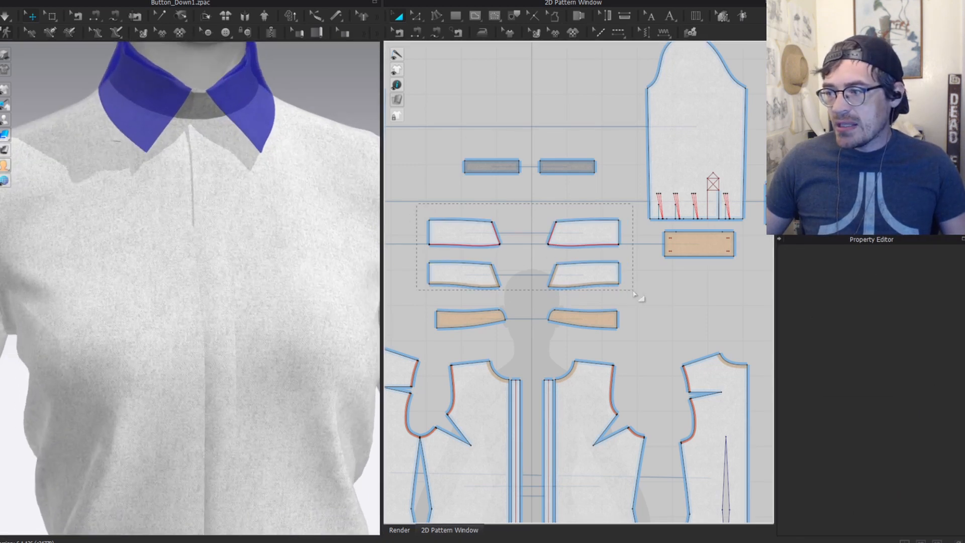
Step: Select both collar band pieces by marquee in the 2D window
drag(634, 295, 634, 294)
click(466, 204)
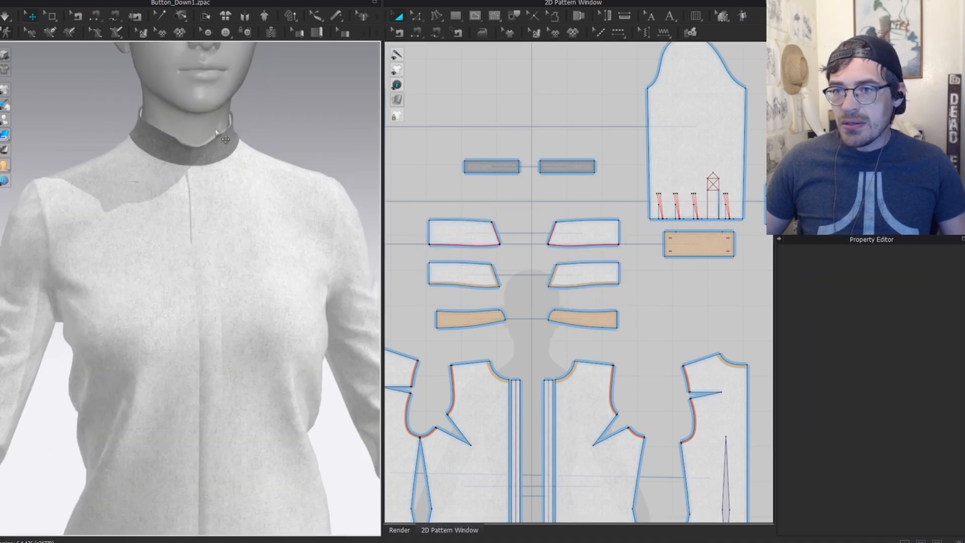
scroll(218, 121, up, 2)
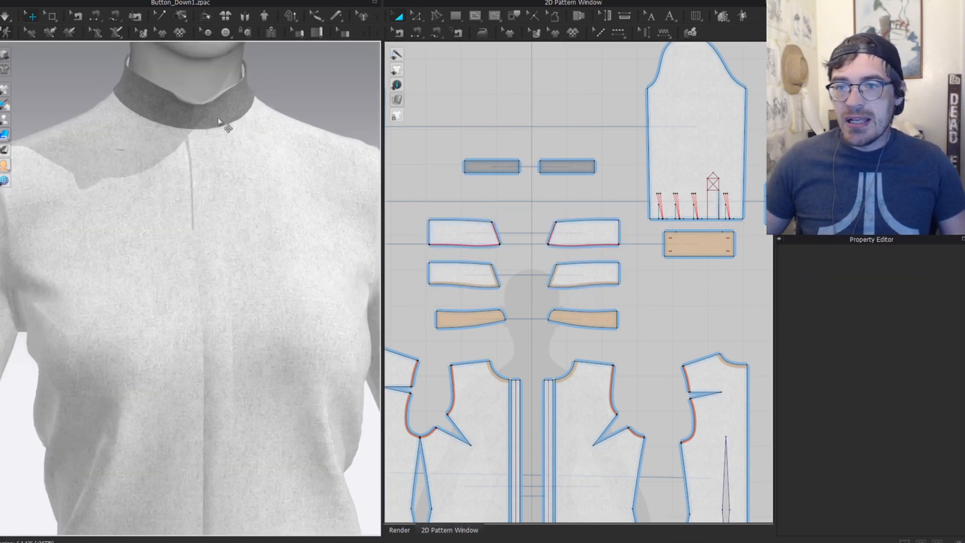
right_drag(218, 121, 190, 215)
click(187, 216)
click(87, 135)
click(176, 128)
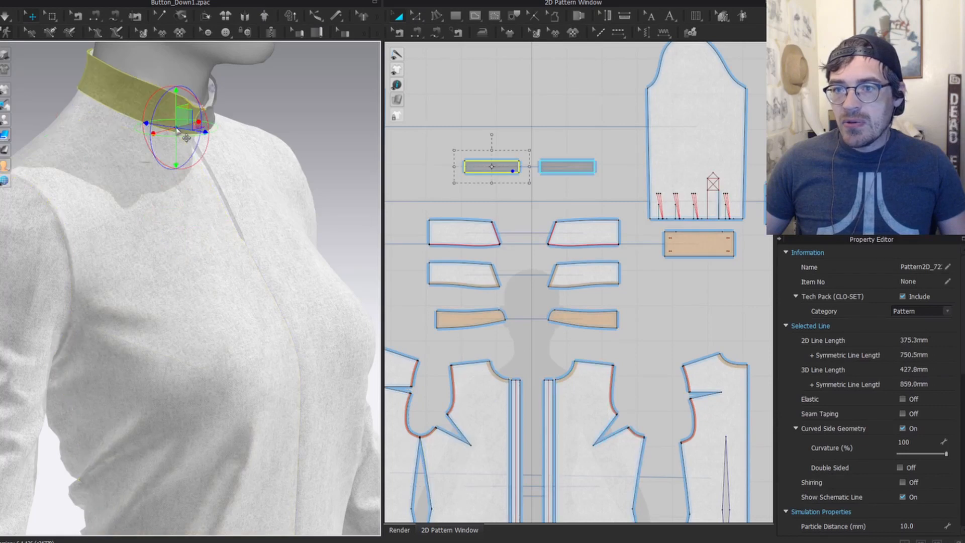
scroll(564, 269, down, 3)
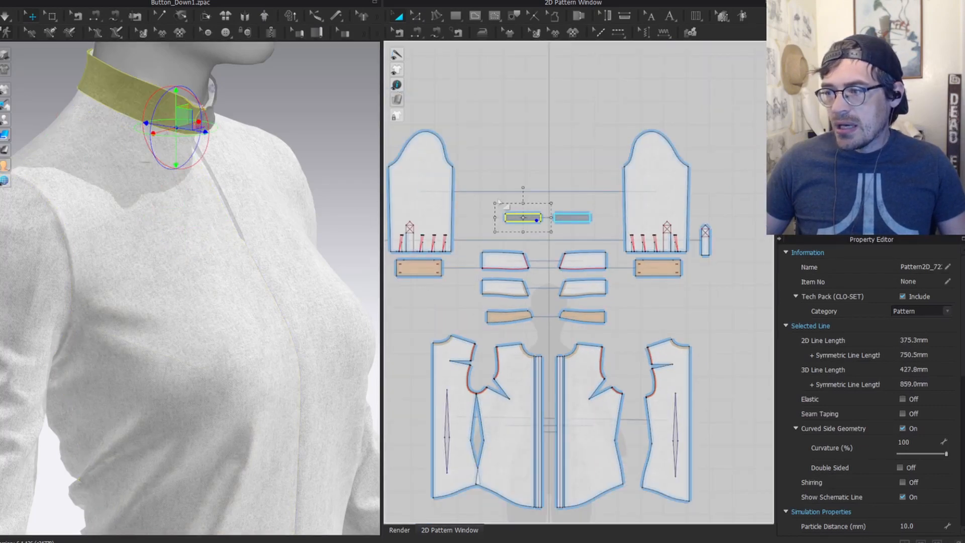
drag(472, 190, 598, 239)
right_drag(238, 119, 162, 107)
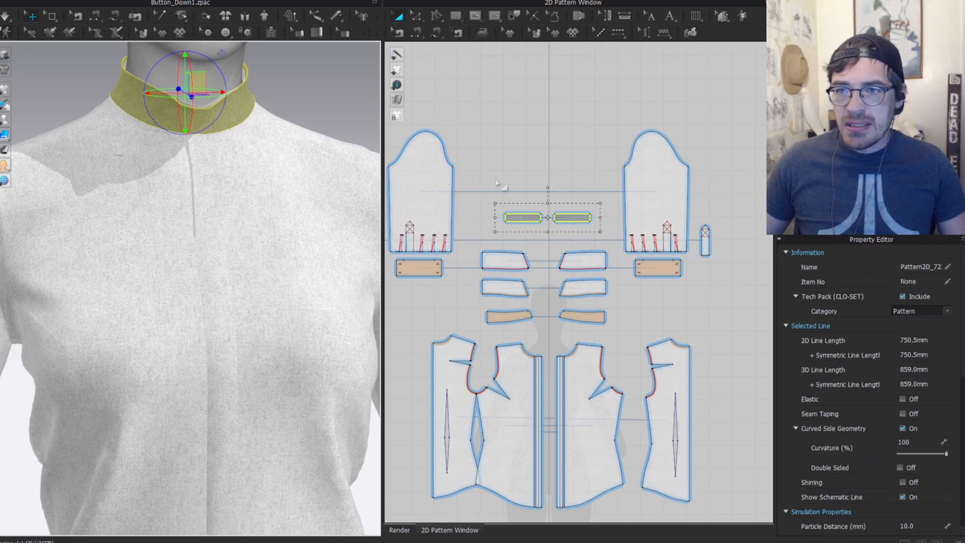
scroll(544, 217, down, 3)
Step: Invert the selection to deactivate and hide every other shirt piece, then reselect both collar bands
key(ctrl+shift+i)
key(ctrl+j)
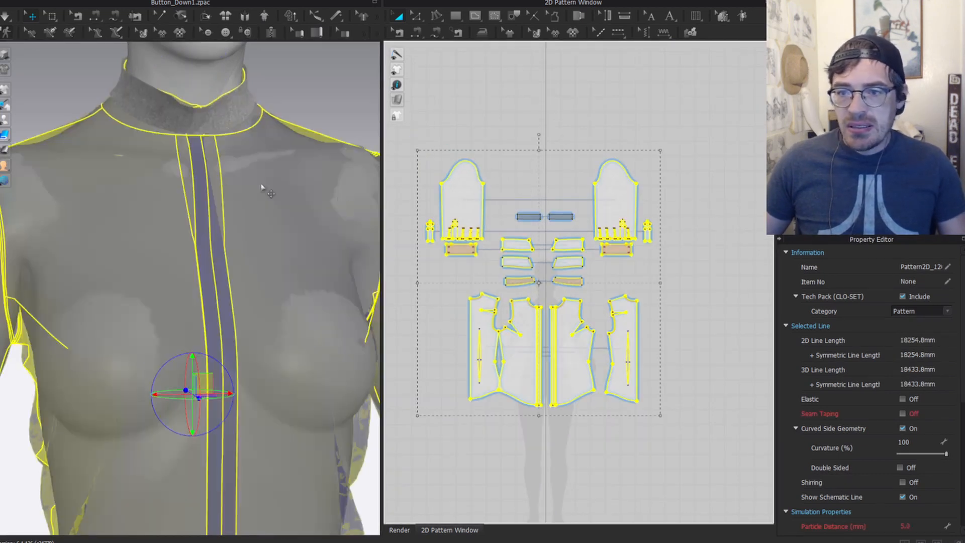
key(shift+q)
click(178, 118)
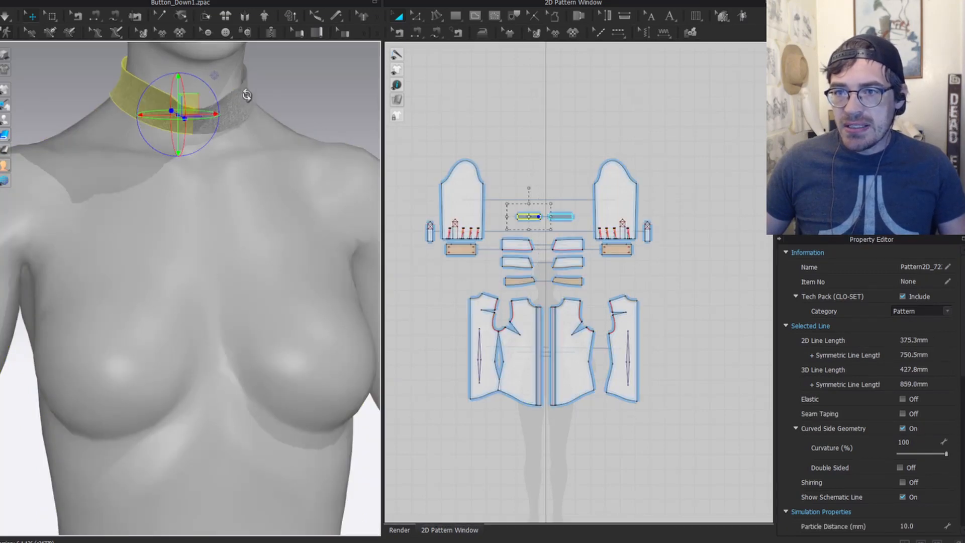
mouse_move(243, 89)
right_down()
mouse_move(151, 89)
mouse_move(244, 90)
right_up()
middle_drag(244, 90, 235, 172)
scroll(232, 177, up, 3)
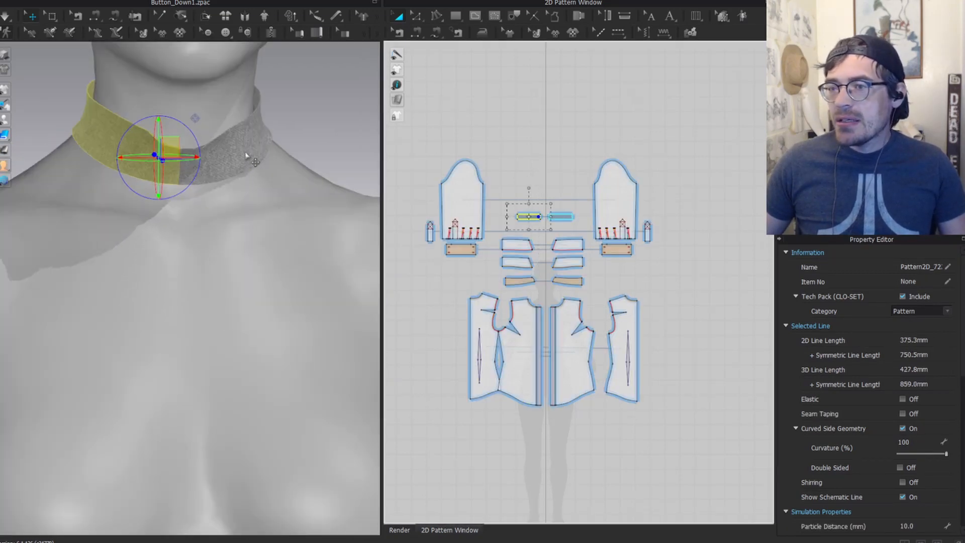
shift+click(224, 160)
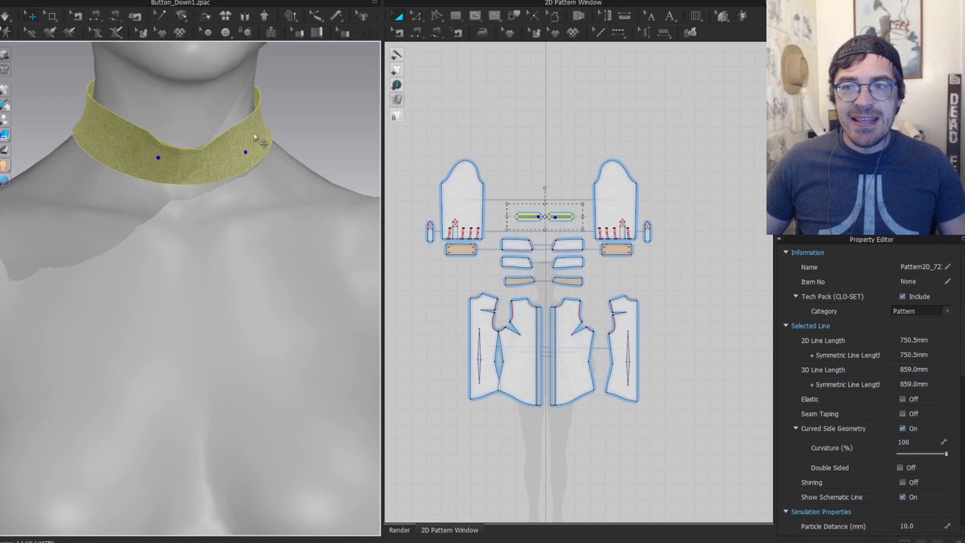
click(319, 134)
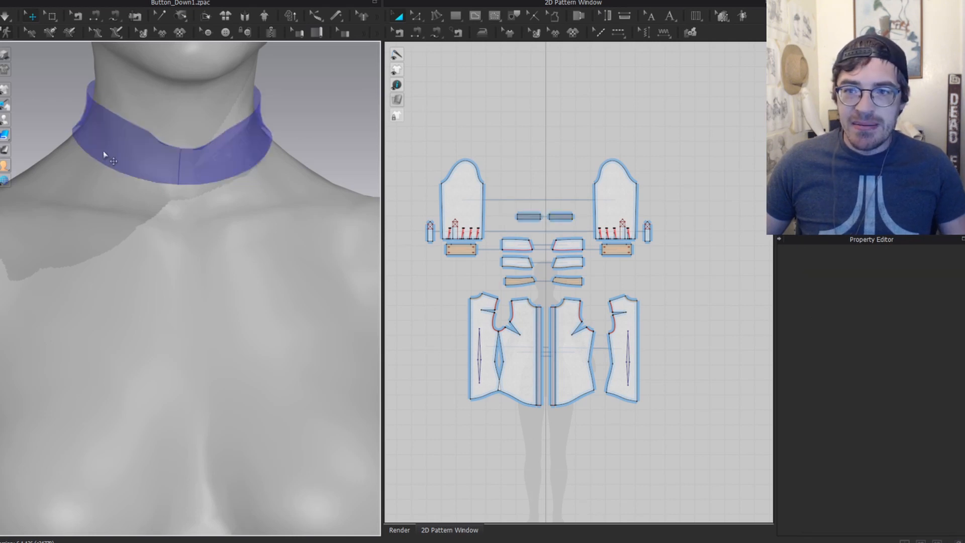
click(104, 153)
shift+click(235, 136)
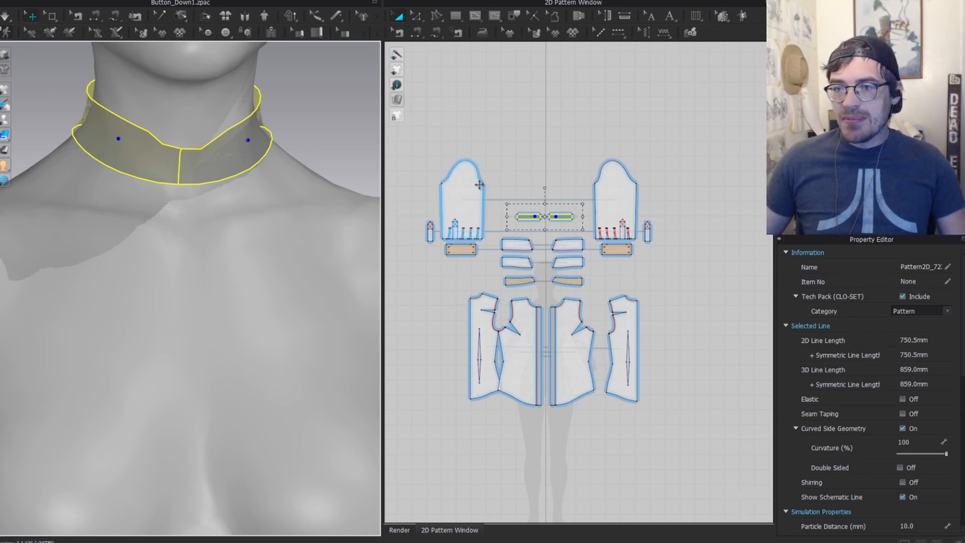
scroll(586, 187, up, 4)
Step: Move both collar band strips up above the sleeves in the pattern layout
key(a)
drag(616, 245, 499, 308)
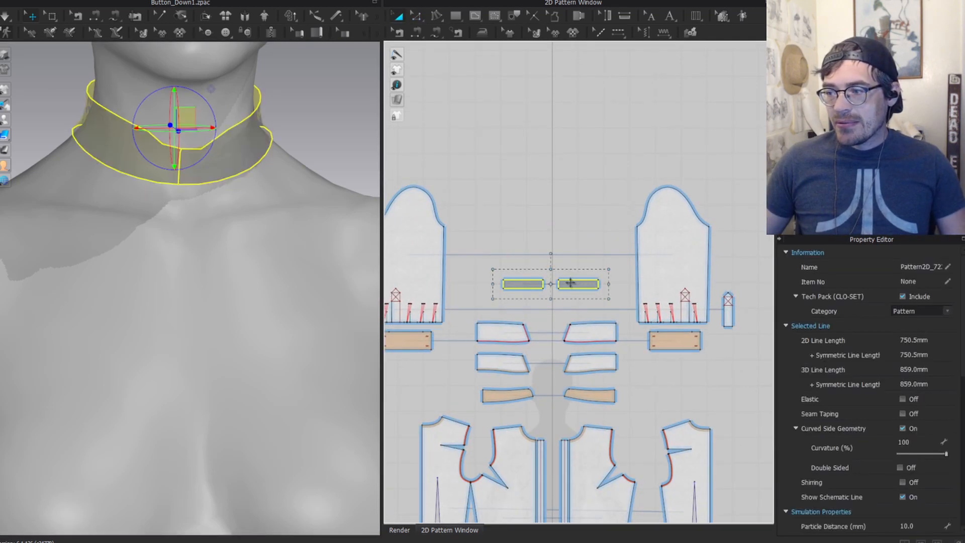
drag(571, 282, 577, 141)
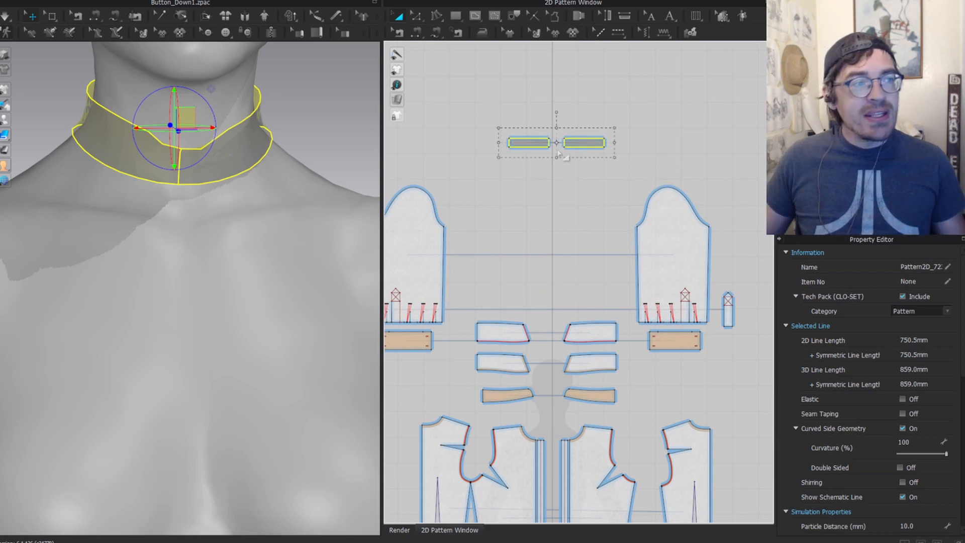
scroll(621, 320, down, 3)
scroll(622, 319, down, 3)
Step: Drag the remaining shirt pieces aside, clearing the body silhouette around the strips
middle_drag(623, 305, 627, 280)
drag(730, 440, 572, 287)
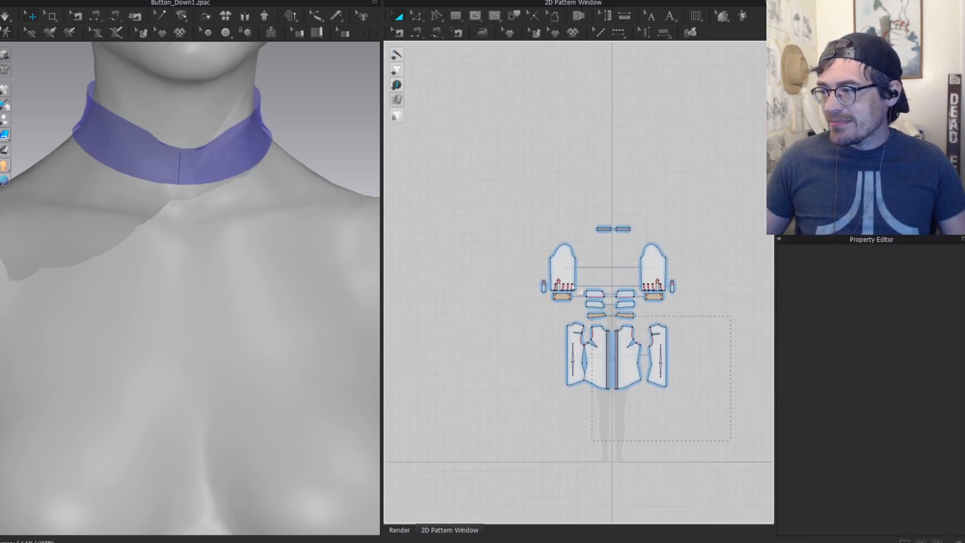
drag(520, 242, 520, 240)
drag(636, 355, 496, 358)
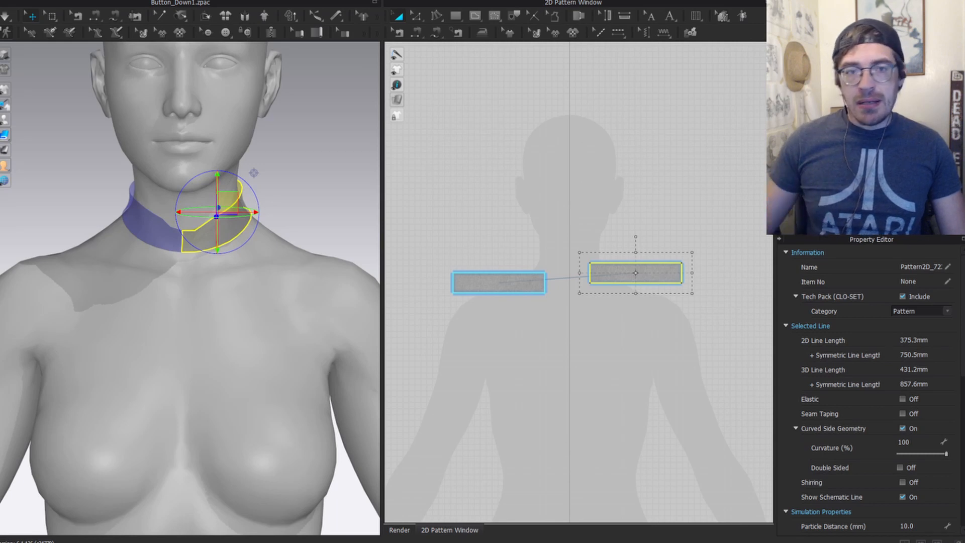
drag(0, 66, 390, 37)
scroll(486, 317, down, 2)
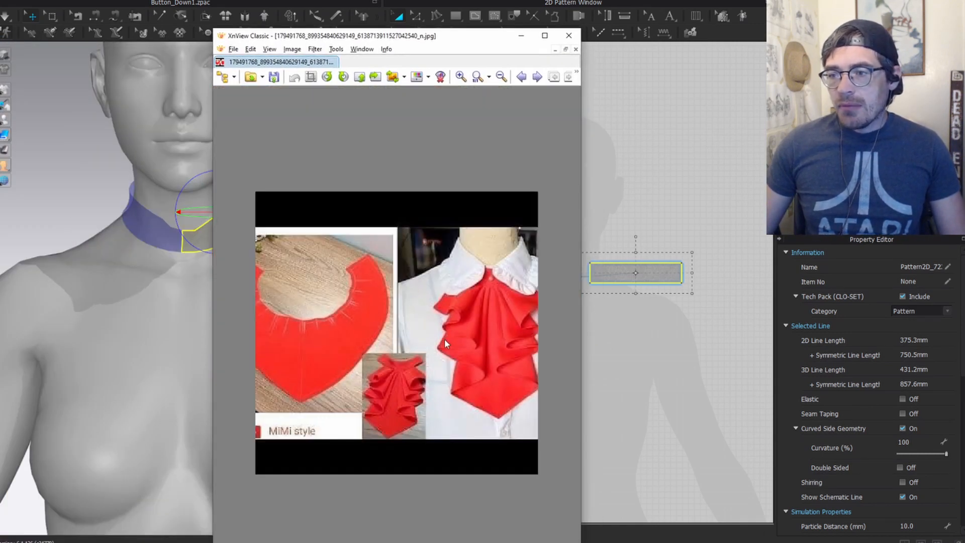
scroll(341, 314, up, 3)
scroll(424, 304, down, 1)
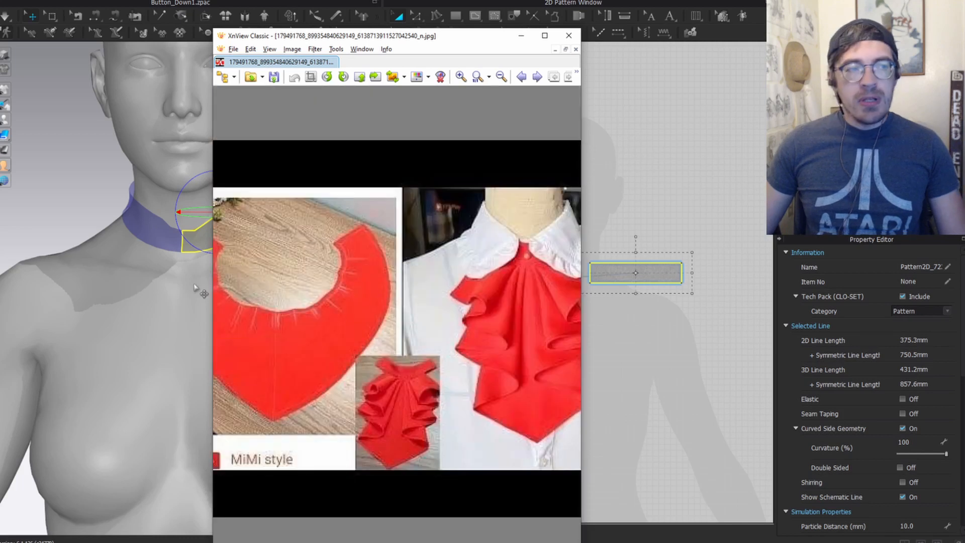
drag(382, 293, 460, 283)
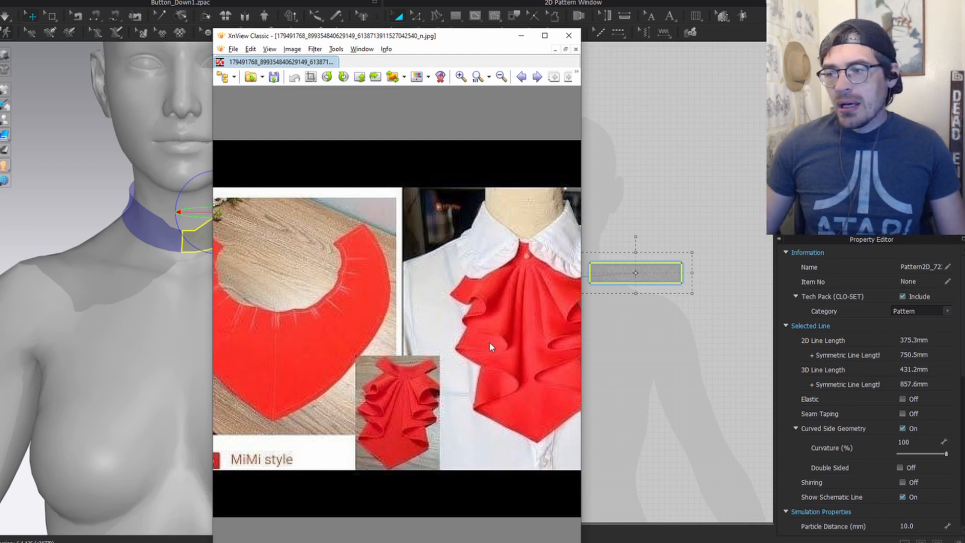
drag(489, 342, 356, 314)
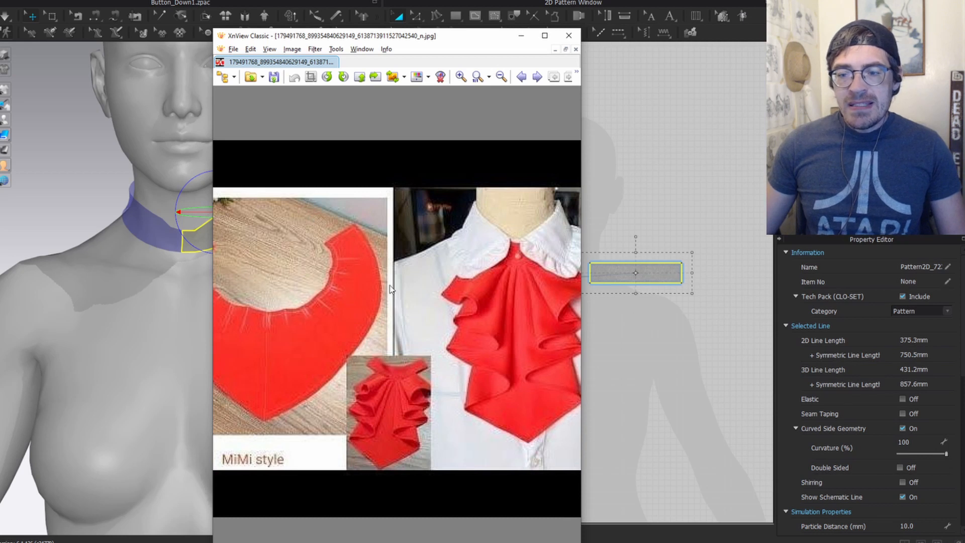
scroll(330, 236, up, 2)
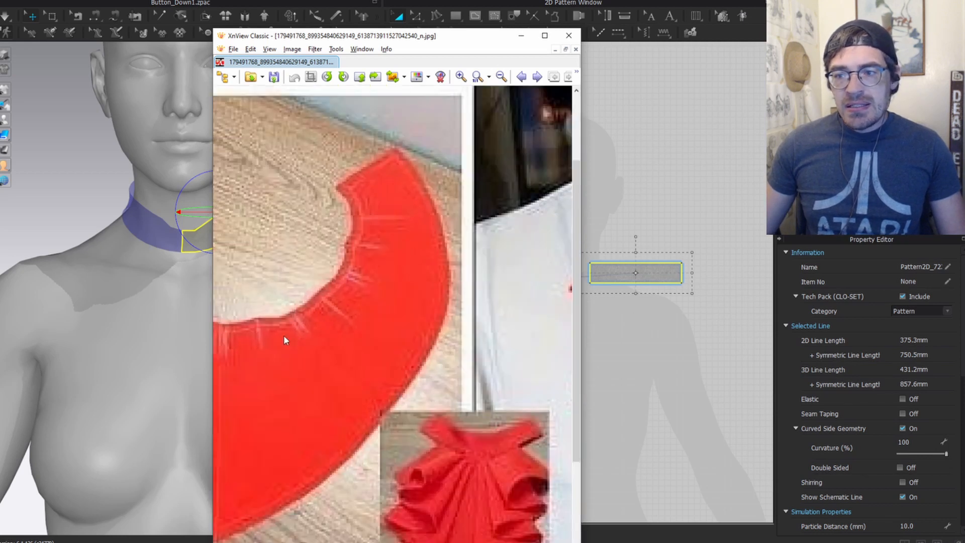
scroll(332, 266, up, 1)
scroll(306, 330, up, 2)
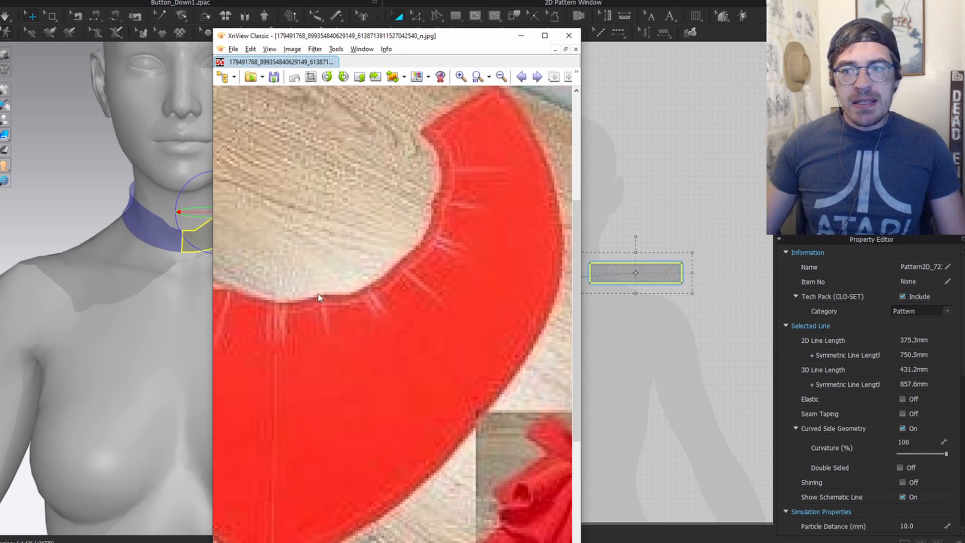
scroll(372, 280, down, 3)
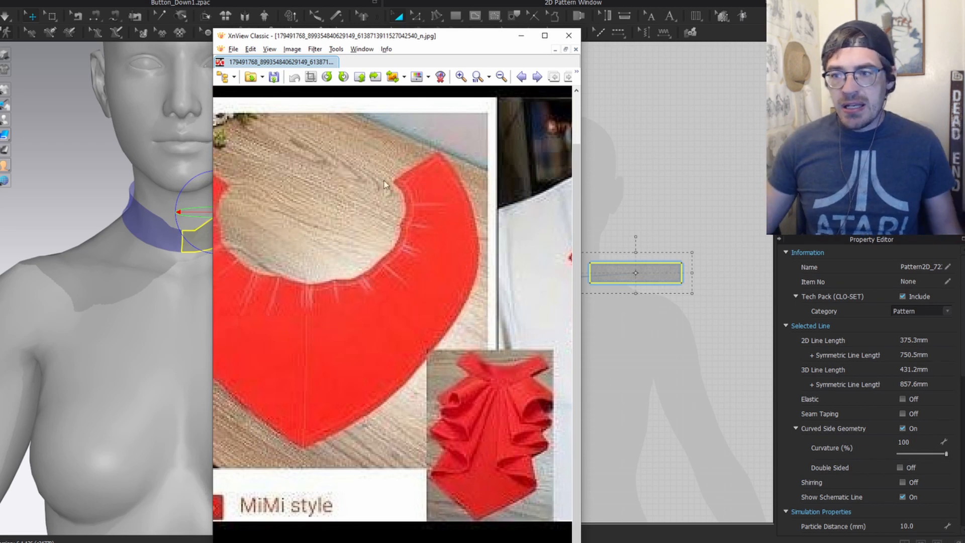
scroll(377, 282, down, 2)
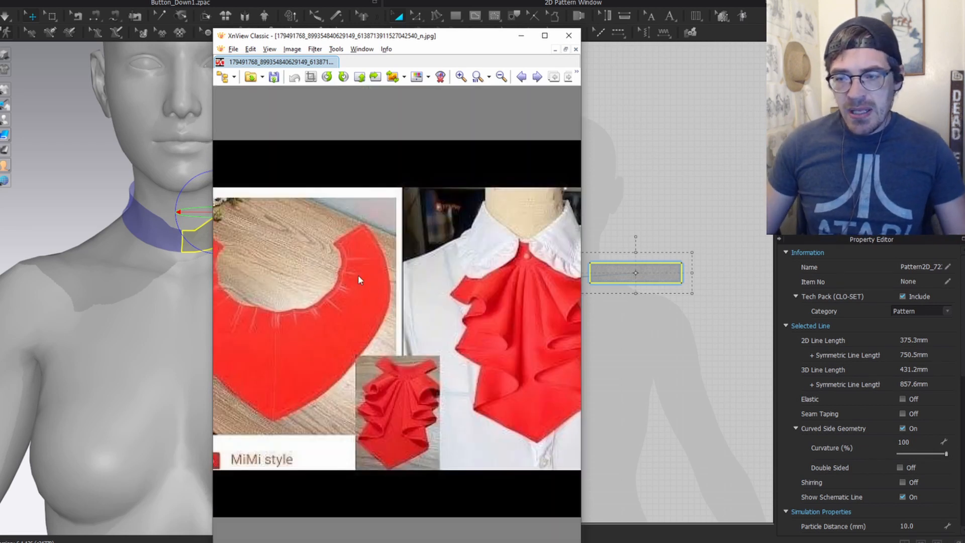
double_click(361, 275)
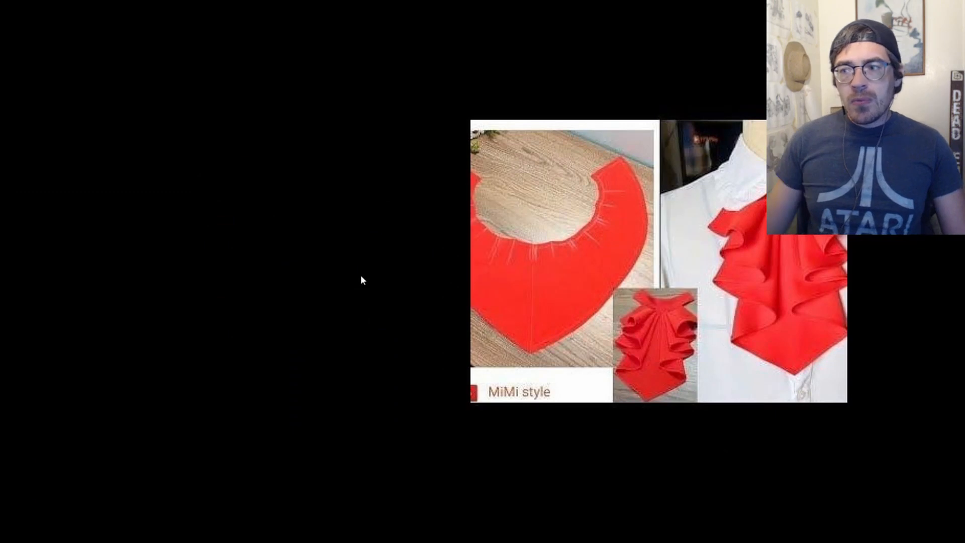
double_click(638, 276)
scroll(400, 253, down, 2)
scroll(377, 311, up, 1)
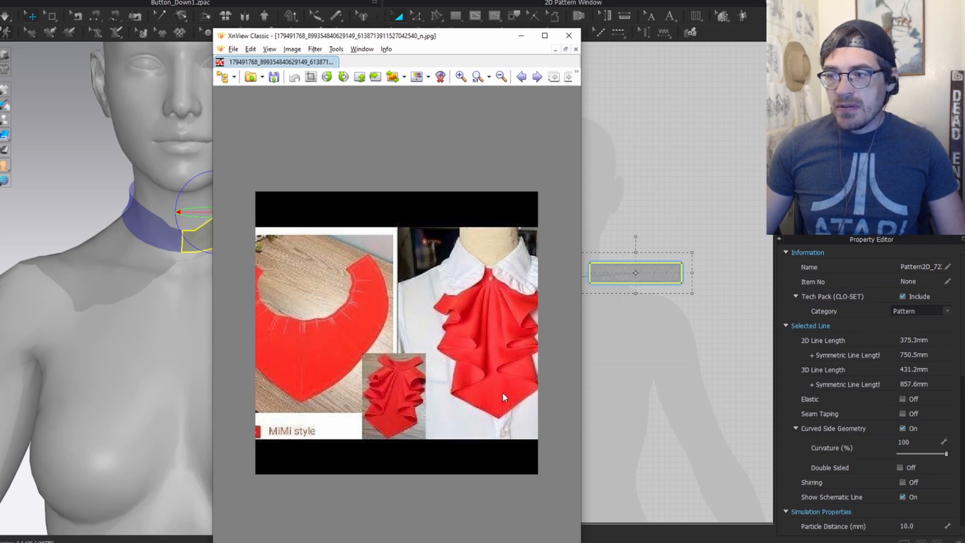
Step: Draw a new rectangle pattern and move it up below the collar
click(521, 35)
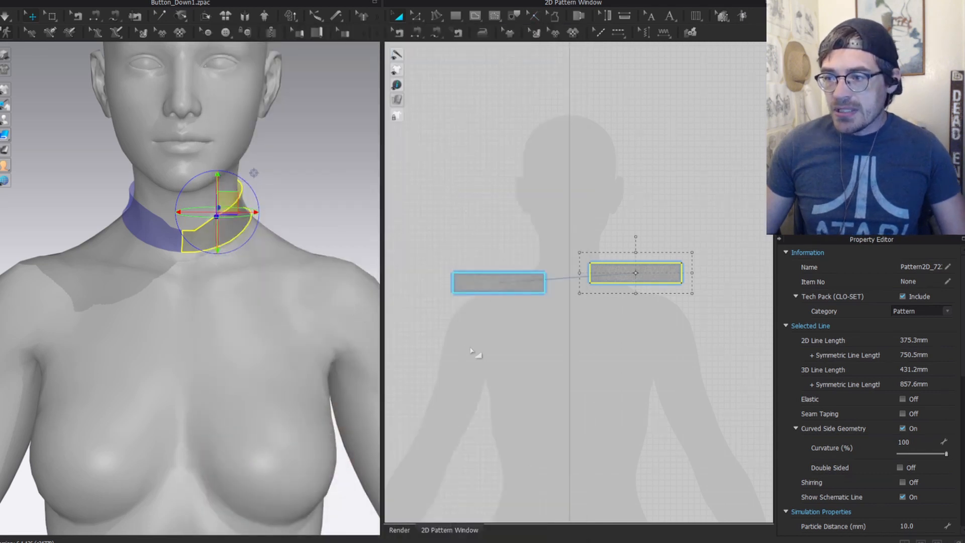
scroll(528, 245, up, 2)
mouse_move(491, 164)
mouse_down()
mouse_move(519, 120)
mouse_move(487, 145)
mouse_move(498, 151)
mouse_move(493, 245)
mouse_move(554, 332)
mouse_up()
key(s)
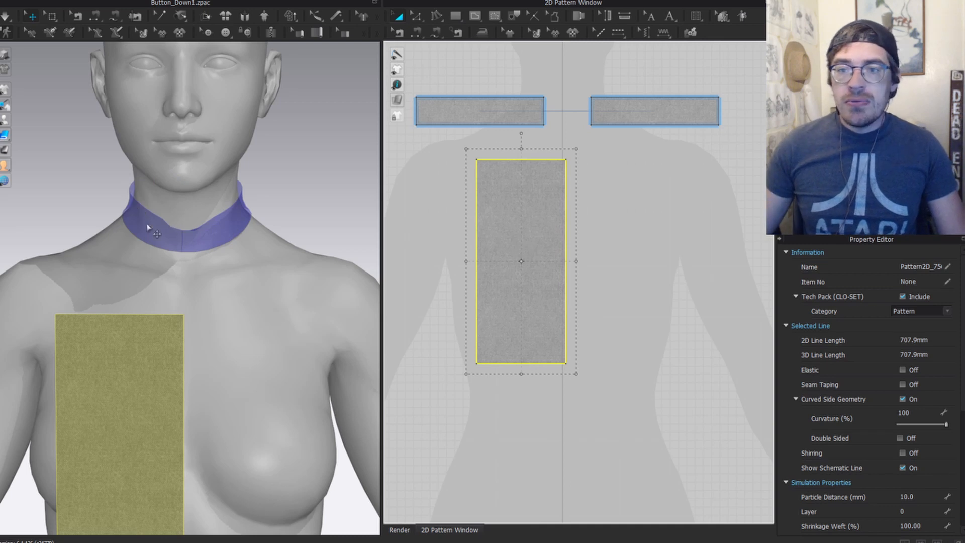
click(143, 225)
shift+click(228, 224)
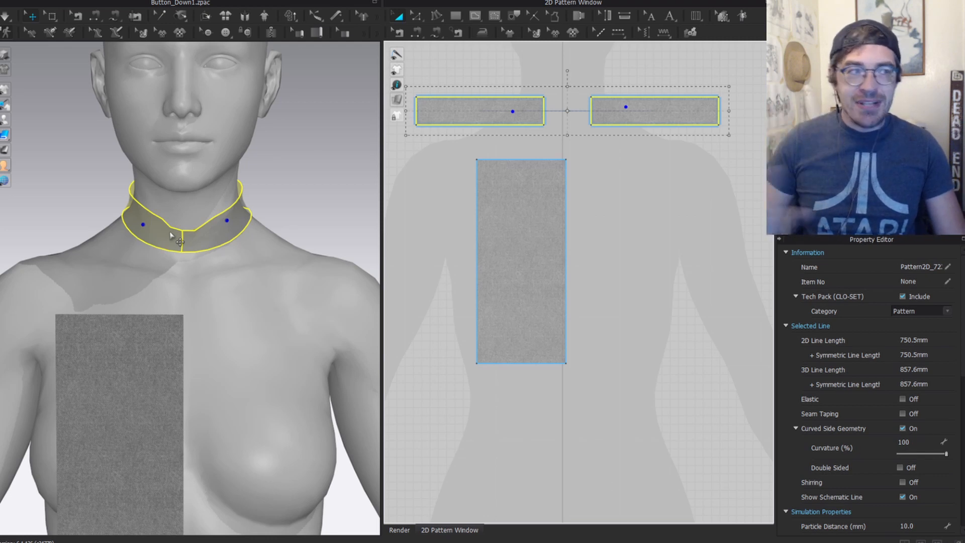
click(652, 177)
scroll(527, 185, up, 3)
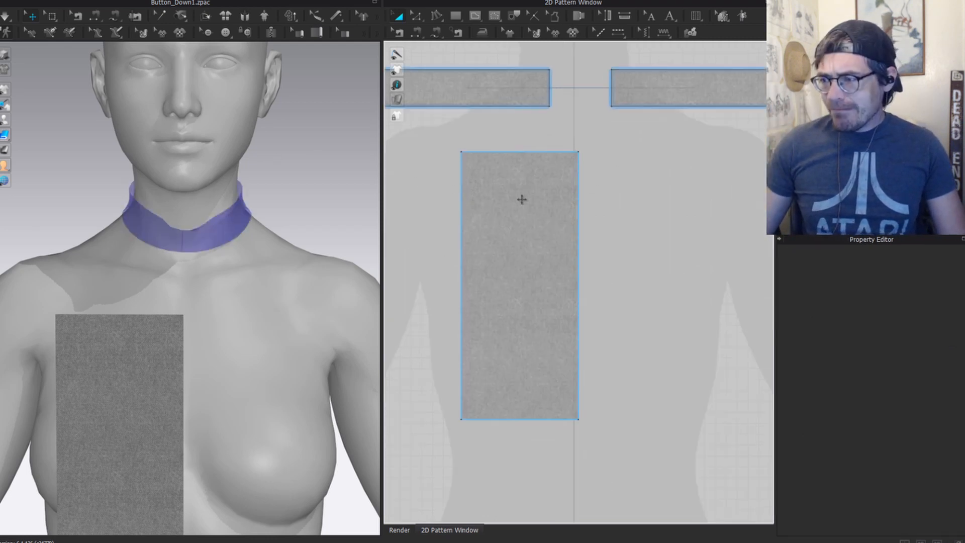
middle_drag(521, 200, 553, 229)
drag(582, 342, 544, 319)
Step: Pull the bottom-left corner outward and the top-left corner inward to taper the panel
key(z)
click(455, 431)
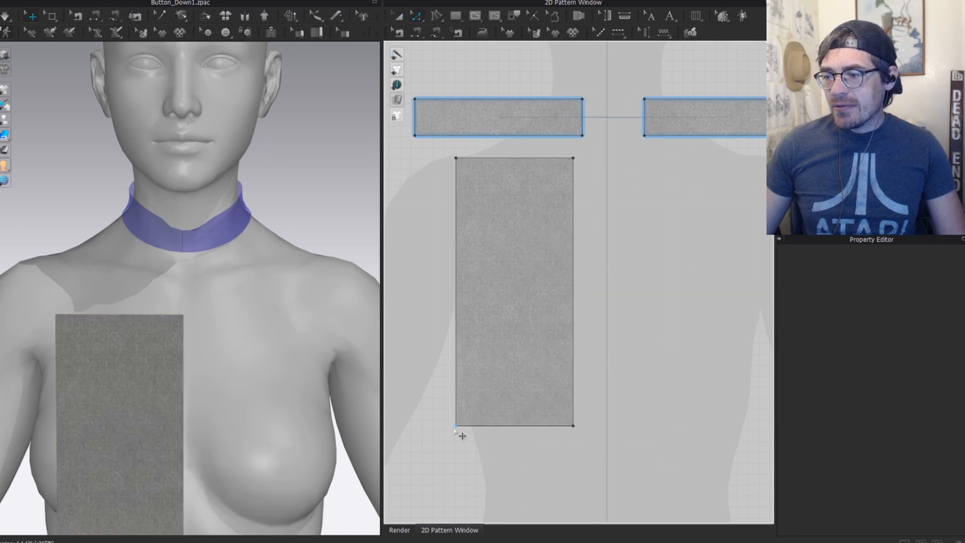
drag(456, 428, 430, 324)
drag(455, 159, 515, 159)
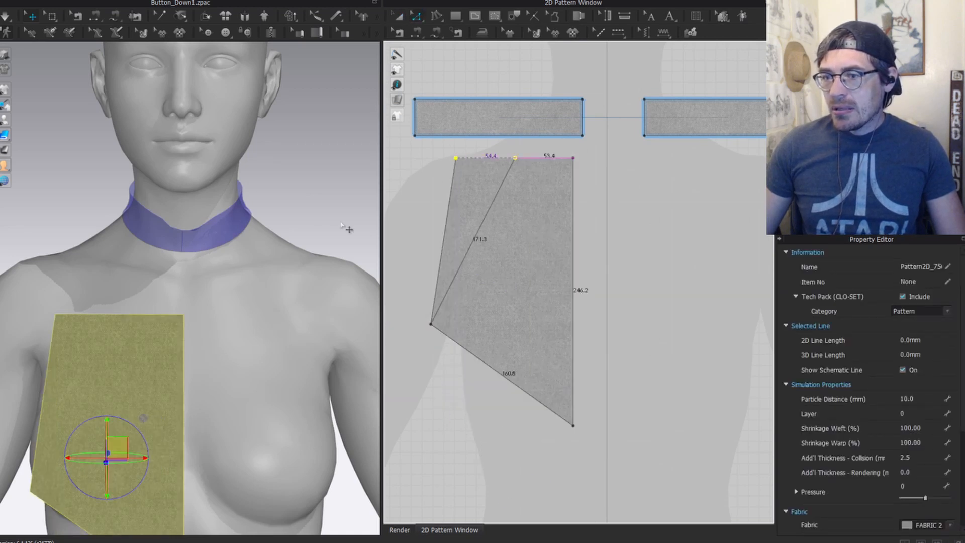
Step: Raise the tapered panel on the chest, clone it symmetrically, and align both halves at center front
key(a)
scroll(197, 337, down, 3)
drag(137, 380, 133, 333)
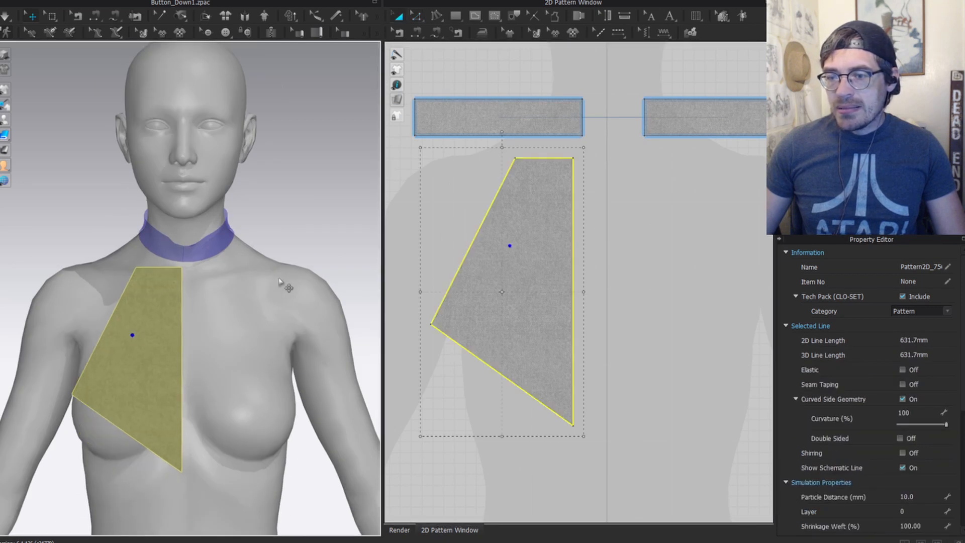
middle_drag(683, 298, 612, 286)
key(ctrl+d)
click(619, 280)
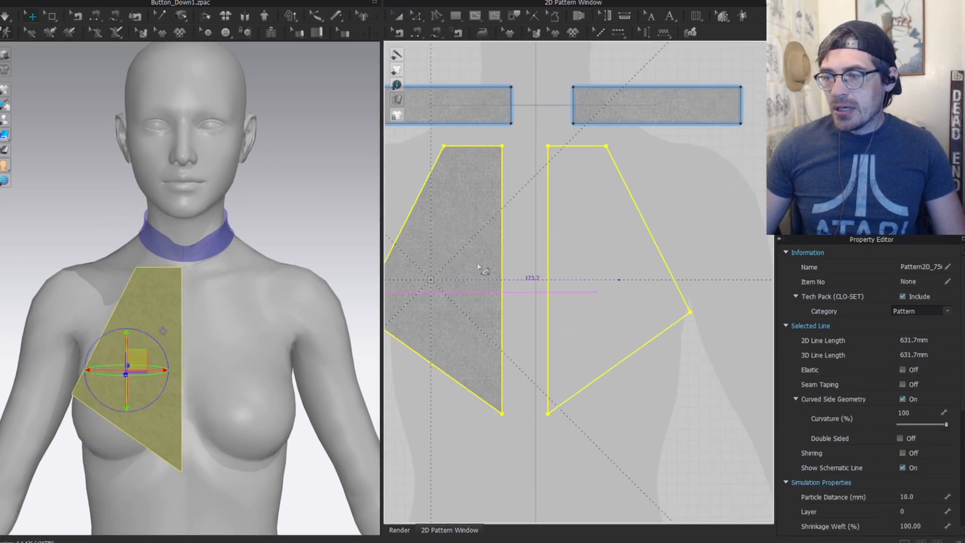
drag(251, 317, 233, 319)
drag(165, 329, 173, 333)
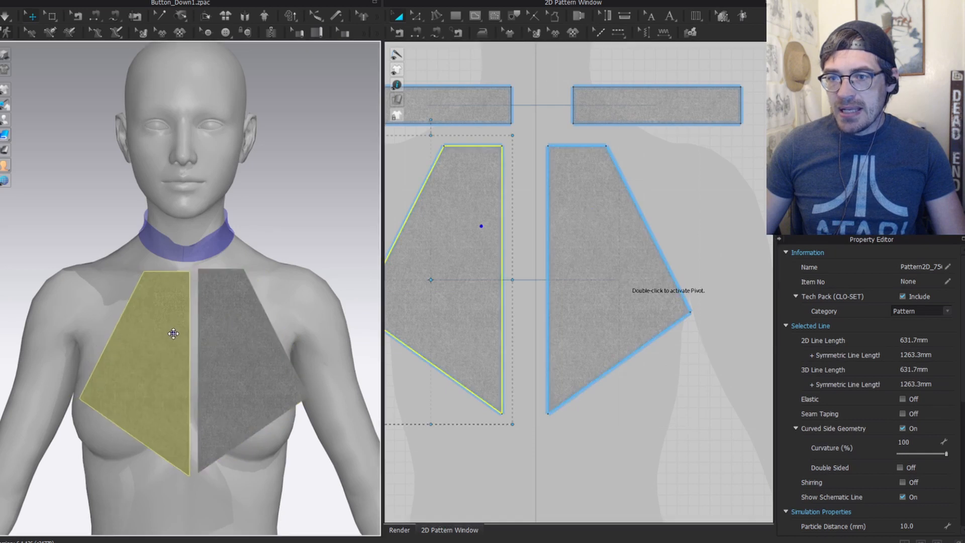
middle_drag(478, 182, 535, 227)
Step: Free-sew the front panel's top edge to the collar band's lower edge
key(m)
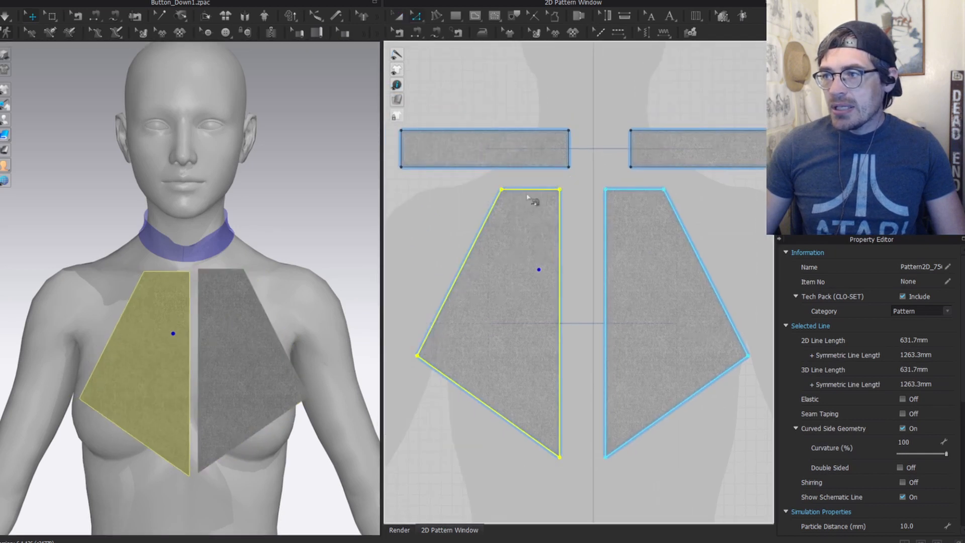
click(556, 194)
click(501, 189)
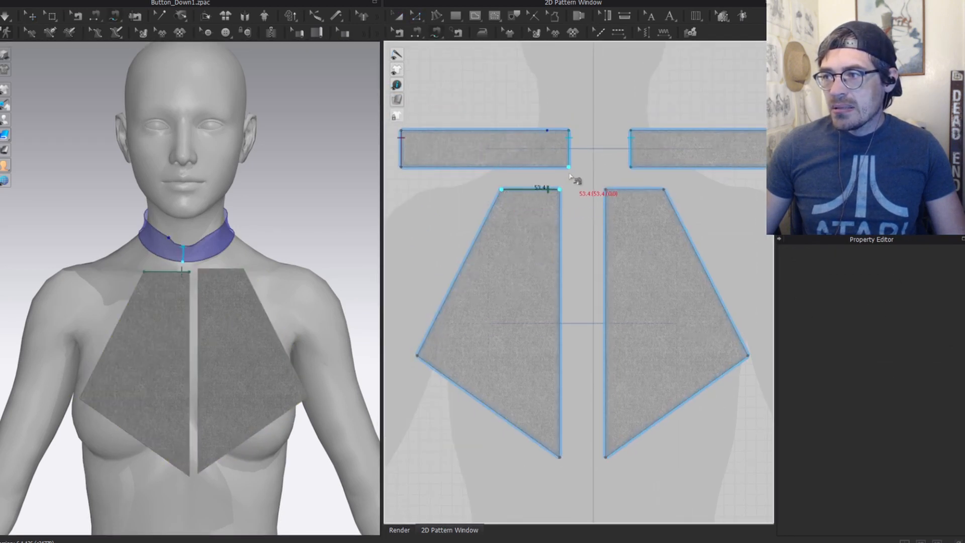
click(568, 167)
click(502, 166)
scroll(164, 291, up, 3)
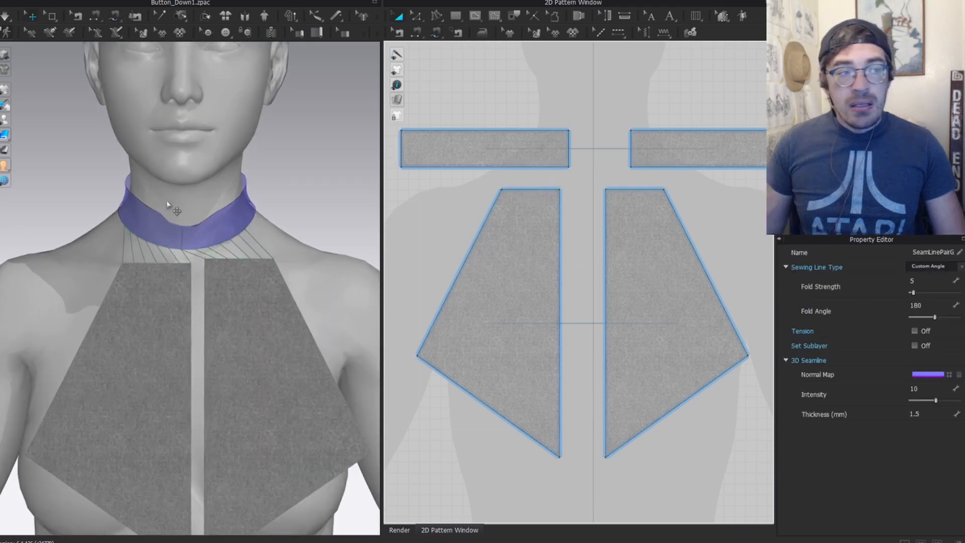
scroll(542, 207, up, 3)
Step: Review the collar-to-panel seam pair with Edit Sewing from an angled view
key(b)
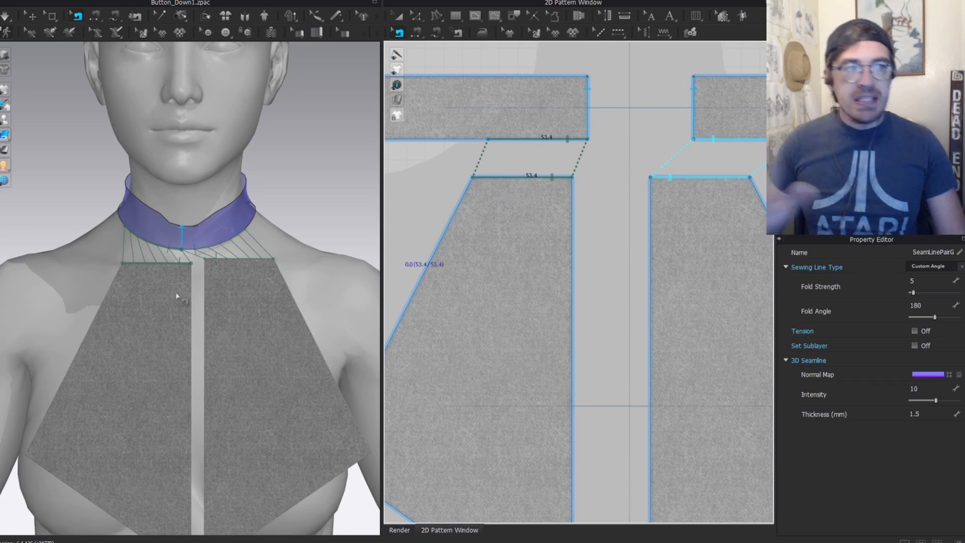
right_drag(274, 282, 192, 265)
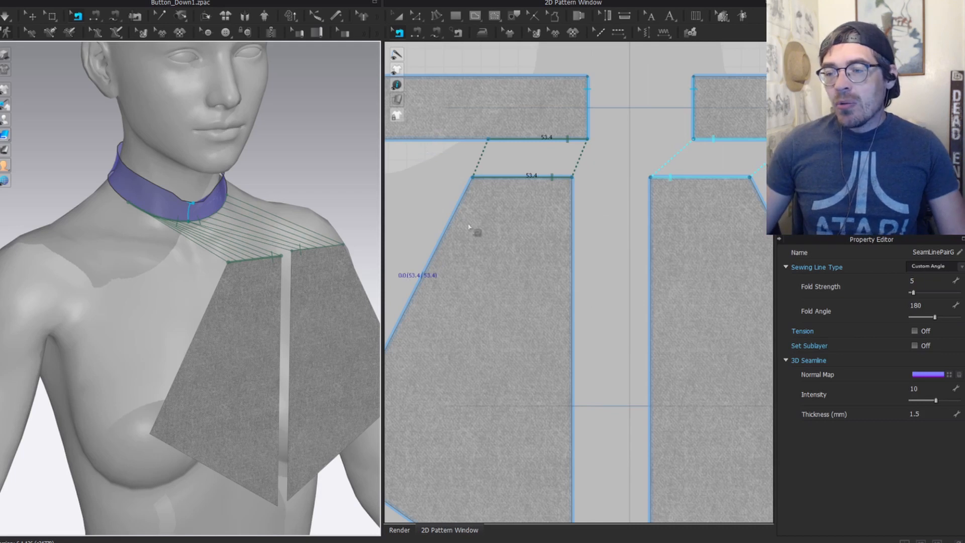
scroll(513, 169, up, 3)
click(514, 172)
click(194, 217)
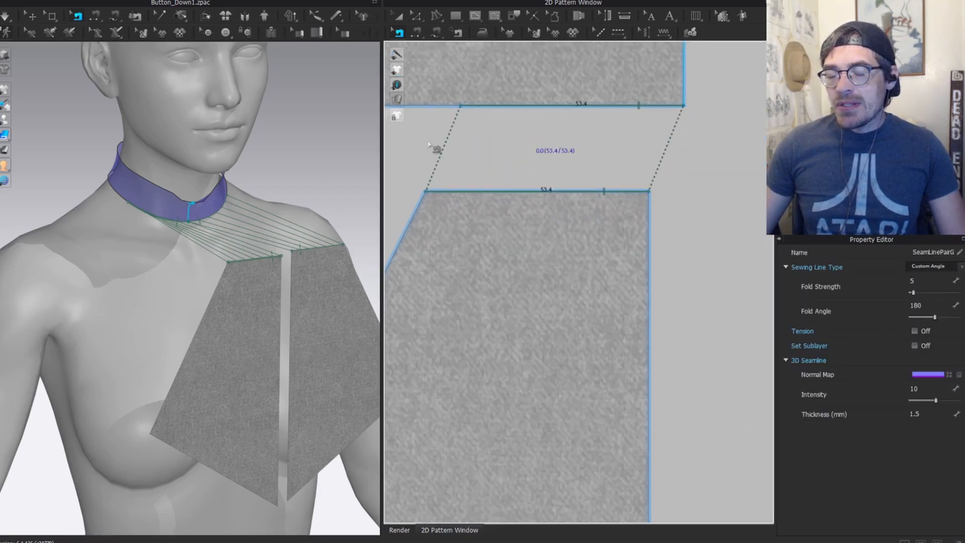
scroll(271, 287, up, 3)
click(194, 248)
scroll(183, 244, up, 2)
Step: Hide the avatar and select the yellow front panel in the 3D window
key(2)
key(a)
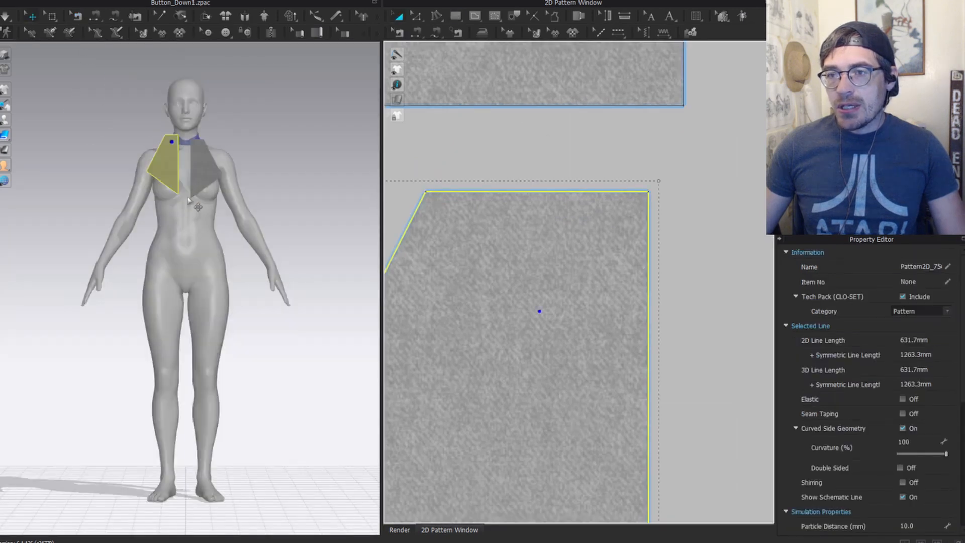
scroll(265, 215, down, 1)
key(shift+a)
scroll(232, 186, up, 3)
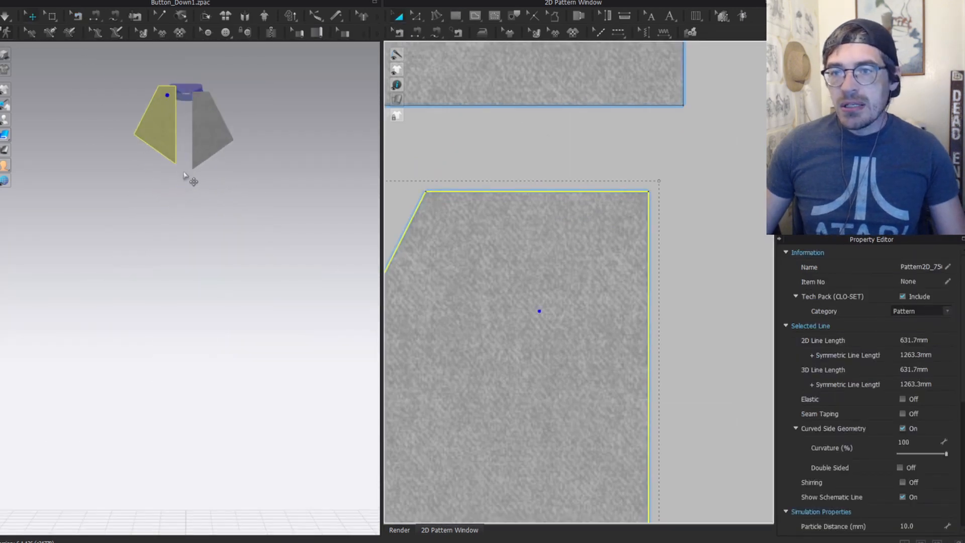
click(145, 135)
Step: Lift the yellow panel up toward the collar band in 3D
right_drag(151, 133, 236, 143)
middle_drag(237, 143, 269, 321)
scroll(230, 263, up, 5)
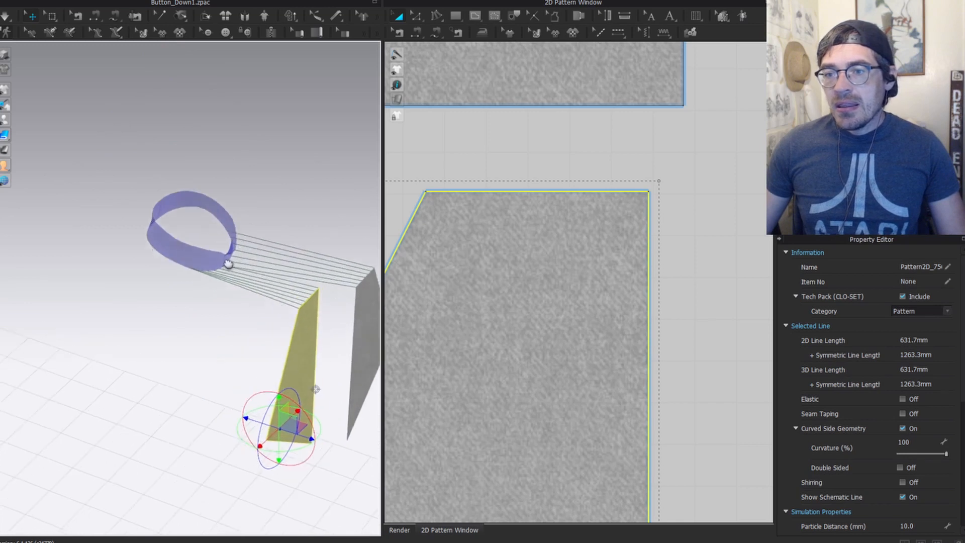
middle_drag(231, 262, 173, 200)
right_drag(172, 200, 119, 230)
middle_drag(156, 161, 173, 309)
scroll(173, 309, up, 3)
right_drag(226, 487, 206, 467)
middle_drag(206, 468, 213, 310)
drag(184, 443, 164, 231)
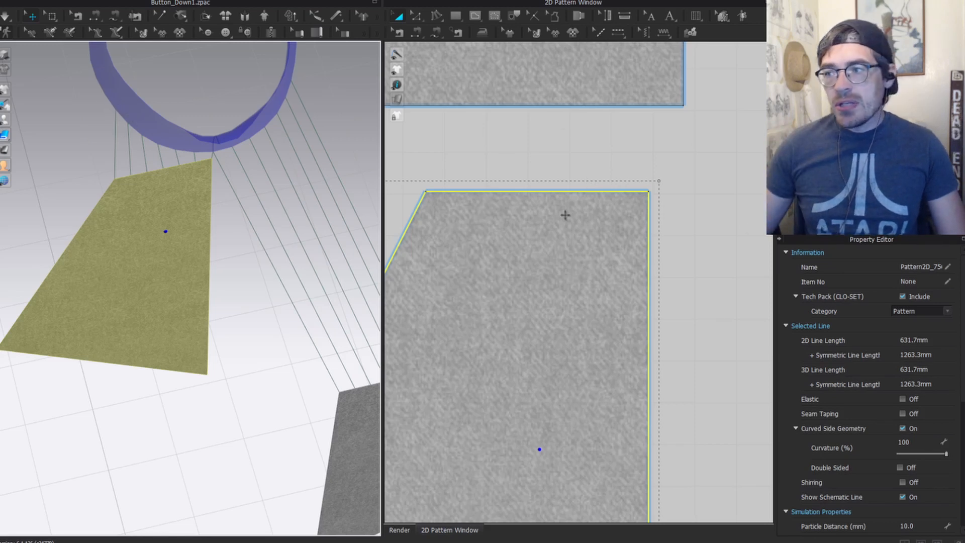
Step: Adjust the panel corner, show the avatar again, face the front and simulate
scroll(563, 214, down, 3)
drag(586, 188, 599, 243)
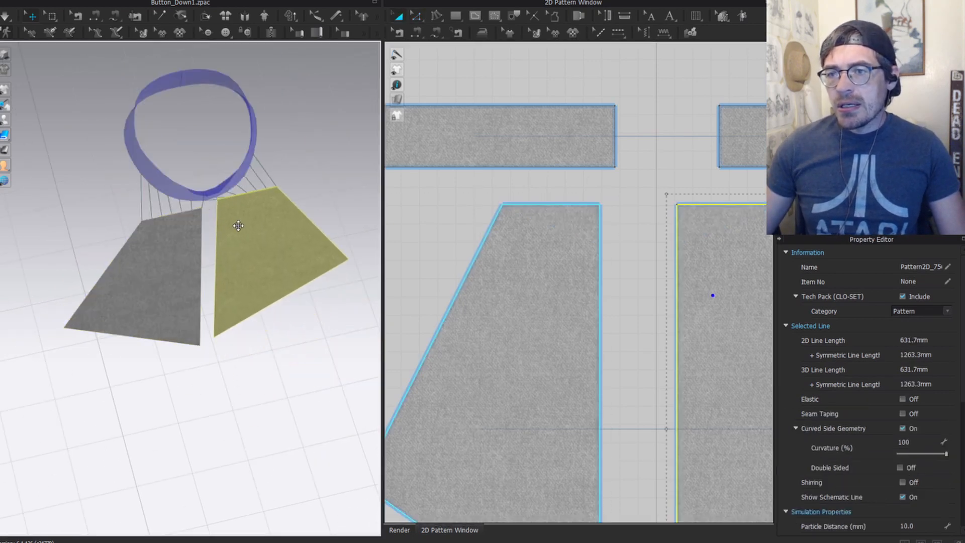
key(shift+a)
right_drag(222, 286, 224, 239)
key(space)
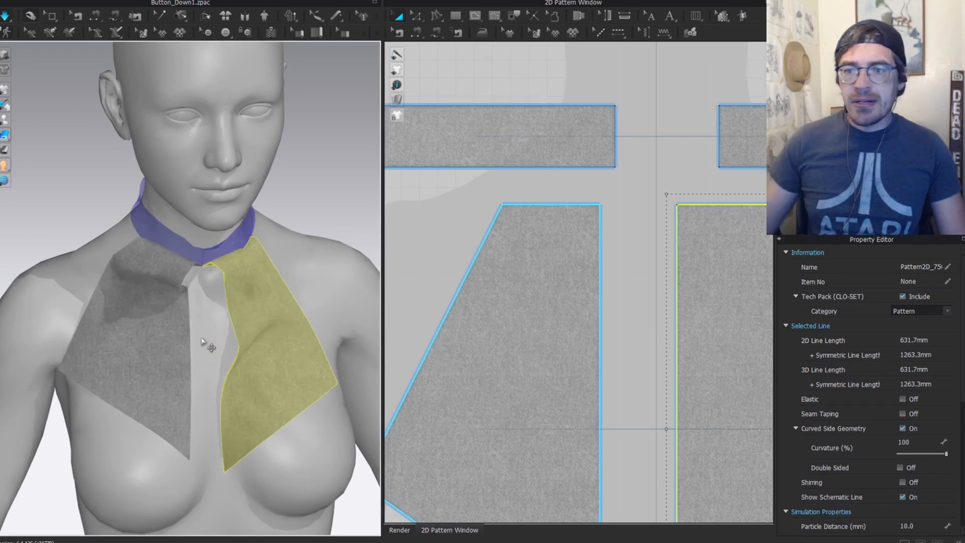
Step: Drag both draping panels across the chest, then stop the simulation
drag(236, 406, 210, 347)
drag(168, 369, 197, 371)
key(space)
Step: Lower the panel's top corner and bend its top edge into a curved neckline
key(n)
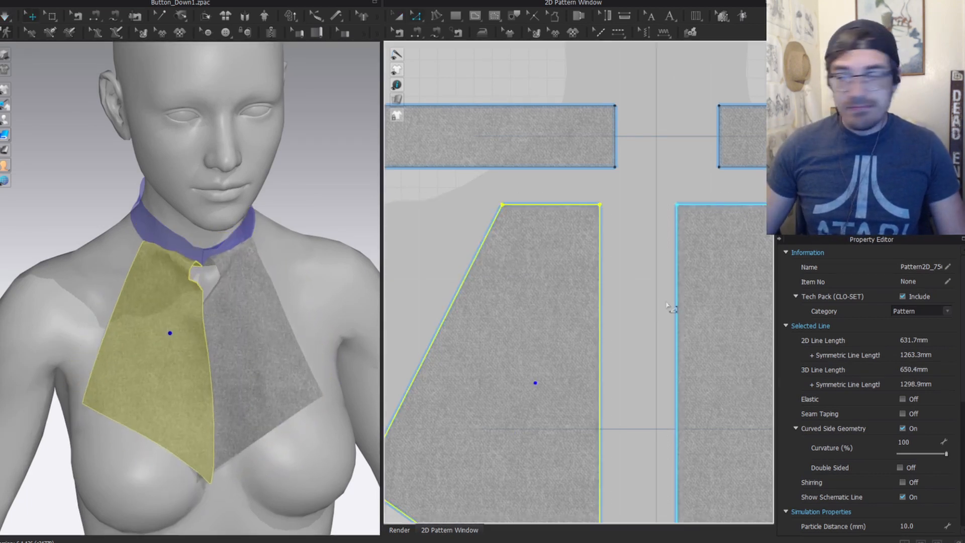
scroll(311, 251, up, 3)
key(z)
scroll(626, 172, up, 3)
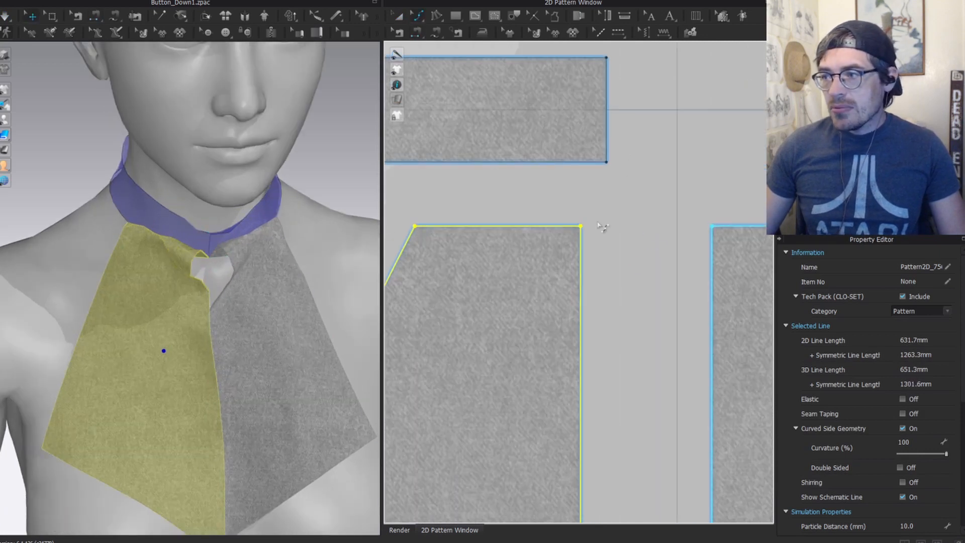
click(580, 226)
right_drag(186, 238, 181, 294)
key(shift+a)
scroll(173, 251, up, 4)
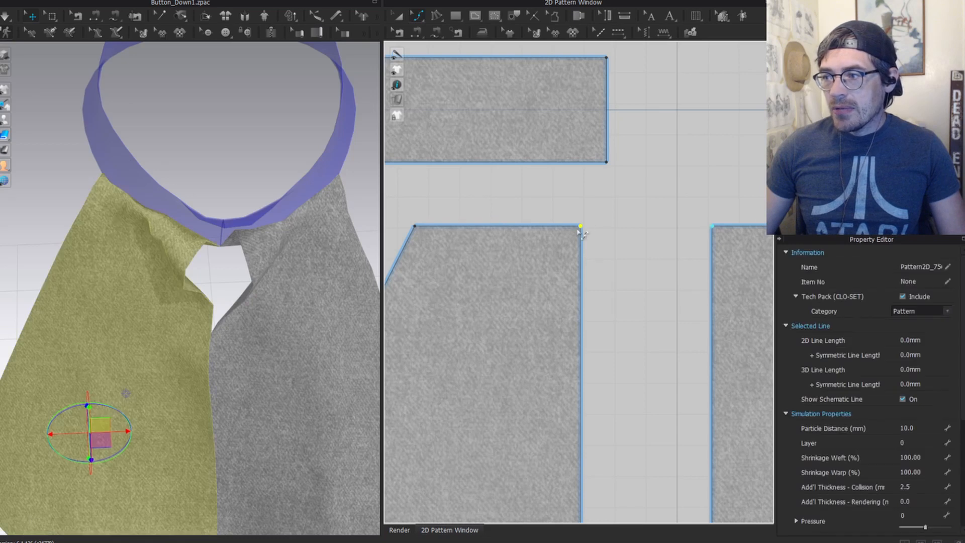
drag(580, 226, 580, 288)
key(c)
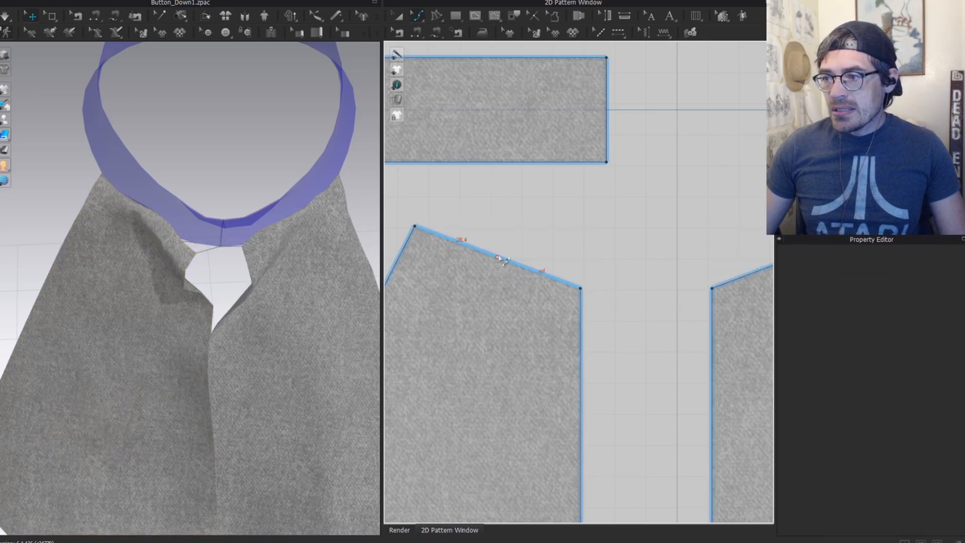
drag(497, 258, 510, 285)
key(z)
drag(581, 288, 580, 310)
Step: Segment-sew the collar's lower edge to the curved neckline and simulate
key(n)
scroll(597, 355, down, 3)
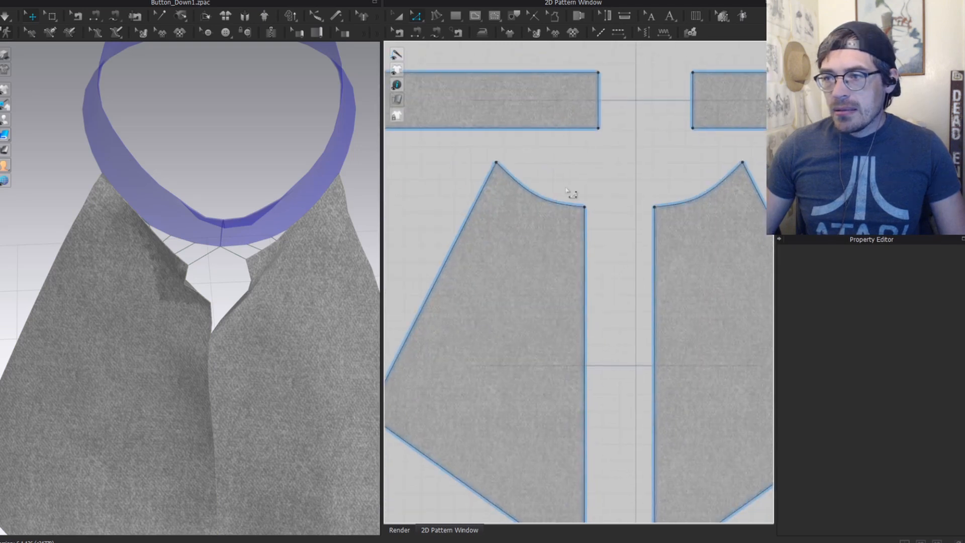
click(518, 176)
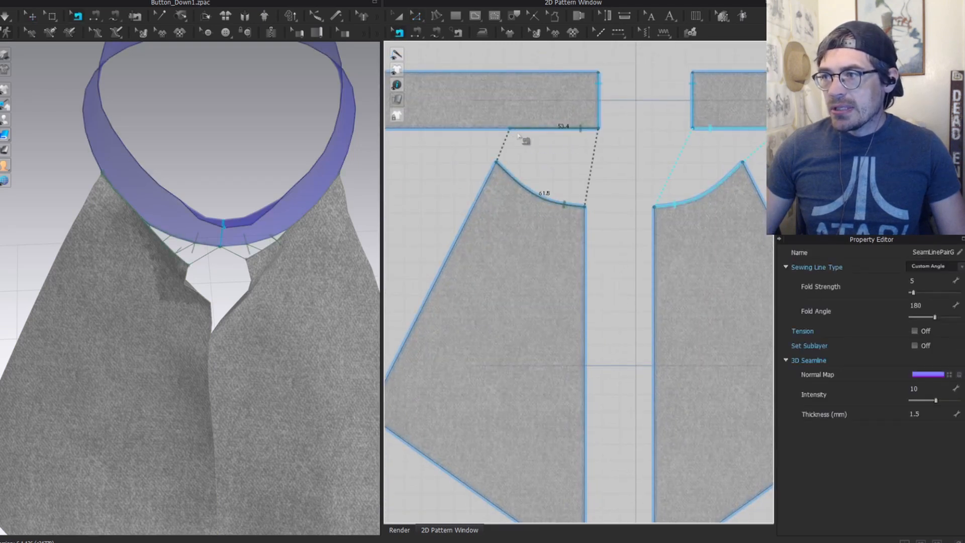
click(496, 129)
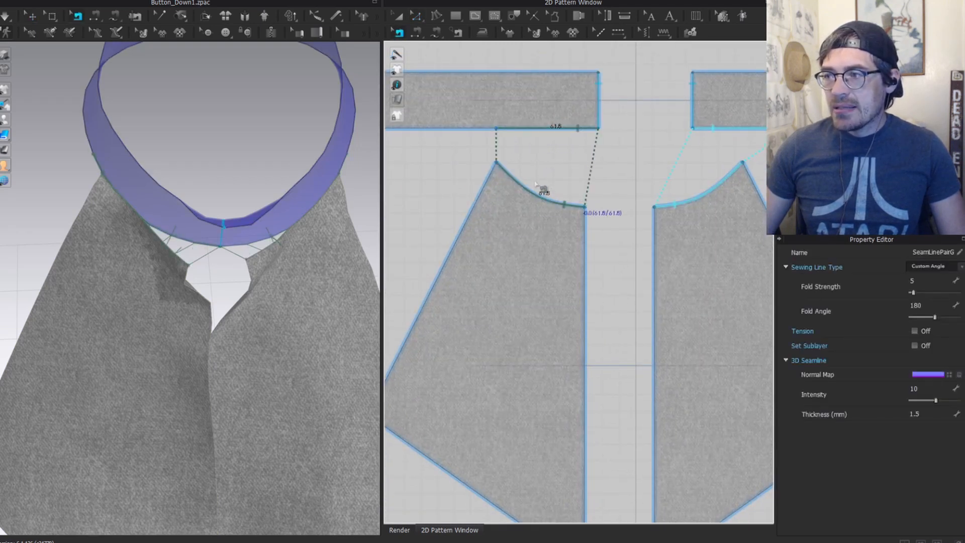
key(q)
scroll(185, 251, up, 3)
key(space)
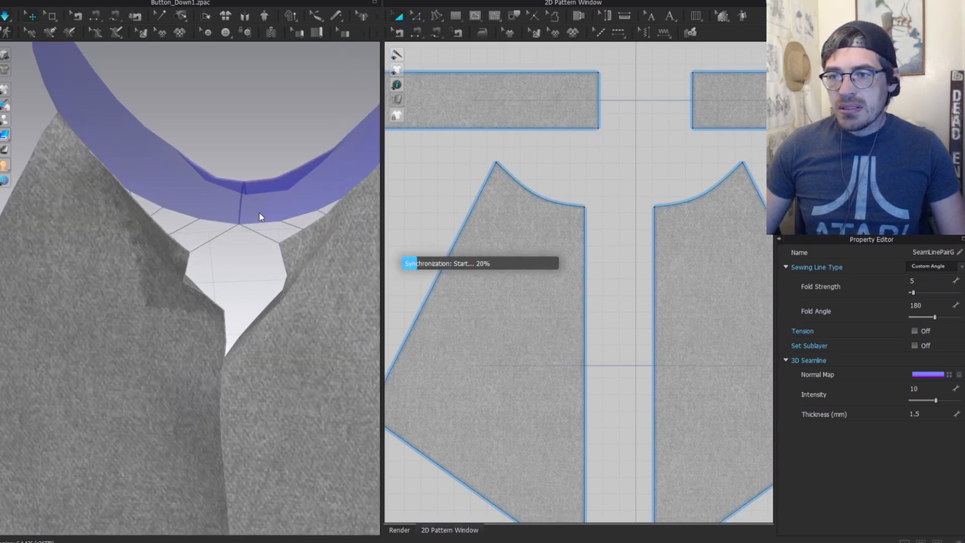
Step: Pull the right front panel away from the left in the 3D view
scroll(246, 274, down, 5)
right_drag(216, 300, 247, 266)
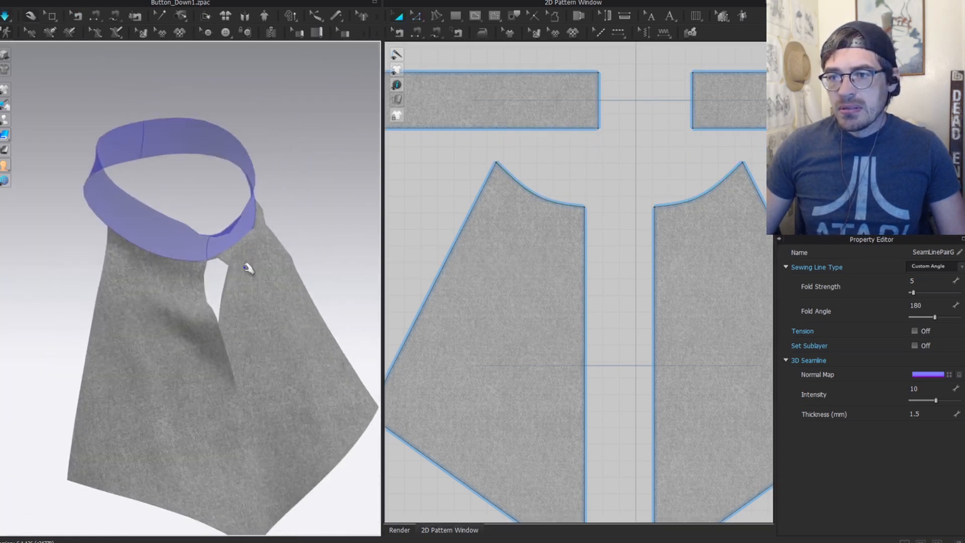
drag(247, 342, 265, 356)
right_drag(265, 355, 242, 344)
middle_drag(241, 345, 227, 258)
drag(193, 272, 204, 303)
Step: Move the panels' bottom corners toward the centre and sew their inner edges together
key(z)
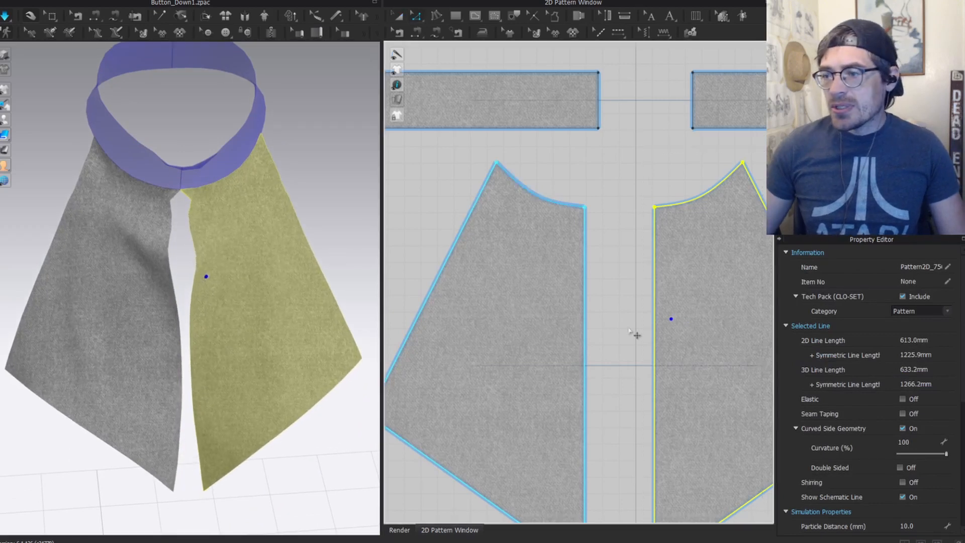
middle_drag(602, 505, 572, 319)
click(552, 383)
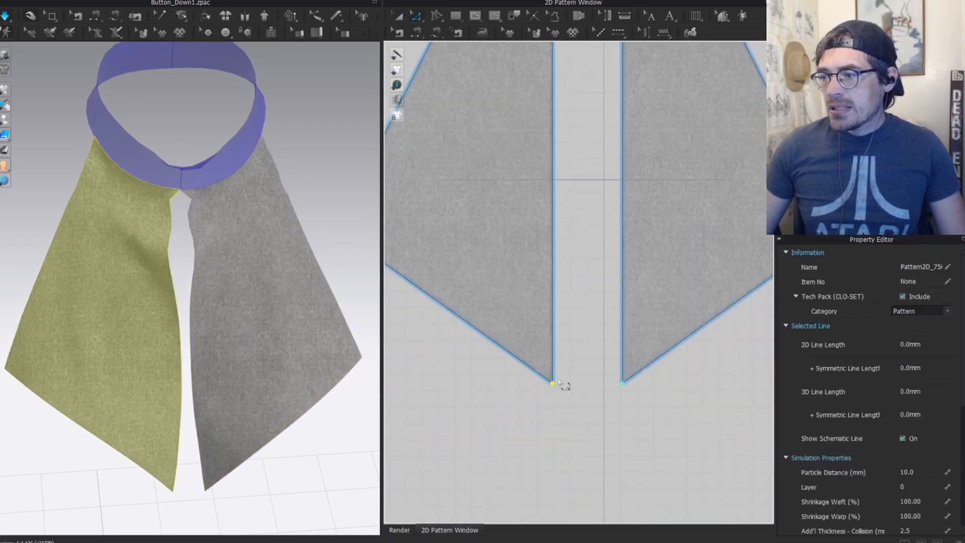
drag(553, 386, 571, 384)
scroll(474, 188, down, 3)
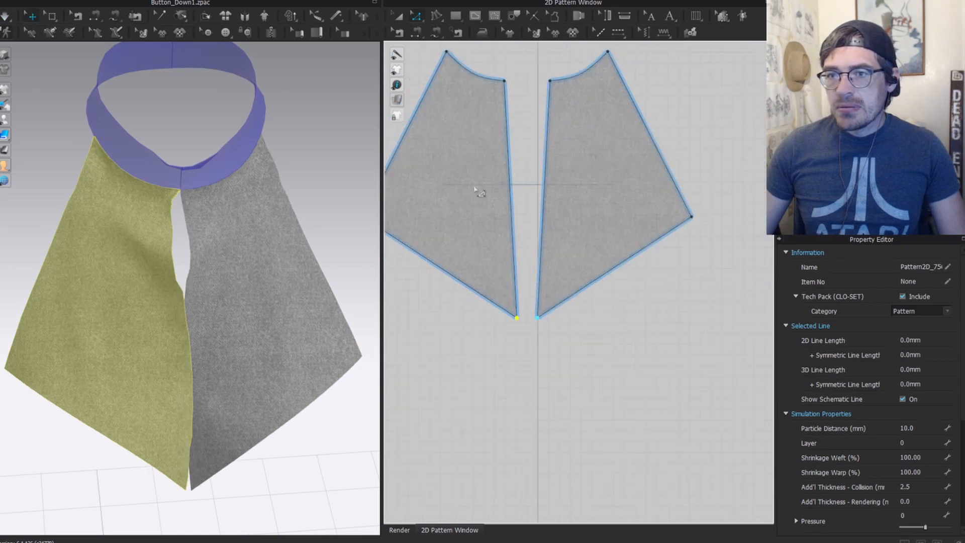
middle_drag(529, 146, 522, 216)
key(n)
click(506, 182)
click(533, 182)
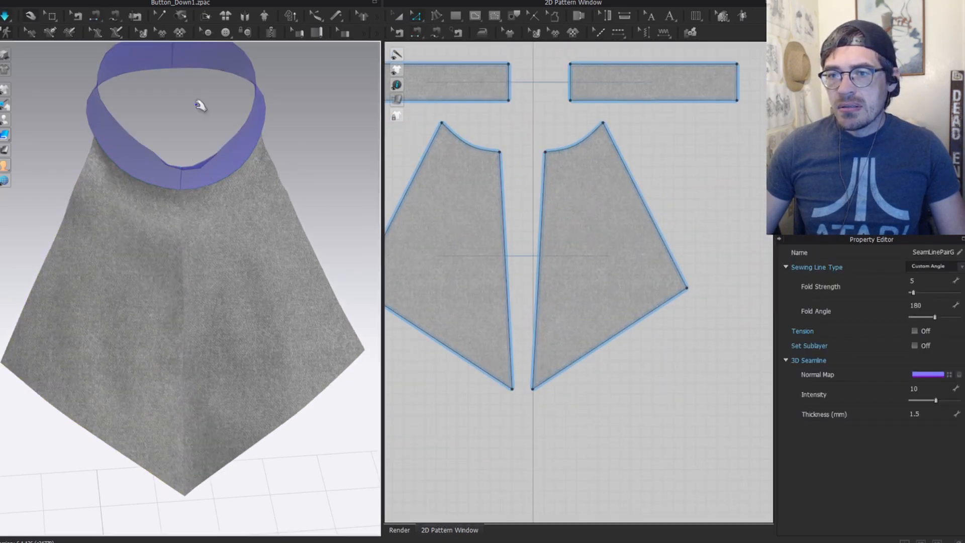
Step: Add a curve point on the left neckline
right_drag(164, 250, 243, 233)
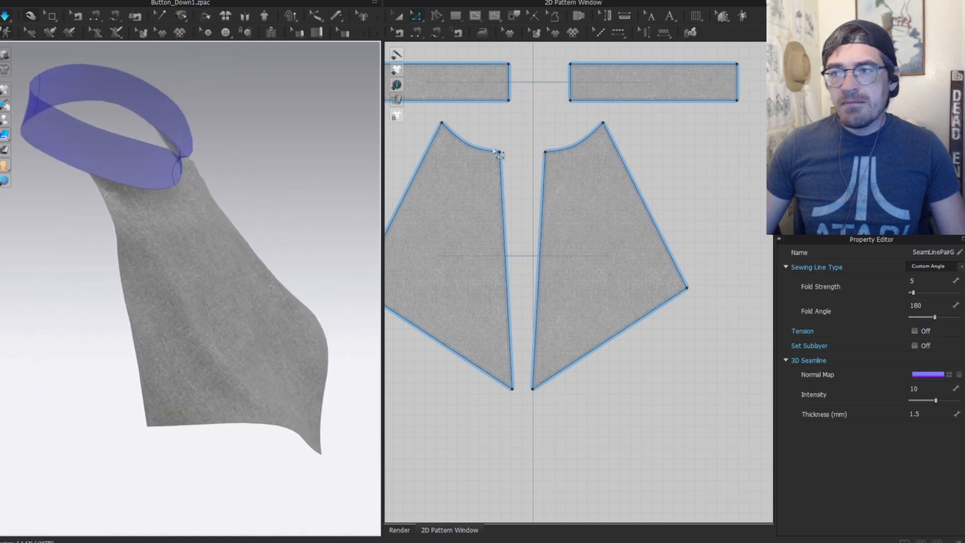
key(v)
middle_drag(457, 158, 489, 170)
scroll(252, 175, up, 3)
scroll(526, 149, up, 3)
click(491, 144)
middle_drag(512, 134, 635, 128)
click(562, 144)
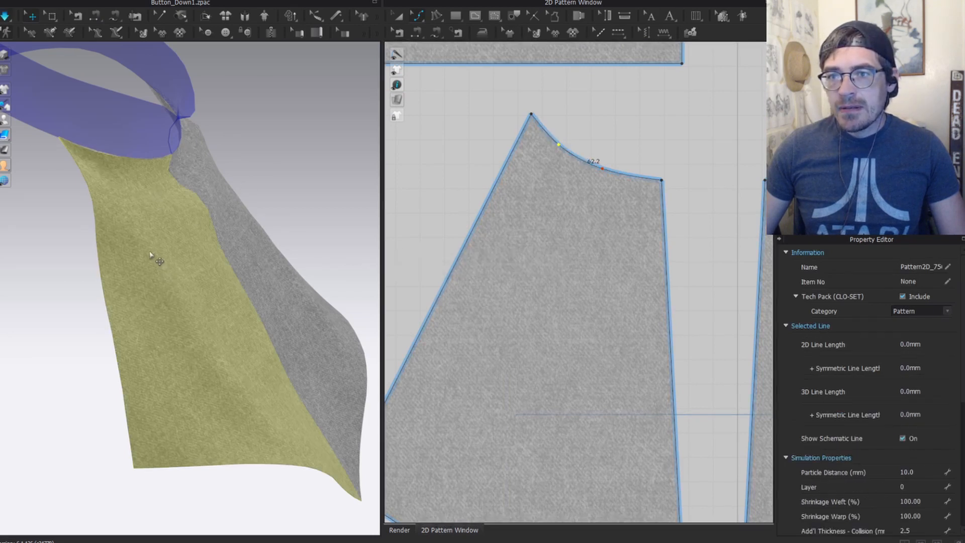
Step: Shift the neckline seam's endpoint with Edit Sewing so the seam lengths match
scroll(344, 151, down, 2)
scroll(592, 139, down, 2)
key(a)
key(b)
click(583, 90)
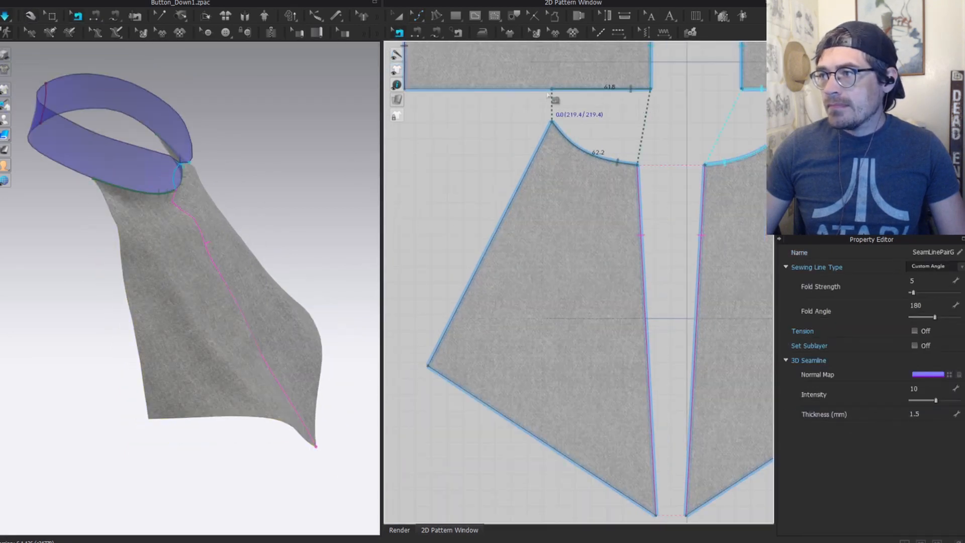
drag(554, 91, 550, 90)
Step: Show the avatar and orbit to face the bib on its chest
scroll(217, 207, down, 2)
key(a)
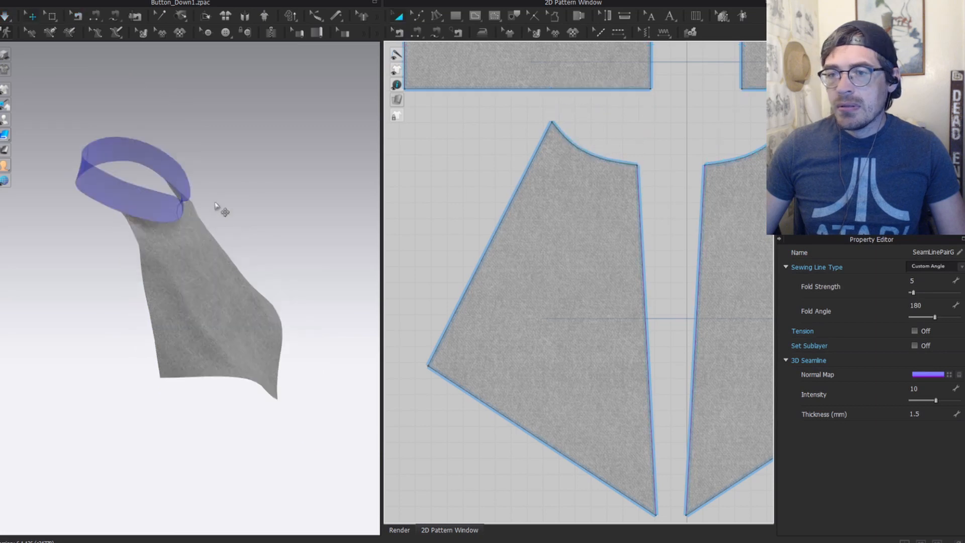
key(shift+a)
right_drag(217, 207, 187, 276)
click(186, 275)
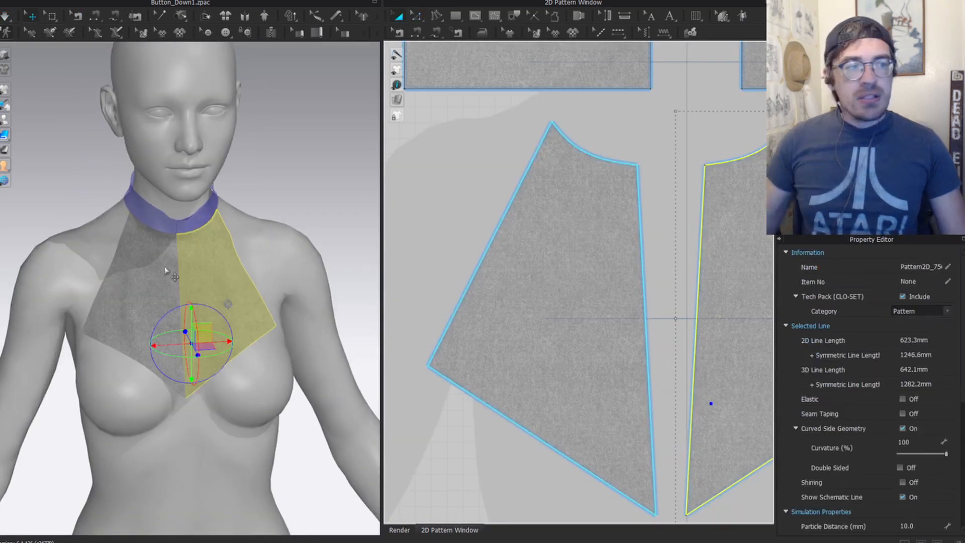
scroll(216, 242, down, 2)
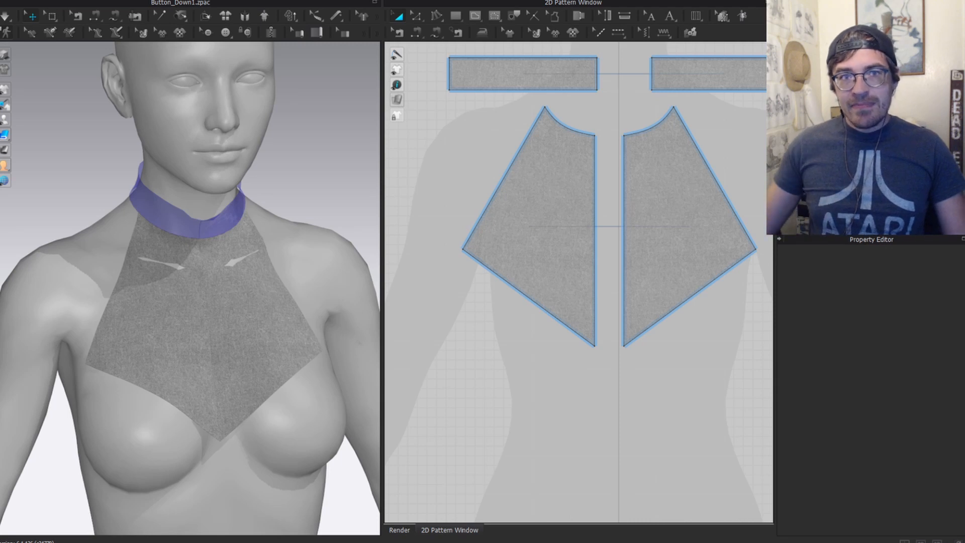
drag(0, 52, 352, 33)
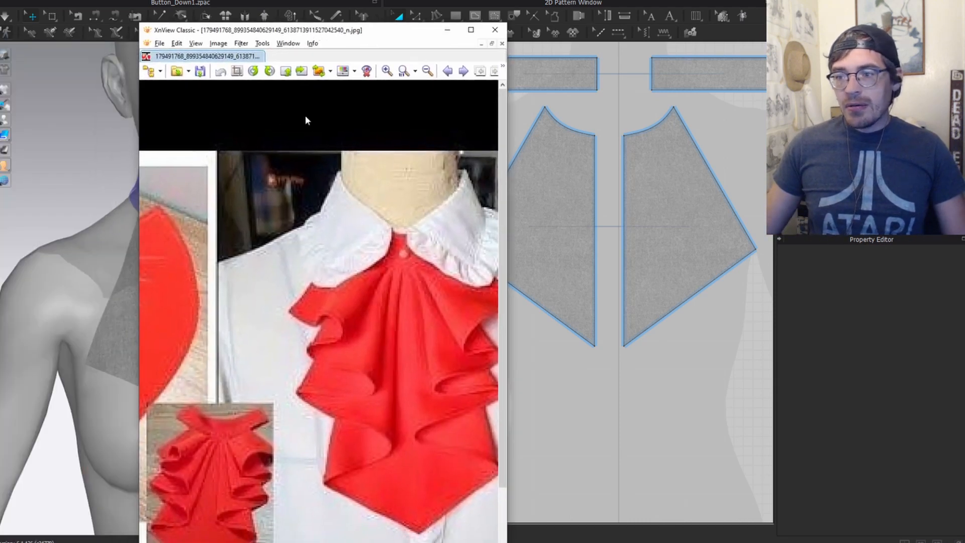
scroll(411, 392, up, 2)
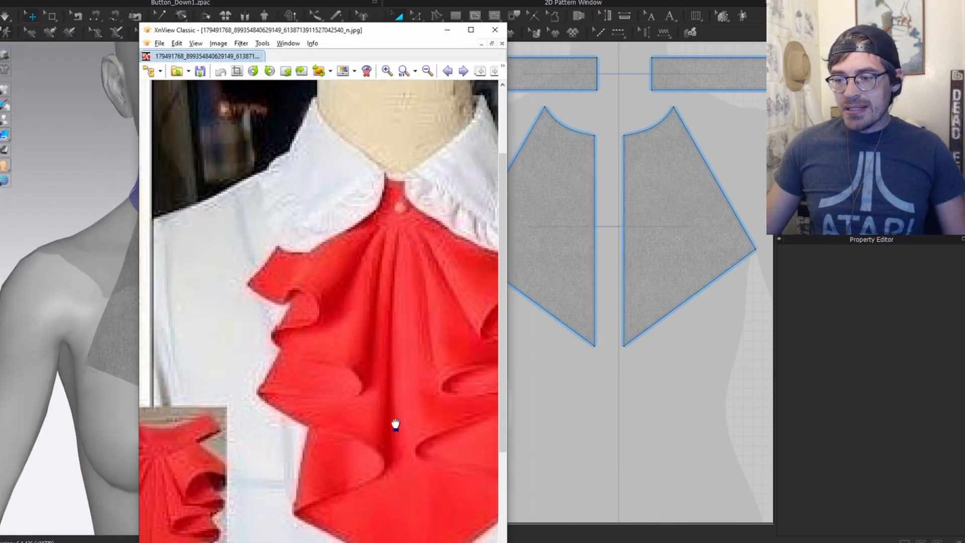
scroll(340, 284, down, 2)
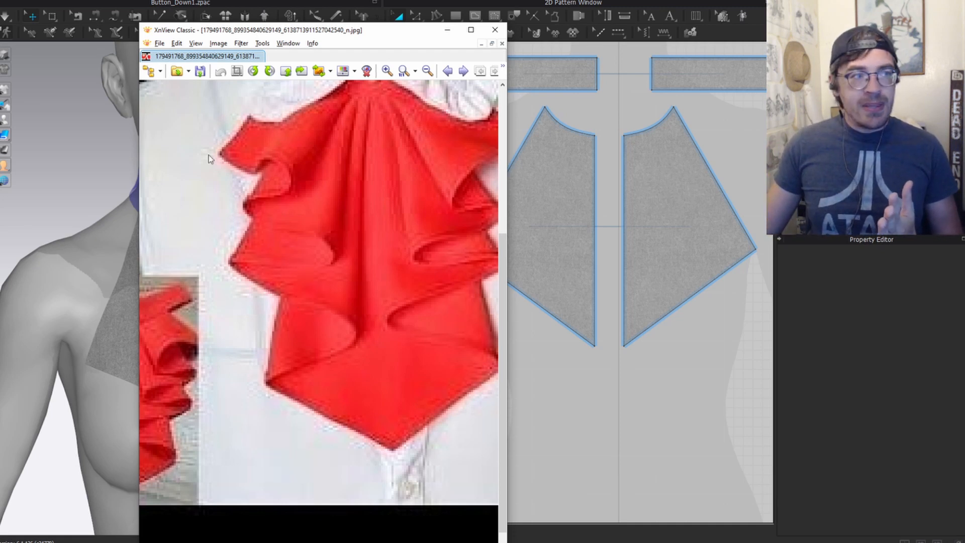
drag(340, 30, 0, 19)
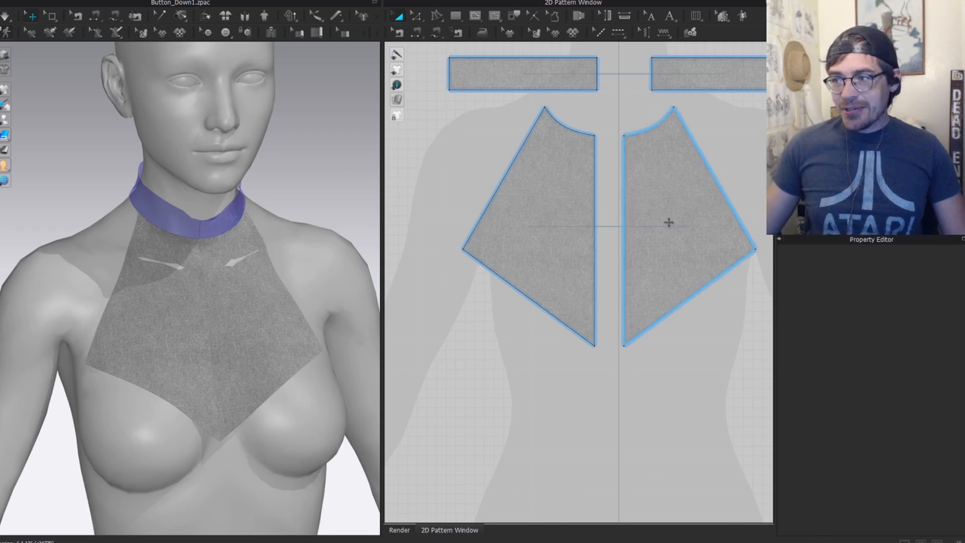
Step: Draw a fold line from the left panel's neckline inner corner to its lower edge, then bring back the jabot photo
click(570, 225)
middle_drag(569, 226, 481, 220)
key(z)
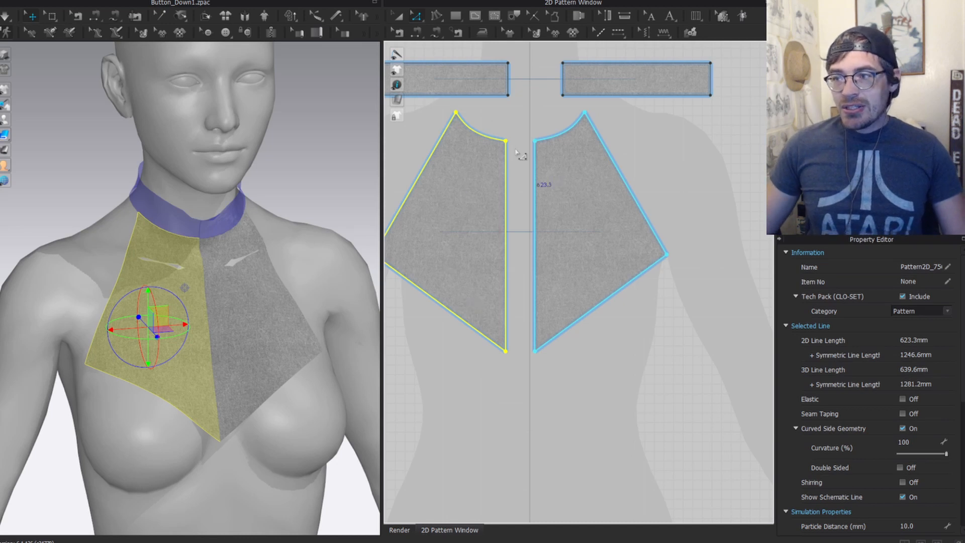
scroll(520, 155, up, 2)
click(498, 135)
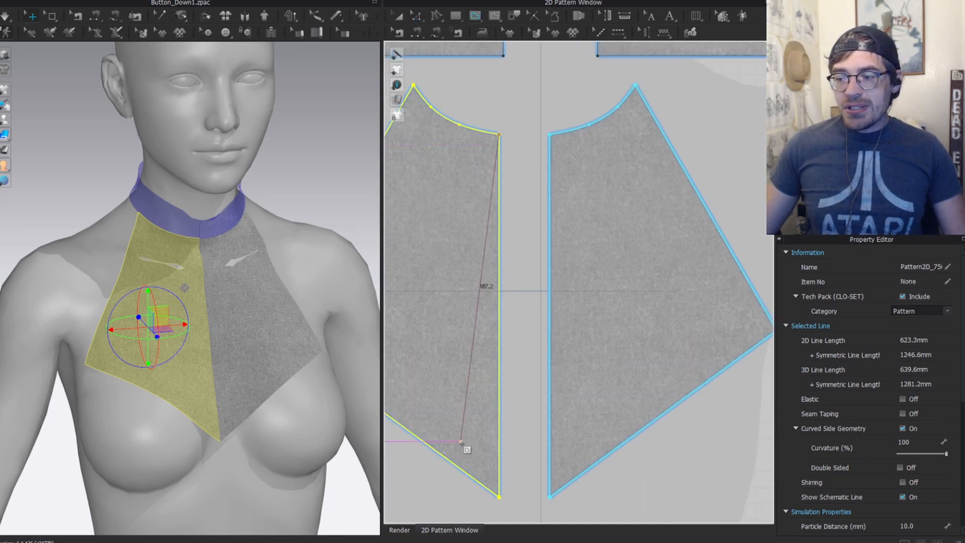
double_click(465, 465)
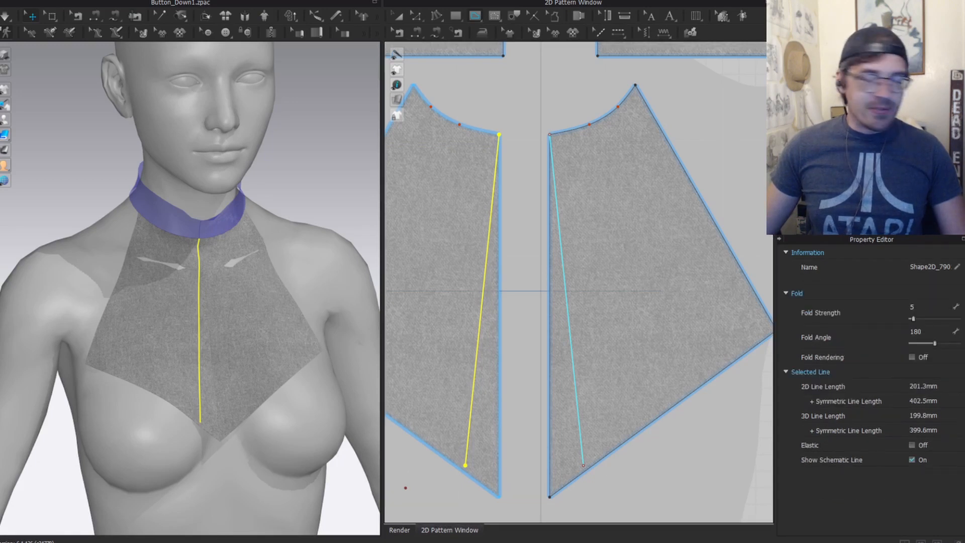
drag(351, 60, 387, 61)
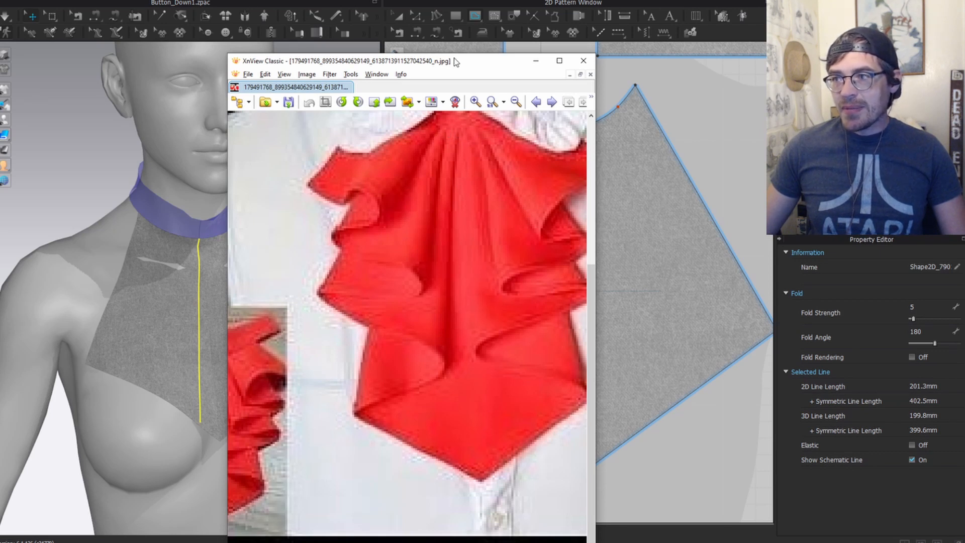
click(536, 61)
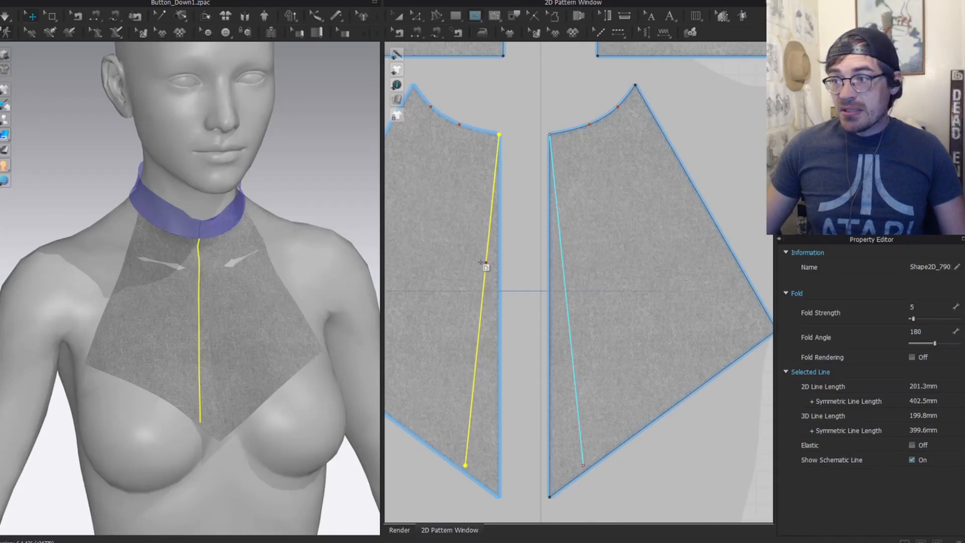
middle_drag(506, 258, 596, 241)
key(z)
scroll(209, 295, up, 3)
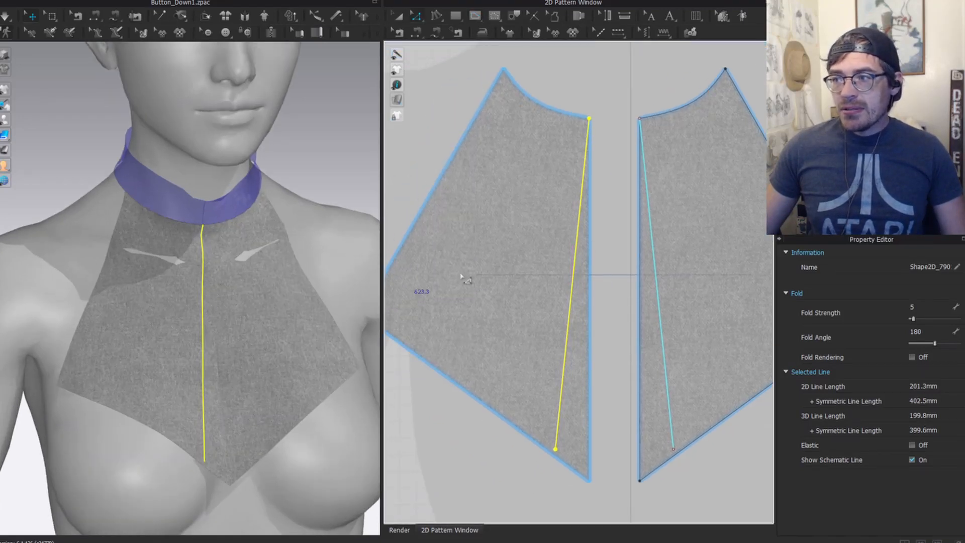
key(g)
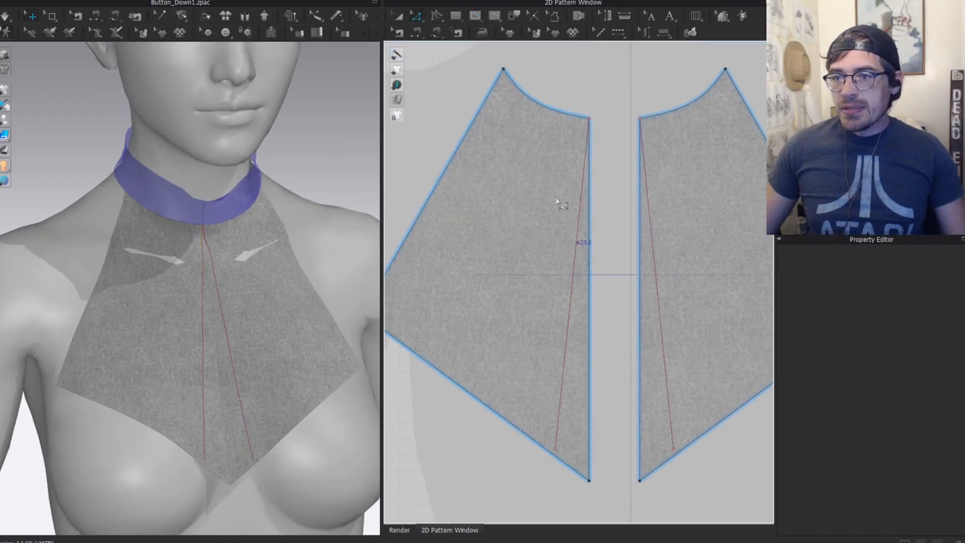
scroll(572, 121, up, 2)
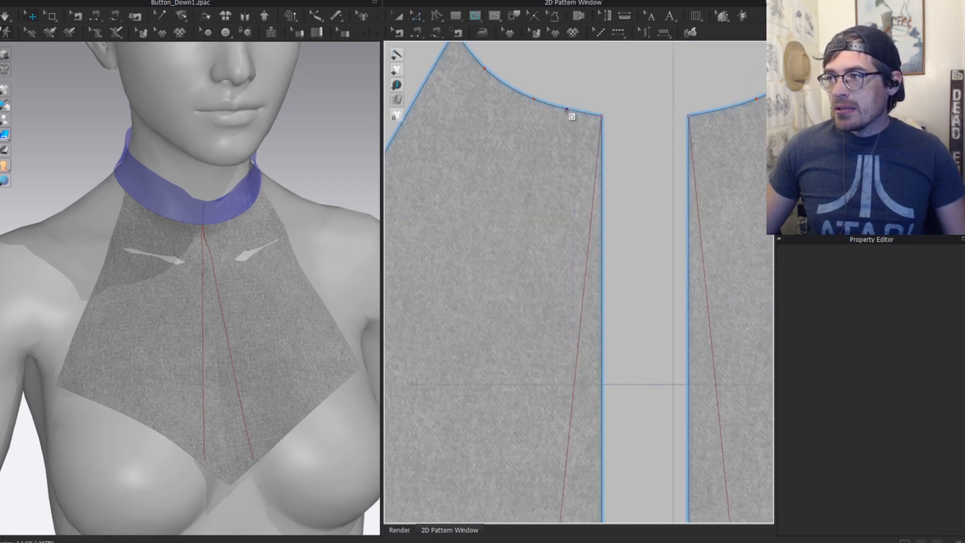
click(567, 109)
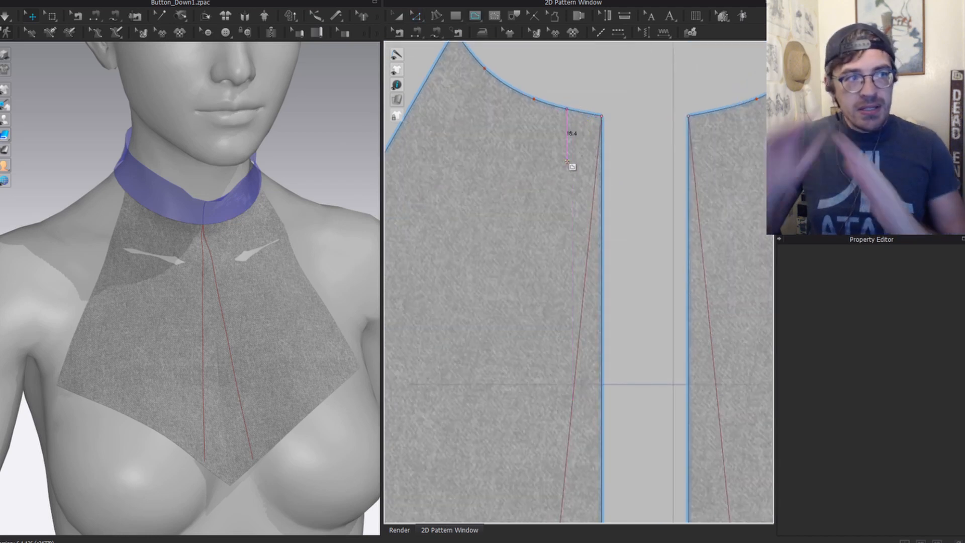
scroll(553, 276, down, 2)
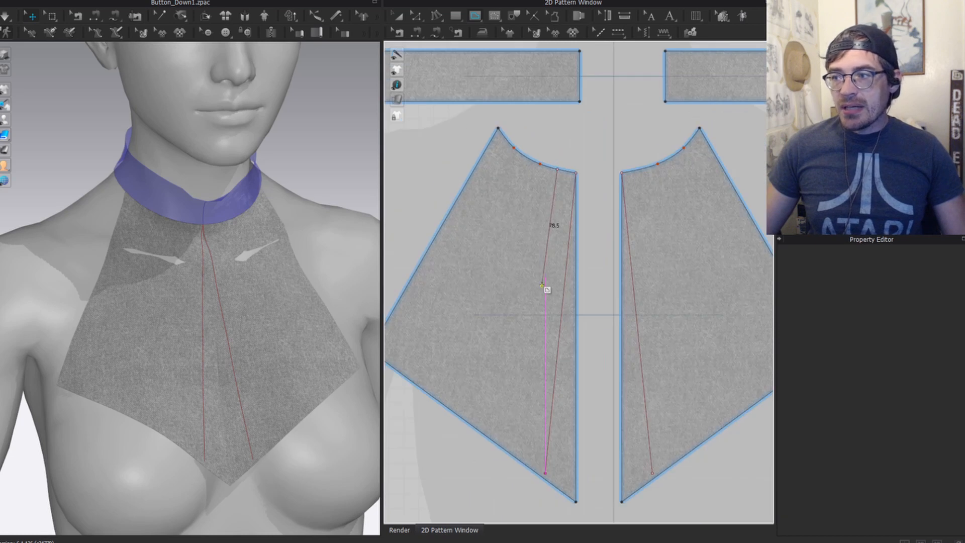
click(444, 332)
scroll(555, 92, up, 4)
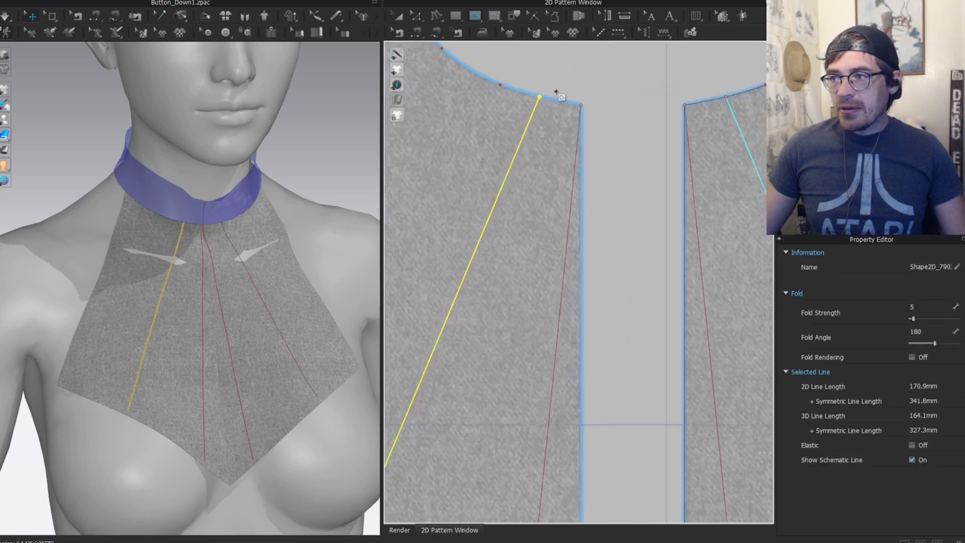
drag(521, 104, 537, 107)
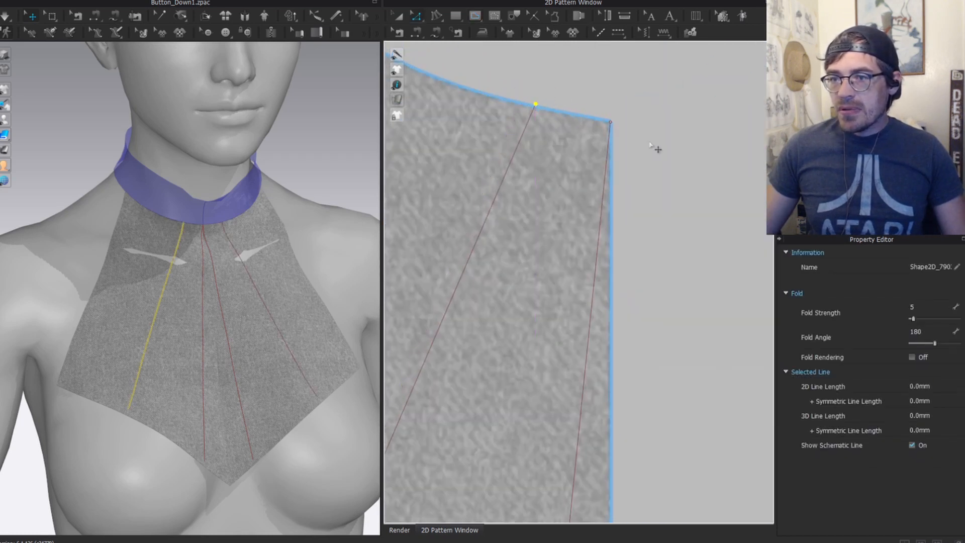
scroll(578, 172, down, 4)
middle_drag(535, 502, 557, 281)
scroll(558, 321, down, 3)
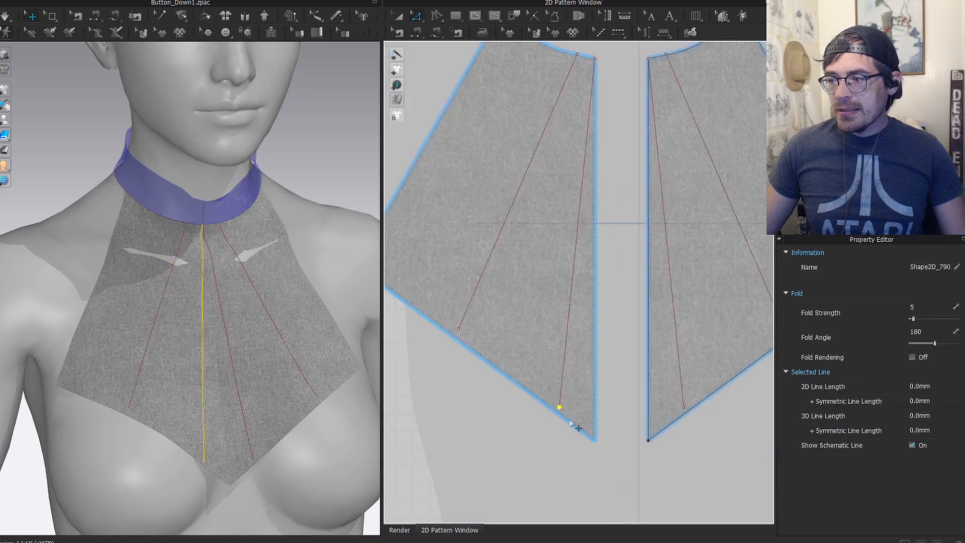
click(191, 237)
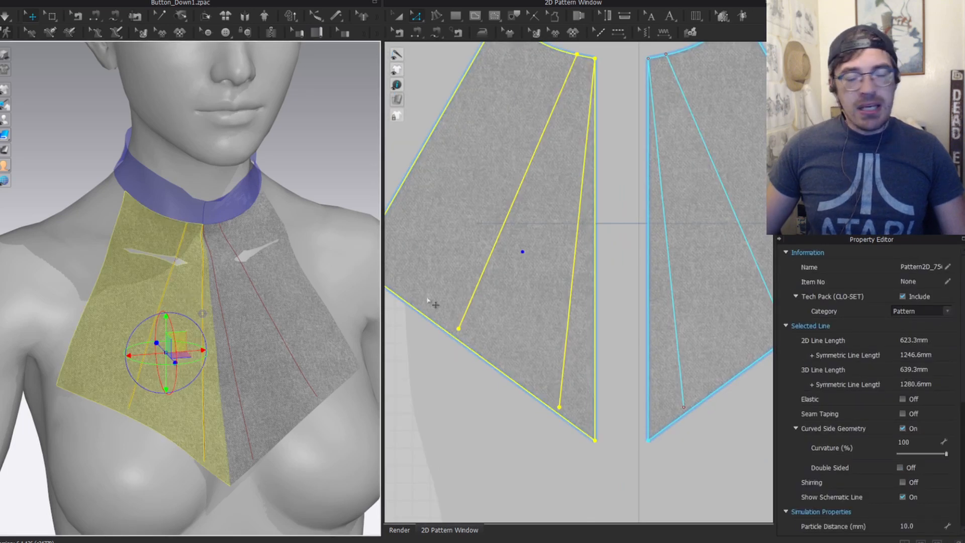
scroll(529, 278, down, 3)
key(Escape)
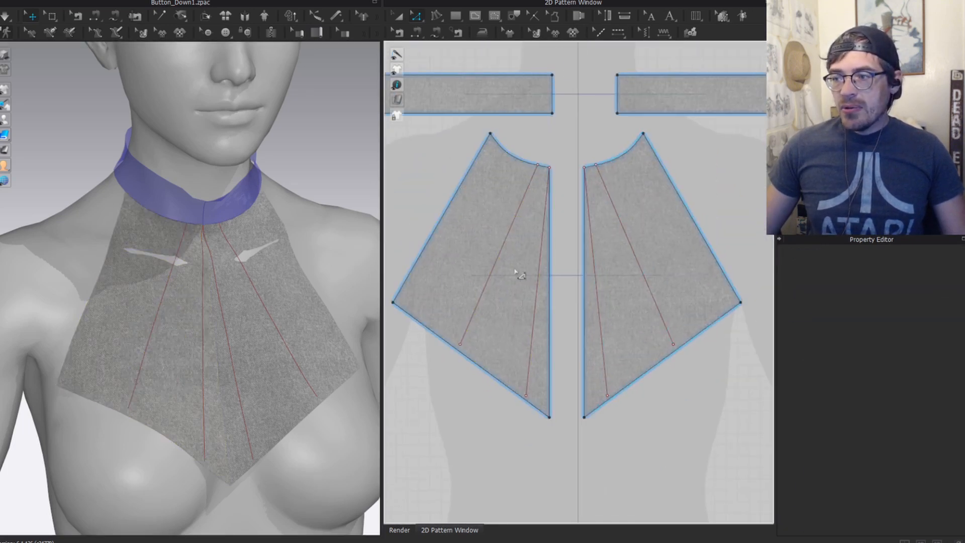
scroll(517, 273, up, 2)
click(536, 170)
shift+click(549, 291)
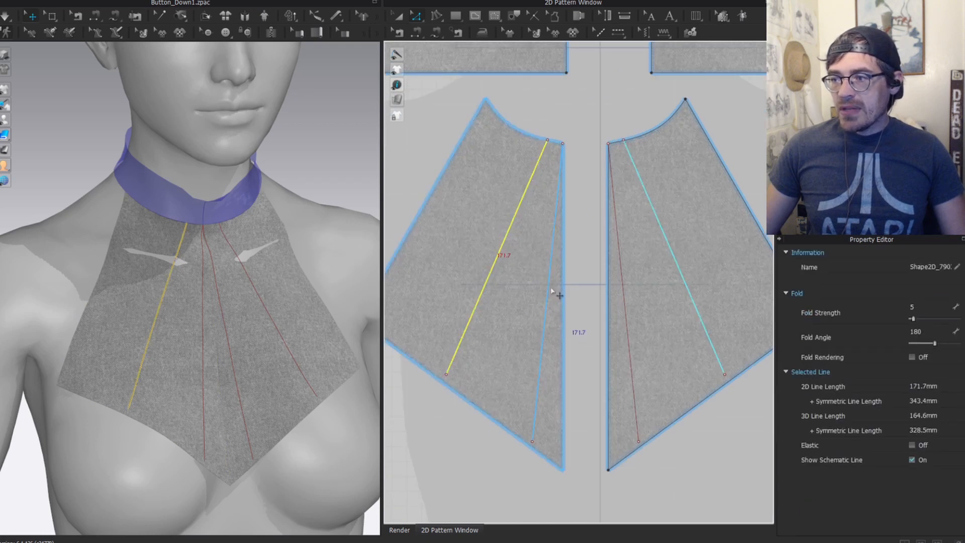
Step: Extend the selected fold lines to the pattern outline with Extend/Trim & Add Point
right_click(549, 292)
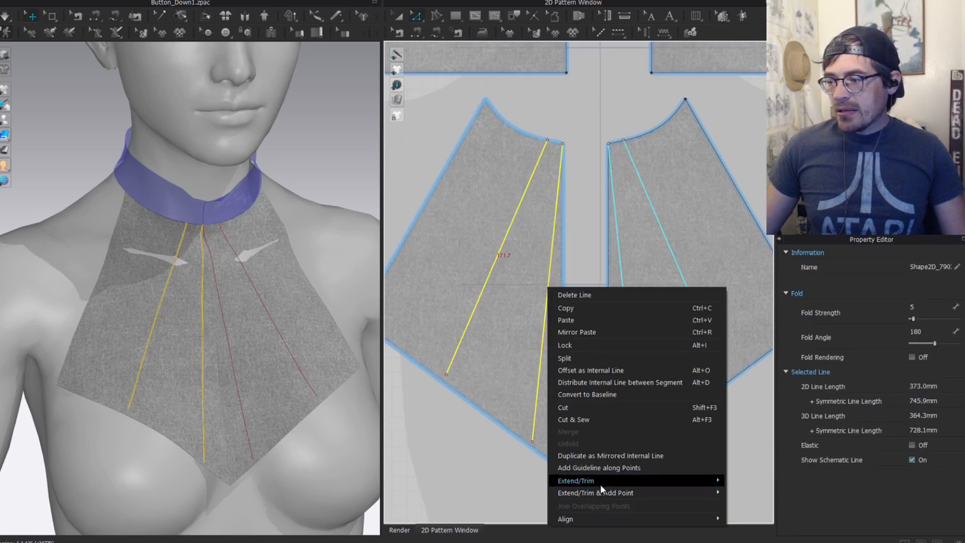
mouse_move(567, 494)
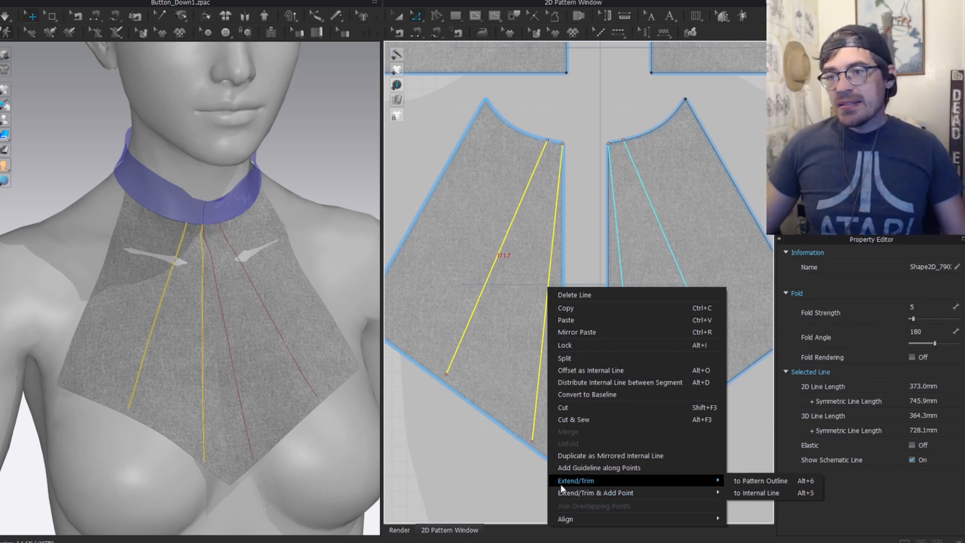
mouse_move(655, 493)
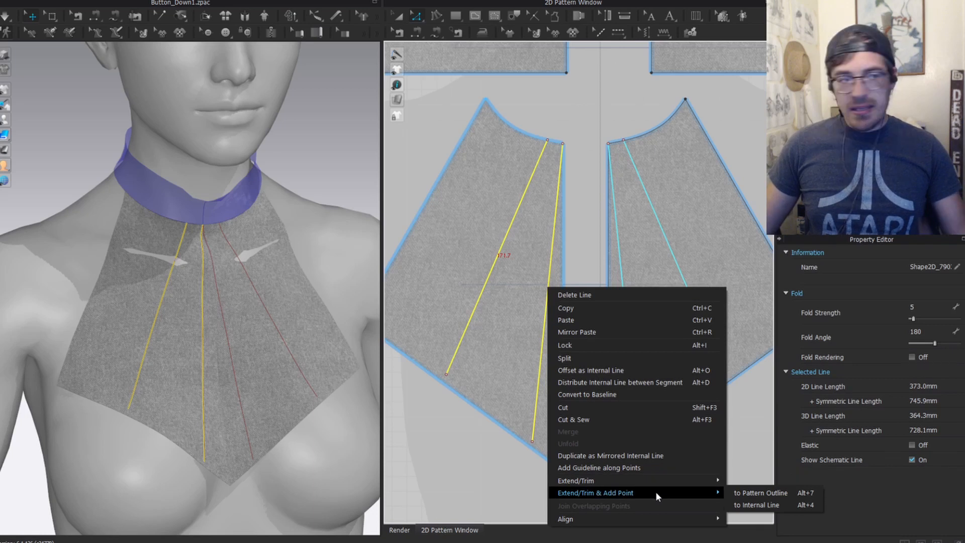
click(760, 493)
click(573, 161)
scroll(565, 161, up, 5)
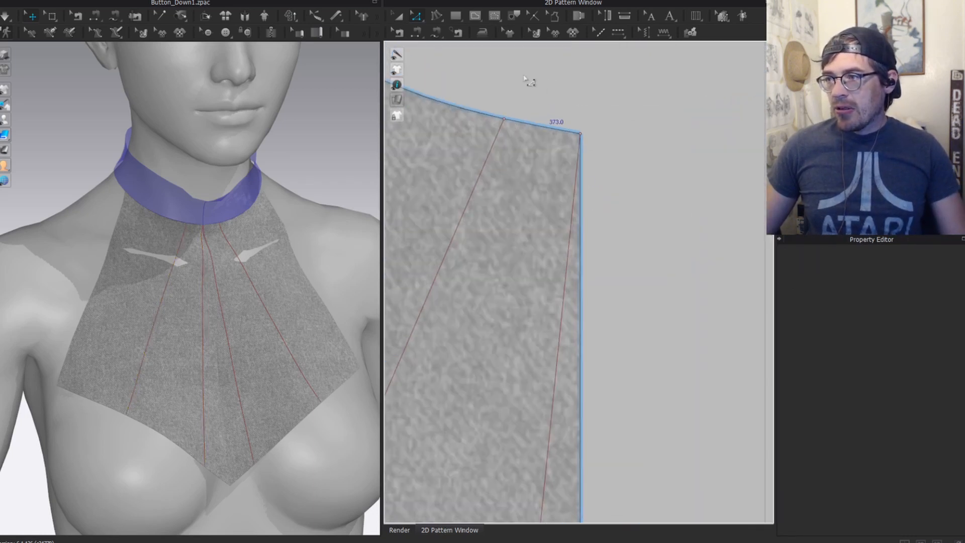
Step: Check the new short neckline segment's length and recentre both front pieces
click(528, 126)
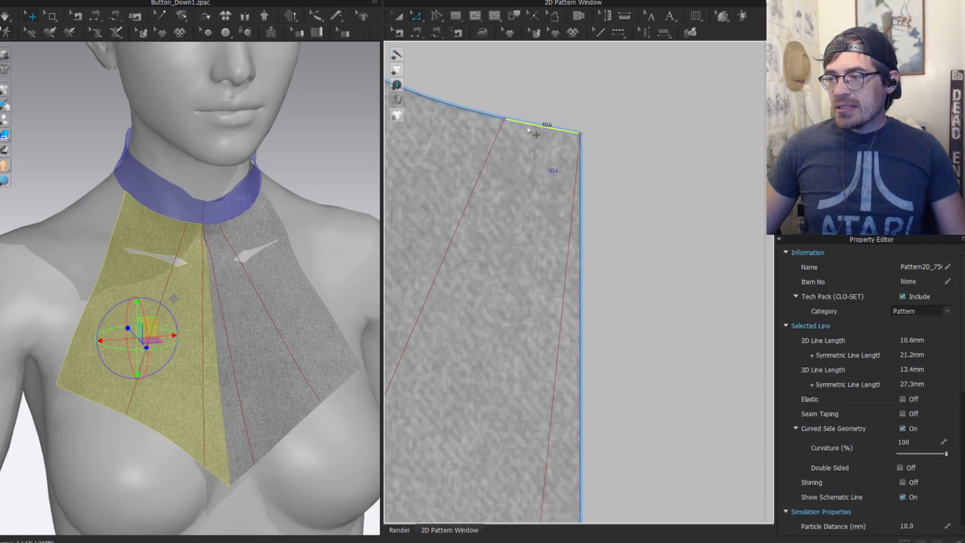
click(517, 119)
scroll(504, 414, down, 5)
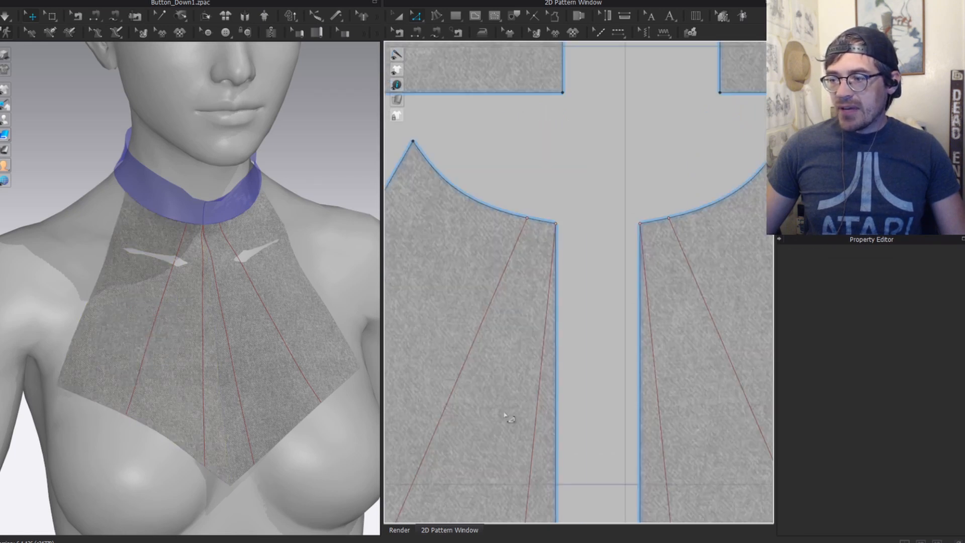
scroll(506, 417, down, 5)
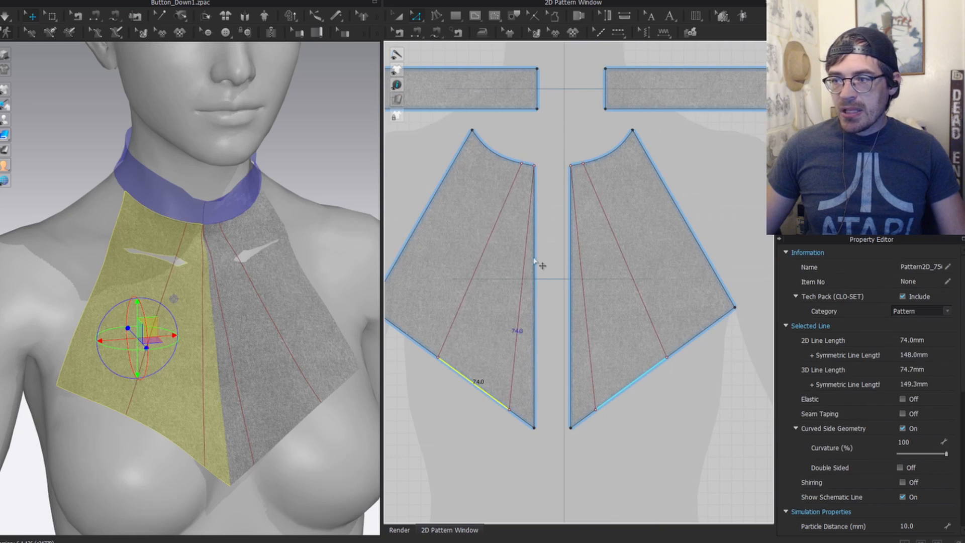
middle_drag(534, 261, 536, 254)
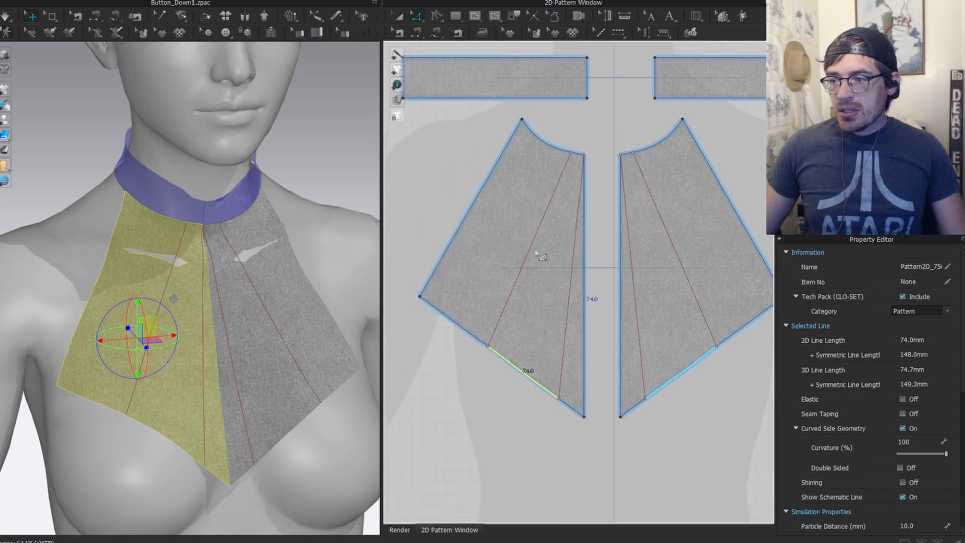
Step: Select both extended fold lines and switch to the Trace tool
click(515, 285)
shift+click(560, 370)
scroll(573, 155, up, 5)
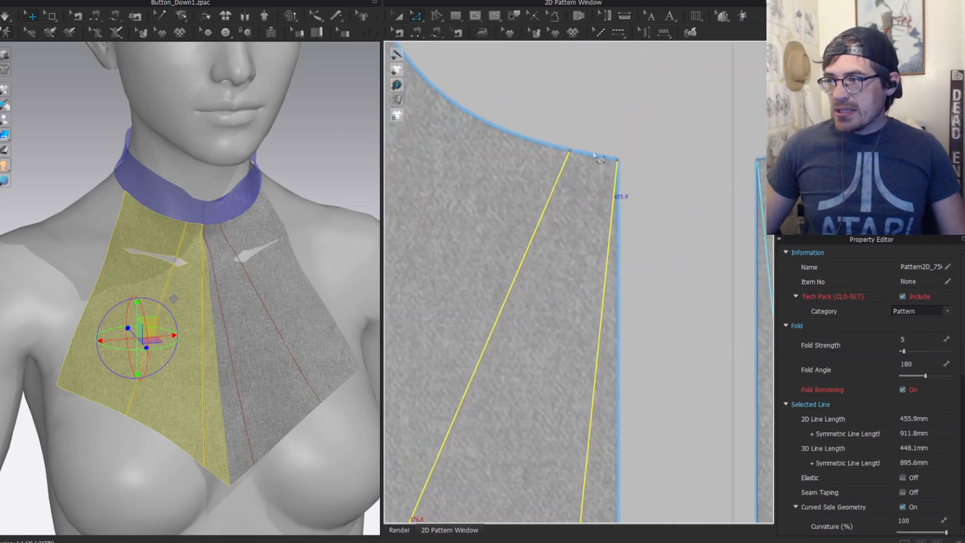
scroll(605, 167, down, 5)
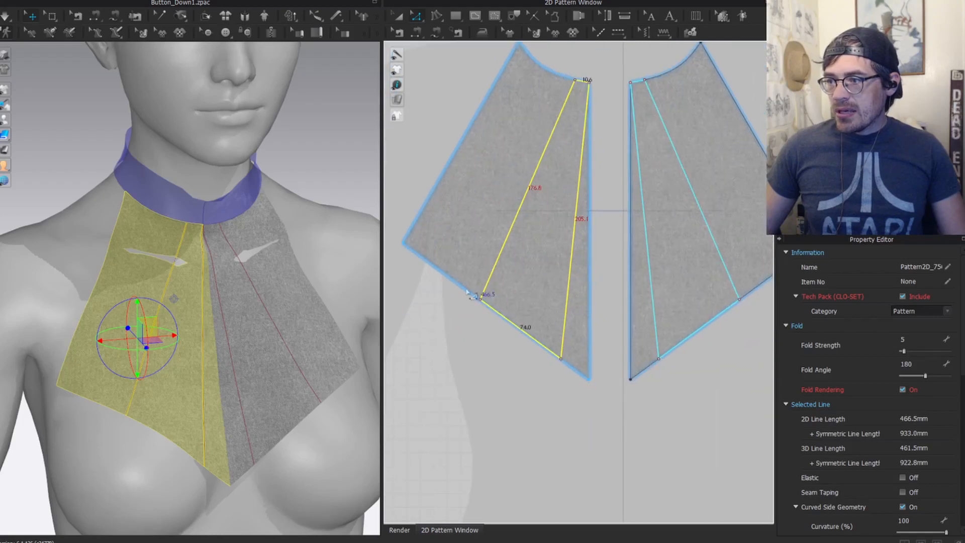
middle_drag(555, 168, 522, 231)
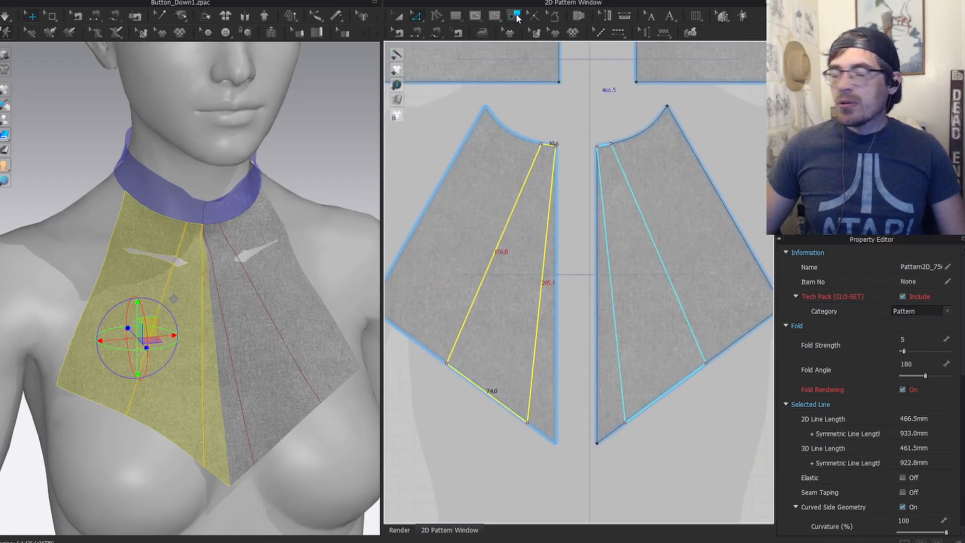
click(517, 19)
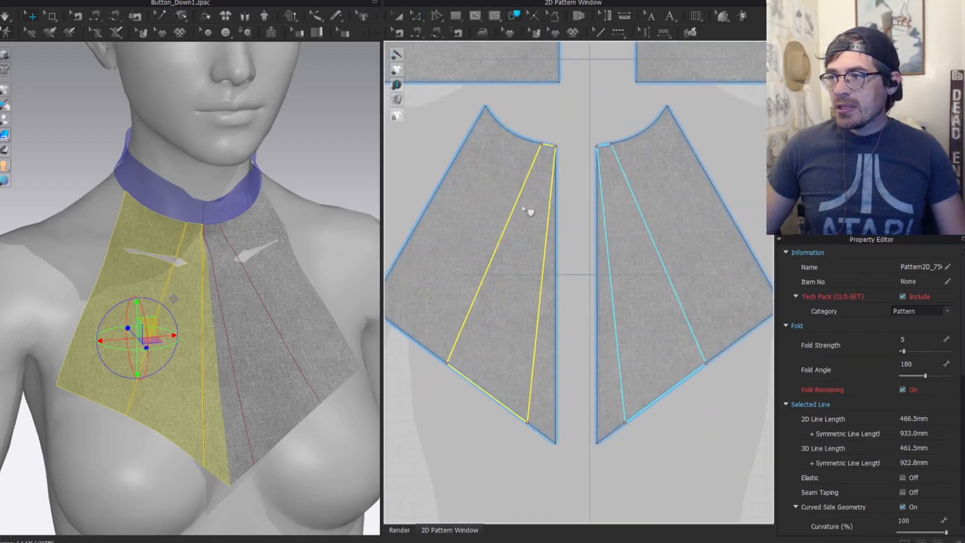
Step: Trace the wedge between the fold lines as a new pattern and place it below the left piece
right_click(516, 213)
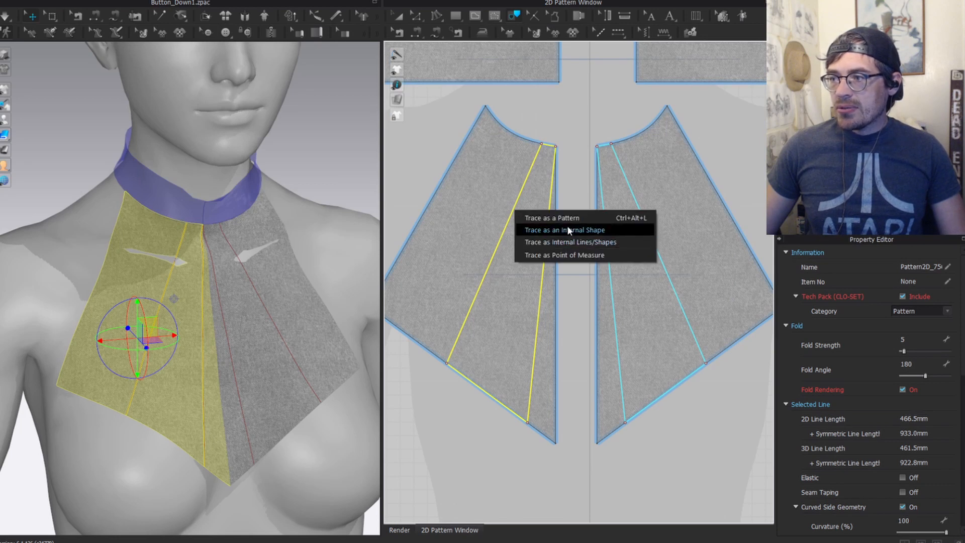
click(574, 220)
middle_drag(540, 353, 589, 166)
click(495, 423)
scroll(505, 376, down, 5)
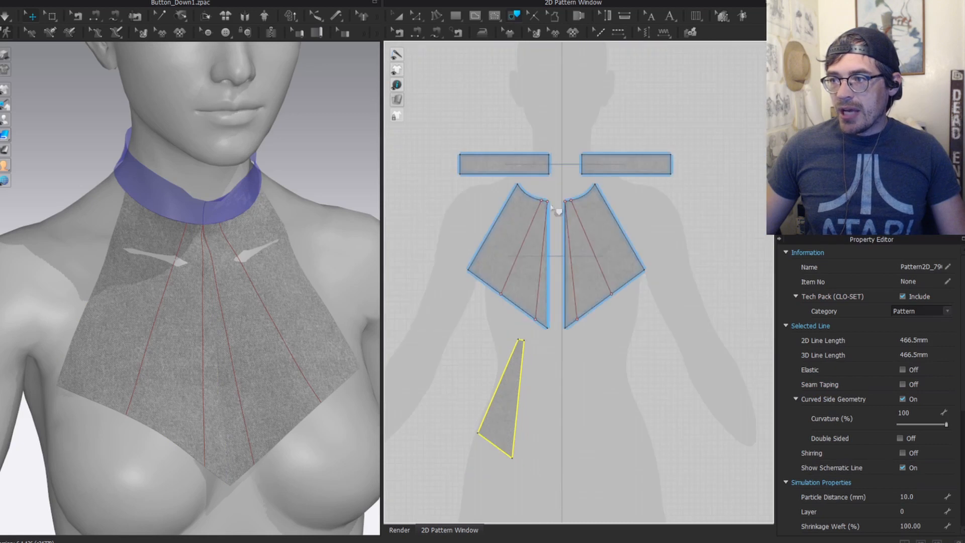
key(a)
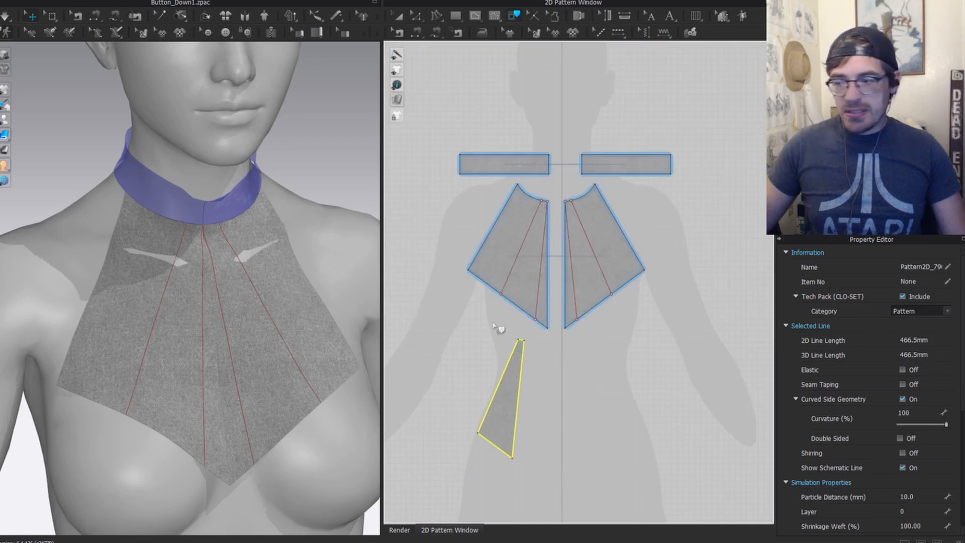
click(506, 384)
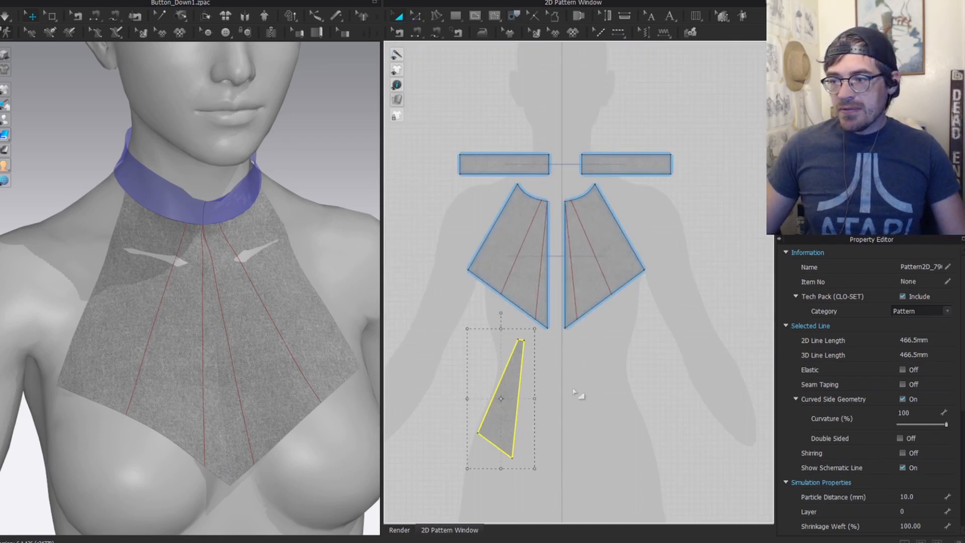
middle_drag(574, 392, 560, 317)
Step: Segment-sew the wedge's right and left edges to the front piece's centre edge and fold line
key(n)
click(510, 293)
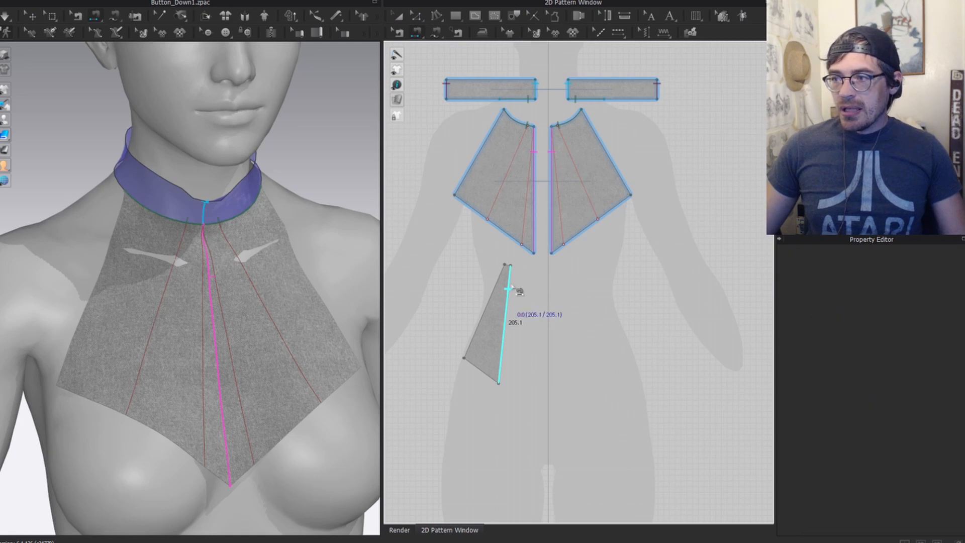
click(536, 162)
click(484, 309)
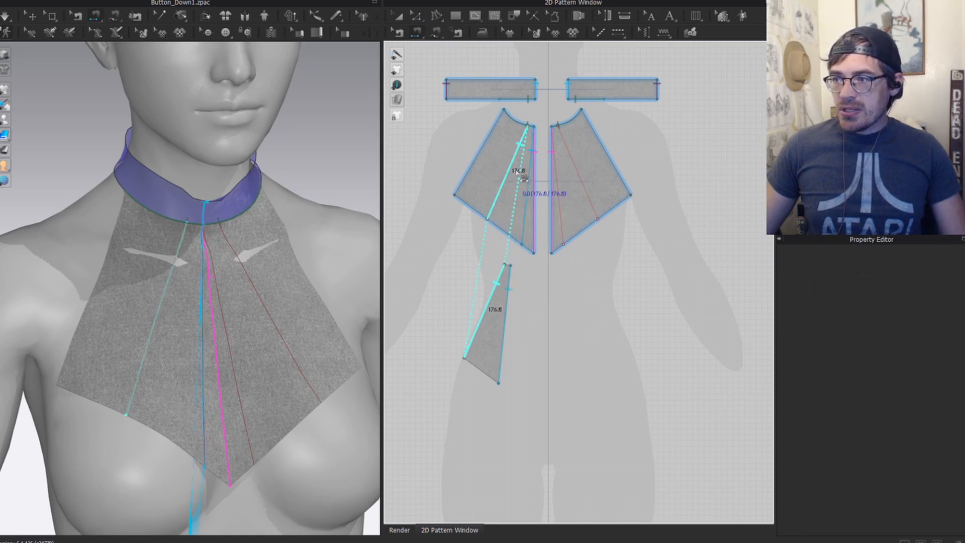
click(521, 155)
key(a)
click(497, 323)
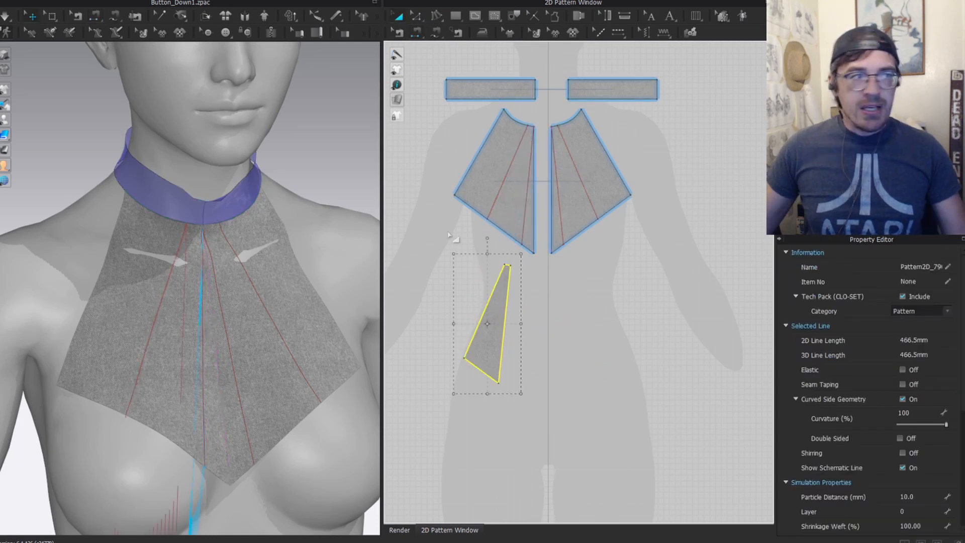
Step: Superimpose the wedge onto the left front piece so it lies on the chest
scroll(202, 377, down, 3)
middle_drag(210, 412, 246, 194)
right_click(204, 362)
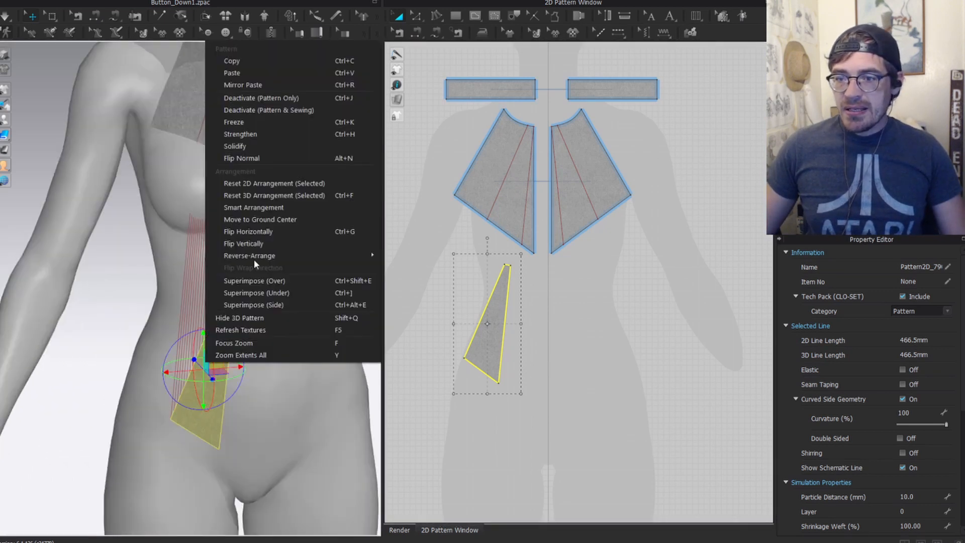
click(276, 305)
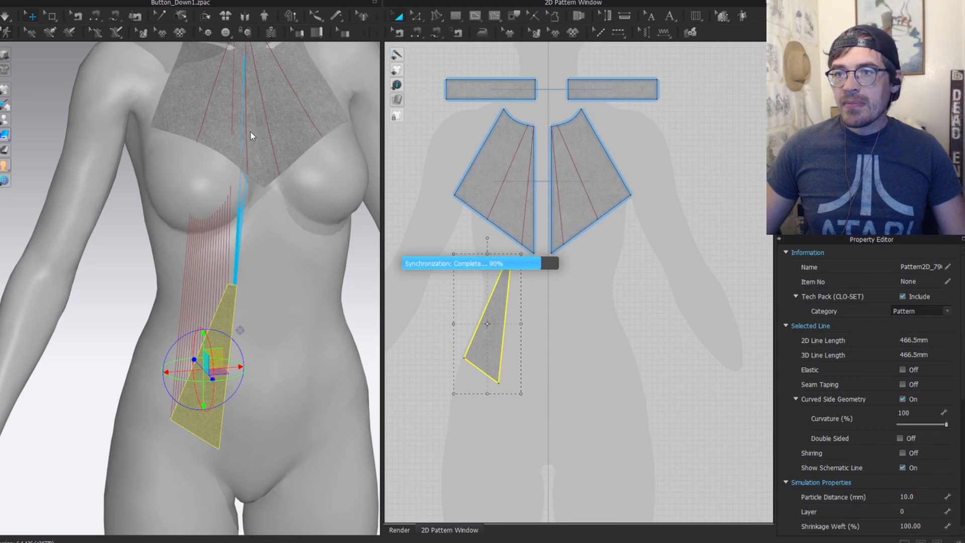
scroll(215, 227, up, 5)
right_drag(205, 228, 181, 189)
Step: Place a Layer Clone (Over) of the wedge below it in 2D and remove its linked editing
right_drag(529, 326, 520, 269)
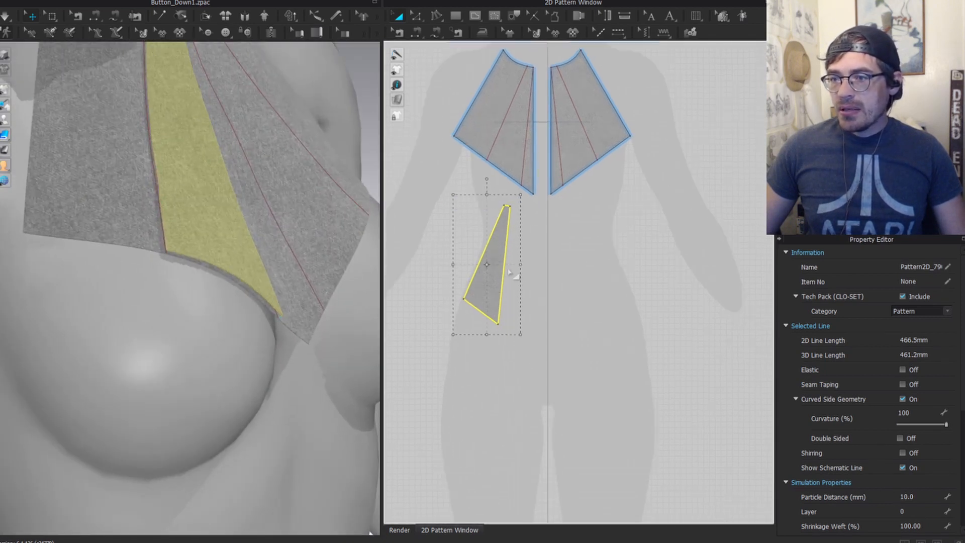
right_click(488, 290)
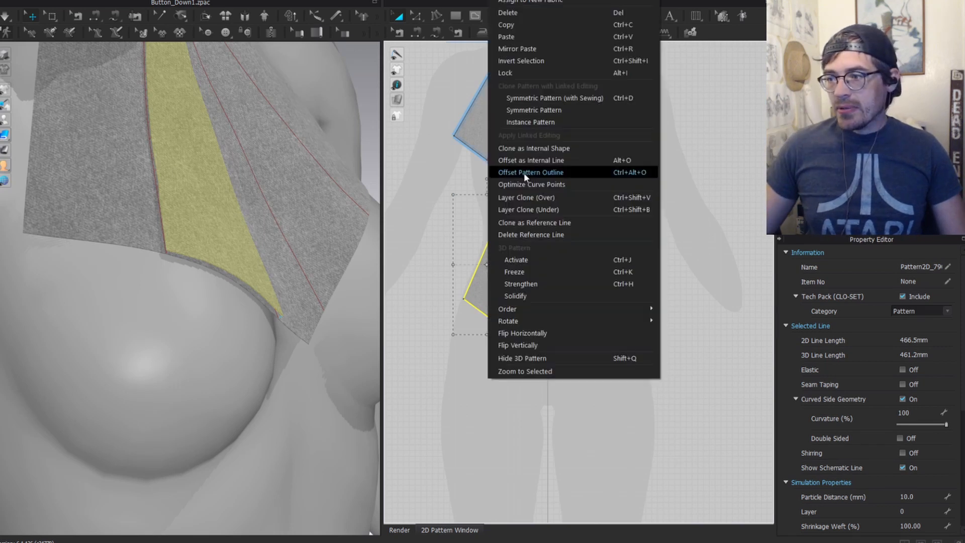
click(541, 197)
click(502, 419)
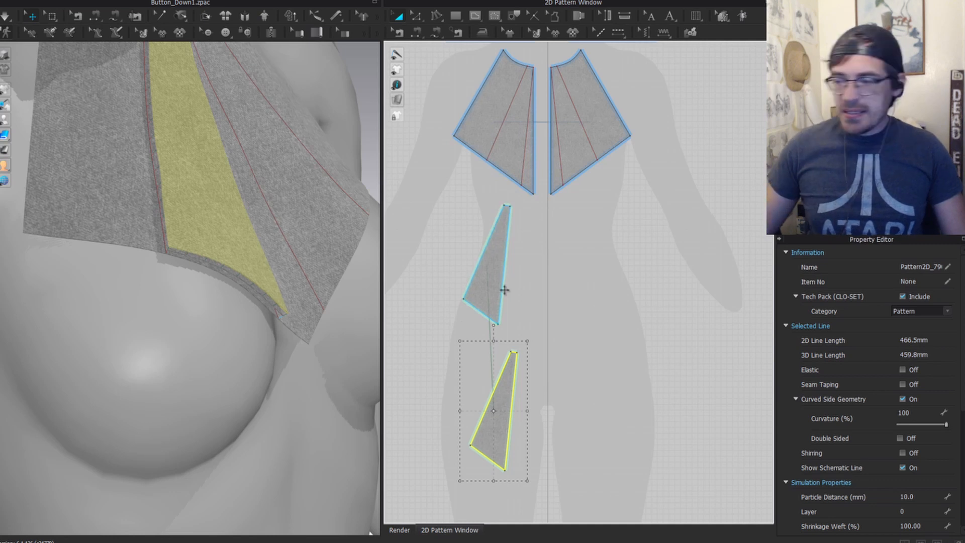
right_click(489, 411)
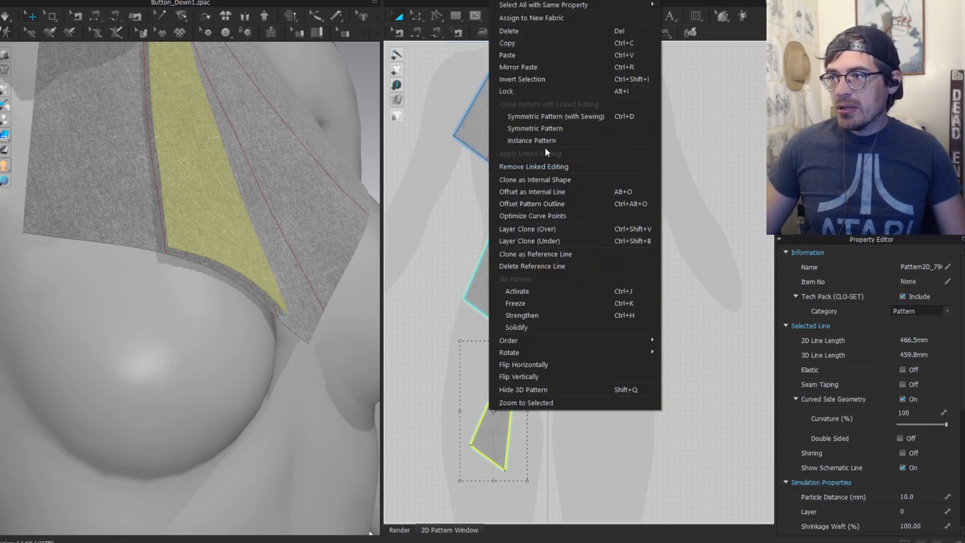
click(553, 166)
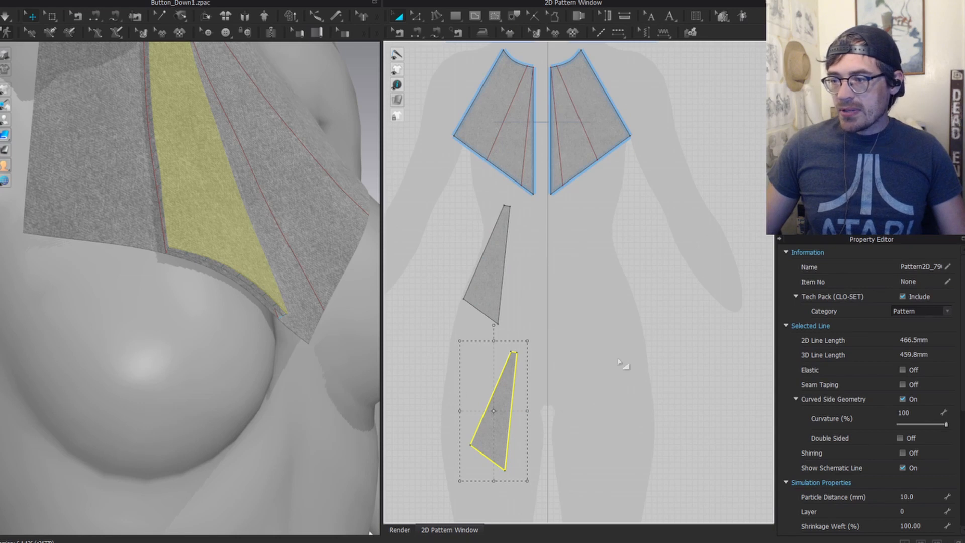
Step: Sew a test seam joining the two wedges' right edges, then delete it
key(b)
middle_drag(571, 324, 608, 267)
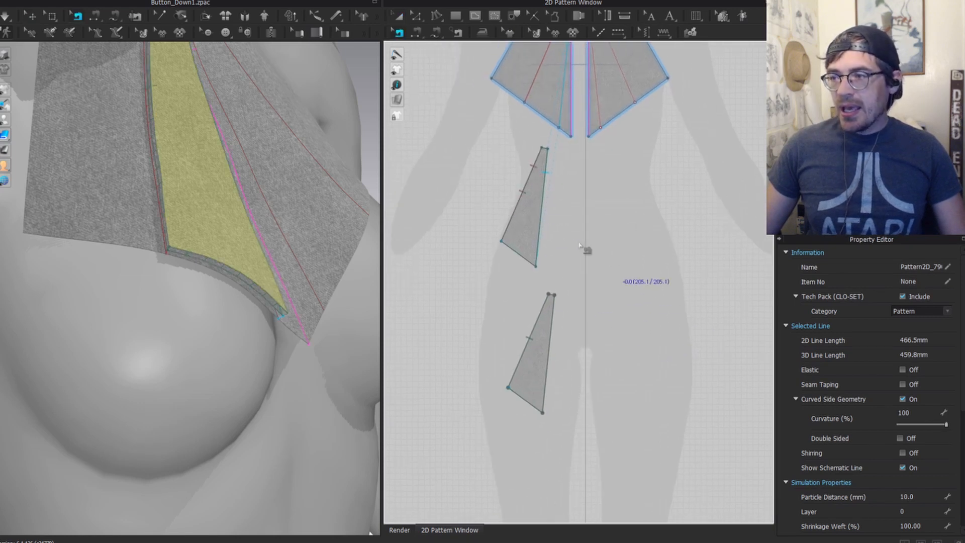
click(537, 341)
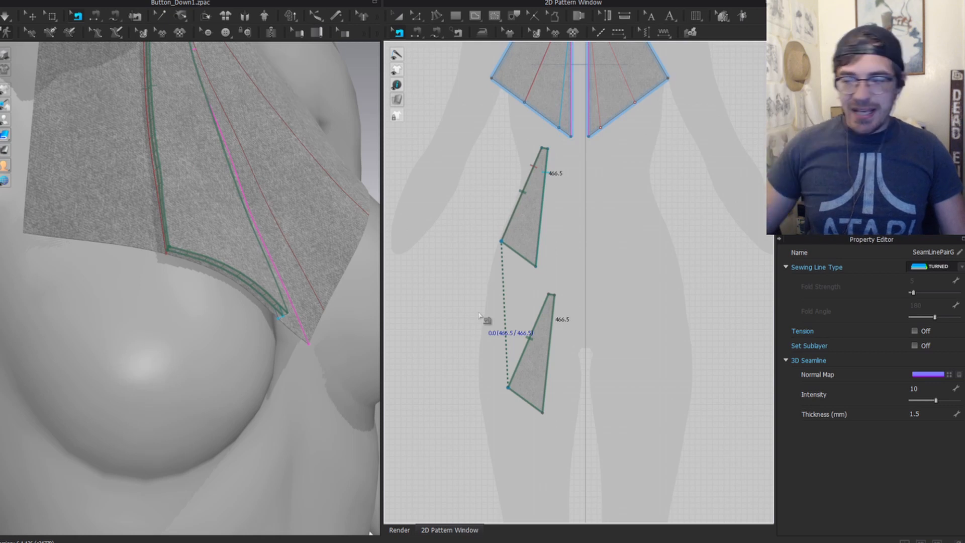
key(Delete)
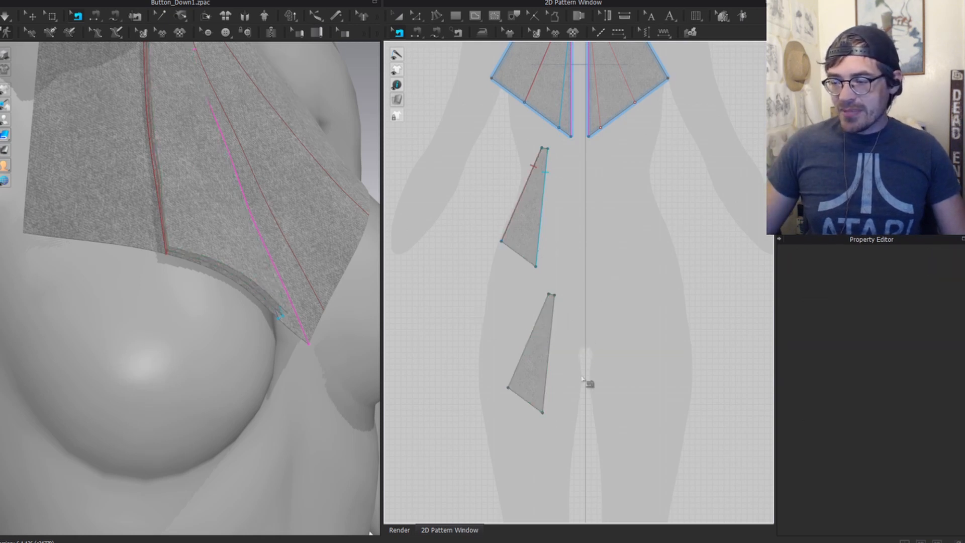
Step: Sew the chest panel edge to the small triangle piece, then delete those seams
middle_drag(596, 205, 577, 301)
click(502, 284)
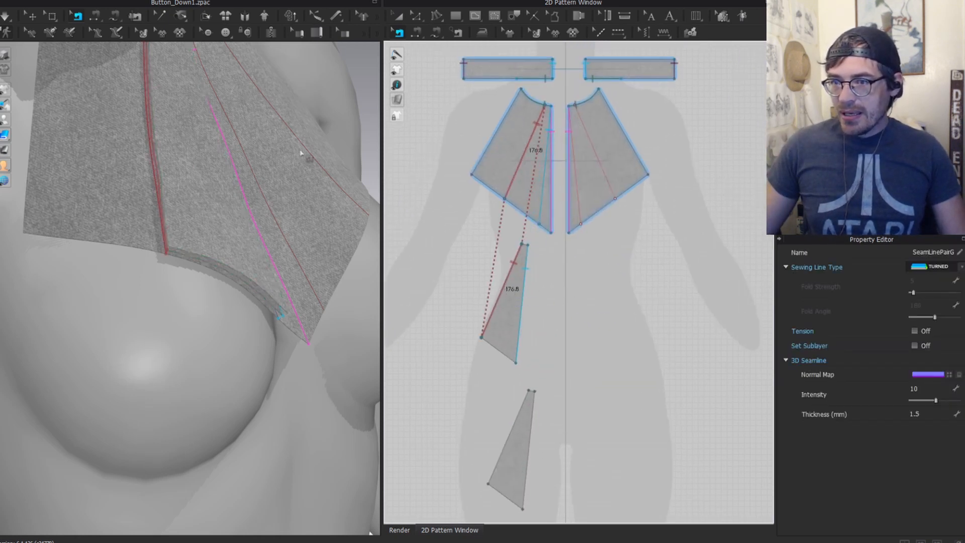
middle_drag(203, 213, 187, 307)
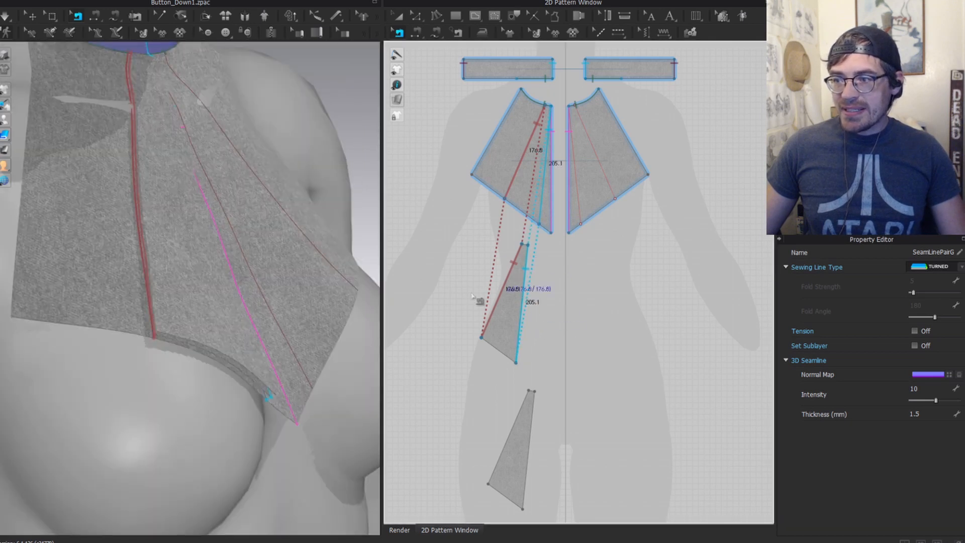
key(Delete)
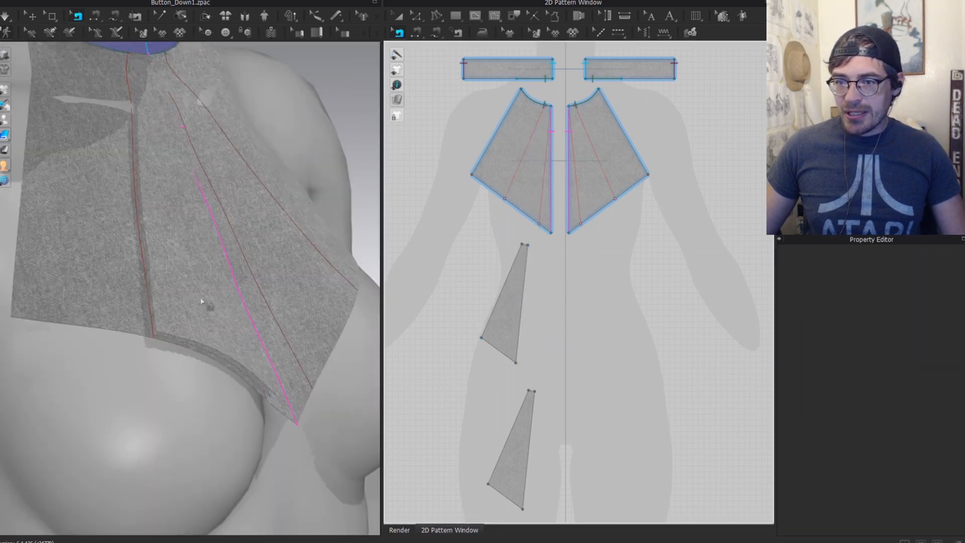
scroll(494, 229, down, 1)
key(a)
scroll(493, 157, up, 4)
middle_drag(493, 156, 528, 277)
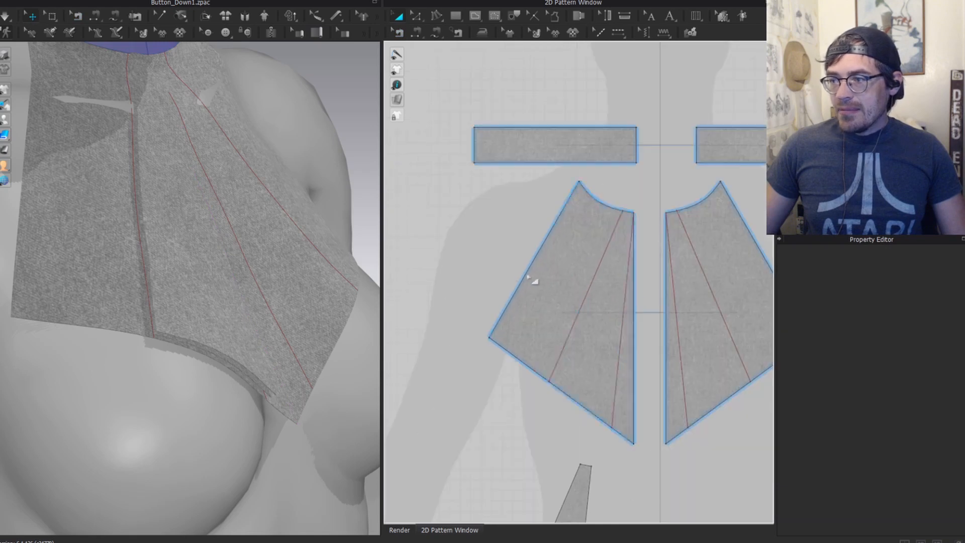
Step: Cut the left panel along its internal line; move the outer strip left and the wedge down
click(189, 225)
mouse_move(231, 182)
right_down()
mouse_move(192, 162)
mouse_move(182, 223)
right_up()
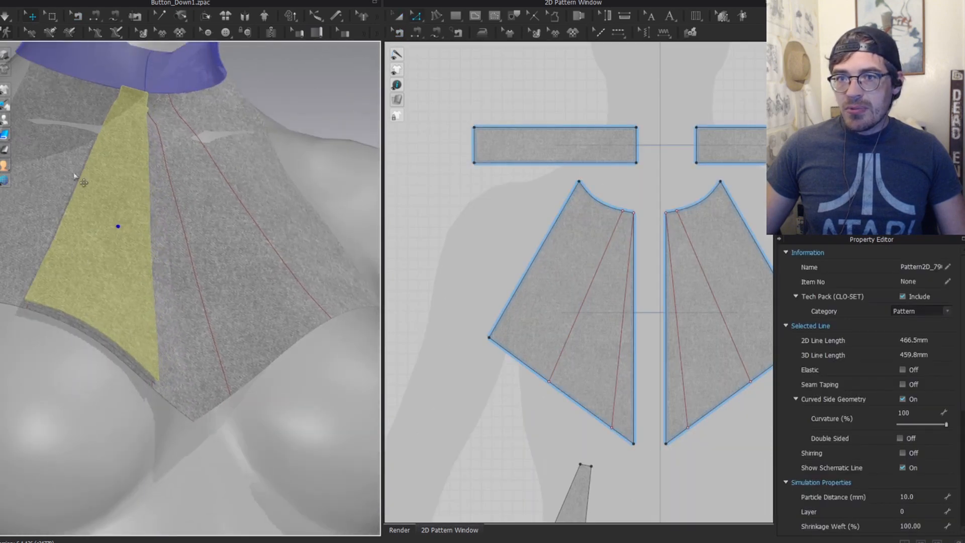
click(587, 291)
middle_drag(554, 335, 590, 160)
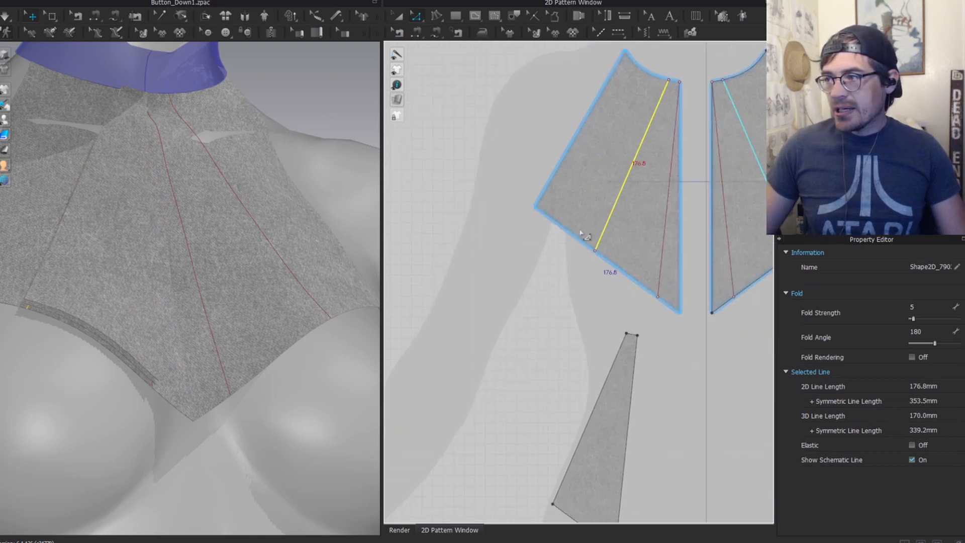
key(ctrl+x)
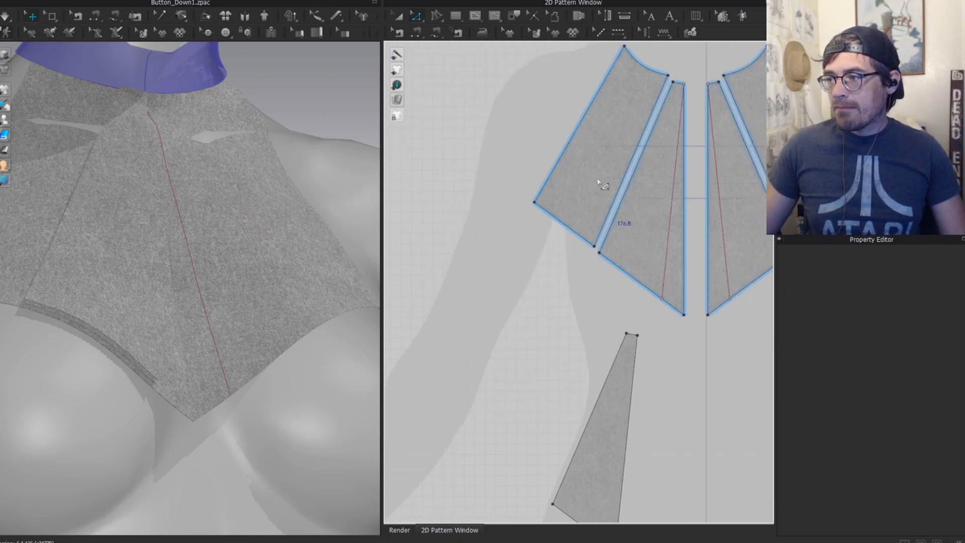
key(a)
drag(600, 163, 539, 169)
drag(630, 220, 642, 241)
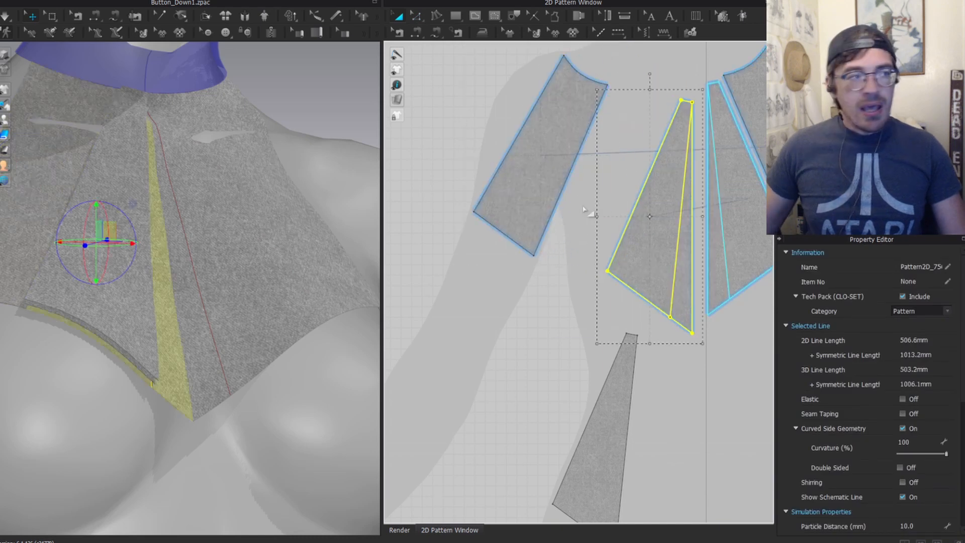
Step: Inspect the cut pieces around the left chest and collar, selecting the left fabric piece
scroll(103, 241, down, 2)
scroll(103, 240, up, 2)
right_drag(103, 240, 155, 211)
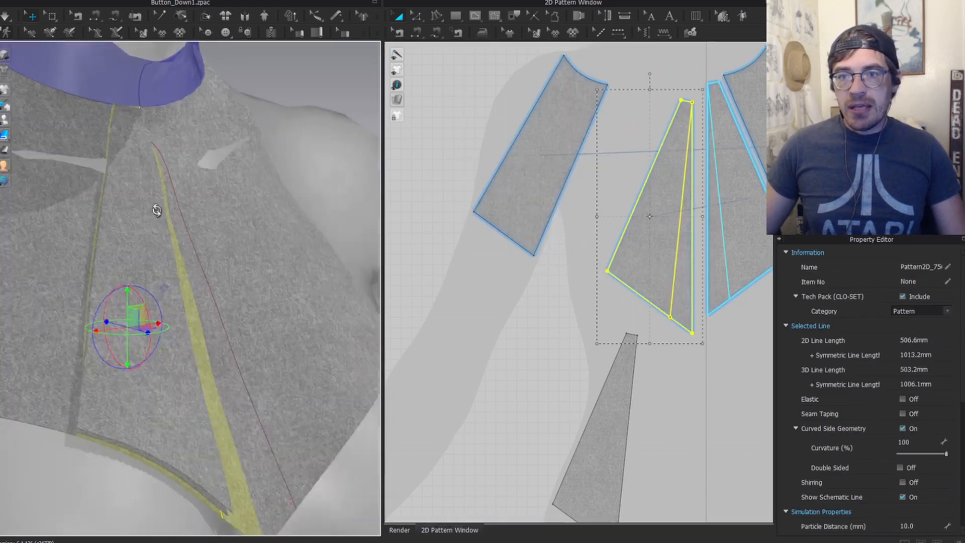
middle_drag(155, 211, 232, 98)
right_drag(218, 218, 210, 170)
middle_drag(248, 125, 243, 218)
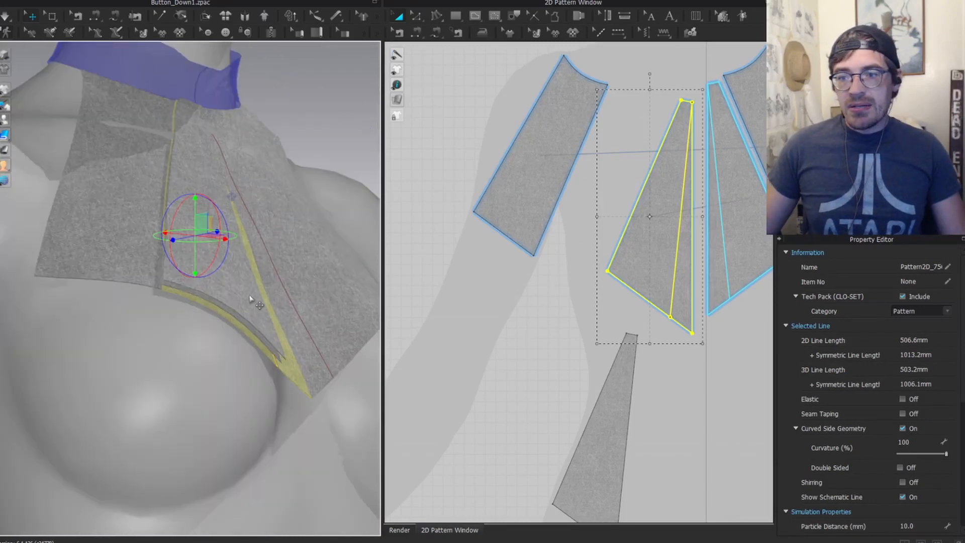
scroll(160, 285, up, 5)
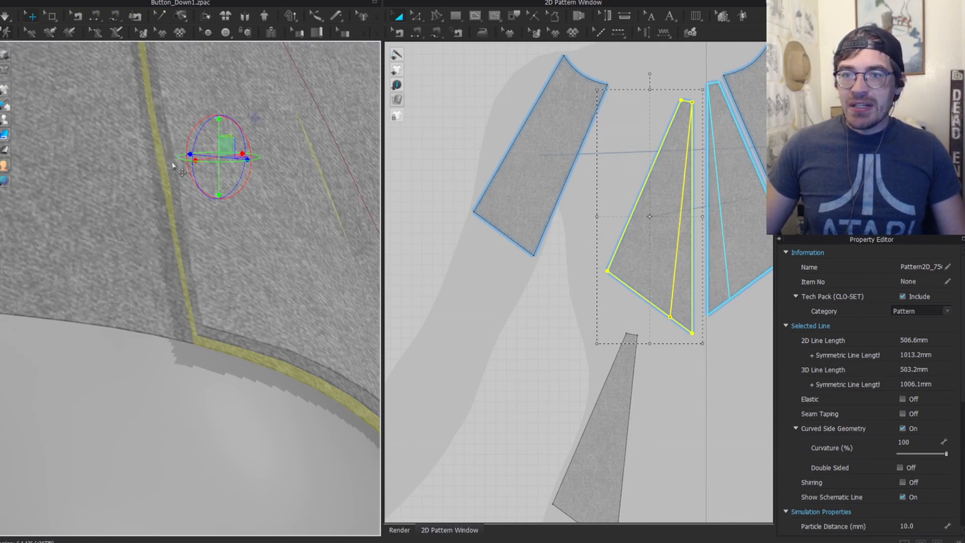
click(169, 95)
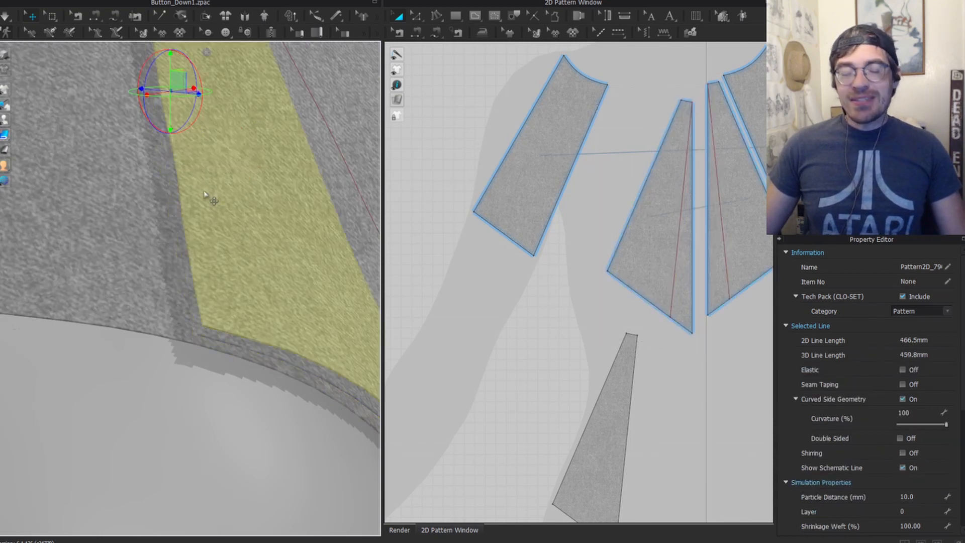
click(110, 214)
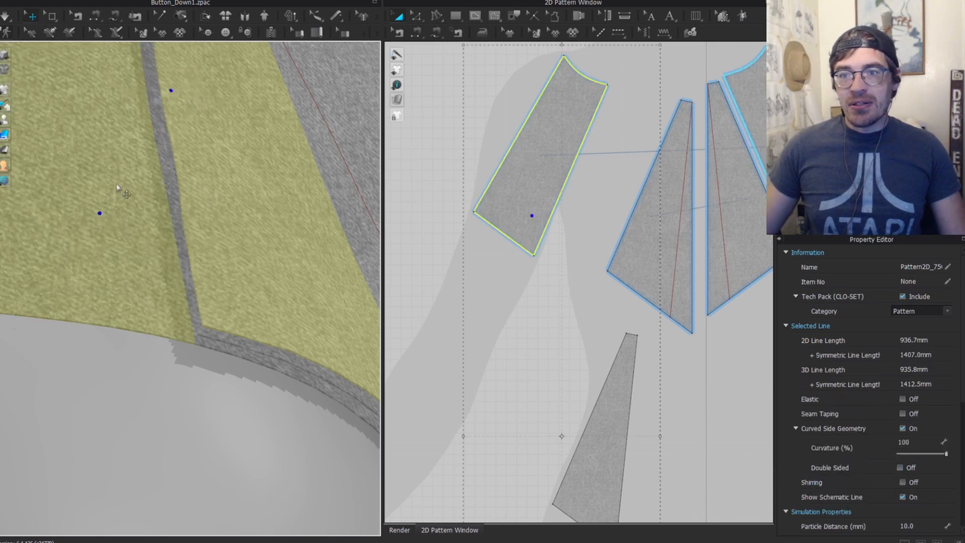
Step: Sew the outer strip's edge to the lower piece's edge, then select the wedge and strip
key(n)
scroll(617, 231, down, 5)
click(604, 178)
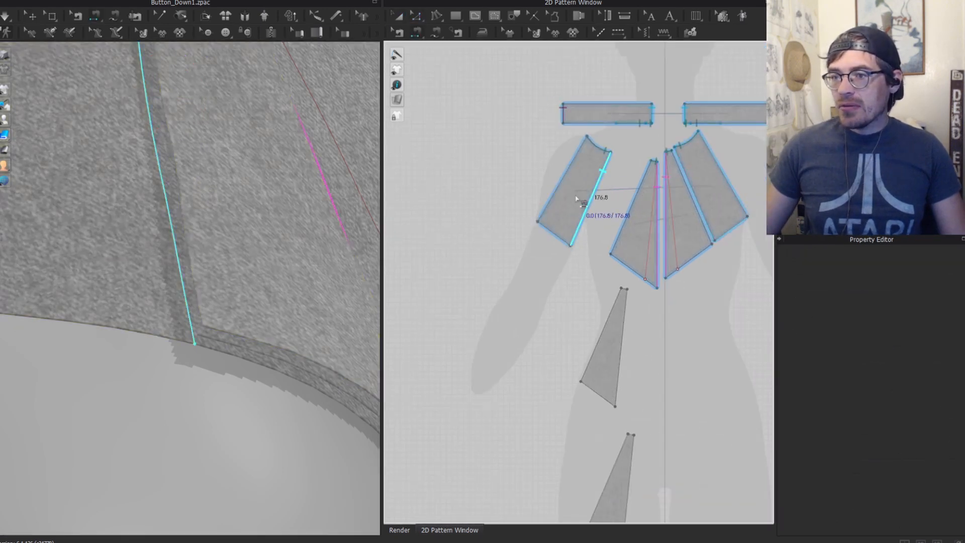
scroll(575, 282, down, 4)
click(620, 348)
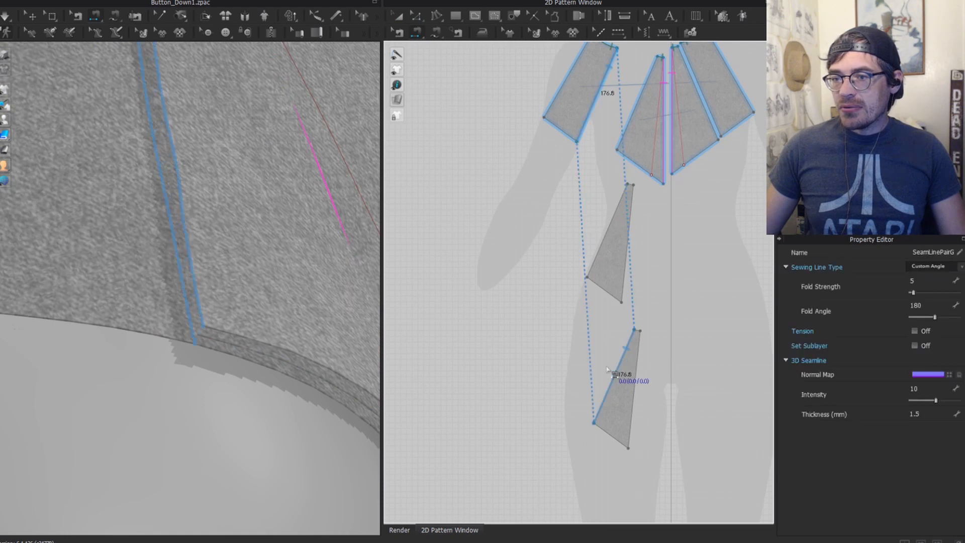
key(q)
click(236, 248)
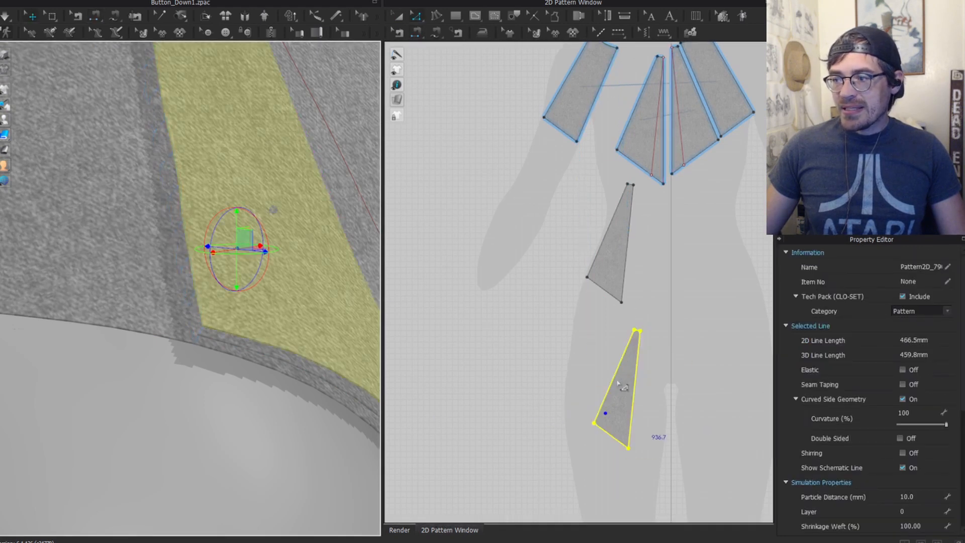
key(a)
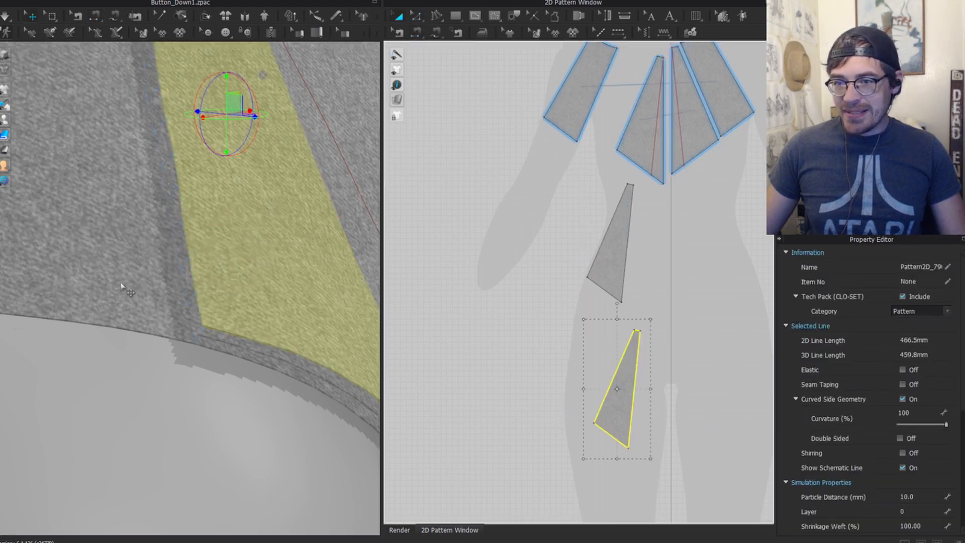
shift+click(91, 269)
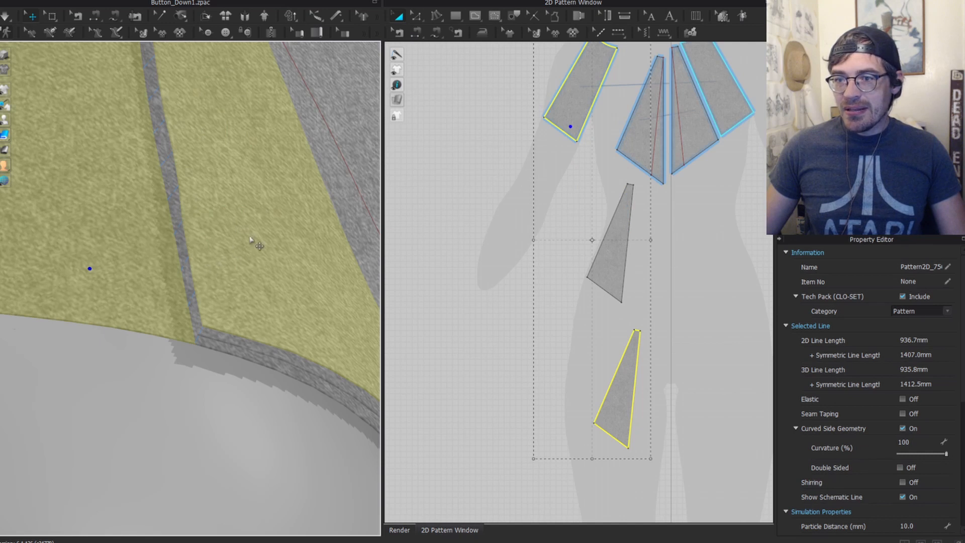
scroll(246, 235, down, 2)
right_drag(273, 271, 95, 199)
middle_drag(83, 209, 207, 152)
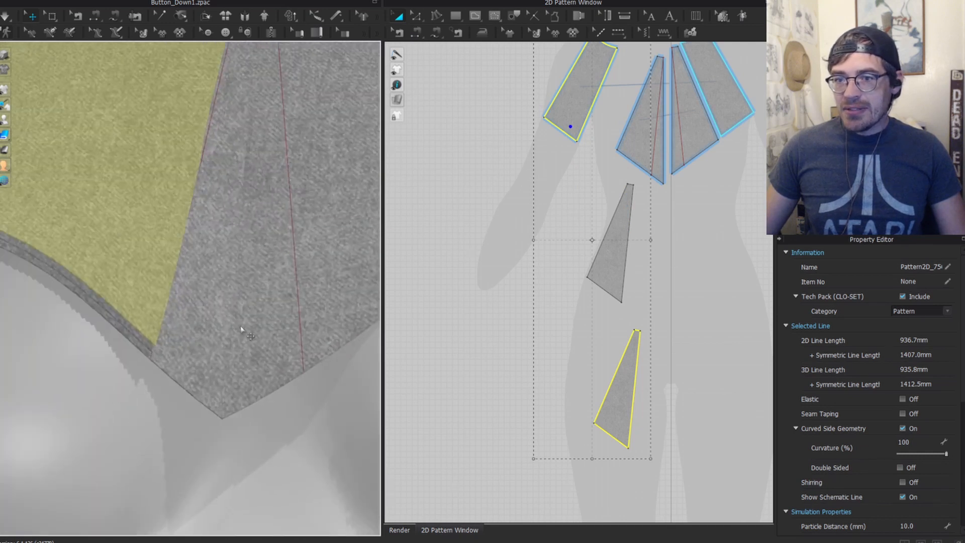
Step: Sew the middle piece to the lower piece and pull both pieces up off the garment
key(n)
click(634, 215)
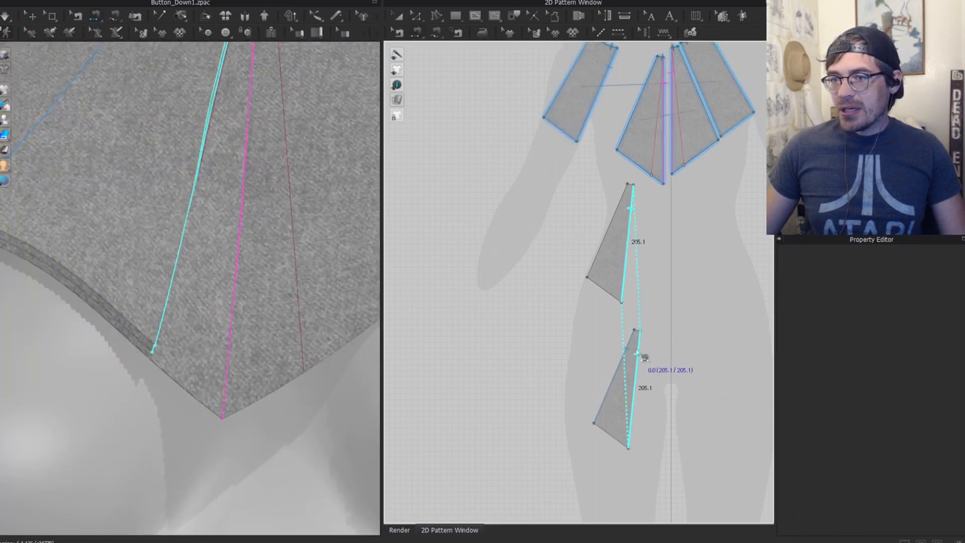
click(637, 353)
scroll(172, 233, down, 2)
right_drag(172, 233, 144, 198)
key(z)
drag(123, 197, 114, 153)
drag(91, 232, 83, 204)
right_drag(83, 204, 215, 221)
drag(199, 195, 170, 180)
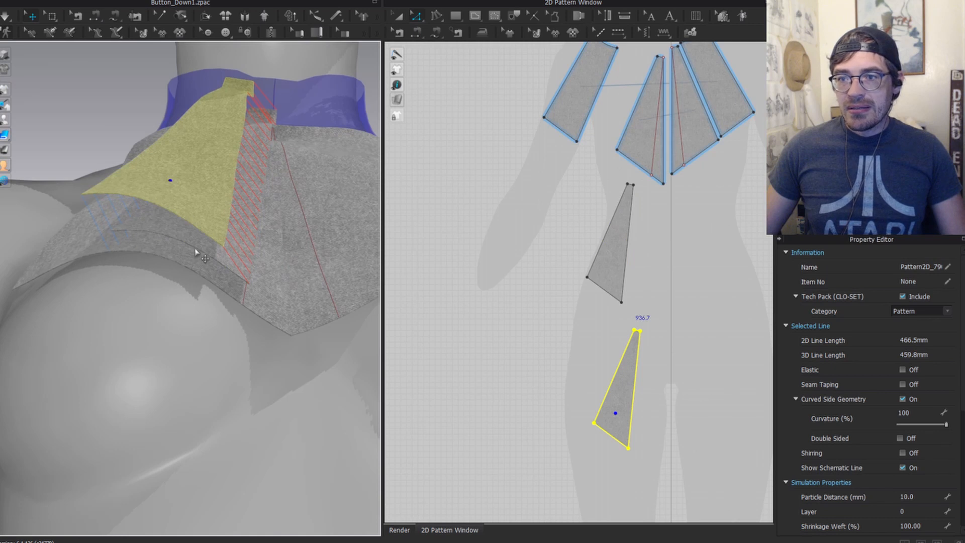
drag(200, 244, 233, 168)
Step: Sew the lower dart piece's left edge to the chest piece's left edge
click(217, 229)
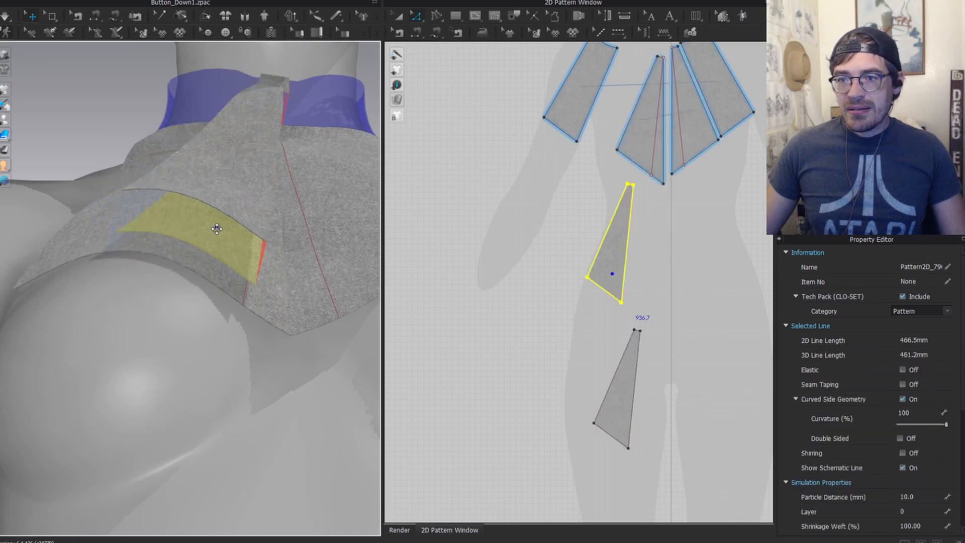
right_drag(237, 236, 206, 243)
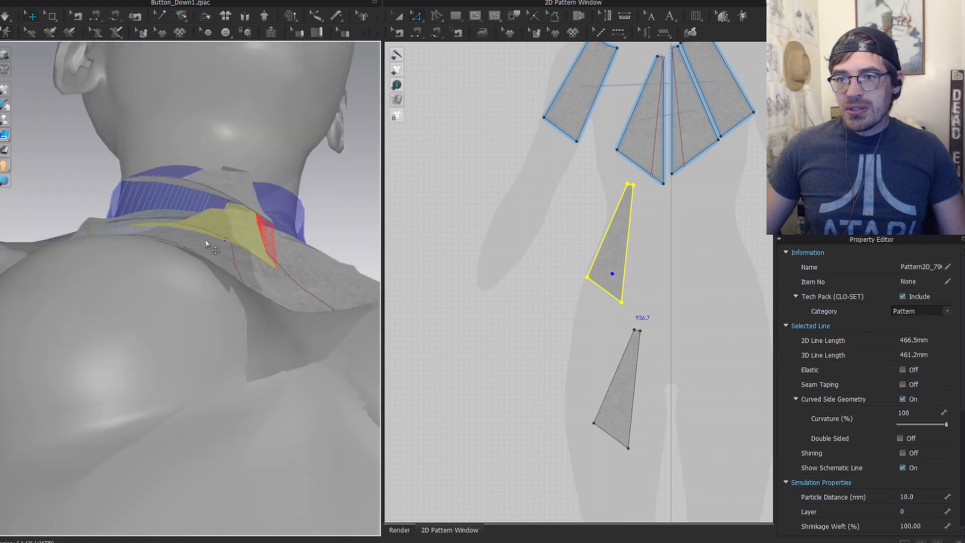
right_drag(205, 193, 230, 224)
scroll(632, 252, down, 2)
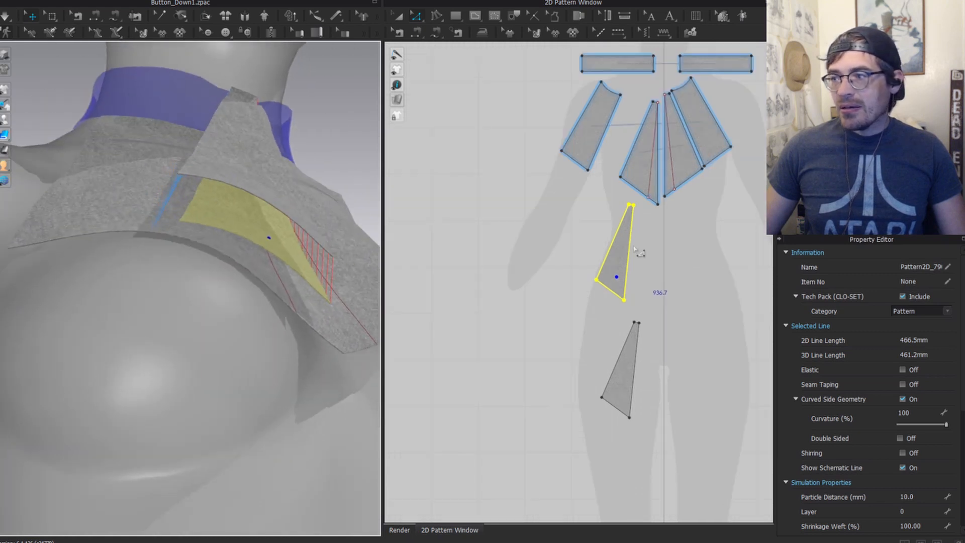
scroll(632, 252, up, 3)
middle_drag(632, 252, 566, 312)
key(n)
click(555, 267)
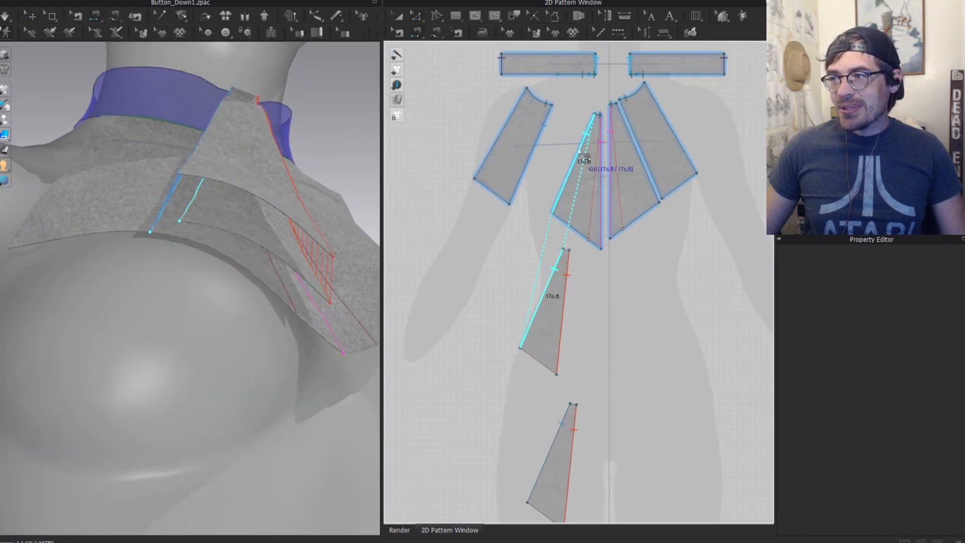
click(579, 148)
Step: Simulate so the separated left-front pieces drape over the chest below the collar
key(q)
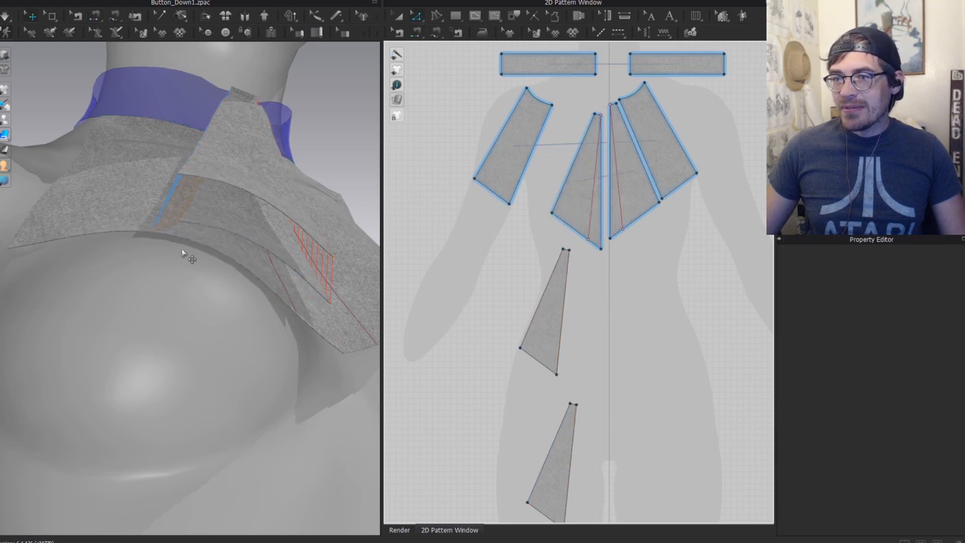
click(219, 237)
right_drag(220, 237, 209, 209)
click(205, 210)
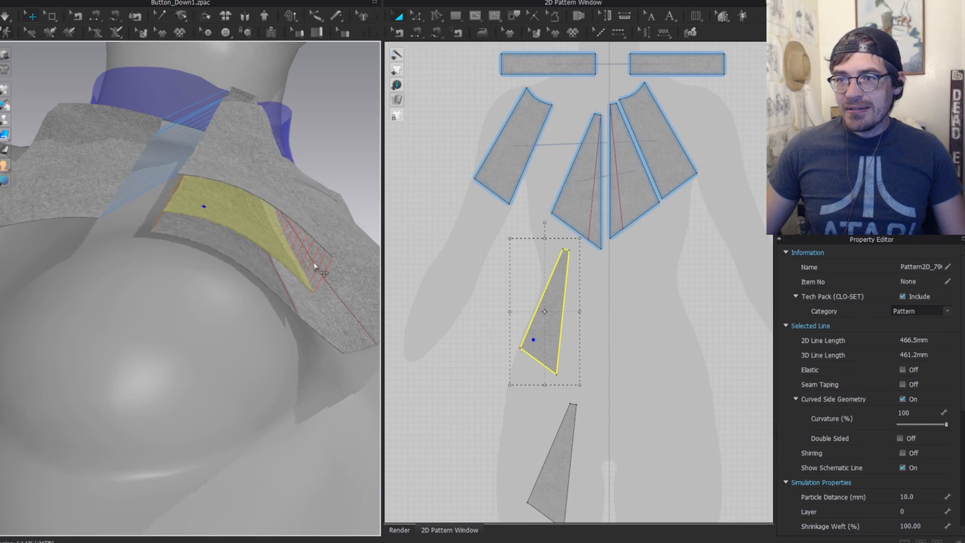
right_drag(224, 254, 186, 208)
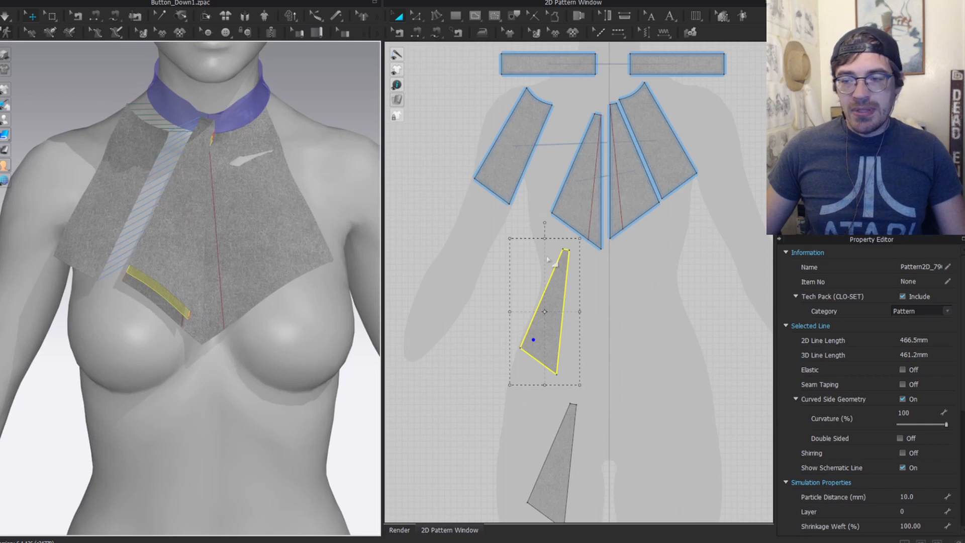
key(space)
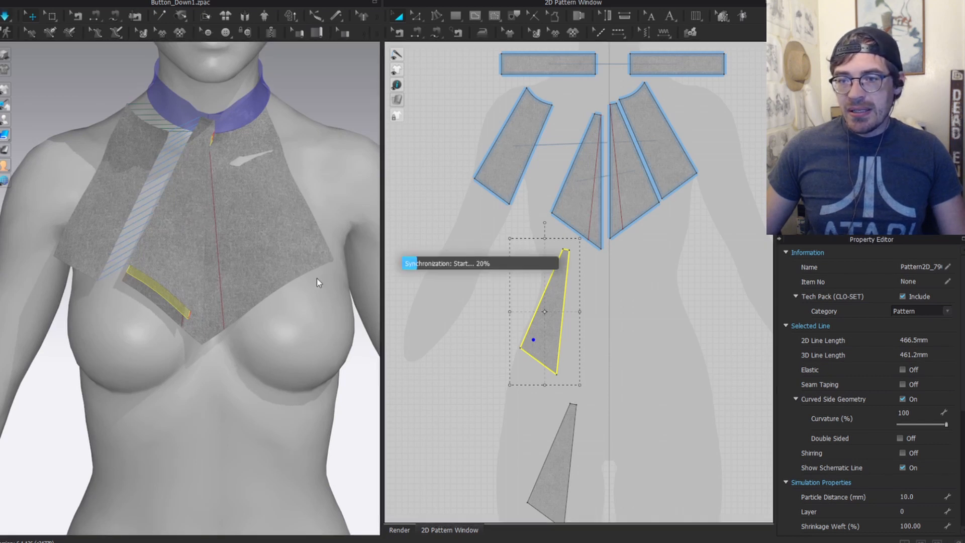
click(148, 259)
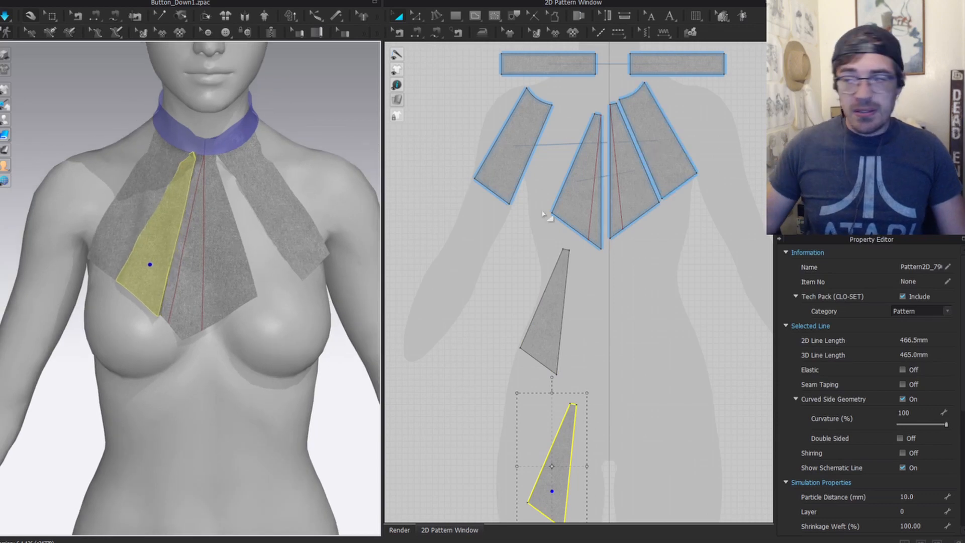
click(624, 215)
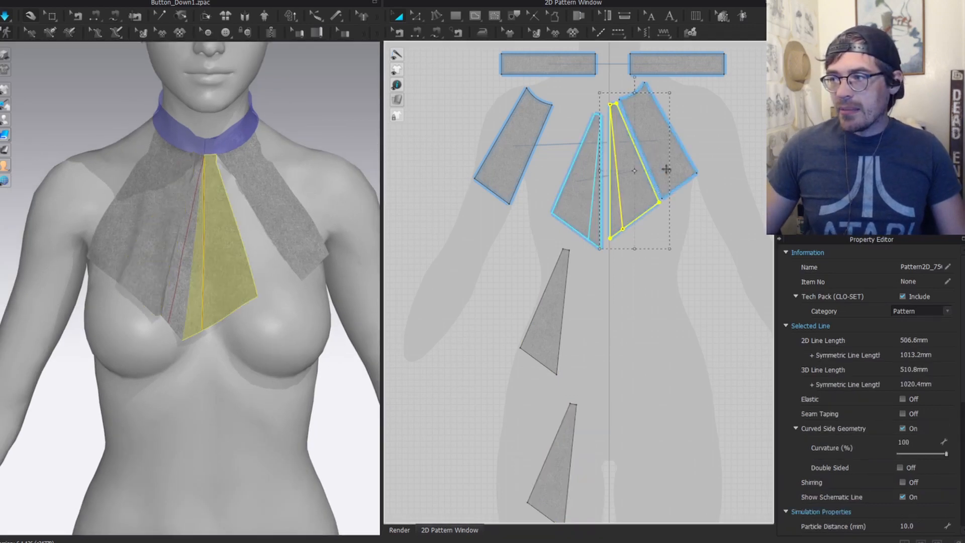
key(Delete)
scroll(194, 215, up, 3)
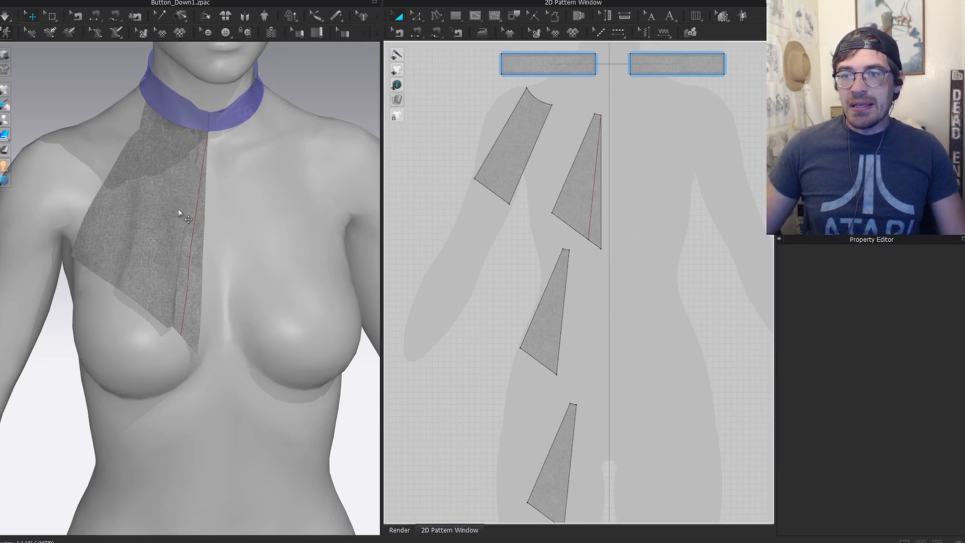
click(99, 149)
right_drag(183, 179, 180, 152)
scroll(179, 153, up, 3)
click(129, 122)
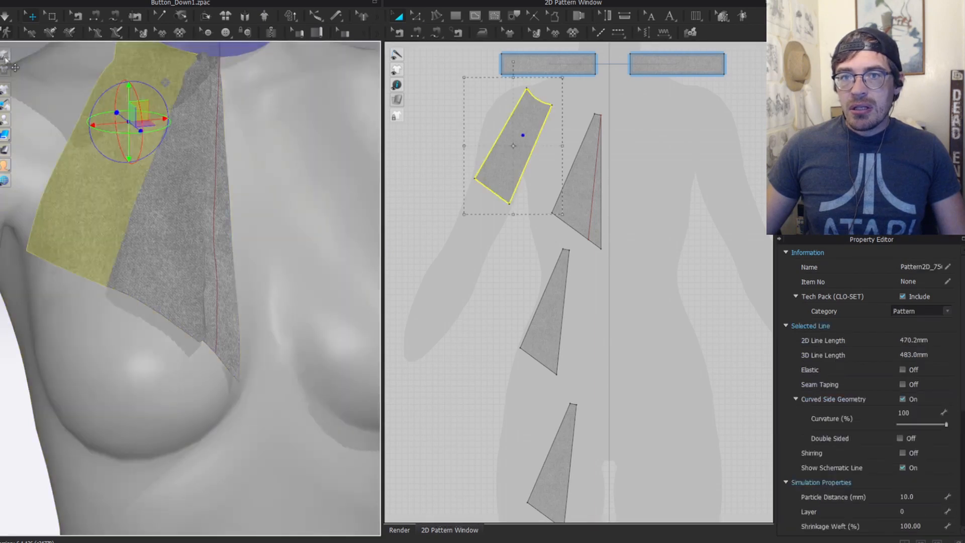
click(5, 58)
scroll(241, 209, down, 4)
right_drag(241, 209, 302, 196)
click(343, 122)
scroll(211, 224, up, 3)
click(204, 191)
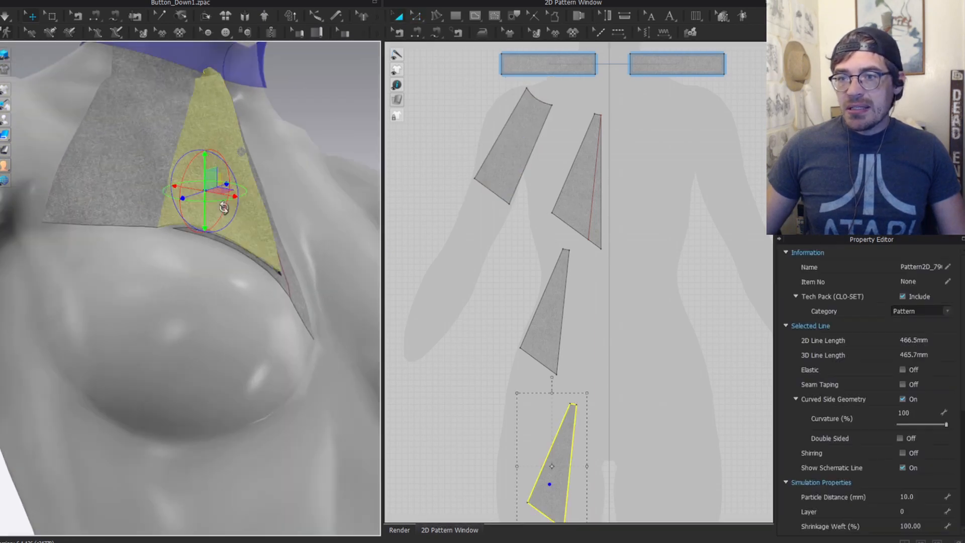
right_drag(224, 207, 182, 221)
click(183, 223)
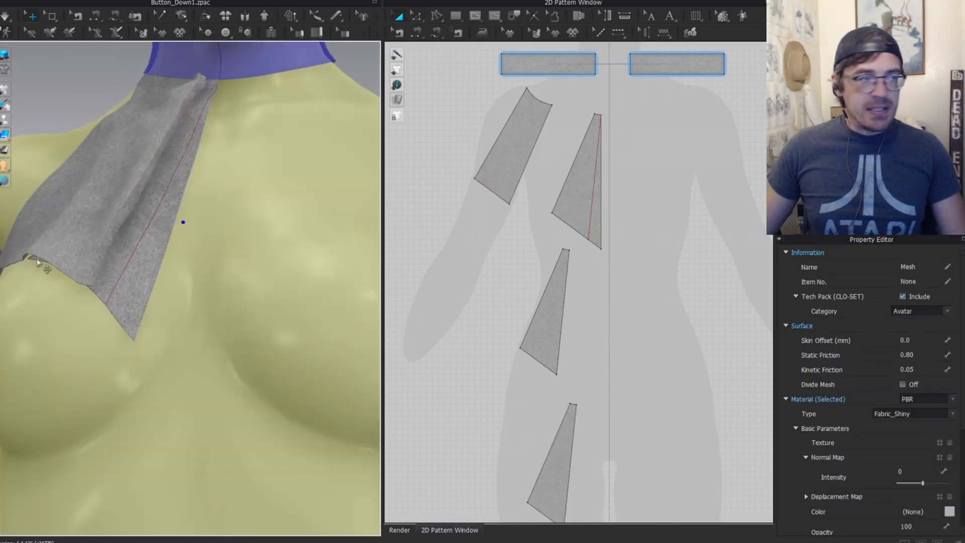
scroll(472, 277, down, 5)
scroll(473, 277, up, 6)
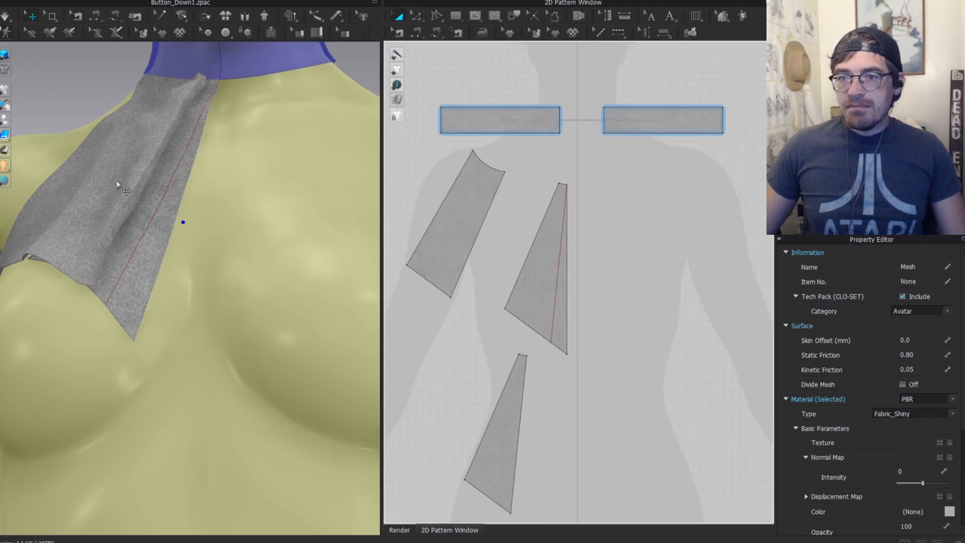
click(117, 185)
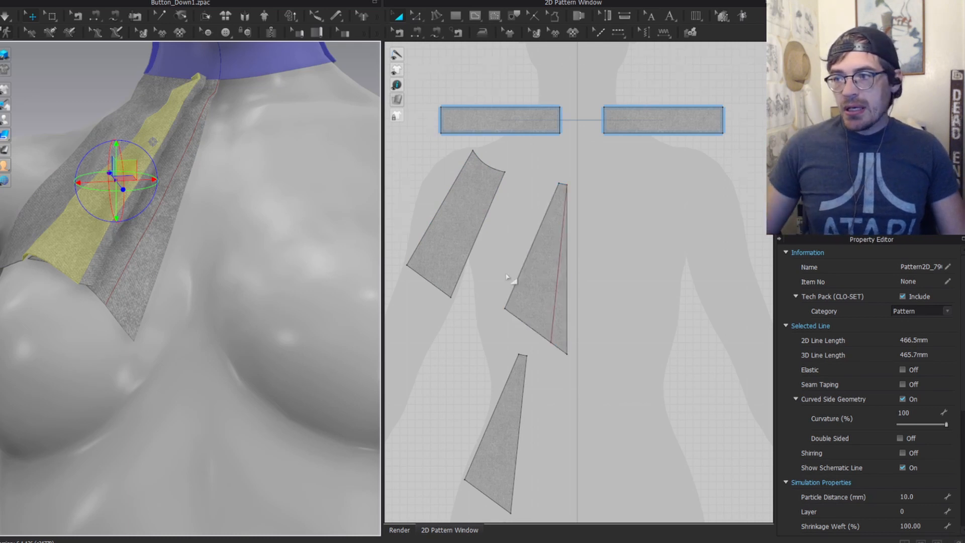
scroll(506, 276, down, 4)
key(z)
scroll(495, 210, up, 4)
middle_drag(495, 210, 596, 216)
right_drag(171, 78, 196, 84)
scroll(196, 84, up, 4)
middle_drag(175, 83, 140, 280)
scroll(140, 280, up, 3)
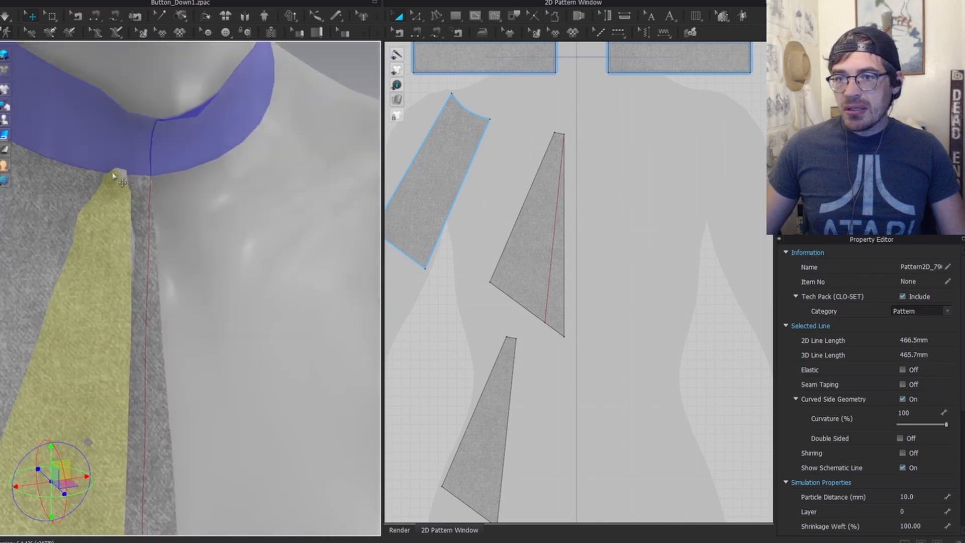
scroll(566, 241, down, 4)
middle_drag(566, 241, 513, 313)
right_drag(280, 240, 107, 161)
click(115, 162)
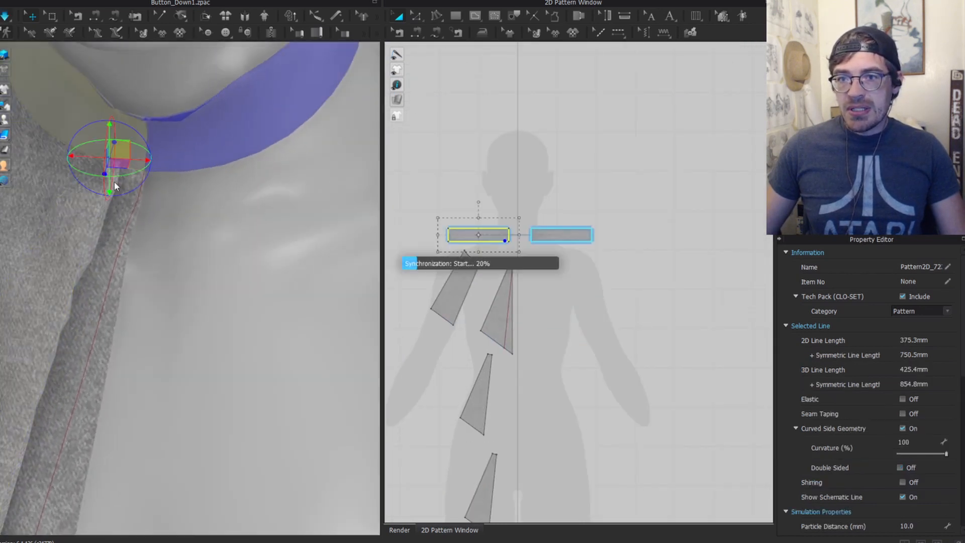
click(101, 166)
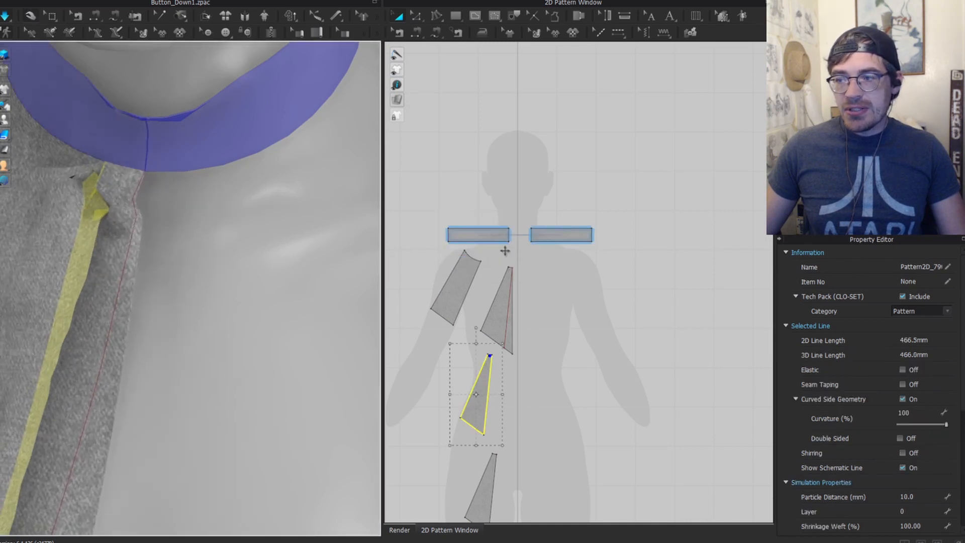
scroll(477, 282, down, 3)
middle_drag(478, 283, 478, 209)
scroll(111, 233, up, 3)
scroll(109, 242, down, 3)
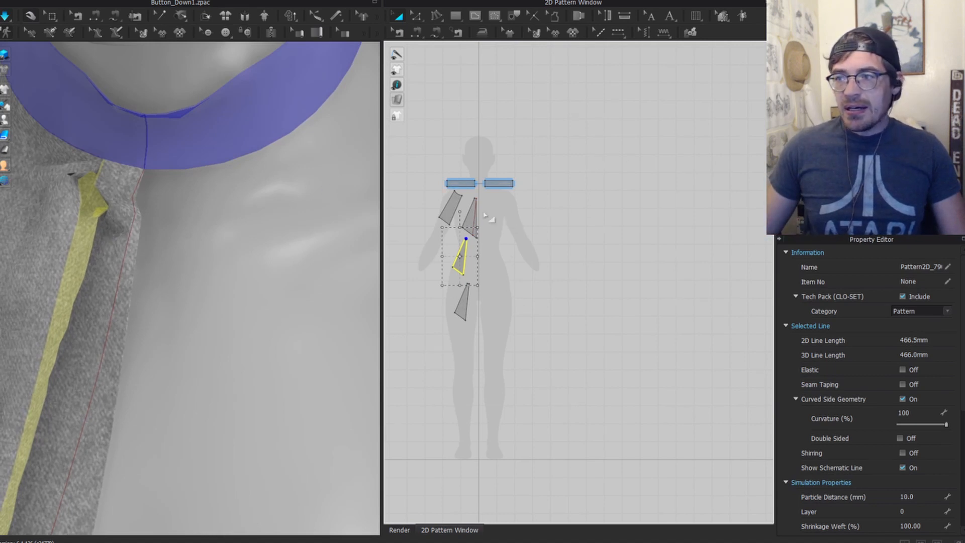
scroll(673, 220, up, 10)
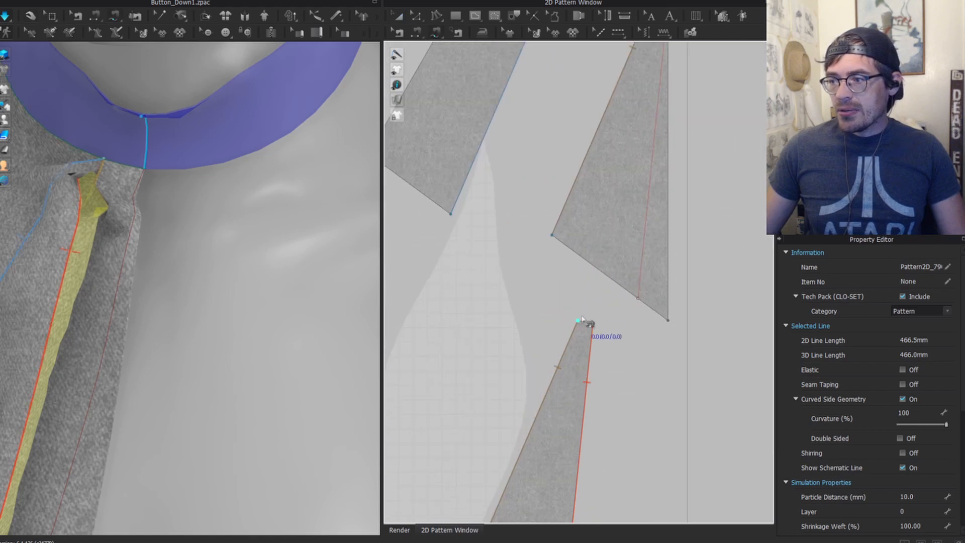
Step: Sew the triangle's top corner to its matching corner as a TURNED seam
drag(580, 321, 593, 326)
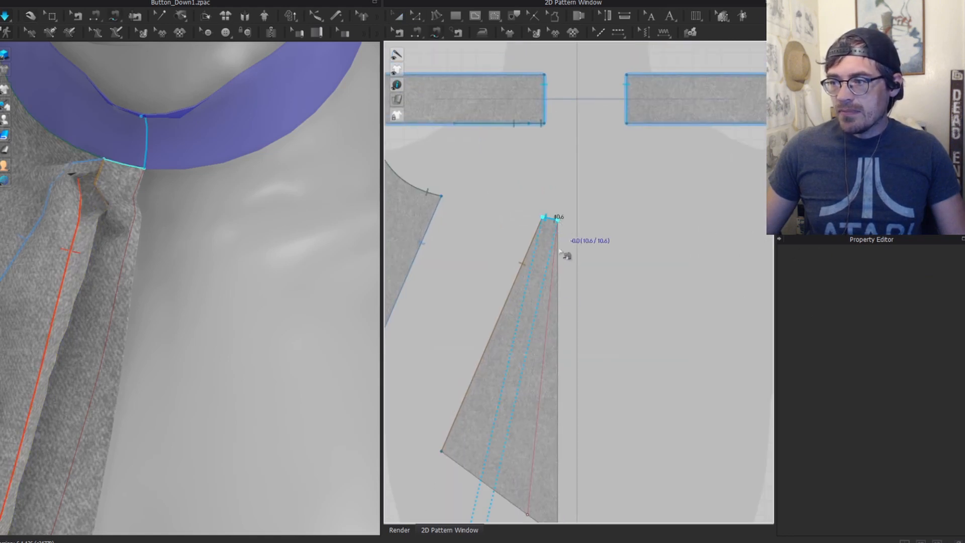
click(559, 251)
scroll(554, 397, down, 5)
middle_drag(546, 460, 489, 214)
click(924, 266)
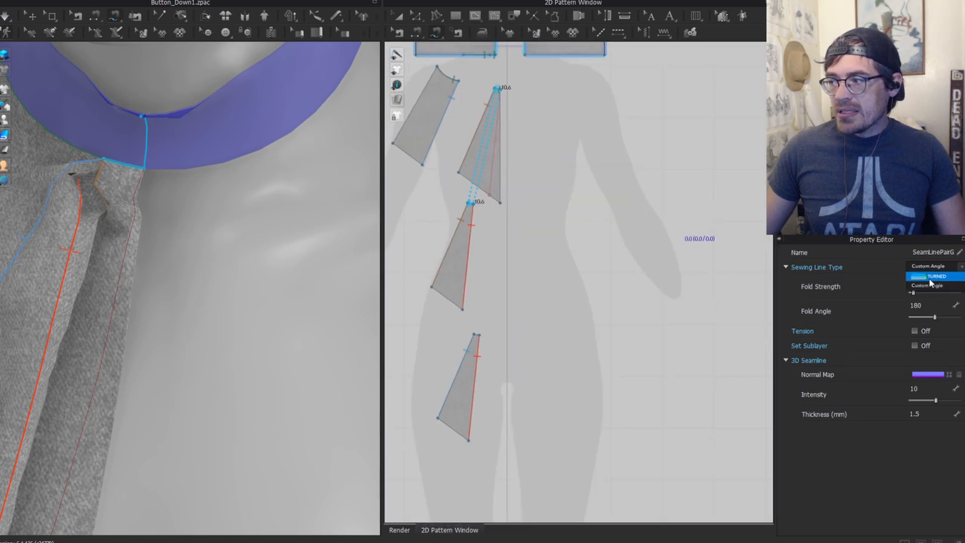
click(929, 278)
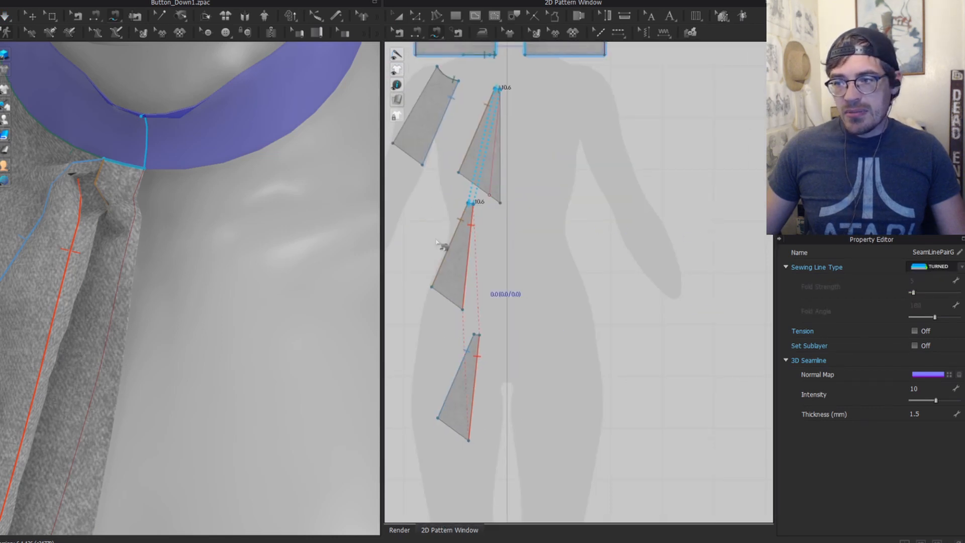
Step: Join the lower and middle triangles' top corners with a TURNED seam, then simulate
click(475, 335)
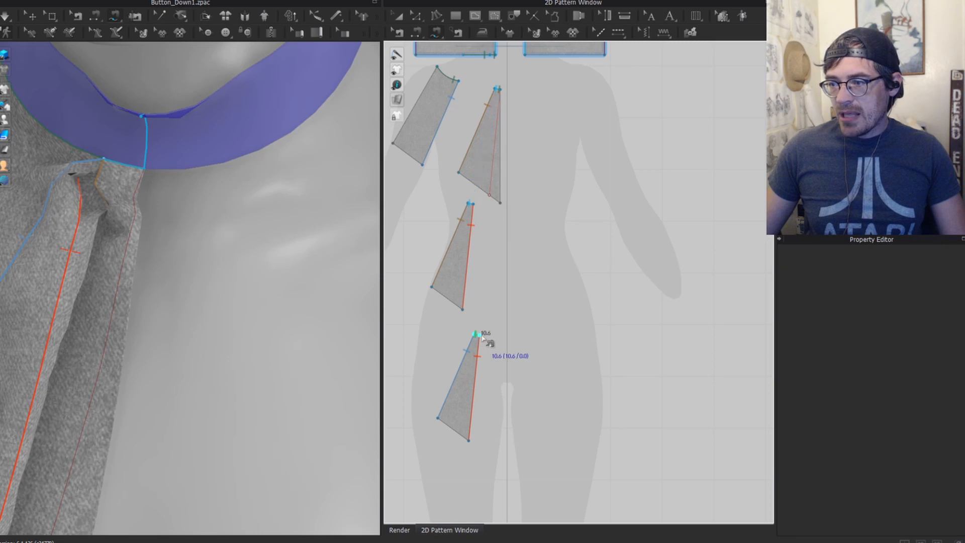
click(475, 207)
click(928, 255)
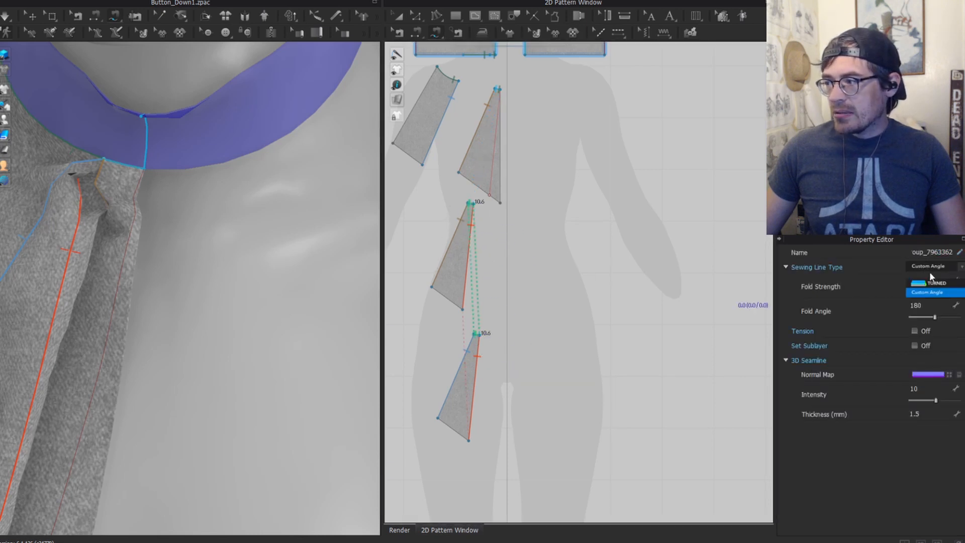
click(930, 282)
scroll(157, 231, down, 3)
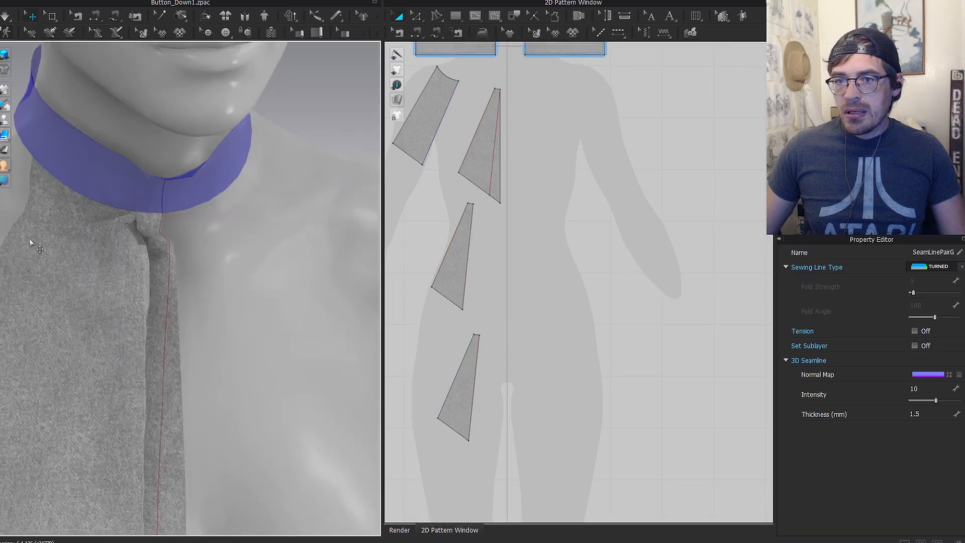
key(space)
key(space)
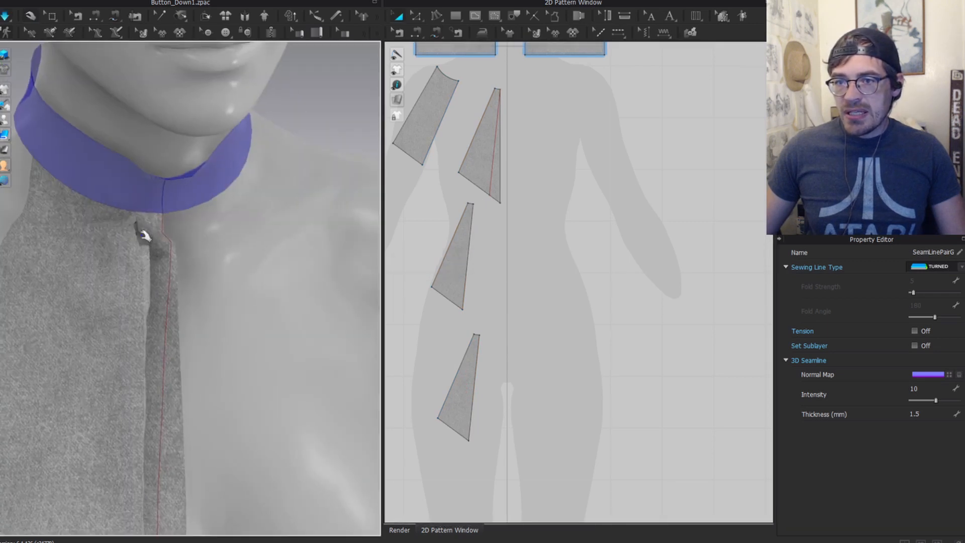
Step: Select the triangular cascade panels below the collar while checking them from new angles
click(143, 233)
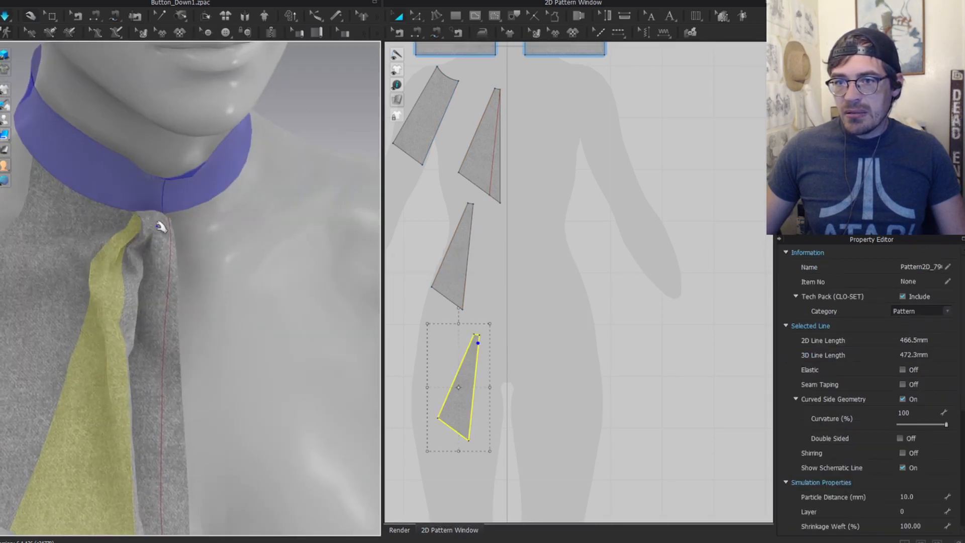
click(158, 265)
scroll(115, 262, up, 2)
click(71, 244)
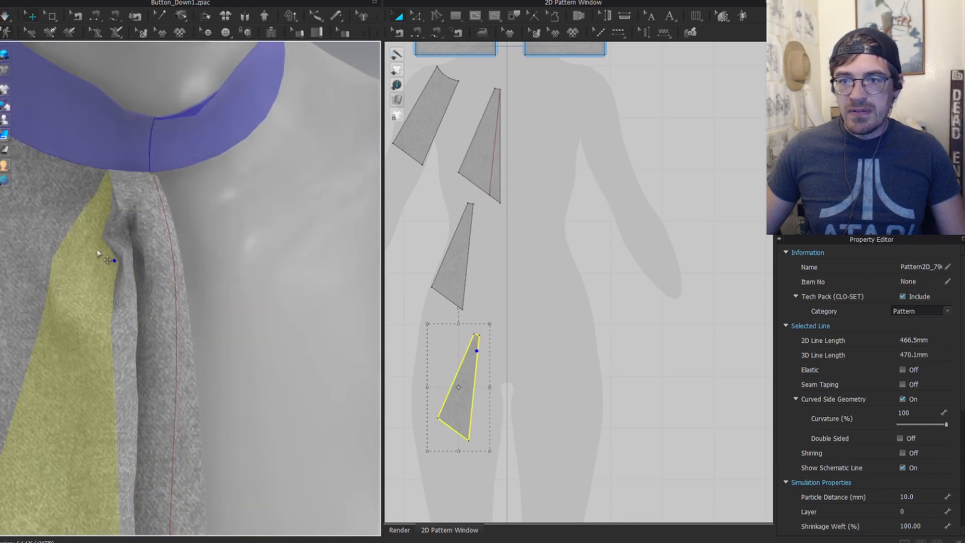
right_drag(98, 253, 238, 187)
click(77, 136)
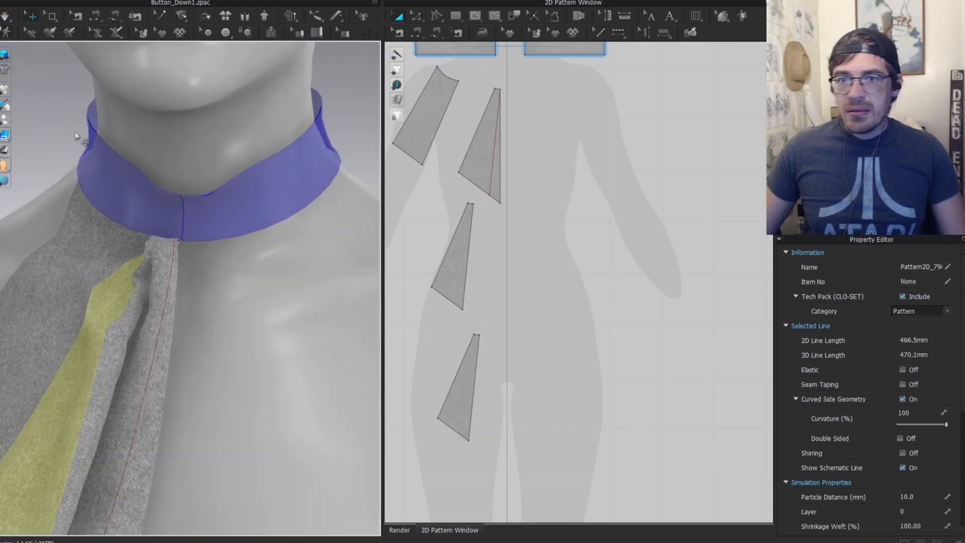
right_drag(76, 135, 89, 301)
click(96, 282)
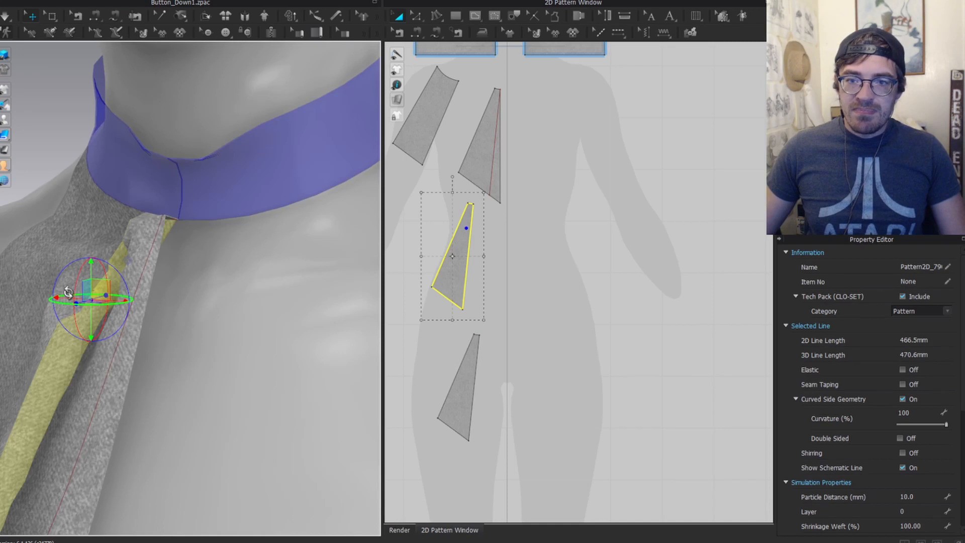
shift+click(74, 290)
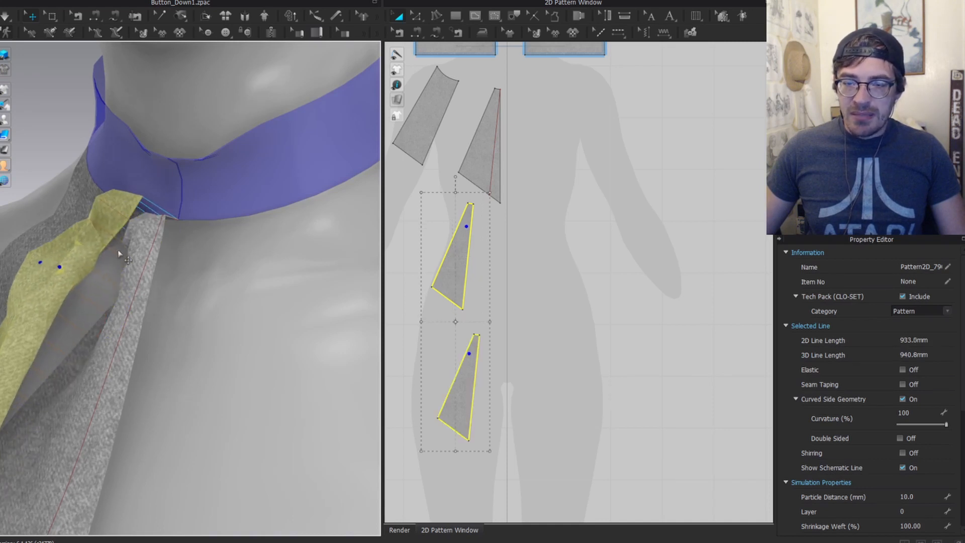
Step: Pull the middle panel attached at the collar down and back up into place
click(166, 259)
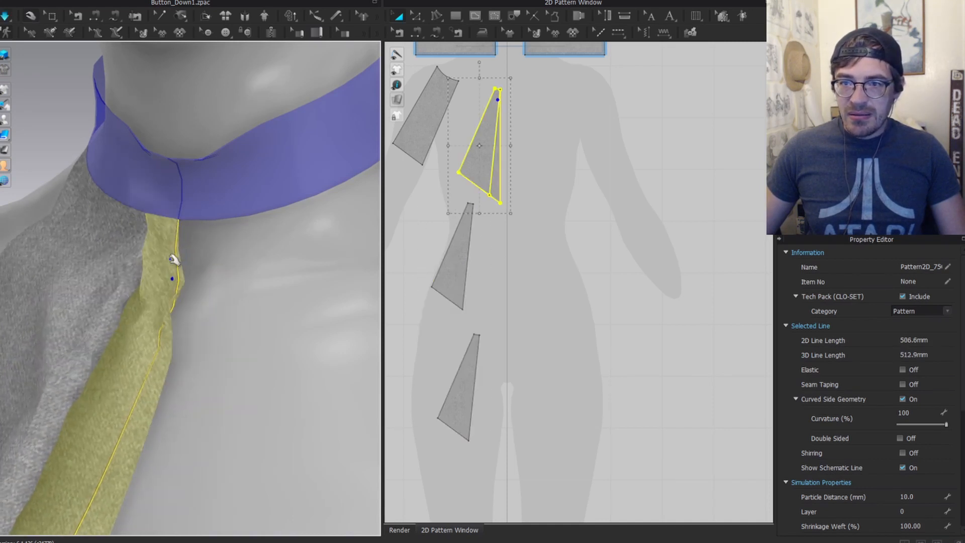
right_drag(200, 208, 107, 236)
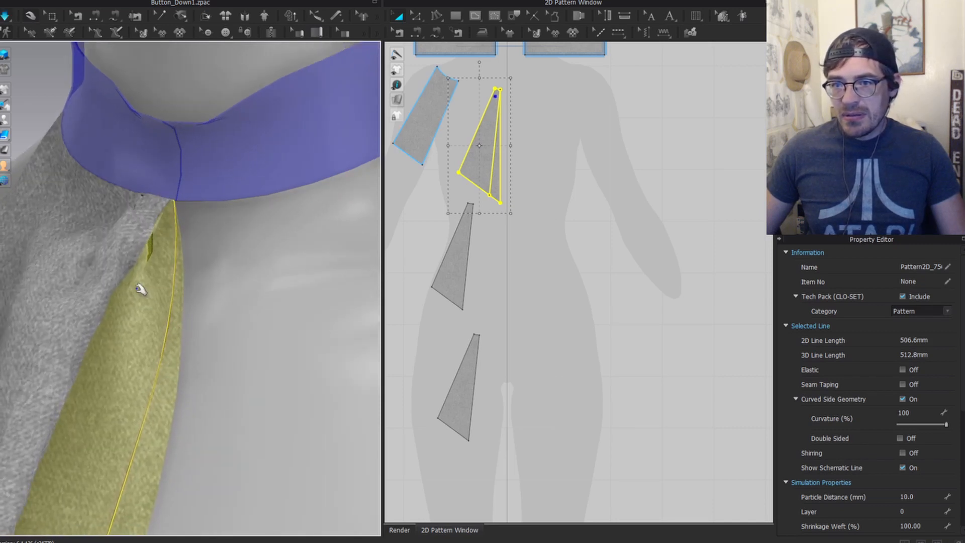
right_drag(132, 257, 125, 319)
drag(125, 318, 116, 252)
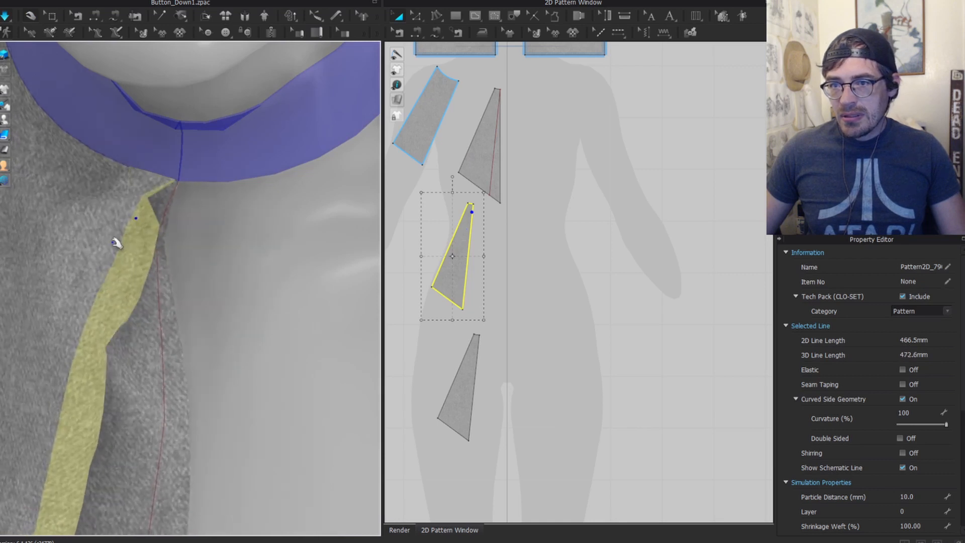
scroll(86, 308, down, 3)
right_drag(120, 310, 187, 235)
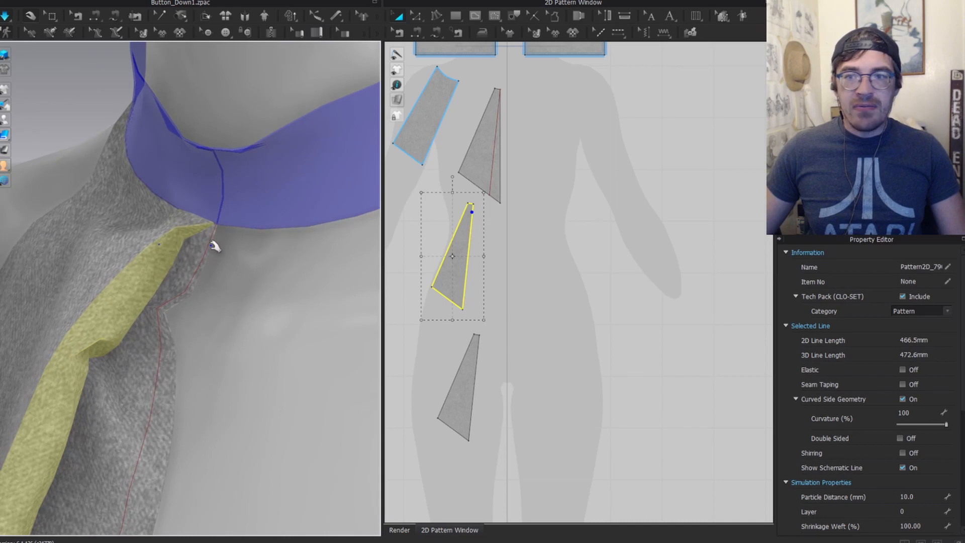
Step: Pull the wide front panel to settle the cascade fanned out across the chest
click(177, 222)
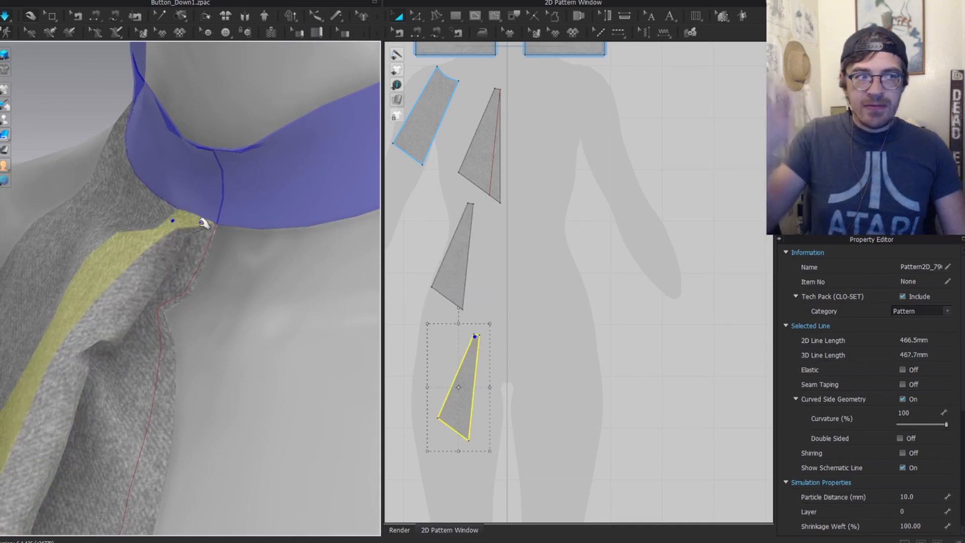
click(46, 417)
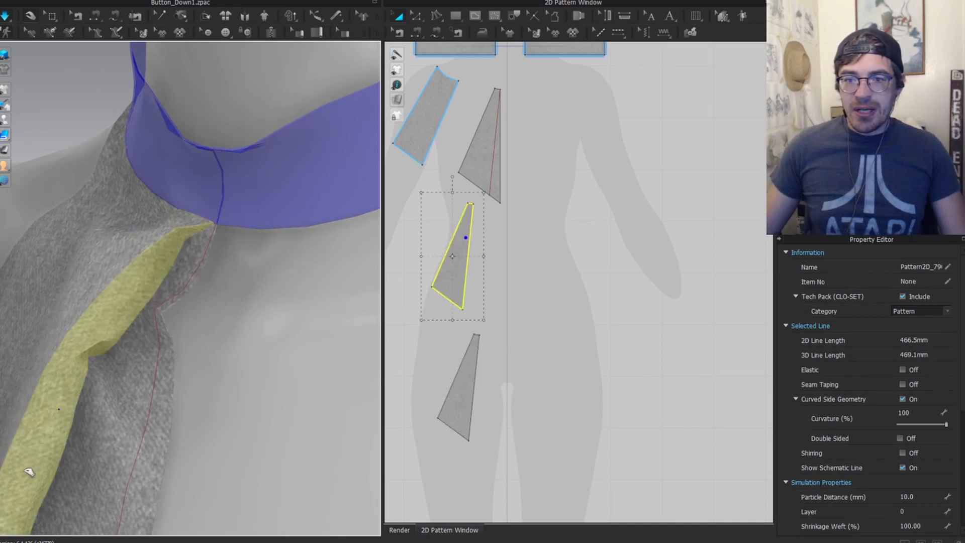
scroll(227, 257, down, 4)
right_drag(189, 269, 210, 221)
click(191, 316)
drag(194, 317, 219, 307)
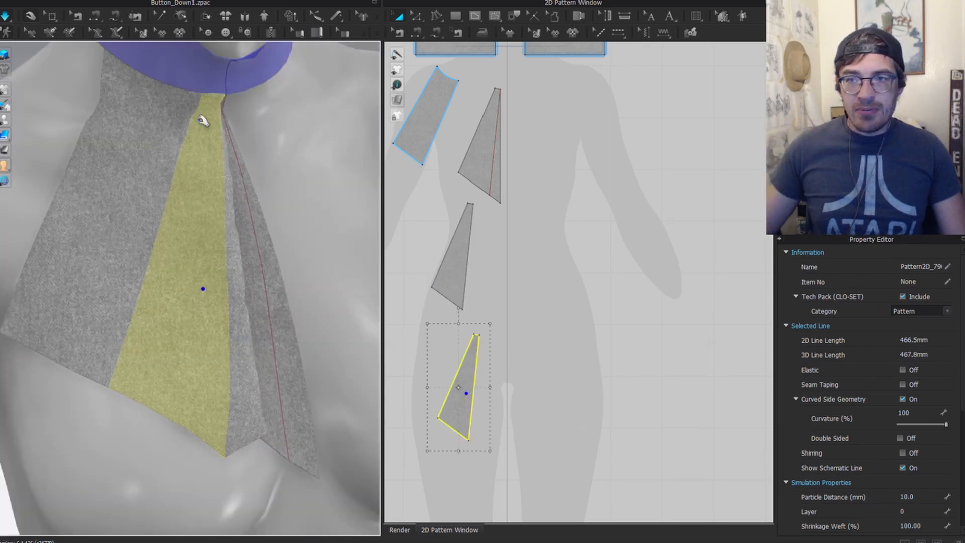
click(213, 229)
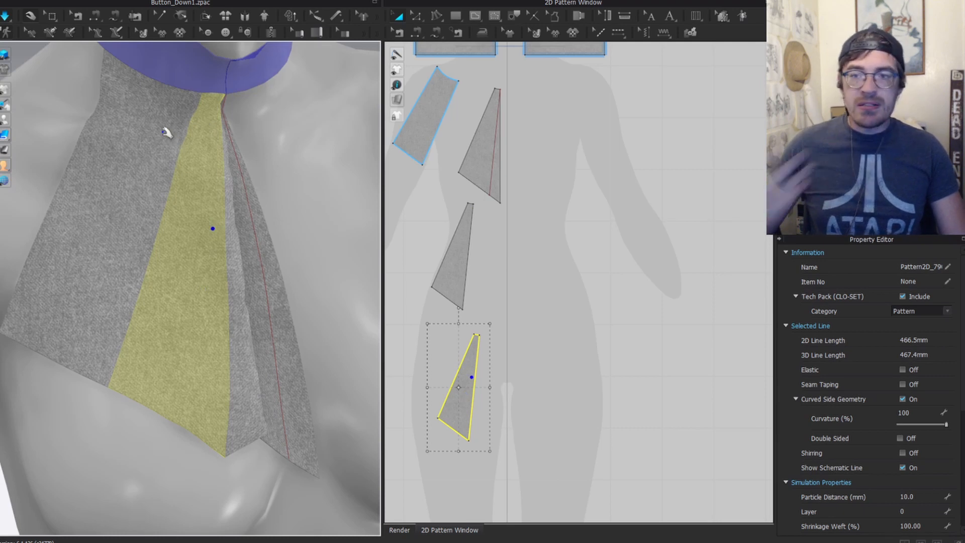
right_drag(200, 132, 189, 82)
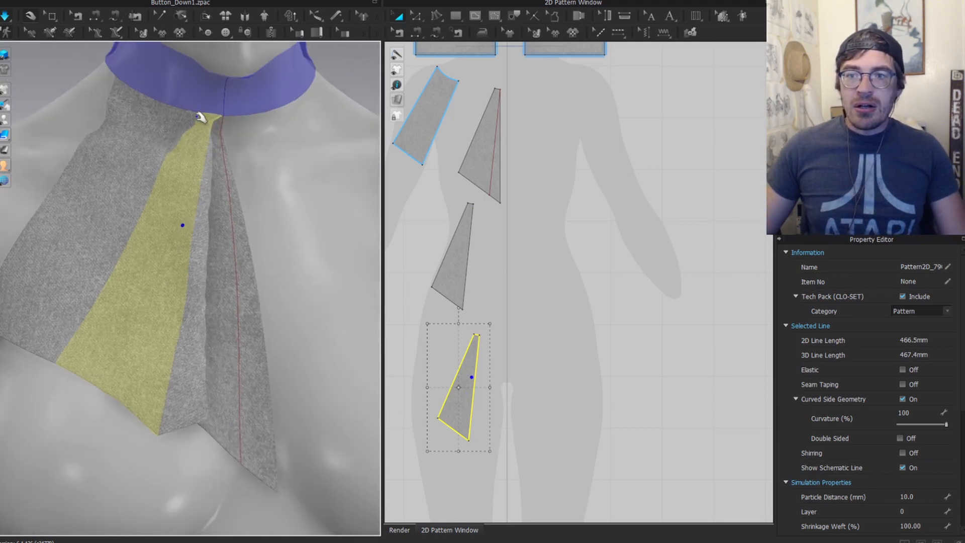
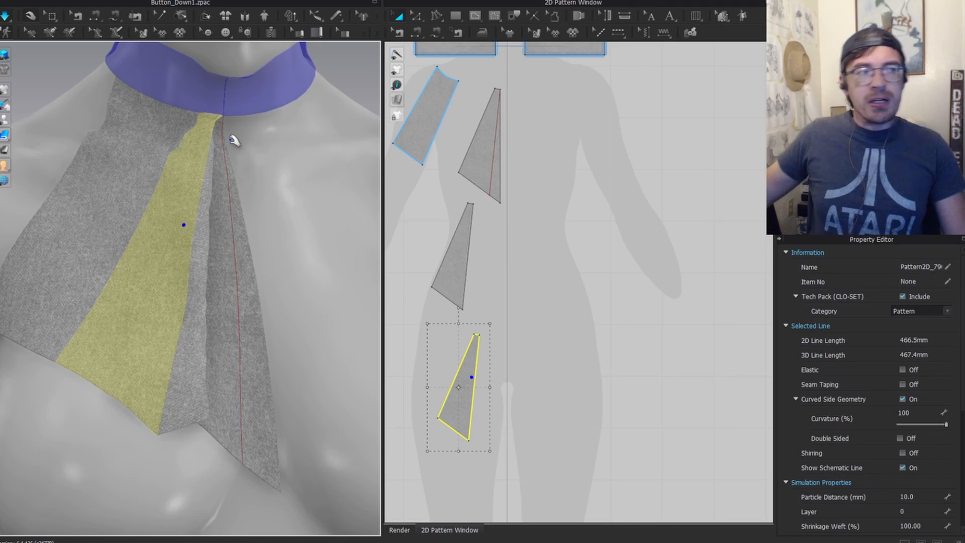
Step: Select the narrow front panel strip and tug it to test its drape
click(638, 291)
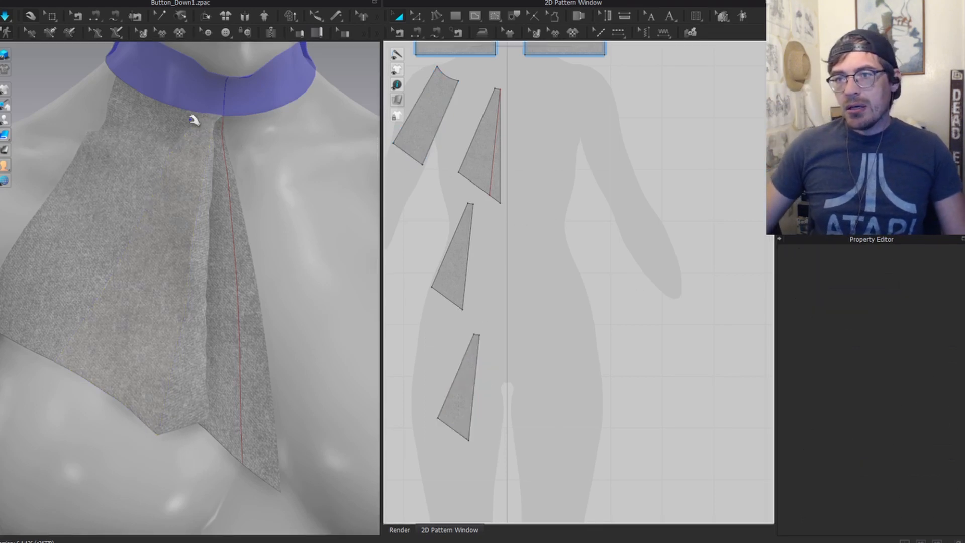
scroll(195, 121, down, 1)
scroll(521, 276, down, 3)
middle_drag(521, 276, 561, 307)
click(219, 257)
click(177, 285)
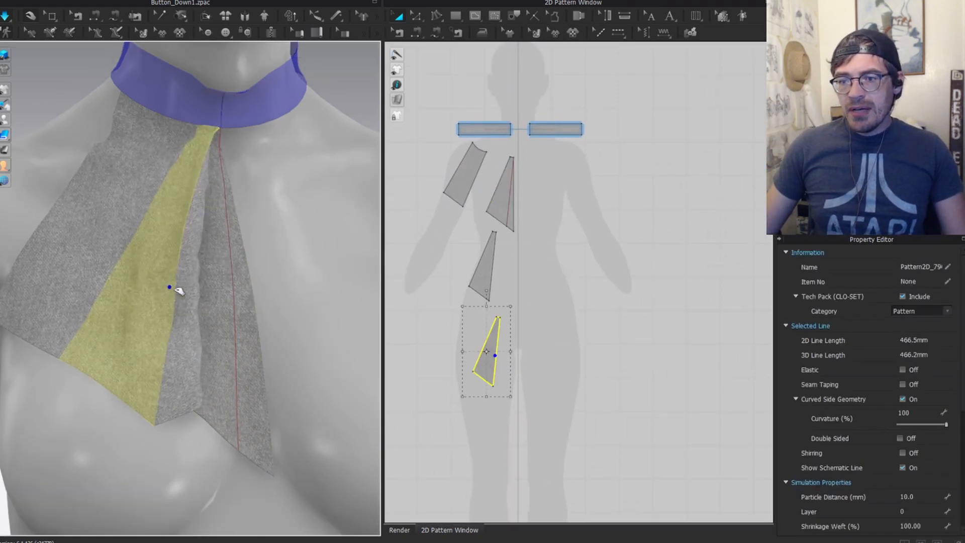
drag(133, 360, 111, 376)
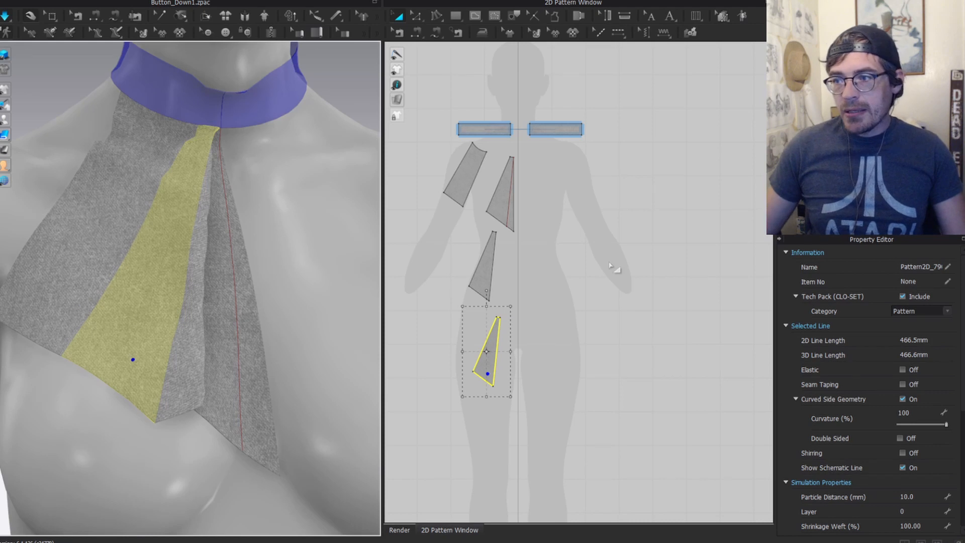
Step: Compare the collar with the reference photo of the jabot's gathered top
scroll(508, 257, up, 3)
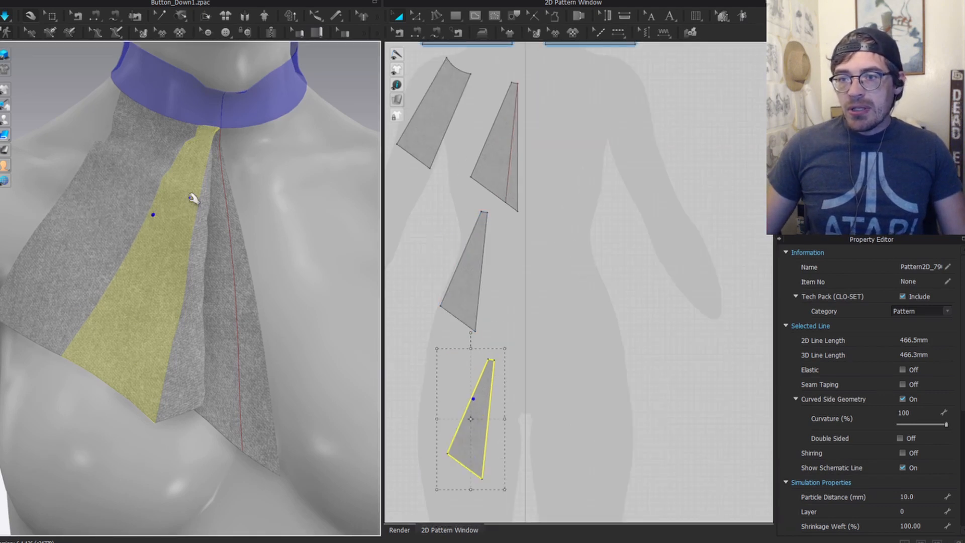
scroll(190, 143, up, 3)
right_drag(190, 122, 173, 118)
middle_drag(186, 118, 216, 250)
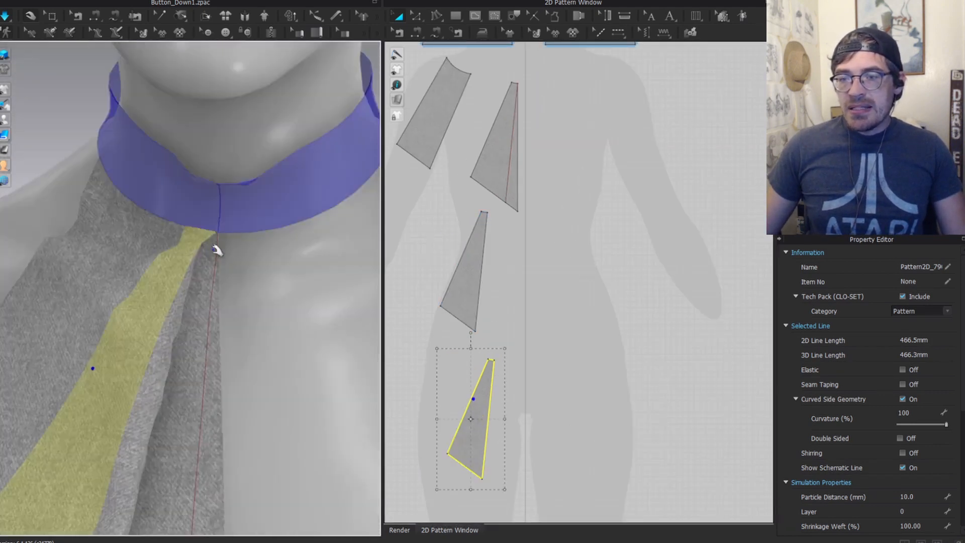
key(alt+Tab)
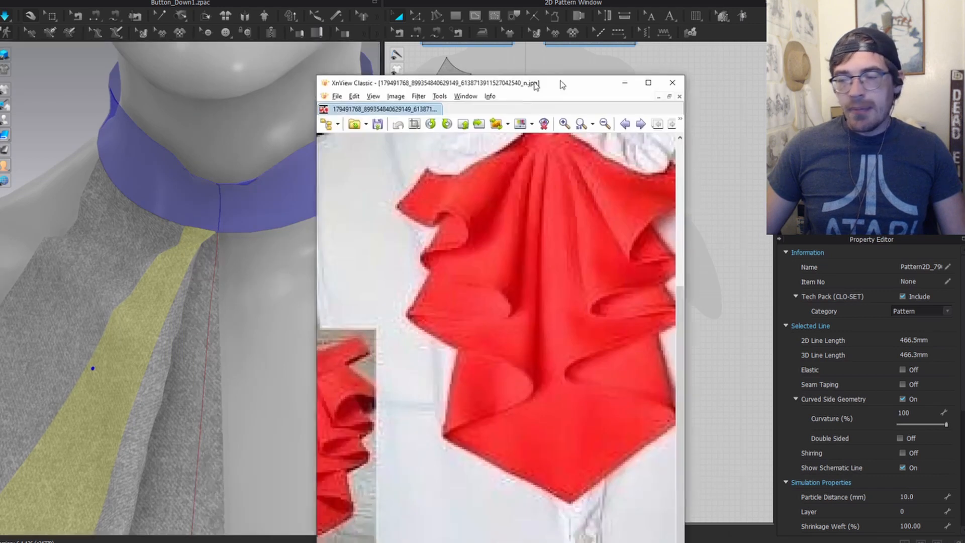
drag(534, 83, 574, 74)
scroll(593, 168, up, 3)
drag(592, 168, 555, 304)
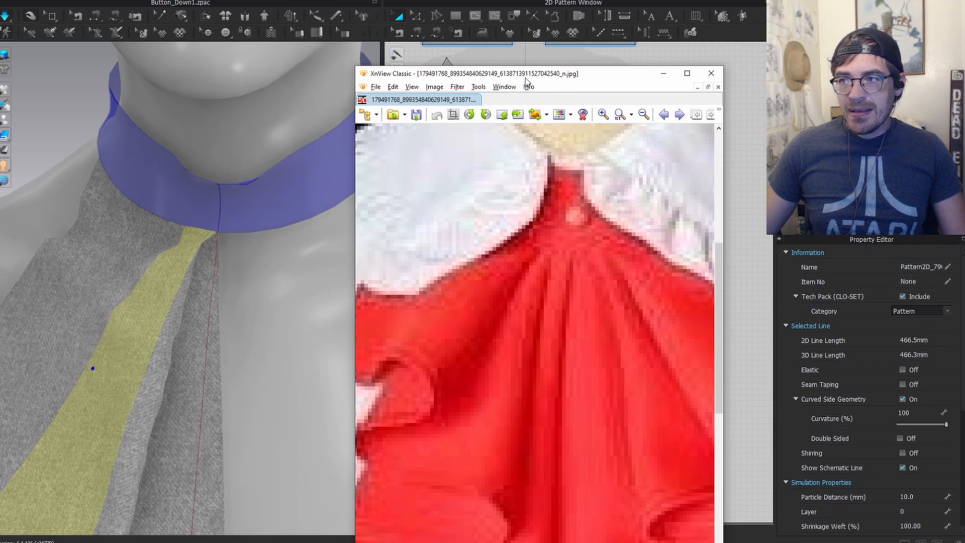
drag(525, 77, 0, 70)
Step: Merge the wide left front panel with its adjacent panel along their shared seam
scroll(355, 269, down, 3)
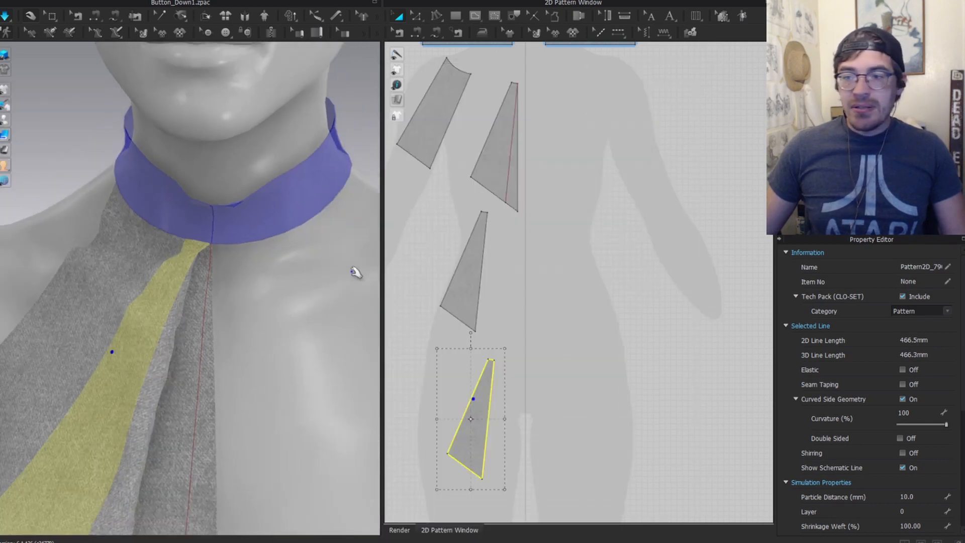
scroll(493, 300, down, 5)
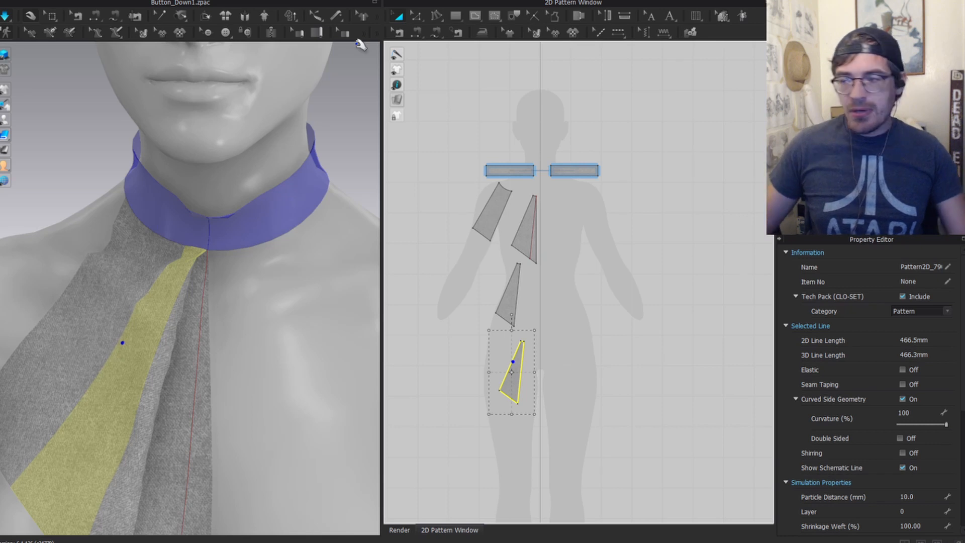
scroll(161, 283, down, 2)
scroll(179, 316, up, 5)
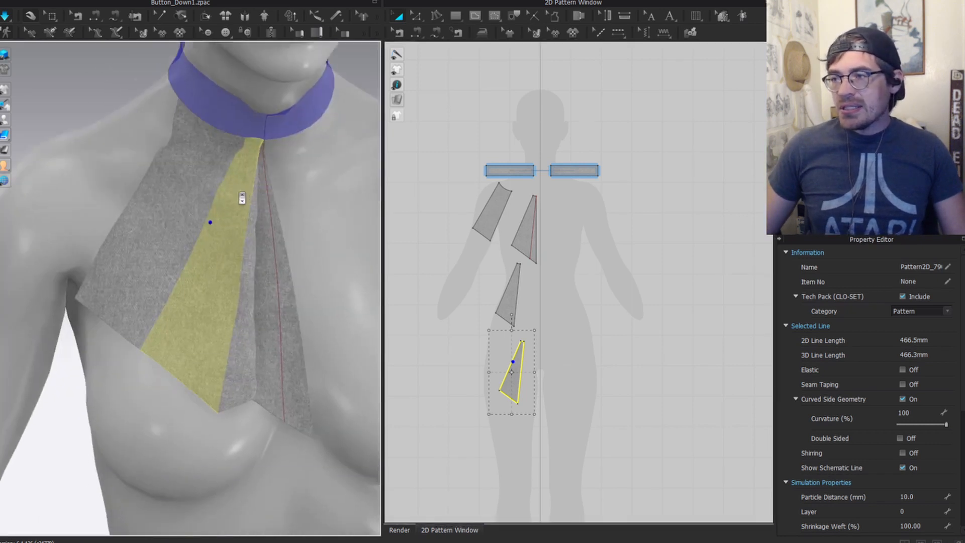
scroll(562, 307, up, 5)
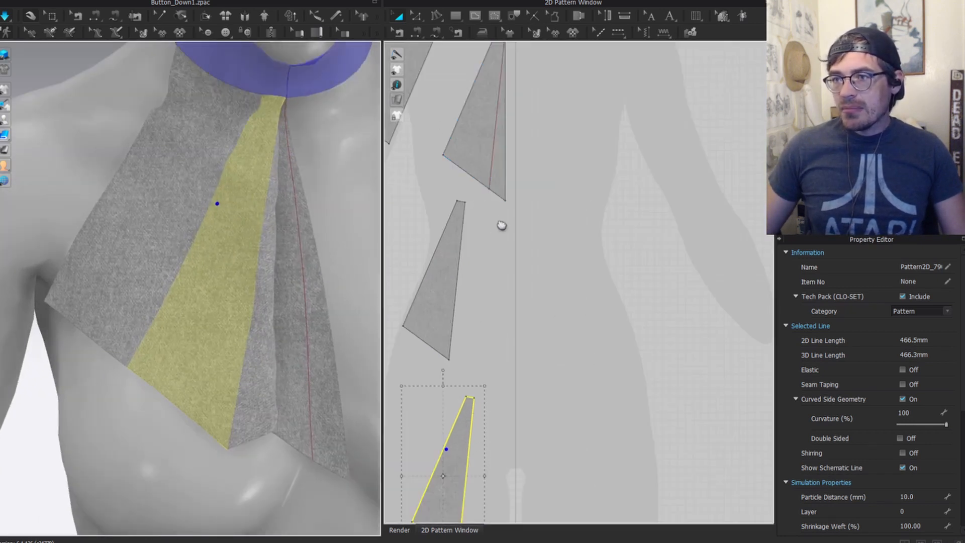
middle_drag(500, 224, 583, 311)
click(170, 236)
shift+click(174, 238)
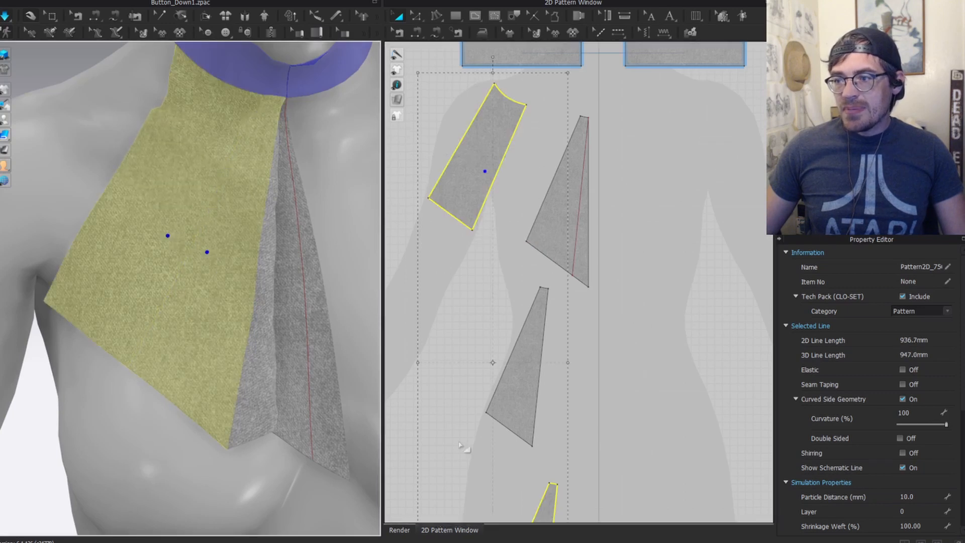
key(b)
click(504, 186)
right_click(496, 179)
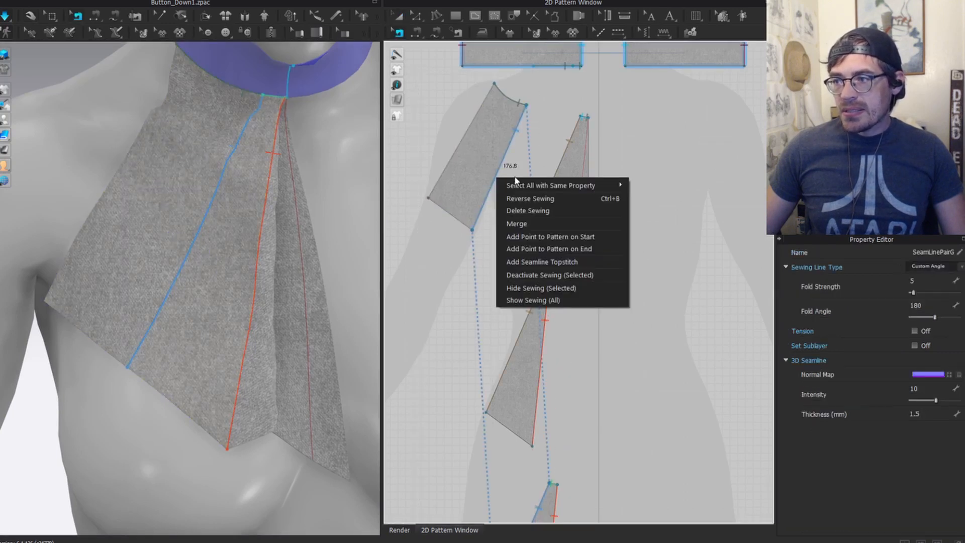
click(529, 227)
Step: Move the lower triangular piece down in the pattern view
middle_drag(483, 160, 472, 225)
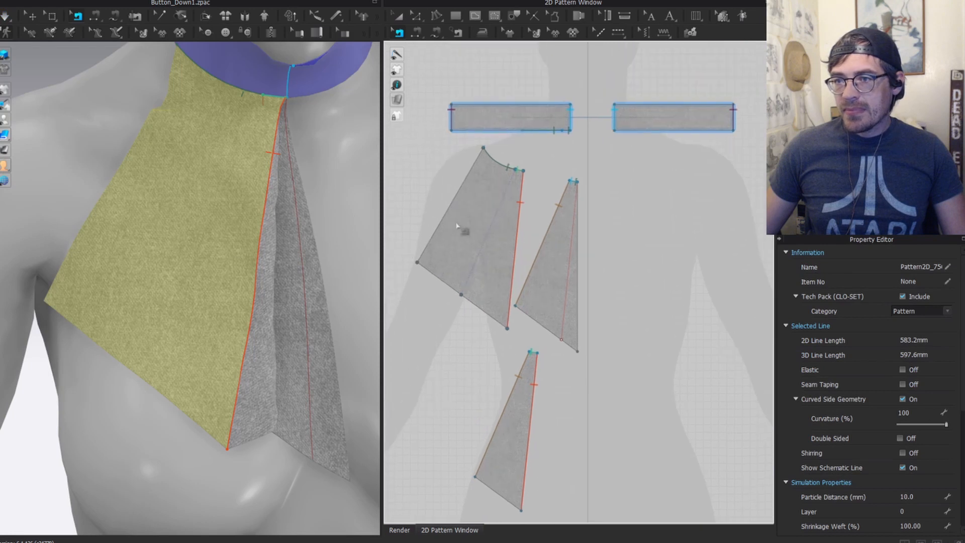
key(a)
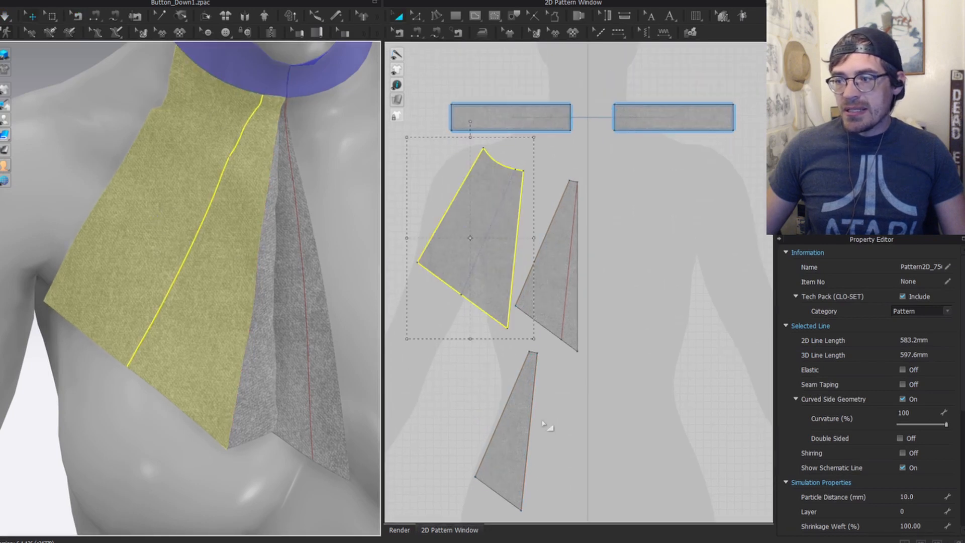
click(494, 405)
drag(528, 409, 524, 425)
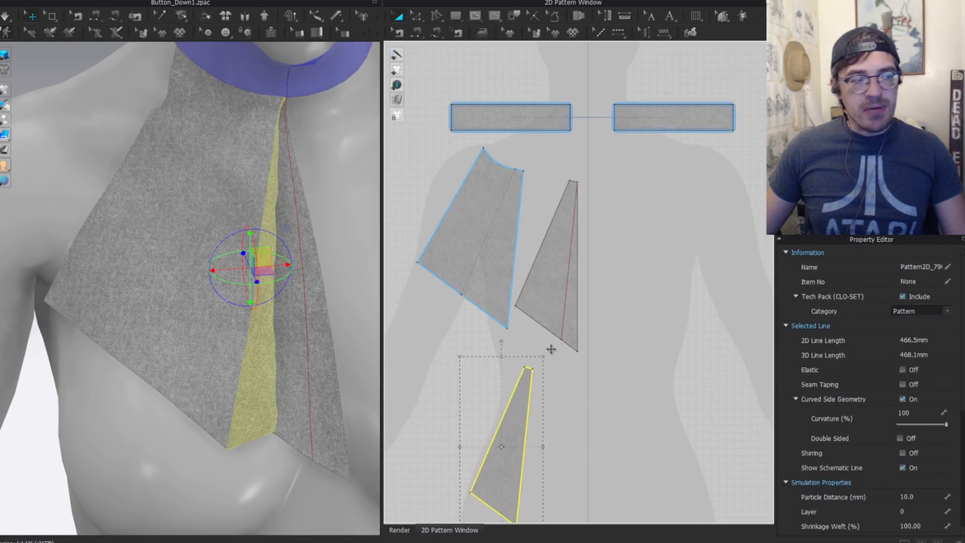
Step: Shift both triangle pieces to the right and select the merged left panel
shift+click(551, 289)
drag(549, 295, 634, 296)
click(498, 239)
right_drag(237, 150, 291, 147)
scroll(453, 222, up, 3)
scroll(605, 149, up, 2)
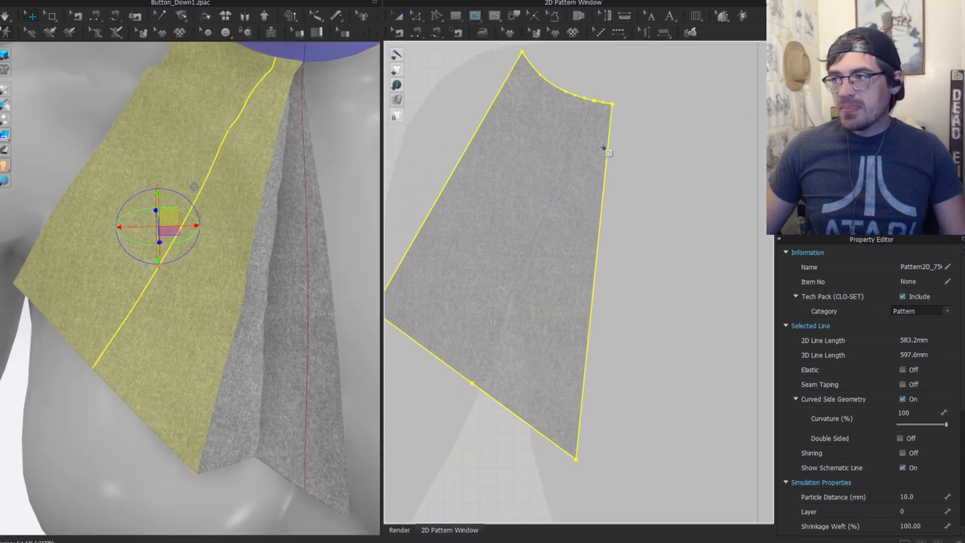
scroll(604, 101, up, 2)
scroll(596, 107, up, 2)
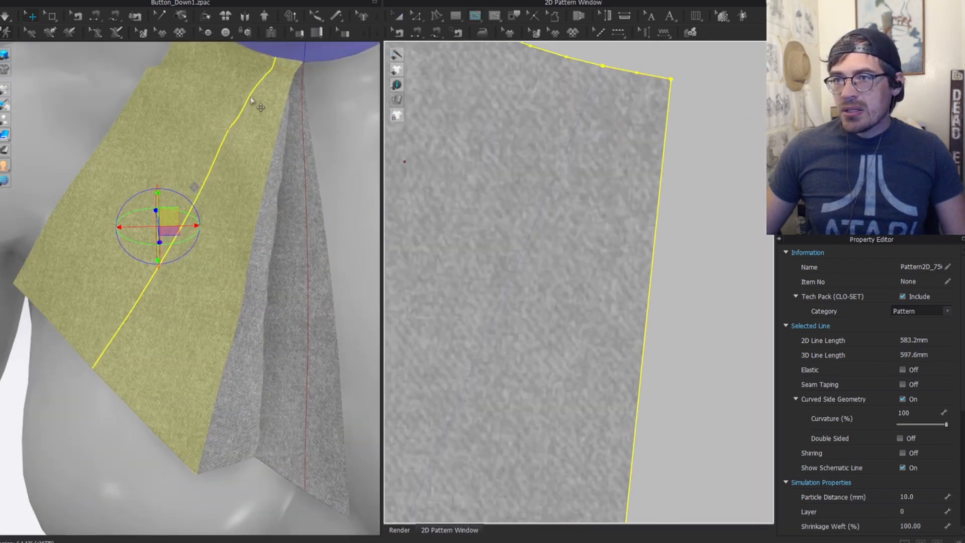
scroll(266, 125, up, 3)
Step: Start an internal line near the collar, then cancel the unfinished line
click(273, 125)
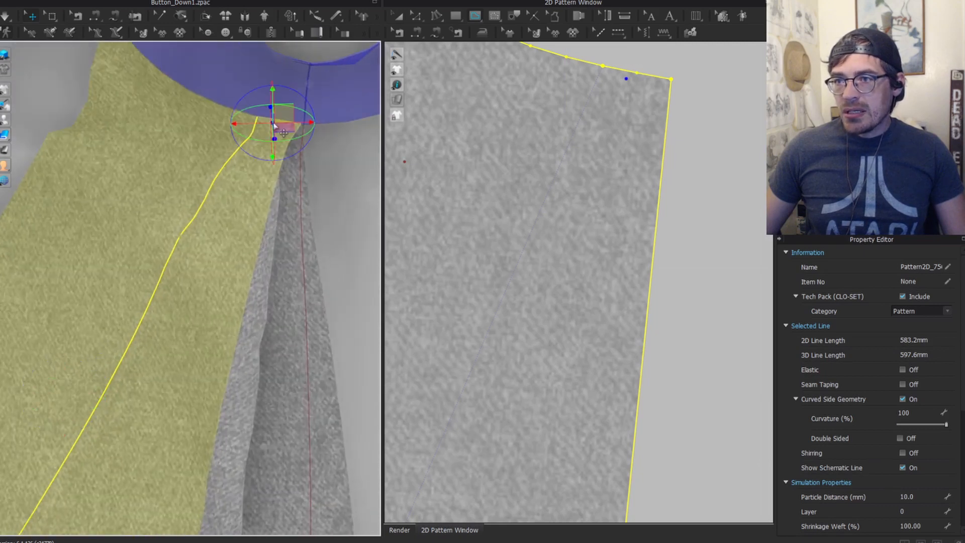
scroll(547, 338, down, 5)
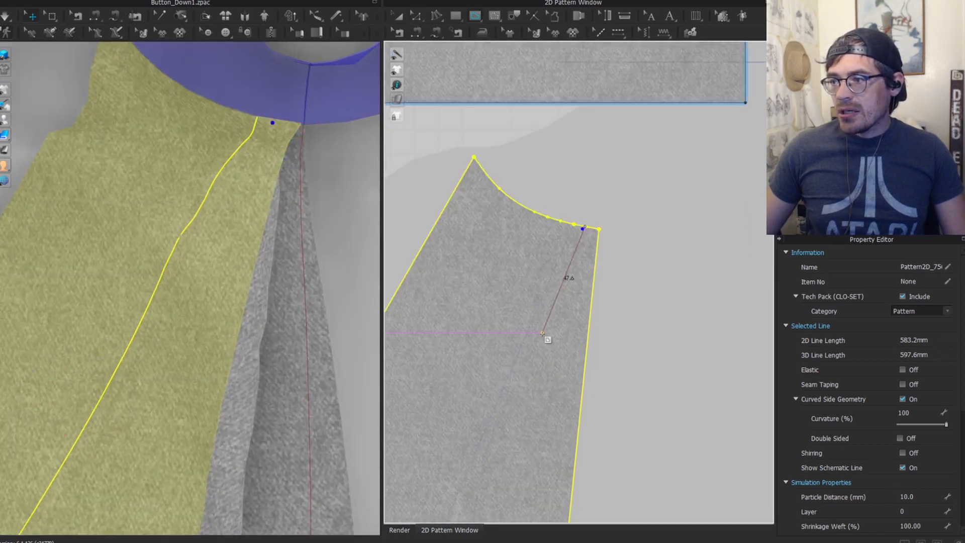
scroll(532, 352, up, 2)
click(527, 360)
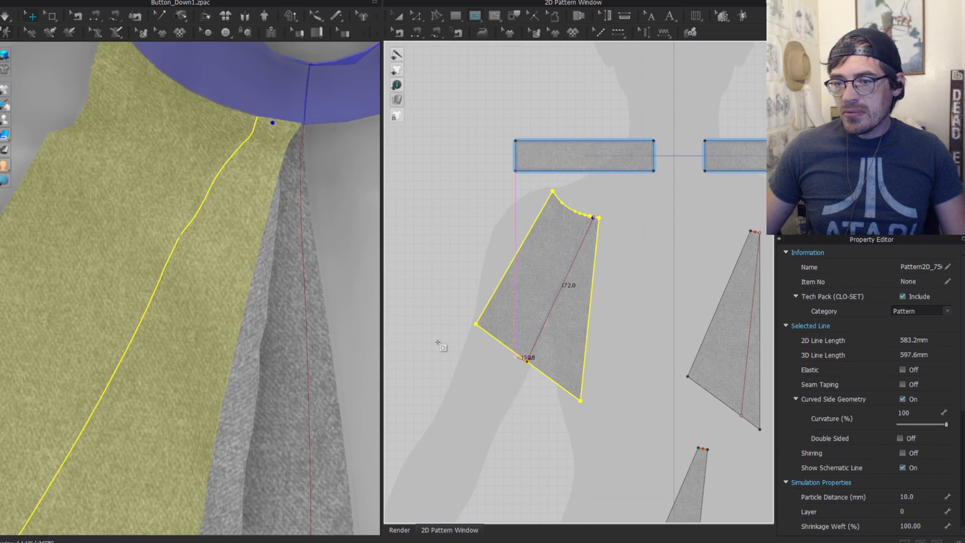
scroll(579, 352, down, 4)
key(Escape)
Step: Draw the 160 mm diagonal fold line starting at the top-right neckline point
scroll(582, 322, up, 5)
scroll(583, 263, up, 3)
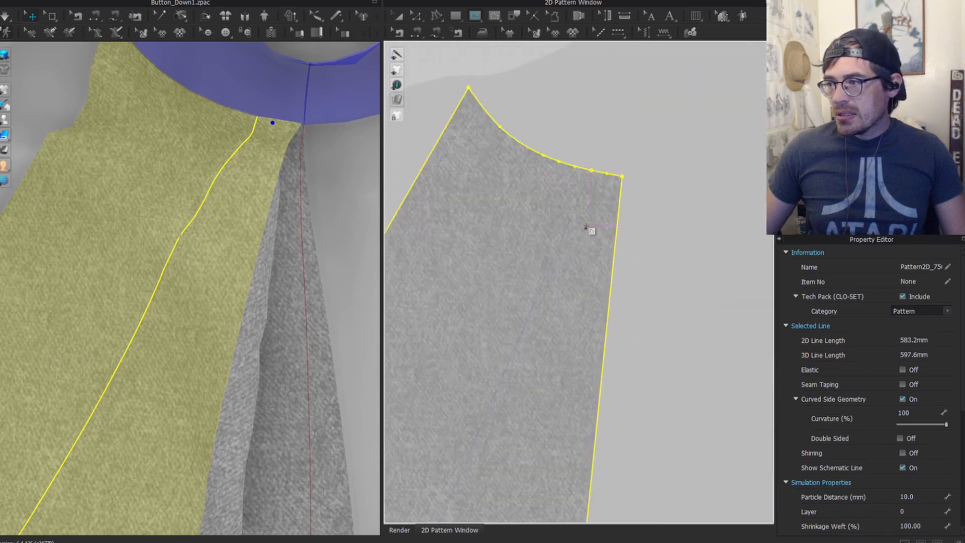
click(607, 181)
scroll(517, 377, down, 4)
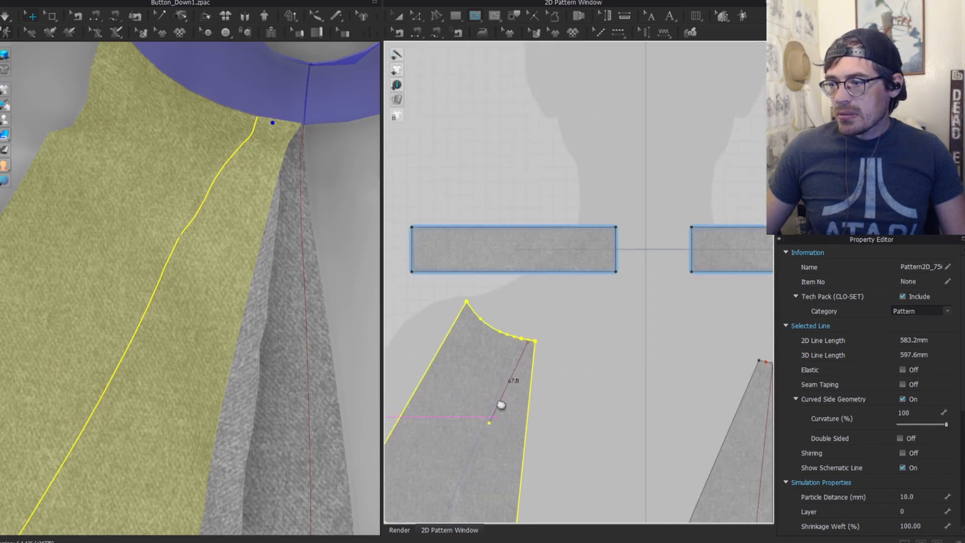
scroll(561, 305, up, 3)
key(Return)
scroll(179, 334, down, 5)
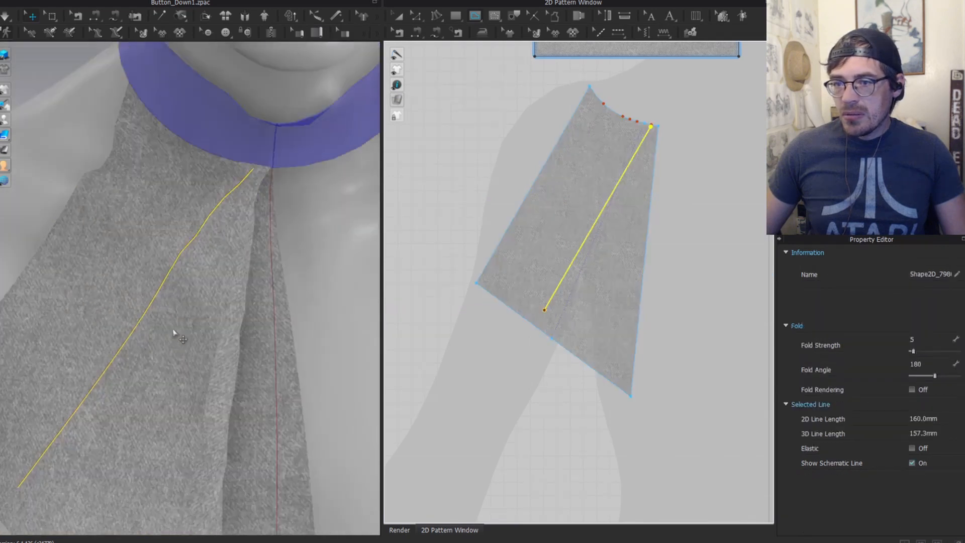
Step: Adjust the first fold line's lower end so it reaches the panel's bottom edge
right_drag(202, 349, 221, 111)
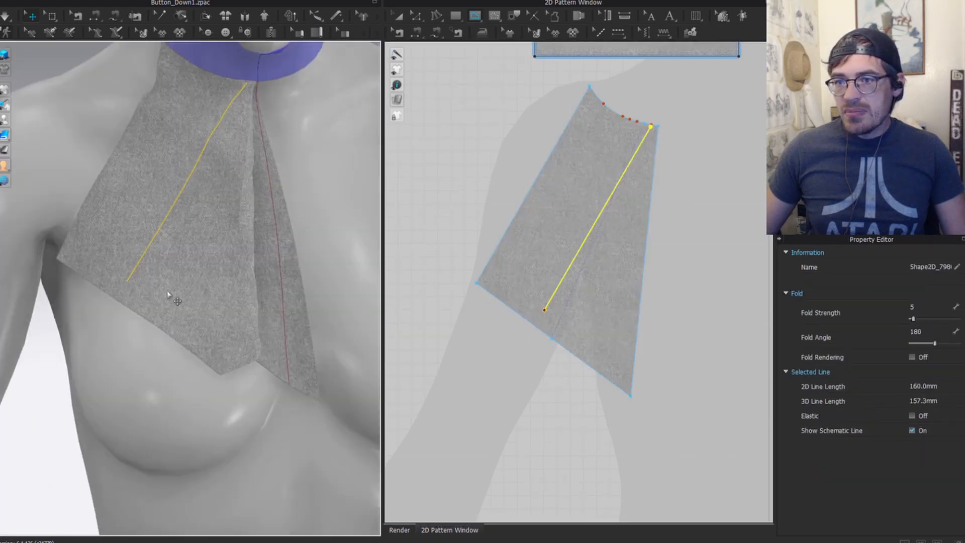
key(z)
scroll(568, 303, up, 2)
drag(534, 315, 573, 351)
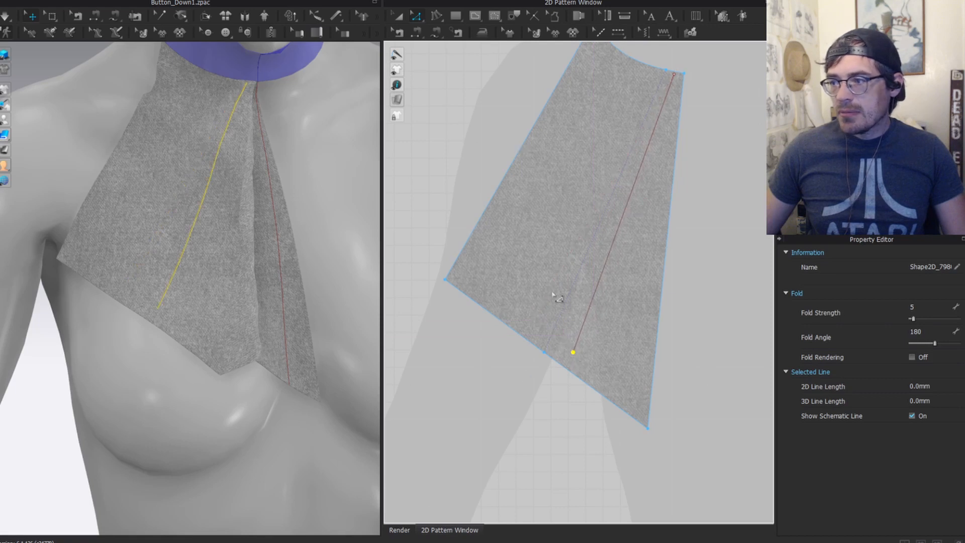
scroll(552, 295, down, 1)
click(636, 171)
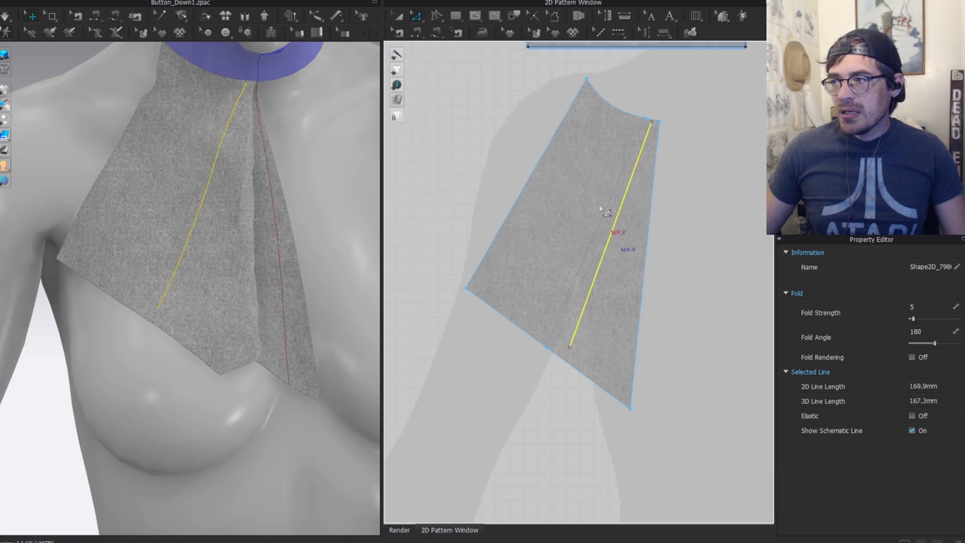
click(641, 332)
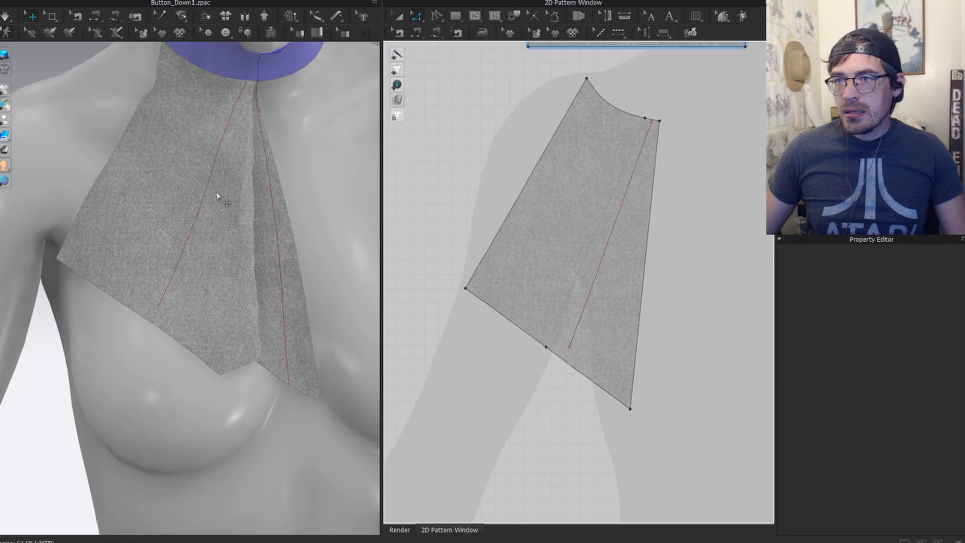
right_drag(242, 180, 236, 151)
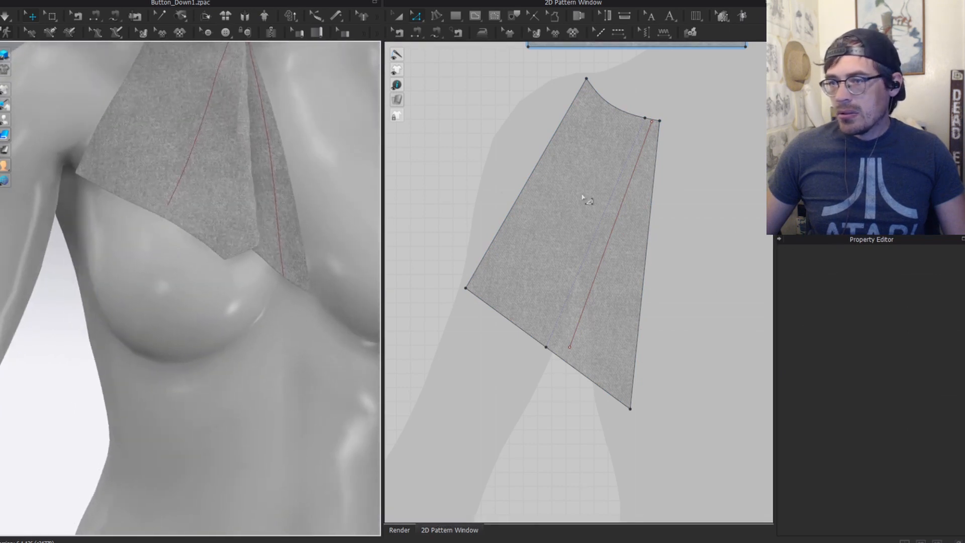
drag(569, 347, 463, 385)
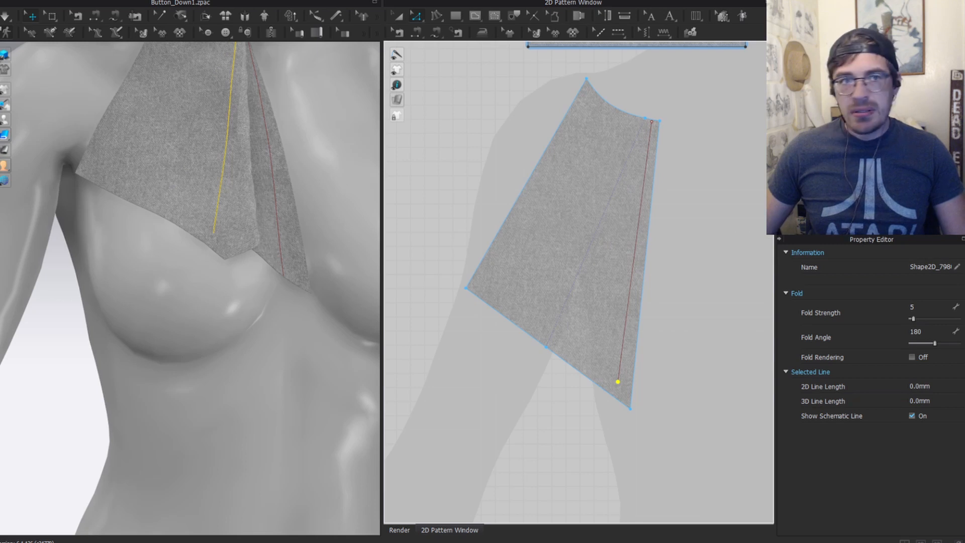
middle_drag(239, 146, 247, 364)
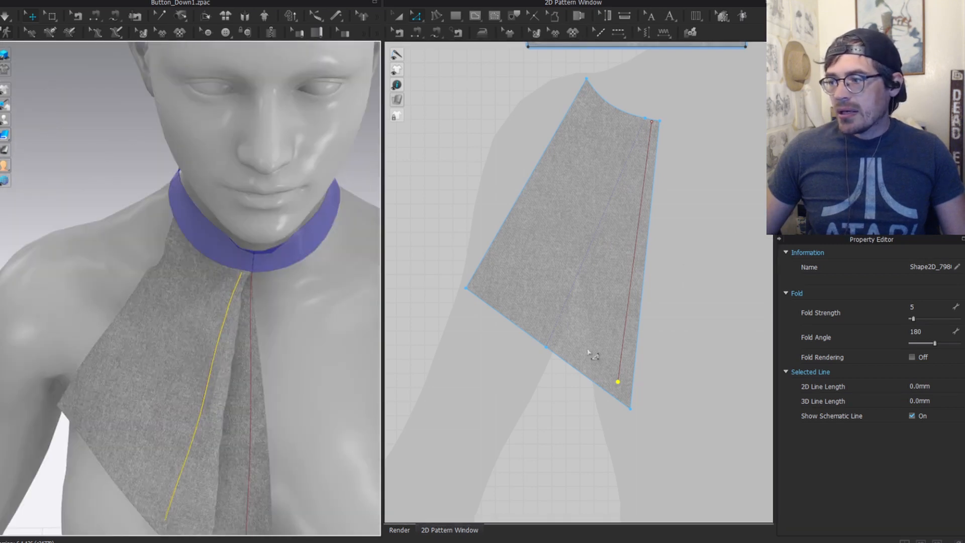
drag(597, 356, 642, 393)
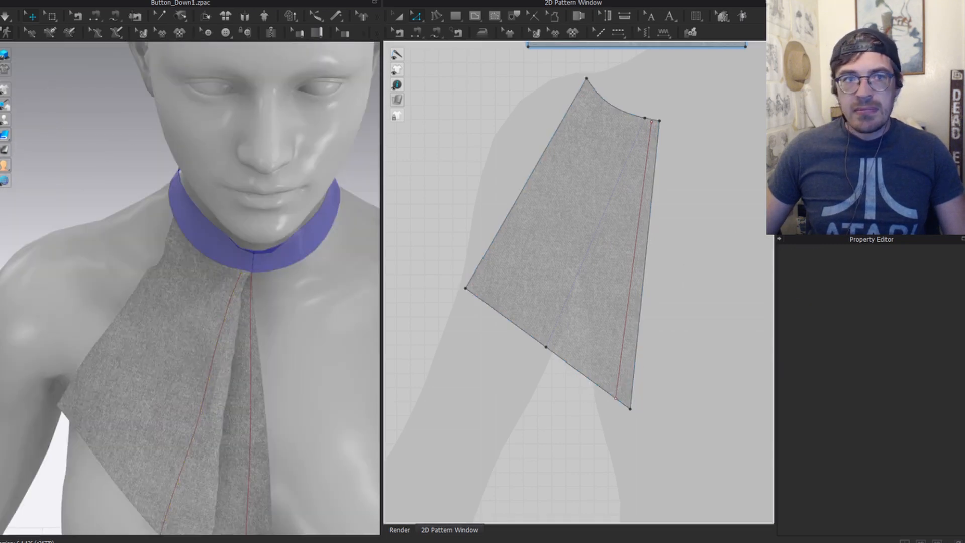
drag(446, 74, 425, 22)
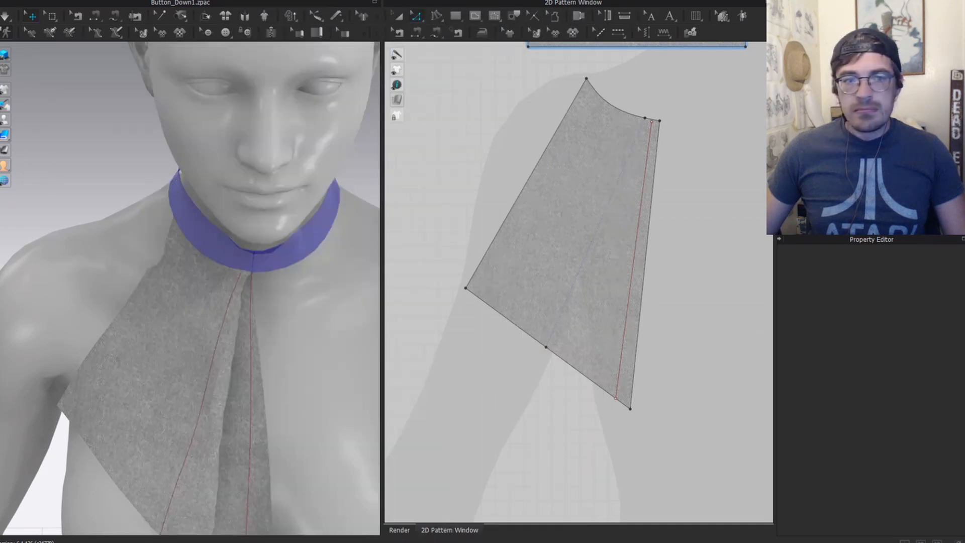
Step: Draw a second fold line from the neckline edge down to the lower edge
click(638, 231)
scroll(196, 346, up, 3)
middle_drag(196, 351, 241, 198)
scroll(632, 188, down, 3)
scroll(632, 188, up, 2)
scroll(625, 125, up, 2)
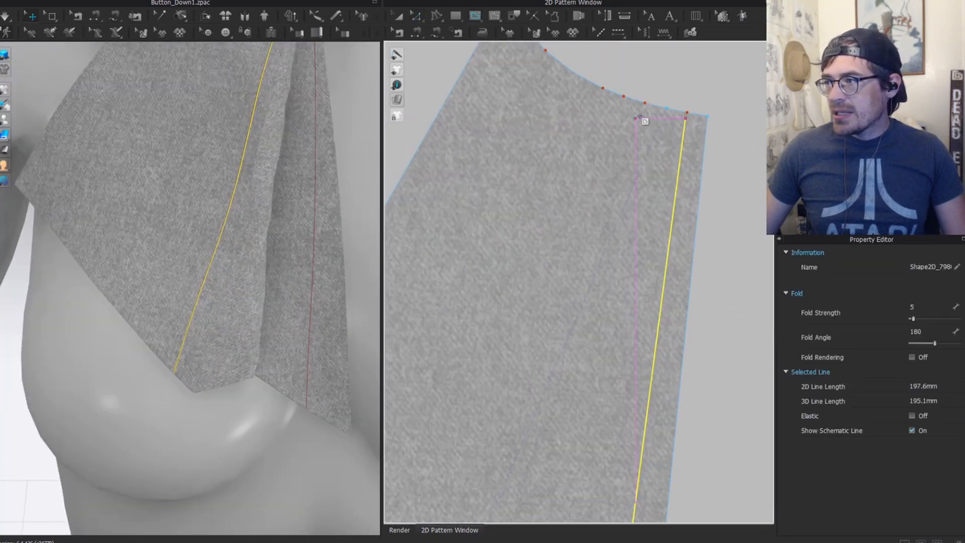
click(643, 108)
scroll(545, 370, down, 3)
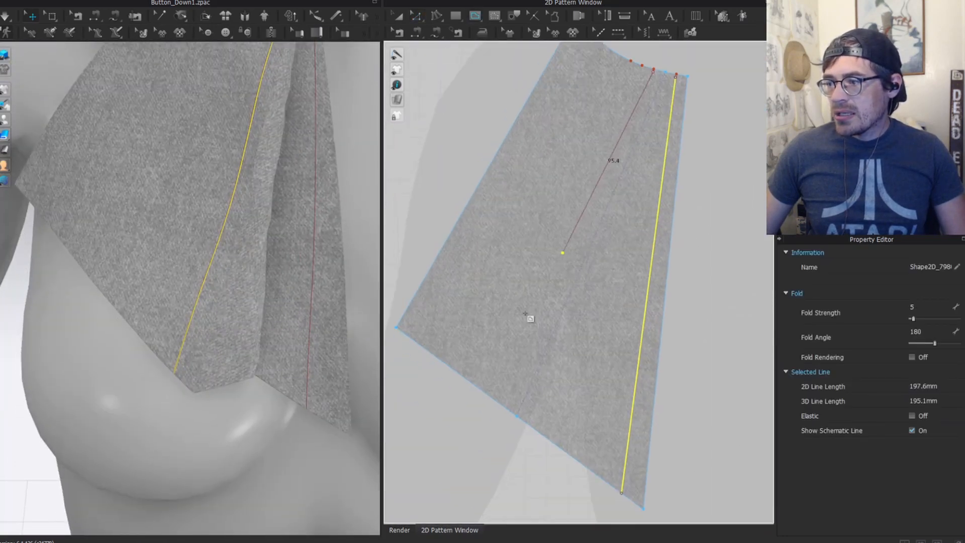
click(494, 387)
scroll(209, 246, down, 3)
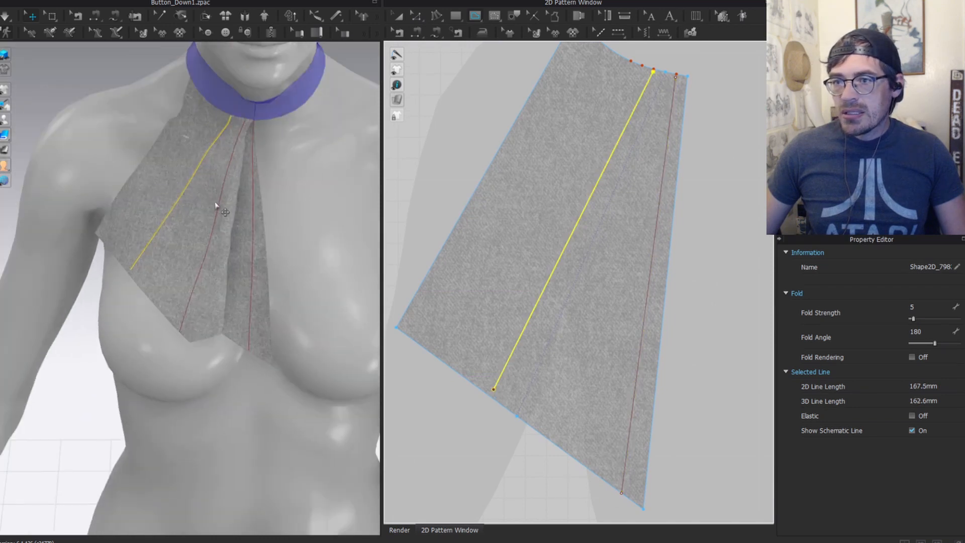
scroll(556, 349, up, 3)
scroll(541, 359, up, 2)
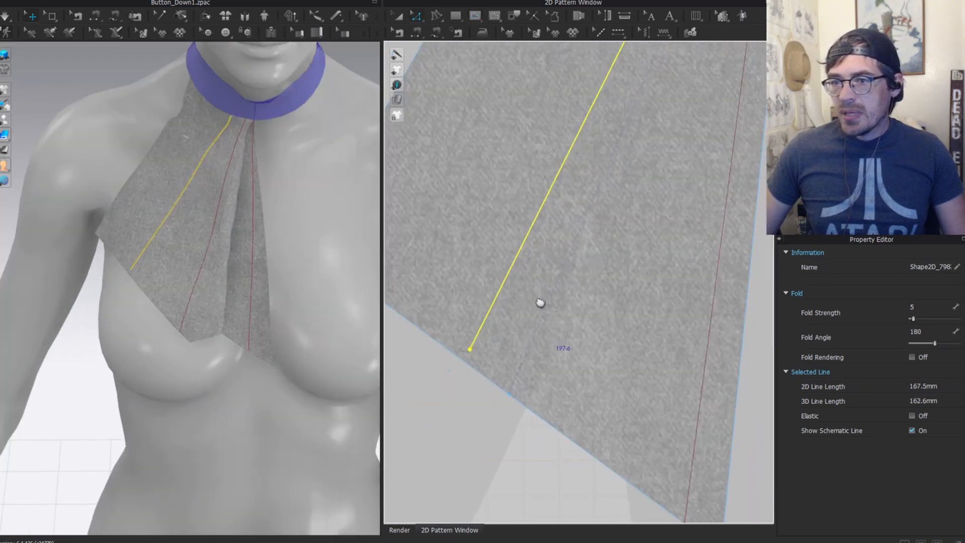
Step: Move the new line's lower end point onto the bottom edge and check the other line's end
key(z)
click(470, 345)
drag(470, 345, 462, 357)
middle_drag(552, 325, 483, 221)
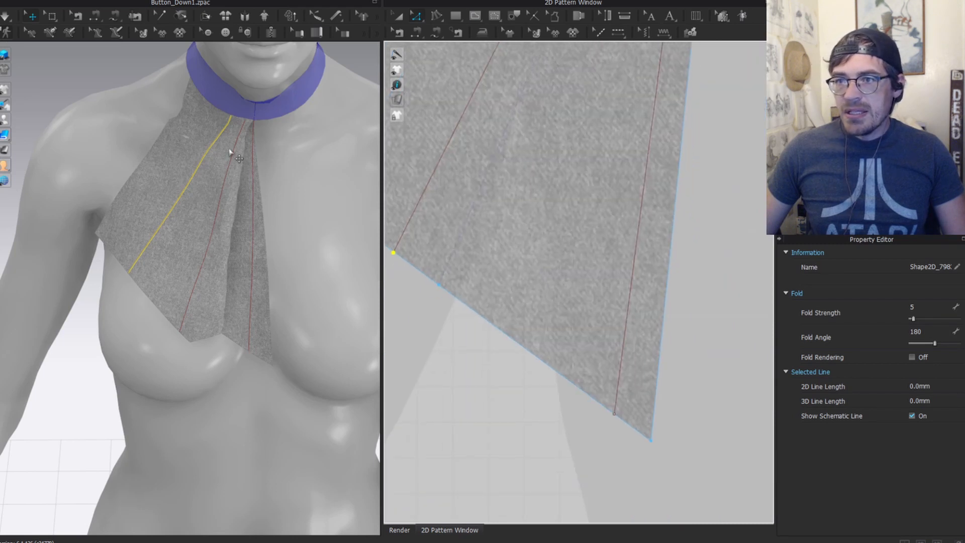
scroll(631, 287, down, 3)
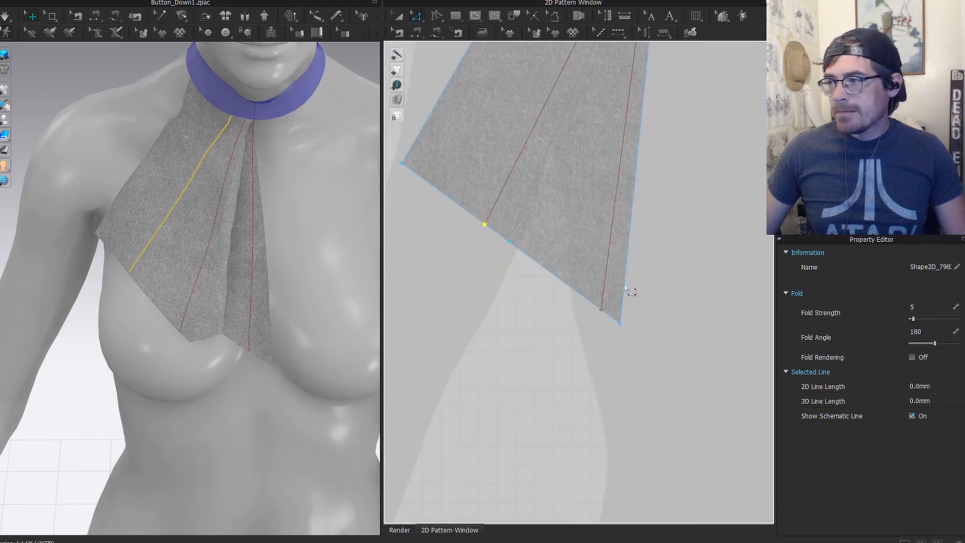
click(601, 310)
scroll(618, 170, down, 4)
middle_drag(618, 169, 563, 344)
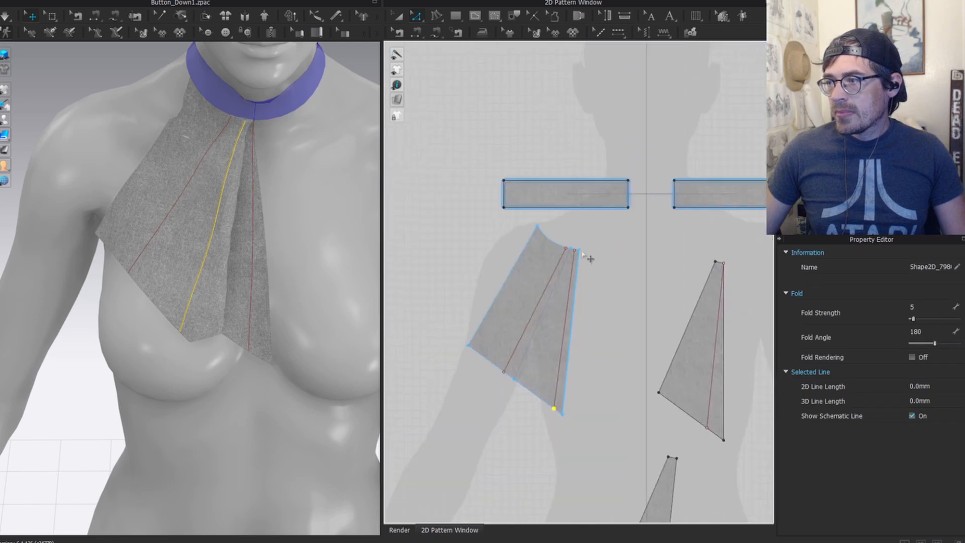
scroll(587, 255, up, 8)
Step: Select both the new and the original fold lines together
click(531, 294)
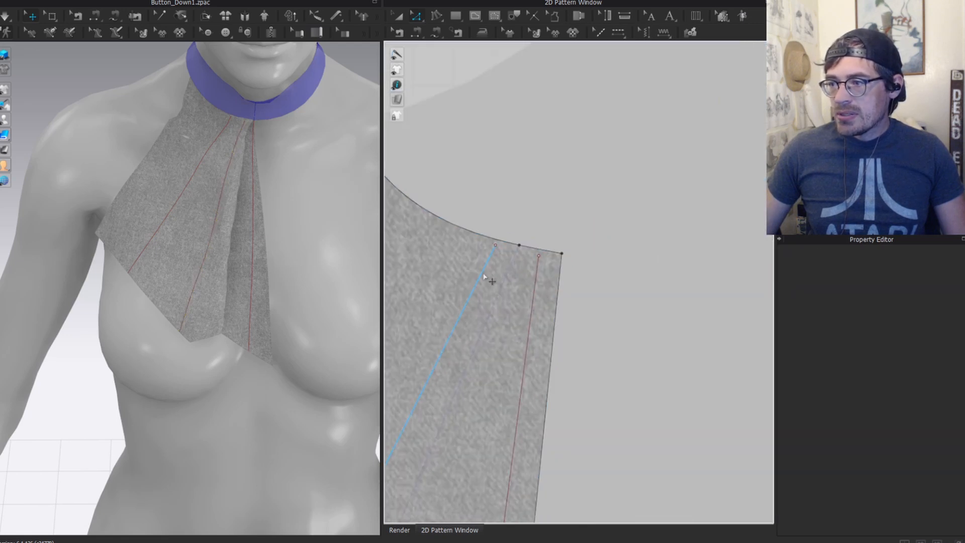
click(482, 275)
shift+click(532, 298)
scroll(514, 295, down, 4)
scroll(516, 392, down, 3)
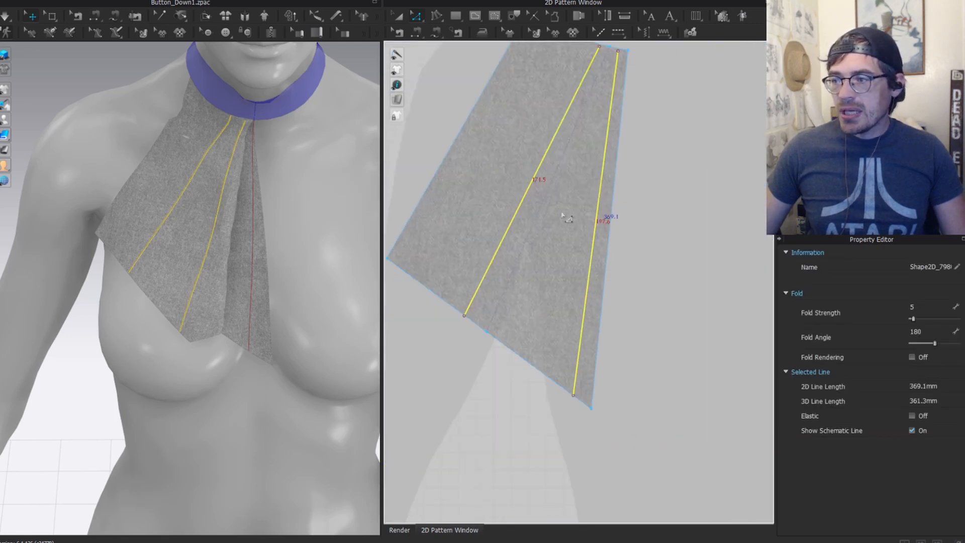
Step: Extend both fold lines to the pattern outline, adding points on the edges
right_click(583, 222)
mouse_move(683, 423)
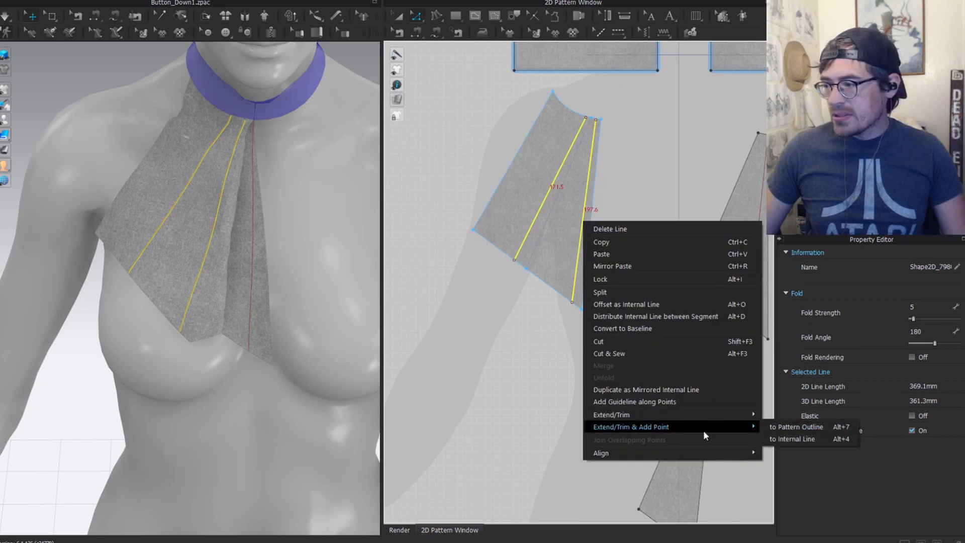
click(794, 426)
scroll(626, 151, up, 4)
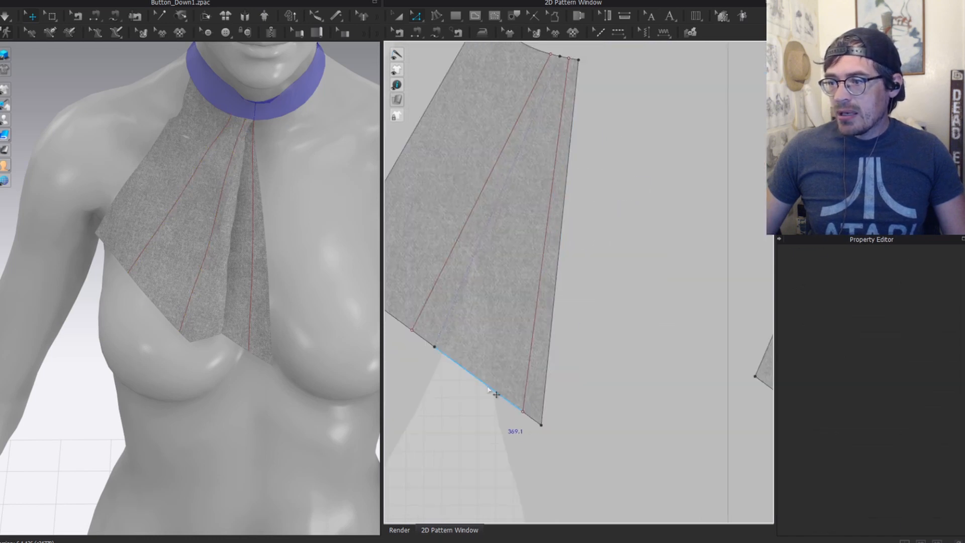
Step: Select the bottom and top edge segments between the fold lines, plus both lines
click(431, 347)
shift+click(423, 340)
shift+click(429, 298)
shift+click(536, 319)
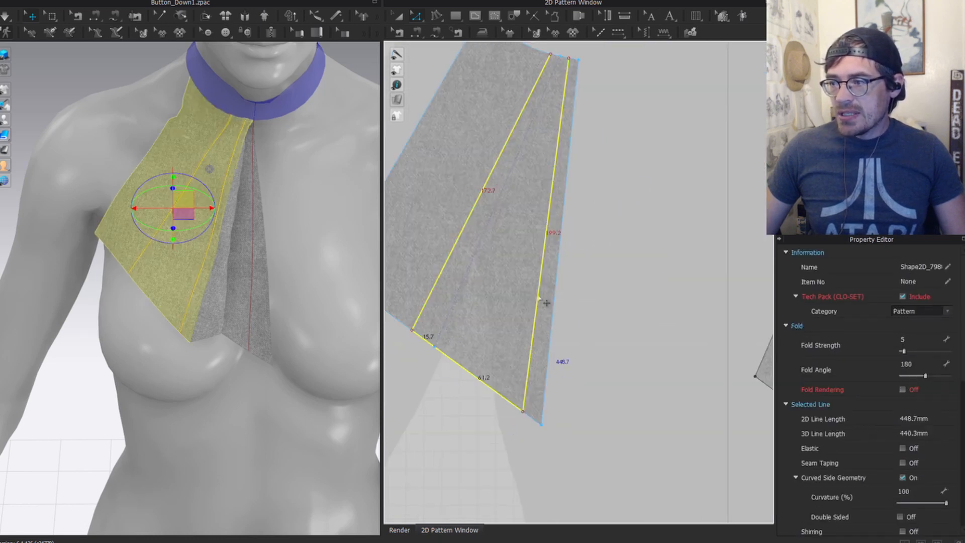
middle_drag(549, 89, 531, 225)
scroll(532, 211, up, 4)
shift+click(558, 174)
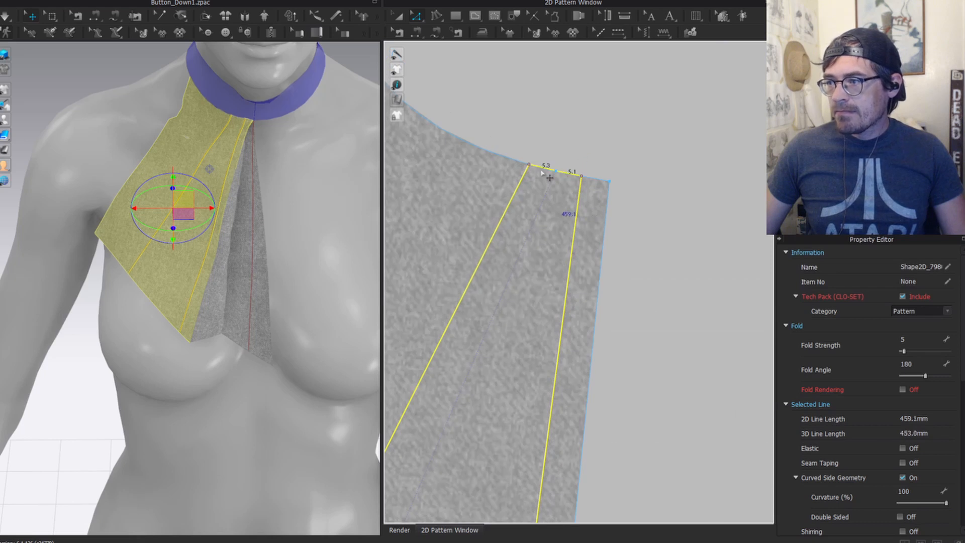
Step: Trace the selected strip into a separate pattern piece placed below the original
click(513, 16)
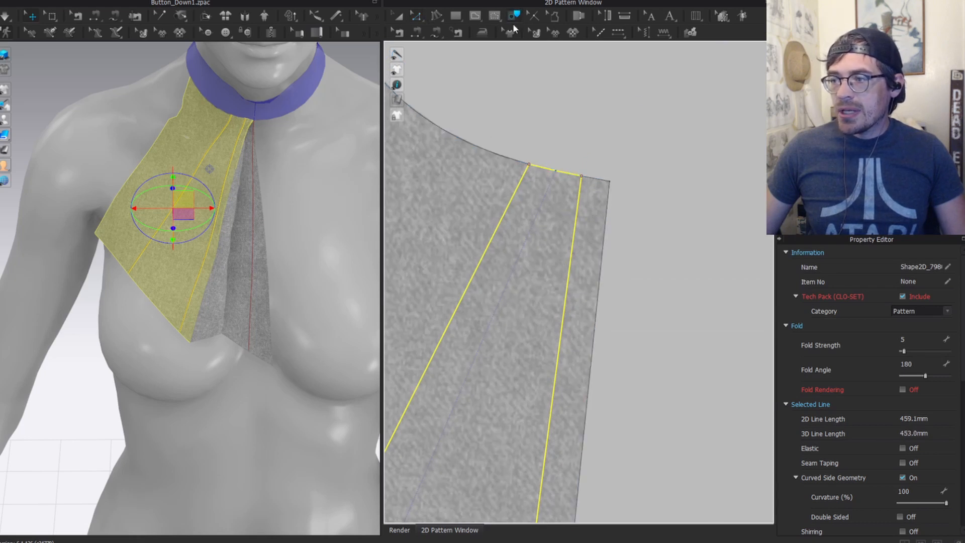
scroll(573, 321, down, 5)
right_click(573, 331)
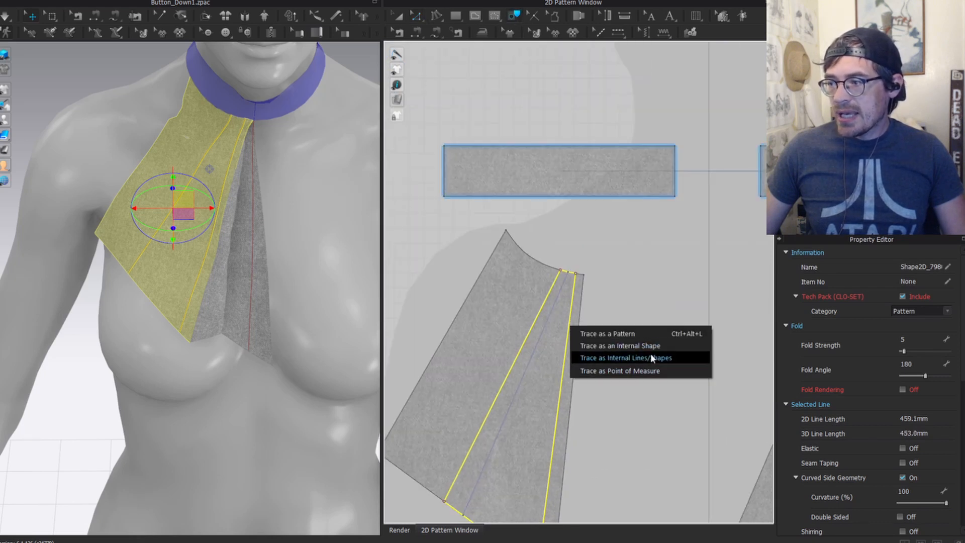
click(631, 332)
scroll(526, 333, down, 5)
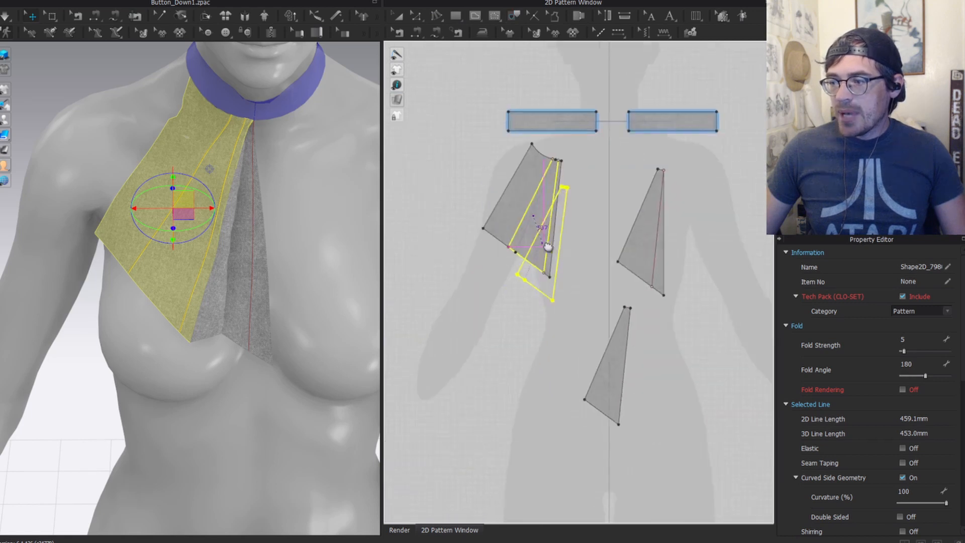
click(493, 344)
scroll(540, 330, up, 3)
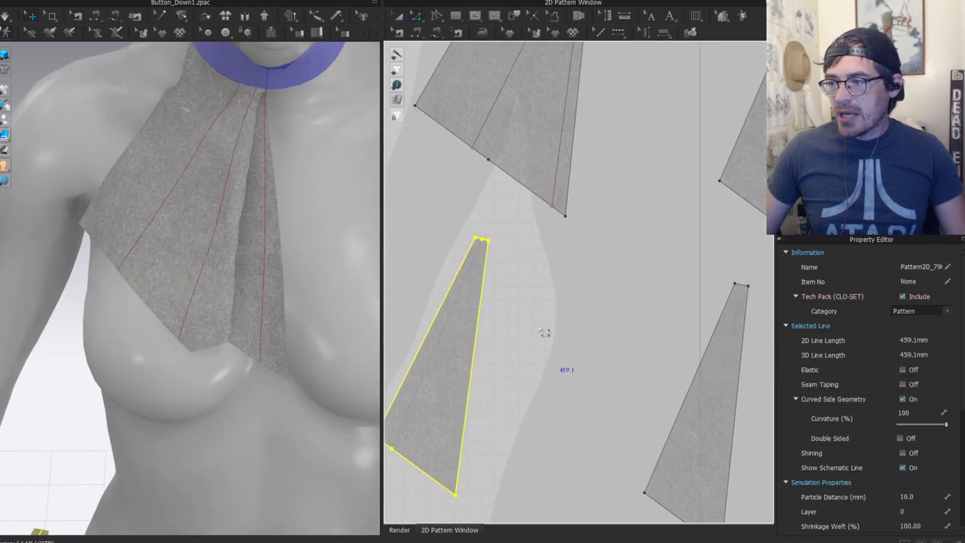
Step: Sew the traced piece's left and right edges to the first and second fold lines
key(n)
scroll(538, 324, down, 3)
click(498, 302)
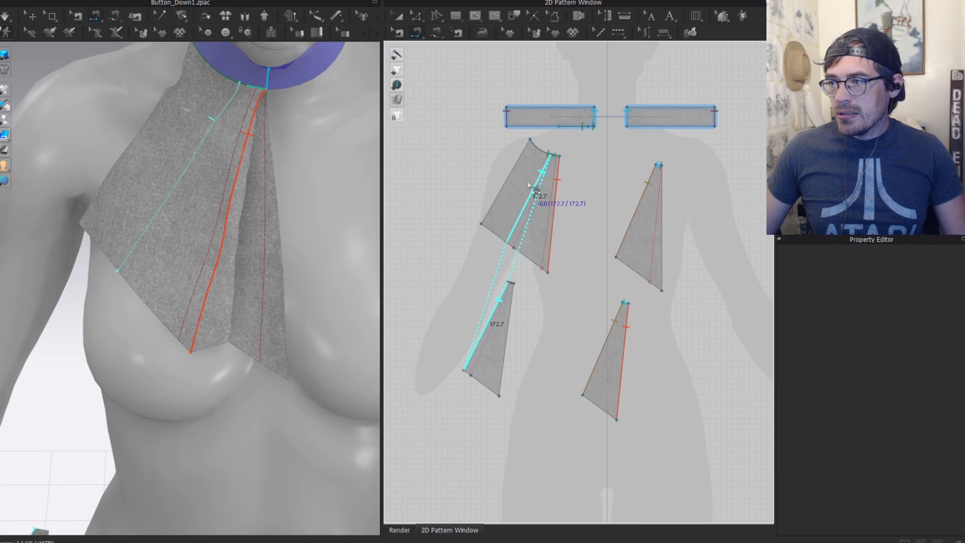
click(540, 177)
click(511, 308)
scroll(557, 197, up, 3)
scroll(557, 197, up, 3)
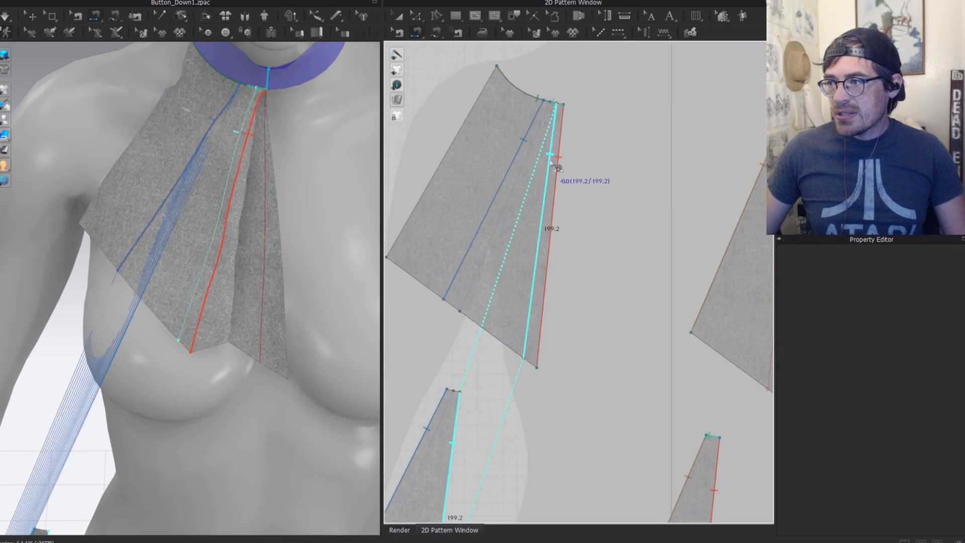
click(550, 159)
Step: Select the traced piece and simulate the drape
key(a)
click(446, 439)
scroll(452, 262, down, 3)
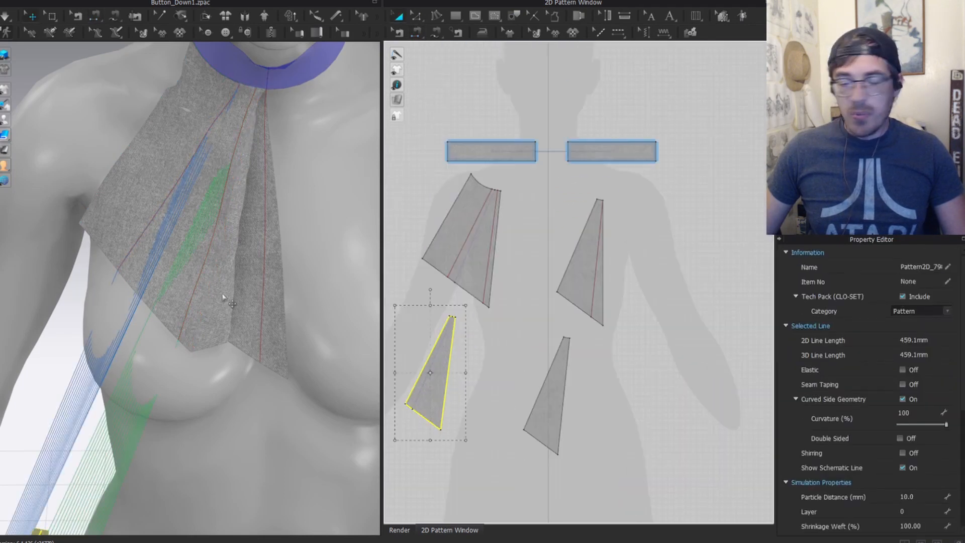
scroll(532, 320, down, 3)
middle_drag(531, 323, 555, 291)
key(space)
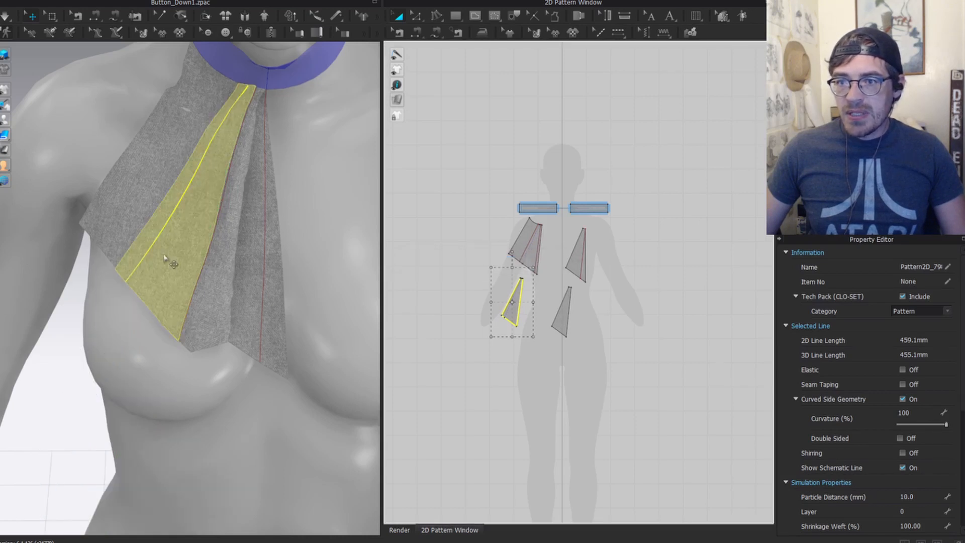
Step: Make a layered copy of the traced piece and place it below
scroll(532, 291, up, 2)
right_click(483, 321)
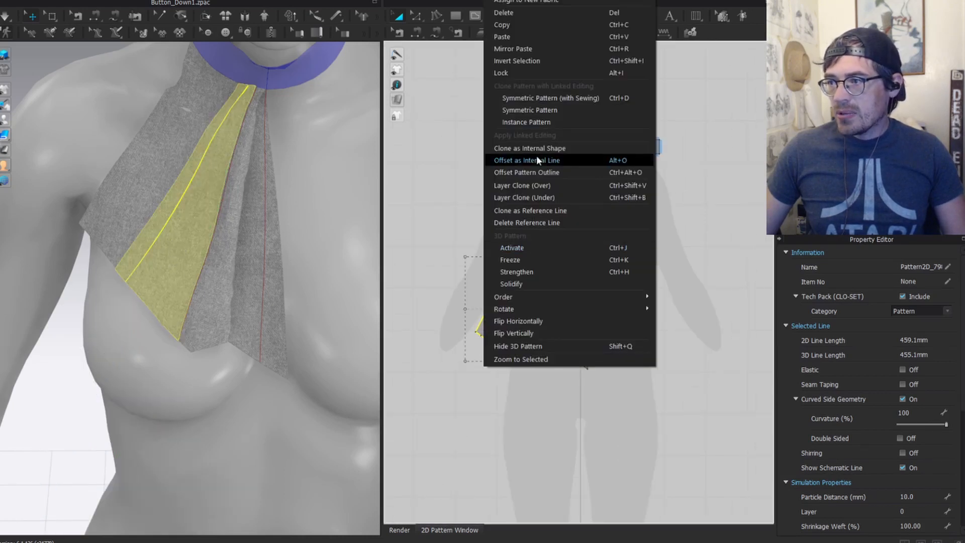
click(544, 184)
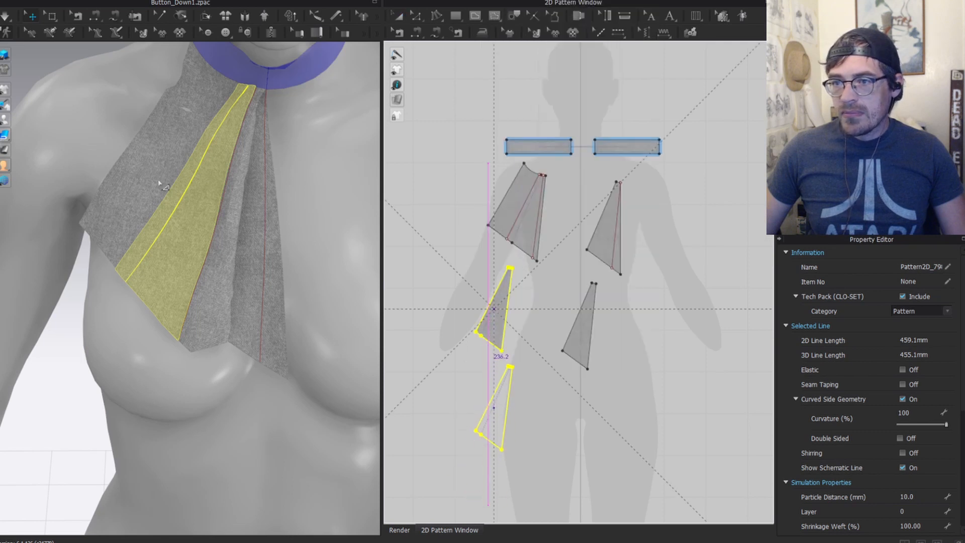
right_drag(161, 225, 178, 171)
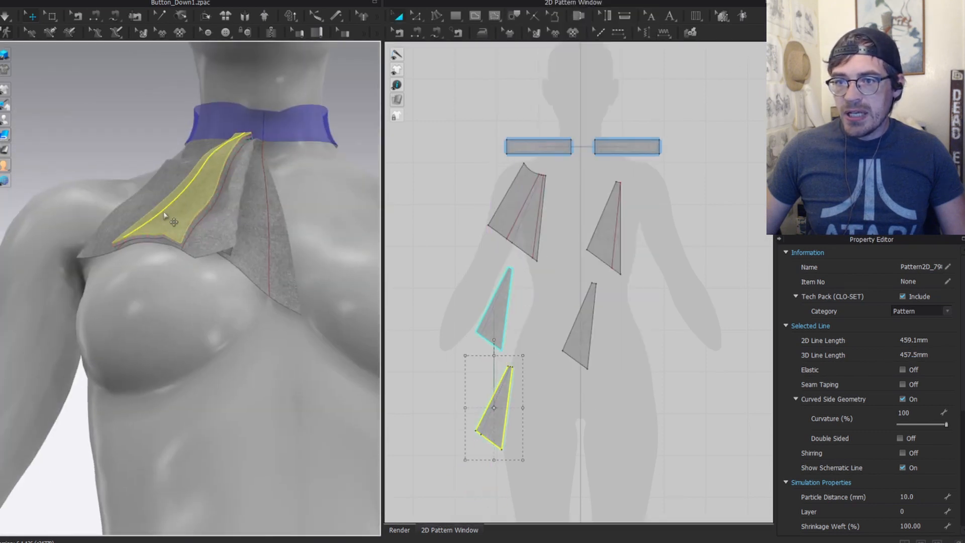
Step: Unlink the copied pieces and delete the lower piece's seam, the green seam and the blue seam pair
key(z)
right_click(500, 391)
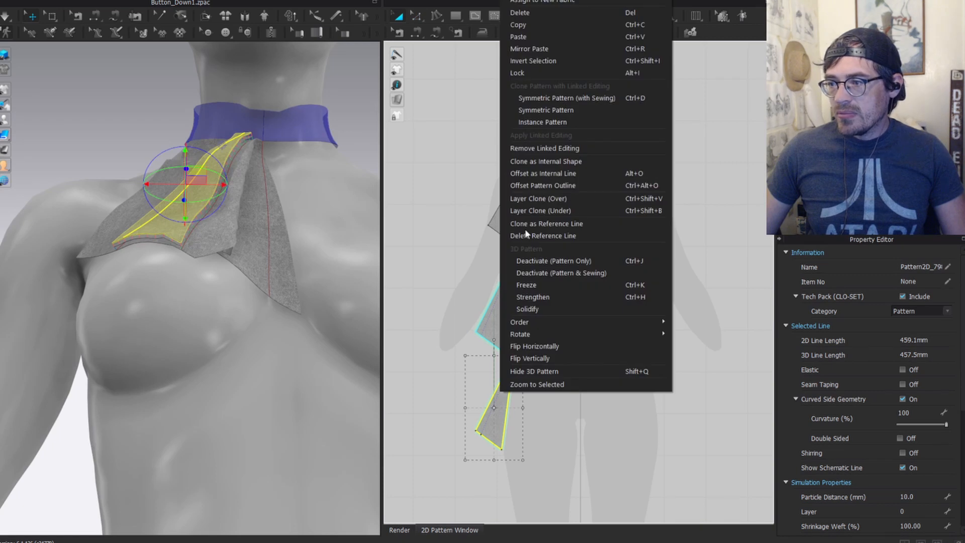
click(533, 149)
click(501, 407)
key(Delete)
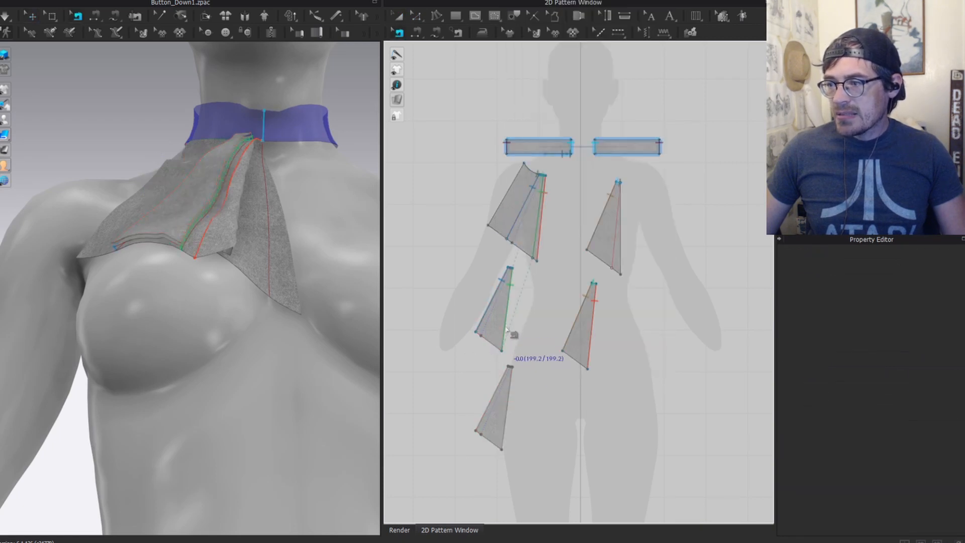
click(508, 329)
key(Delete)
click(488, 318)
key(Delete)
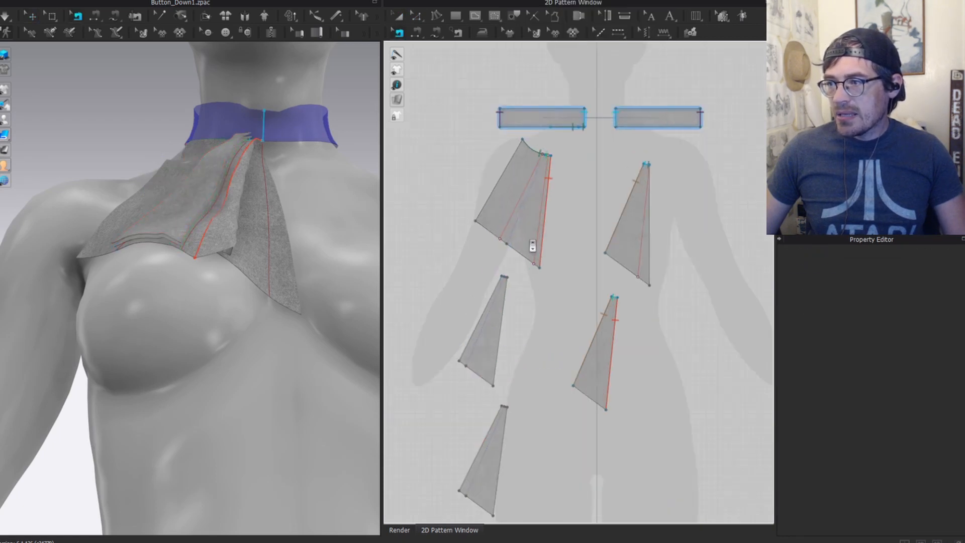
Step: Split the piece along the first fold line and move the split-off strip left
scroll(532, 243, up, 5)
click(523, 159)
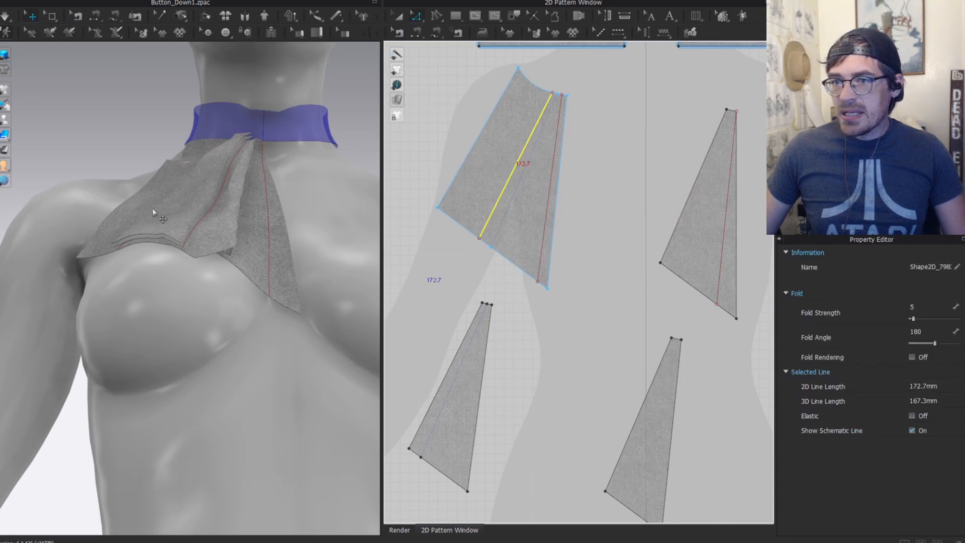
scroll(171, 216, up, 3)
right_drag(172, 216, 197, 195)
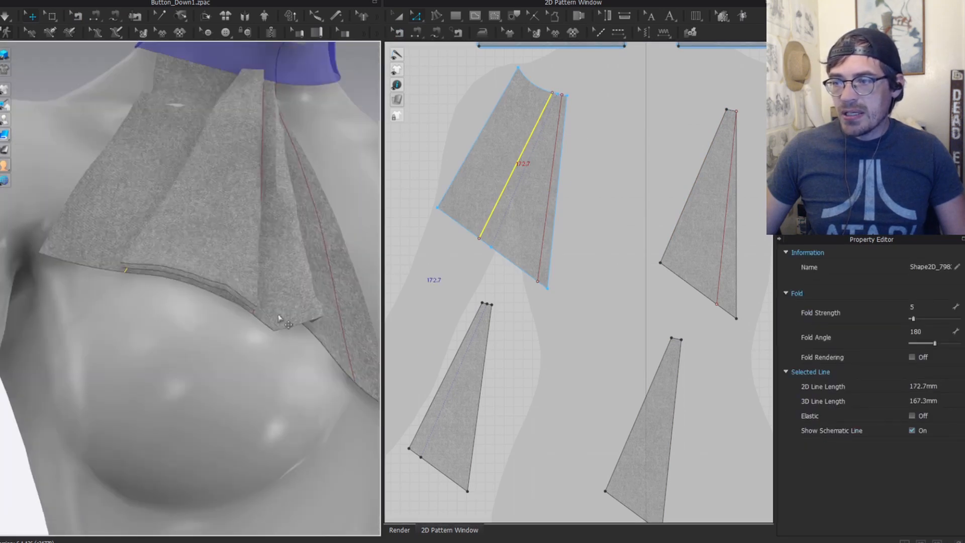
right_click(523, 152)
click(543, 196)
key(a)
drag(498, 154, 441, 142)
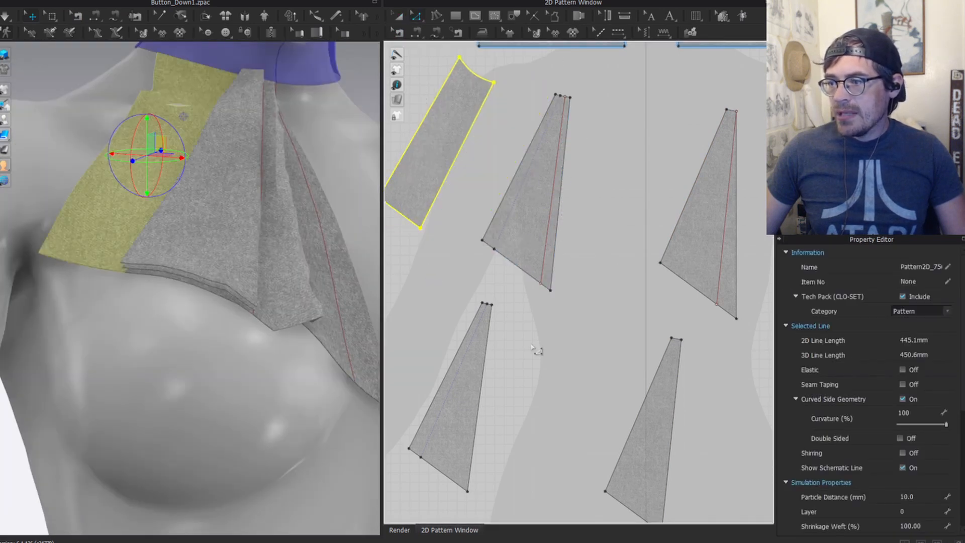
click(533, 347)
scroll(511, 361, down, 4)
middle_drag(520, 369, 516, 283)
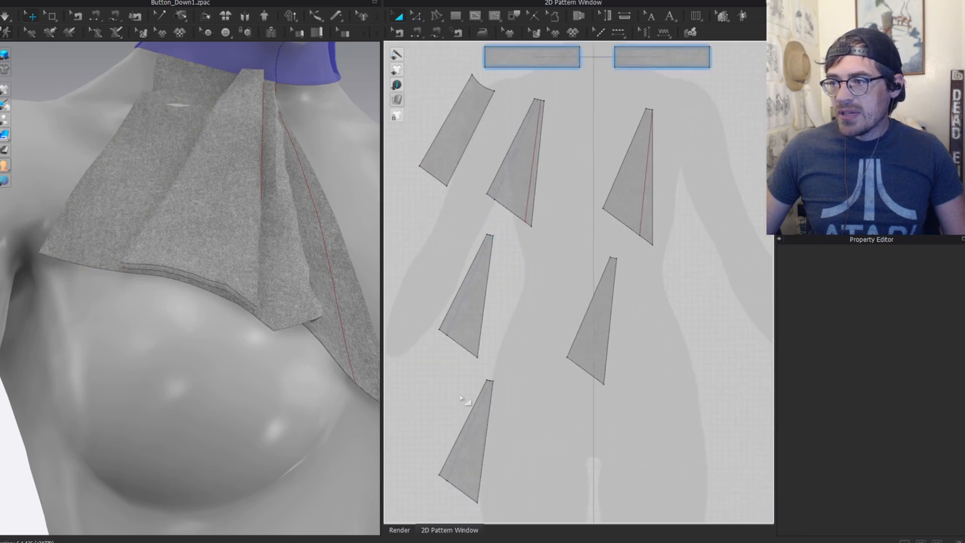
Step: Sew the top-left, bottom and middle pieces together edge to edge with three seams
key(n)
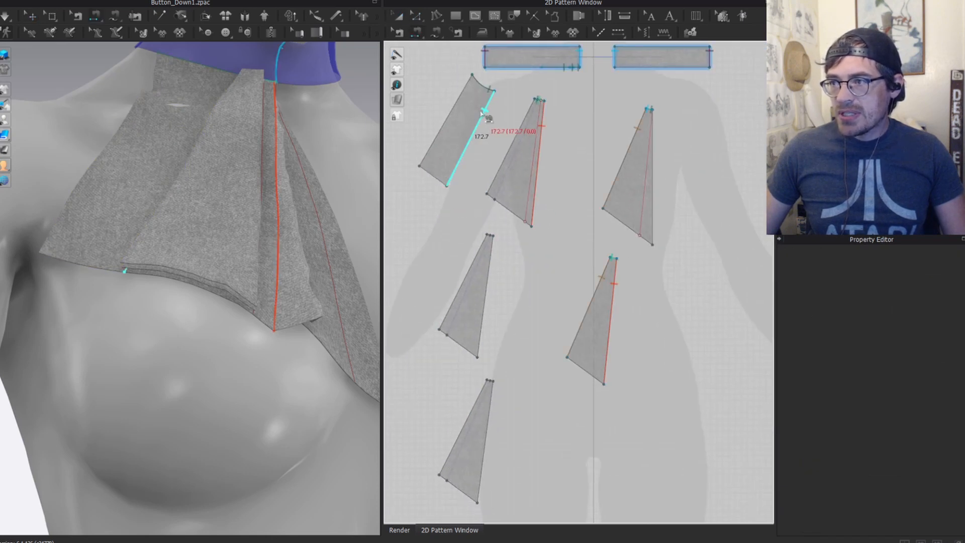
click(483, 113)
click(475, 409)
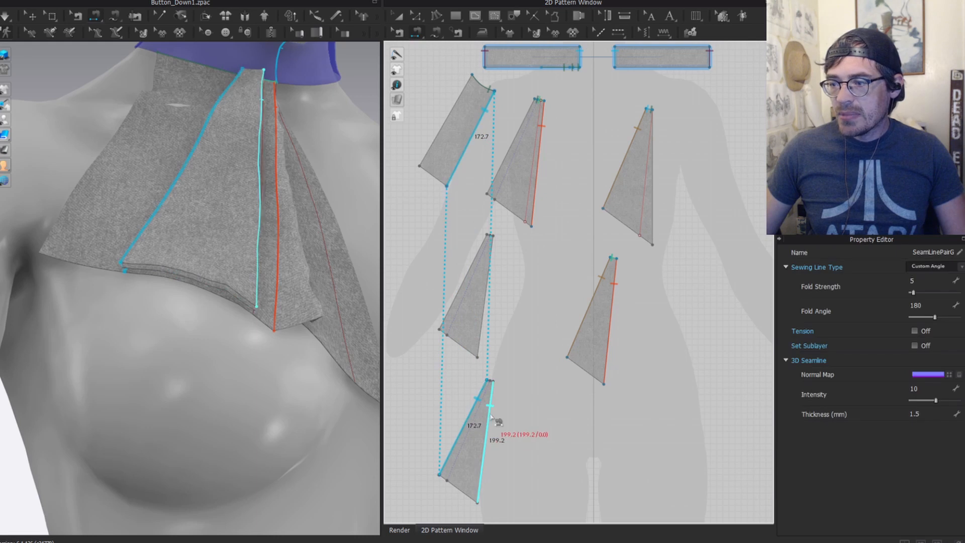
click(485, 432)
click(492, 279)
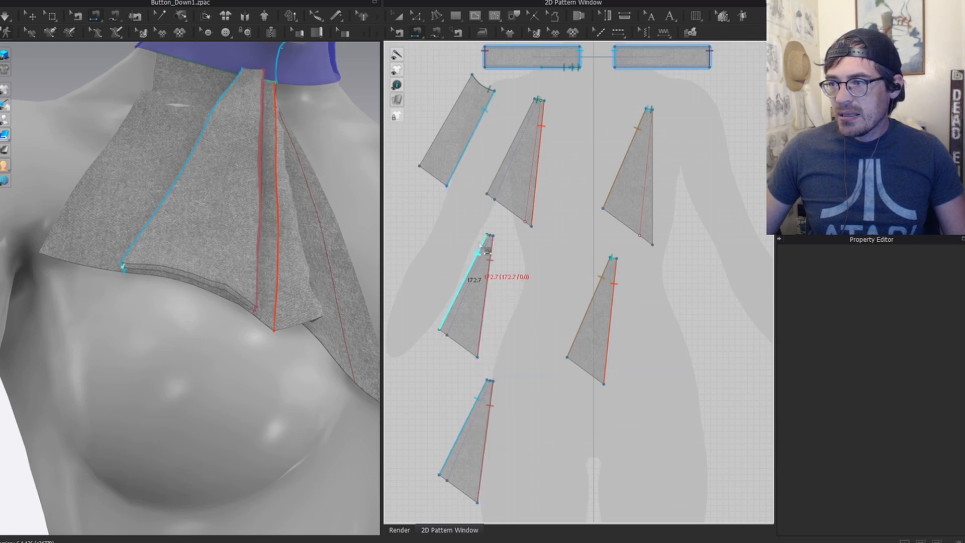
click(467, 278)
click(484, 115)
Step: Simulate the fabric drape and orbit around the jabot to inspect the folds below the collar
key(q)
scroll(289, 214, down, 3)
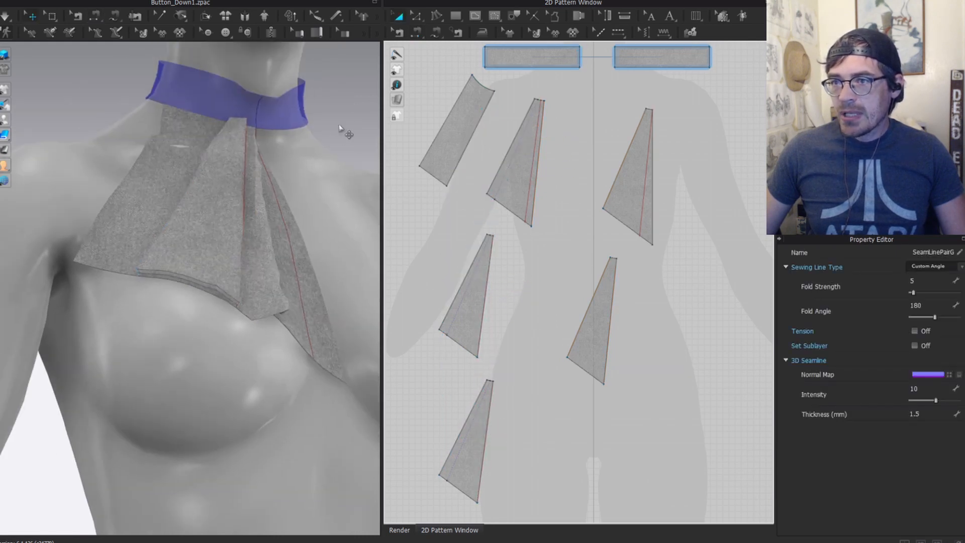
right_drag(297, 146, 195, 136)
key(space)
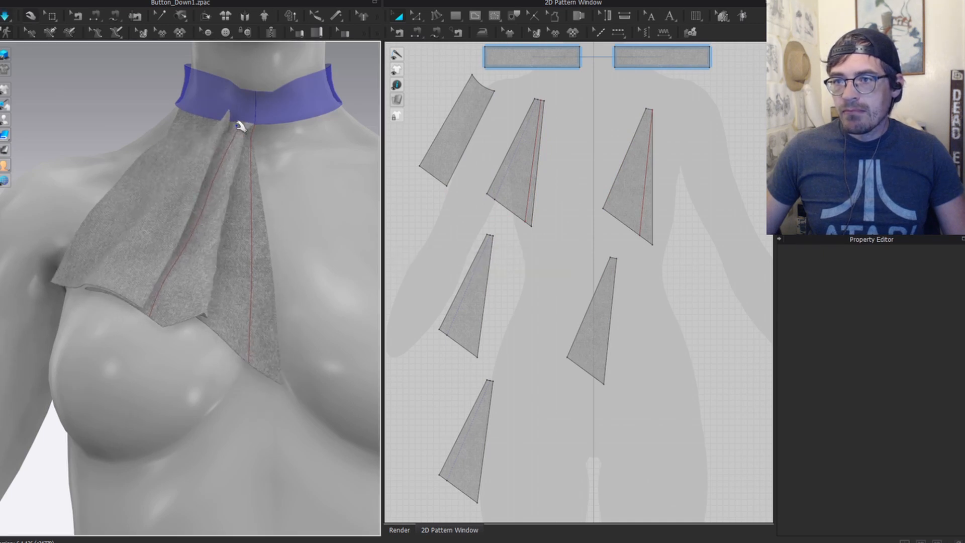
scroll(157, 201, up, 3)
right_drag(157, 201, 211, 236)
scroll(256, 153, up, 2)
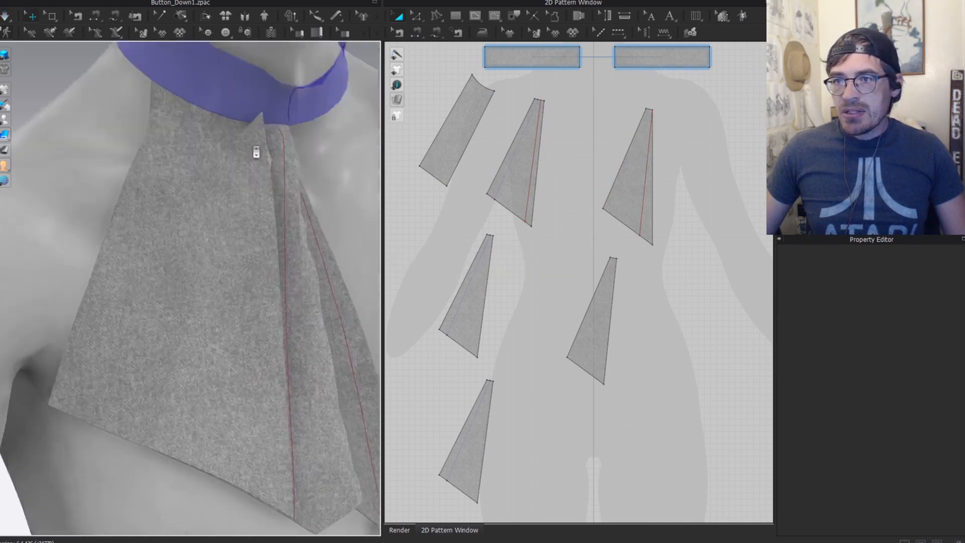
right_drag(256, 153, 216, 80)
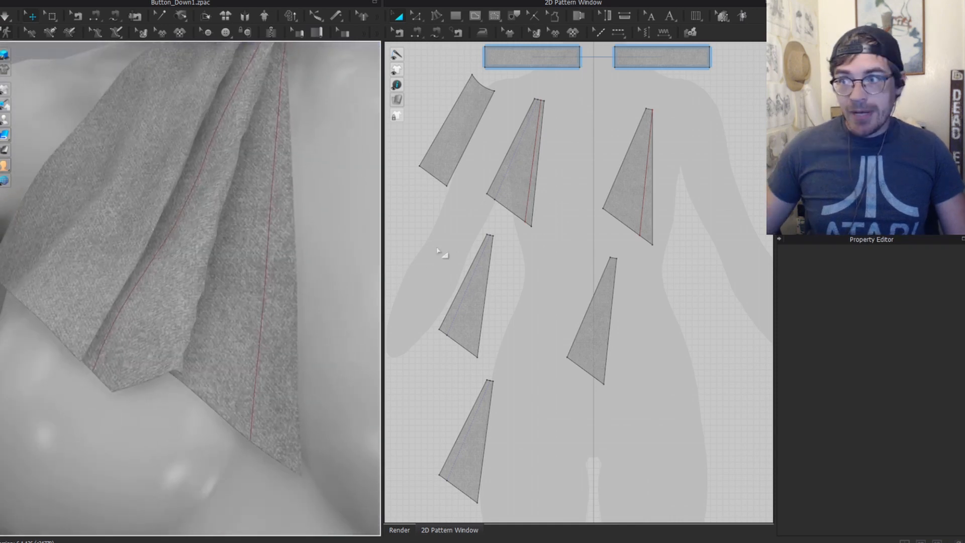
scroll(226, 149, down, 3)
scroll(226, 149, up, 3)
middle_drag(265, 94, 224, 161)
key(m)
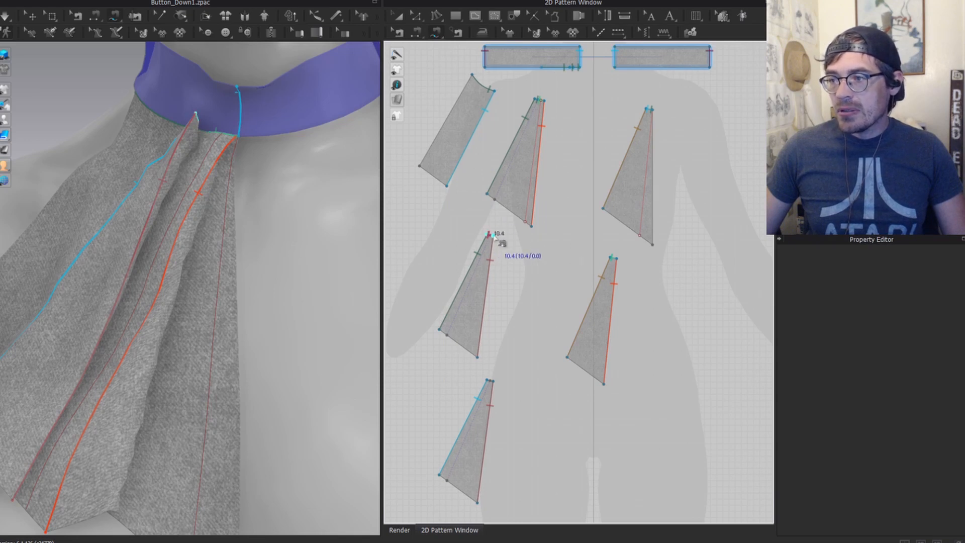
Step: Free-sew the first 10.4 top-edge seam pair and set its line type to Turned
scroll(539, 102, up, 5)
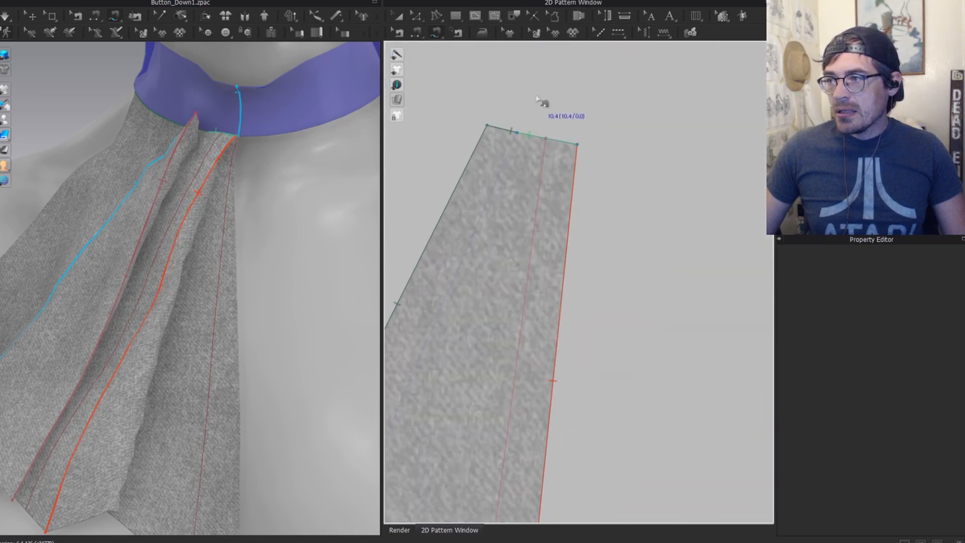
click(488, 126)
click(546, 139)
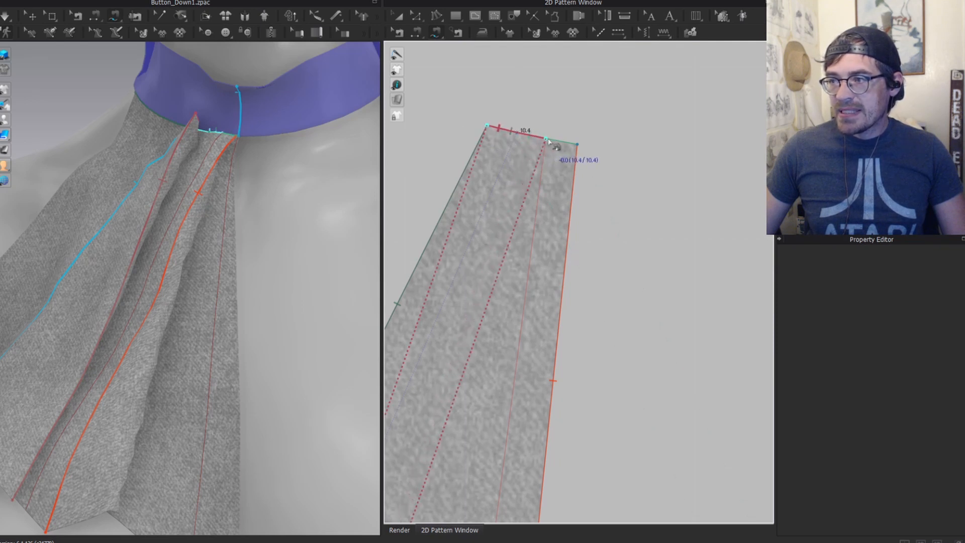
click(549, 142)
scroll(497, 249, down, 5)
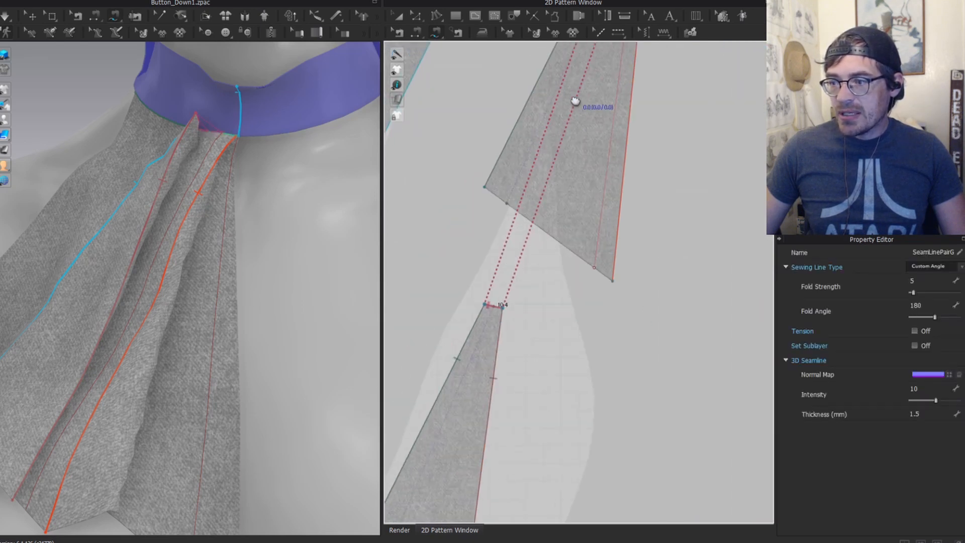
click(961, 268)
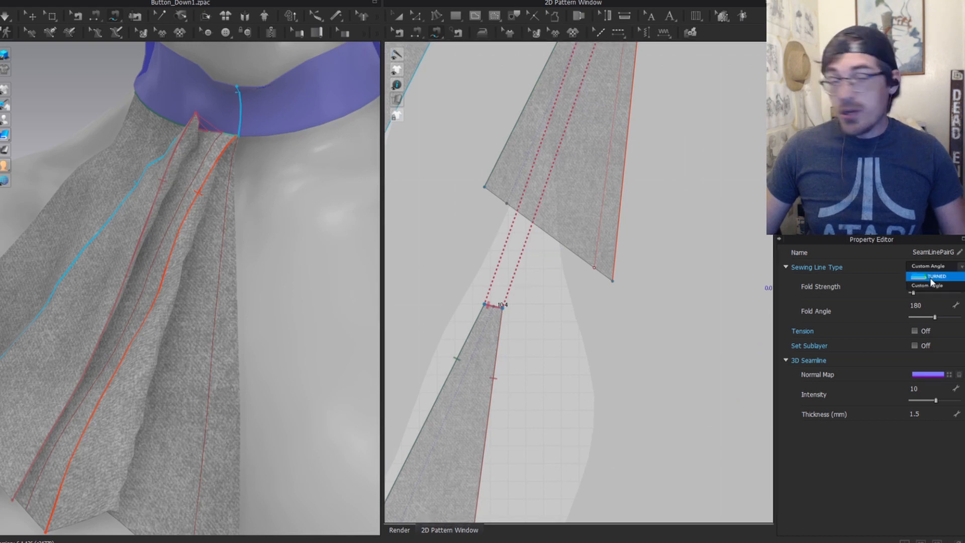
click(924, 286)
Step: Sew the lower wedge's top edge to the upper piece's top edge, also as a Turned seam
scroll(594, 297, down, 5)
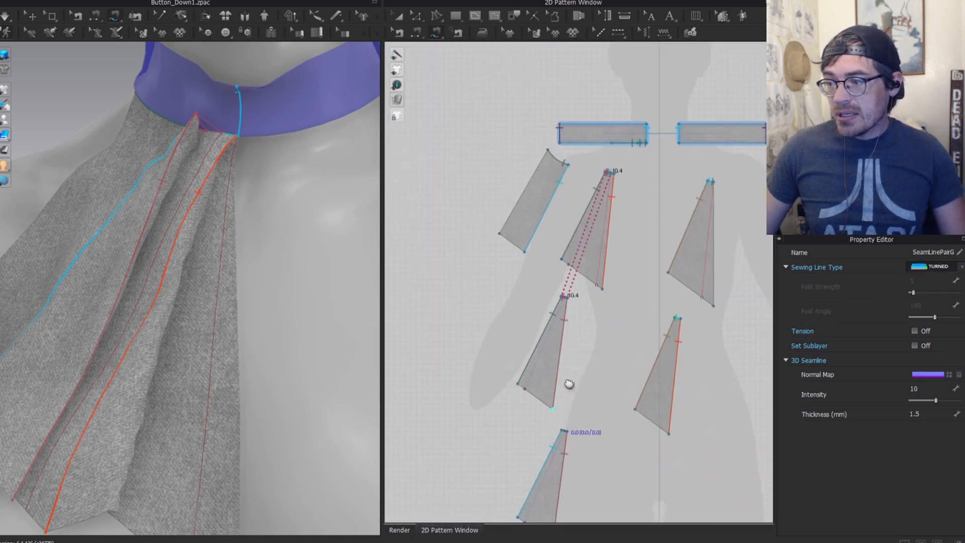
middle_drag(569, 386, 575, 322)
scroll(558, 226, up, 1)
click(573, 236)
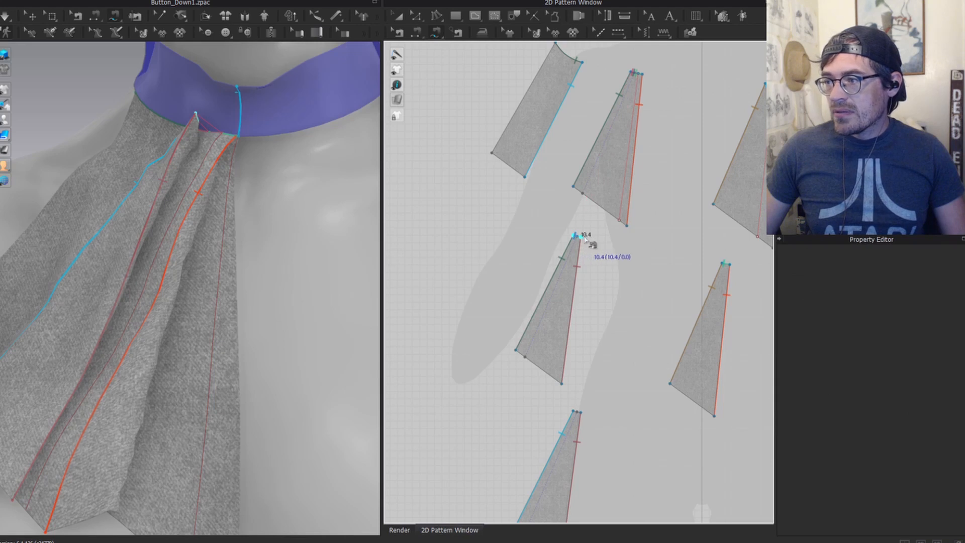
scroll(585, 238, up, 3)
click(591, 227)
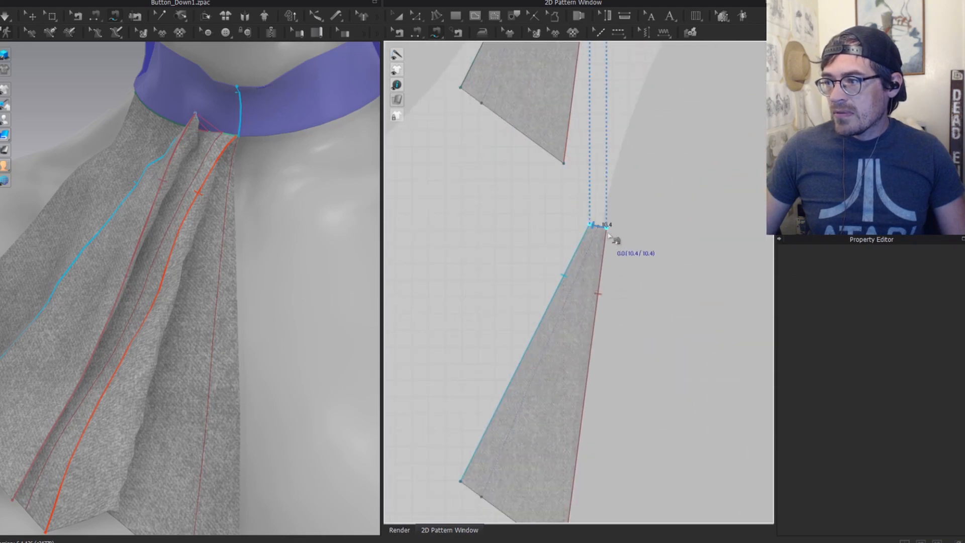
click(947, 267)
click(929, 277)
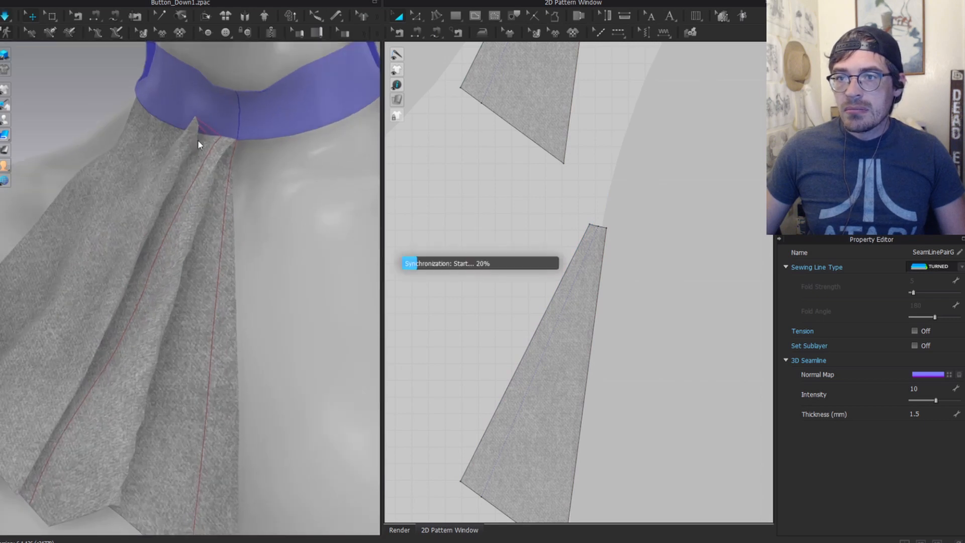
scroll(232, 121, down, 5)
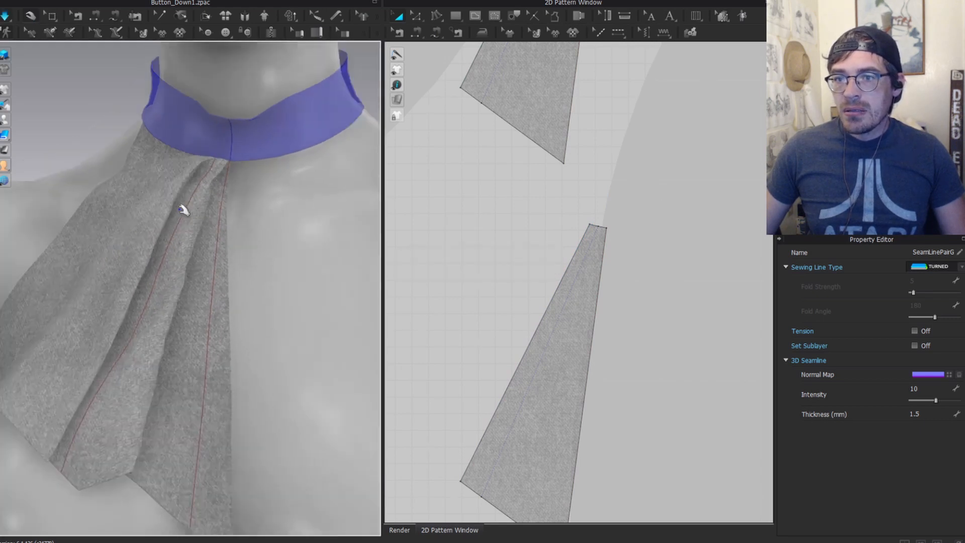
Step: Inspect the draped jabot's edges, pieces and seam lines while orbiting to the front view
click(238, 236)
right_drag(239, 237, 226, 198)
click(175, 252)
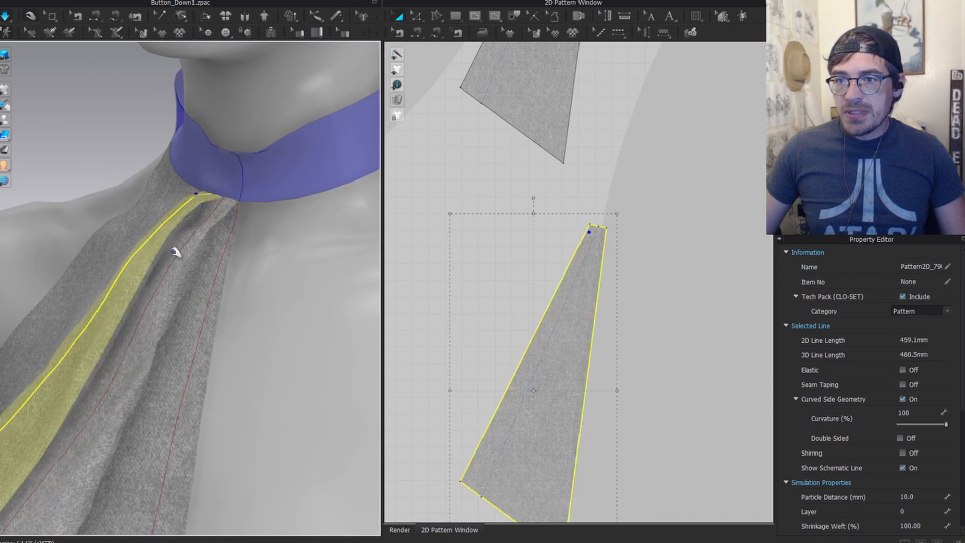
click(213, 217)
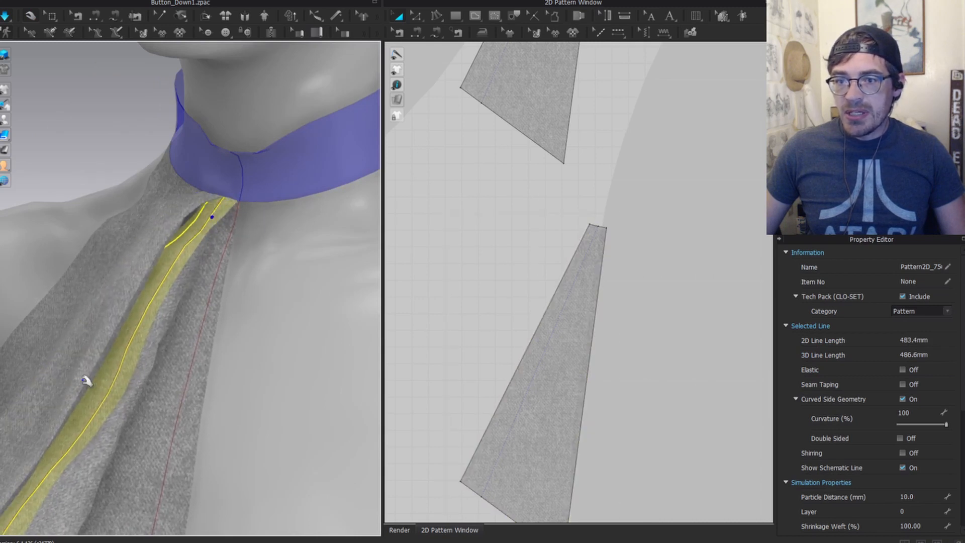
right_drag(87, 380, 276, 271)
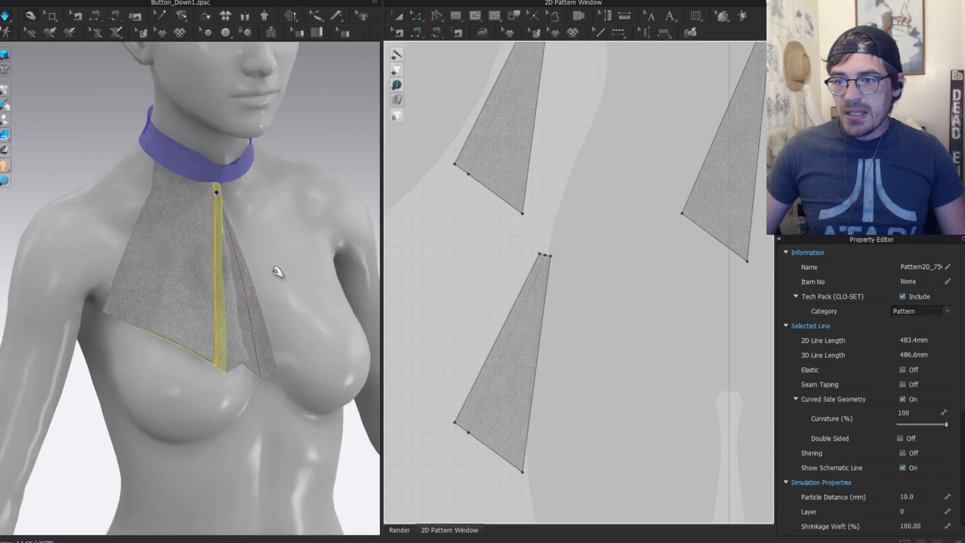
scroll(271, 259, down, 2)
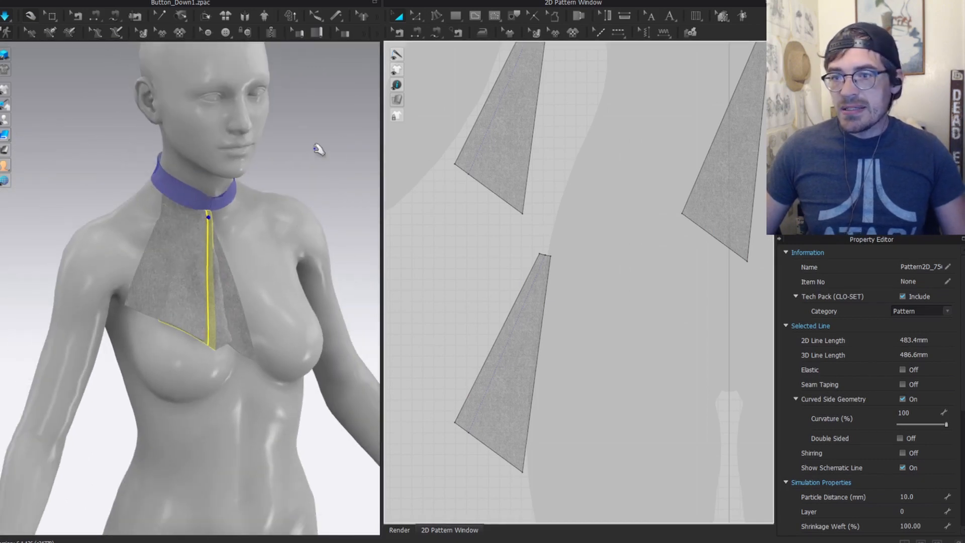
click(315, 147)
right_drag(295, 231, 331, 239)
scroll(520, 241, down, 3)
middle_drag(491, 193, 488, 428)
Step: Select the draped strip on the shoulder with the Edit Pattern tool
key(z)
click(179, 223)
scroll(611, 265, up, 6)
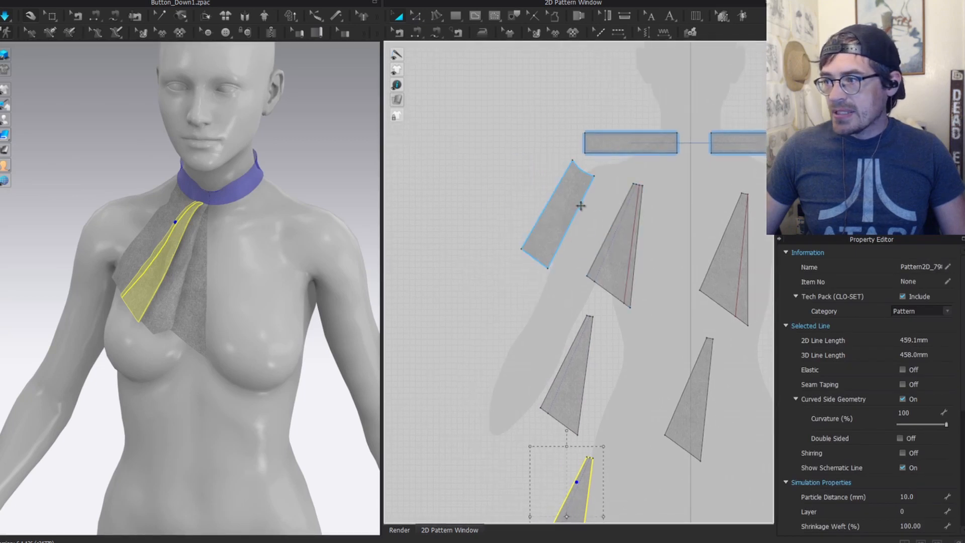
scroll(575, 318, down, 5)
middle_drag(546, 356, 535, 220)
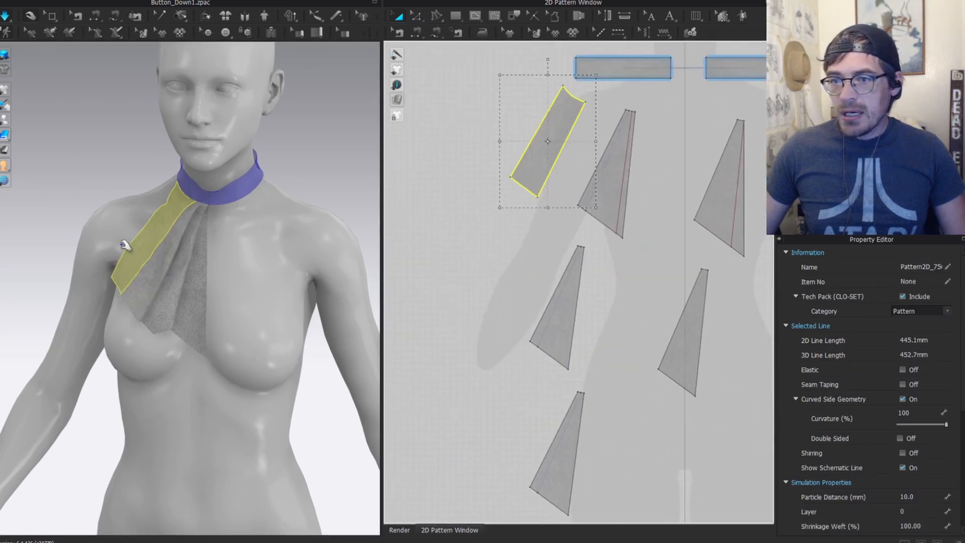
scroll(170, 286, up, 3)
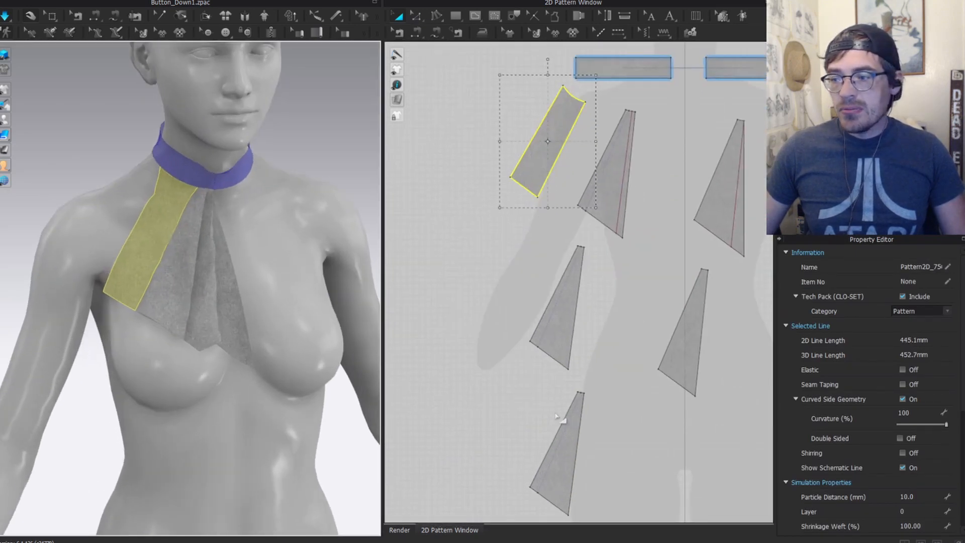
scroll(557, 417, up, 2)
Step: Select the wedge pieces and move the rectangular strip piece down and left in the 2D layout
click(568, 452)
click(147, 262)
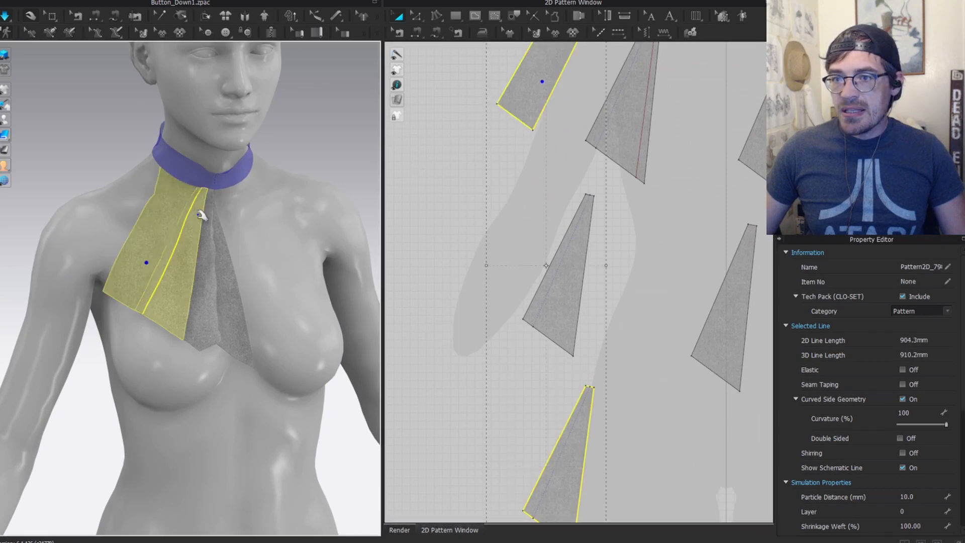
scroll(605, 354, down, 3)
click(583, 315)
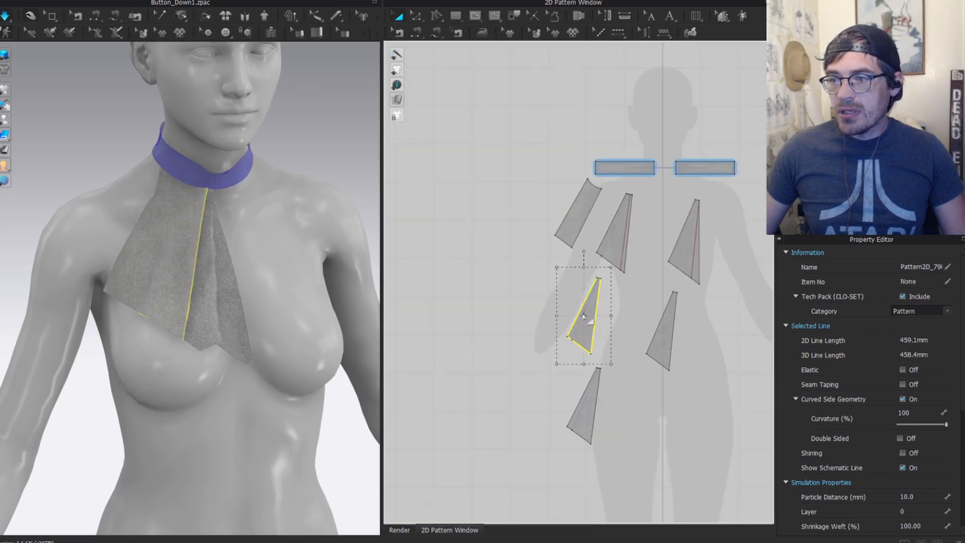
shift+click(669, 333)
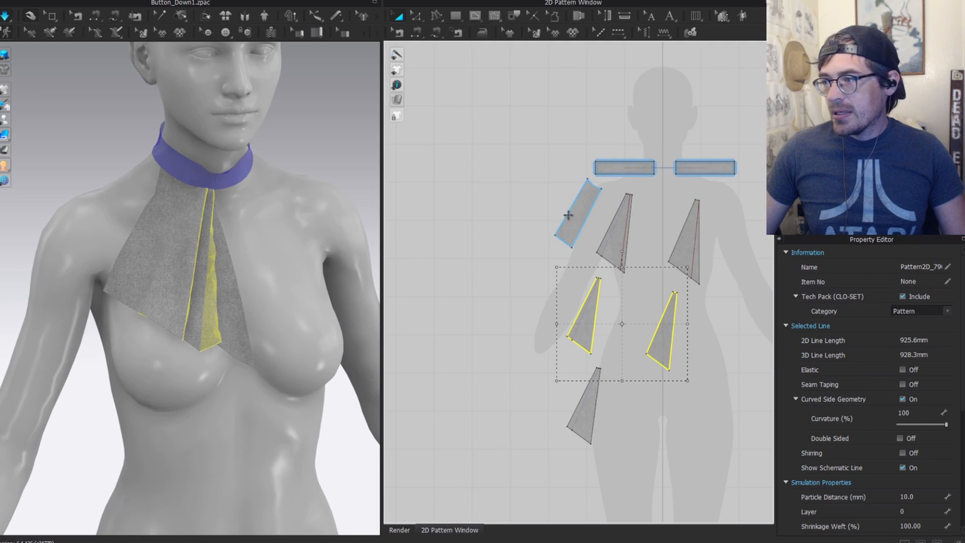
drag(570, 224, 524, 216)
scroll(558, 229, up, 3)
click(558, 230)
click(457, 234)
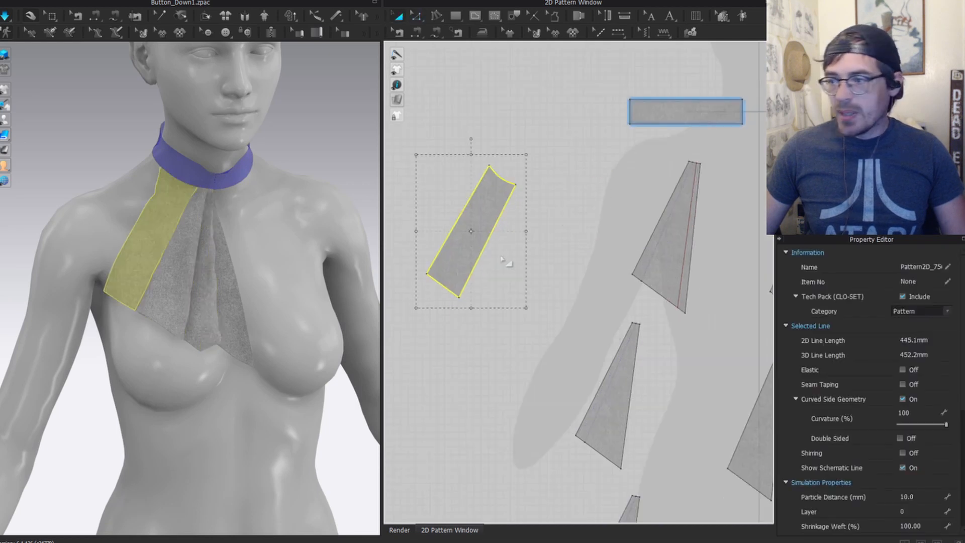
Step: Select the strip piece's seam with the Edit Sewing tool
scroll(540, 378, down, 3)
middle_drag(540, 378, 552, 281)
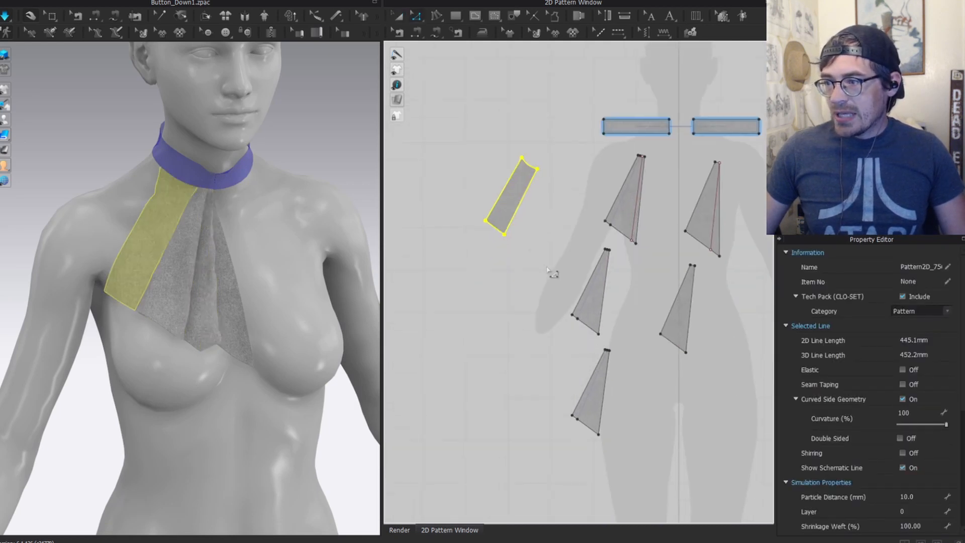
key(b)
click(521, 201)
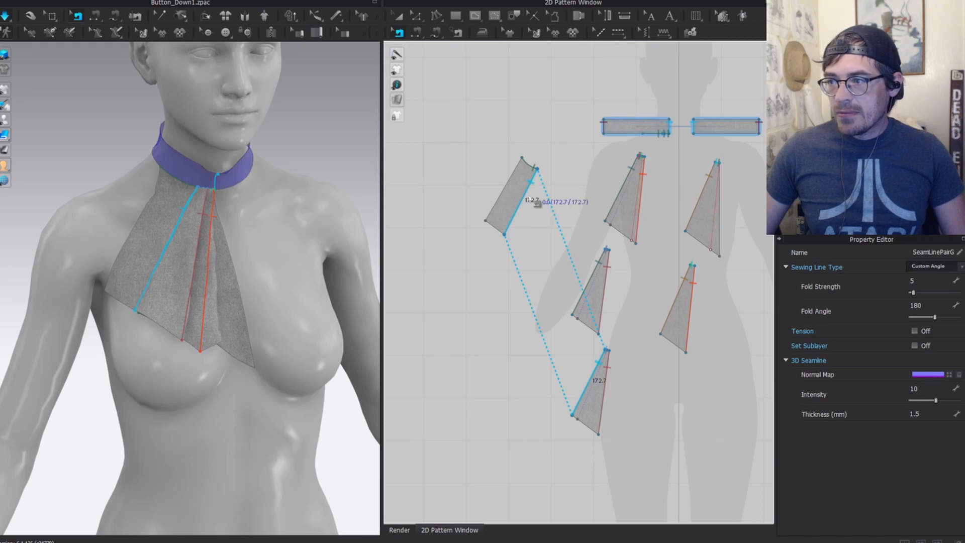
Step: Merge the selected seam segments on the strip piece
right_click(522, 202)
click(553, 243)
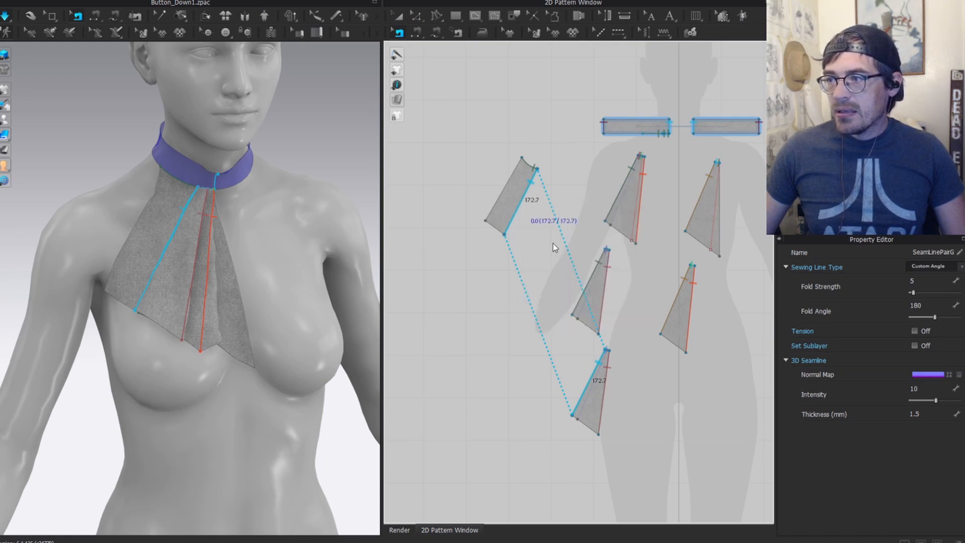
key(q)
scroll(205, 181, up, 2)
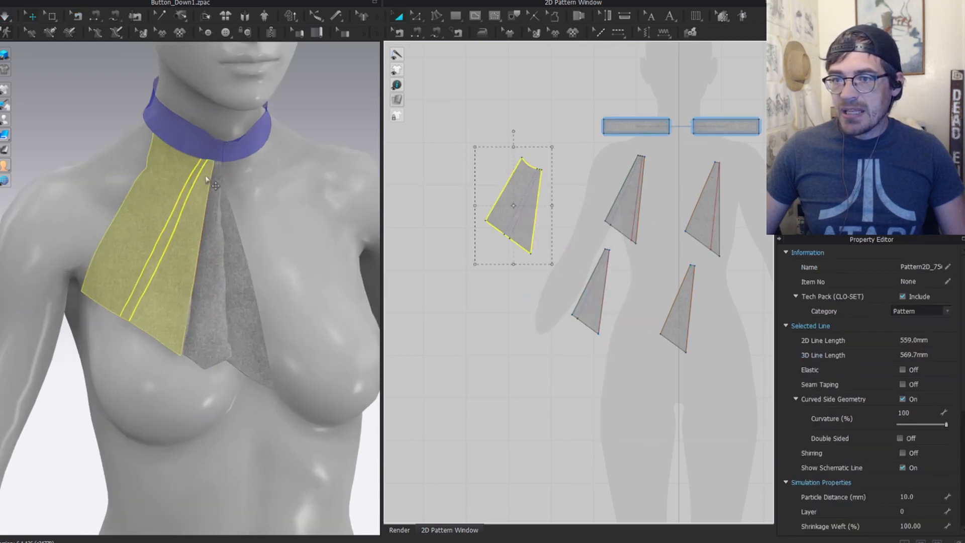
click(344, 125)
scroll(188, 197, up, 2)
Step: Simulate the cloth and select the jabot pattern piece to inspect its drape
key(space)
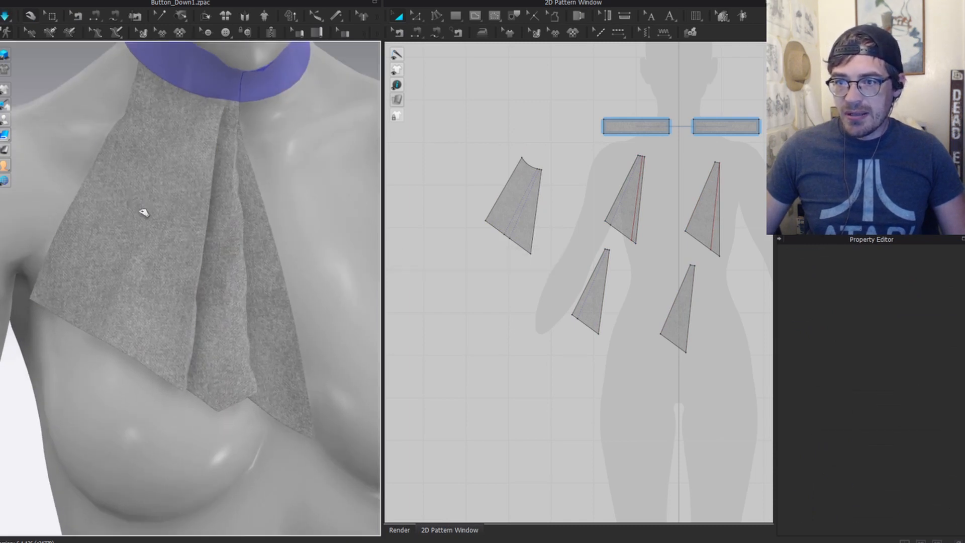
click(134, 271)
scroll(201, 146, down, 4)
right_drag(217, 194, 315, 201)
scroll(566, 174, up, 3)
right_drag(566, 206, 591, 280)
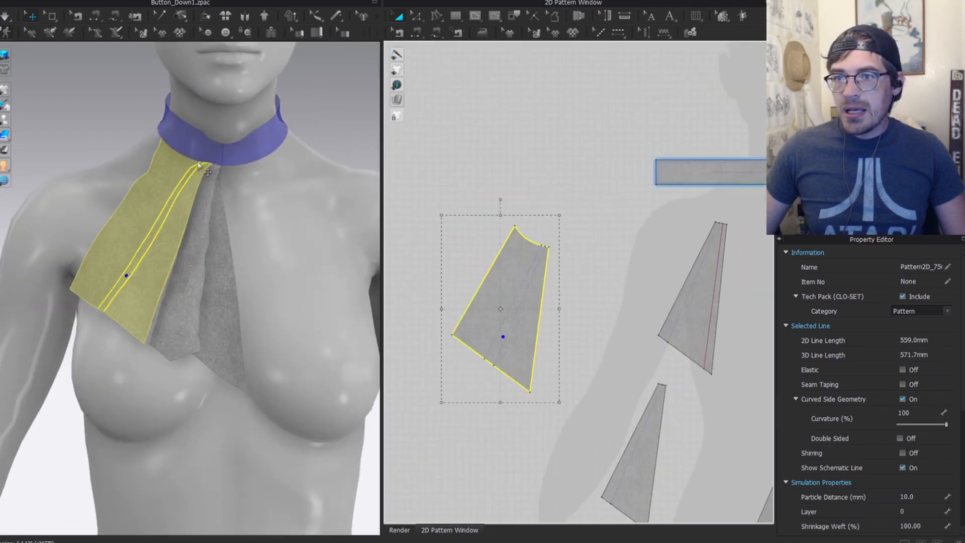
scroll(585, 265, up, 3)
scroll(562, 211, down, 1)
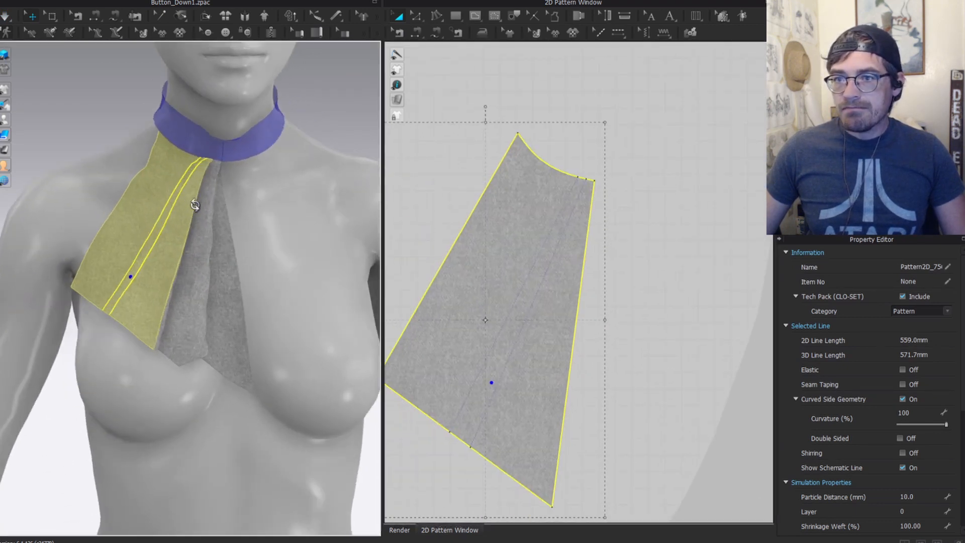
scroll(209, 166, up, 3)
scroll(208, 164, up, 2)
Step: Draw two internal lines from the jabot piece's curved top edge to its bottom edge
key(z)
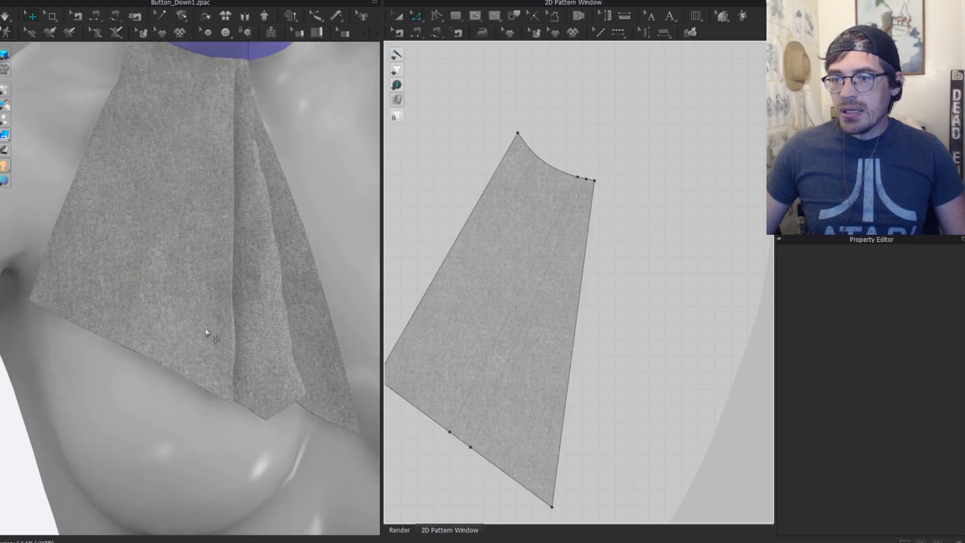
key(g)
click(585, 180)
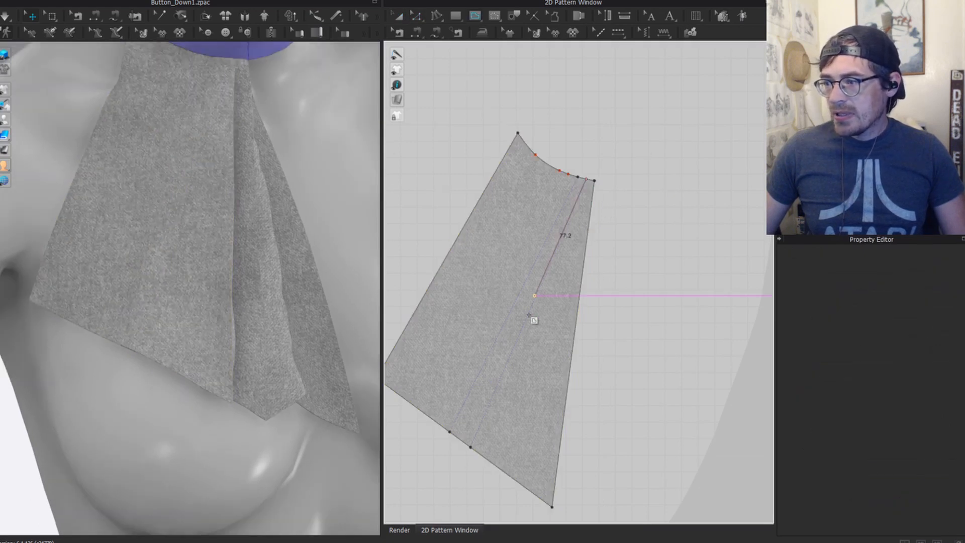
click(217, 121)
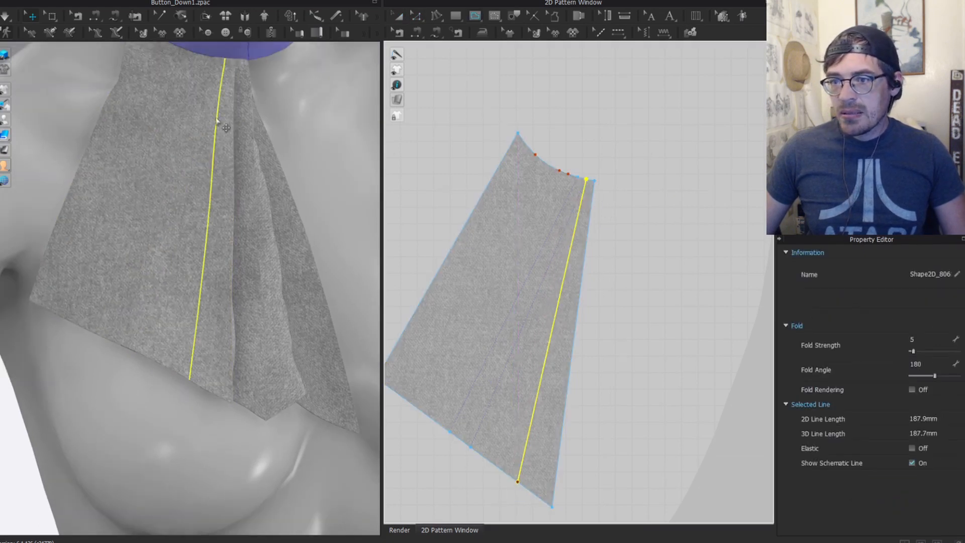
scroll(497, 261, down, 4)
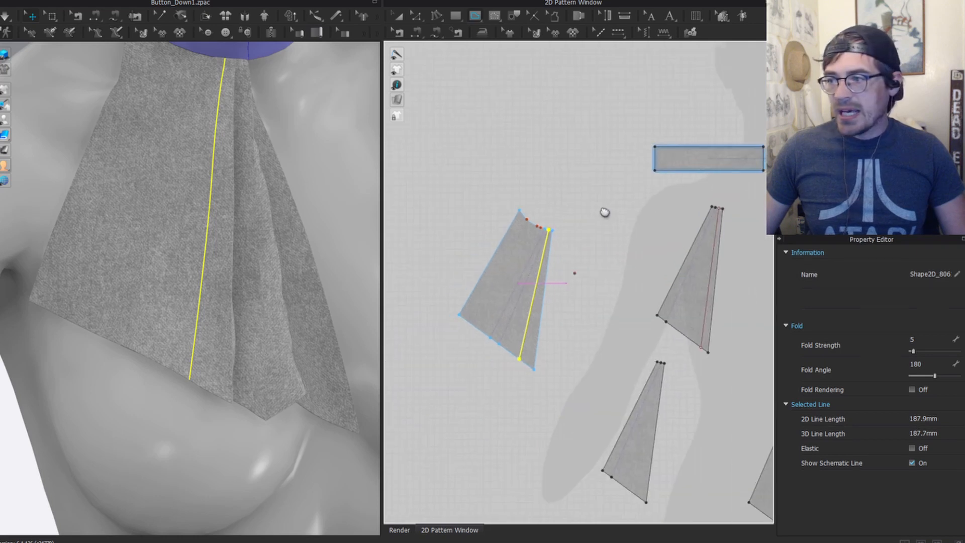
middle_drag(605, 211, 621, 152)
scroll(620, 151, up, 3)
key(z)
scroll(614, 149, up, 4)
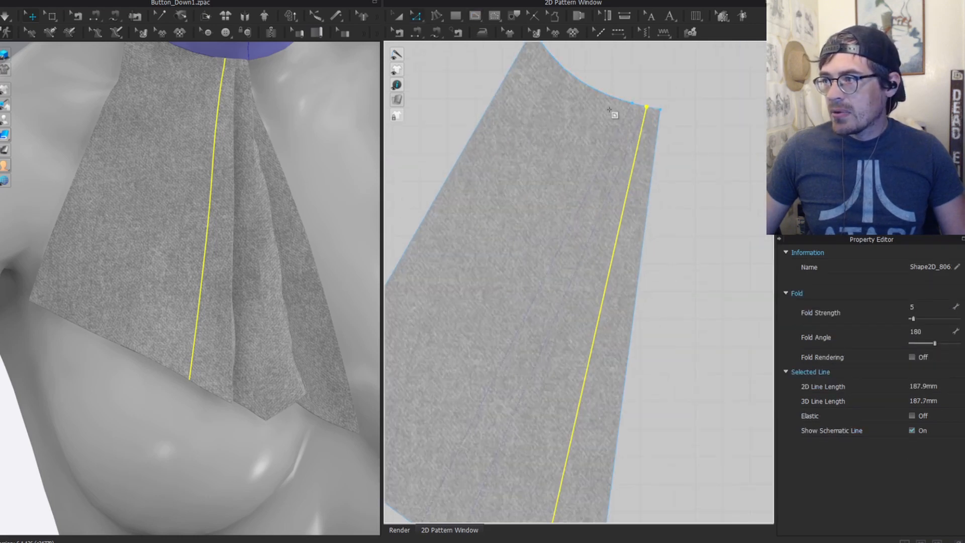
scroll(524, 219, down, 3)
scroll(499, 332, up, 1)
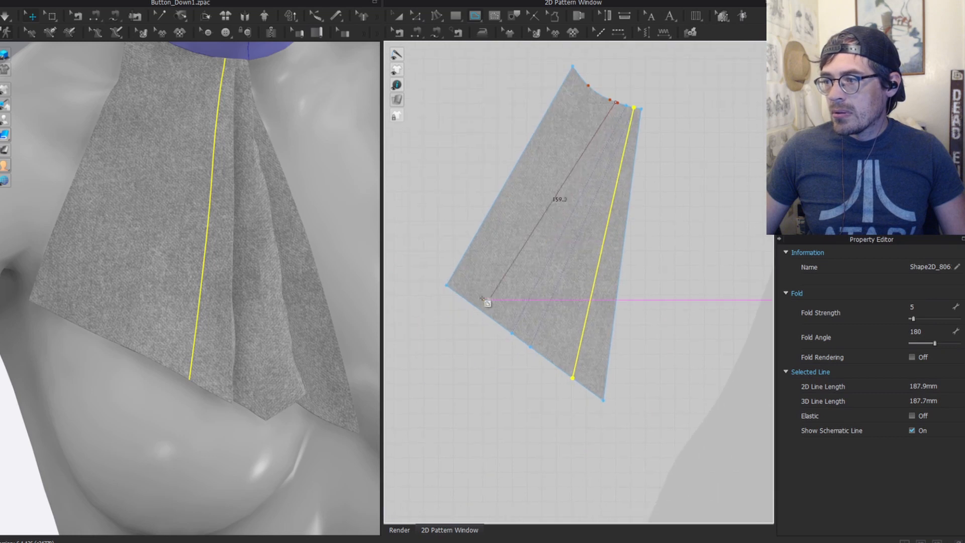
double_click(488, 311)
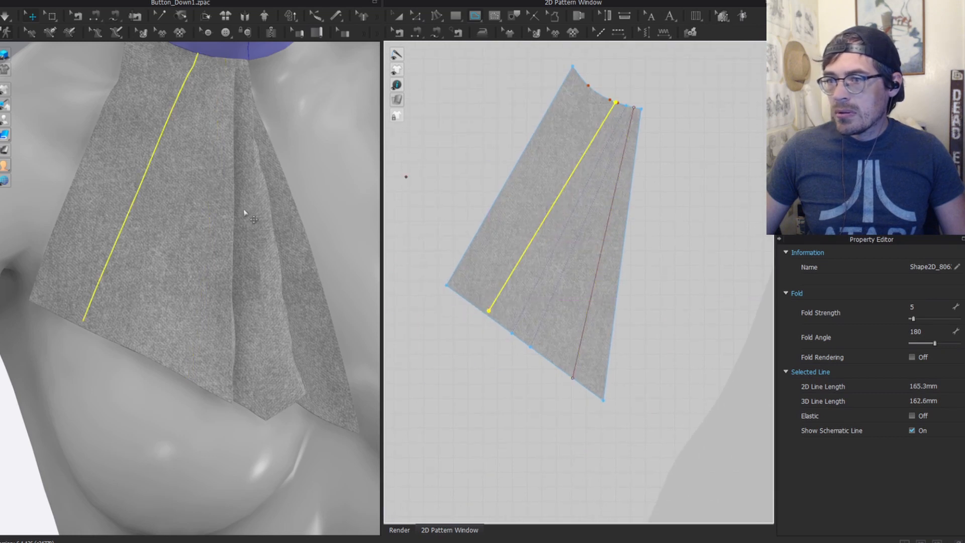
scroll(184, 260, down, 2)
Step: Extend both internal lines to the outline and add points where they meet the edges
click(178, 260)
key(z)
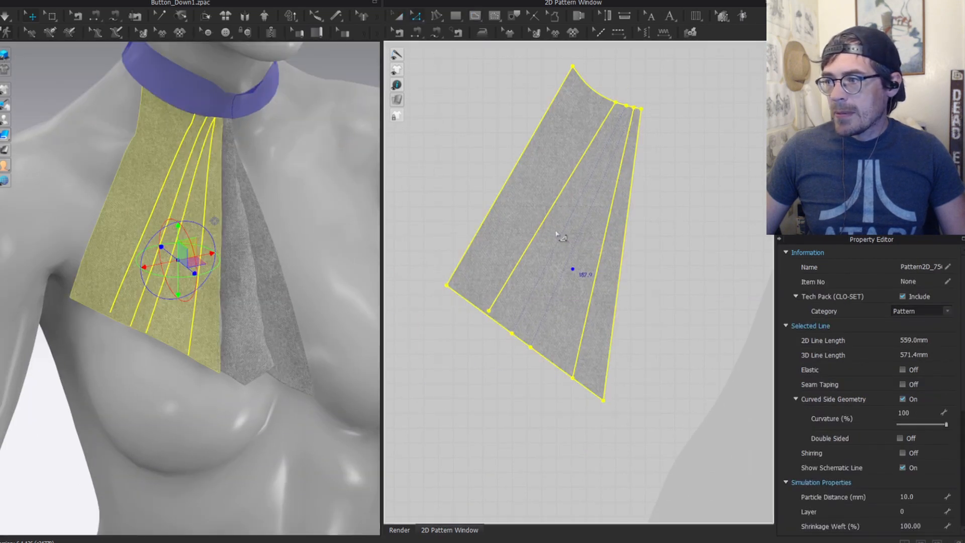
click(575, 240)
shift+click(600, 254)
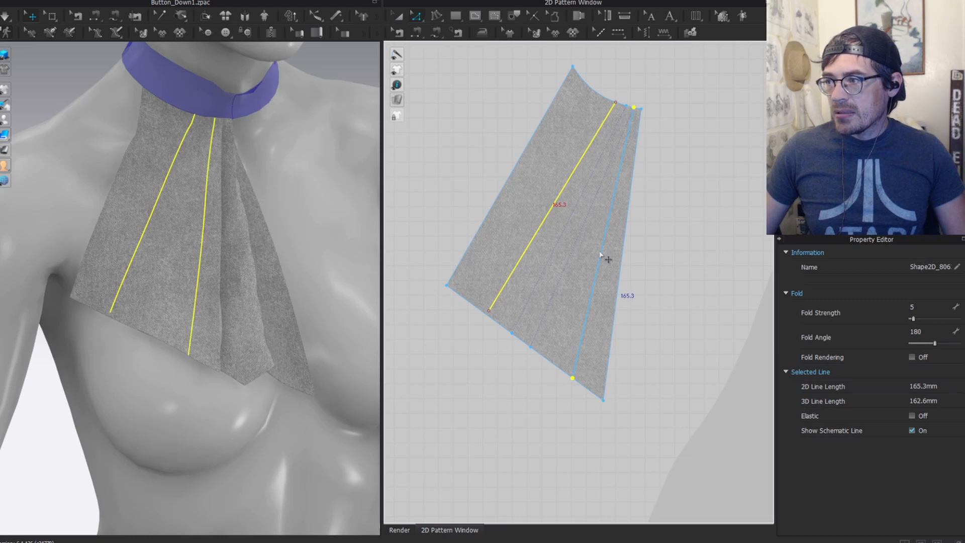
click(600, 254)
shift+click(540, 227)
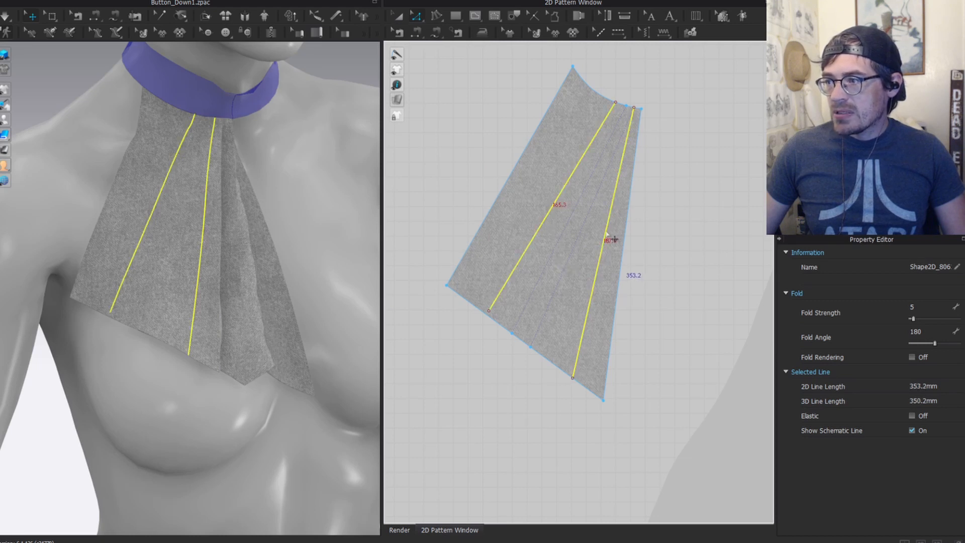
right_click(607, 232)
mouse_move(688, 436)
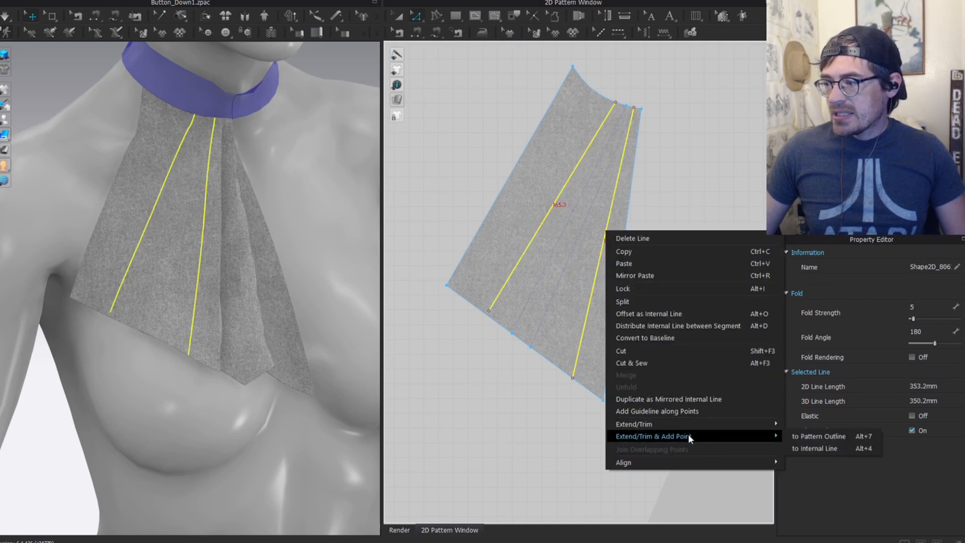
click(824, 448)
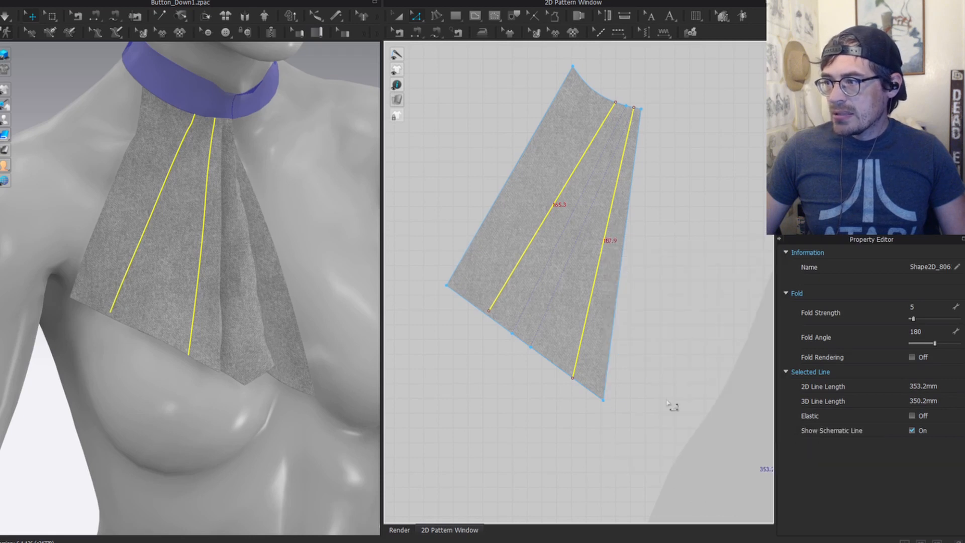
right_click(527, 254)
mouse_move(628, 453)
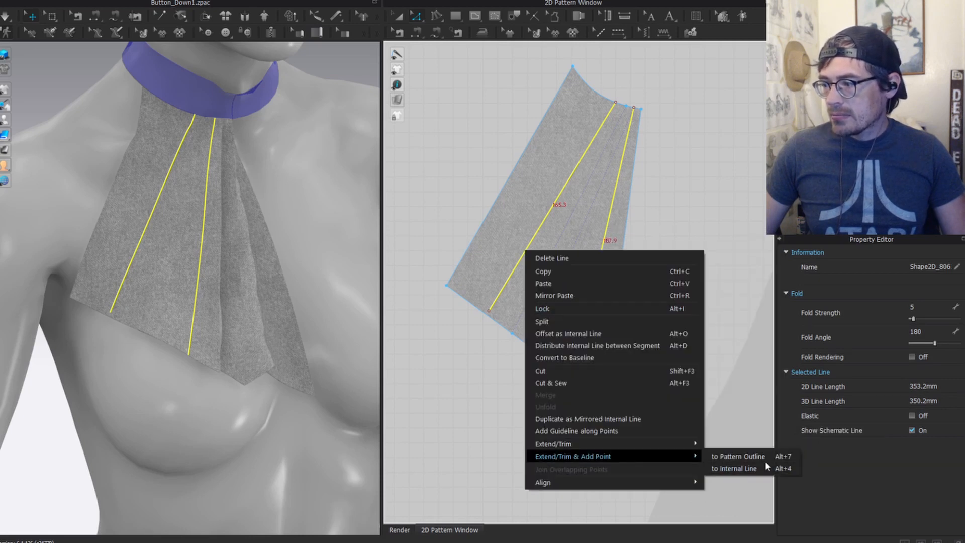
click(743, 455)
Step: Select the strip's bottom, side and top edges and trace them as a new pattern
scroll(551, 230, down, 3)
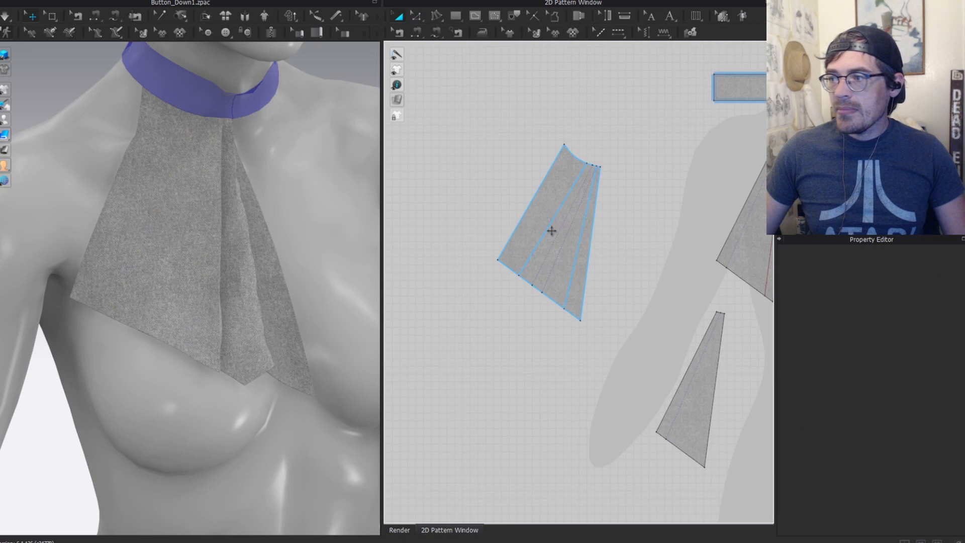
click(553, 305)
scroll(553, 305, up, 4)
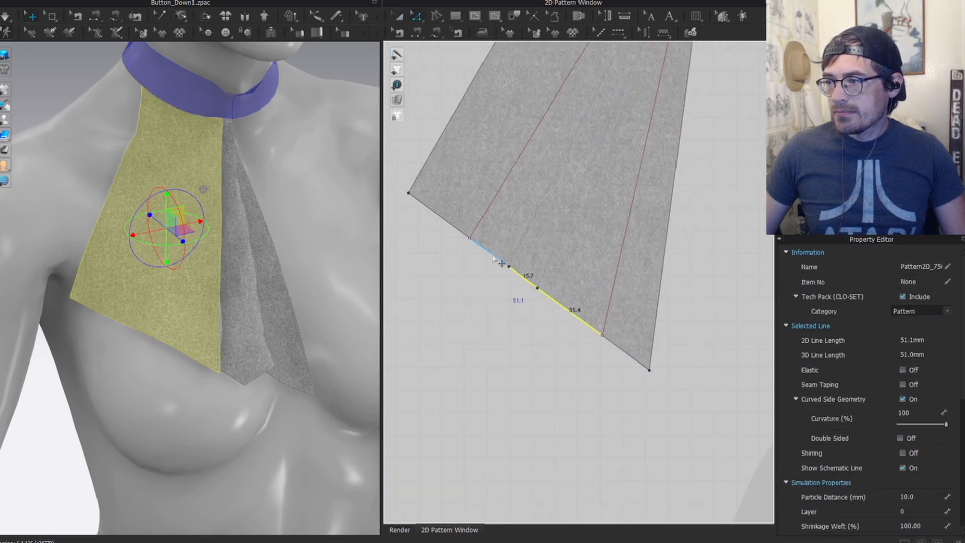
shift+click(488, 208)
shift+click(625, 232)
scroll(597, 226, down, 5)
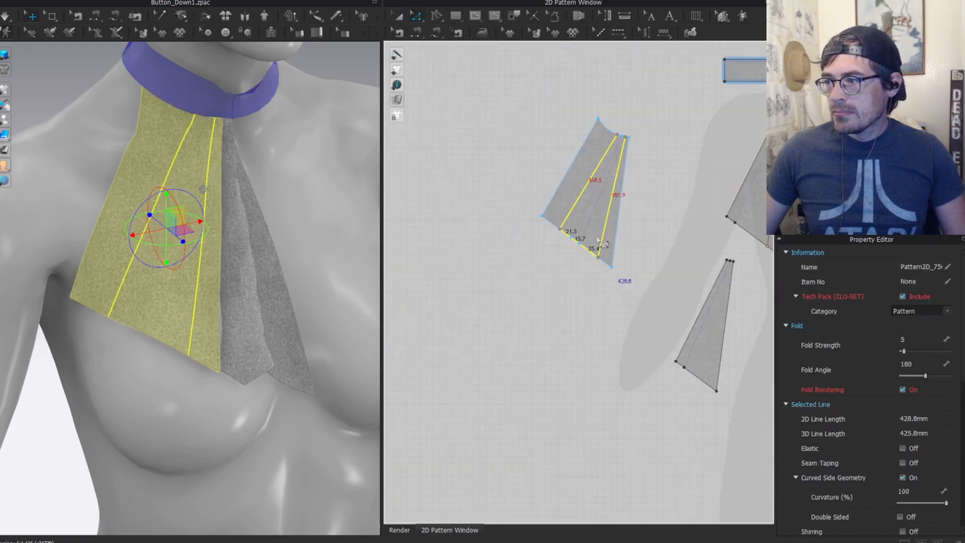
middle_drag(620, 135, 582, 284)
scroll(590, 288, up, 8)
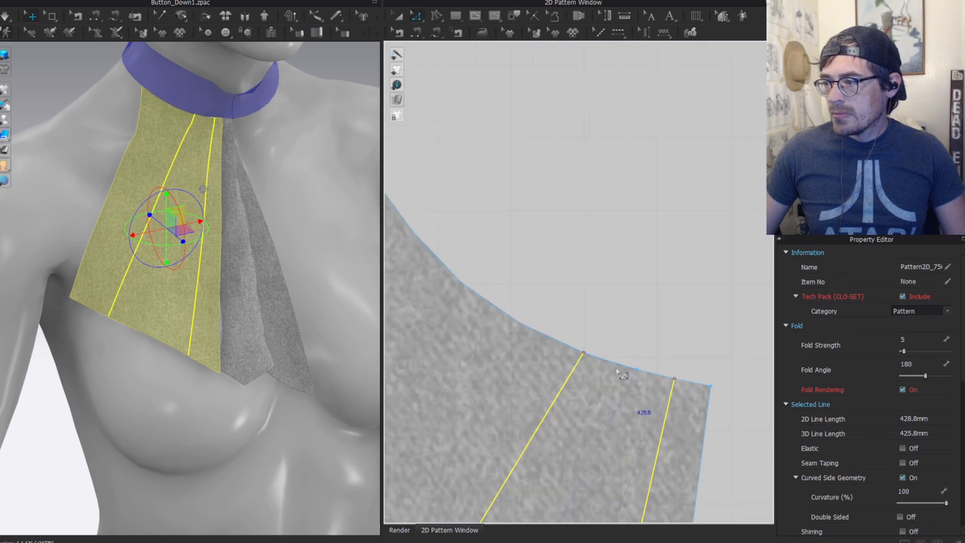
shift+double_click(651, 374)
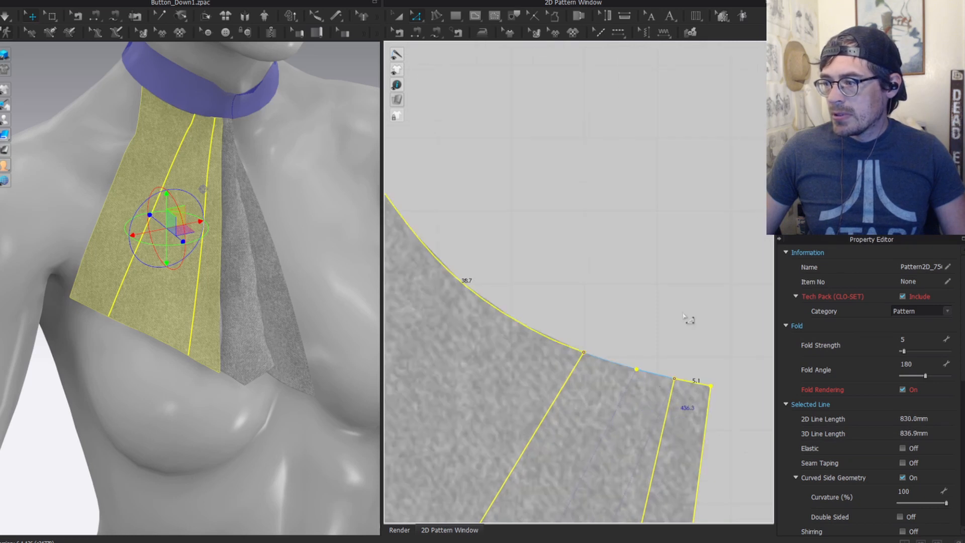
shift+double_click(663, 376)
shift+click(663, 376)
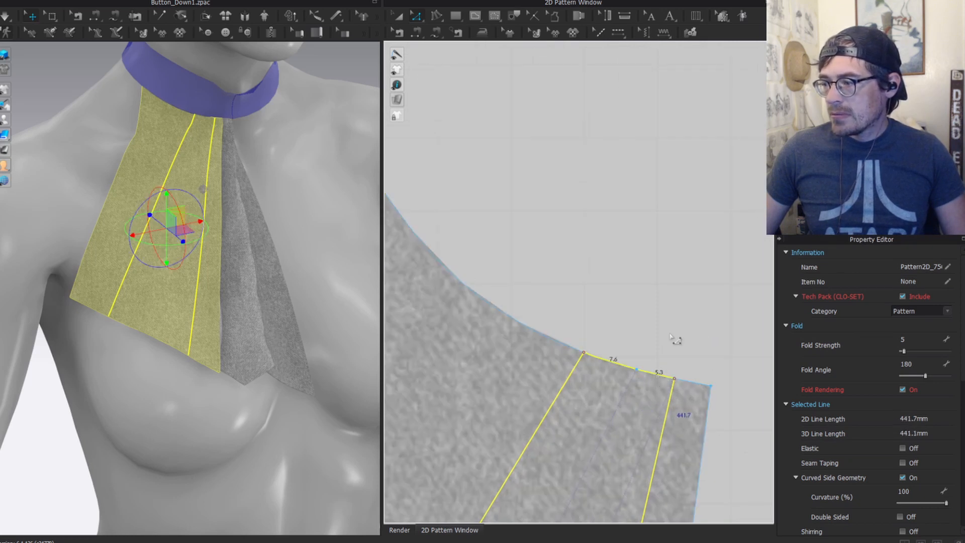
click(515, 16)
scroll(595, 211, down, 4)
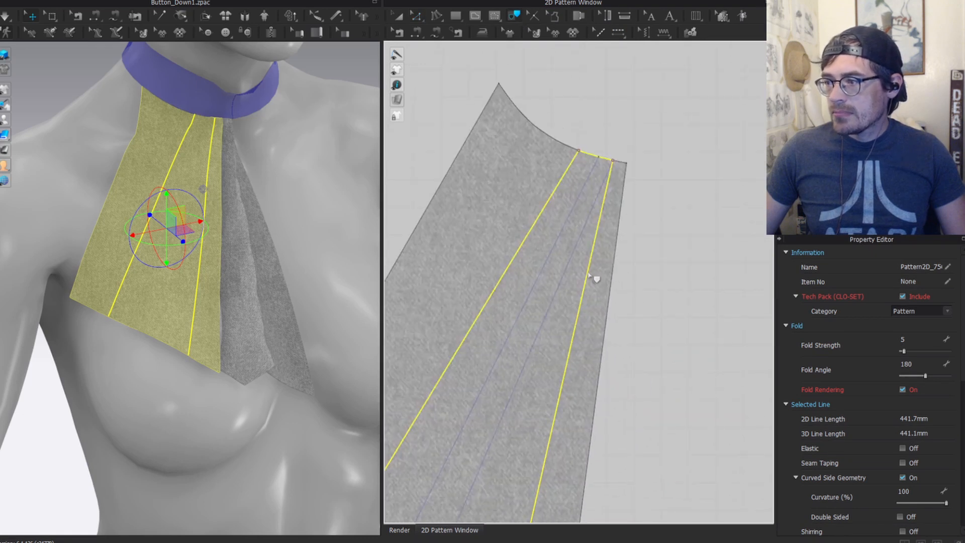
right_click(590, 275)
click(644, 277)
scroll(611, 202, down, 3)
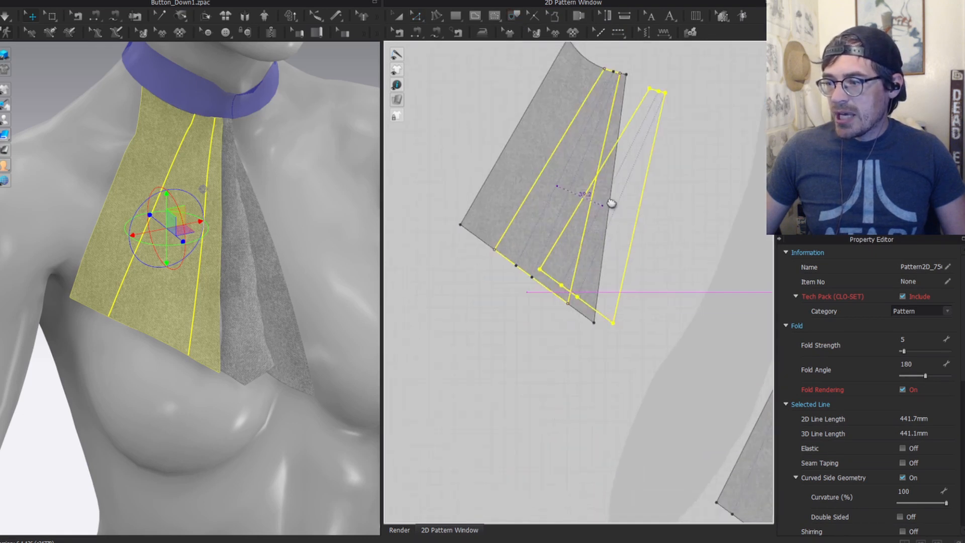
Step: Place the traced strip below the panel, sew its edges to the two internal lines, and simulate
middle_drag(611, 202, 614, 196)
click(481, 418)
key(n)
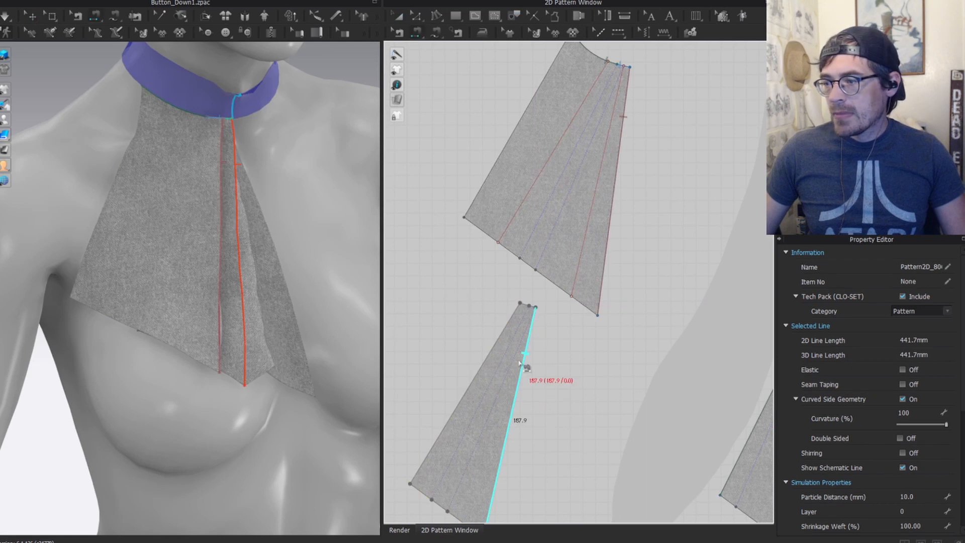
click(520, 362)
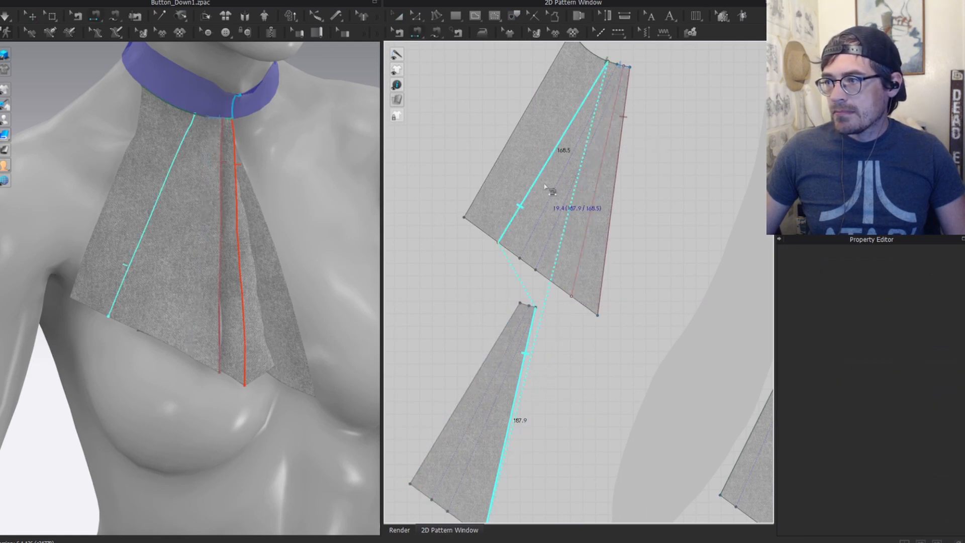
click(607, 143)
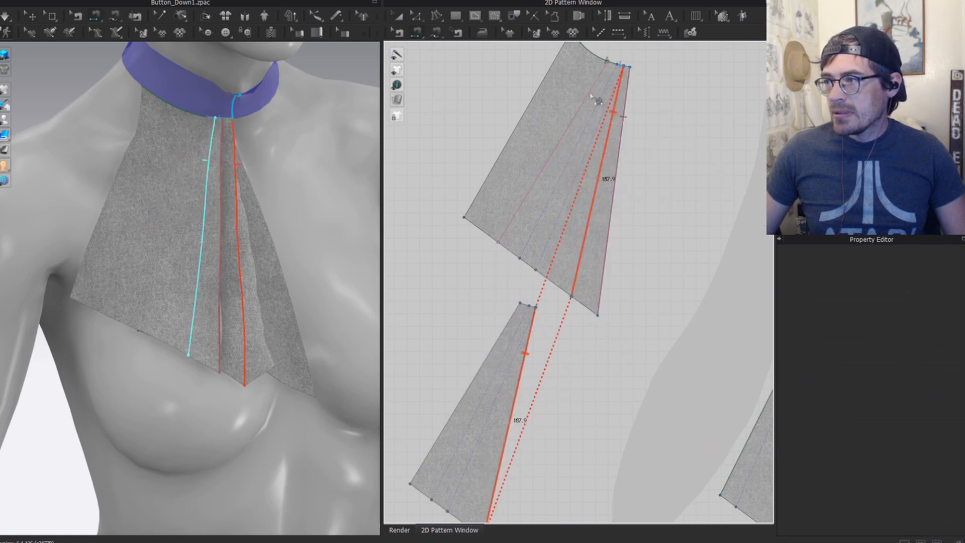
click(489, 355)
key(a)
scroll(477, 384, down, 3)
click(483, 396)
middle_drag(483, 396, 563, 196)
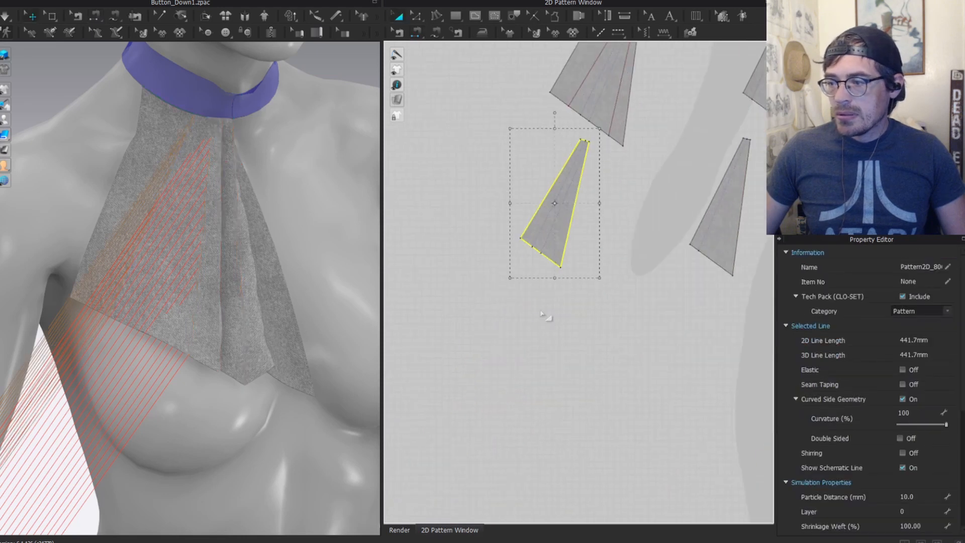
key(space)
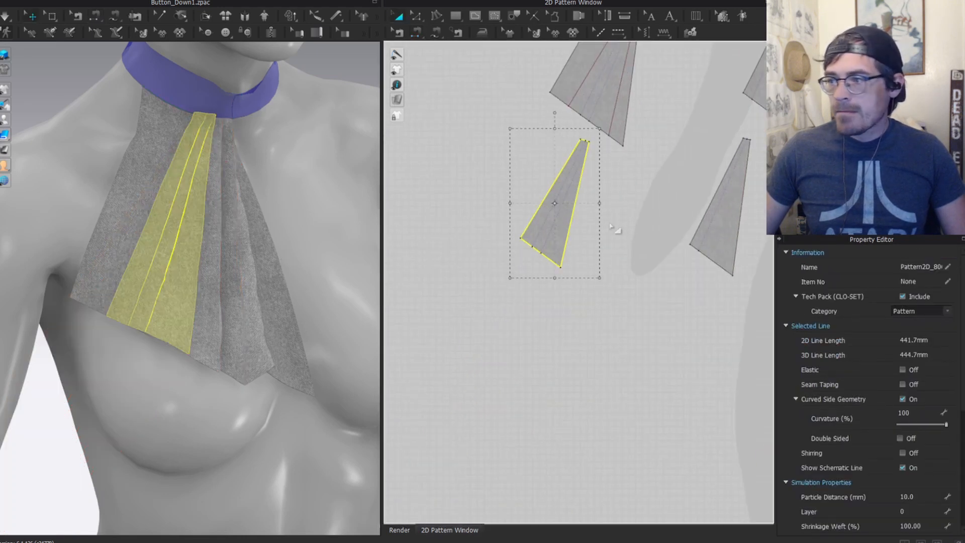
Step: Make a layered copy of the strip below it and remove its linked editing
right_click(565, 220)
click(634, 375)
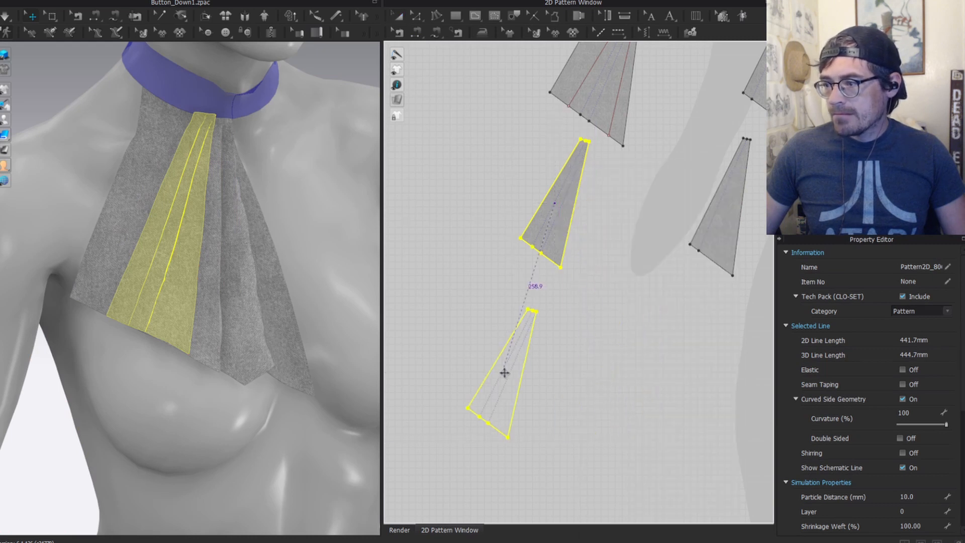
click(505, 212)
click(556, 330)
right_click(563, 329)
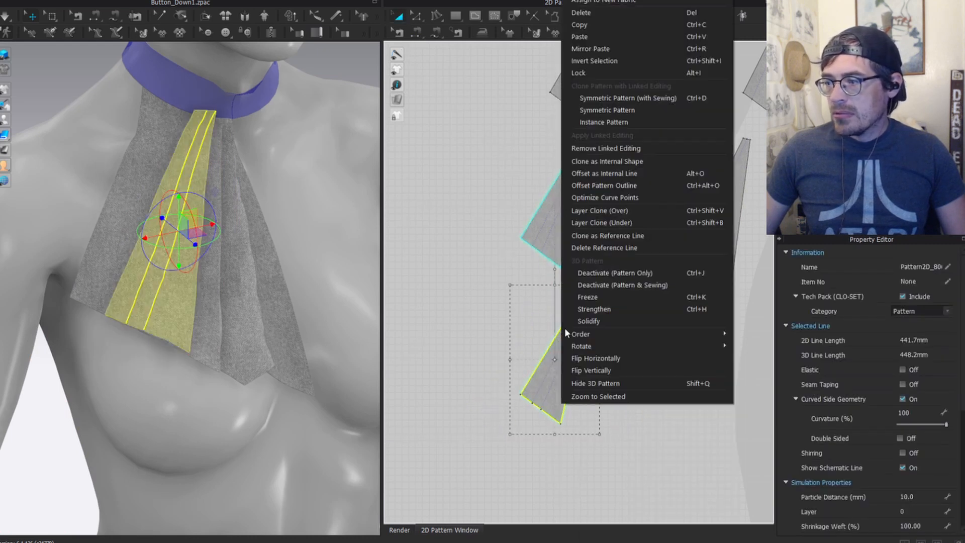
click(628, 147)
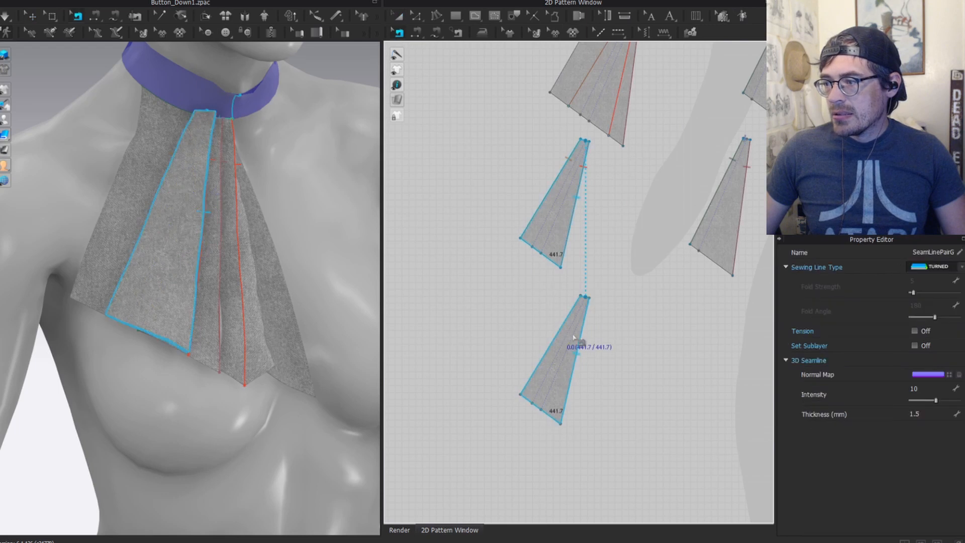
Step: Delete the copied piece's left and right side seams
click(569, 314)
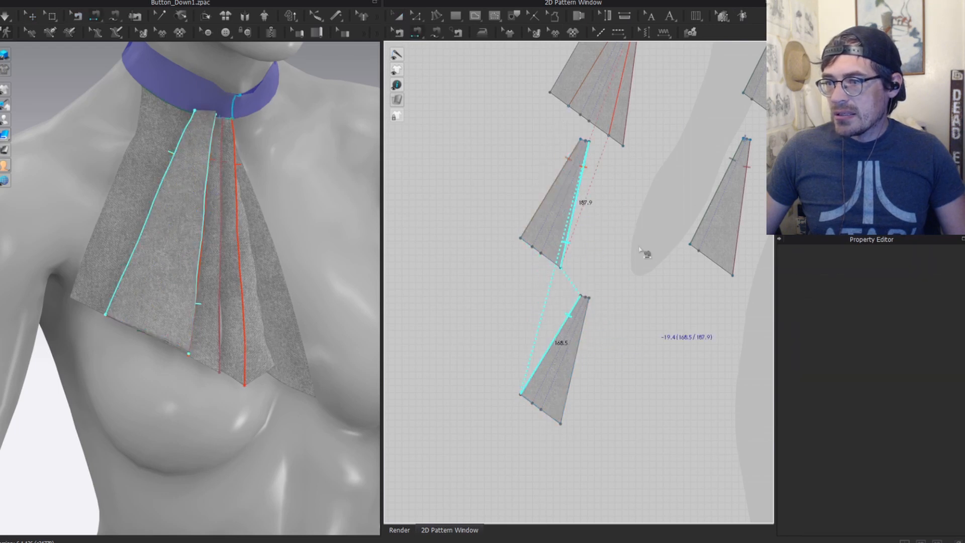
key(z)
key(b)
click(543, 202)
shift+click(576, 201)
key(Delete)
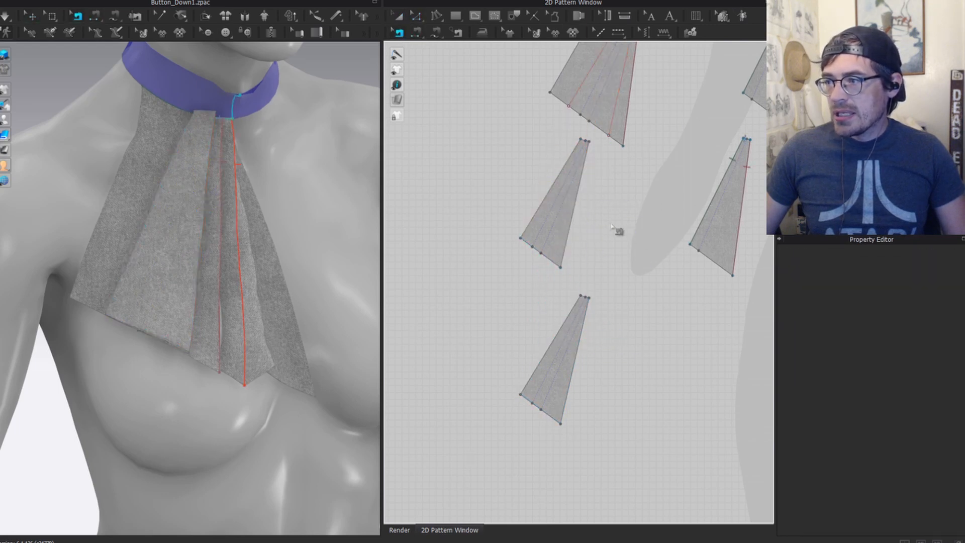
middle_drag(614, 227, 632, 325)
scroll(599, 264, down, 2)
Step: Cut the upper piece along its inner fold line and move the new strip left
key(z)
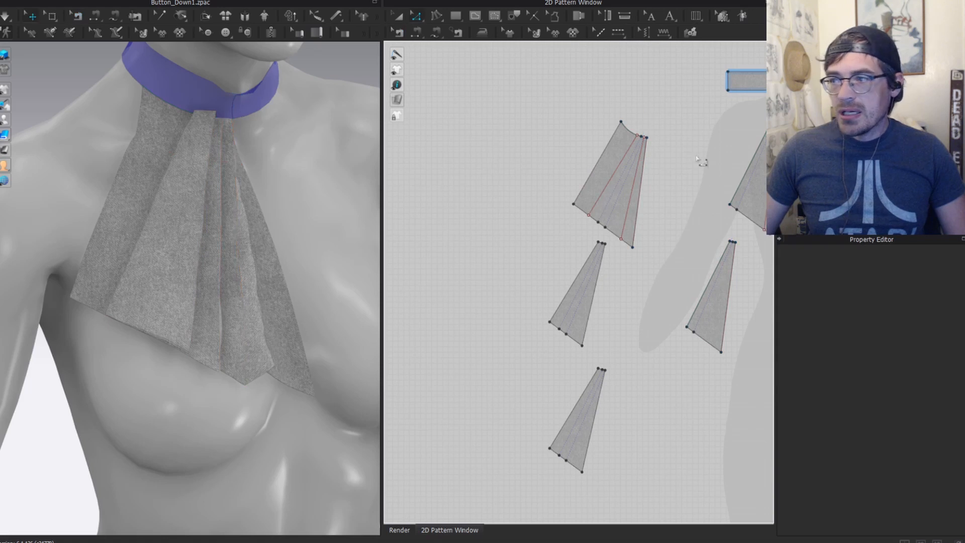
click(612, 175)
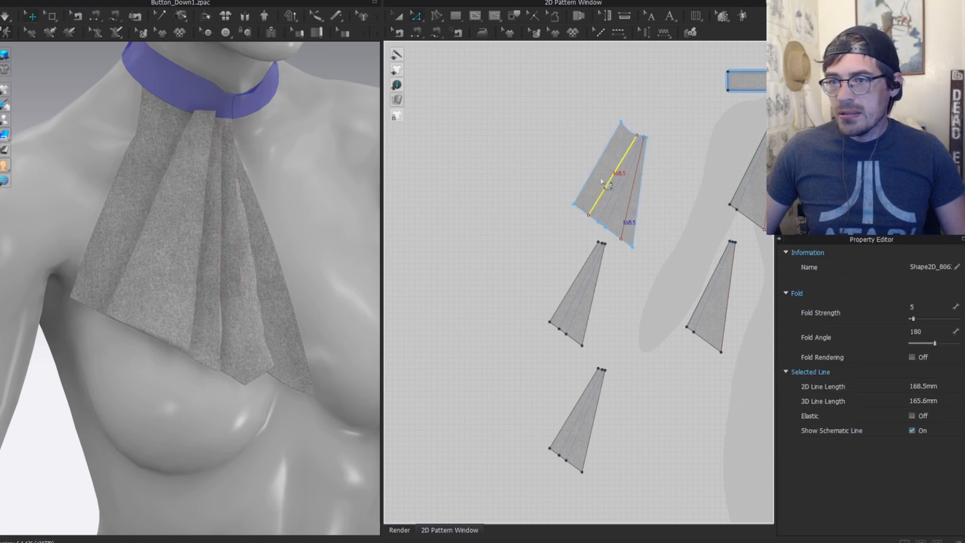
right_click(601, 181)
click(648, 275)
key(a)
drag(615, 166, 577, 160)
Step: Sew the bottom triangle to the strip and middle triangle, and the middle triangle to the top one
key(n)
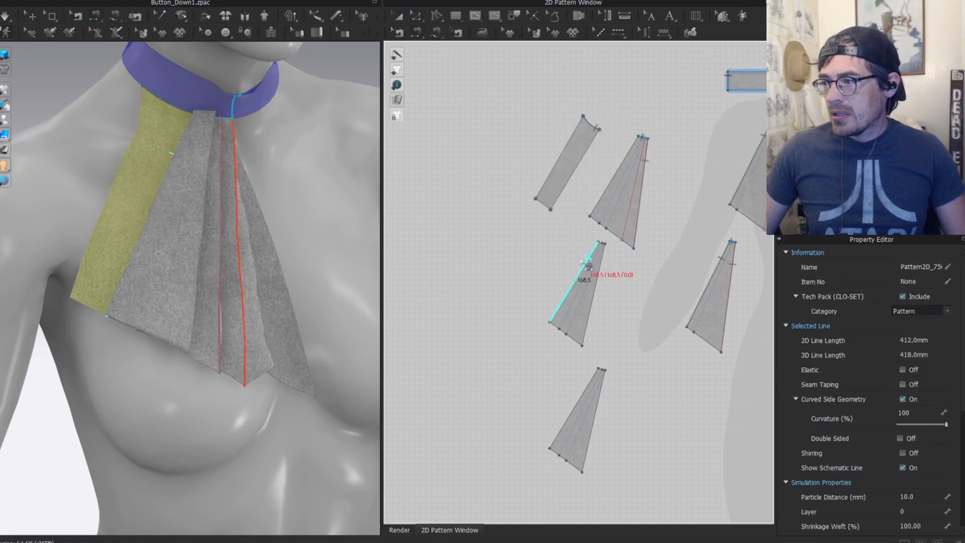
click(589, 385)
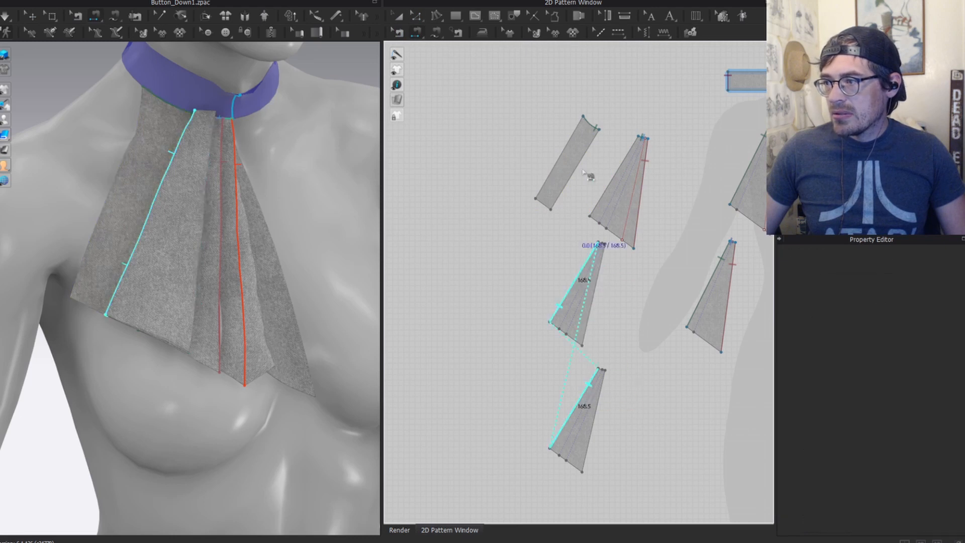
click(590, 142)
click(599, 390)
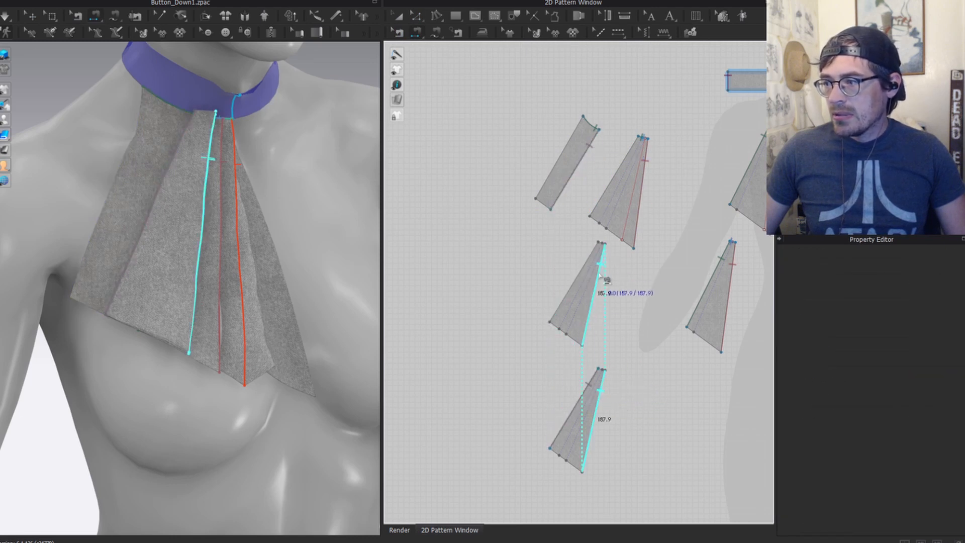
click(605, 279)
click(585, 264)
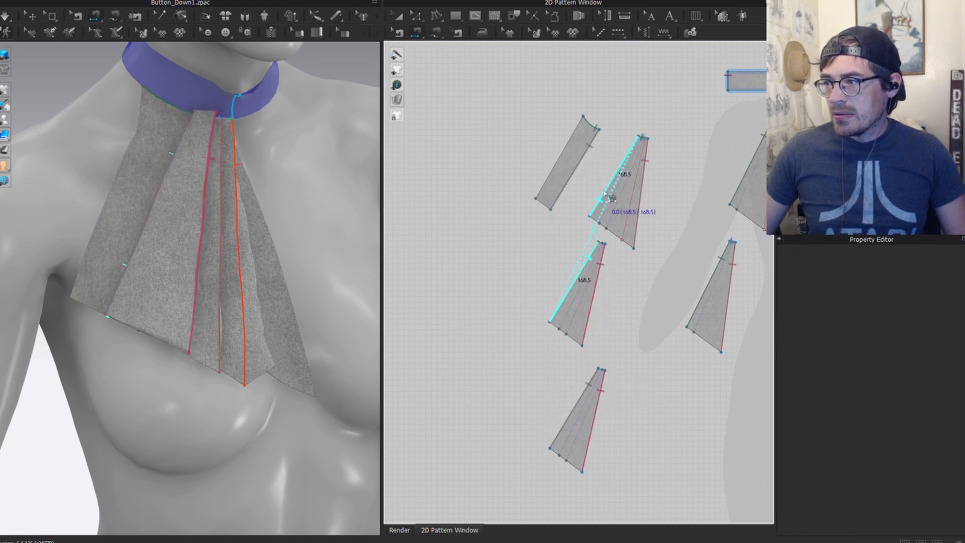
click(624, 158)
key(z)
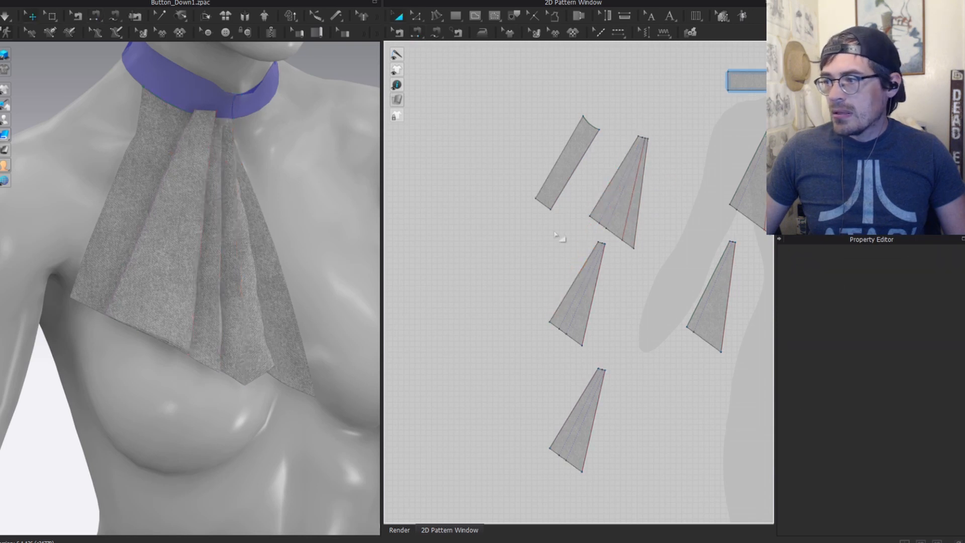
Step: Free-sew the bottom and middle triangles' top edges together as a Turned seam
key(m)
scroll(635, 187, up, 4)
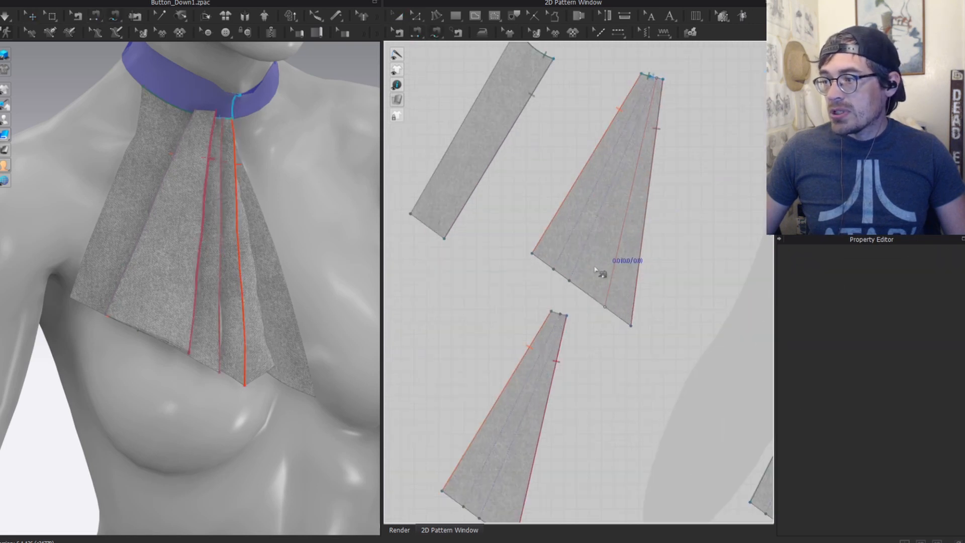
click(553, 312)
middle_drag(629, 132, 551, 260)
scroll(566, 206, up, 5)
click(557, 197)
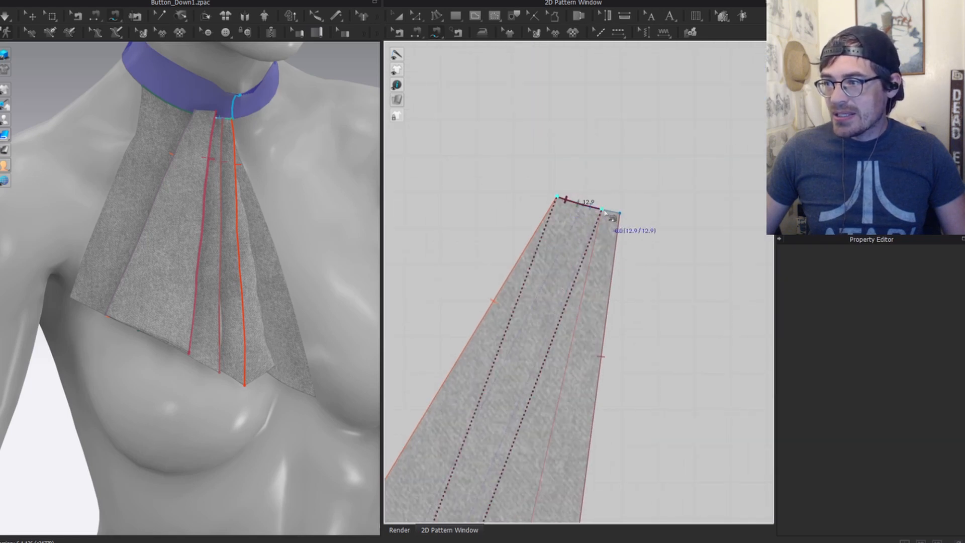
click(601, 210)
click(940, 268)
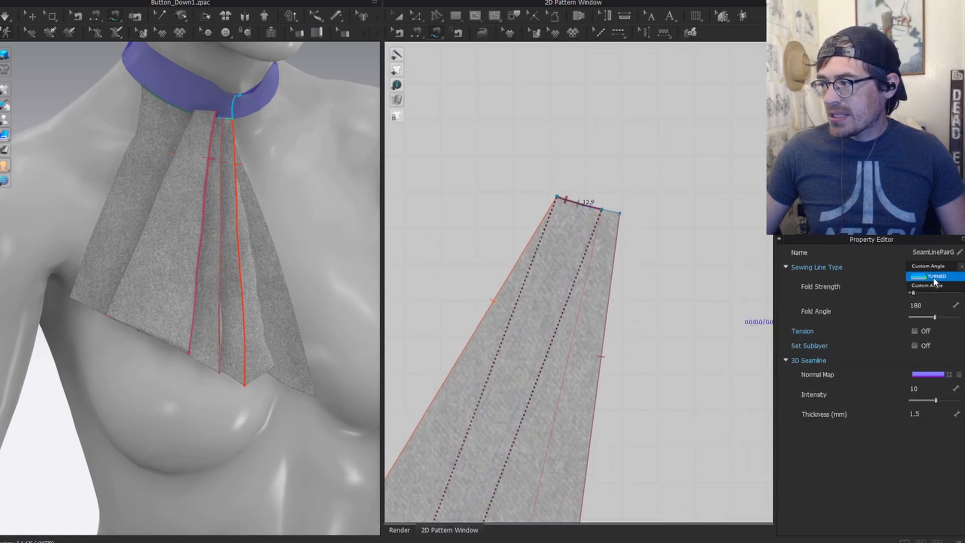
click(935, 279)
scroll(546, 311, down, 4)
Step: Add another seam joining the bottom piece's top edge to the middle piece's top edge
middle_drag(515, 515, 553, 323)
scroll(554, 327, down, 4)
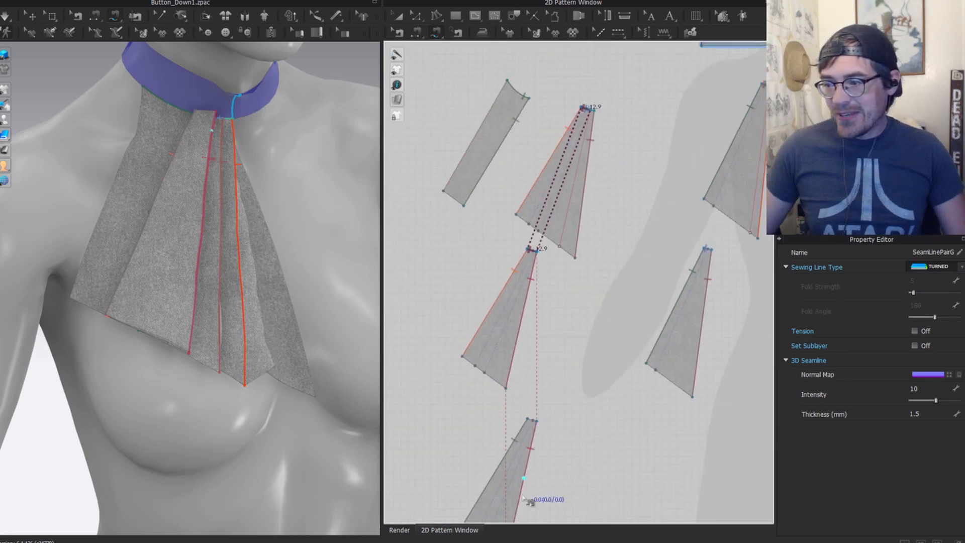
click(527, 418)
click(542, 422)
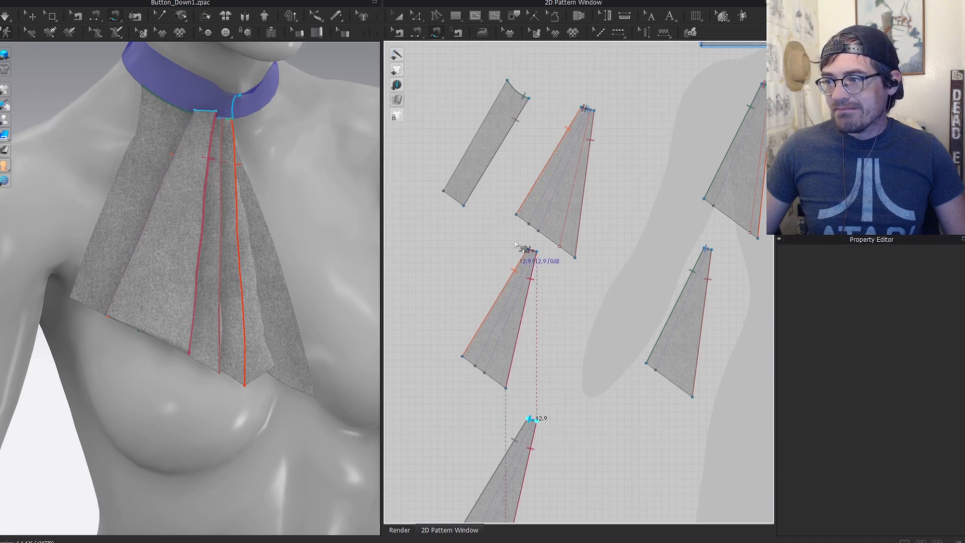
click(528, 250)
click(541, 254)
scroll(552, 244, down, 4)
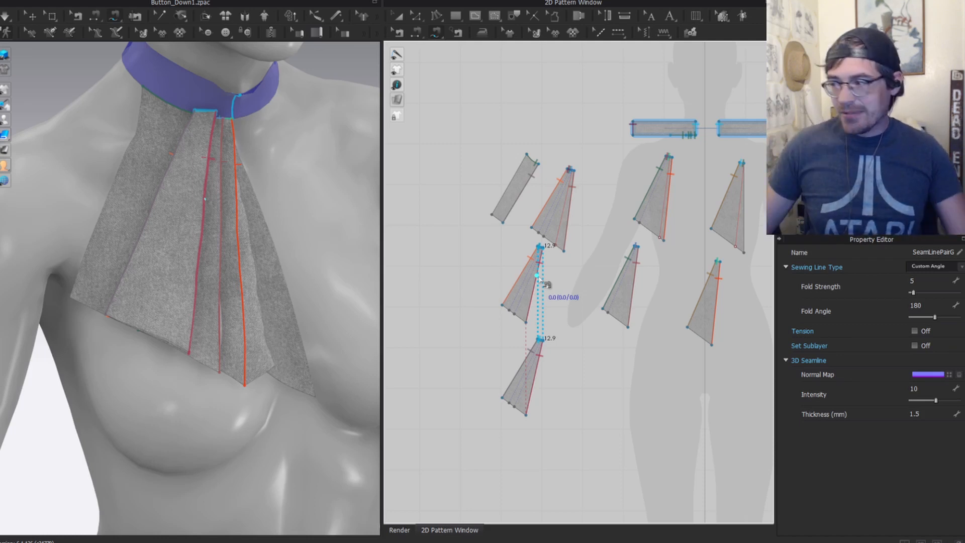
Step: Select the lower top-edge seam pair and set its line type to Turned
click(934, 265)
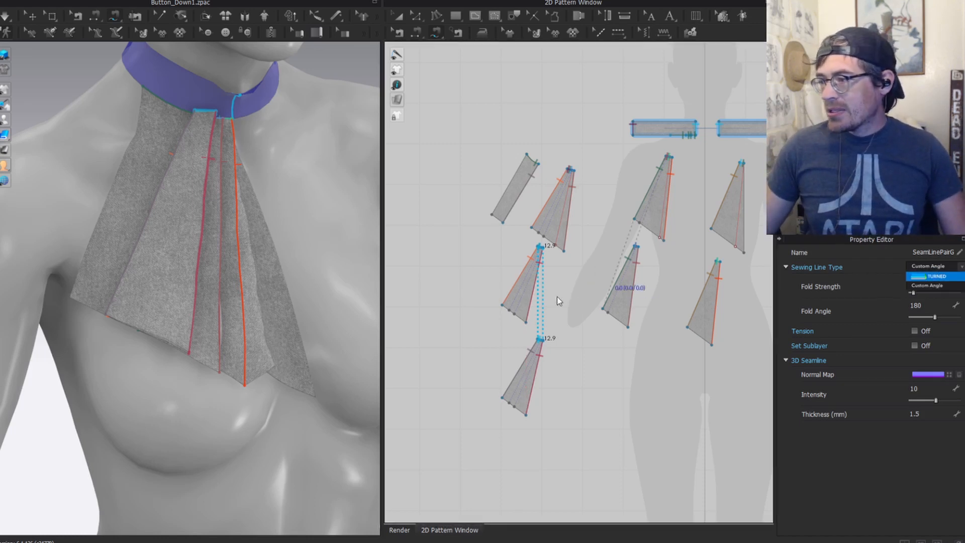
scroll(552, 261, up, 5)
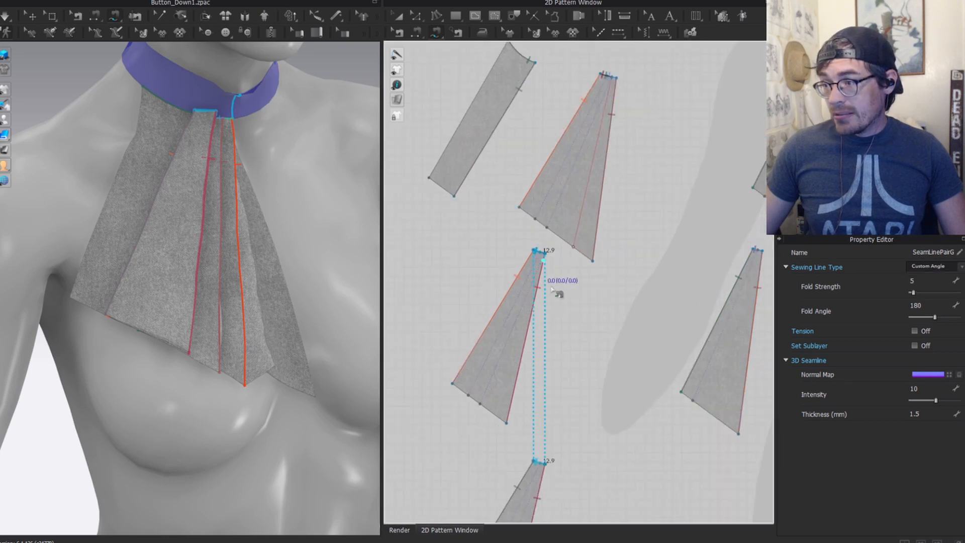
click(544, 255)
click(571, 270)
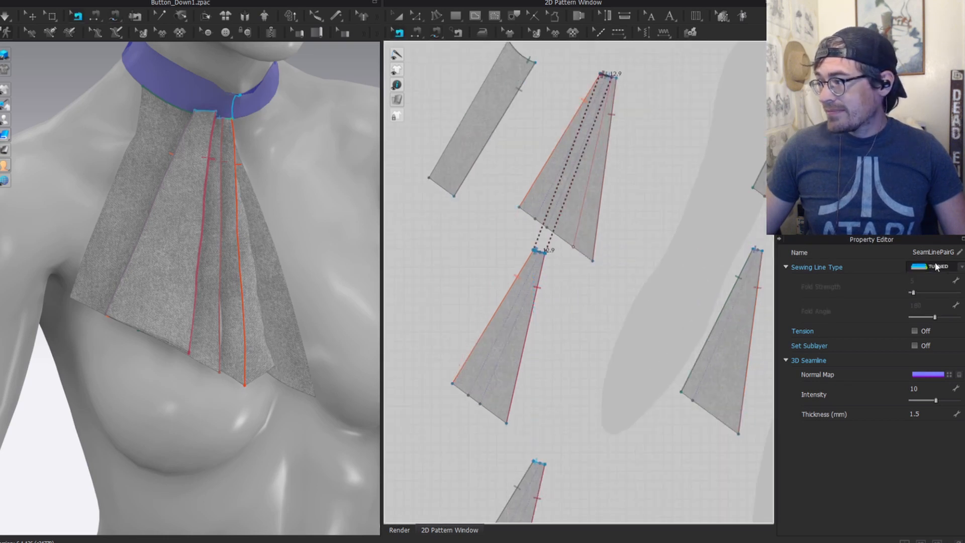
click(567, 427)
click(541, 463)
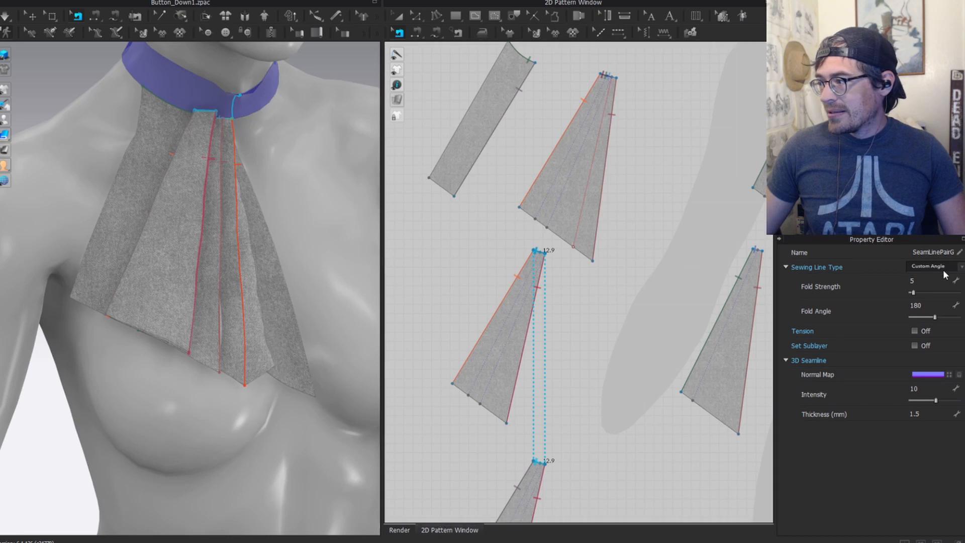
click(942, 268)
click(924, 284)
key(z)
click(524, 312)
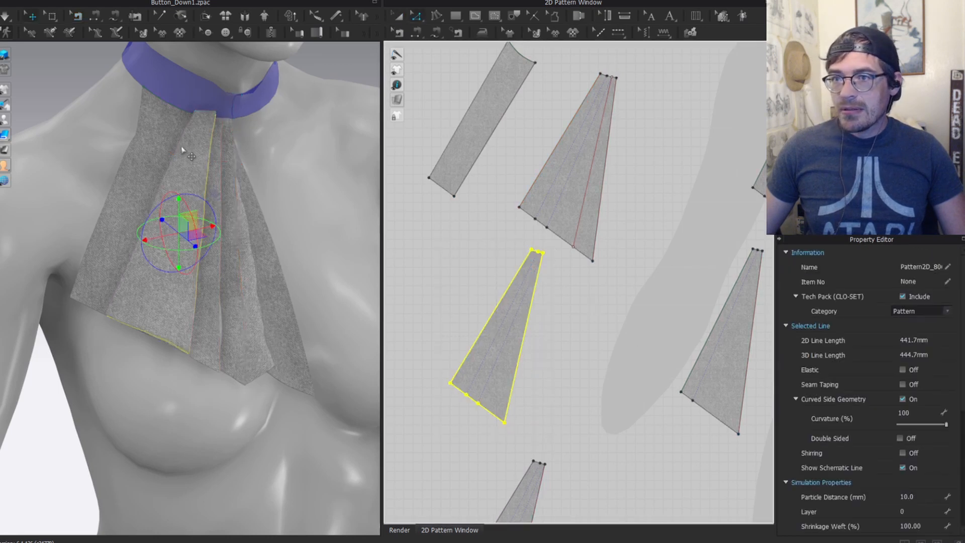
Step: Simulate and pull the three cloth panels left in 3D to check the layered drape
key(a)
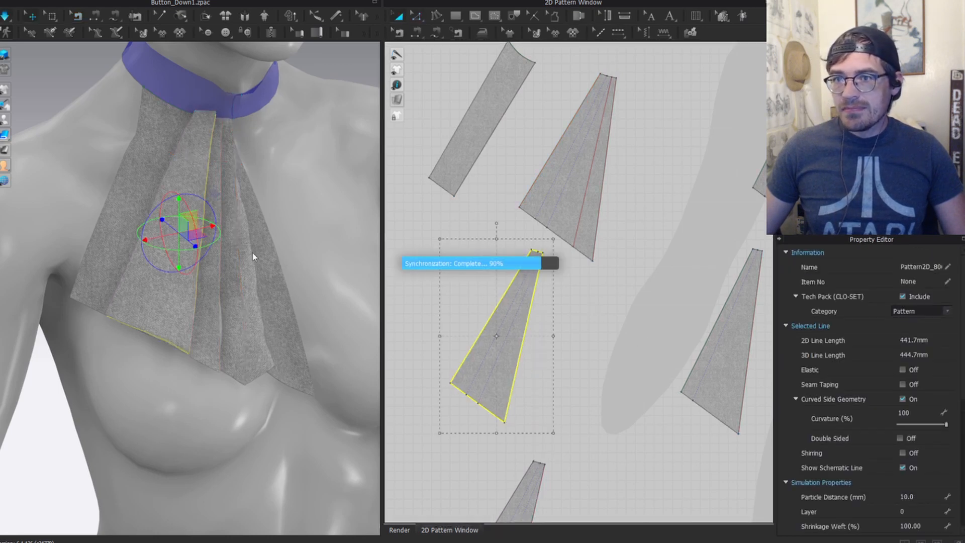
click(186, 183)
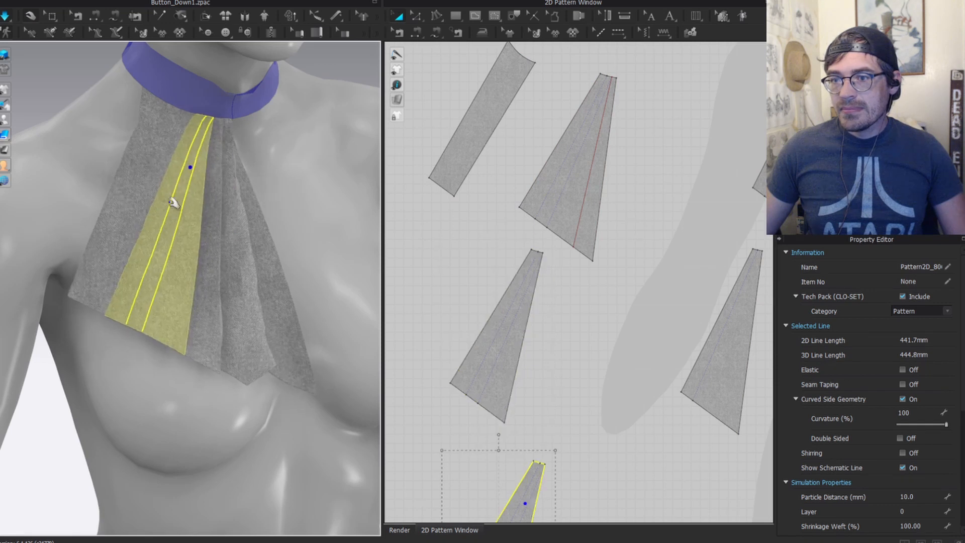
key(2)
drag(125, 285, 102, 277)
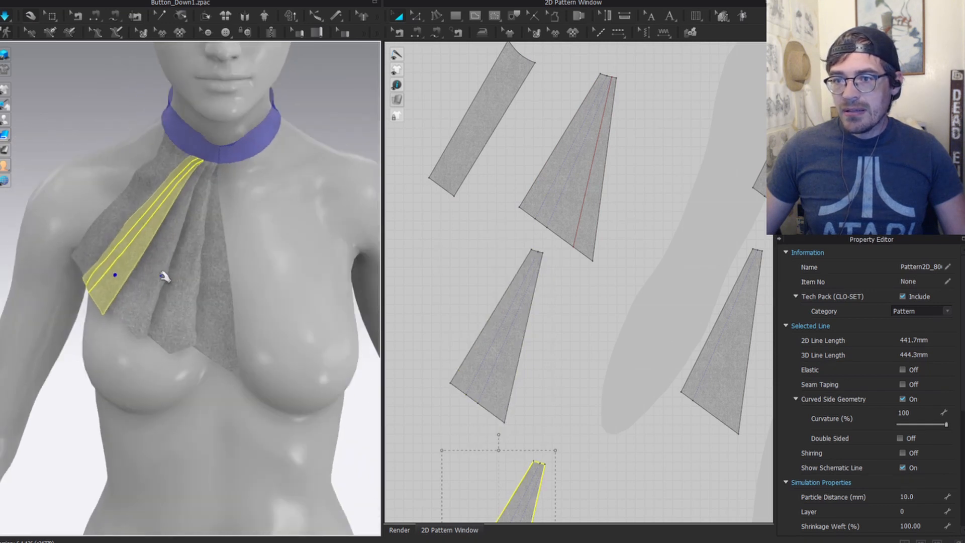
drag(161, 276, 136, 277)
drag(202, 314, 157, 311)
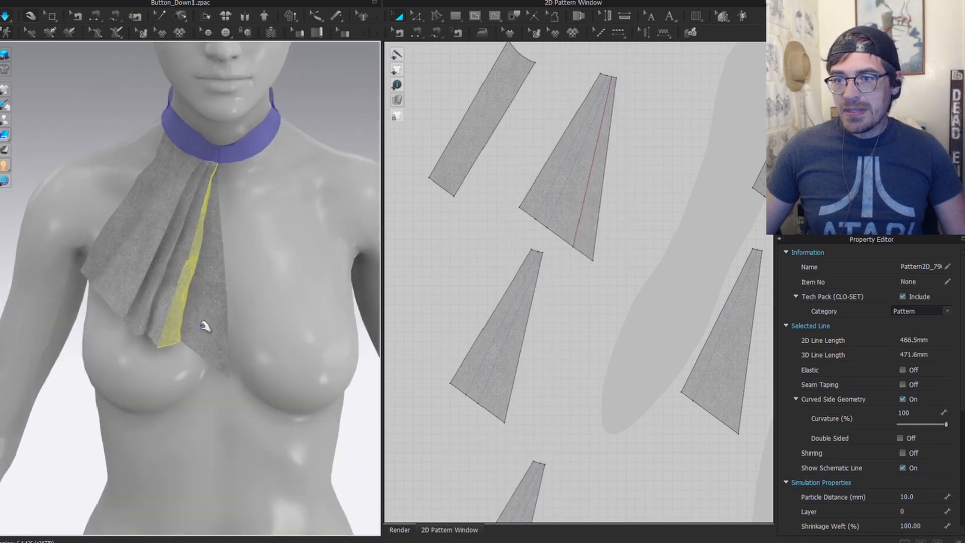
click(123, 262)
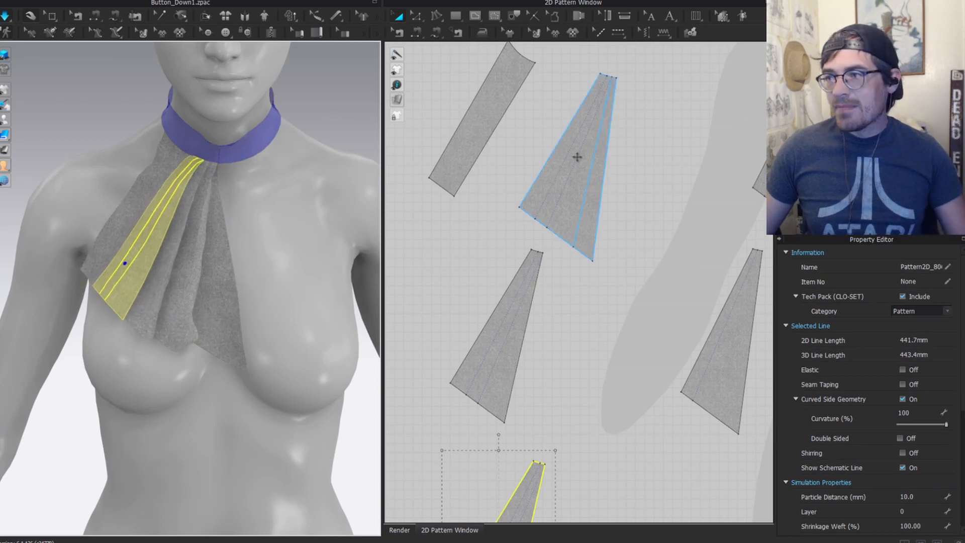
middle_drag(506, 189, 495, 261)
key(space)
scroll(124, 238, up, 3)
right_drag(124, 237, 202, 285)
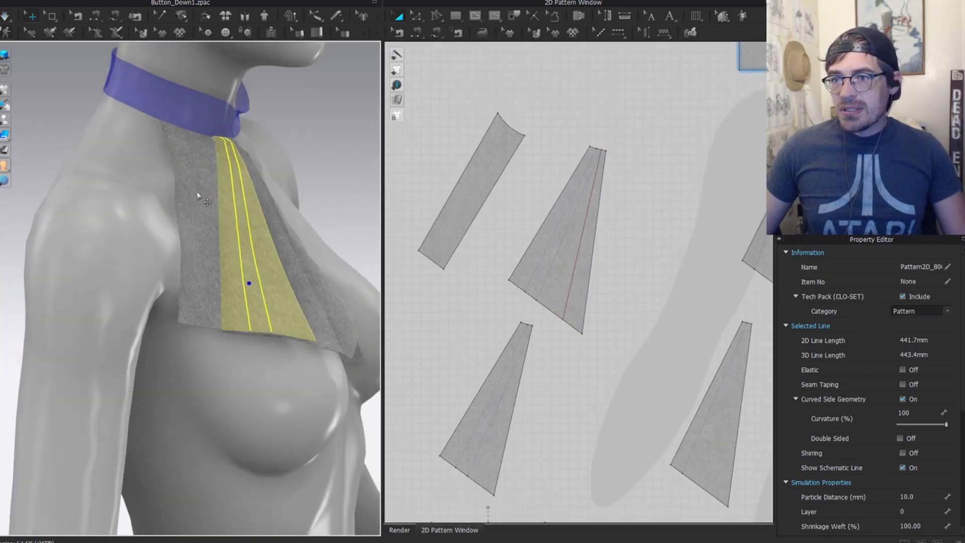
Step: Draw a diagonal line across the strip, cut along it, and delete the upper half
key(z)
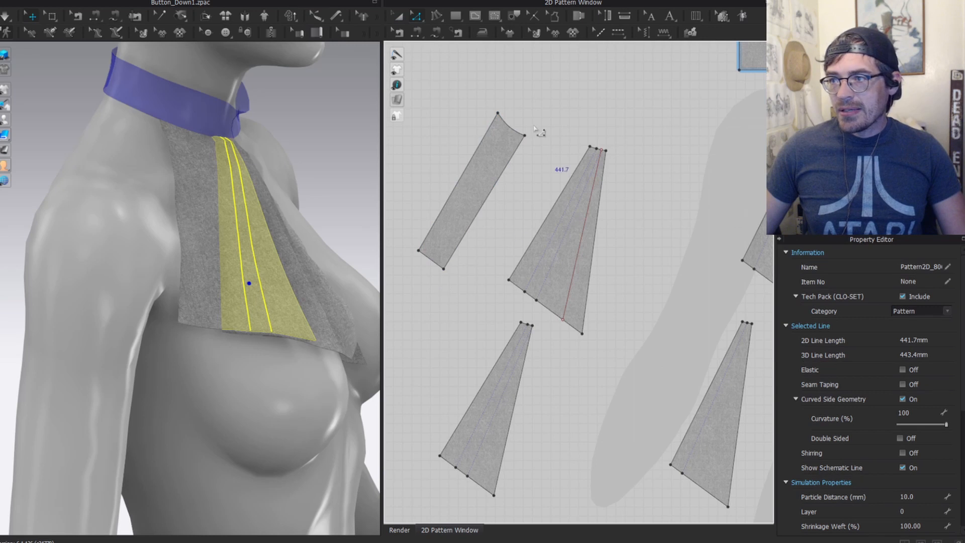
scroll(524, 134, up, 3)
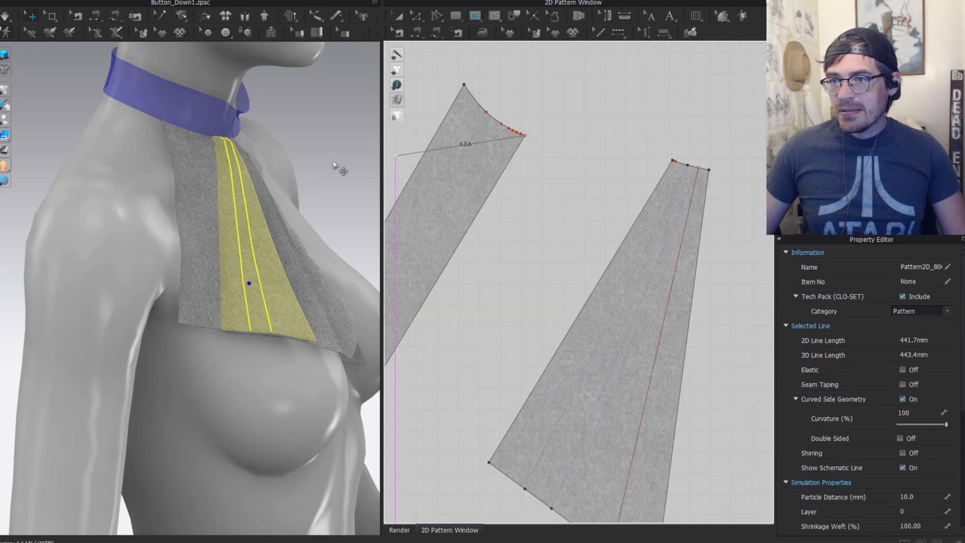
mouse_move(425, 221)
middle_down()
mouse_move(457, 229)
mouse_move(665, 119)
mouse_move(517, 247)
middle_up()
scroll(648, 120, down, 3)
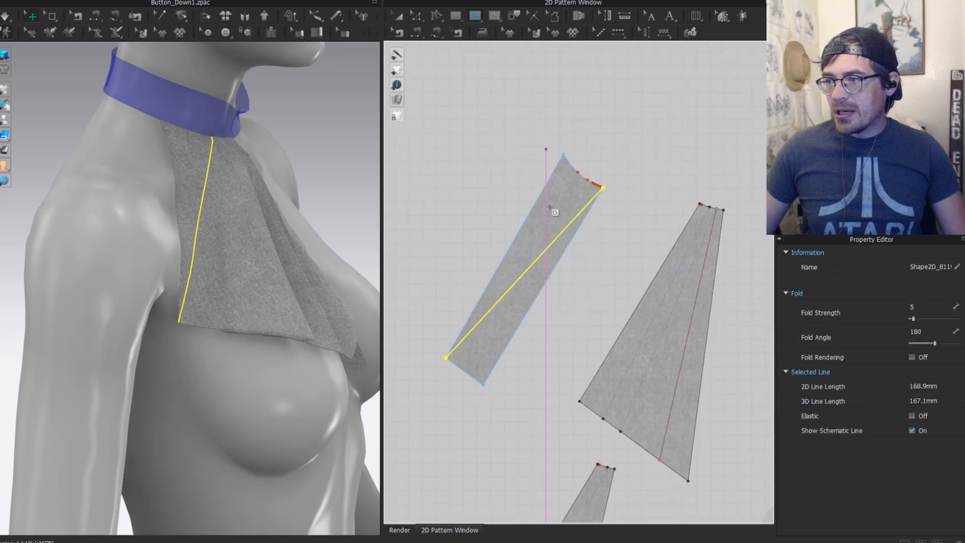
key(ctrl+x)
key(a)
click(565, 198)
key(Delete)
key(z)
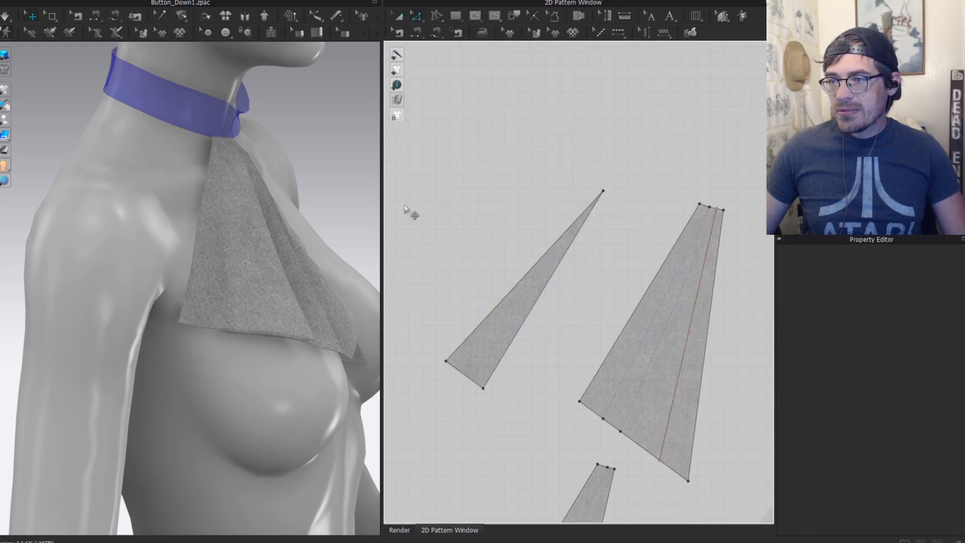
scroll(653, 279, down, 4)
key(a)
middle_drag(644, 318, 517, 201)
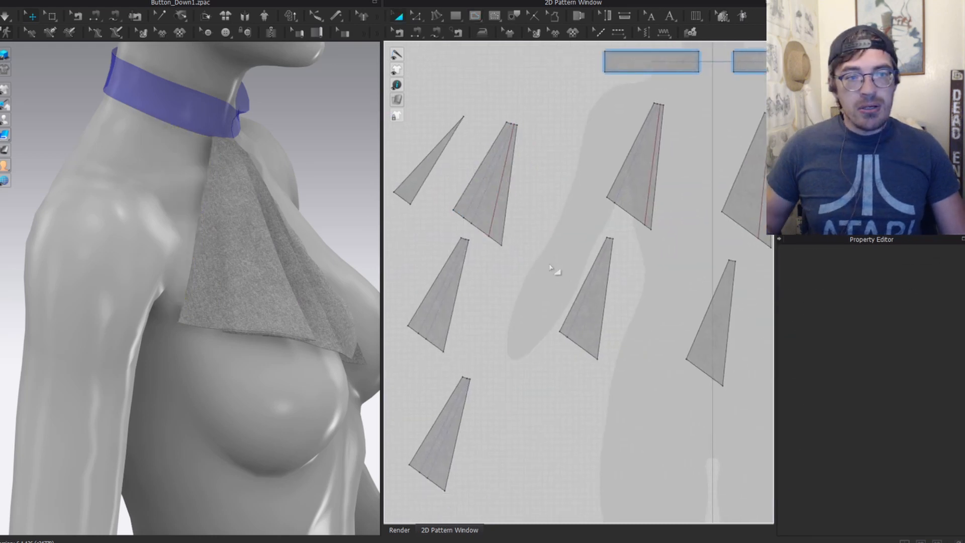
Step: Switch the avatar display to Textured Surface to expose the draped strips' dark inner faces
right_drag(312, 245, 172, 263)
click(146, 284)
scroll(553, 324, down, 4)
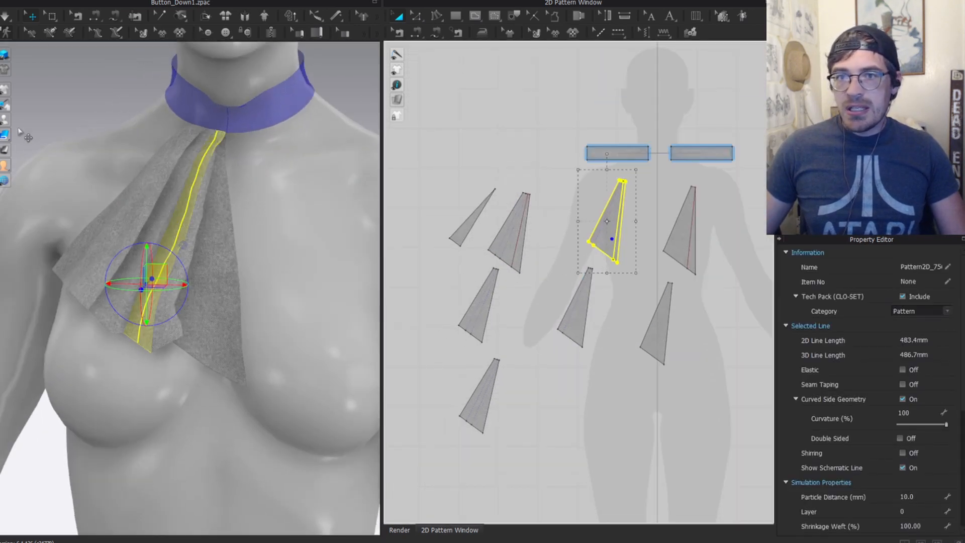
mouse_move(6, 104)
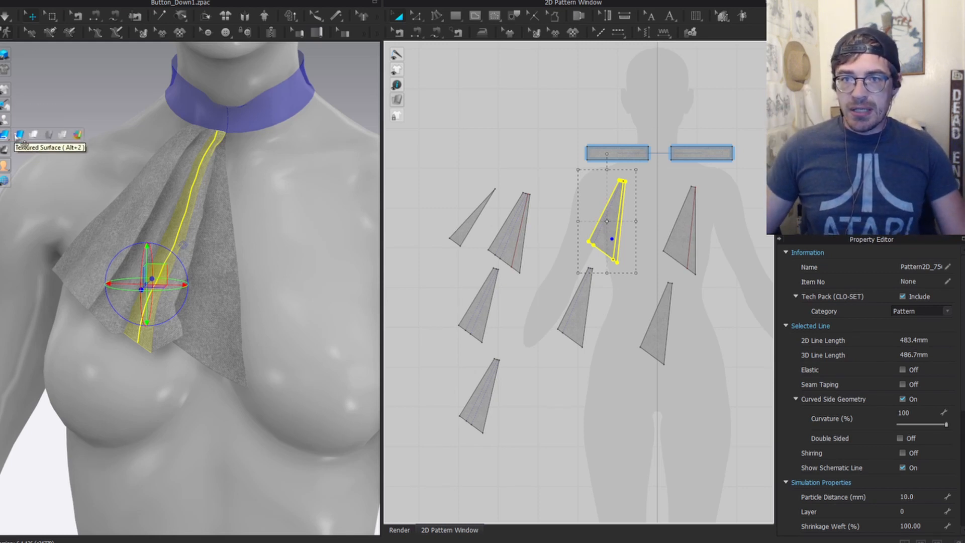
click(18, 136)
scroll(226, 210, down, 3)
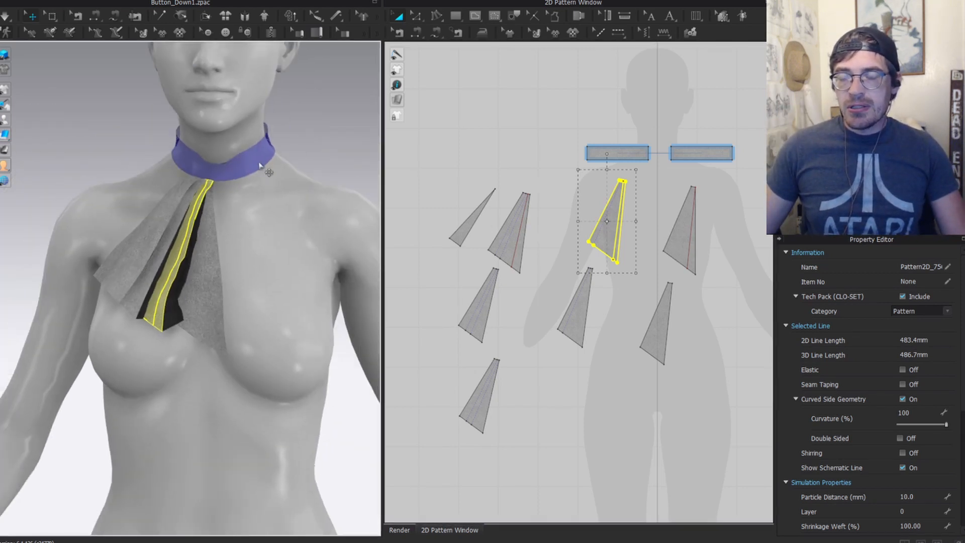
scroll(186, 296, up, 5)
Step: Select the three dark, back-facing pleat strips of the jabot
right_drag(179, 291, 188, 308)
click(226, 325)
middle_drag(653, 279, 557, 259)
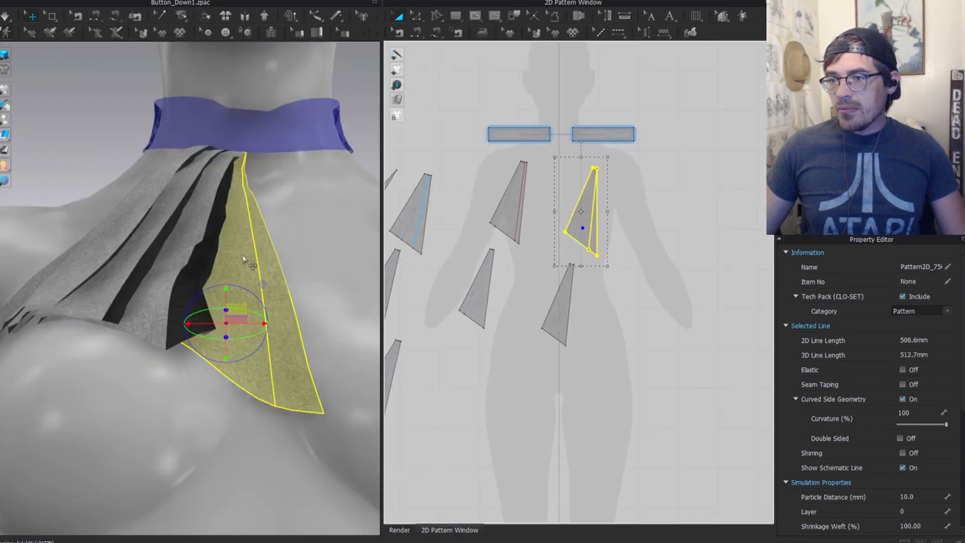
scroll(246, 262, up, 3)
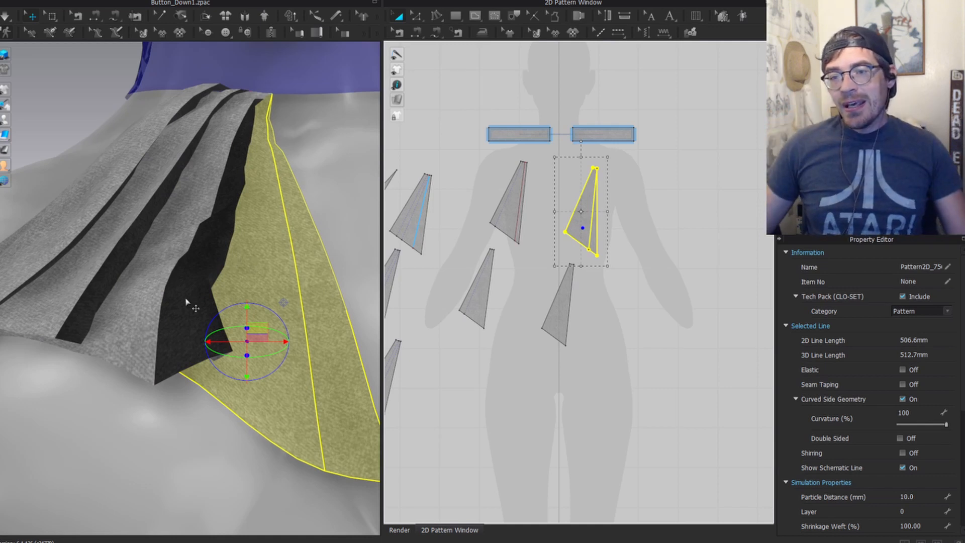
click(193, 279)
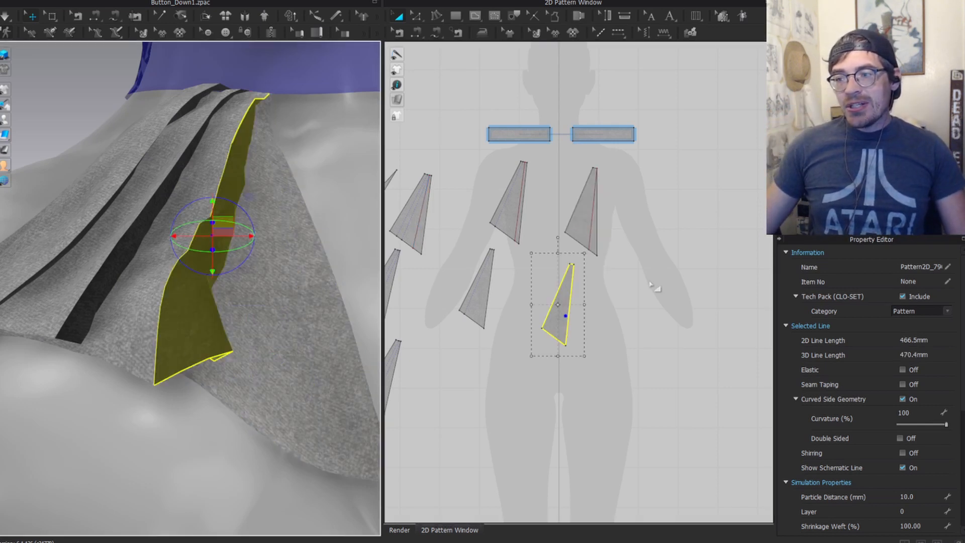
shift+click(477, 294)
middle_drag(479, 343, 558, 320)
shift+click(473, 253)
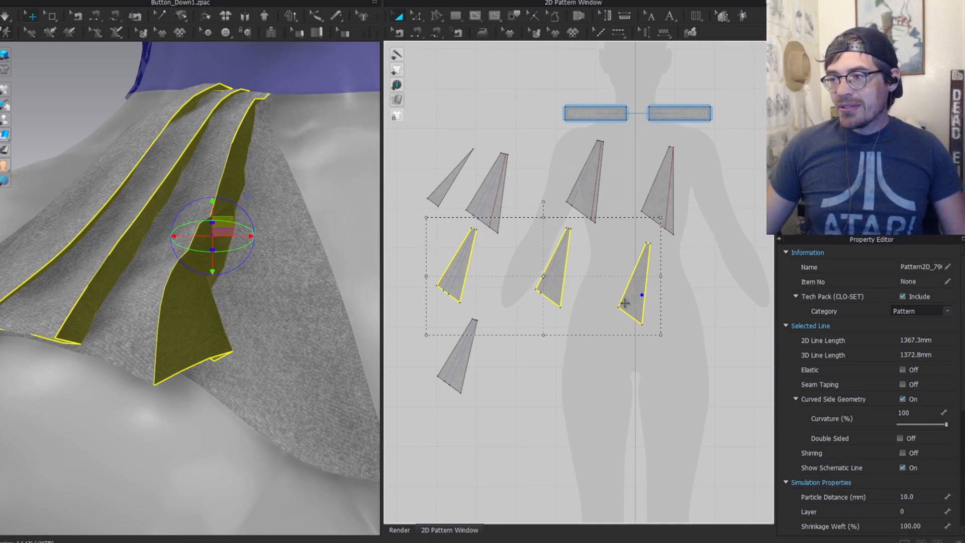
Step: Apply Flip Normal to the selected strips, then clear the selection
right_click(181, 312)
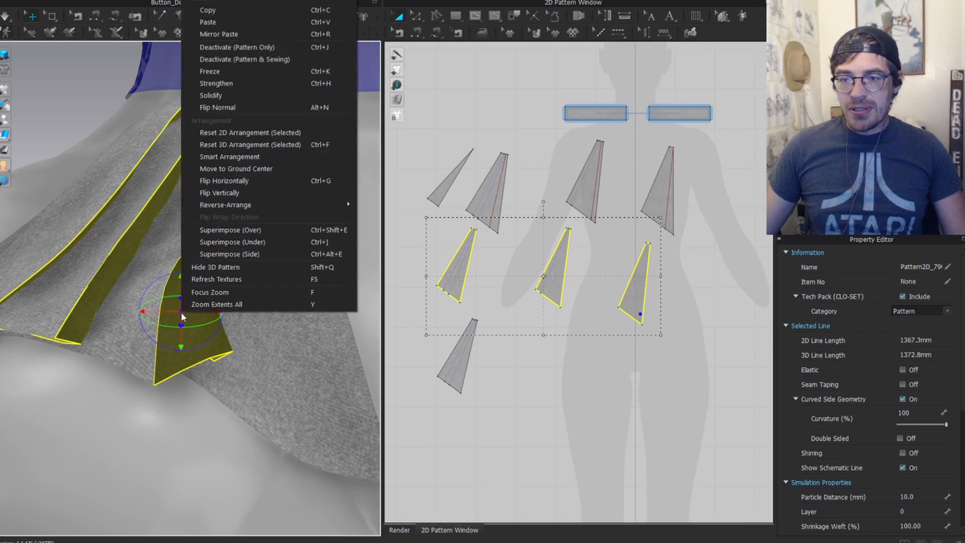
click(221, 106)
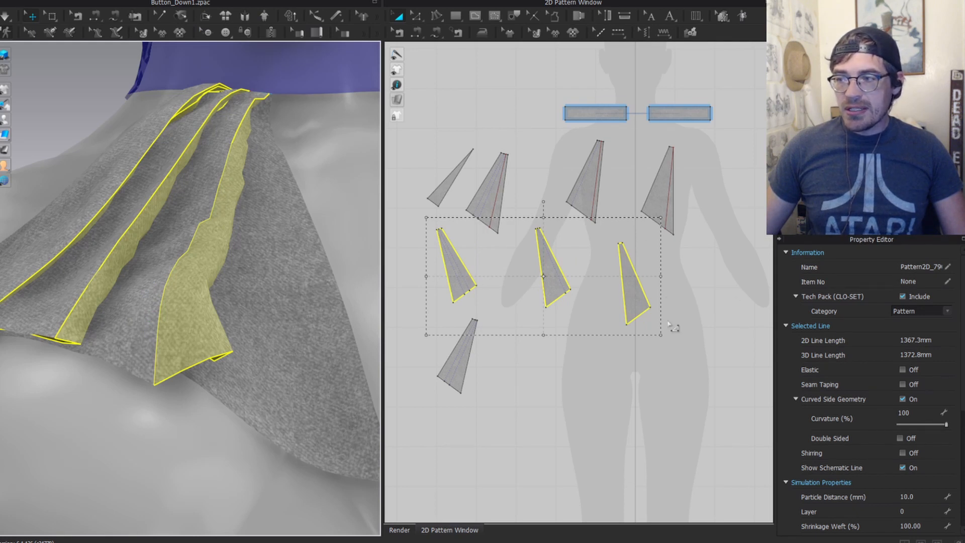
click(703, 313)
key(z)
middle_drag(624, 208, 530, 280)
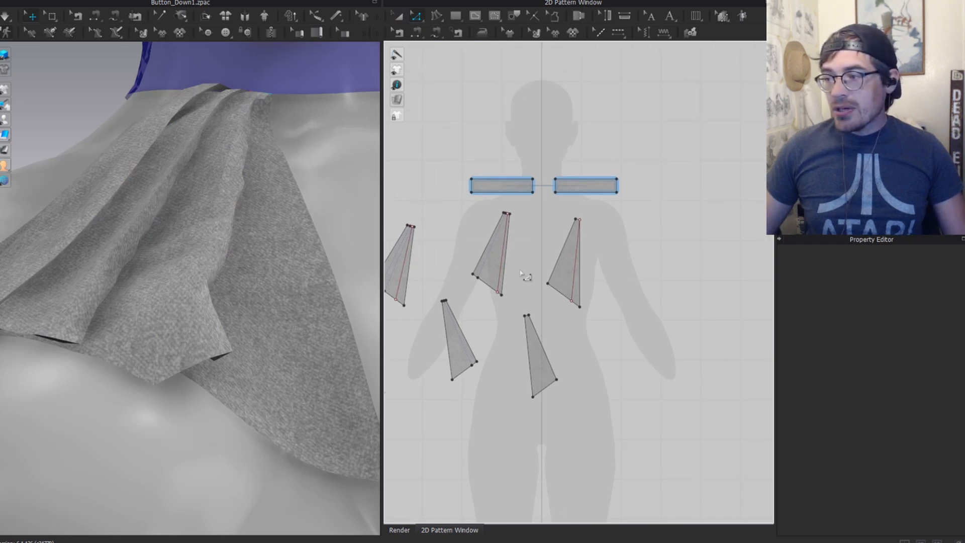
Step: In Edit Sewing, merge the first two sewn strips along their shared seam
key(b)
click(559, 259)
right_click(559, 260)
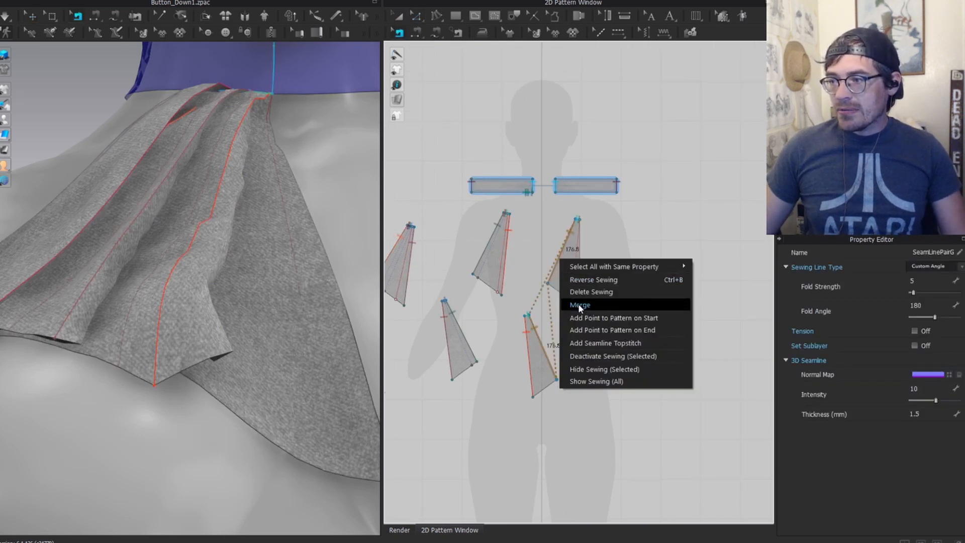
click(579, 305)
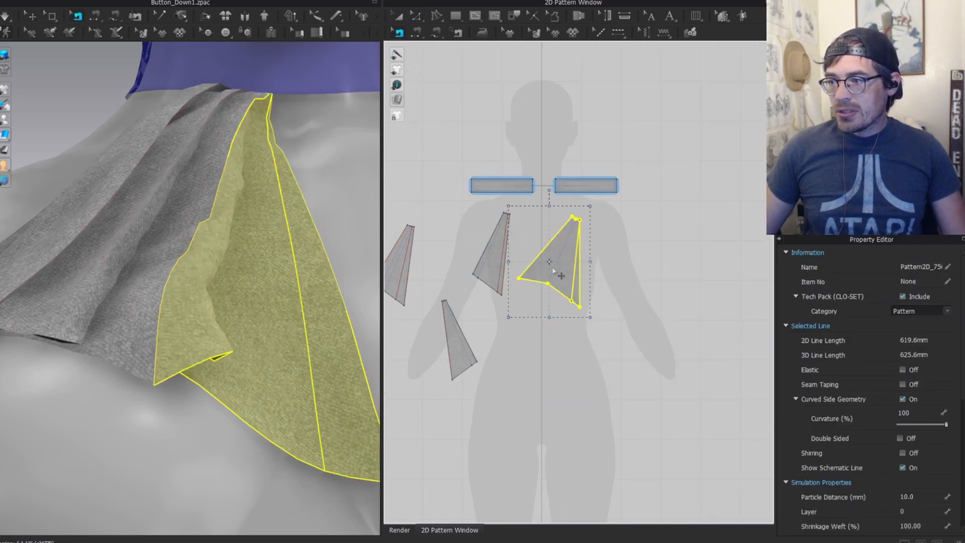
key(ctrl+z)
click(551, 310)
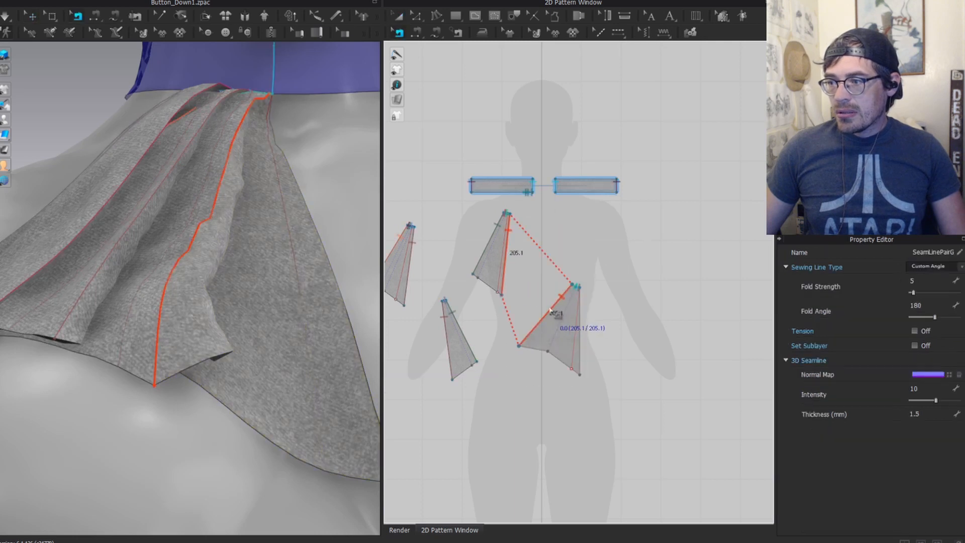
right_click(549, 305)
click(544, 315)
right_click(546, 313)
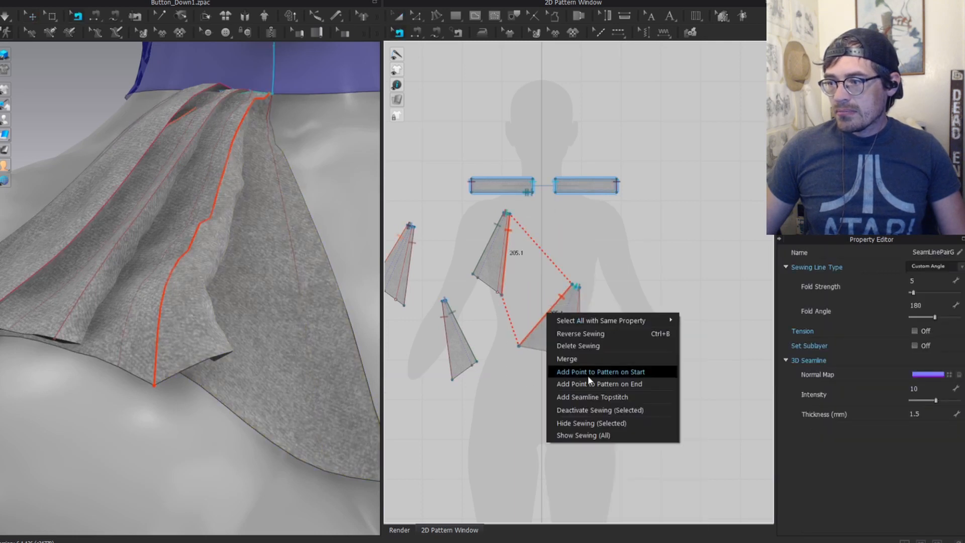
click(587, 357)
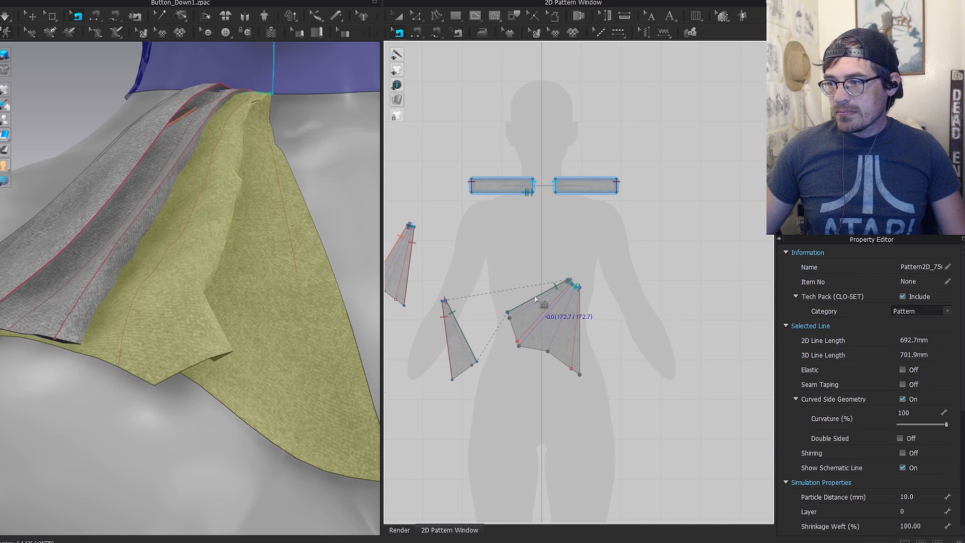
Step: Merge the following strips seam by seam into the growing fan piece
click(536, 298)
right_click(536, 296)
click(577, 346)
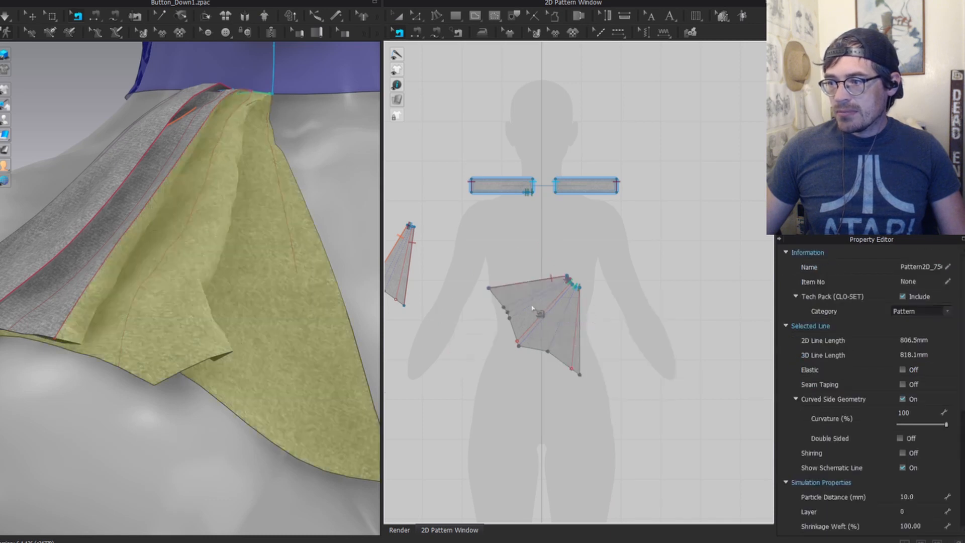
click(530, 284)
right_click(529, 283)
click(548, 328)
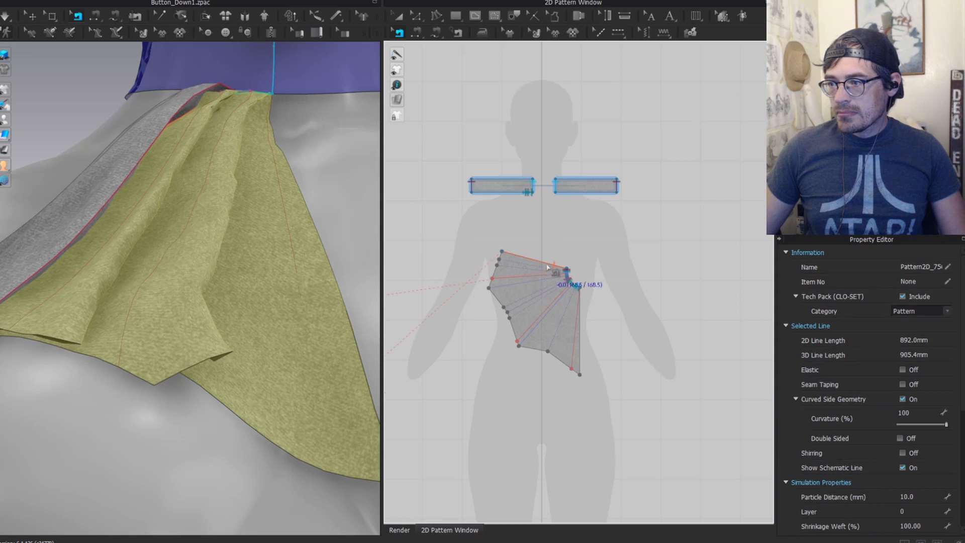
click(546, 263)
right_click(546, 263)
click(564, 307)
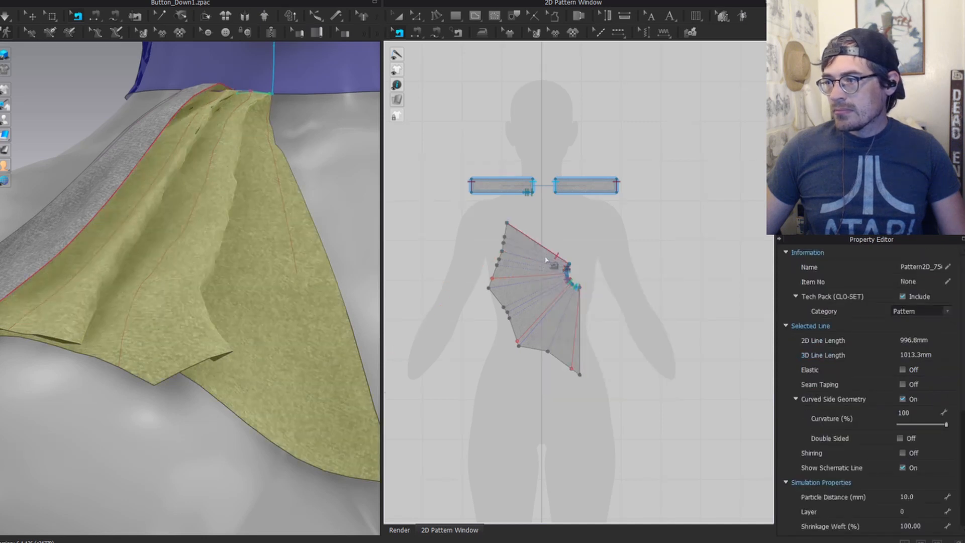
right_click(549, 254)
click(565, 297)
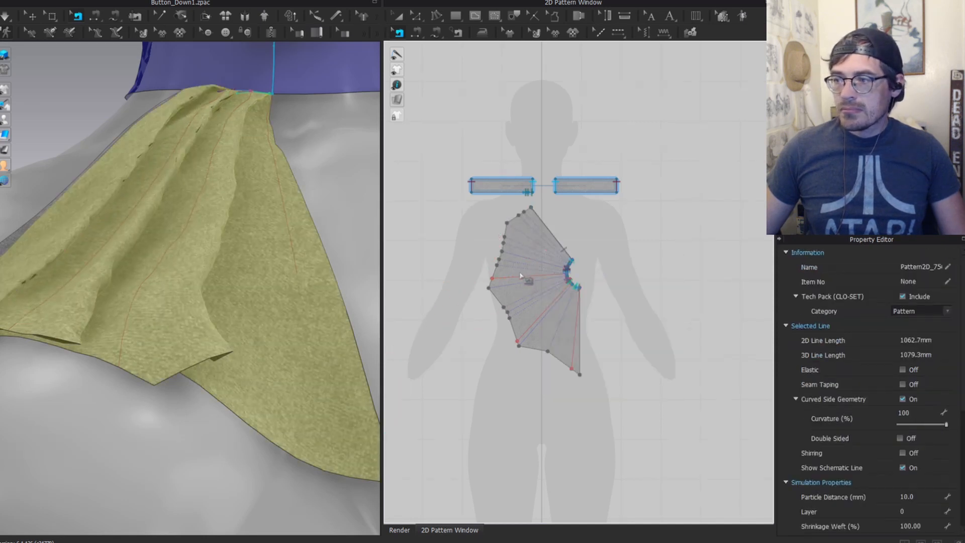
Step: Merge the last strip into the fan piece, move it down-left, and deselect it
scroll(554, 290, down, 3)
middle_drag(555, 290, 560, 290)
click(547, 257)
right_click(548, 254)
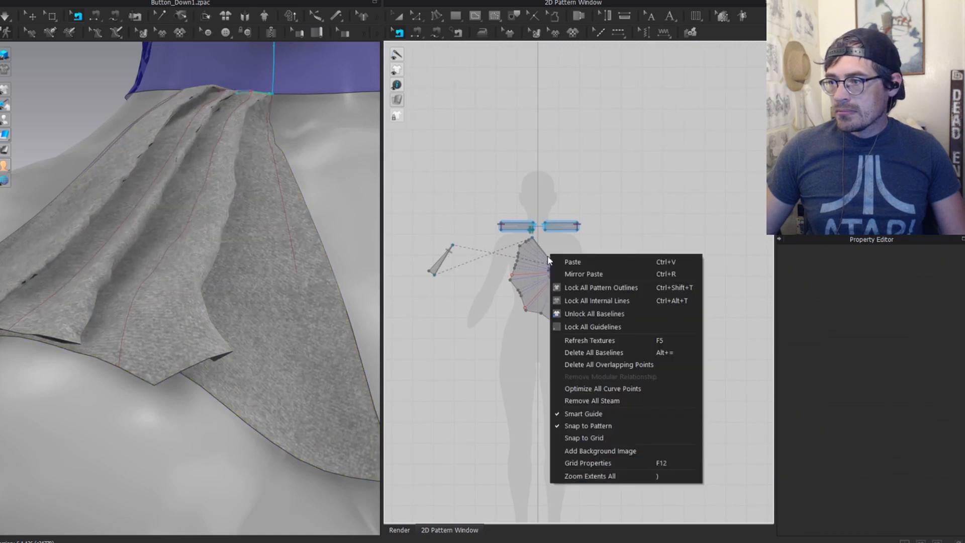
click(544, 255)
right_click(545, 255)
click(557, 292)
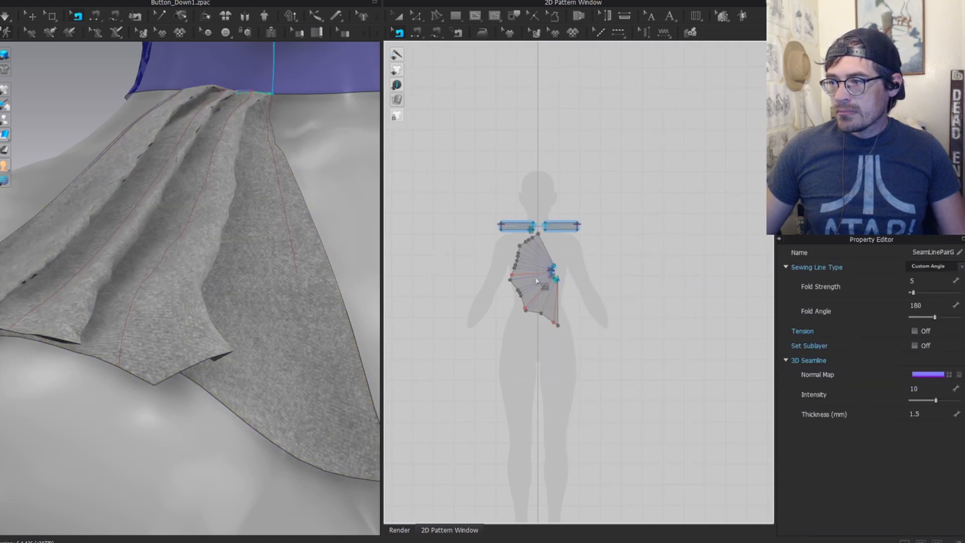
drag(534, 266, 495, 296)
click(624, 335)
scroll(166, 216, down, 3)
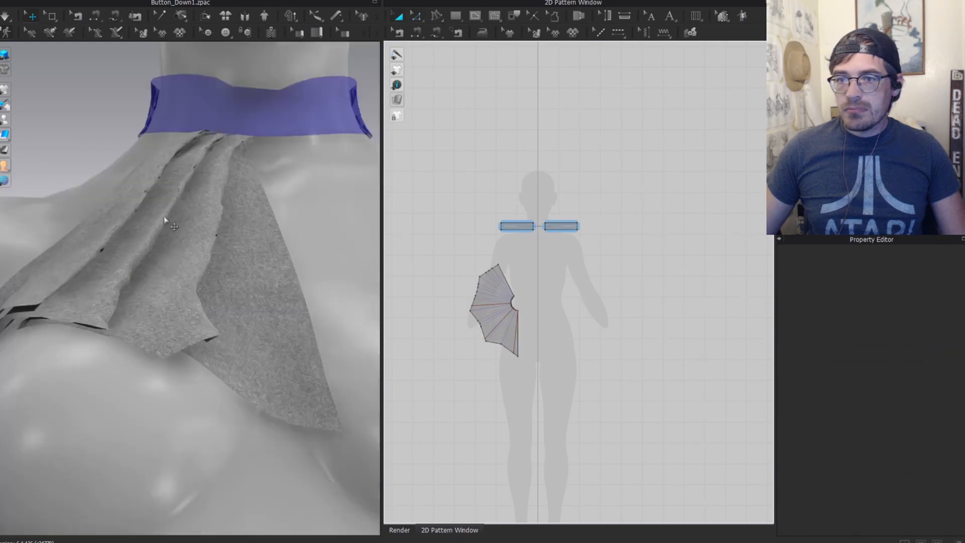
right_drag(166, 215, 216, 212)
key(z)
key(space)
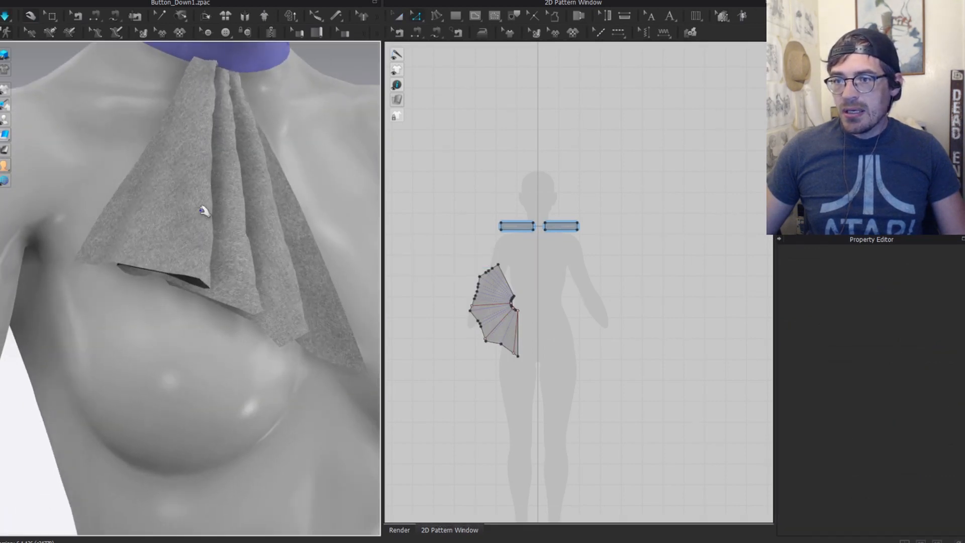
scroll(204, 211, down, 5)
key(a)
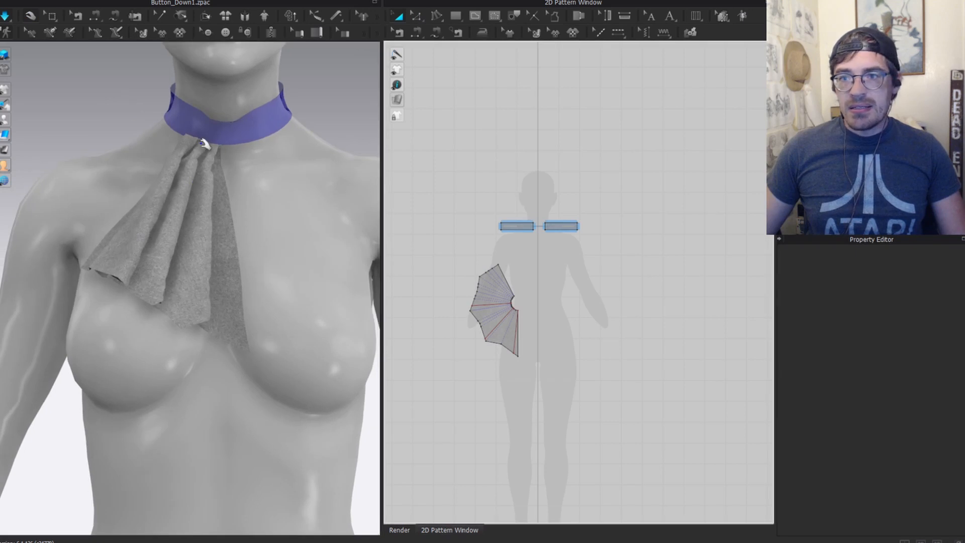
scroll(205, 144, up, 2)
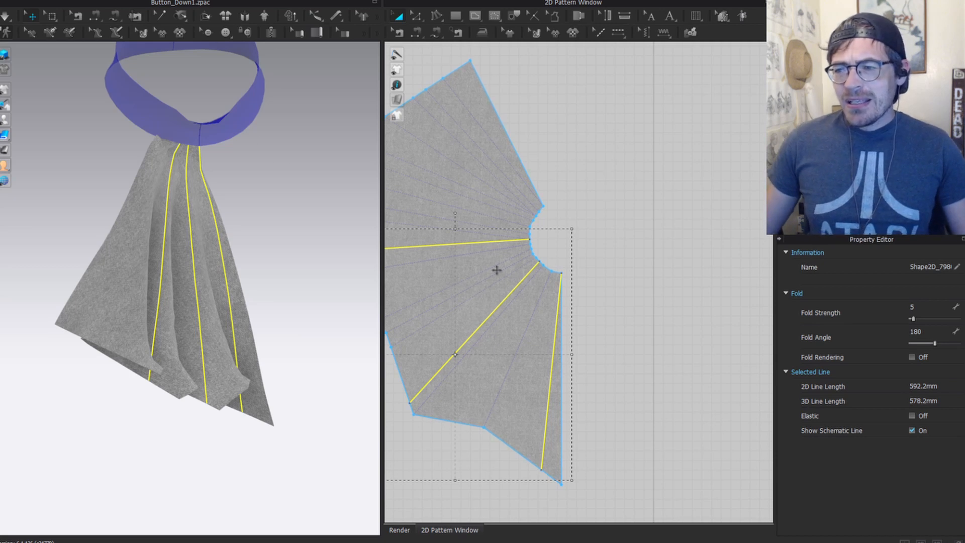
scroll(598, 273, down, 3)
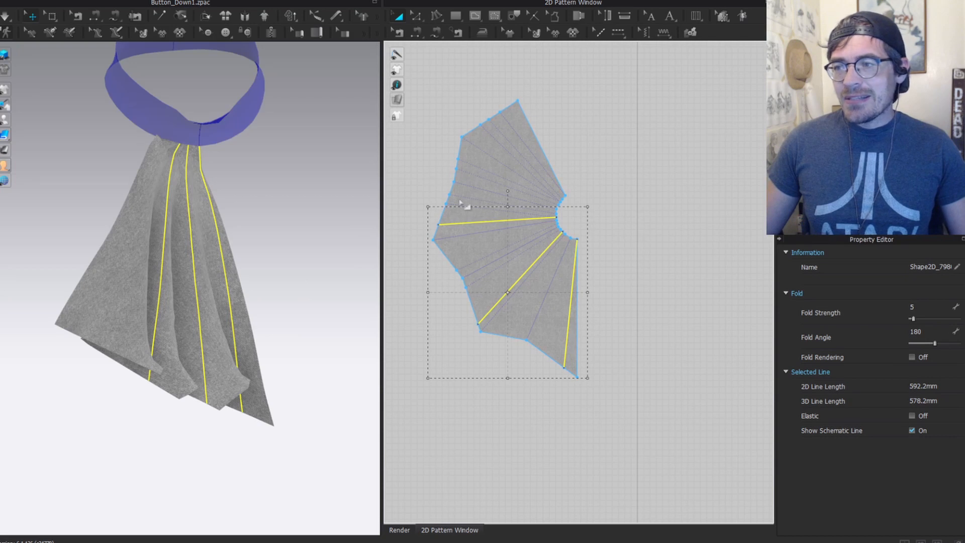
click(629, 213)
scroll(511, 246, up, 3)
key(z)
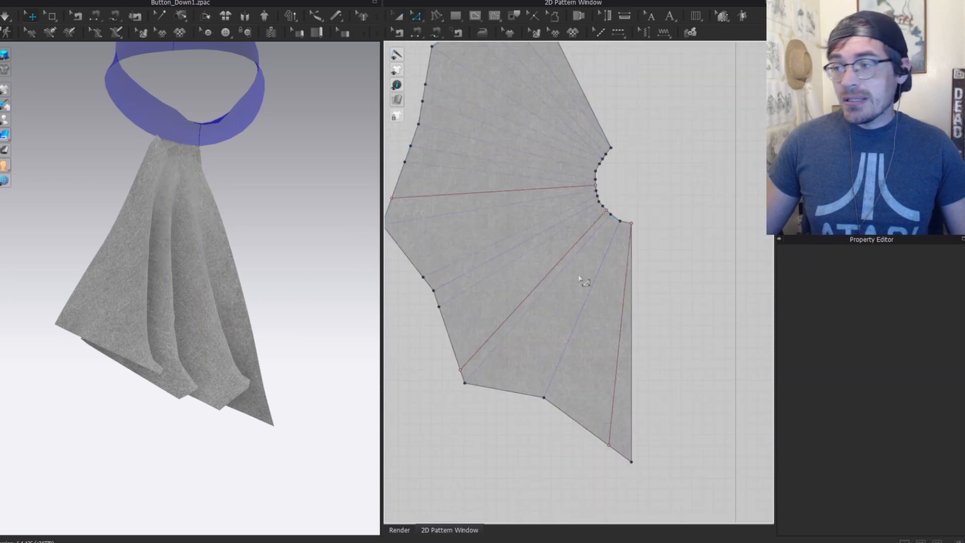
click(623, 305)
shift+click(556, 263)
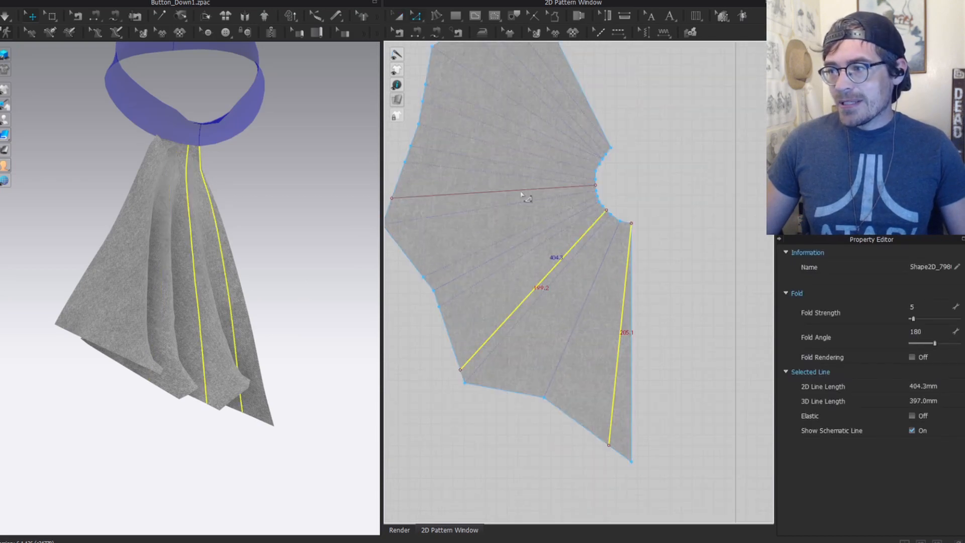
shift+click(521, 190)
key(Delete)
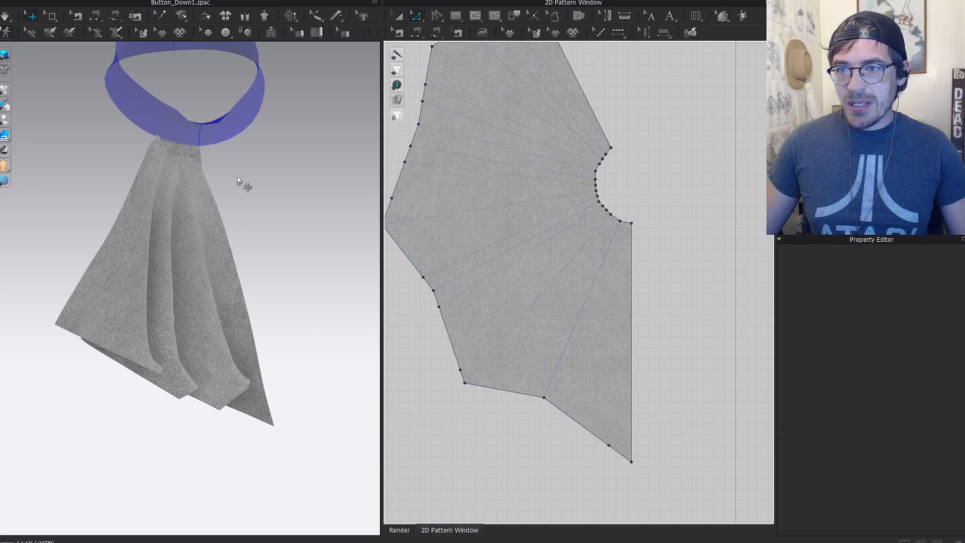
scroll(215, 221, down, 3)
mouse_move(216, 222)
right_down()
mouse_move(188, 226)
mouse_move(200, 225)
right_up()
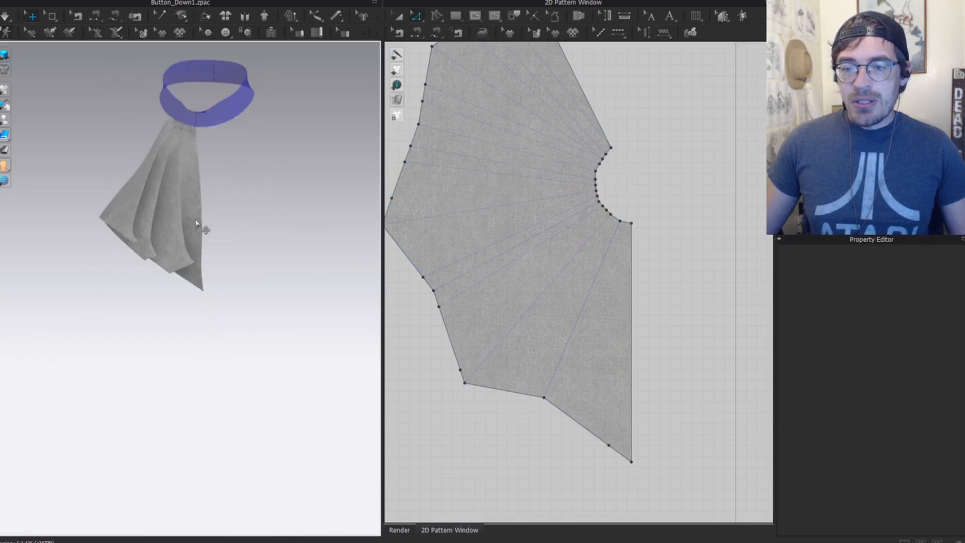
scroll(200, 178, up, 3)
middle_drag(209, 118, 221, 221)
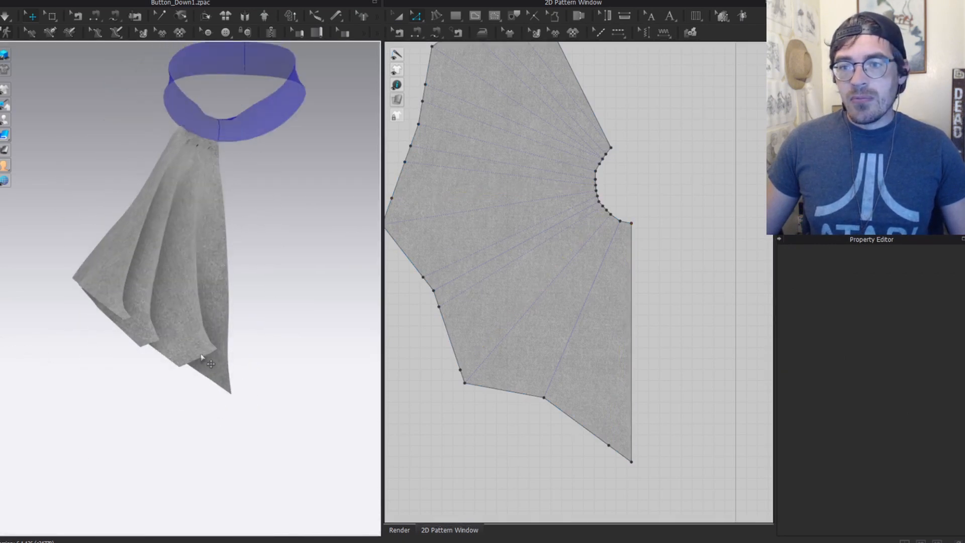
scroll(201, 357, up, 2)
click(200, 230)
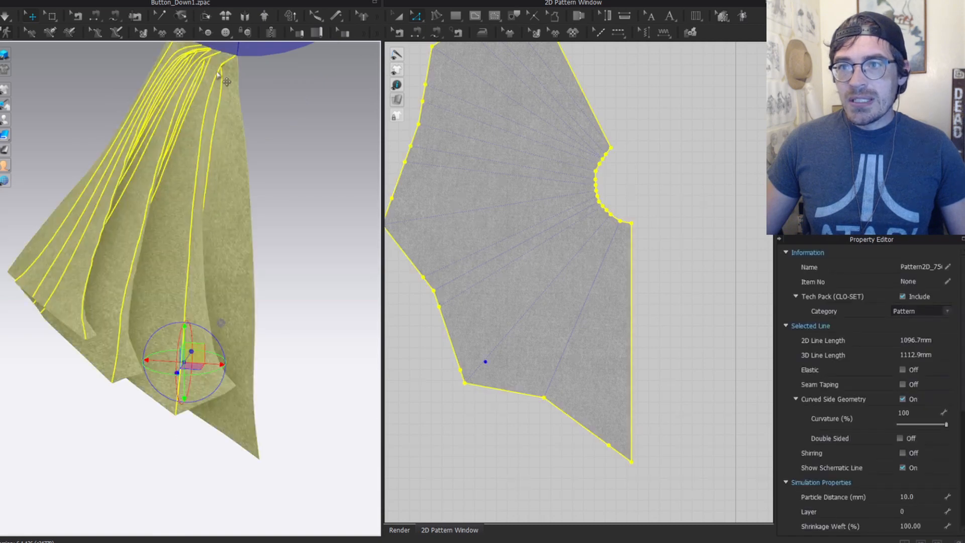
scroll(592, 216, down, 3)
scroll(556, 195, up, 5)
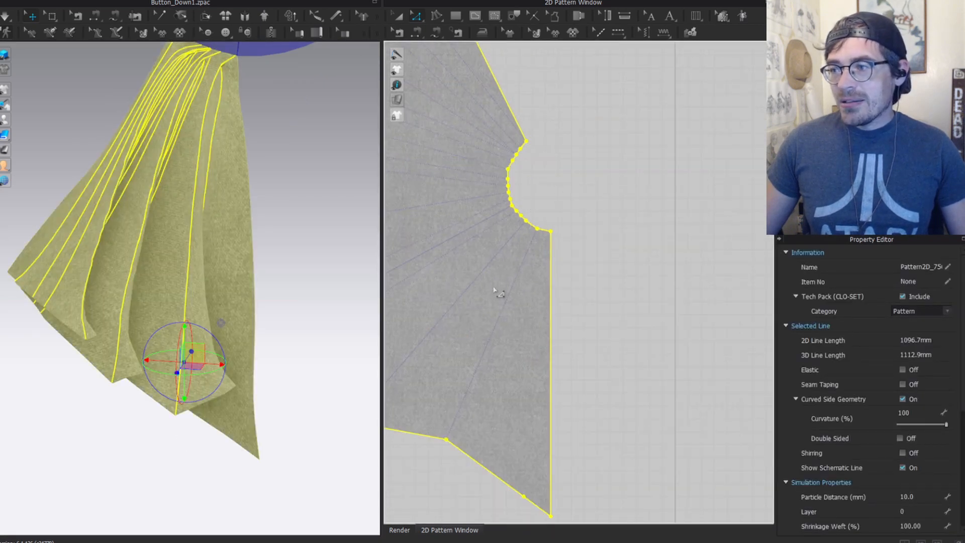
middle_drag(450, 350, 556, 191)
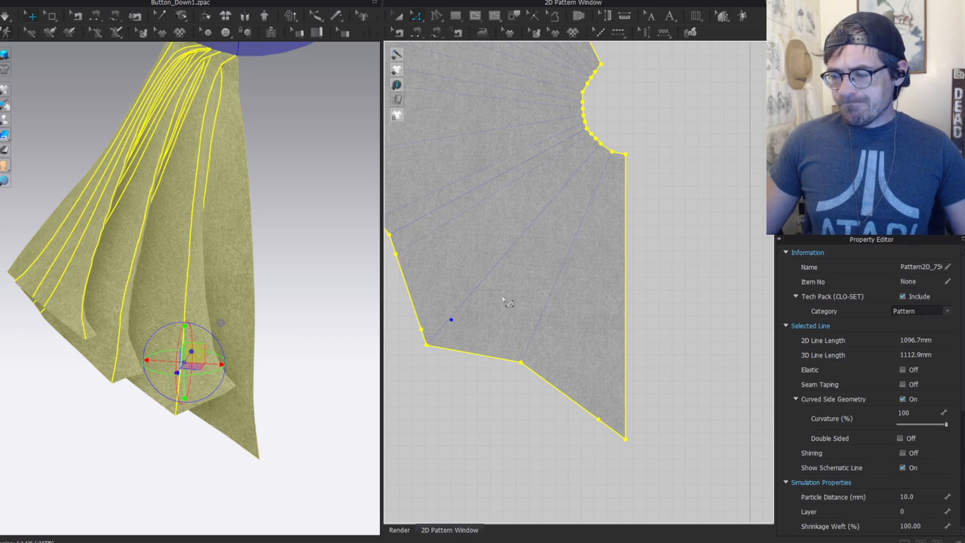
key(Escape)
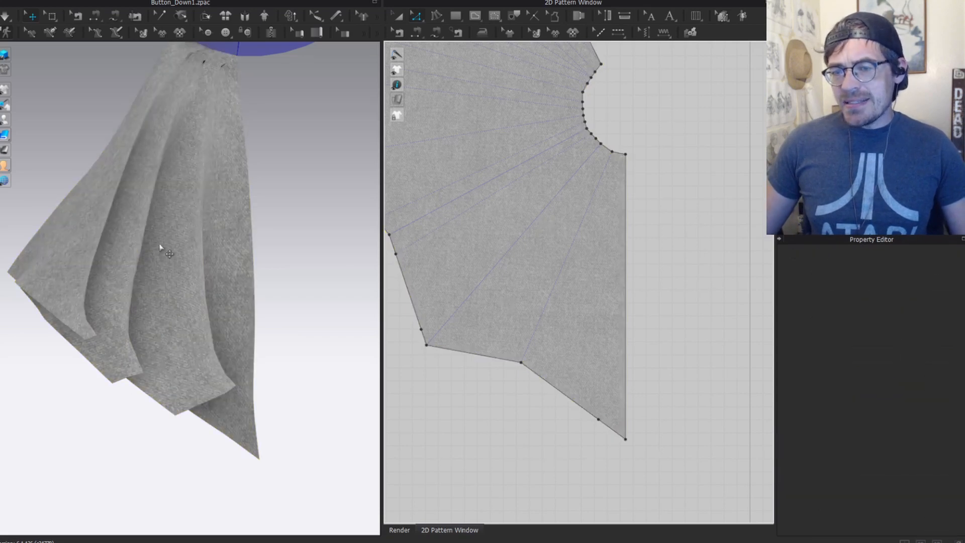
scroll(510, 242, up, 4)
middle_drag(583, 211, 611, 445)
click(151, 197)
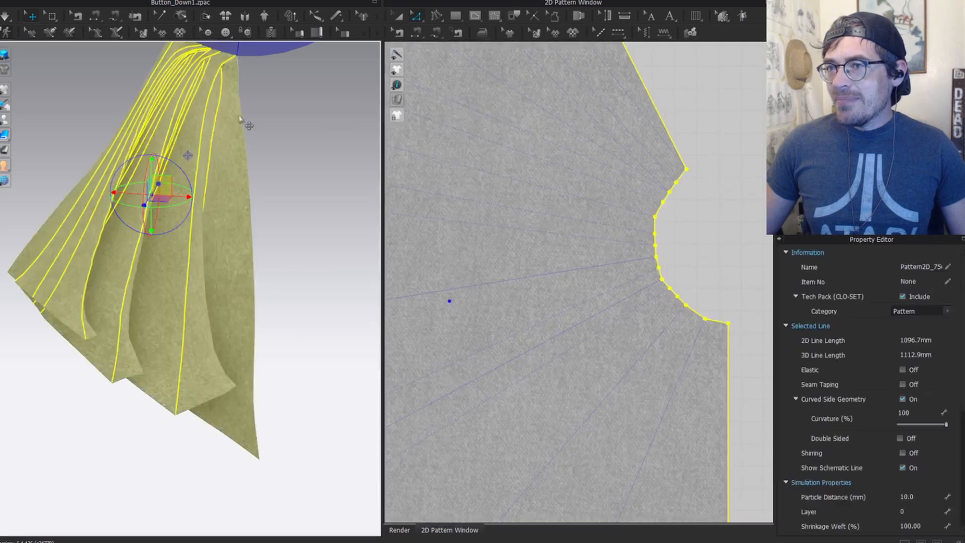
scroll(153, 199, down, 3)
mouse_move(153, 201)
right_down()
mouse_move(210, 204)
mouse_move(166, 201)
right_up()
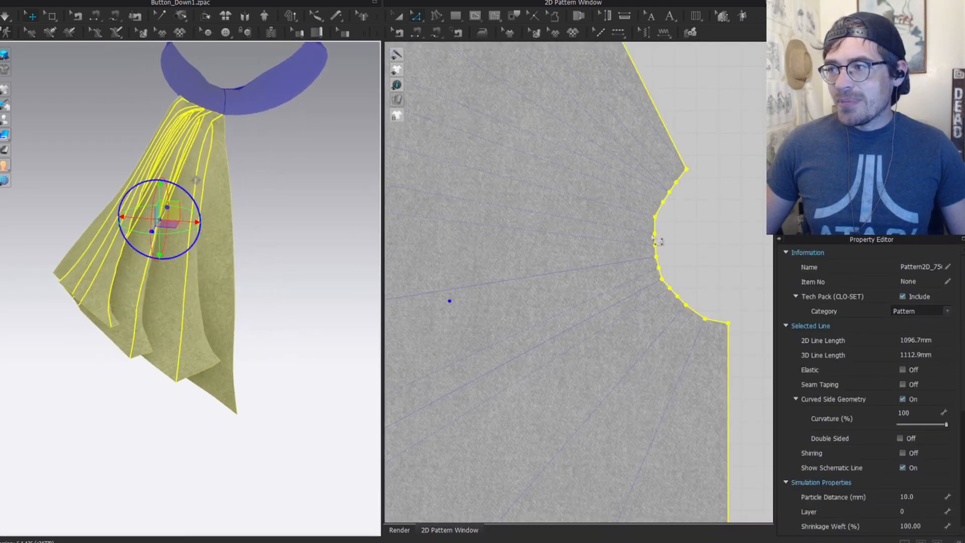
scroll(628, 200, down, 3)
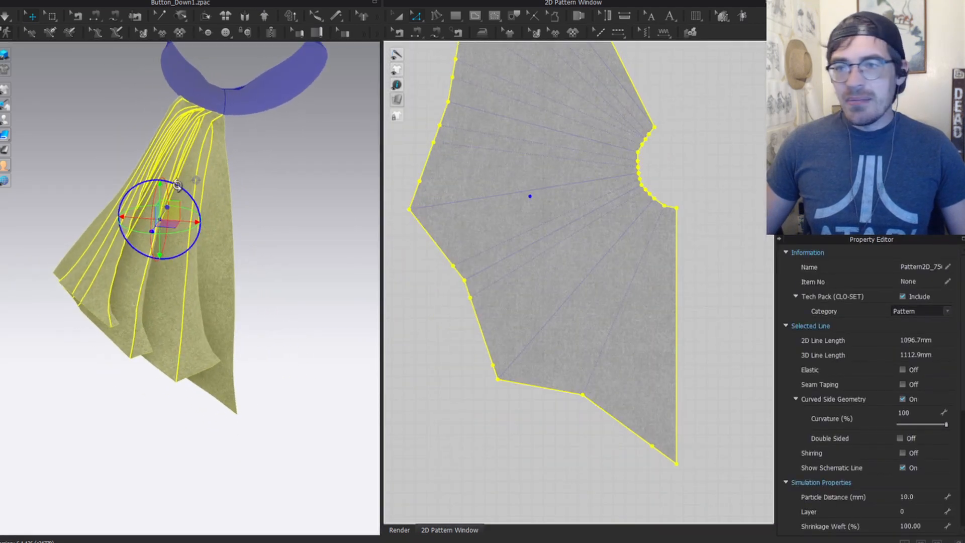
scroll(189, 272, up, 2)
scroll(682, 172, up, 3)
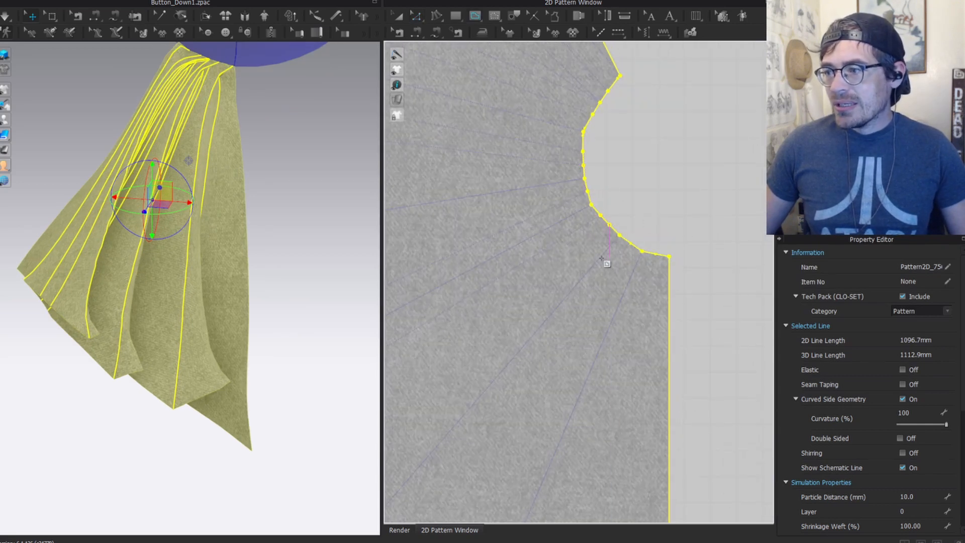
click(607, 241)
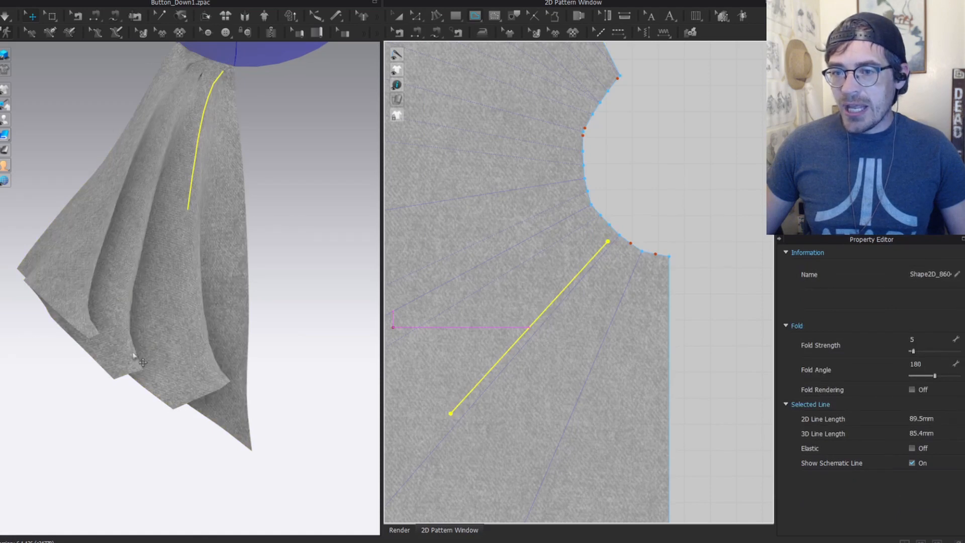
scroll(199, 77, up, 5)
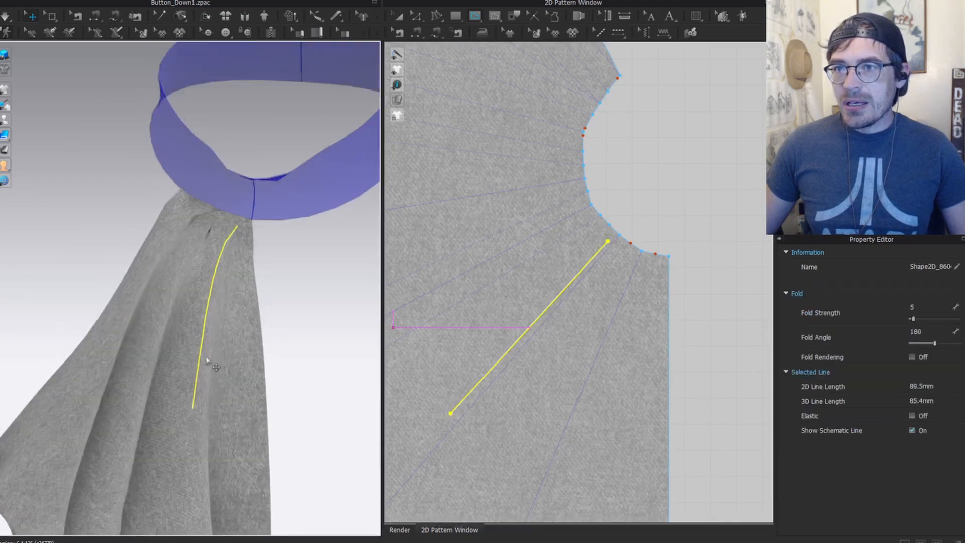
click(229, 187)
right_drag(228, 187, 305, 213)
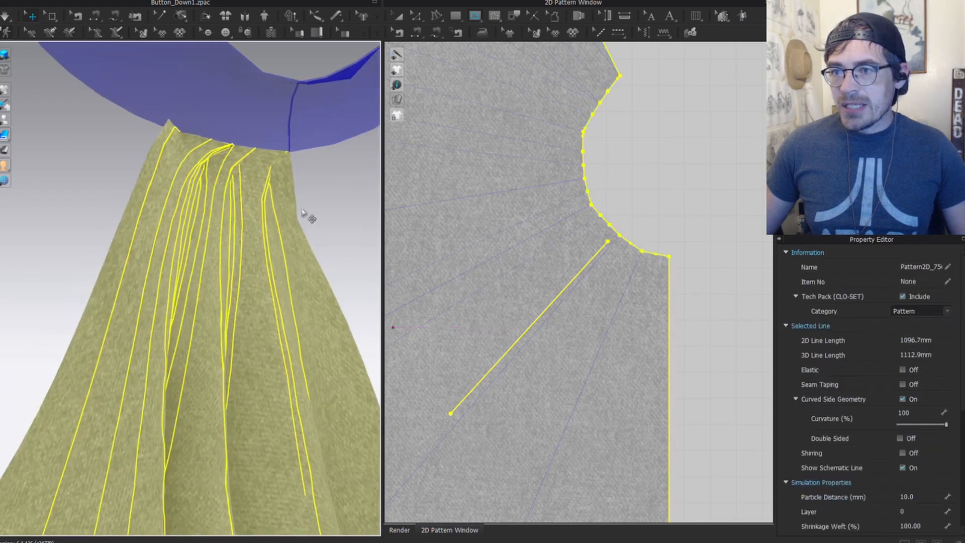
scroll(321, 236, down, 3)
click(325, 242)
scroll(534, 303, down, 2)
scroll(535, 302, down, 4)
key(z)
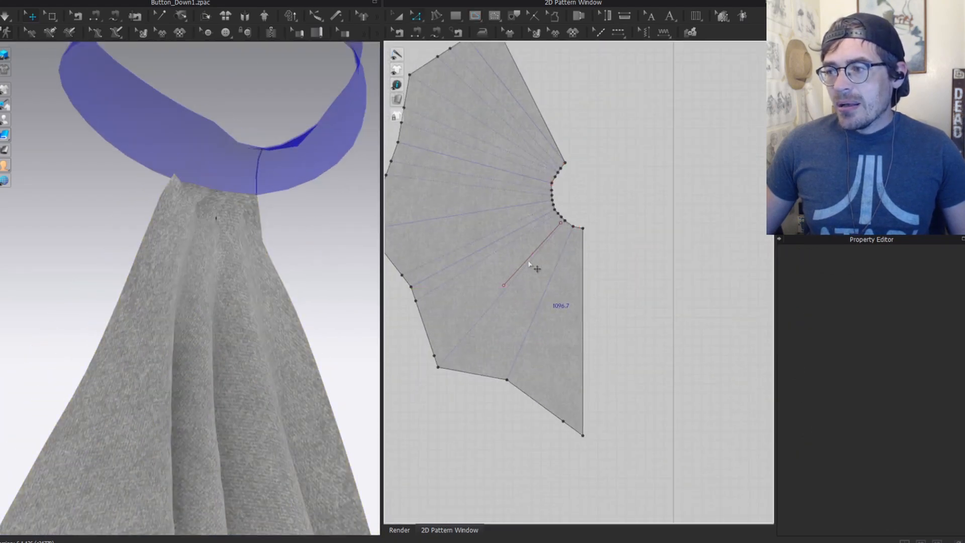
Step: Delete the unwanted internal line and frame the whole fan piece
click(531, 261)
key(Delete)
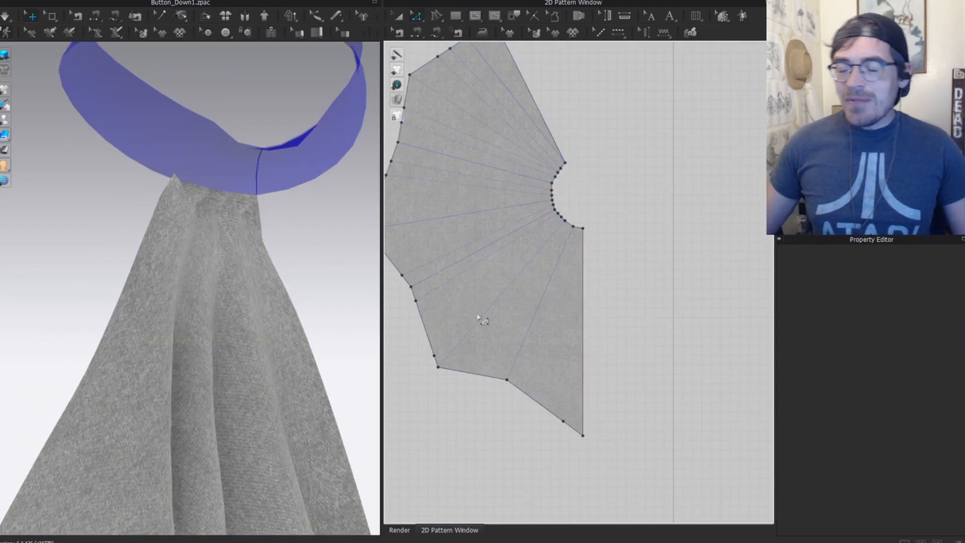
middle_drag(491, 316, 517, 260)
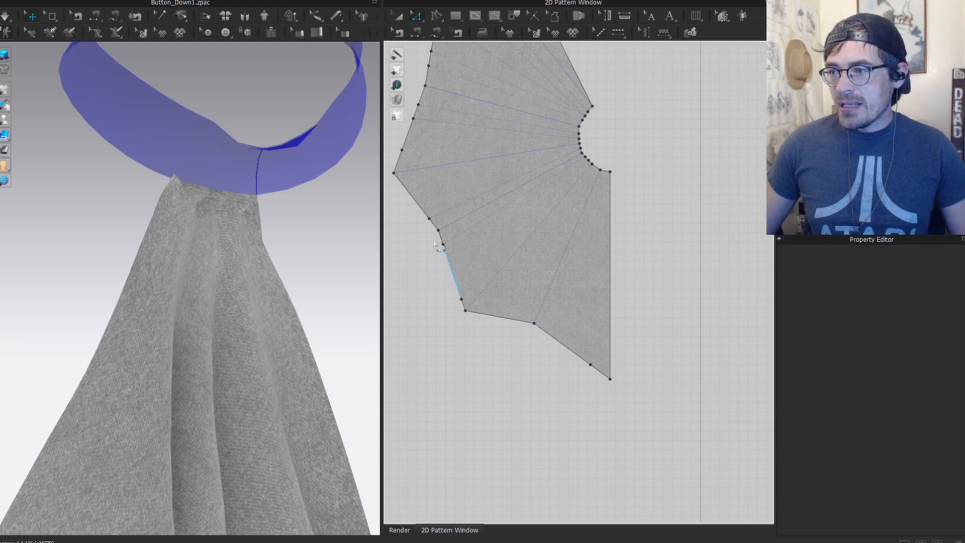
scroll(438, 232, up, 5)
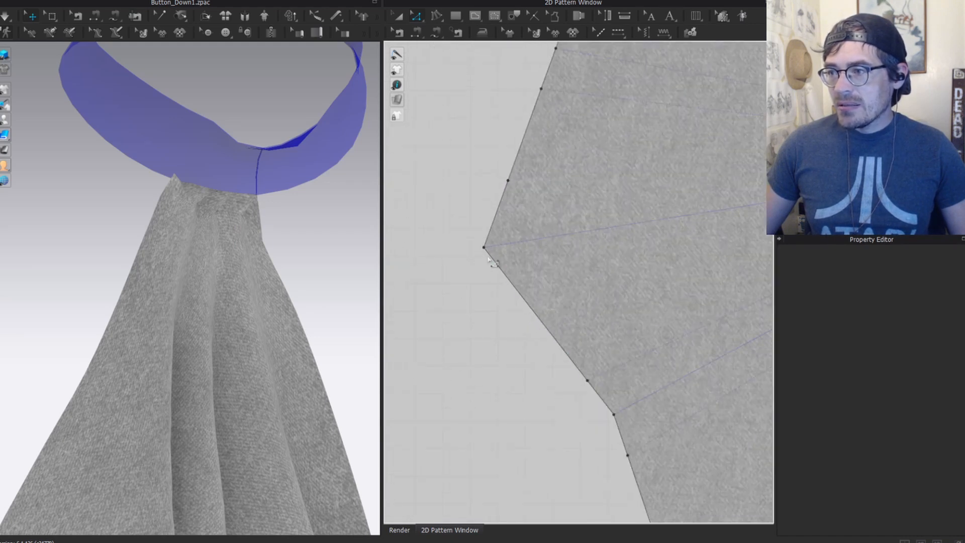
scroll(502, 237, up, 2)
scroll(527, 252, down, 6)
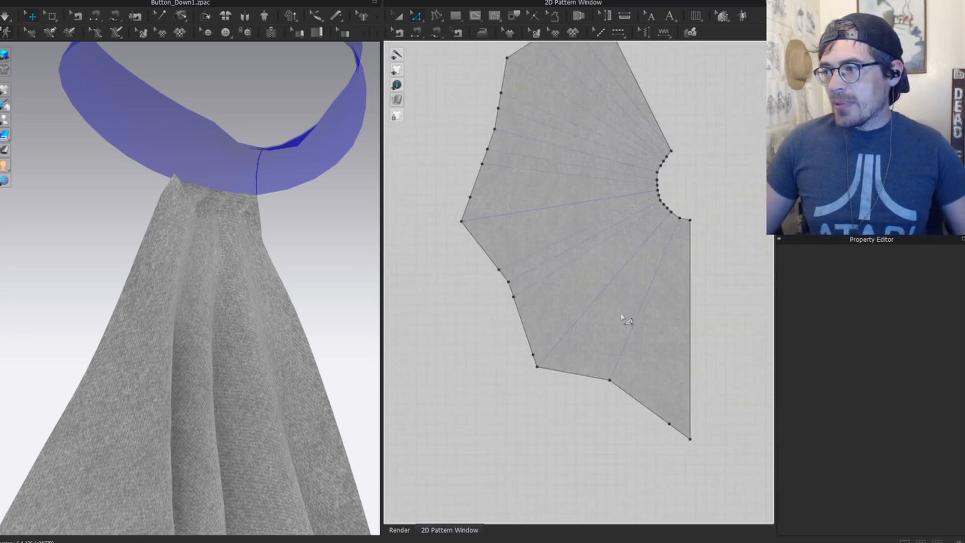
scroll(575, 322, up, 2)
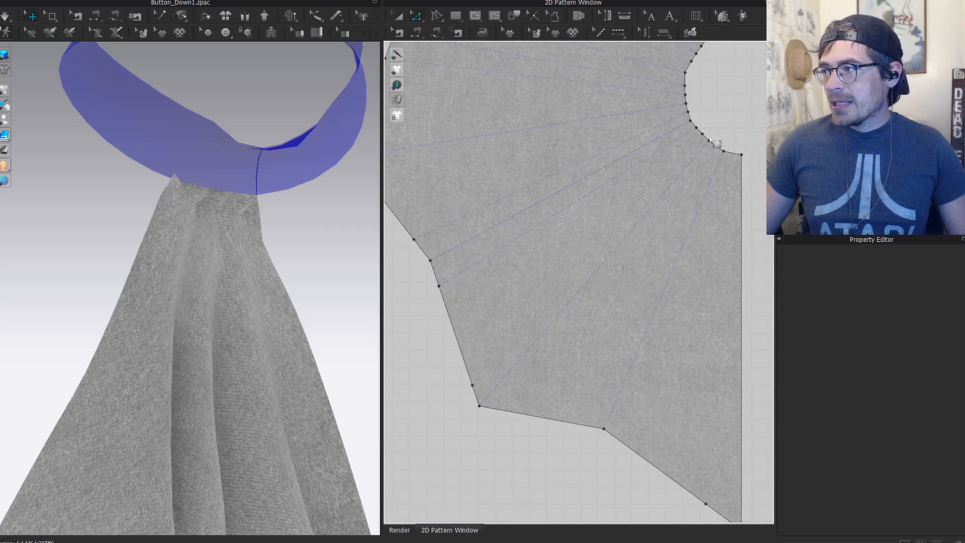
Step: Draw radial fold lines from the pattern's corner points to the neck curve
click(480, 406)
scroll(564, 273, up, 2)
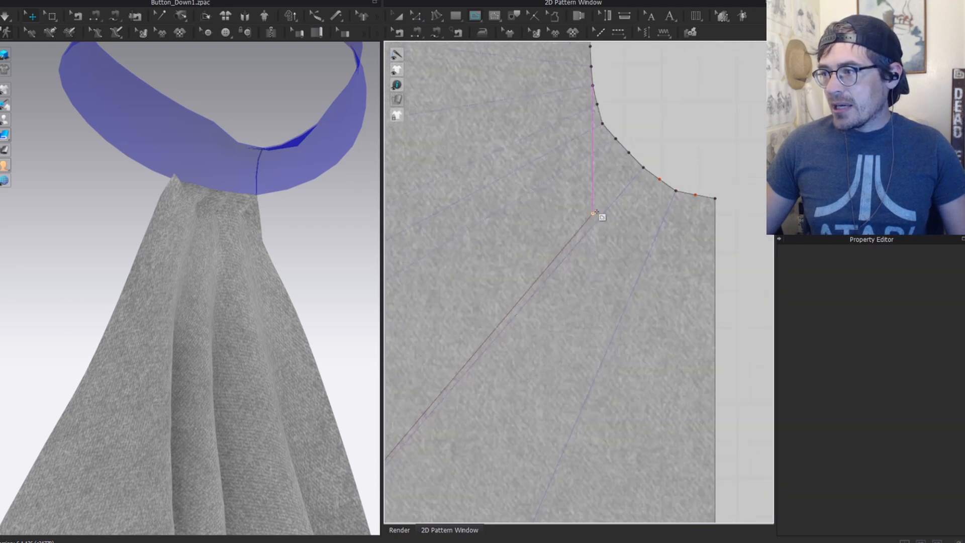
click(644, 167)
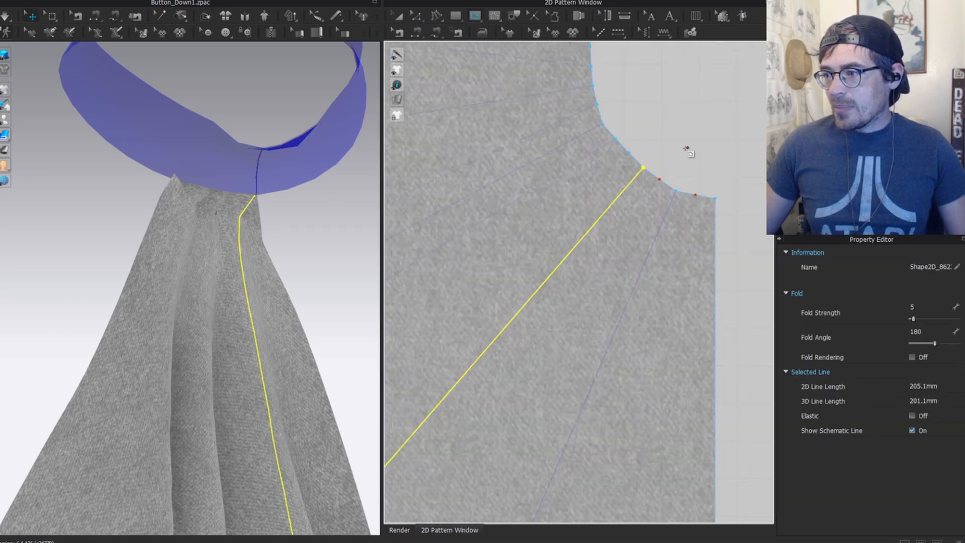
scroll(500, 355, down, 4)
scroll(527, 422, up, 2)
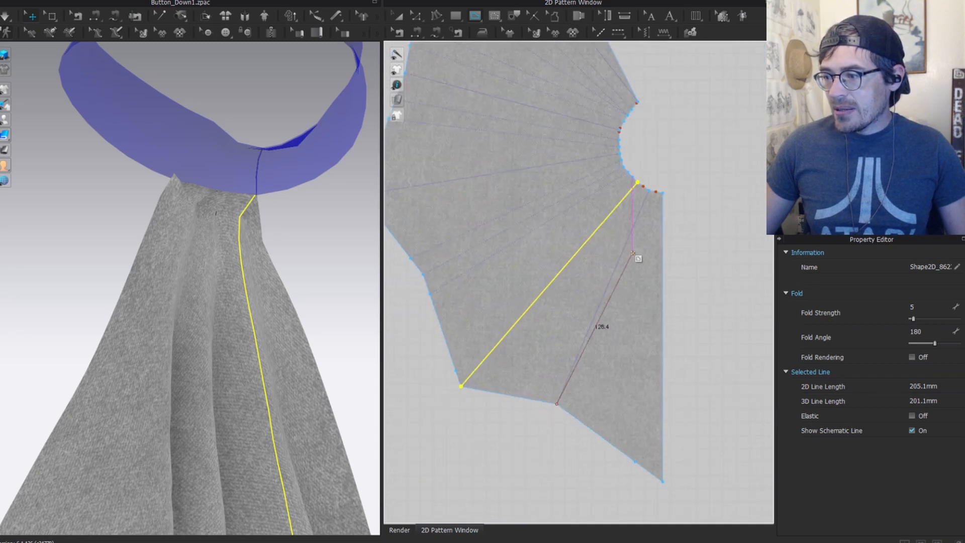
scroll(603, 281, up, 5)
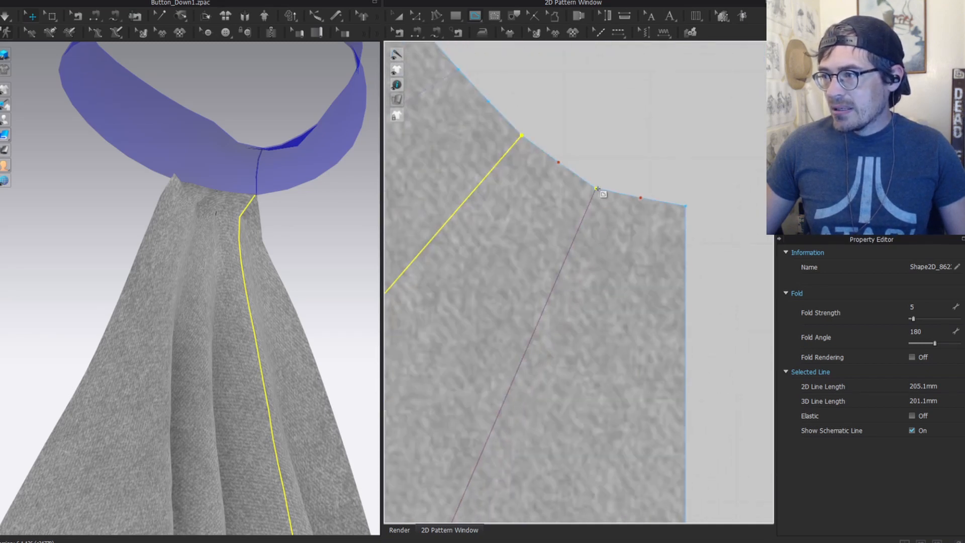
click(597, 189)
scroll(467, 394, down, 5)
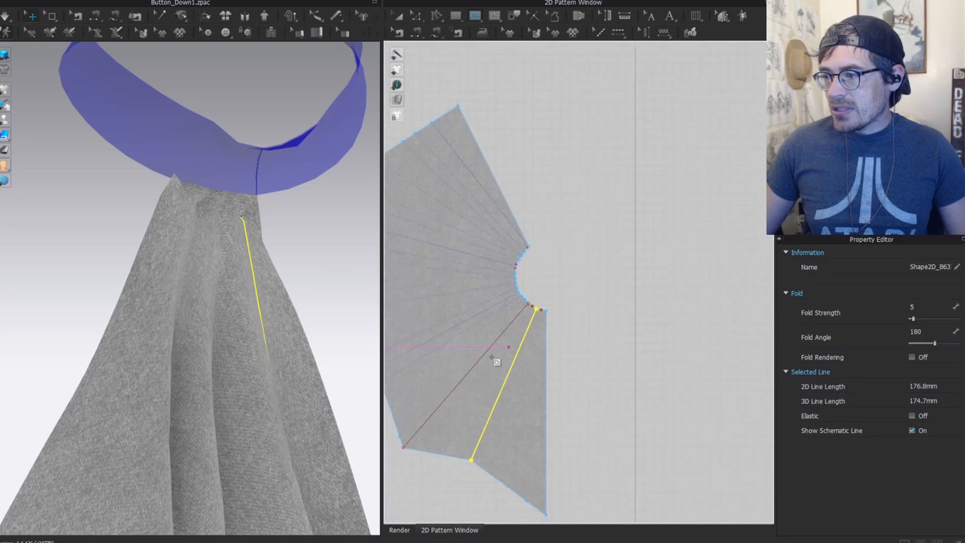
scroll(480, 334, up, 4)
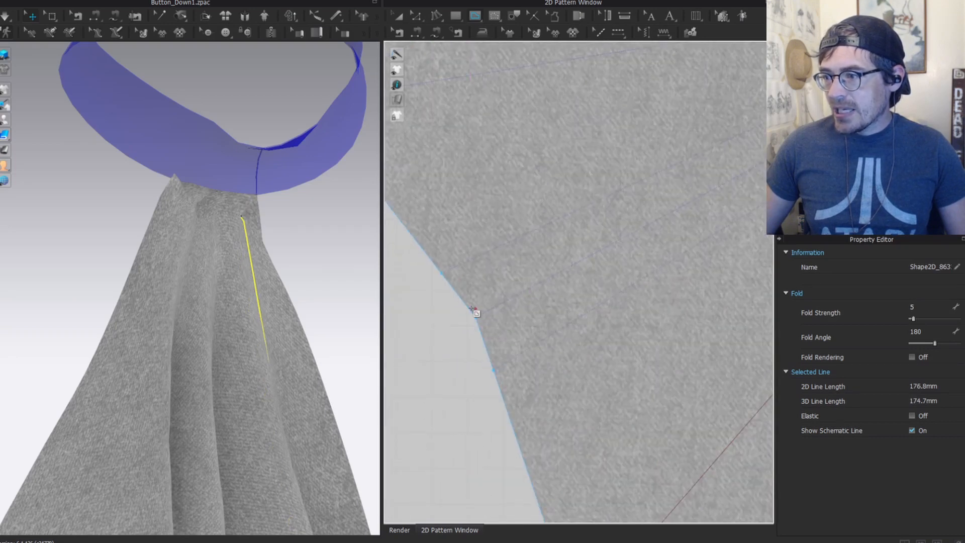
scroll(476, 319, down, 5)
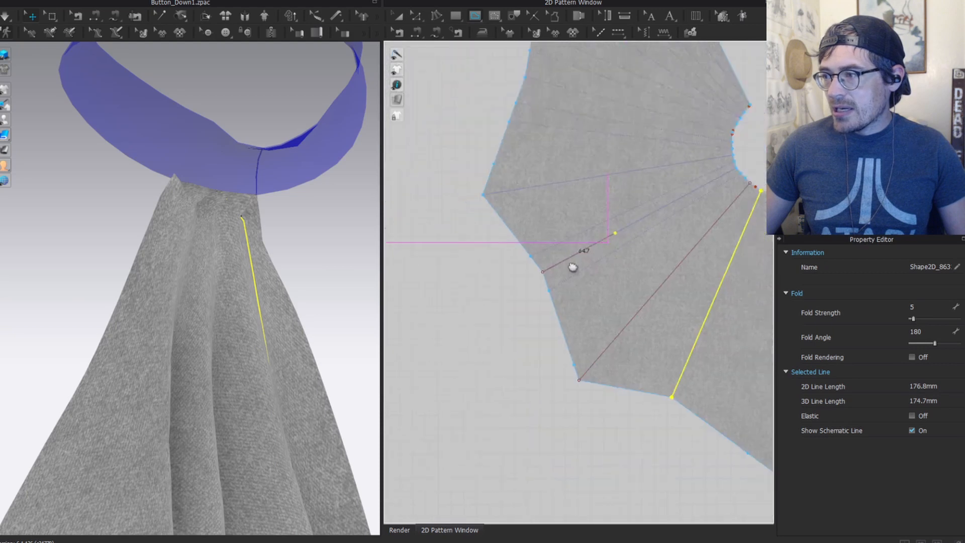
scroll(616, 247, up, 4)
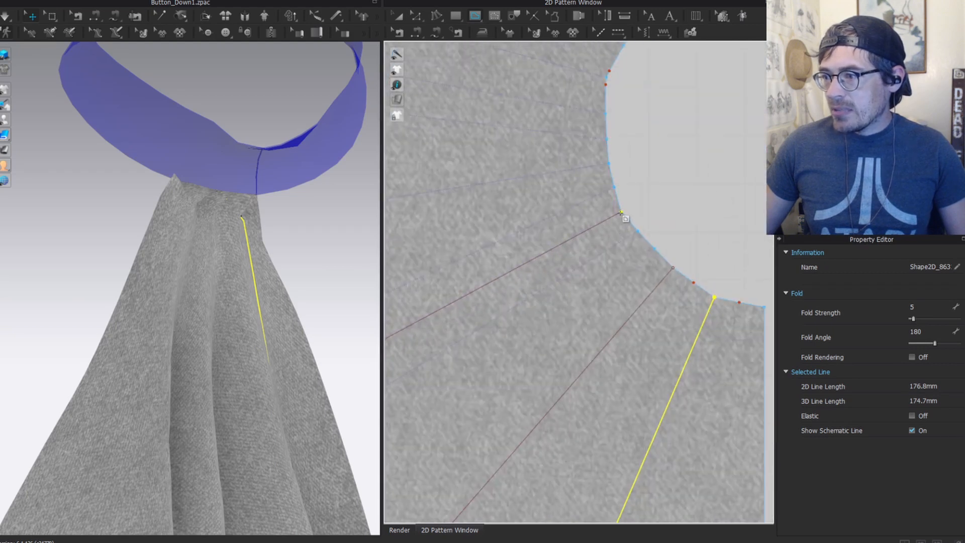
click(621, 214)
scroll(523, 308, down, 4)
scroll(631, 318, up, 5)
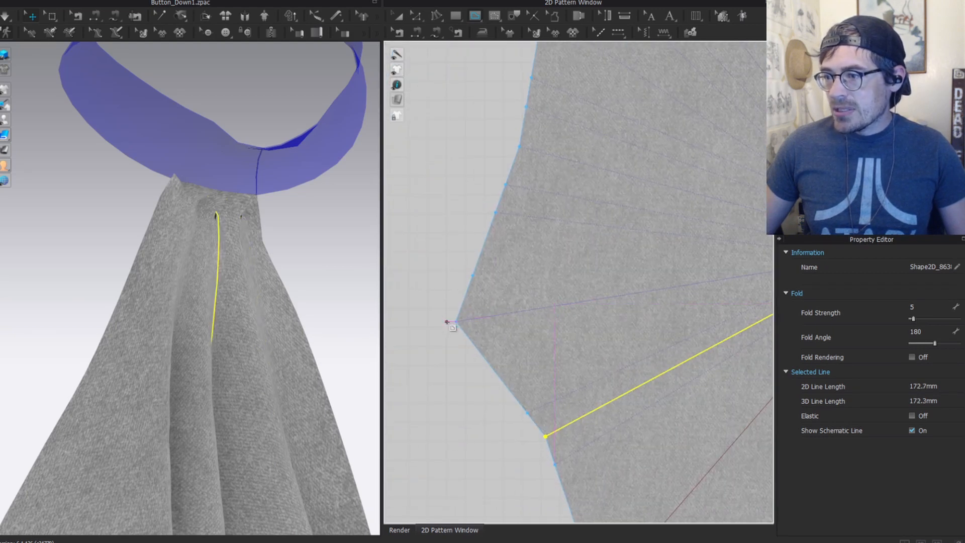
Step: Add a fold line from the left edge vertex to the neck curve
click(455, 322)
scroll(457, 322, down, 5)
scroll(591, 290, up, 5)
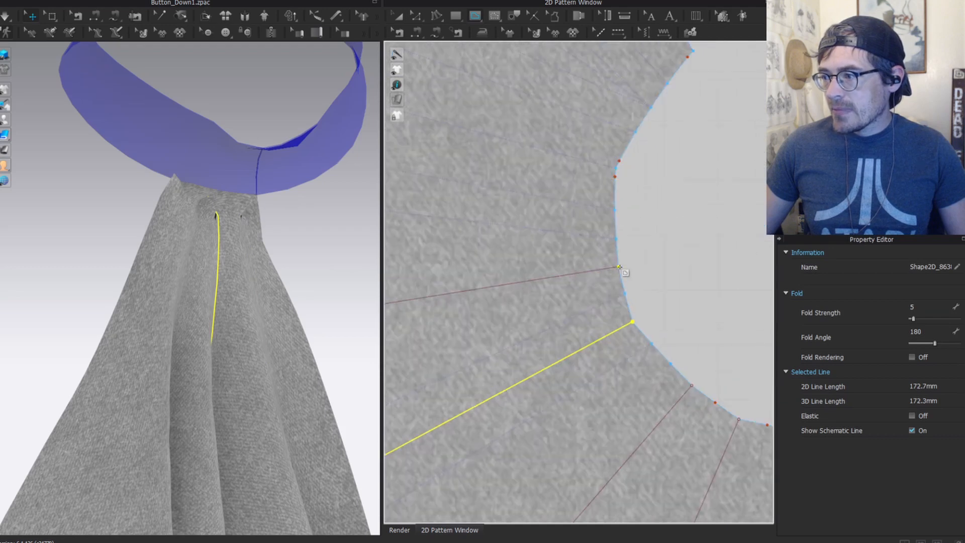
scroll(531, 216, down, 4)
middle_drag(572, 283, 715, 377)
middle_drag(402, 242, 560, 276)
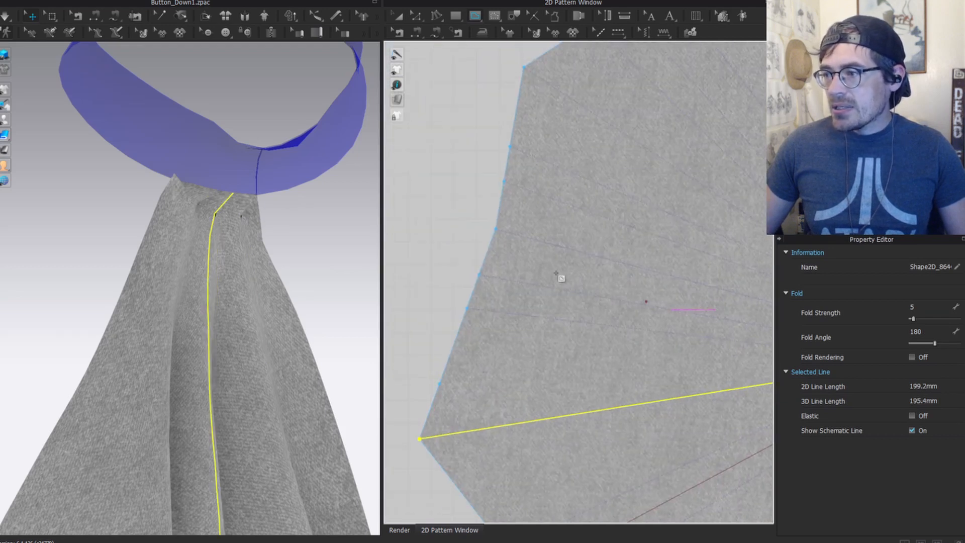
scroll(545, 276, down, 1)
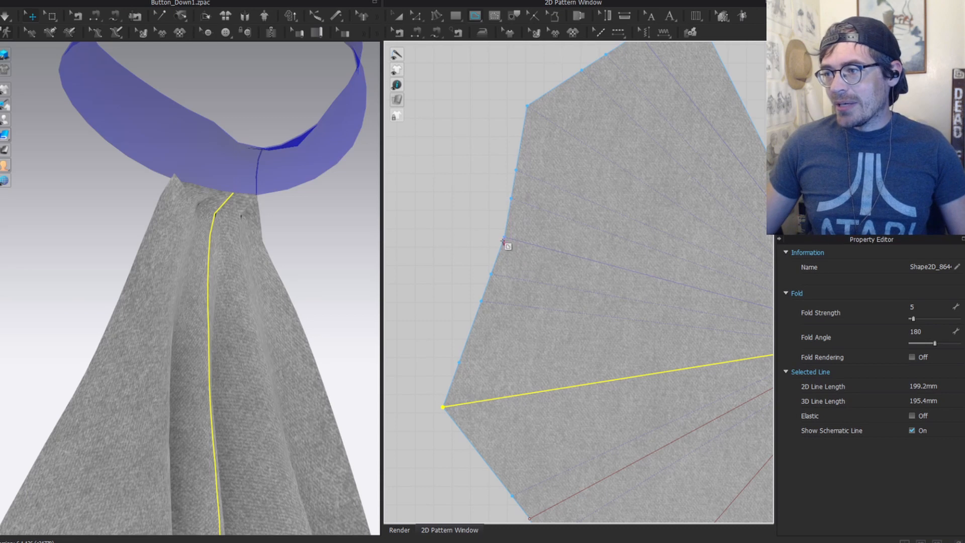
middle_drag(744, 282, 518, 254)
scroll(592, 261, up, 3)
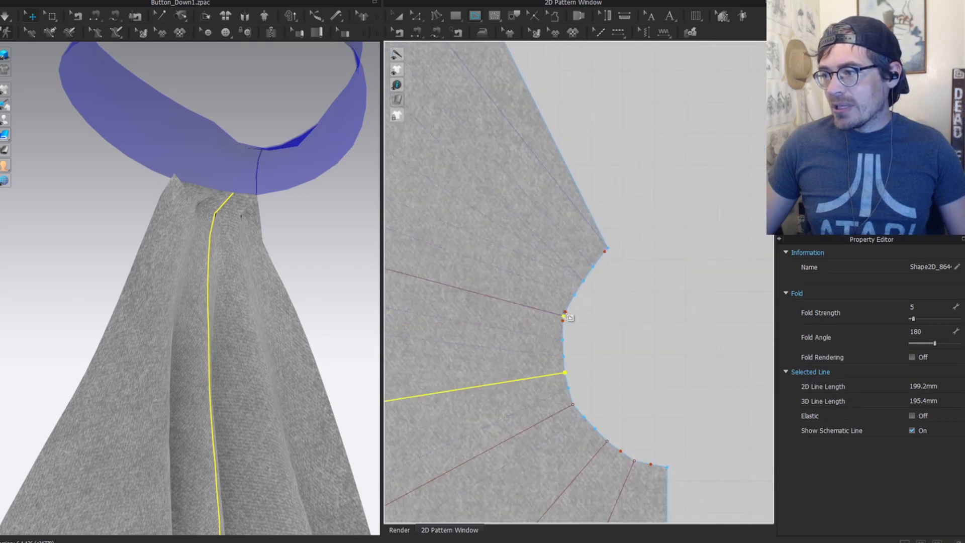
click(540, 324)
scroll(539, 280, down, 3)
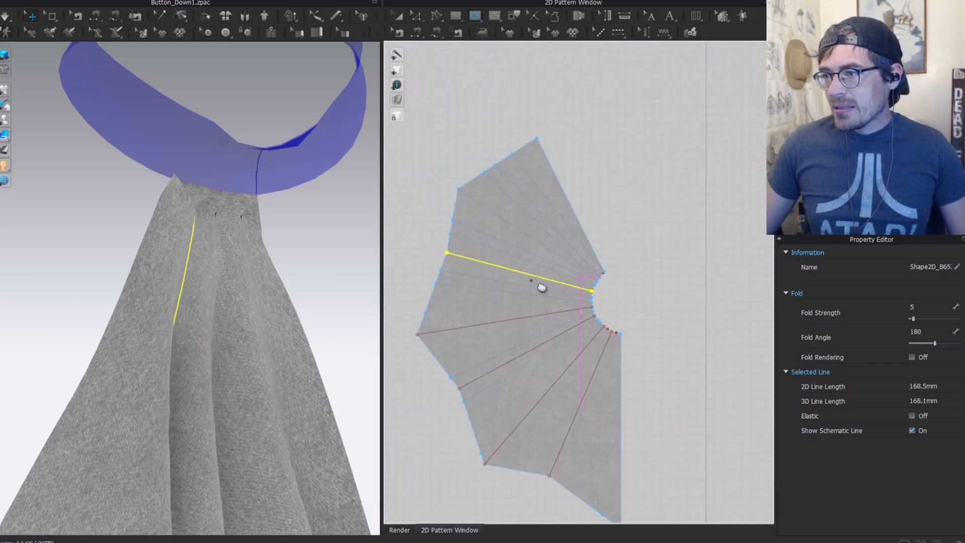
scroll(472, 204, up, 3)
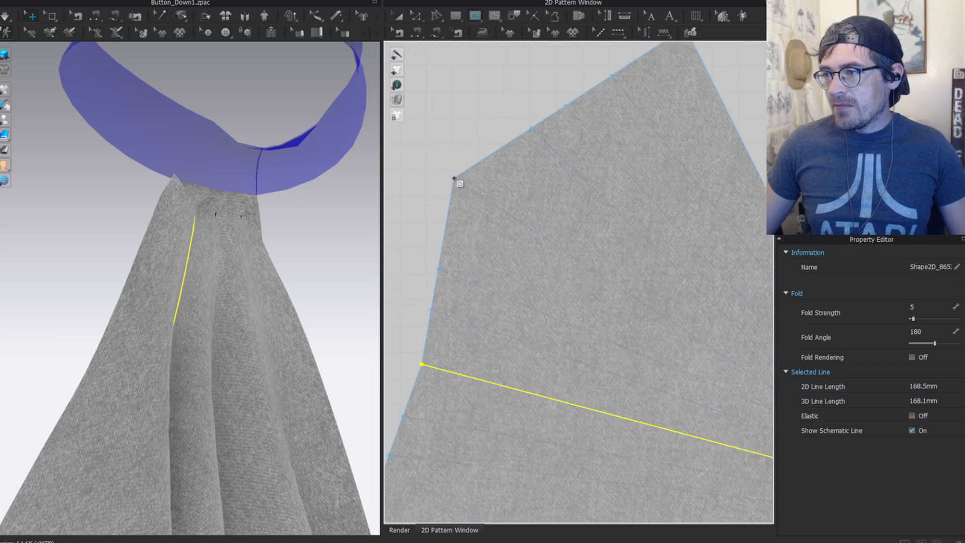
Step: Draw a final fold line from the upper-left corner to the outer edge, then deselect
click(451, 180)
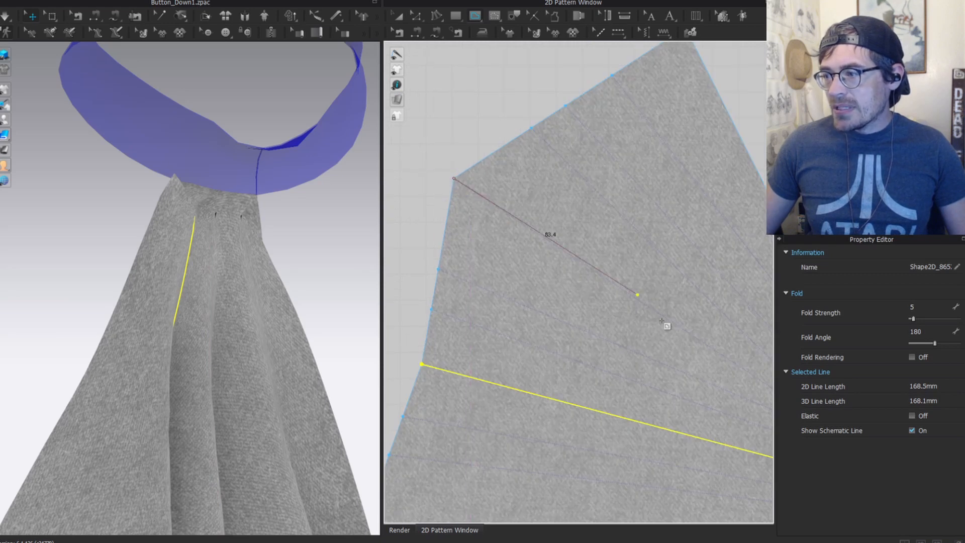
middle_drag(759, 344, 562, 260)
scroll(616, 353, up, 2)
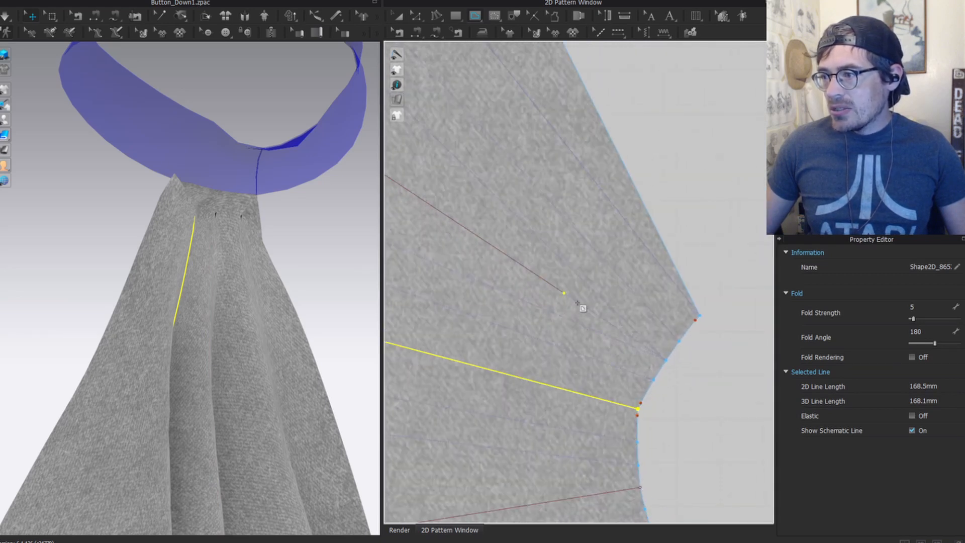
click(666, 361)
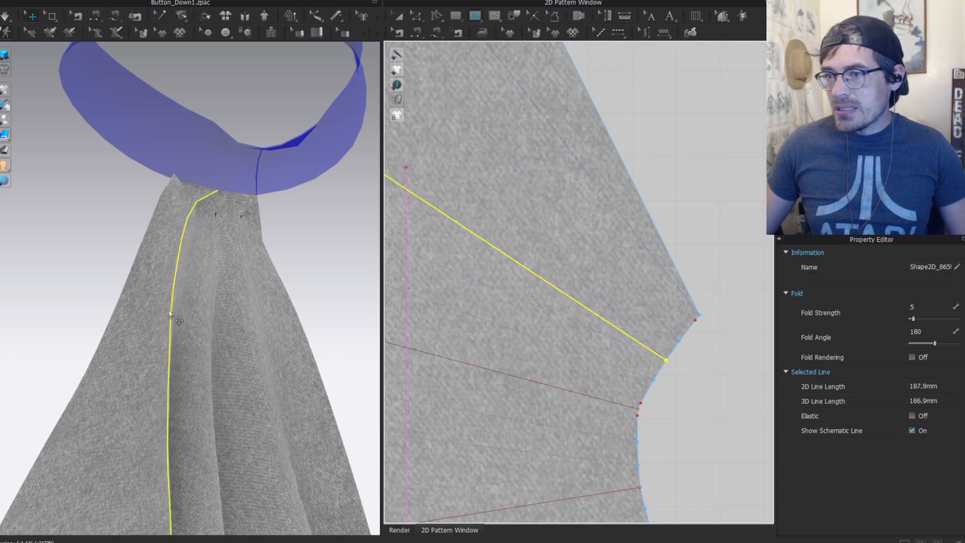
scroll(191, 352, down, 5)
click(280, 338)
scroll(624, 279, down, 6)
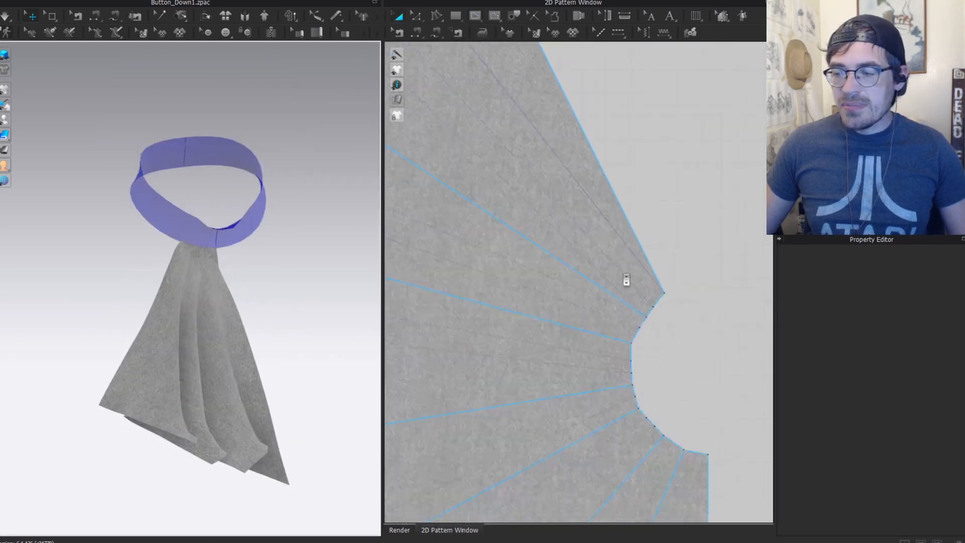
Step: Select the whole ruffle piece and show the avatar from the front
middle_drag(653, 364, 630, 312)
key(a)
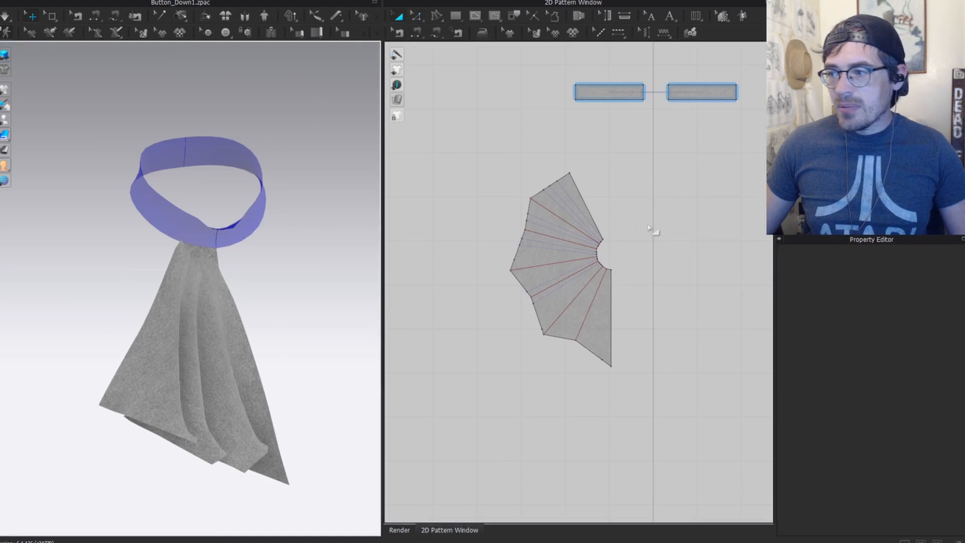
middle_drag(667, 281, 558, 295)
click(488, 328)
key(shift+a)
right_drag(277, 332, 259, 295)
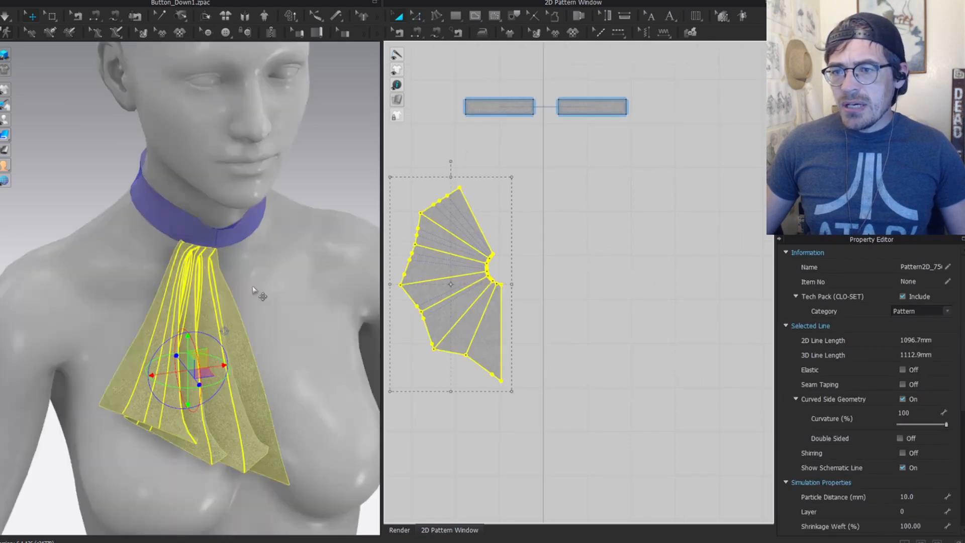
right_drag(275, 260, 200, 308)
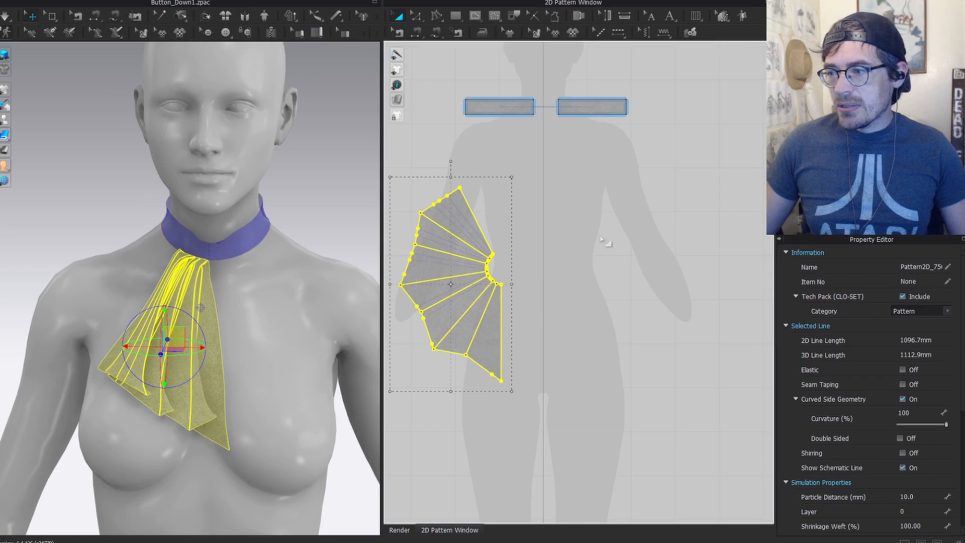
Step: Mirror-paste the ruffle, then move and rotate the copy beside the original at chest centre
key(ctrl+d)
shift+click(585, 282)
scroll(283, 282, down, 2)
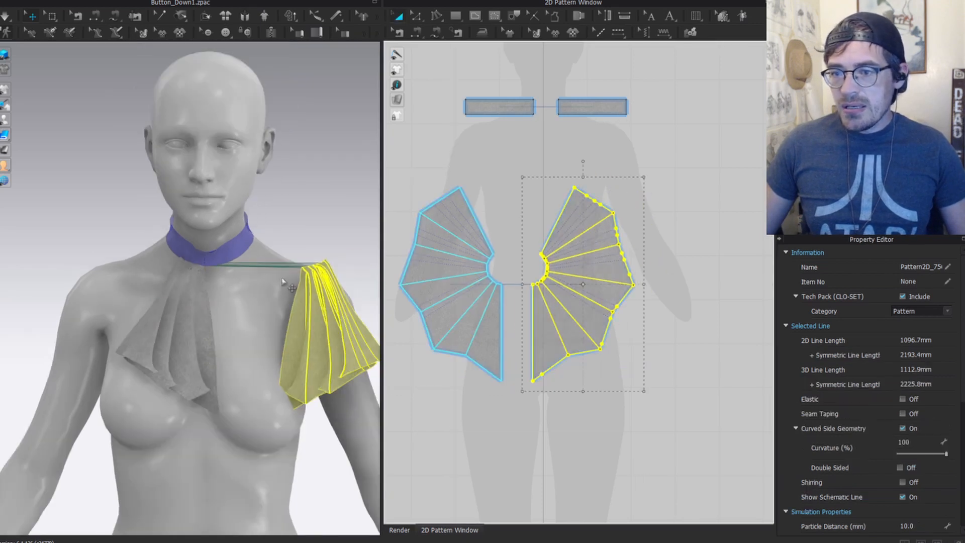
drag(304, 332, 234, 333)
scroll(234, 333, up, 2)
click(243, 328)
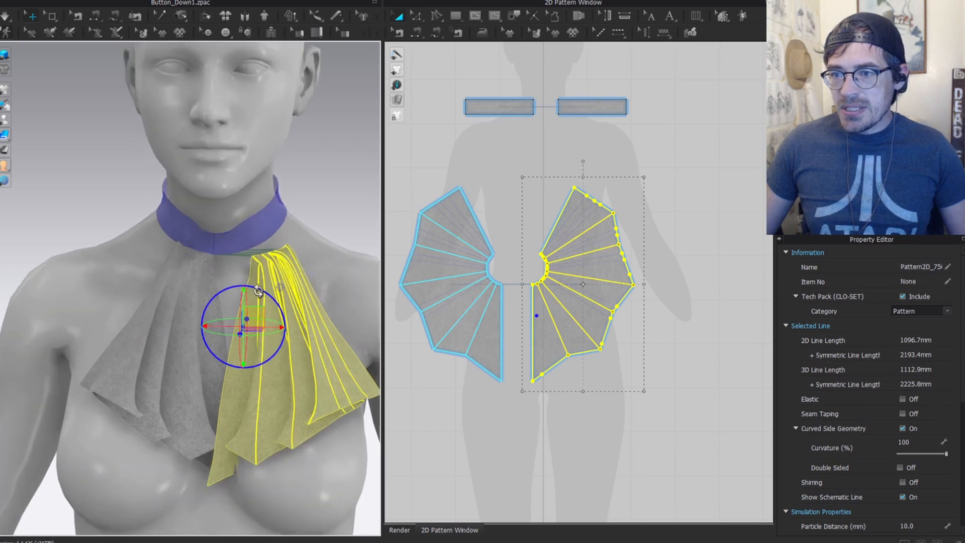
drag(261, 290, 250, 286)
drag(253, 318, 243, 321)
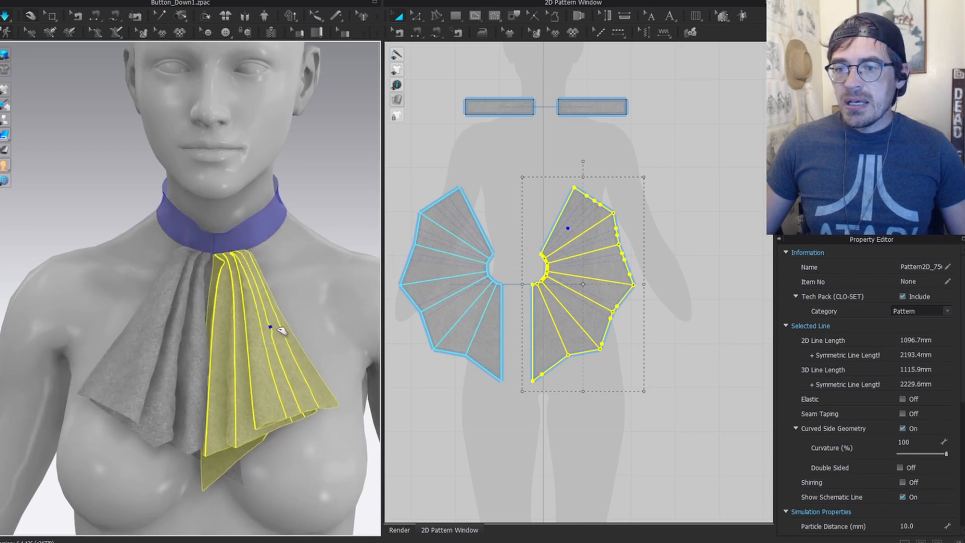
Step: Segment-sew the two pieces' centre-front edges and simulate, pulling the halves outward to settle
key(n)
click(502, 329)
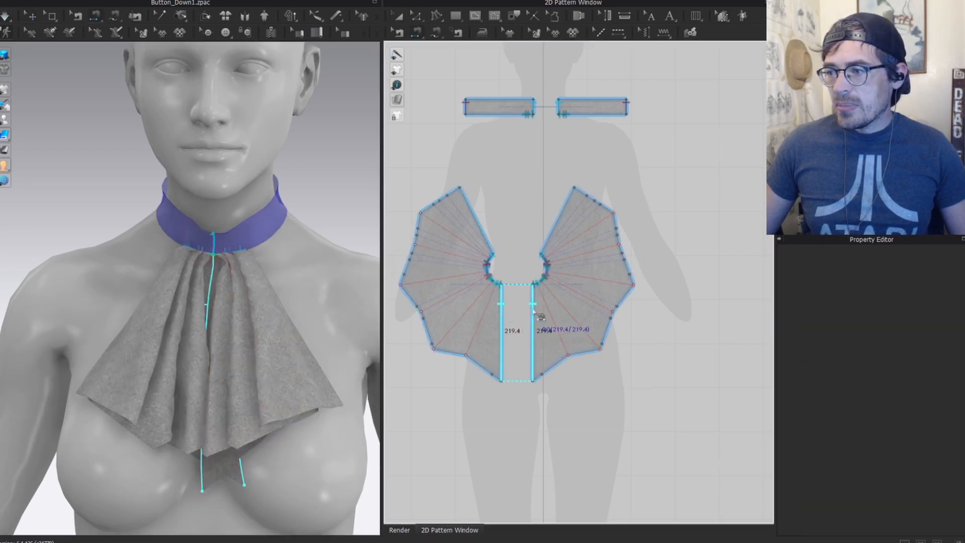
click(533, 316)
key(space)
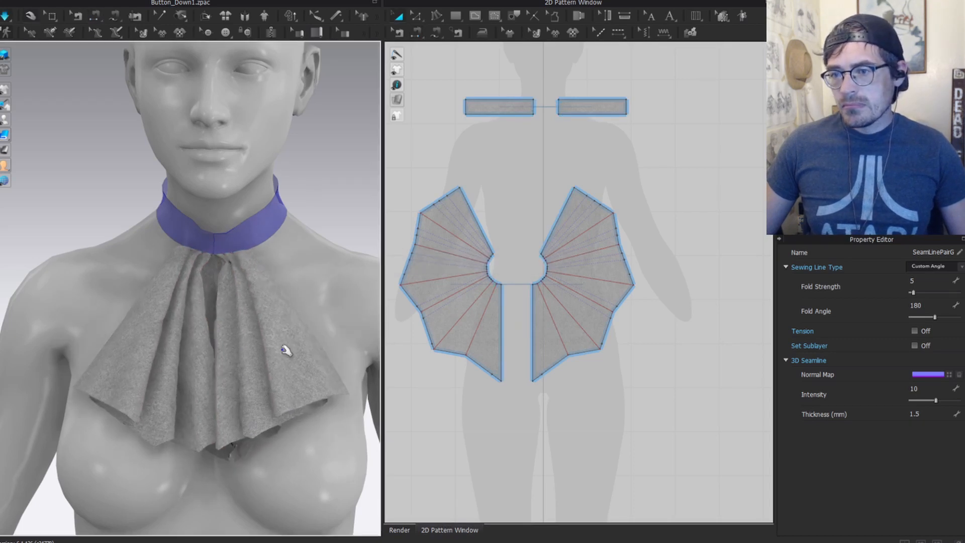
drag(186, 424, 132, 428)
drag(219, 436, 242, 436)
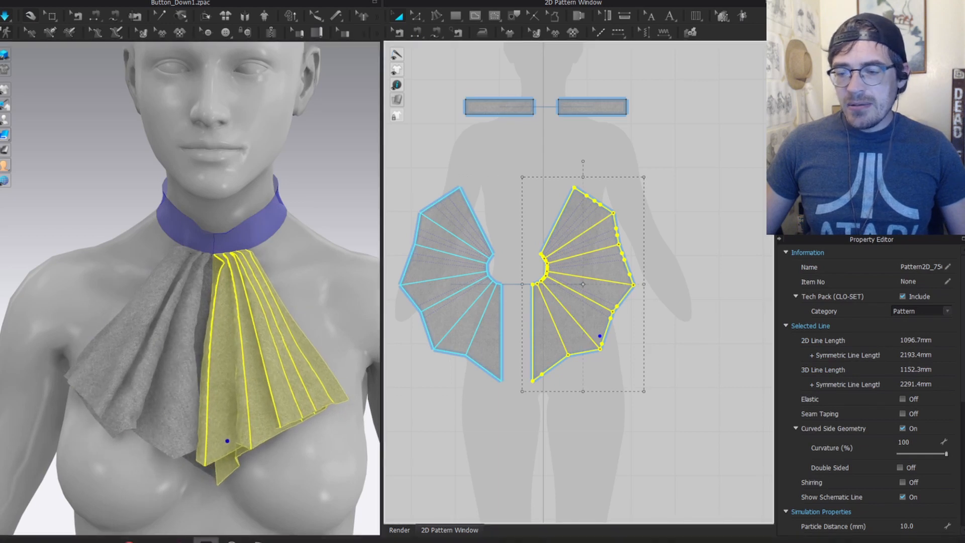
mouse_move(180, 536)
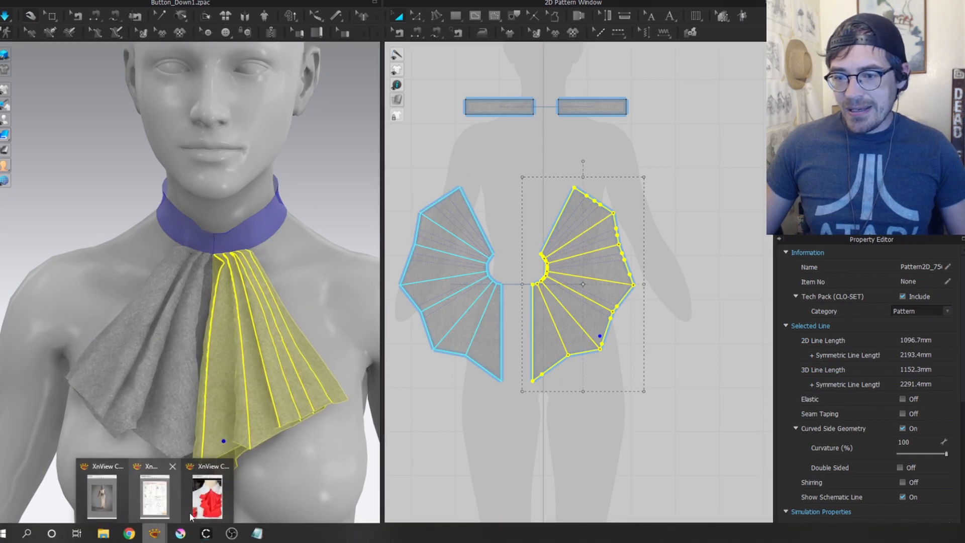
click(242, 490)
key(alt+Tab)
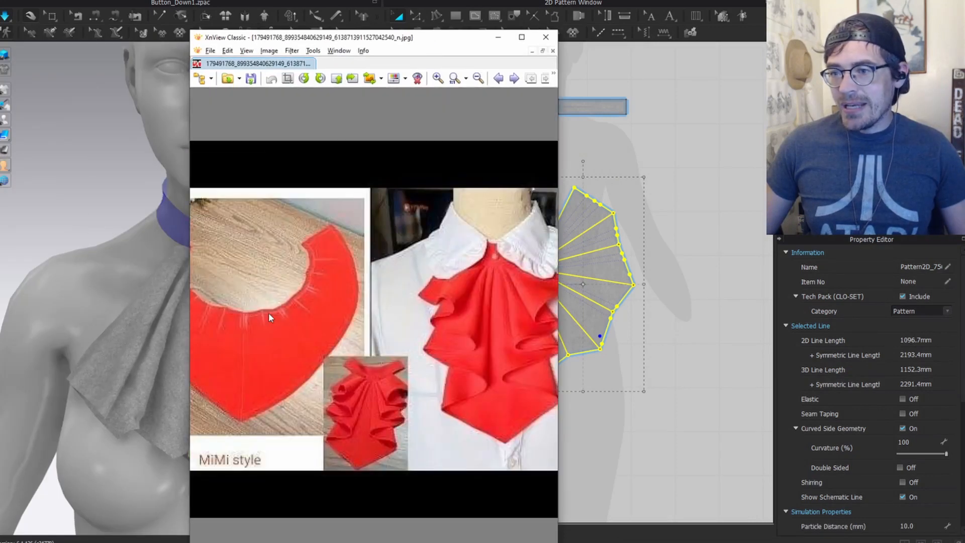
drag(431, 36, 0, 14)
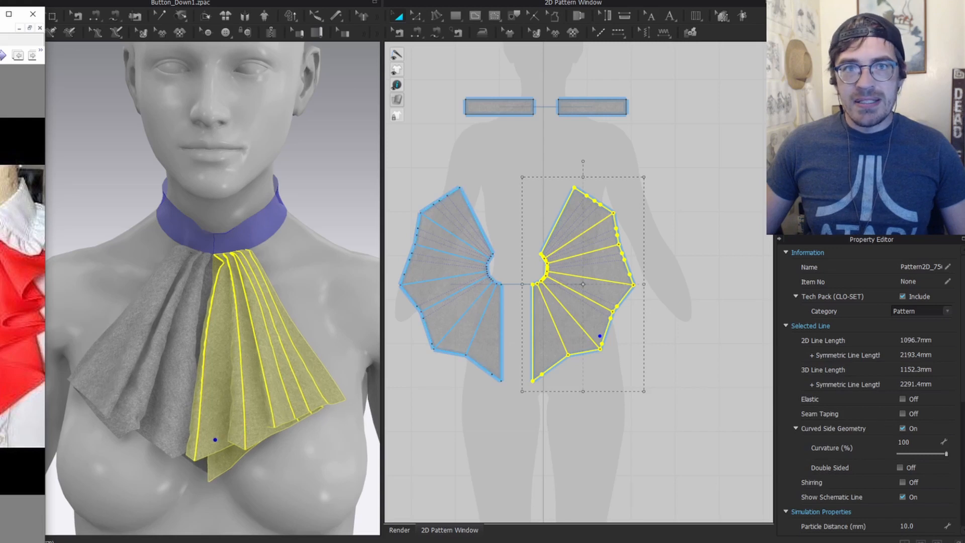
key(alt+Tab)
scroll(270, 370, up, 1)
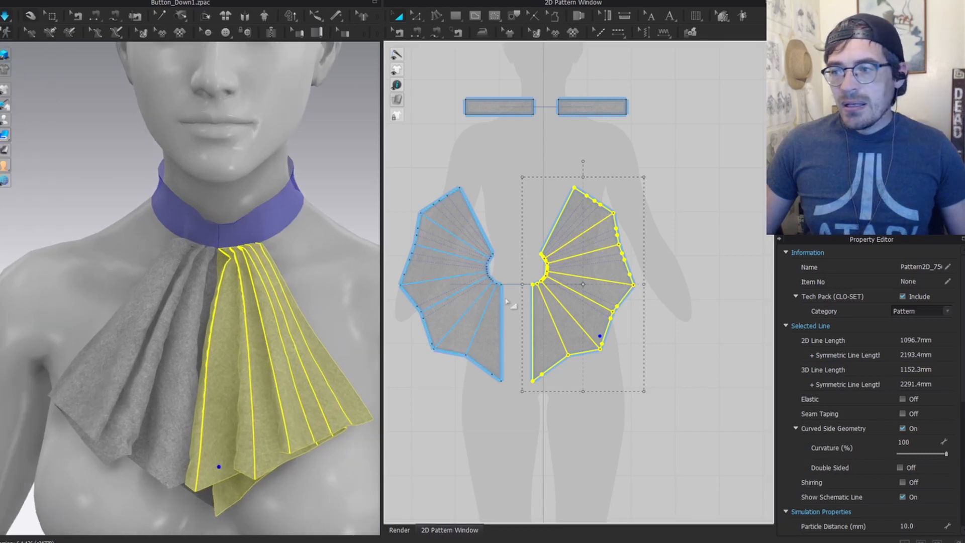
Step: In Edit Pattern, turn off the display of the red internal lines
middle_drag(510, 221, 543, 153)
key(z)
click(473, 310)
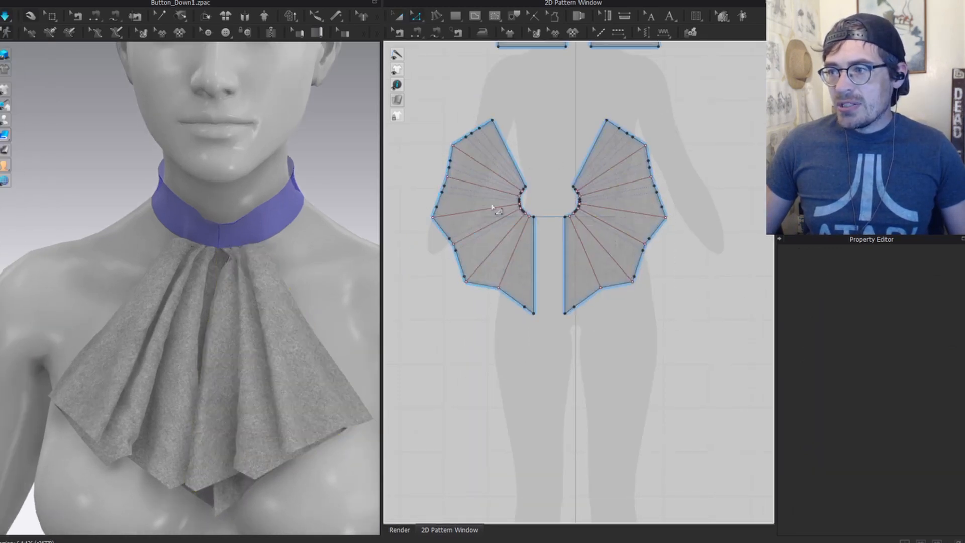
scroll(469, 245, up, 2)
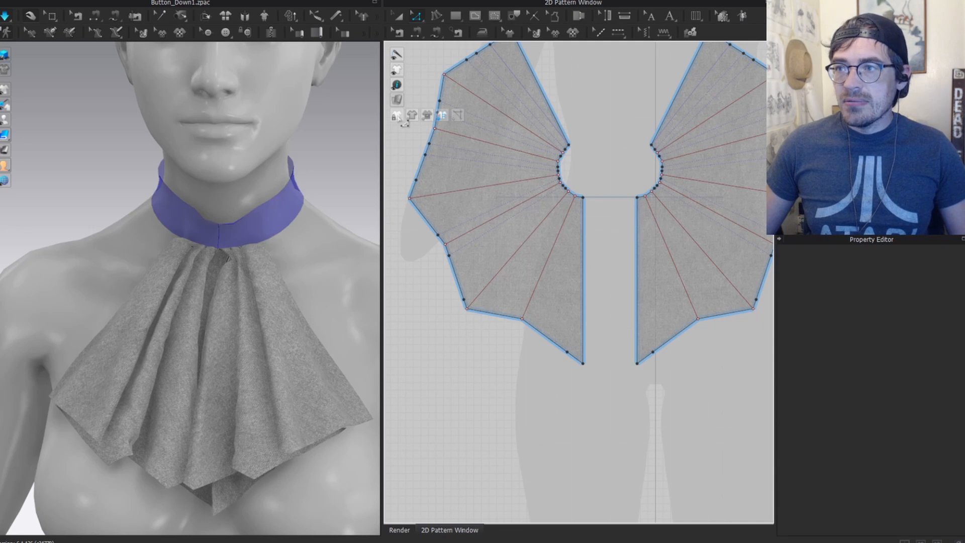
click(428, 117)
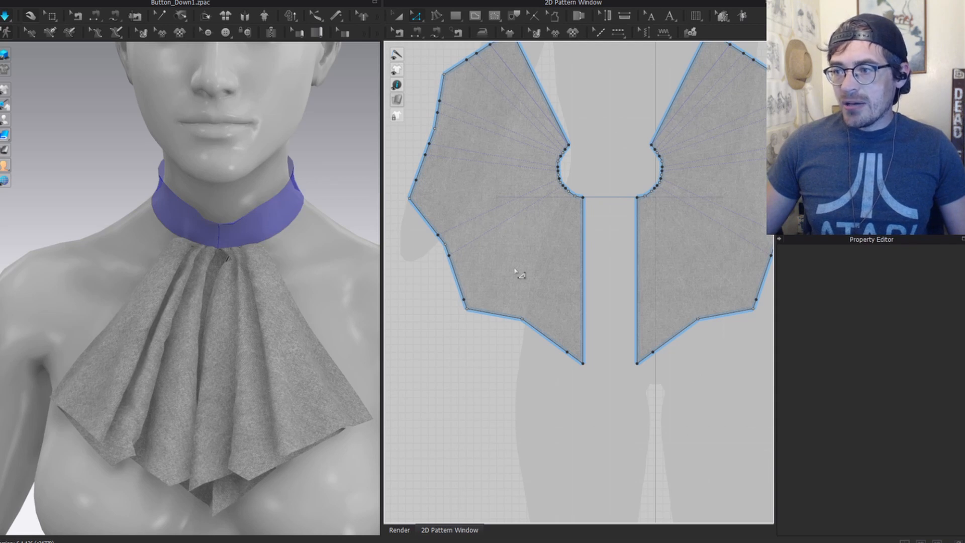
Step: Delete all baselines from the 2D pattern canvas
middle_drag(519, 232, 507, 300)
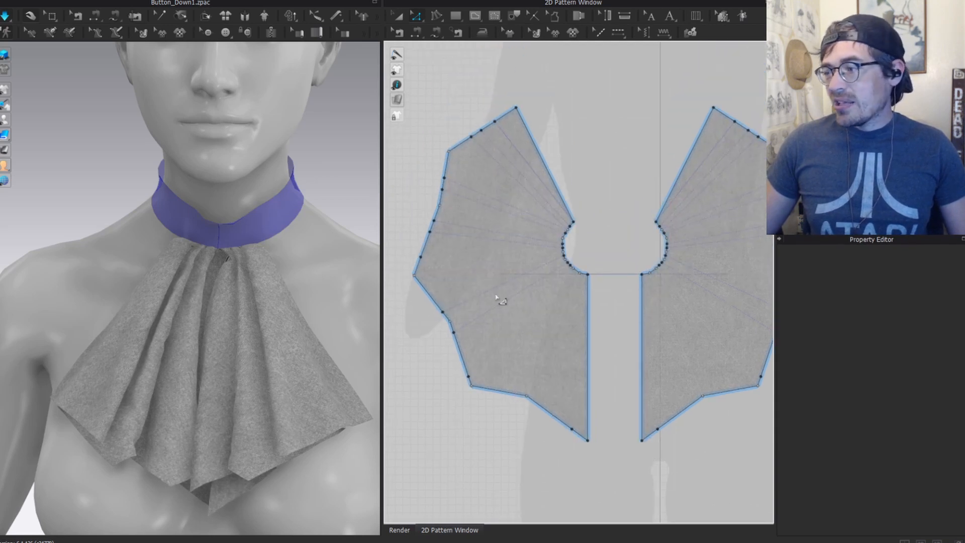
right_click(496, 296)
click(439, 399)
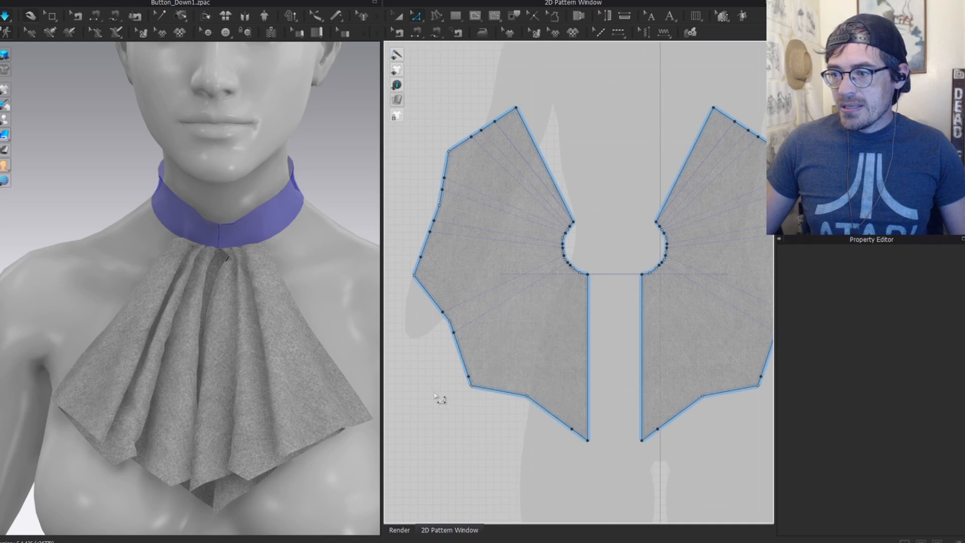
right_click(434, 394)
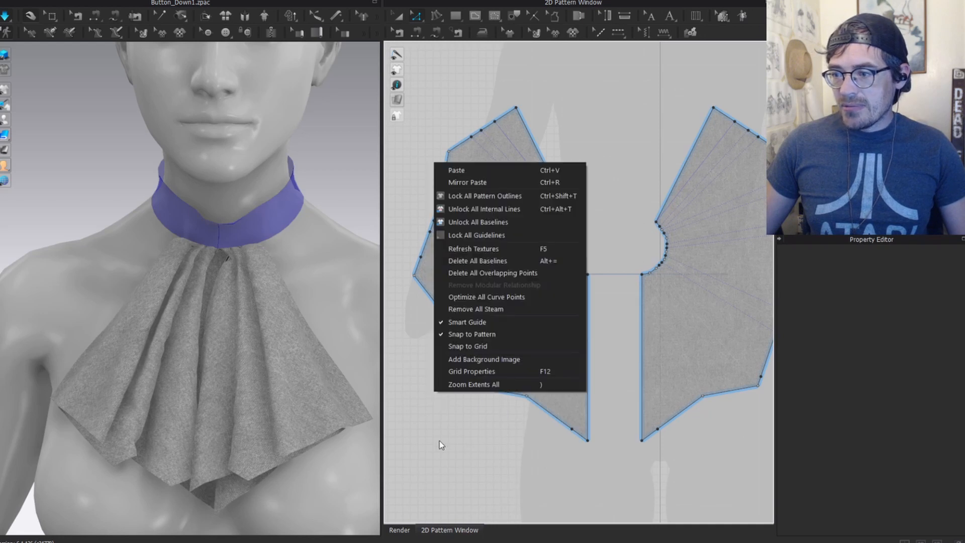
click(477, 260)
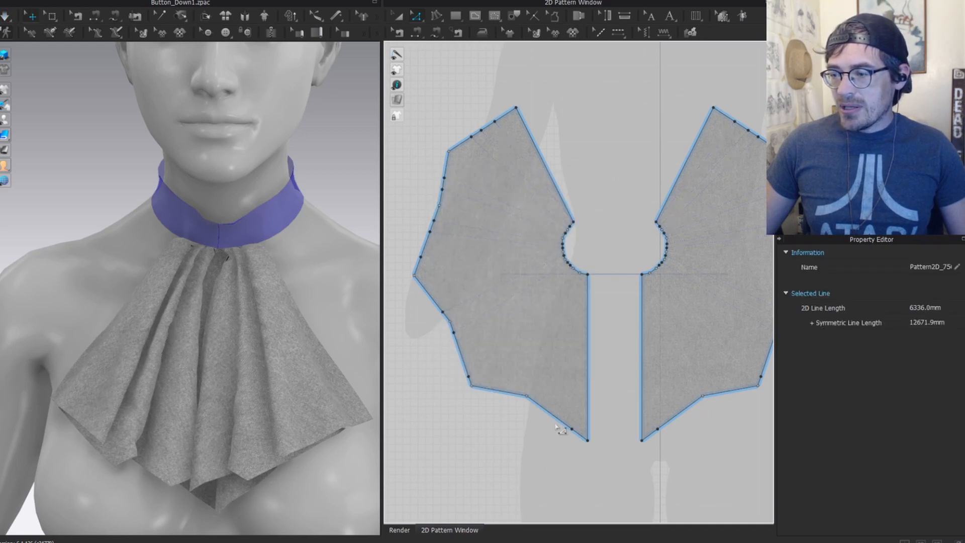
Step: Delete the extra points along the left piece's bottom and upper-left edges to straighten them
middle_drag(499, 323, 484, 235)
click(484, 250)
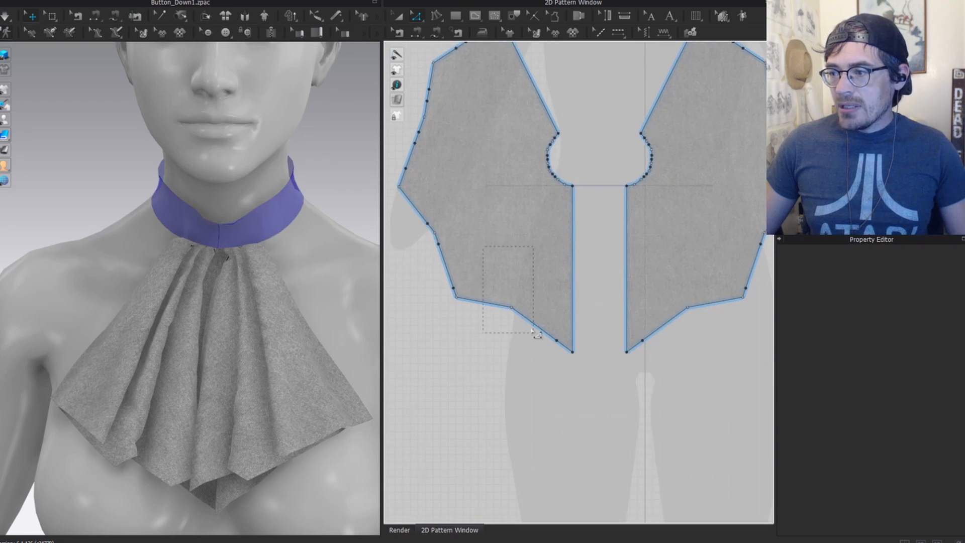
drag(533, 330, 533, 332)
key(Delete)
middle_drag(466, 235, 534, 295)
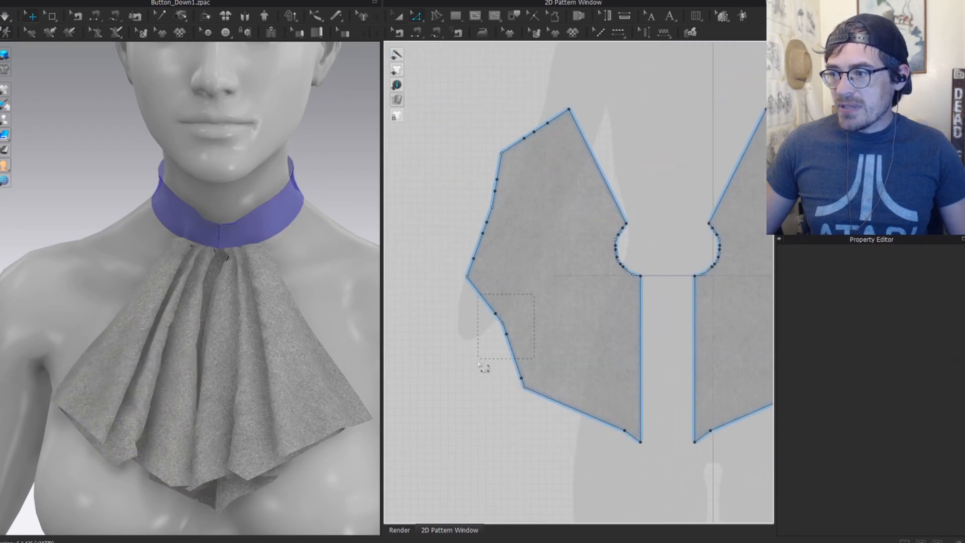
drag(479, 363, 478, 359)
key(Delete)
drag(461, 256, 461, 255)
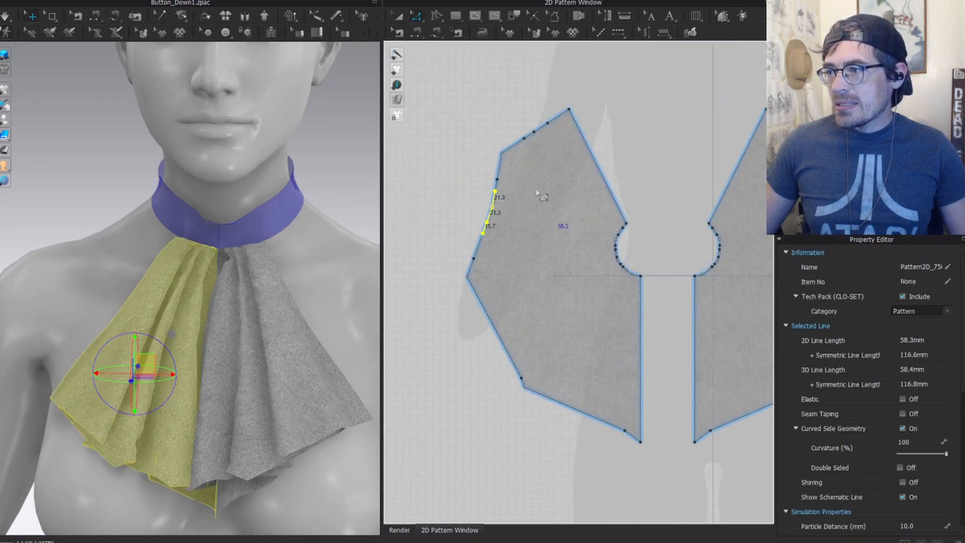
key(Delete)
drag(520, 119, 520, 118)
key(Delete)
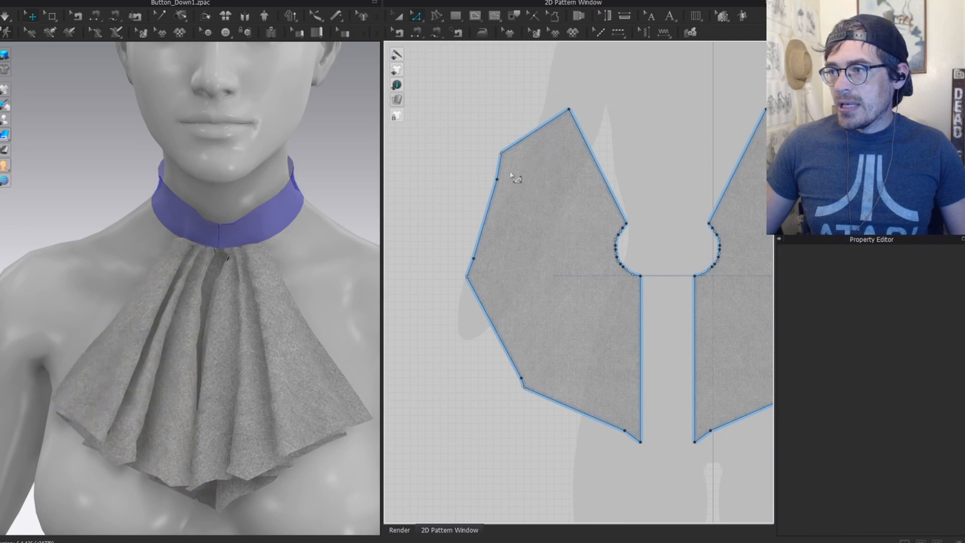
Step: Remove the remaining stray points on the left, lower and bottom edges
drag(459, 211, 499, 151)
key(Delete)
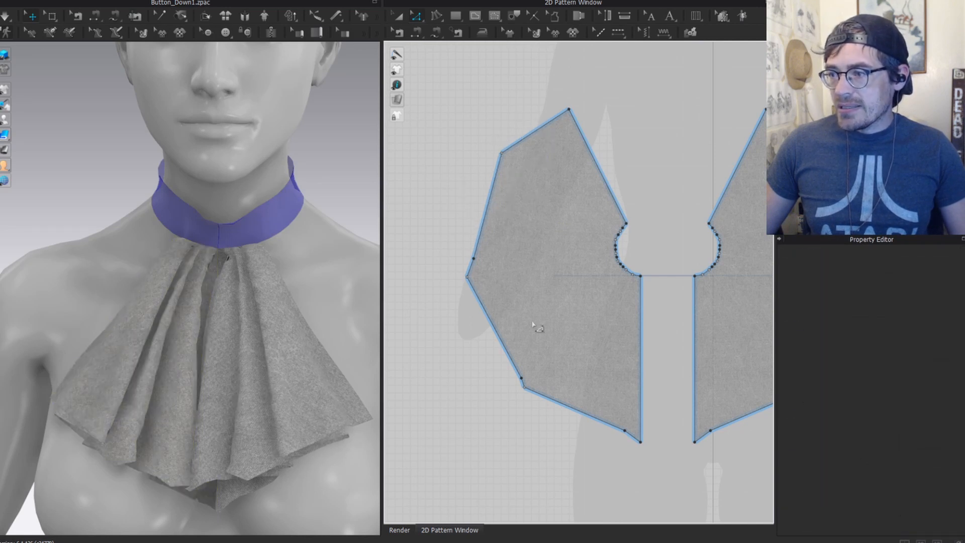
click(518, 382)
key(Delete)
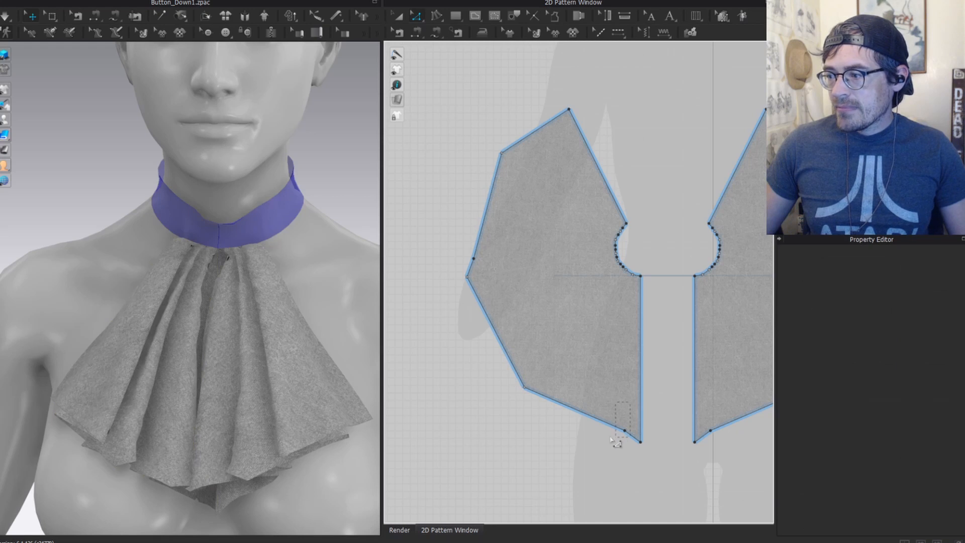
drag(611, 439, 610, 439)
key(Delete)
drag(478, 261, 461, 236)
key(Delete)
middle_drag(562, 315, 533, 237)
Step: Convert the outer corner points into smooth curve points with Ctrl+K
drag(426, 156, 539, 351)
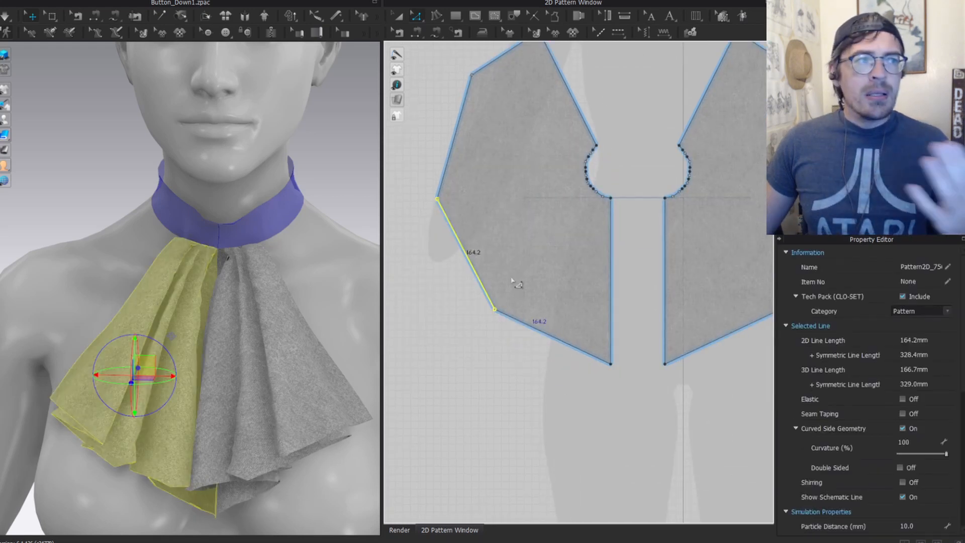
drag(513, 274, 495, 330)
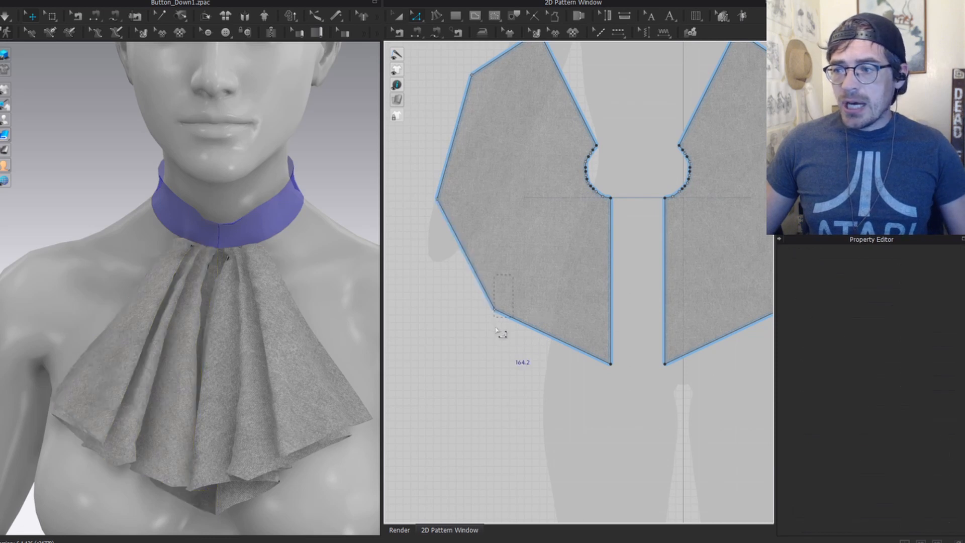
click(504, 315)
drag(514, 295, 485, 330)
key(ctrl+k)
drag(422, 221, 422, 223)
middle_drag(481, 157, 513, 272)
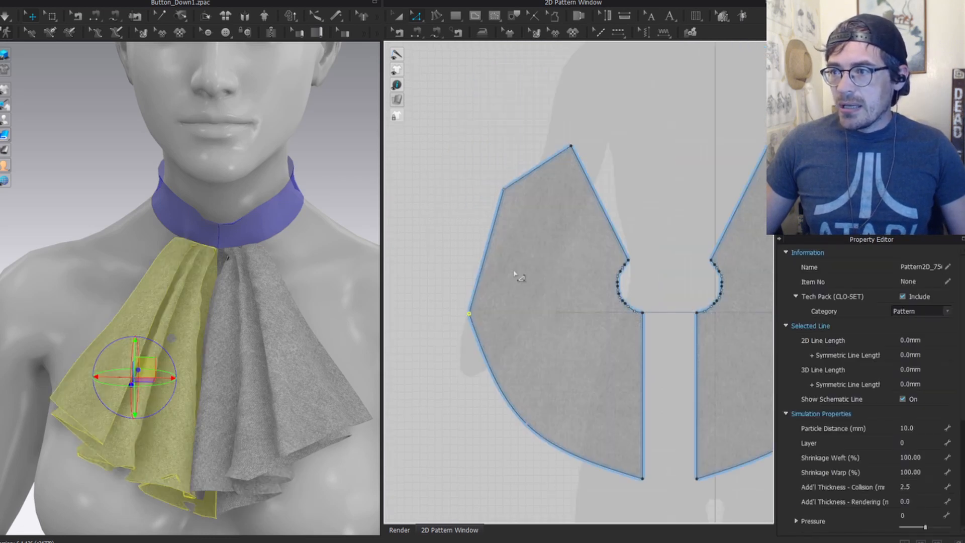
key(ctrl+k)
drag(525, 215, 522, 217)
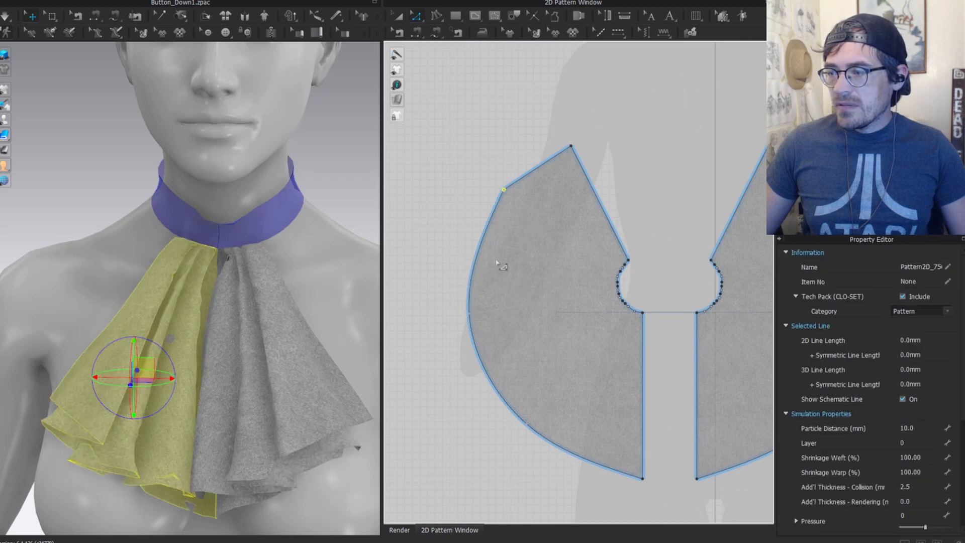
key(ctrl+k)
scroll(533, 264, down, 3)
mouse_move(163, 539)
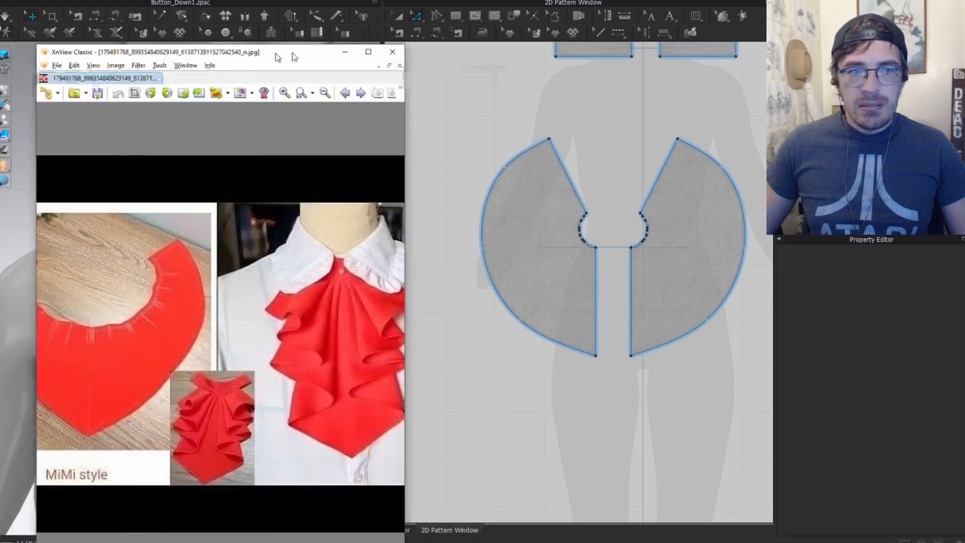
Step: Compare against the red jabot reference photos and briefly simulate the drape
drag(277, 51, 494, 33)
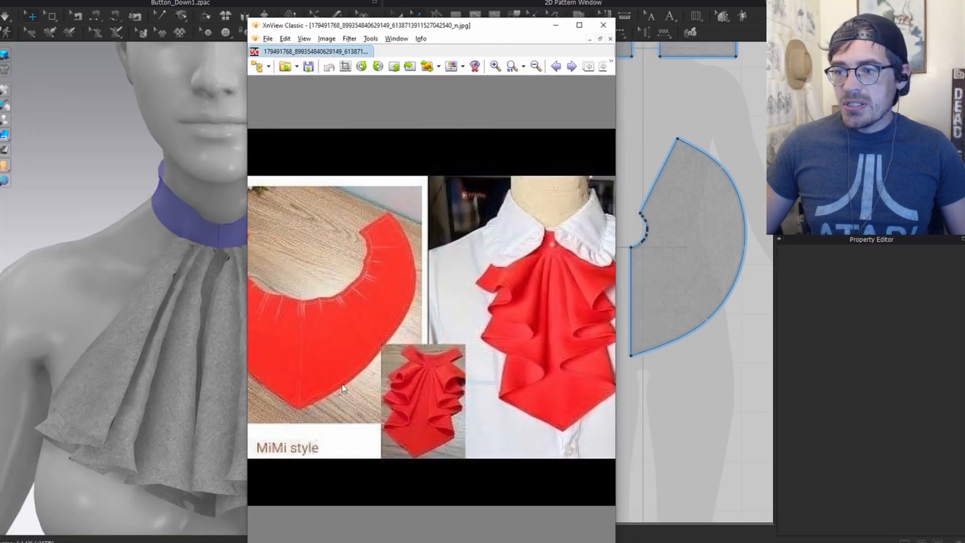
drag(507, 29, 0, 71)
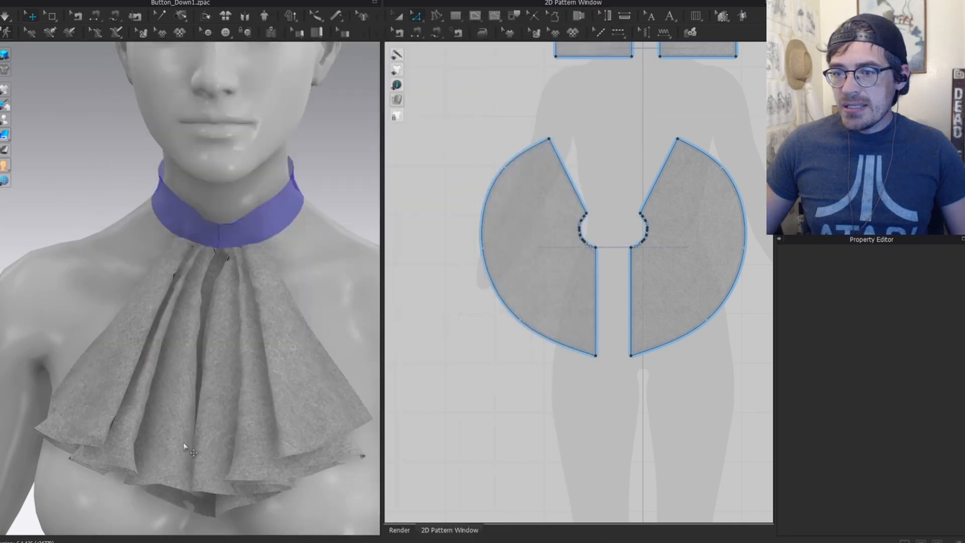
middle_drag(196, 383, 178, 271)
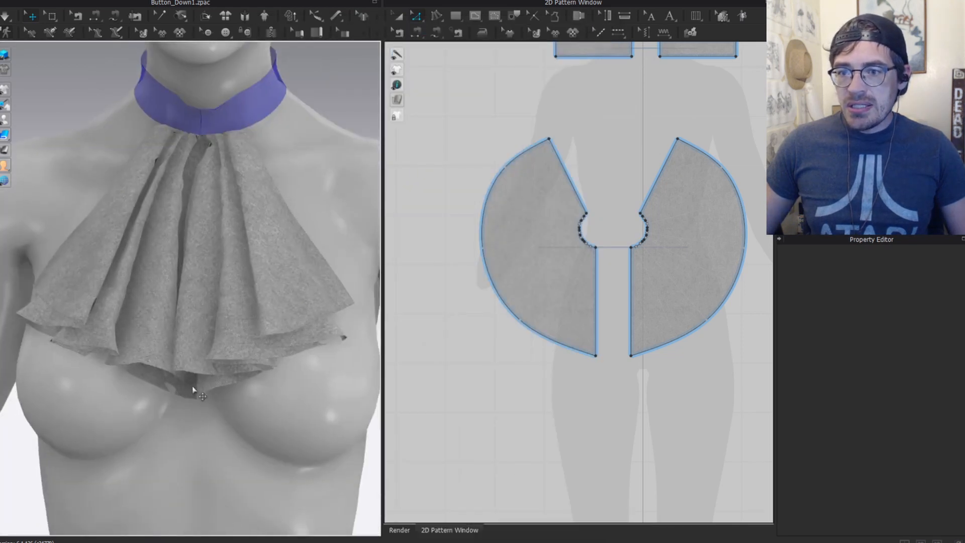
key(space)
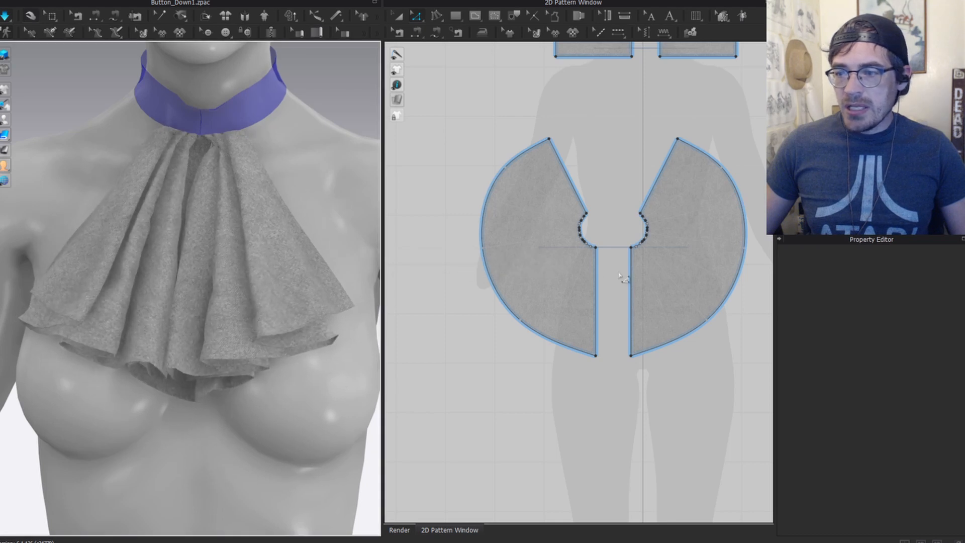
key(space)
Step: Lengthen both pieces by lowering their bottom points, then resume simulation
click(598, 363)
drag(595, 356, 596, 395)
key(space)
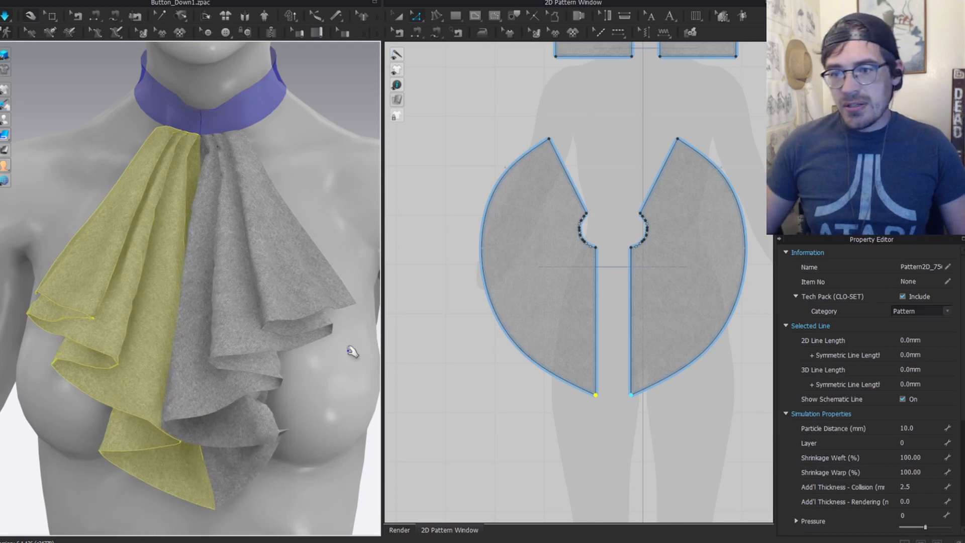
Step: Slide the top outer corner of the pieces down along its edge
click(165, 485)
click(270, 424)
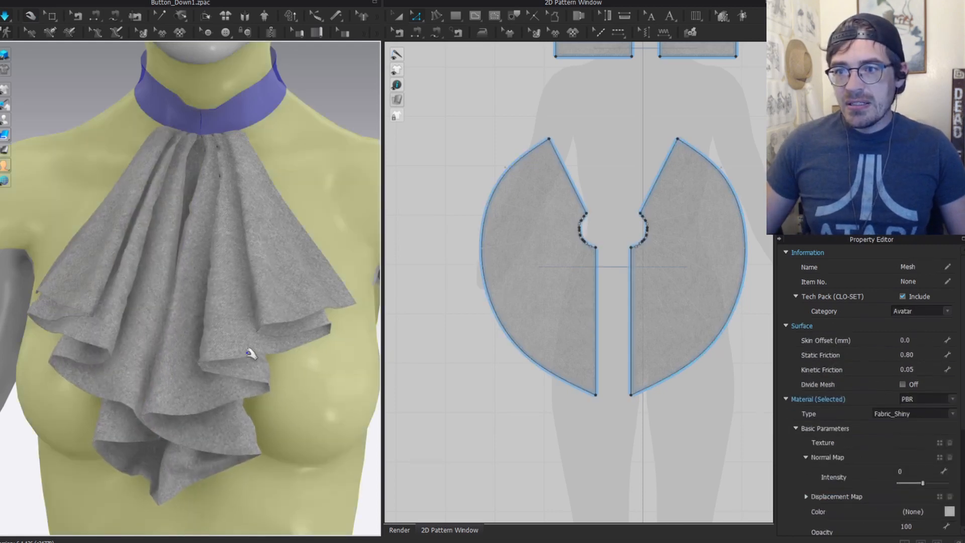
click(254, 356)
click(528, 154)
drag(548, 139, 563, 165)
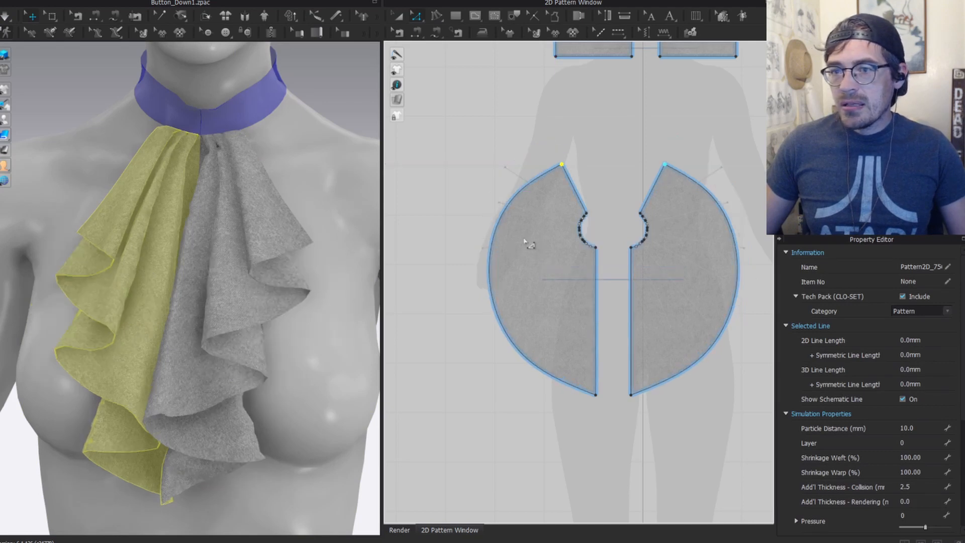
Step: Reshape the curved outer edge to 623.3 mm and inspect the cascading ruffles from several angles
click(505, 207)
drag(501, 204, 504, 204)
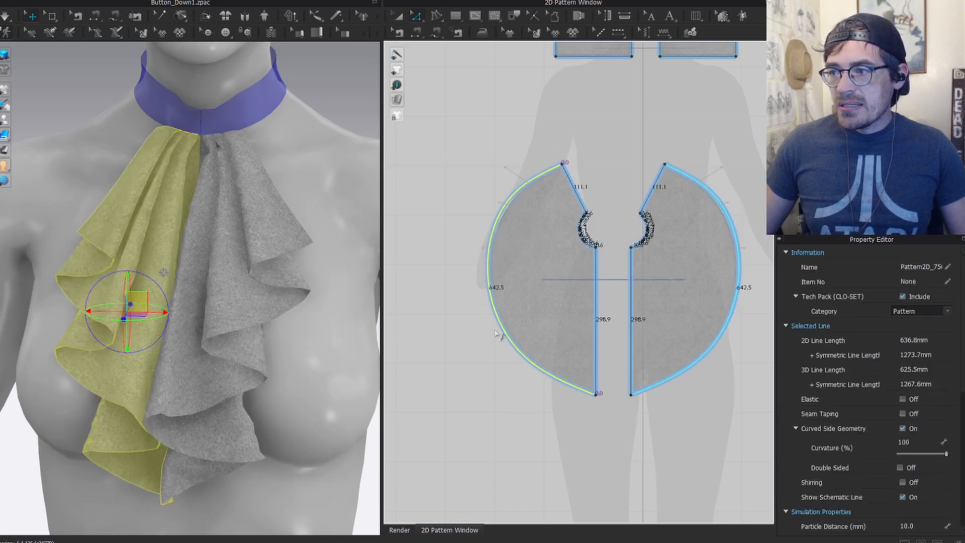
drag(508, 333, 514, 328)
scroll(161, 285, down, 2)
right_drag(162, 285, 180, 206)
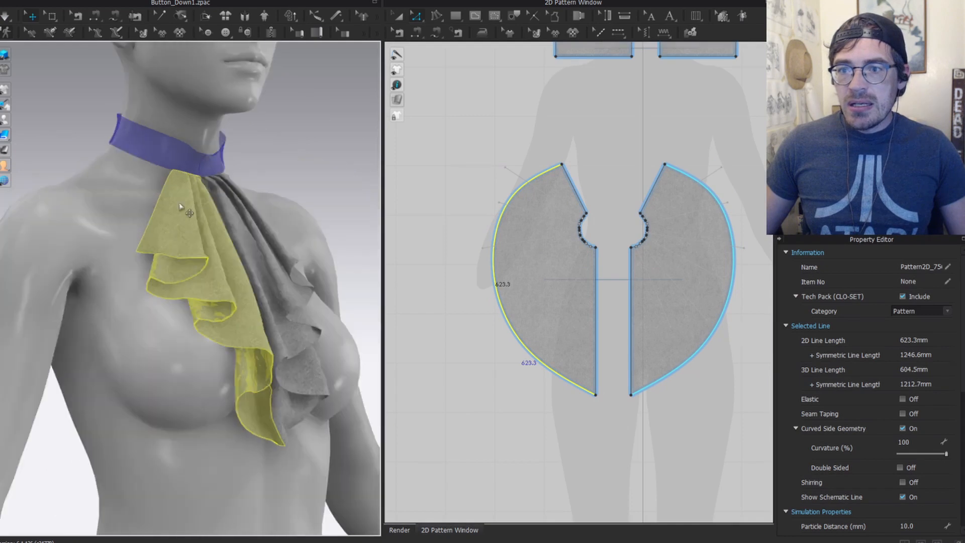
key(2)
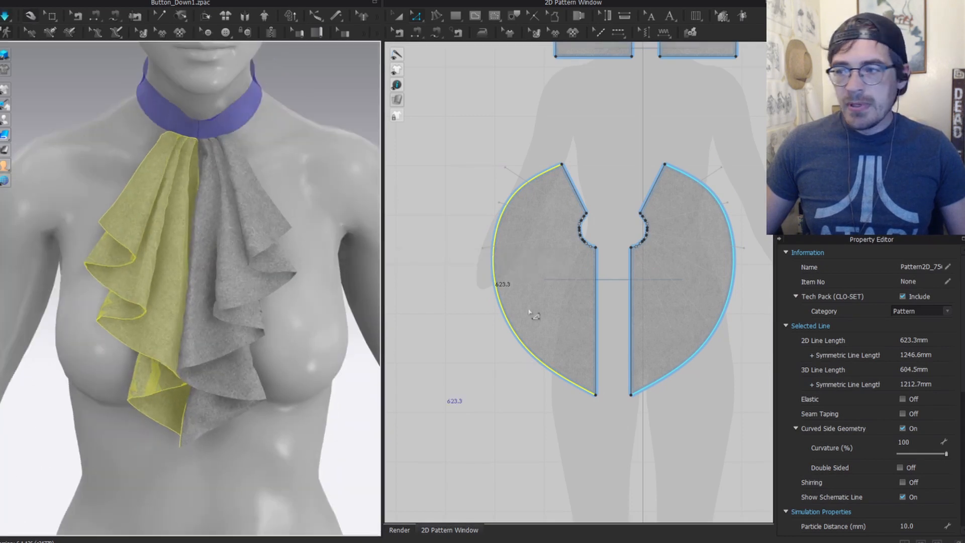
click(280, 194)
right_drag(280, 198, 250, 278)
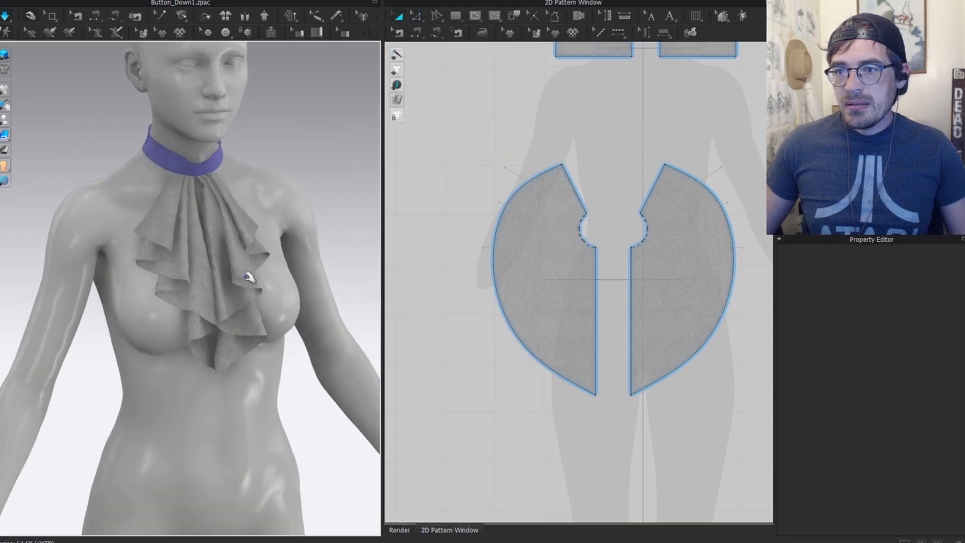
click(260, 274)
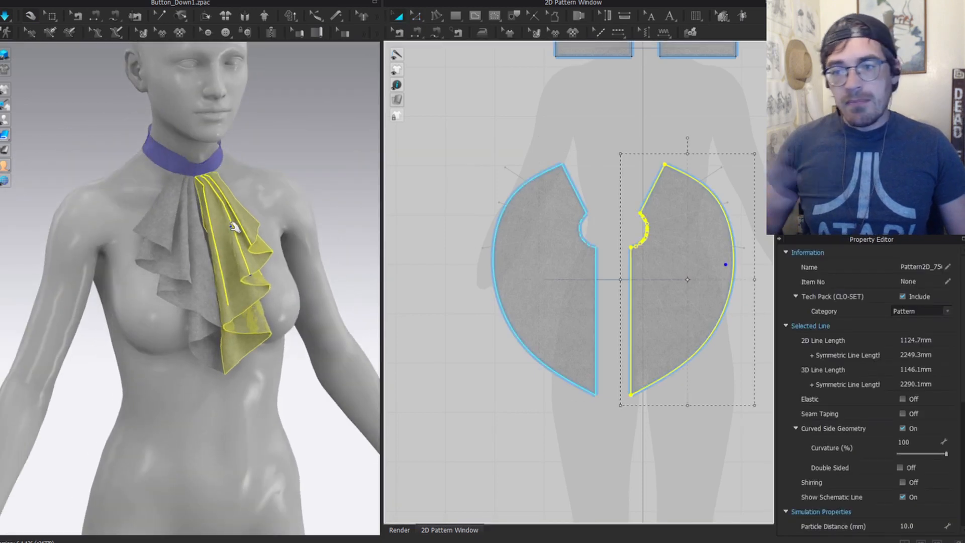
click(328, 161)
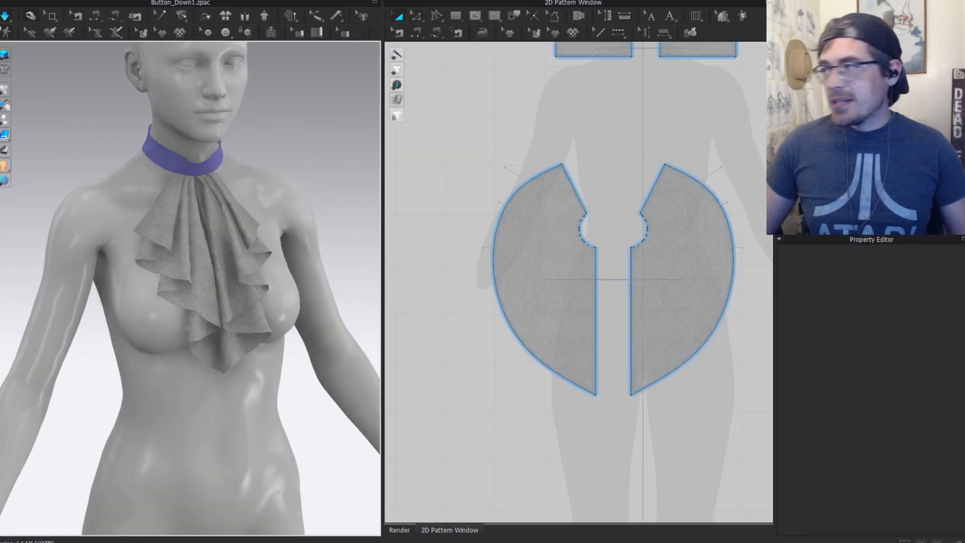
Step: Apply the red fabric to all pieces and set its texture width and height to 156 mm
key(ctrl+a)
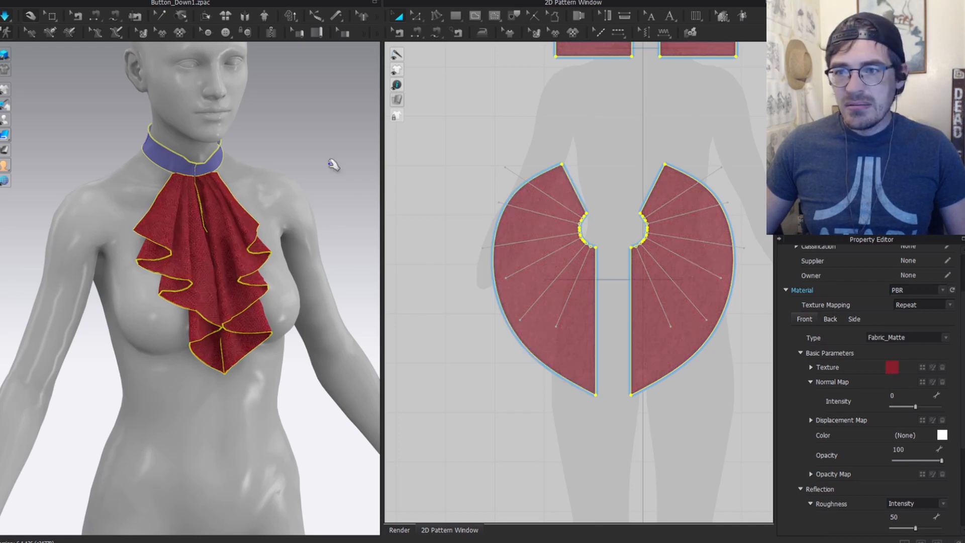
scroll(875, 456, down, 3)
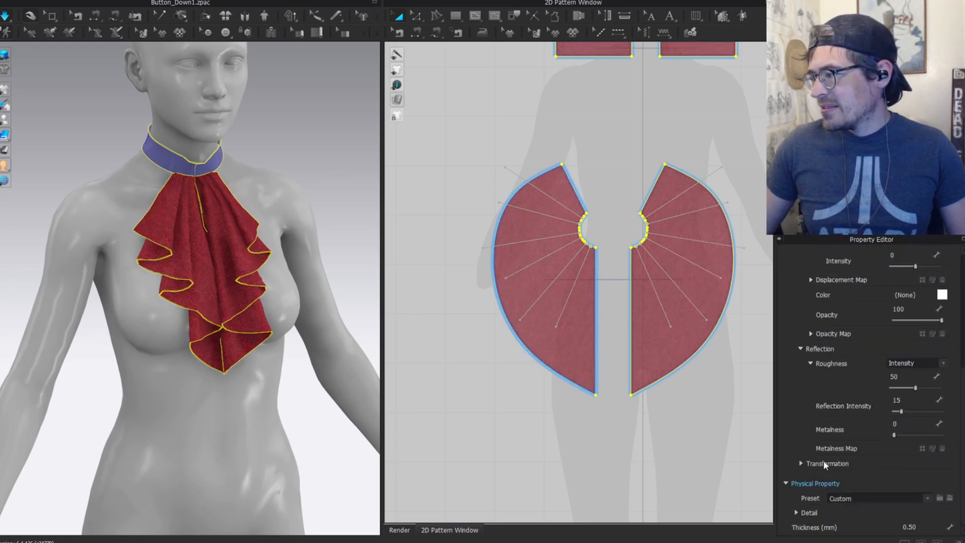
click(799, 463)
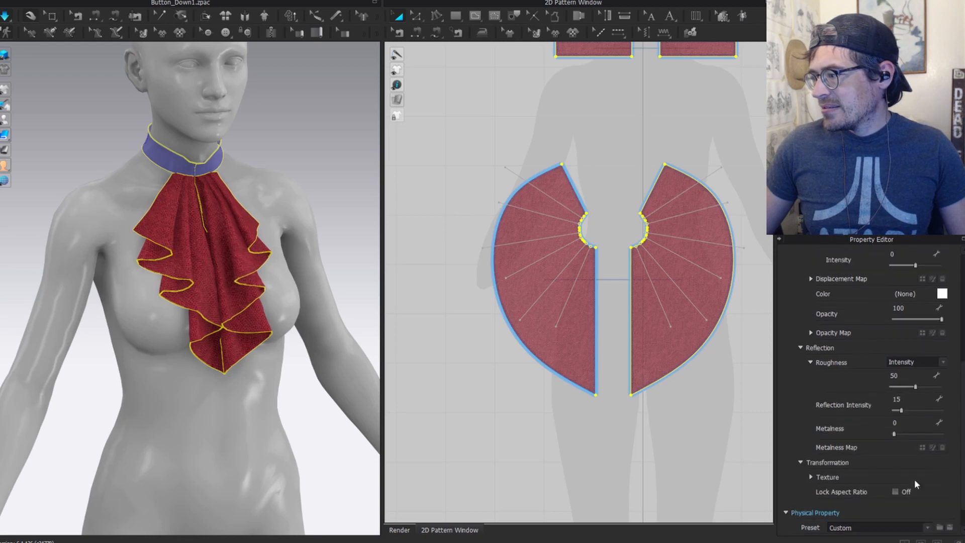
click(811, 476)
click(900, 506)
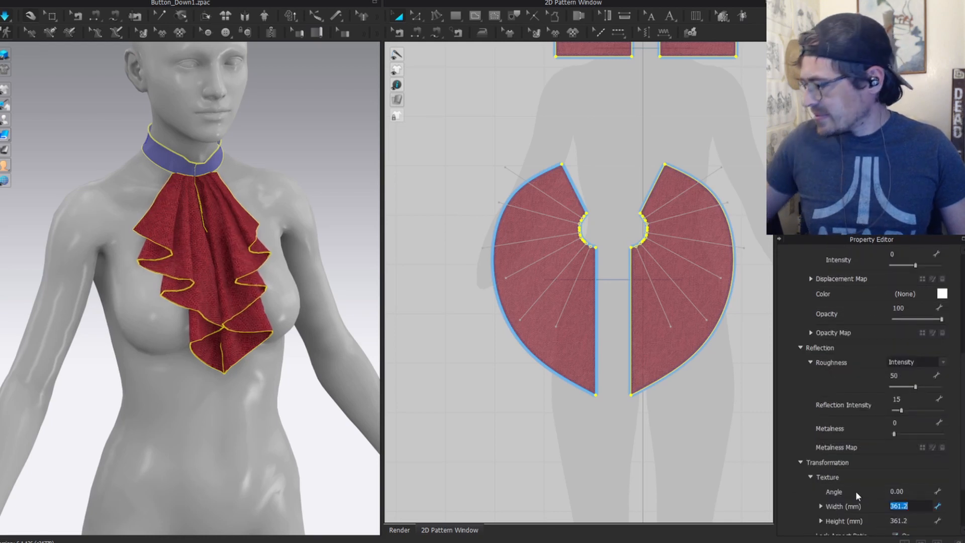
text(156)
key(Return)
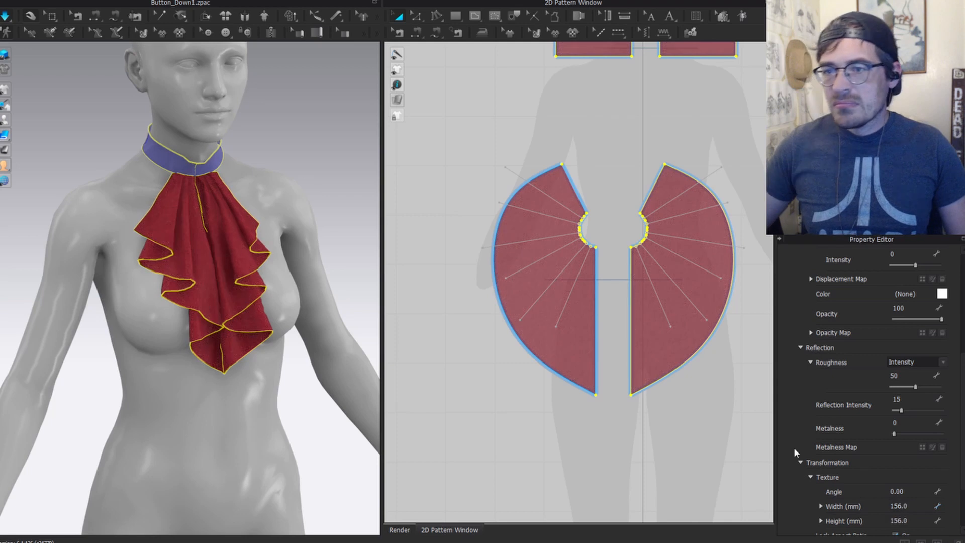
click(289, 186)
scroll(289, 185, up, 3)
right_drag(271, 160, 309, 108)
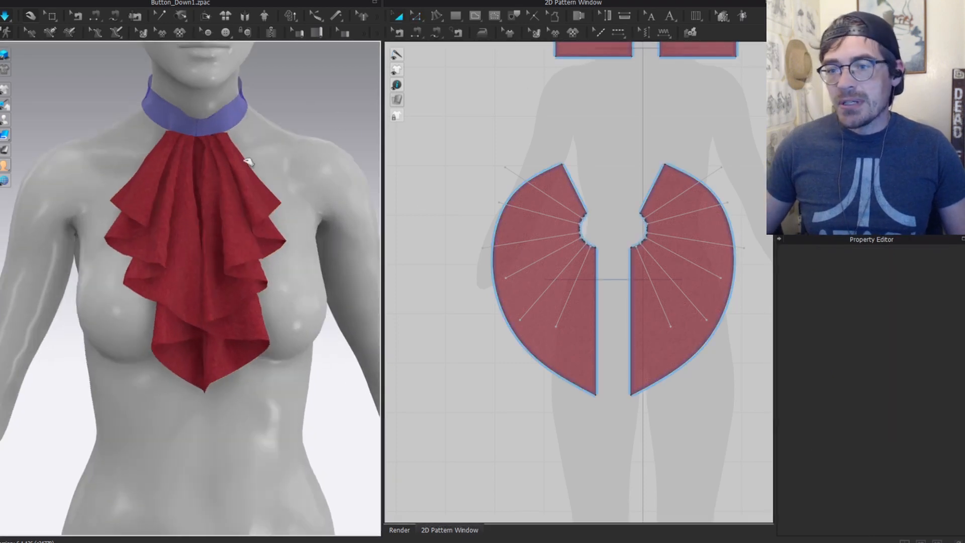
Step: Select both jabot pieces and review their 2.5 mm collision thickness in the Property Editor
click(206, 265)
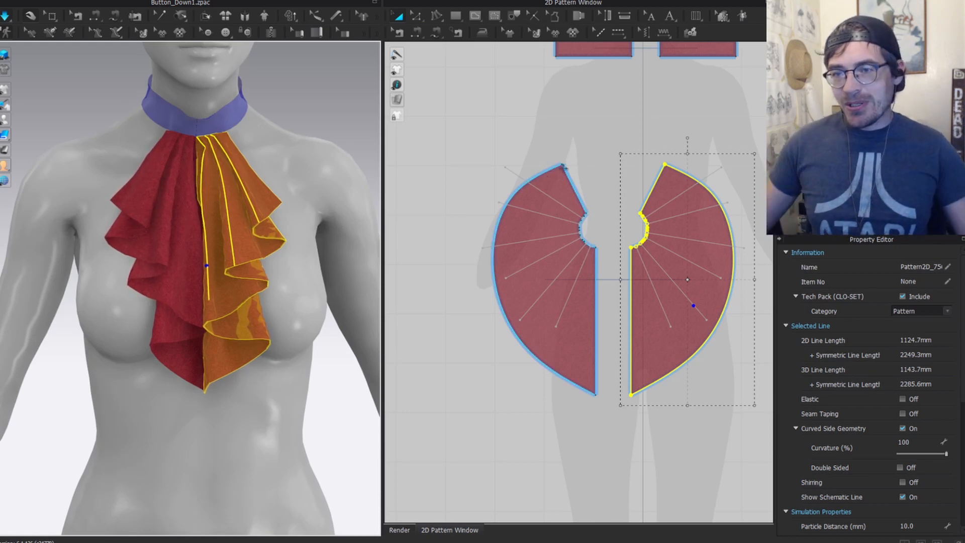
shift+click(181, 288)
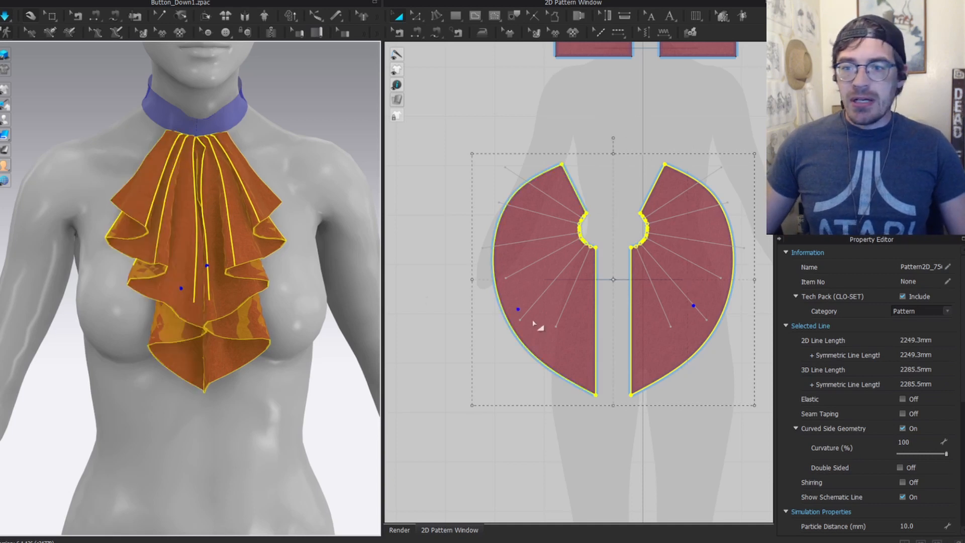
scroll(911, 493, down, 3)
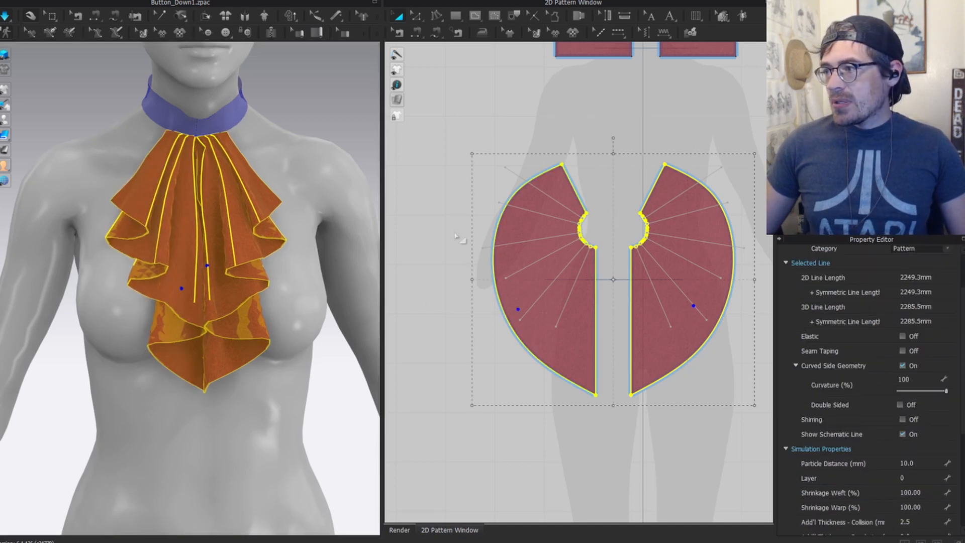
scroll(889, 452, down, 8)
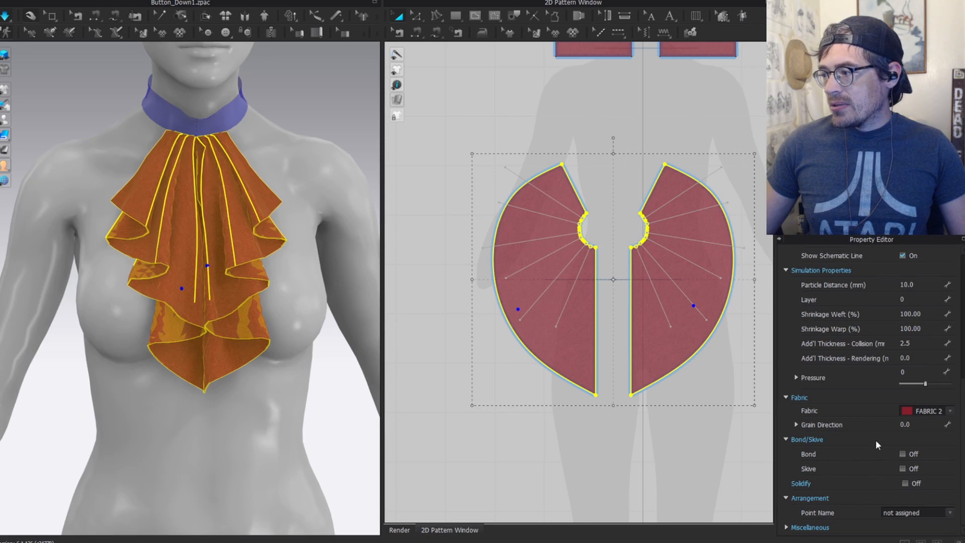
scroll(863, 408, up, 4)
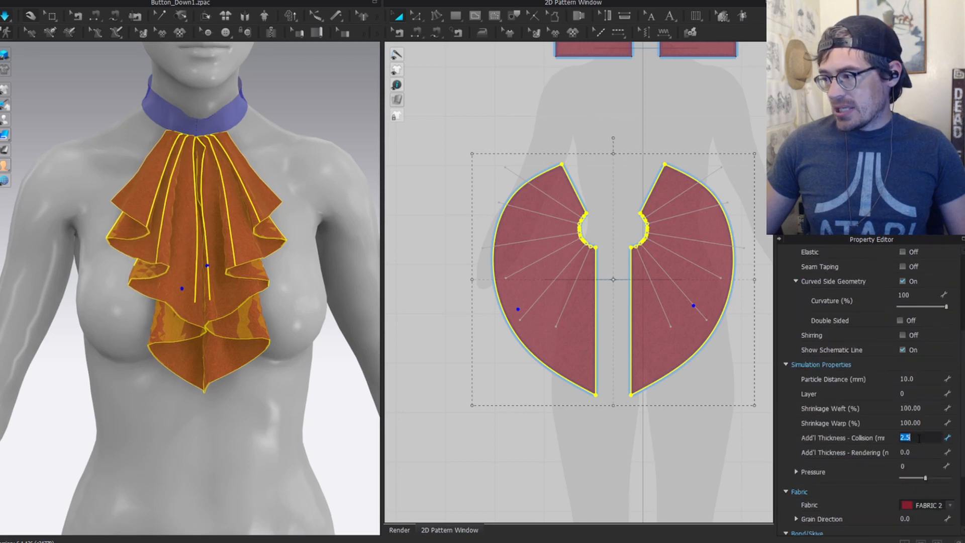
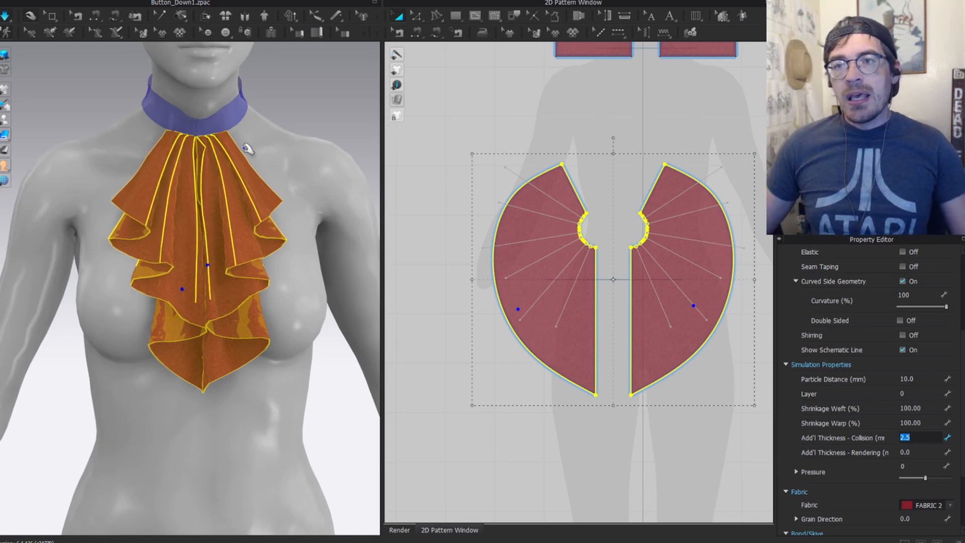
Step: Zoom to the collar and lower the ruffles' added collision thickness from 2.5 to 1.0
scroll(262, 132, up, 4)
right_drag(276, 116, 276, 261)
middle_drag(274, 125, 254, 266)
scroll(254, 266, up, 4)
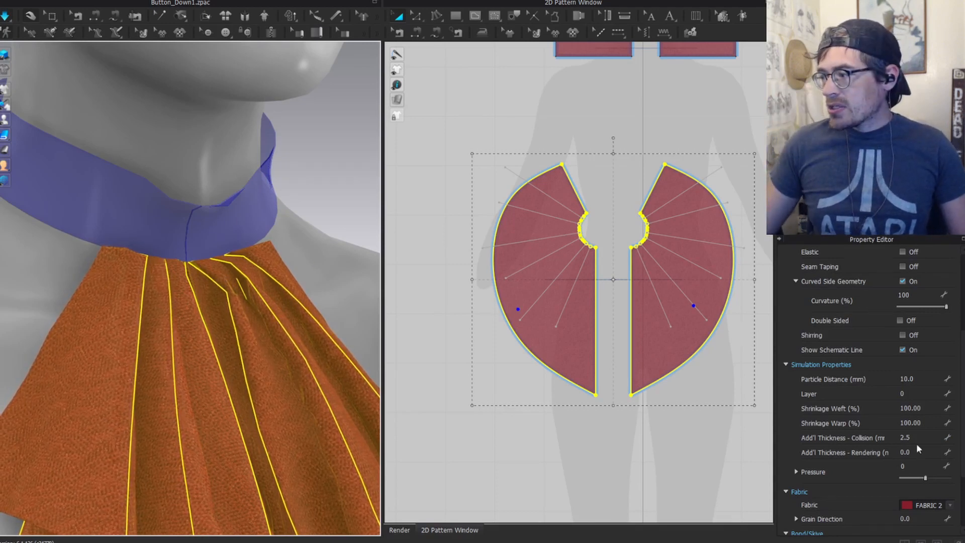
double_click(904, 437)
text(1)
key(Return)
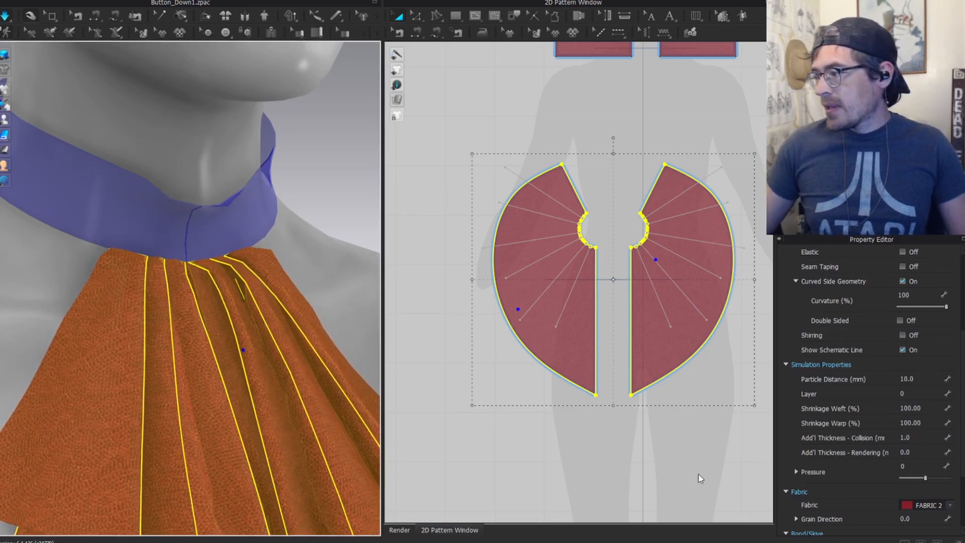
scroll(452, 356, down, 4)
click(909, 379)
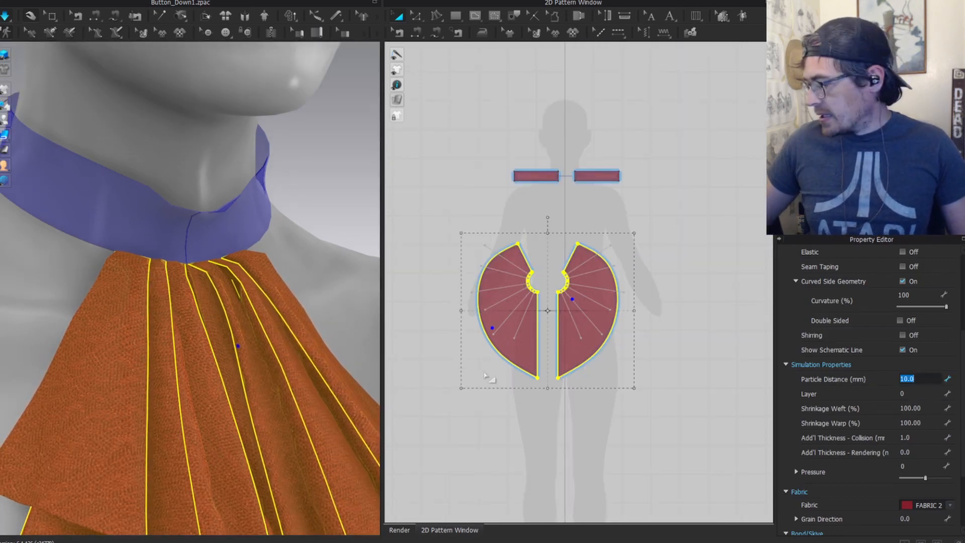
Step: Set the ruffle pieces' particle distance to 5.0 and let the cloth re-simulate
text(5)
key(Return)
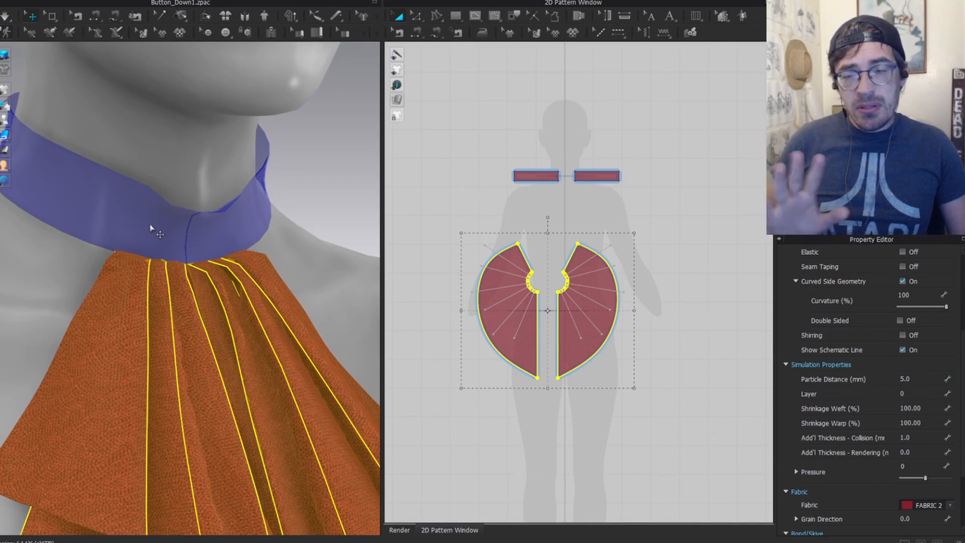
click(334, 226)
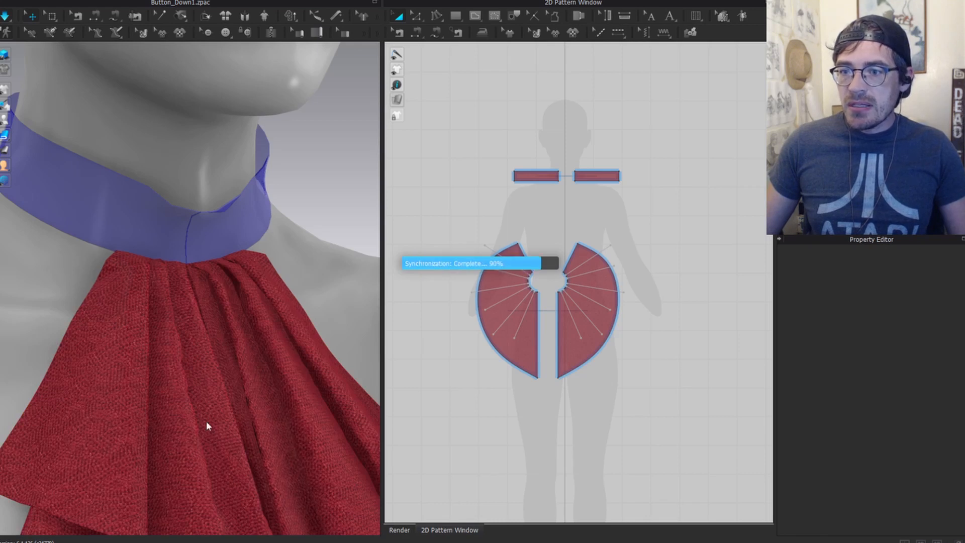
Step: Orbit around the jabot, selecting each ruffle piece to inspect the finer folds
scroll(213, 317, down, 3)
right_drag(210, 307, 189, 293)
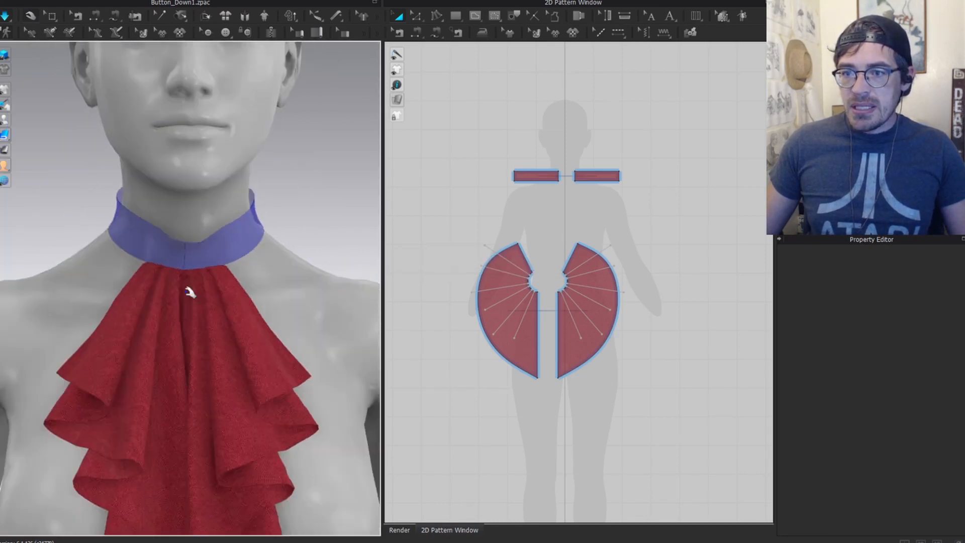
click(172, 309)
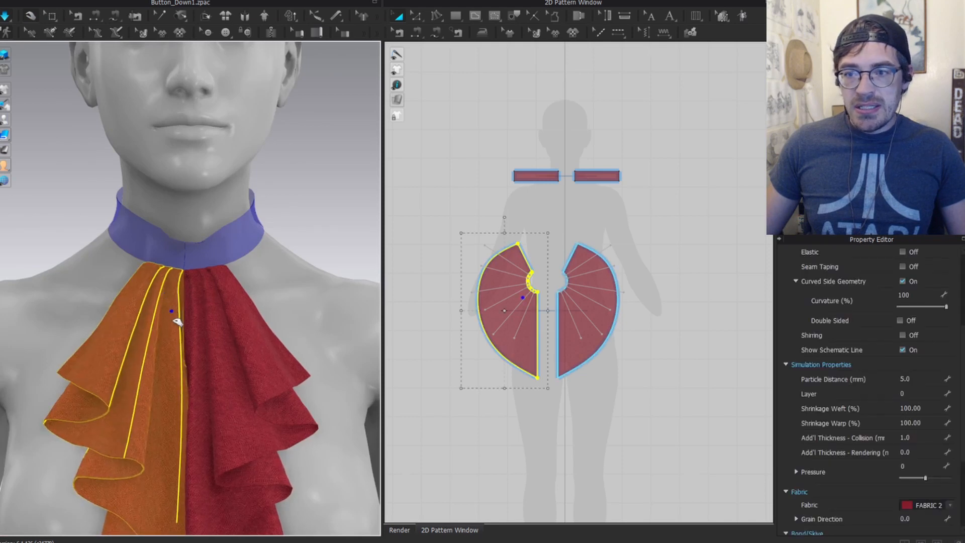
click(253, 335)
scroll(244, 329, down, 5)
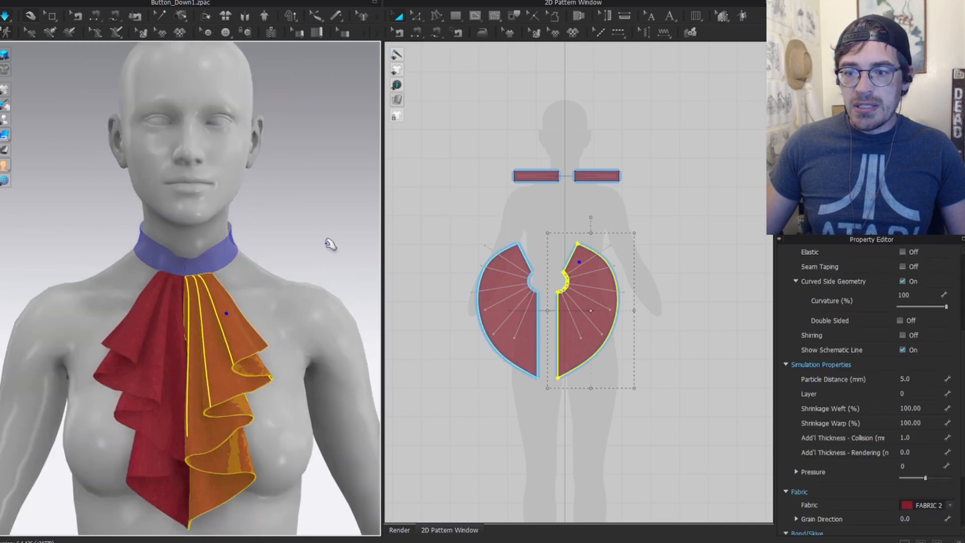
click(328, 242)
mouse_move(190, 343)
right_down()
mouse_move(150, 342)
mouse_move(189, 340)
right_up()
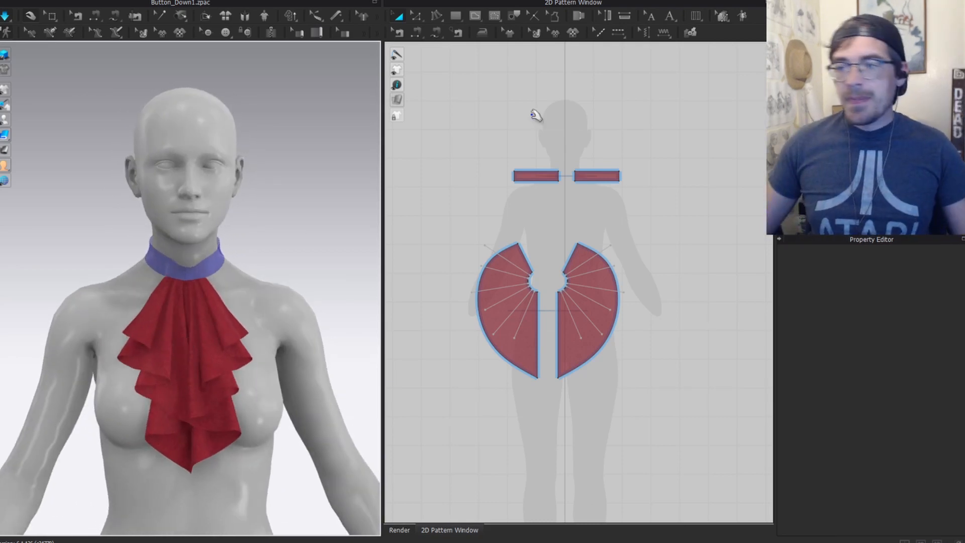
Step: Apply the Cotton_Canvas physical preset to all garment pieces and orbit to a three-quarter view
key(ctrl+a)
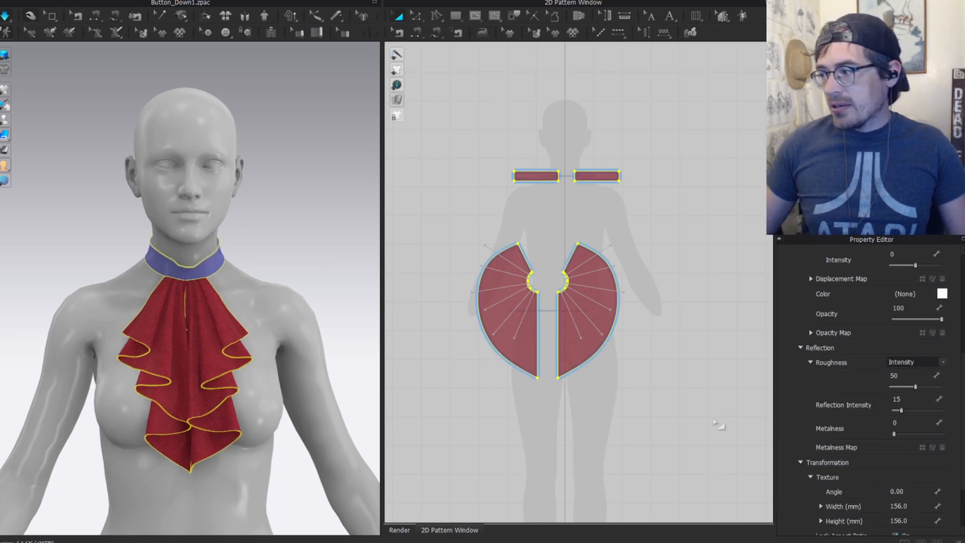
scroll(867, 402, down, 3)
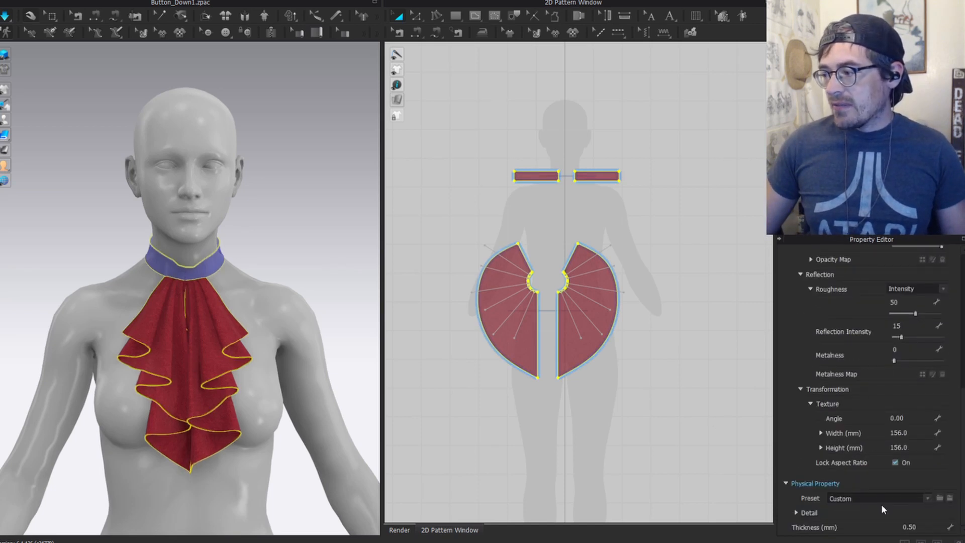
click(878, 497)
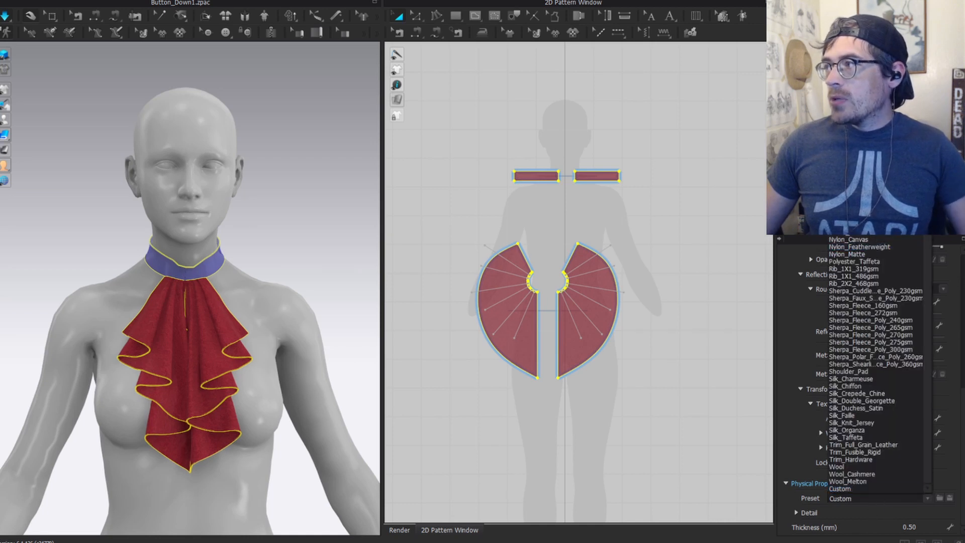
scroll(874, 362, up, 3)
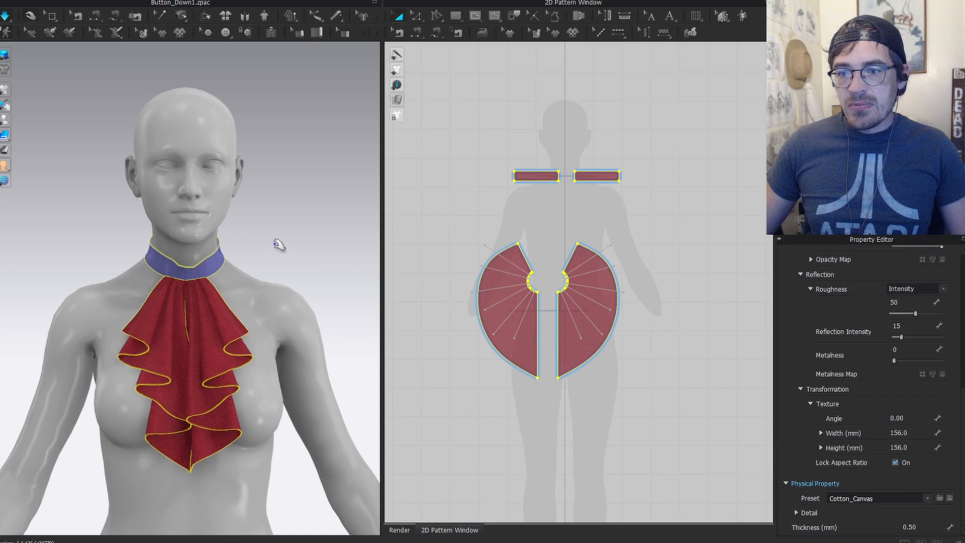
right_drag(221, 289, 242, 301)
middle_drag(242, 302, 237, 181)
scroll(237, 181, up, 3)
right_drag(249, 183, 250, 134)
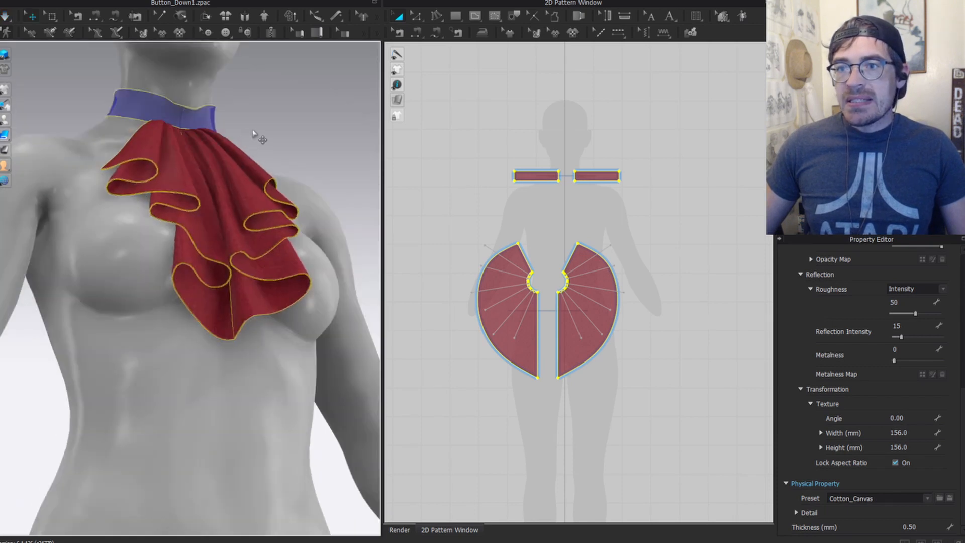
Step: Select the jabot pieces, stop the simulation and orbit back to the front
click(146, 162)
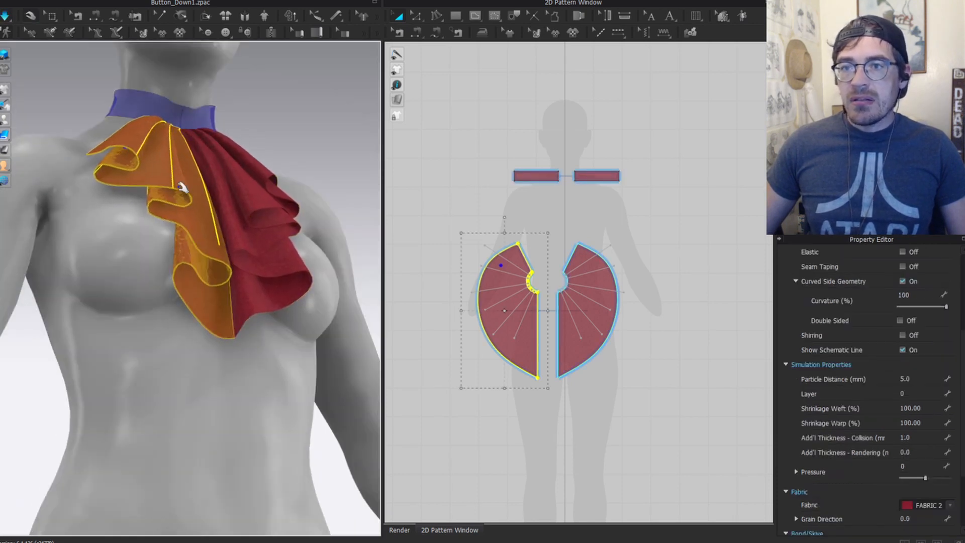
click(244, 210)
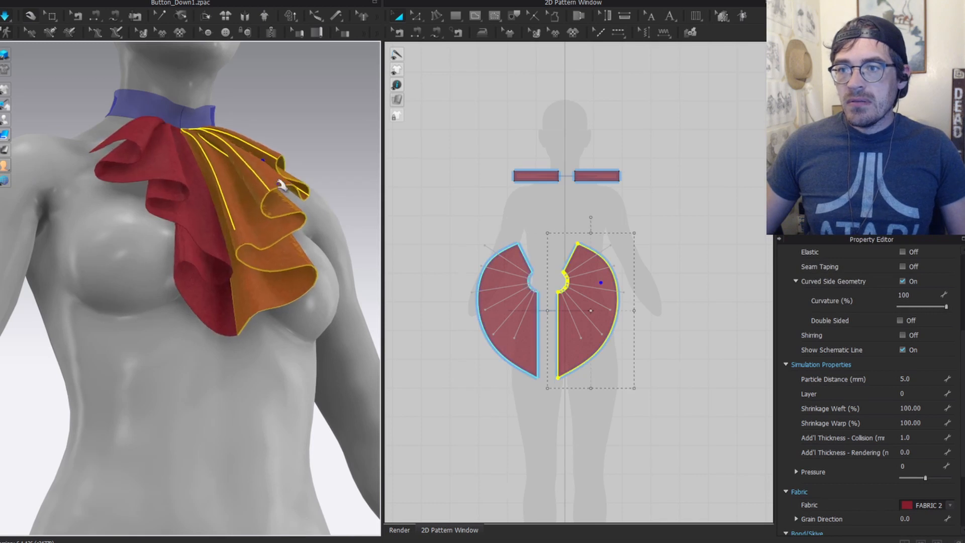
click(198, 231)
key(space)
scroll(318, 149, down, 2)
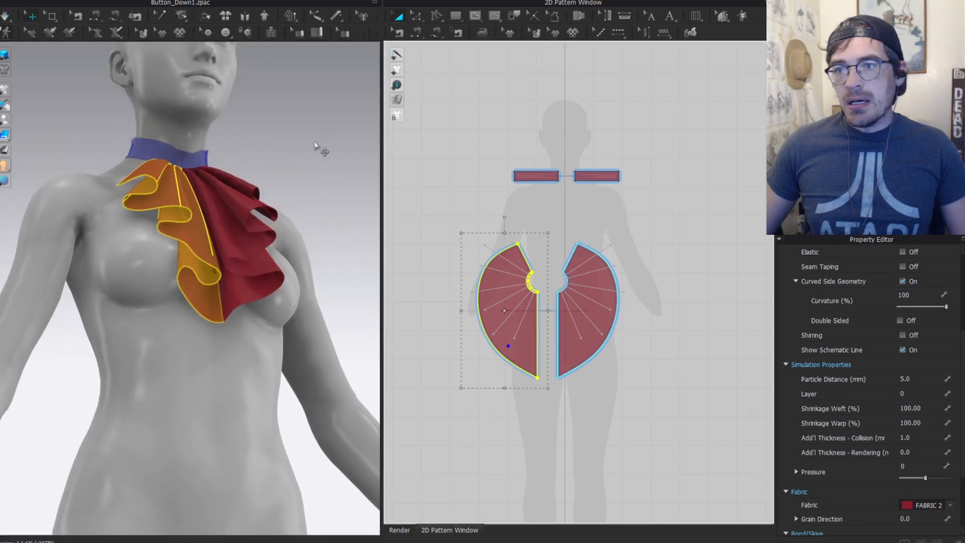
right_drag(318, 148, 137, 290)
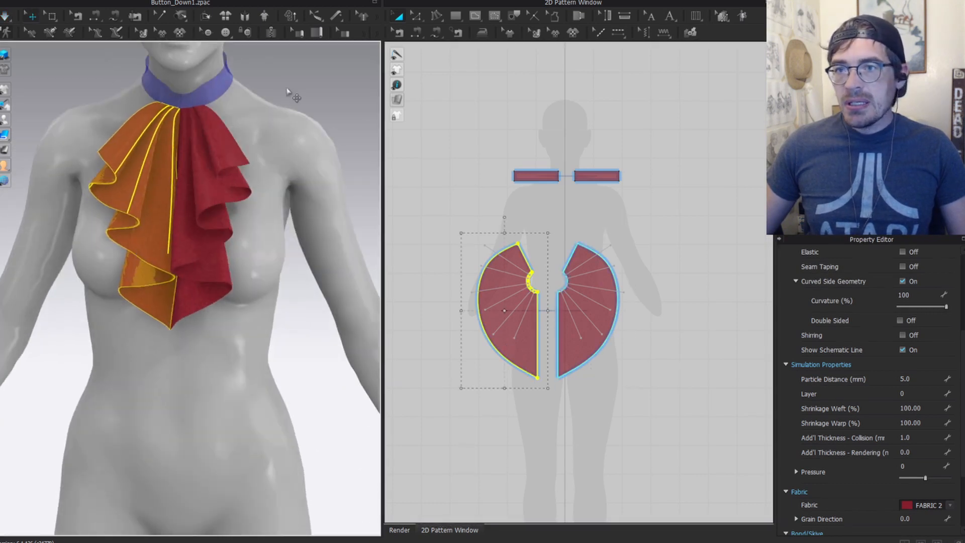
click(286, 105)
Step: Switch all pieces to the Silk_Duchess_Satin physical preset and deselect them
key(ctrl+a)
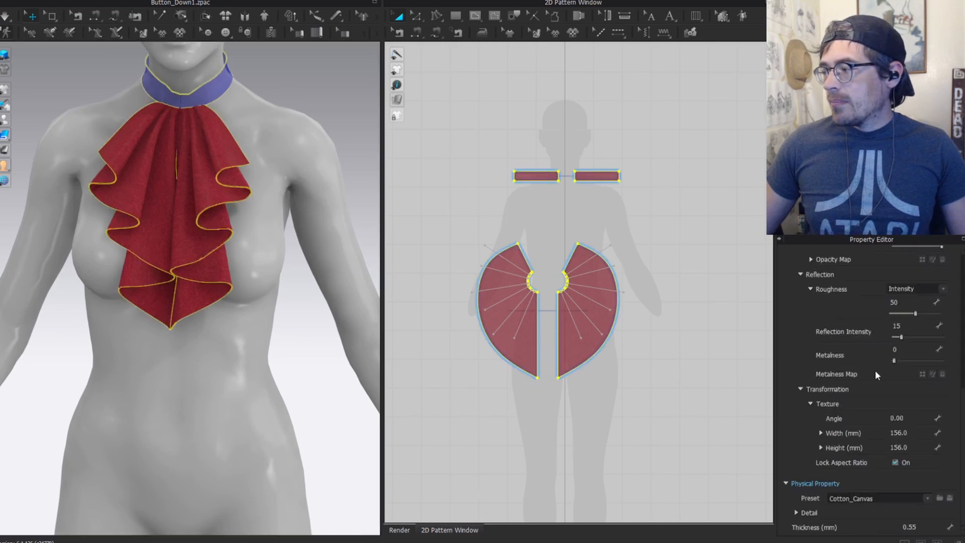
click(875, 499)
scroll(867, 474, down, 3)
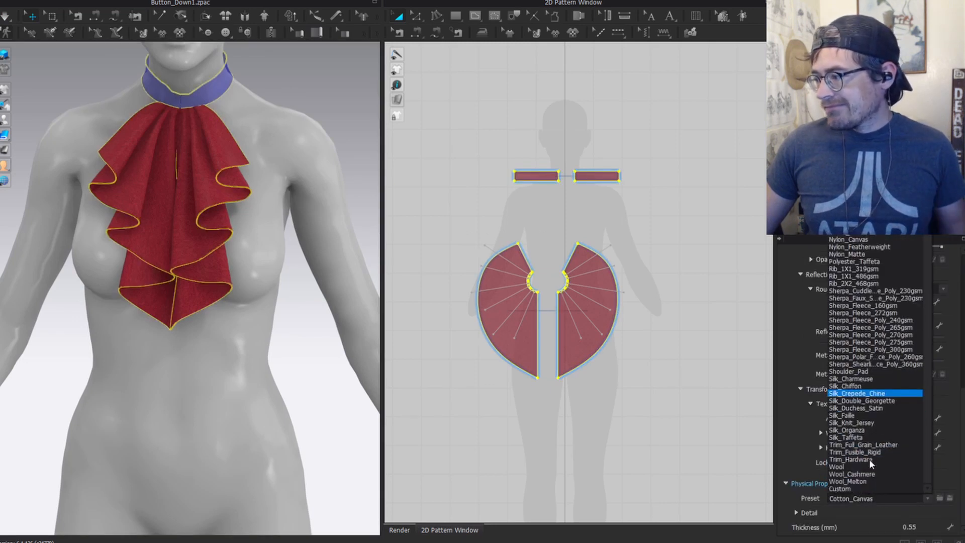
click(863, 407)
click(871, 497)
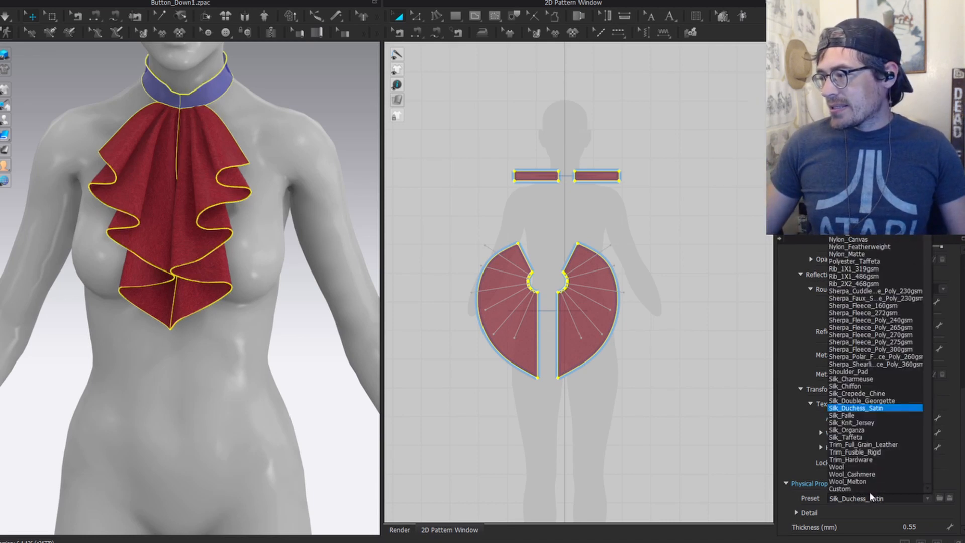
click(867, 408)
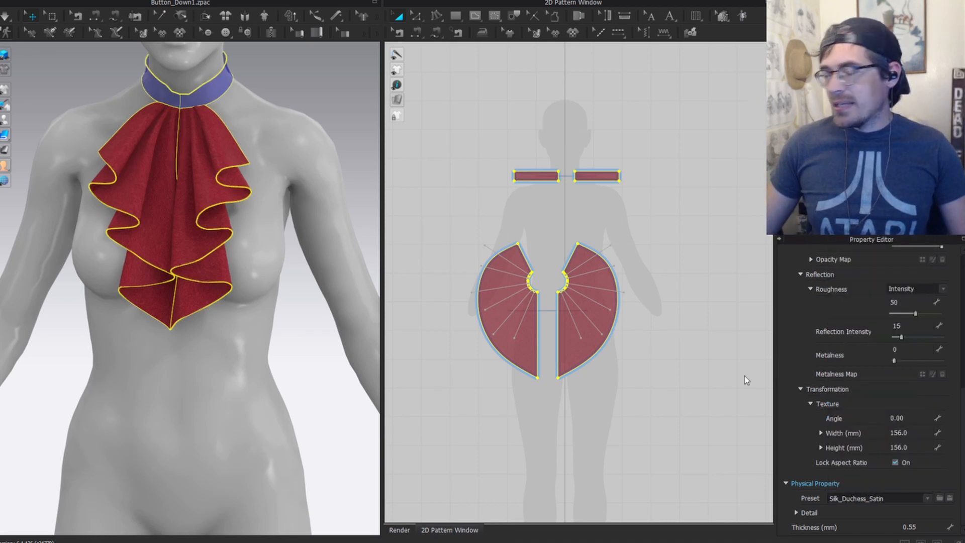
click(253, 82)
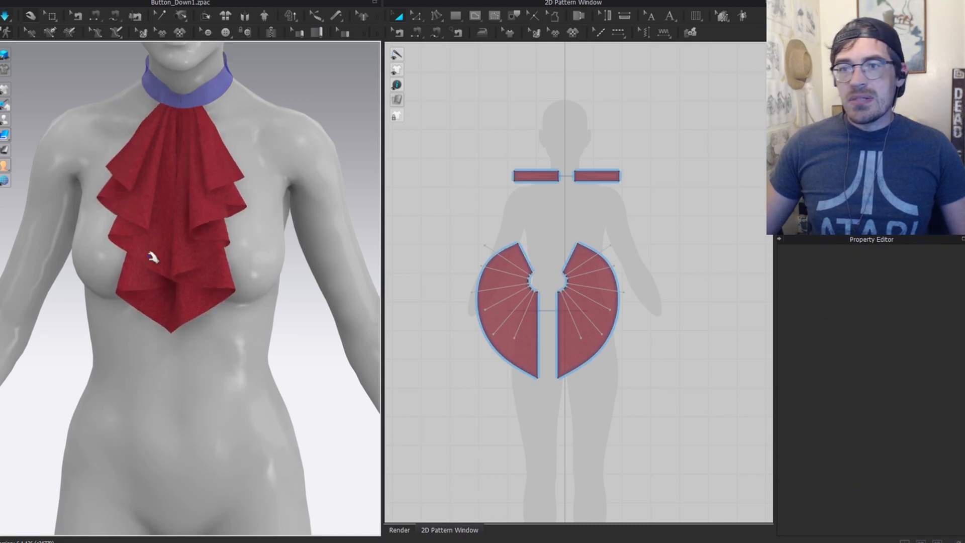
Step: Apply the Silk_Chiffon fabric preset to all garment pieces
right_drag(154, 258, 162, 168)
click(171, 188)
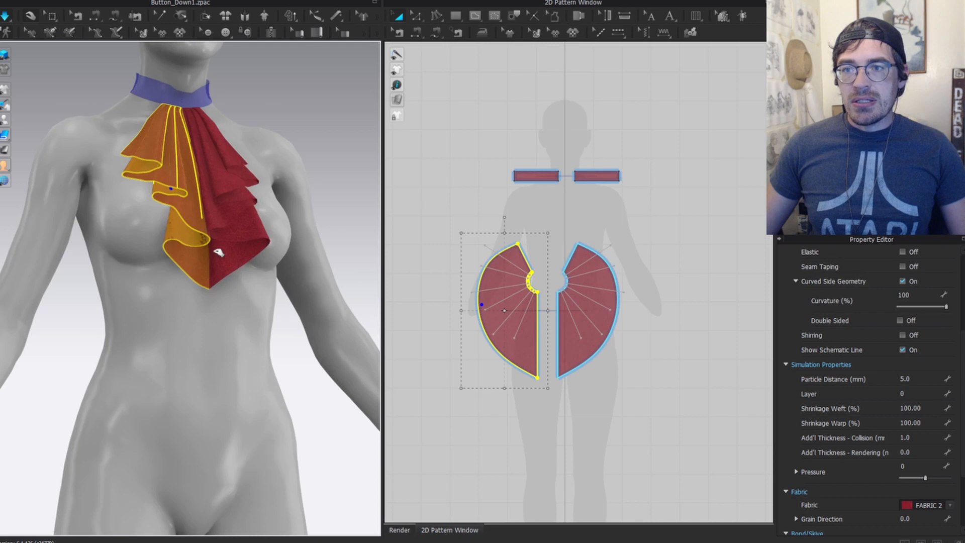
click(246, 231)
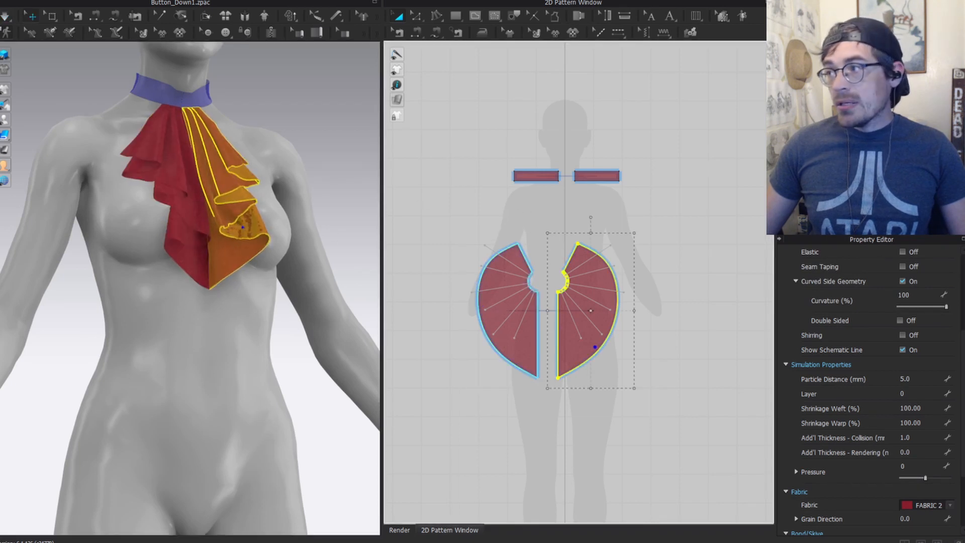
key(ctrl+a)
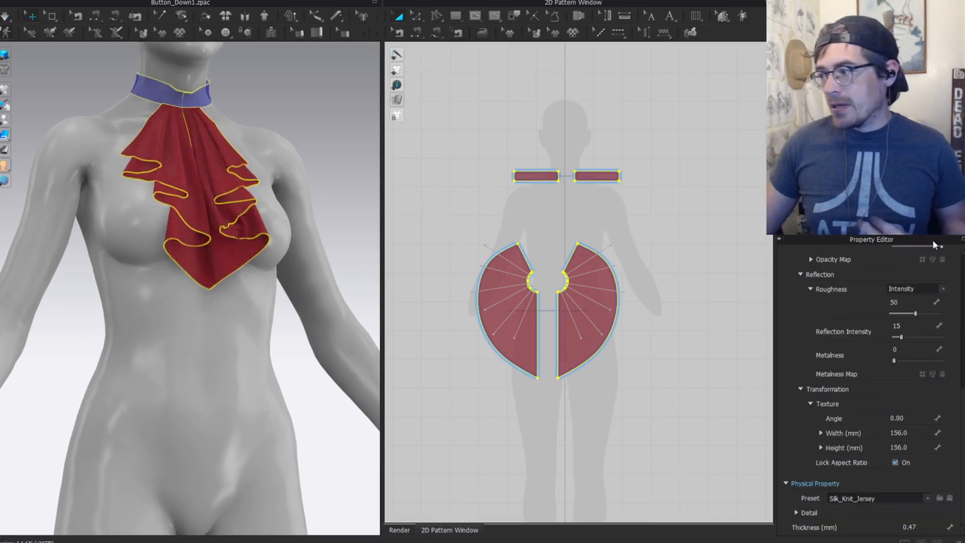
click(891, 497)
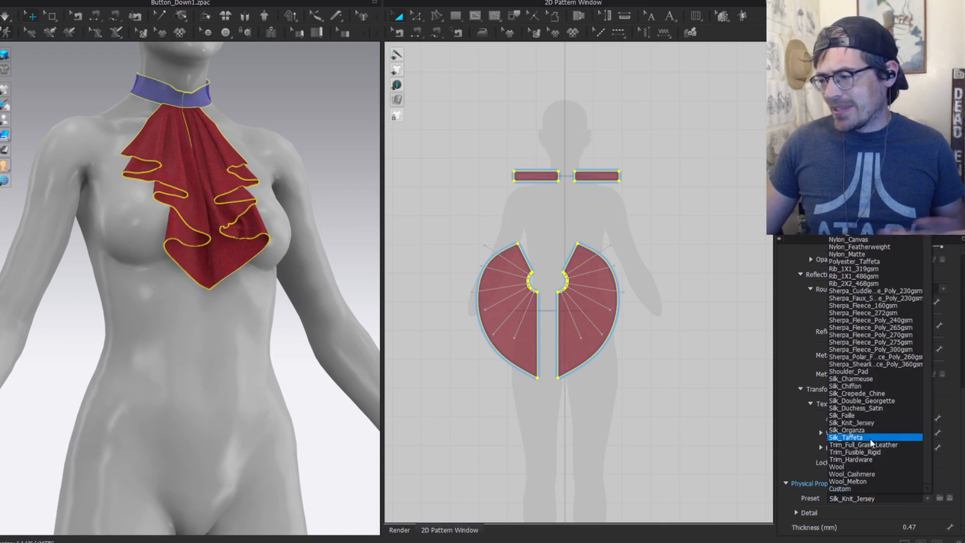
click(865, 386)
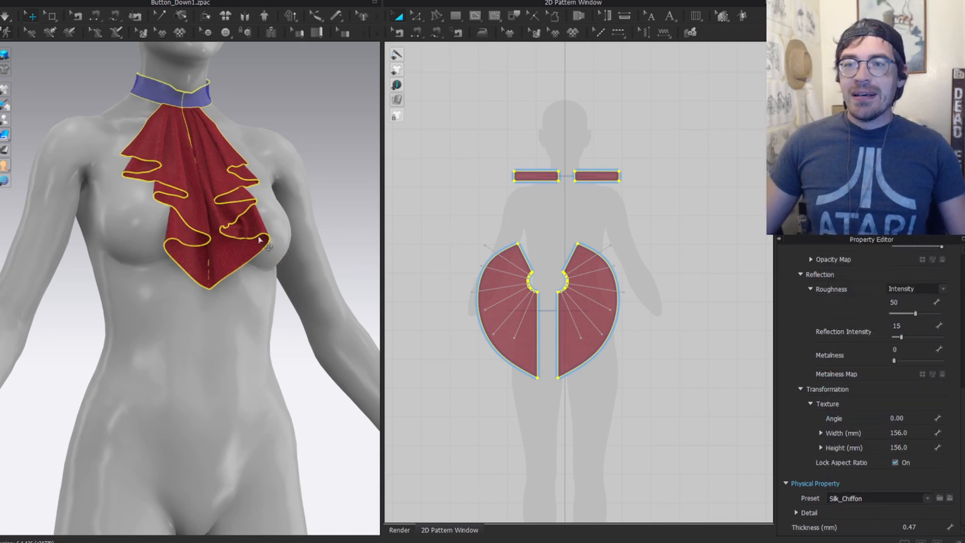
click(300, 139)
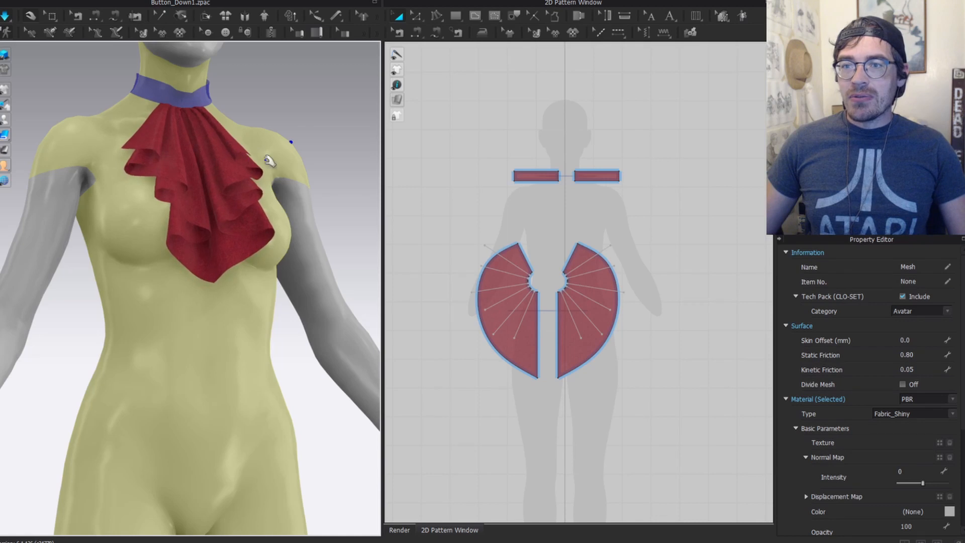
Step: Pull the right ruffle outward to reshape its drape
right_drag(287, 149, 255, 156)
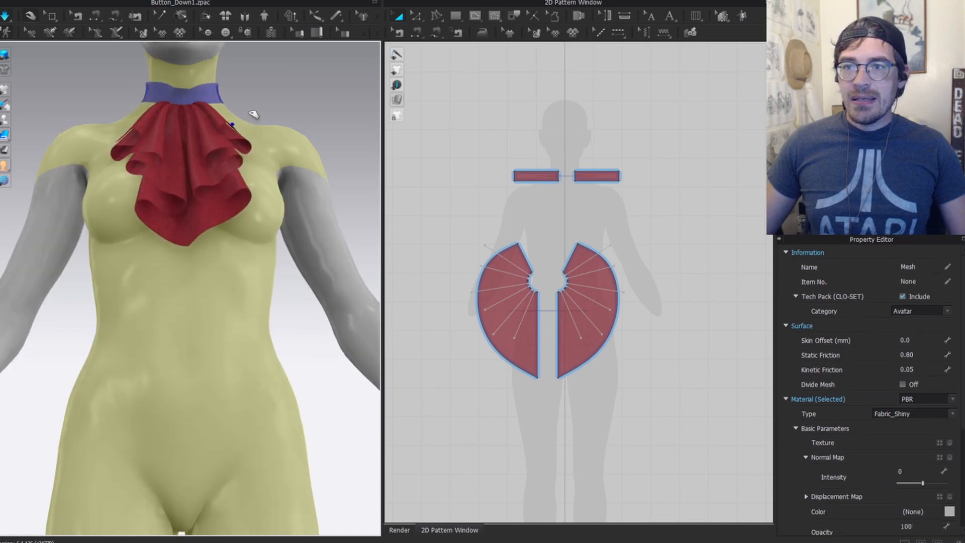
click(137, 125)
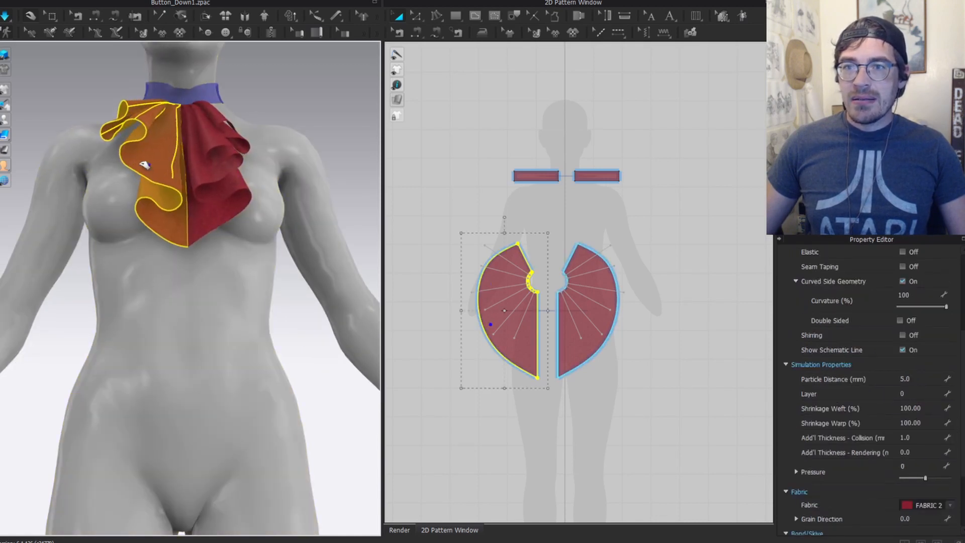
drag(226, 133, 266, 123)
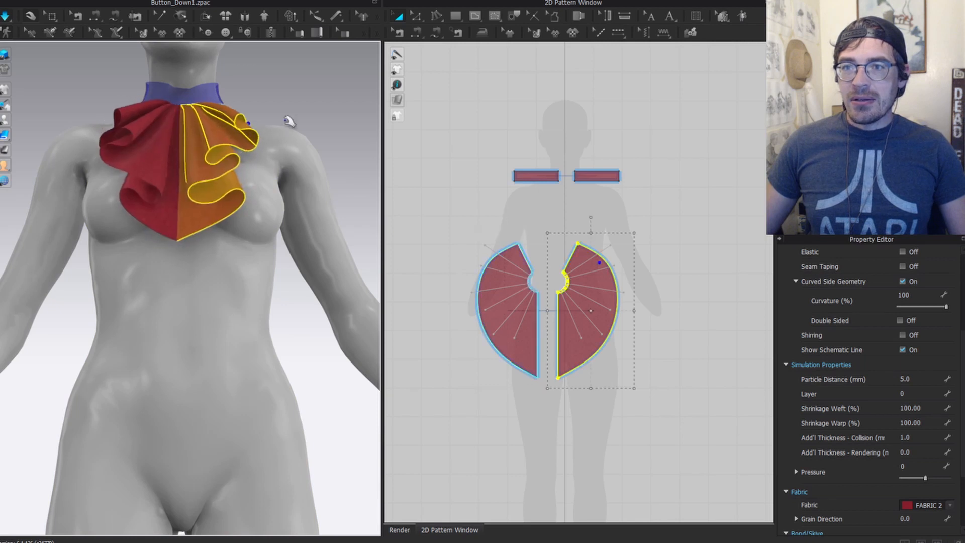
click(287, 118)
scroll(289, 162, down, 2)
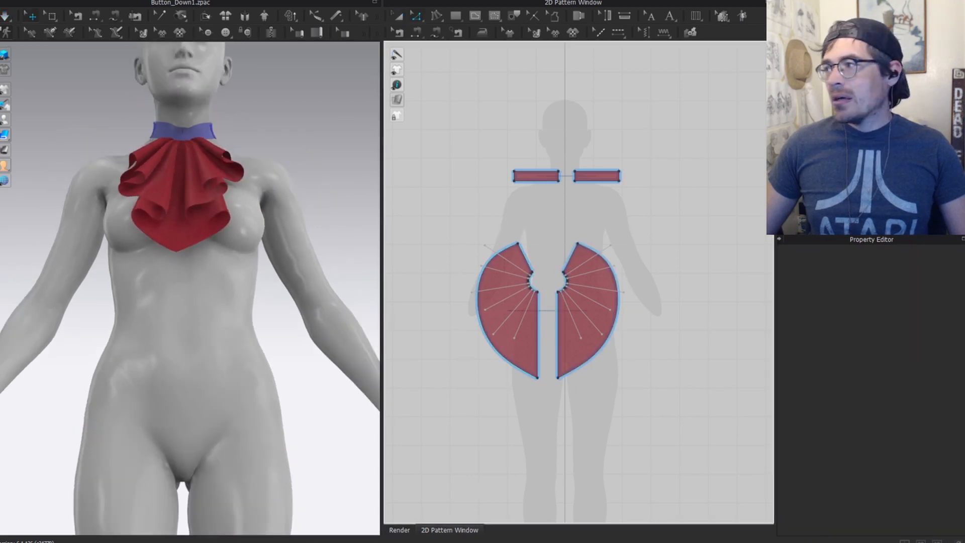
Step: Change every pattern piece's fabric preset to Muslin_18X20
key(ctrl+a)
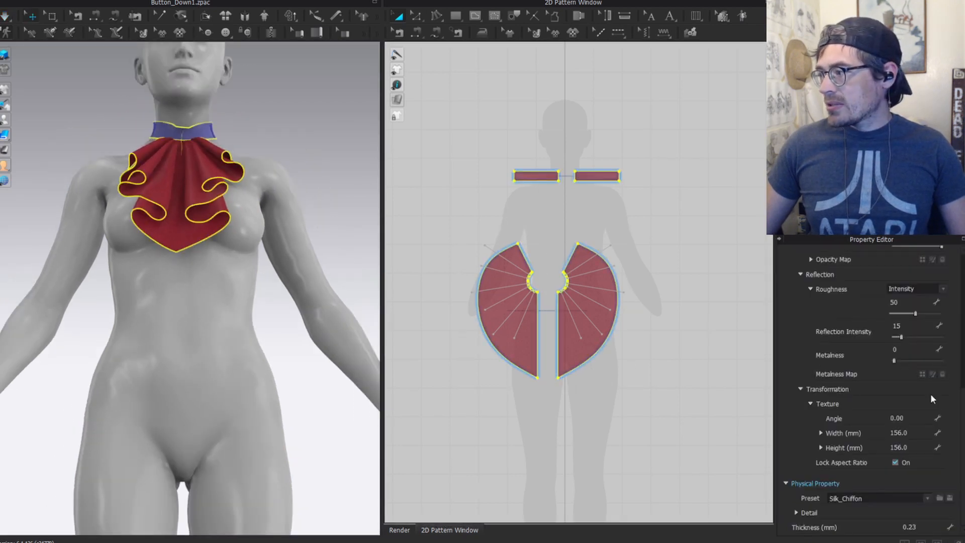
click(877, 493)
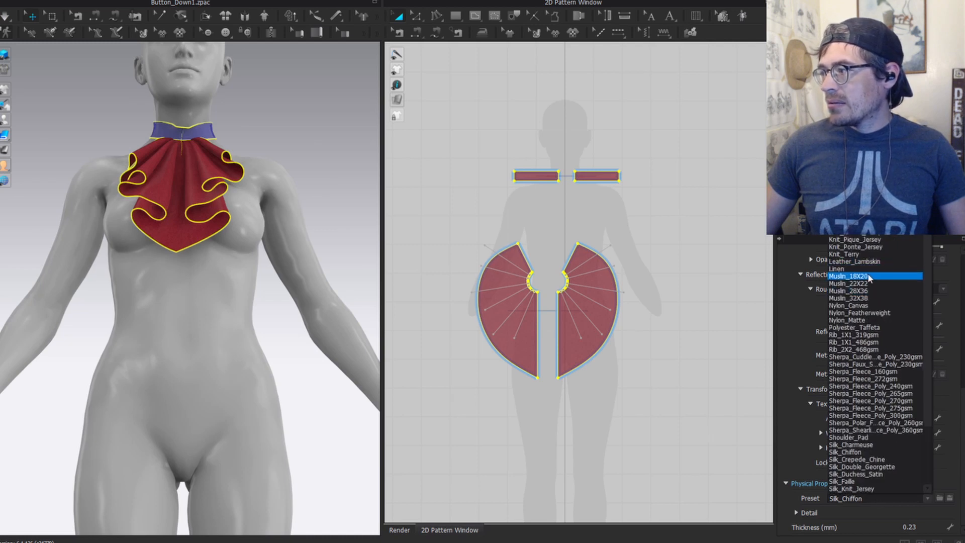
click(868, 275)
click(259, 113)
Step: Orbit closer to the front of the jabot and inspect each ruffle piece
right_drag(269, 151, 300, 152)
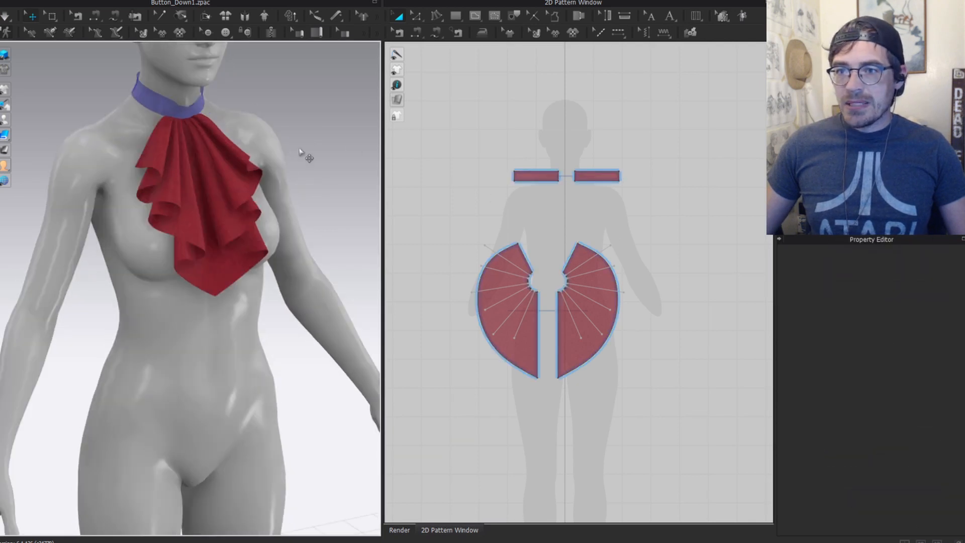
scroll(236, 127, up, 3)
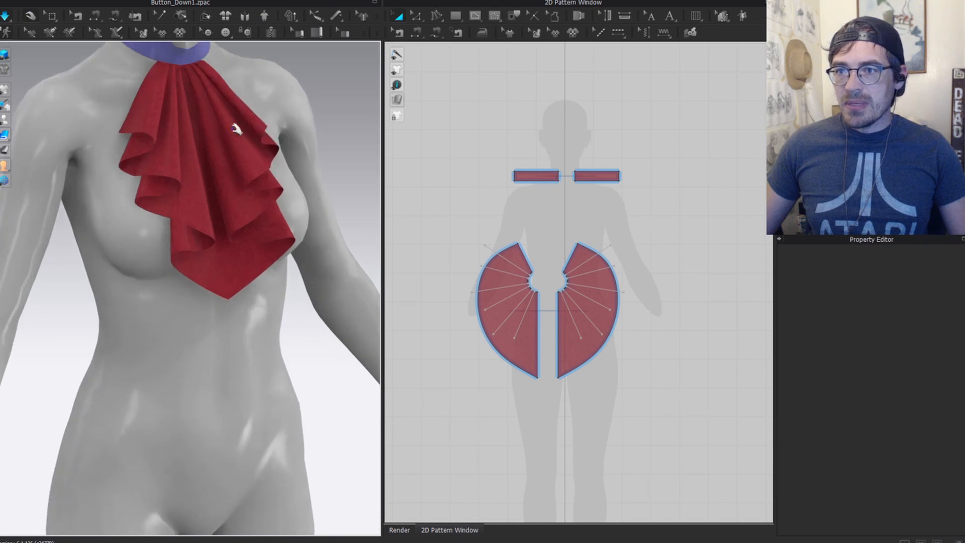
right_drag(236, 127, 194, 115)
click(191, 143)
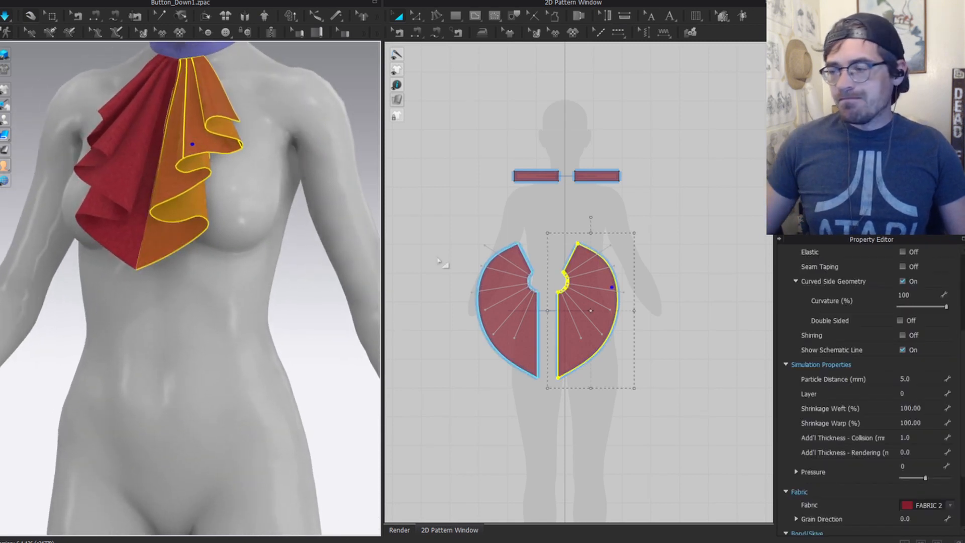
key(Escape)
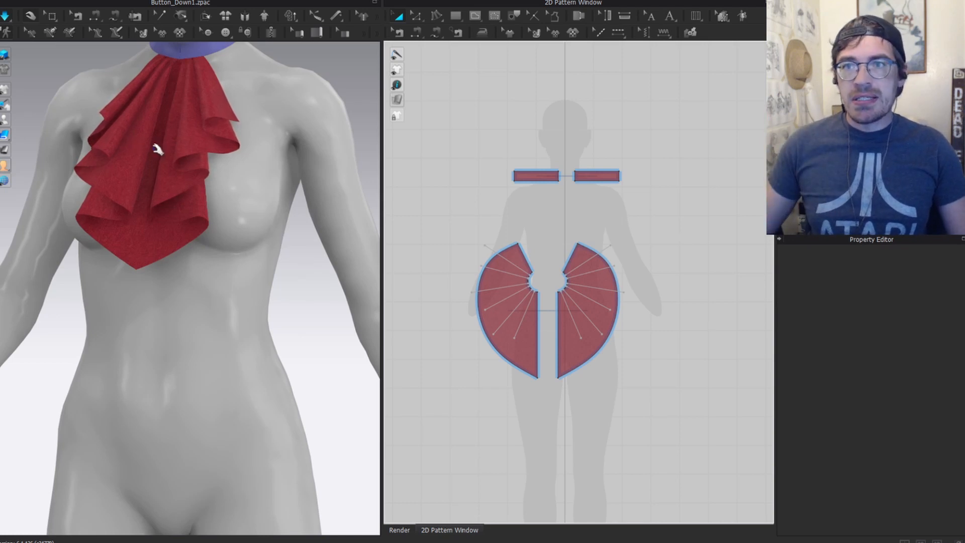
click(155, 149)
mouse_move(154, 149)
right_down()
mouse_move(184, 155)
mouse_move(167, 152)
right_up()
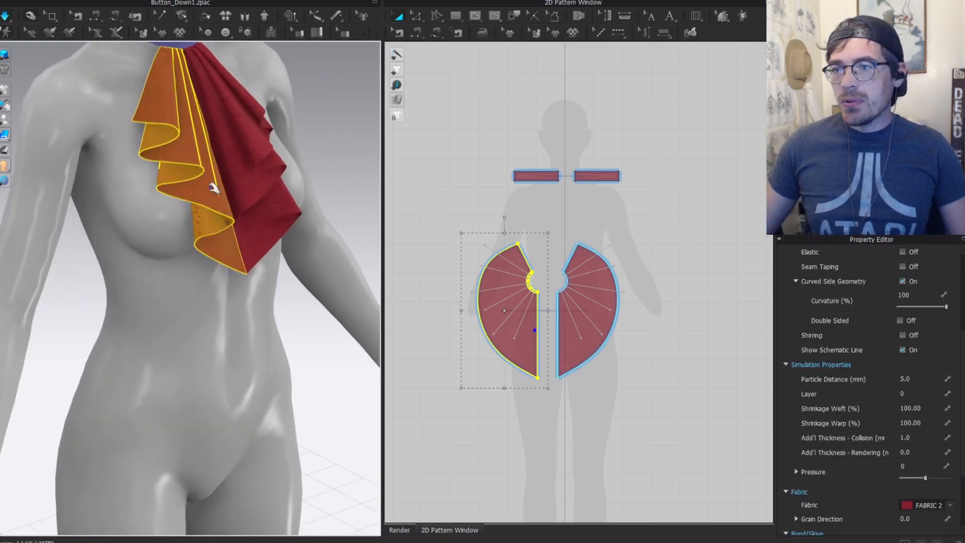
scroll(214, 189, down, 2)
scroll(613, 254, up, 3)
Step: Select all fold lines on the left jabot pattern and extend them to the pattern outline
key(z)
click(398, 142)
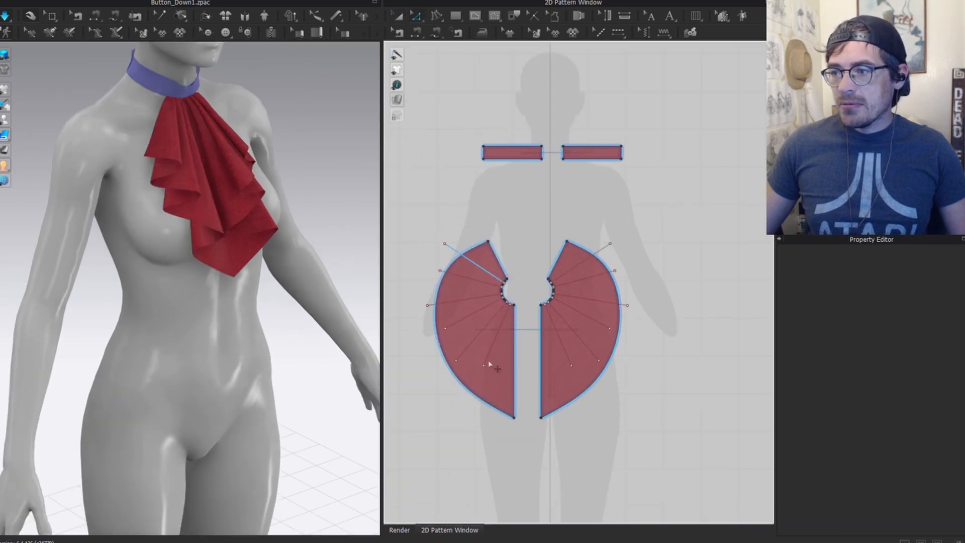
right_drag(491, 366, 486, 282)
scroll(487, 271, up, 5)
click(492, 257)
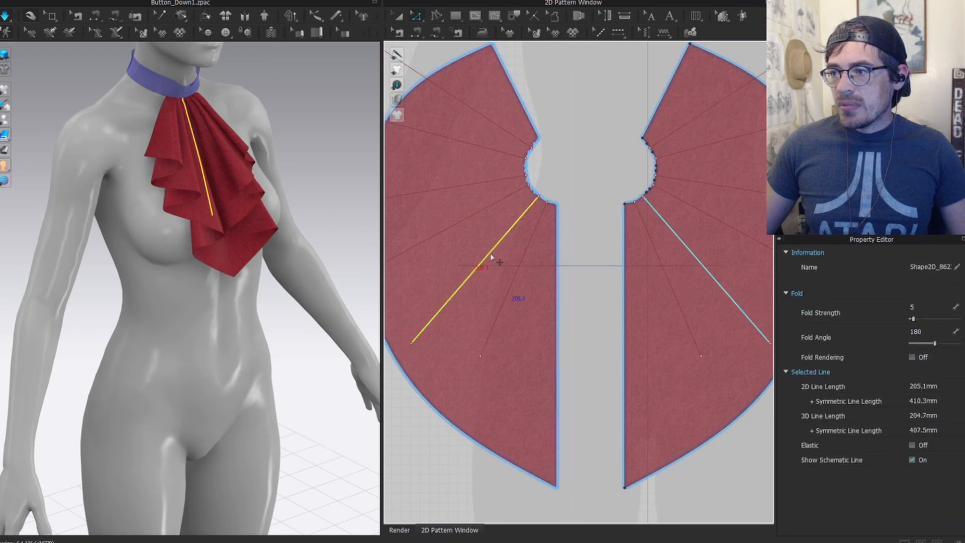
key(ctrl+a)
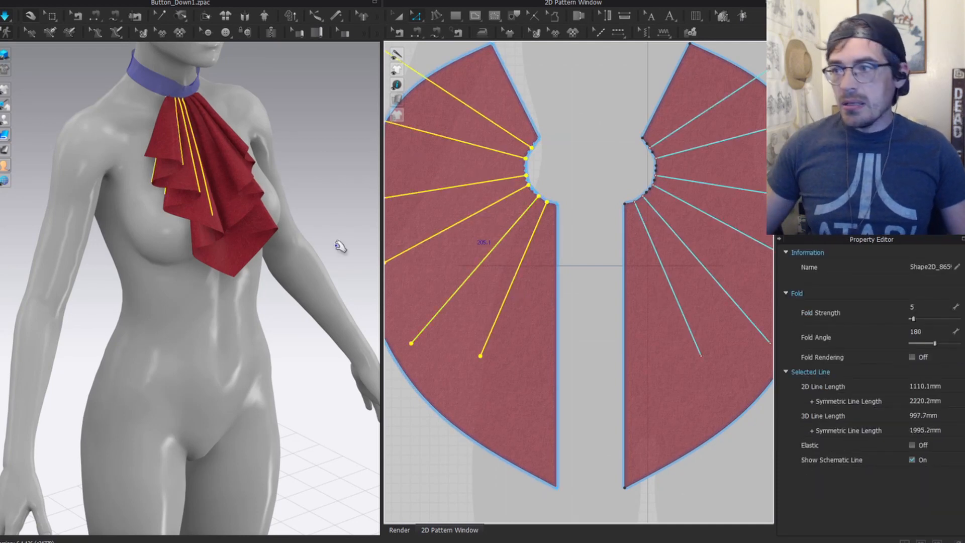
scroll(520, 297, down, 3)
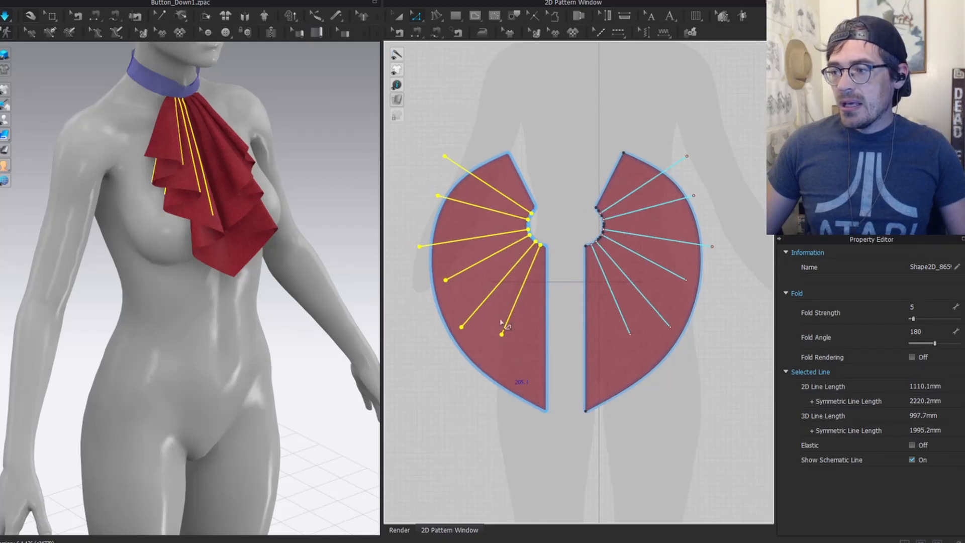
right_click(514, 315)
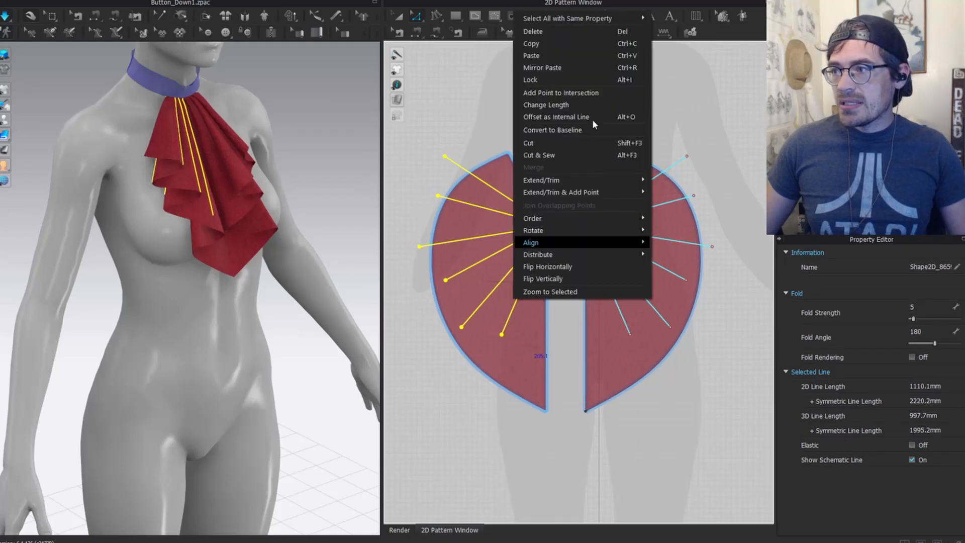
mouse_move(590, 180)
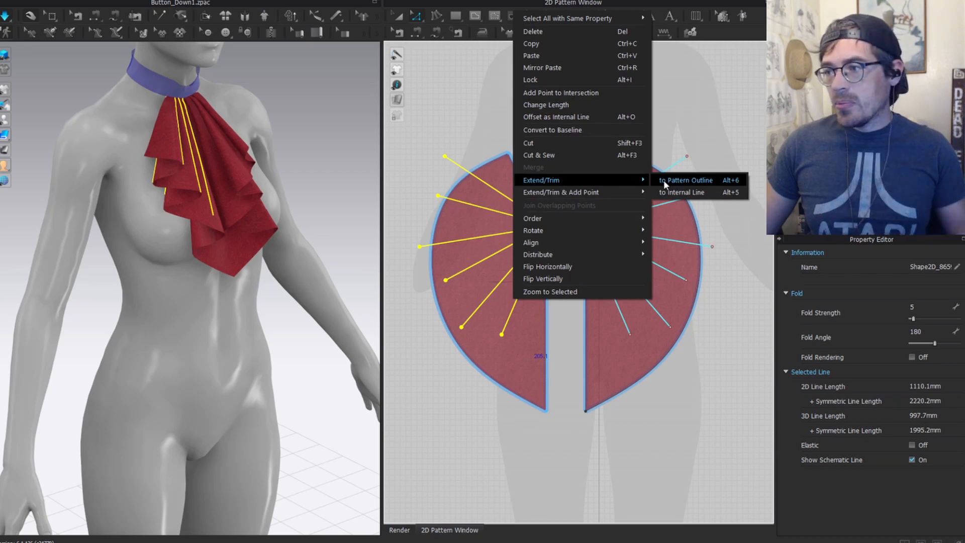
click(664, 180)
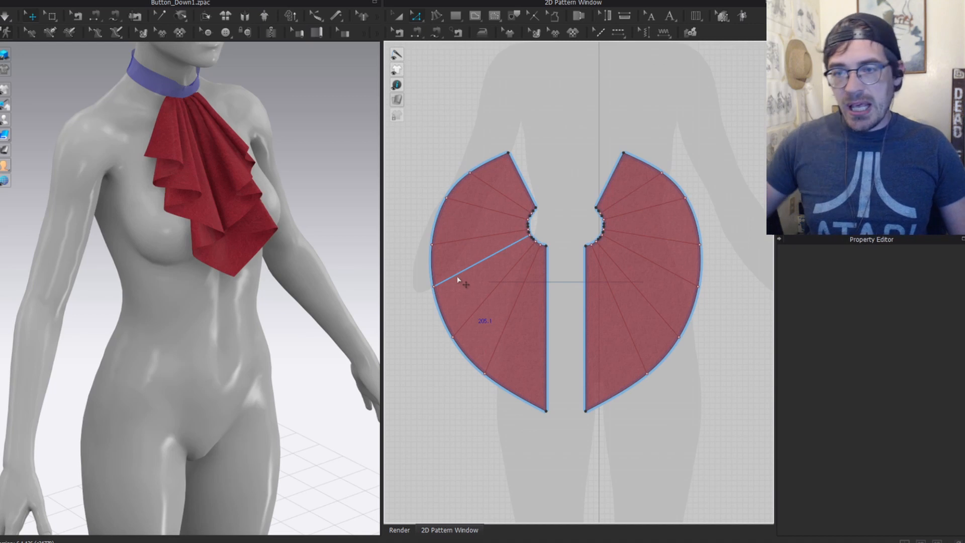
click(190, 169)
key(2)
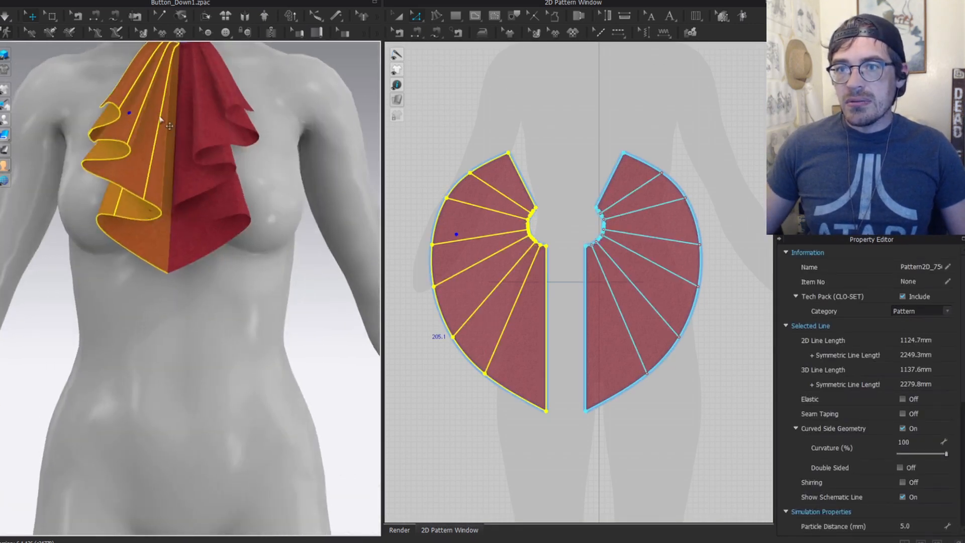
Step: Zoom into the left ruffle pattern and select all six of its fold lines together
click(564, 181)
middle_drag(521, 286, 534, 317)
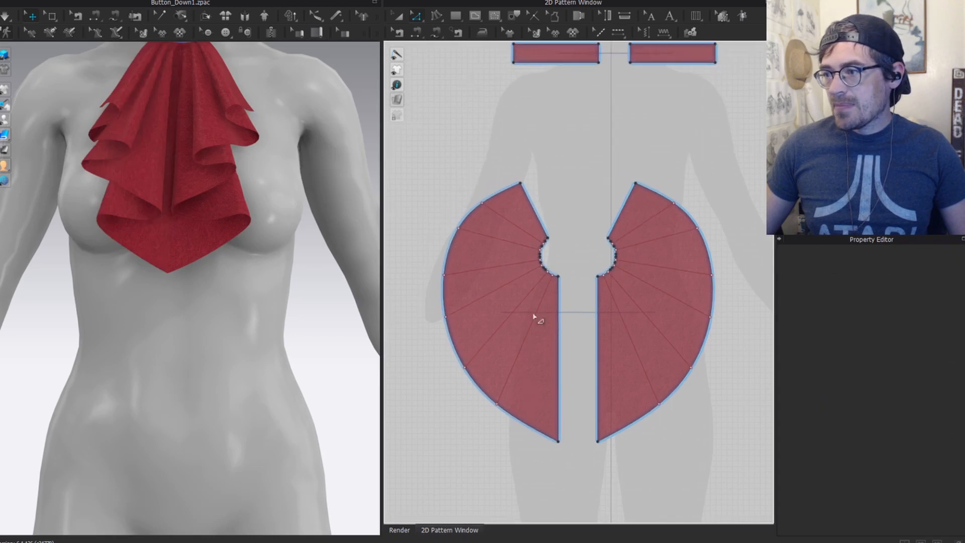
scroll(533, 316, up, 3)
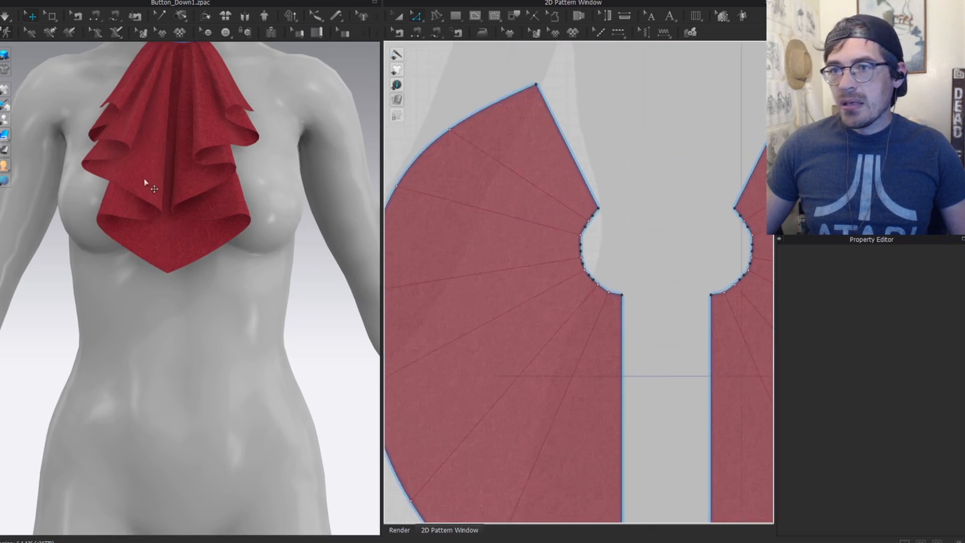
click(571, 393)
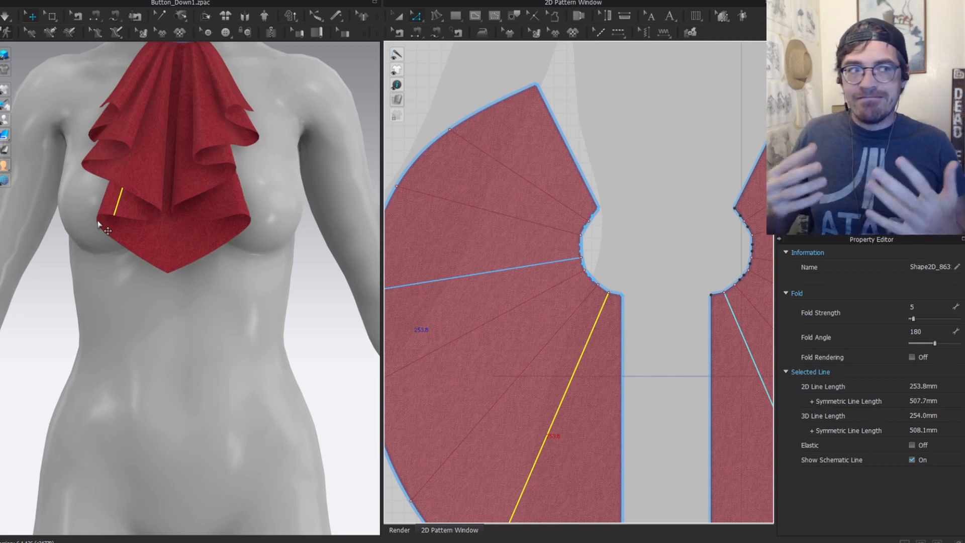
click(596, 358)
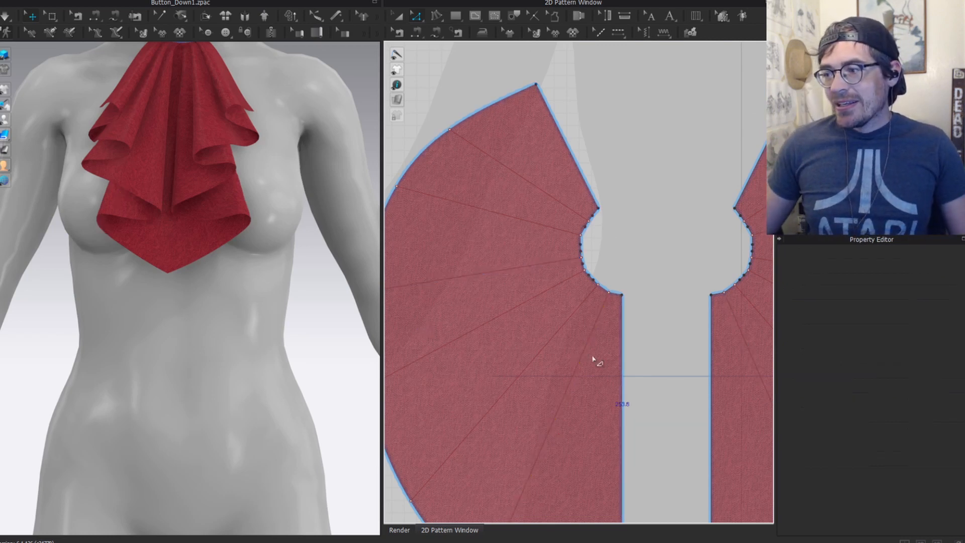
click(585, 351)
key(ctrl+a)
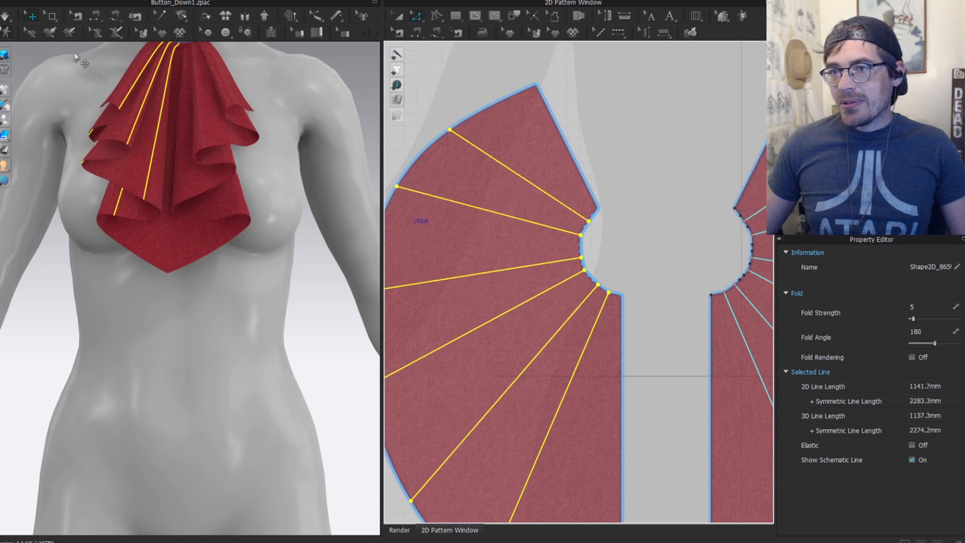
scroll(466, 336, down, 5)
right_drag(211, 197, 194, 191)
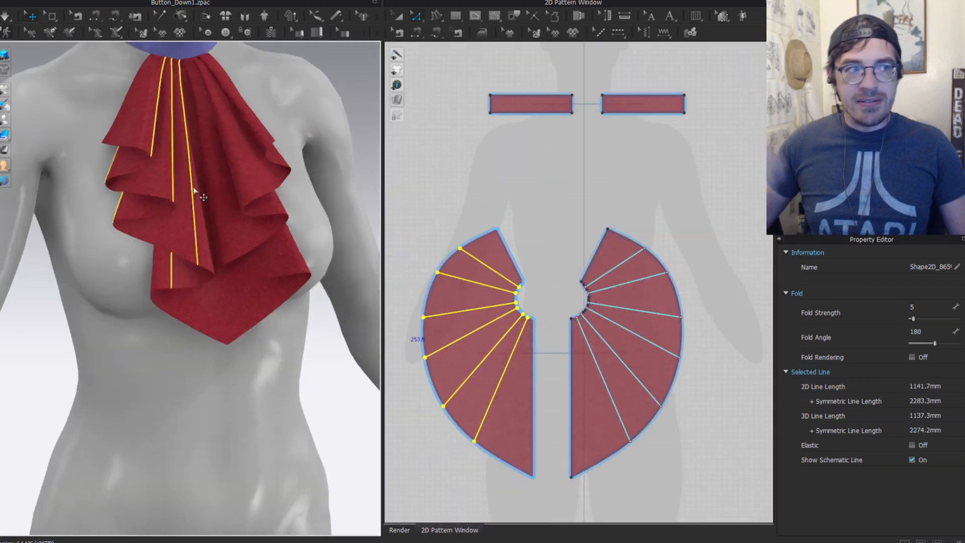
scroll(527, 289, up, 5)
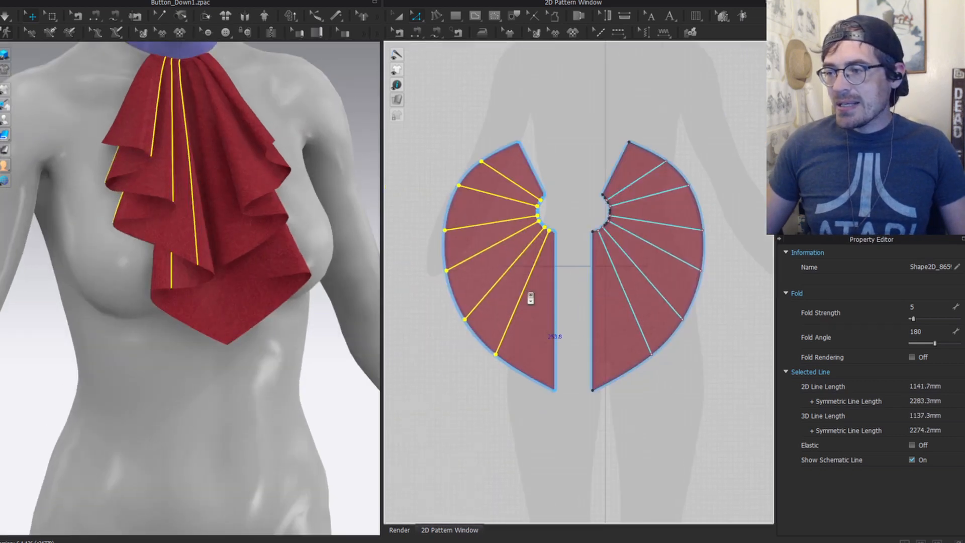
right_click(525, 280)
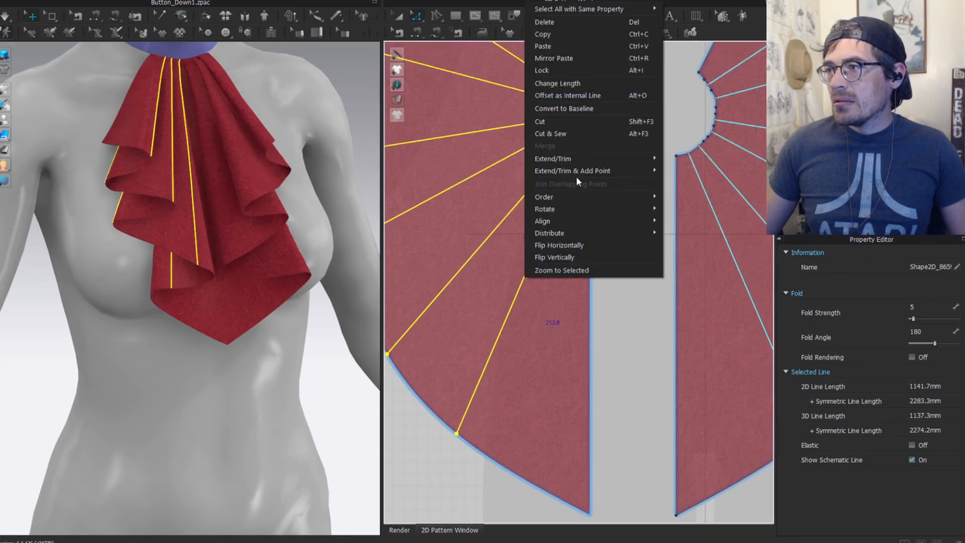
Step: Offset each fold line as internal lines: 2.0 mm distance, 2 offsets, both sides
click(593, 95)
drag(481, 166, 236, 204)
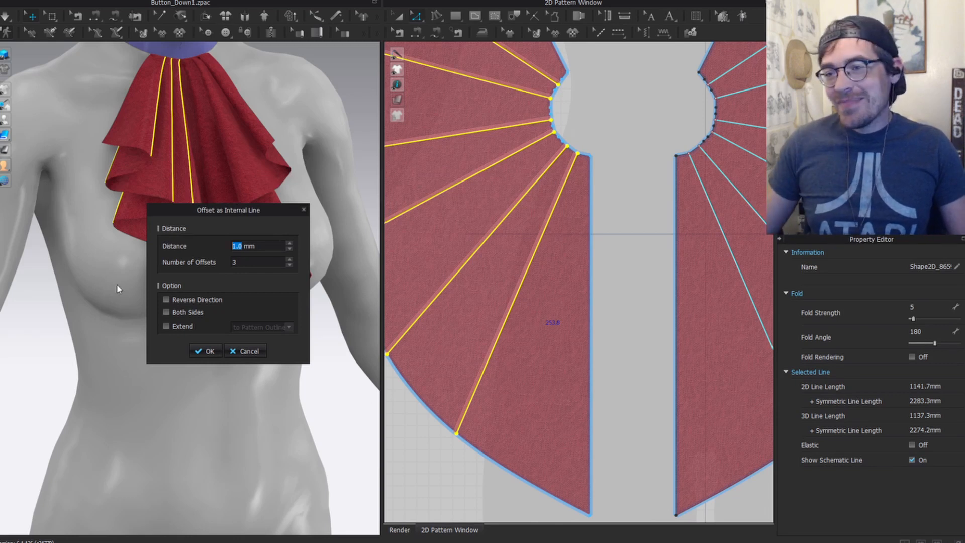
click(175, 311)
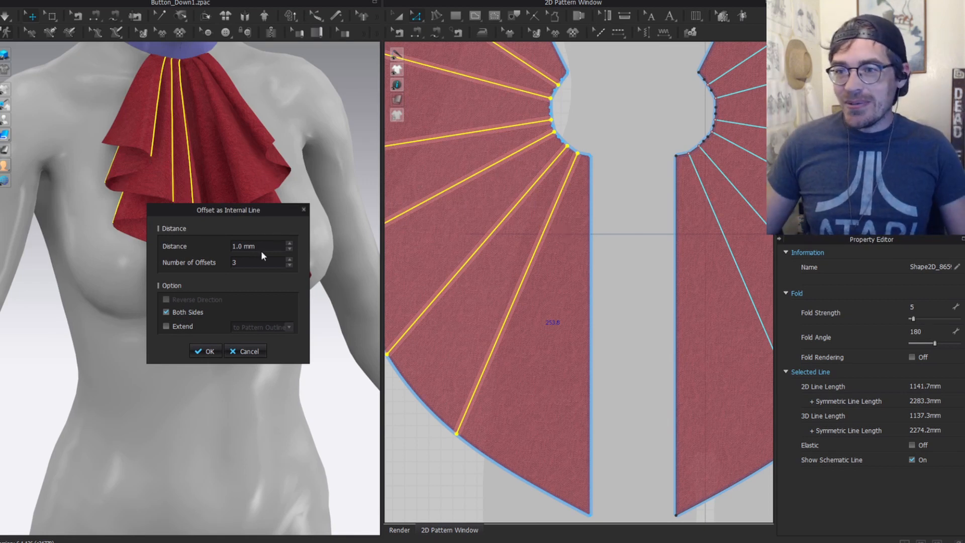
click(289, 265)
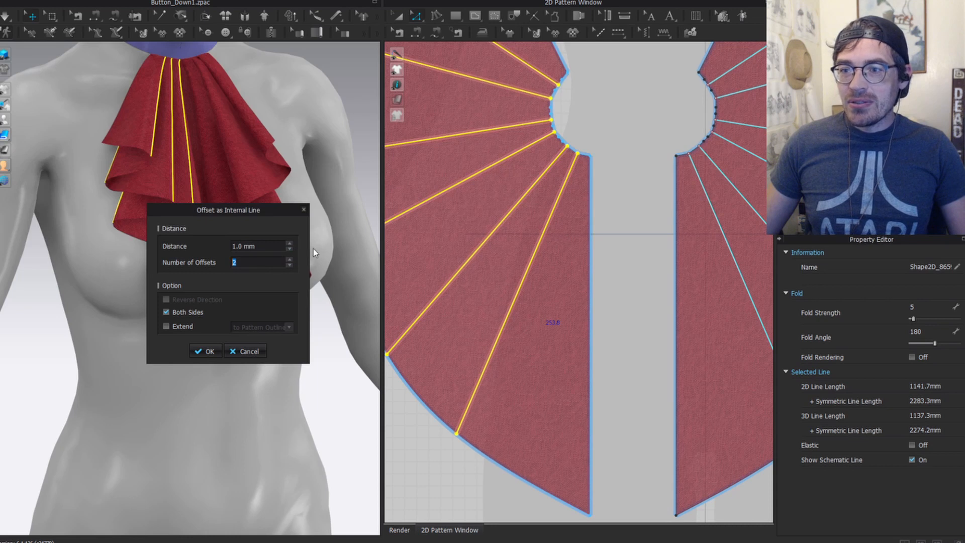
click(289, 243)
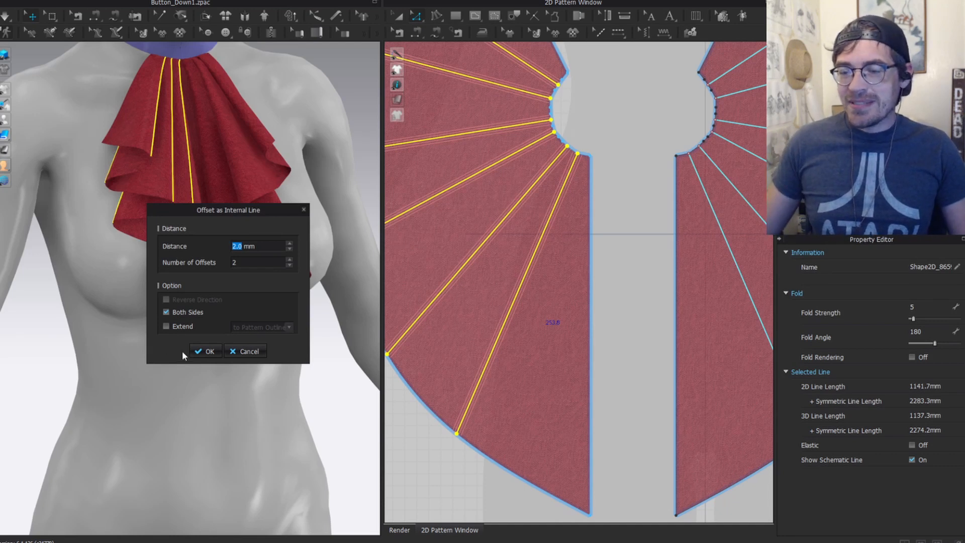
click(203, 351)
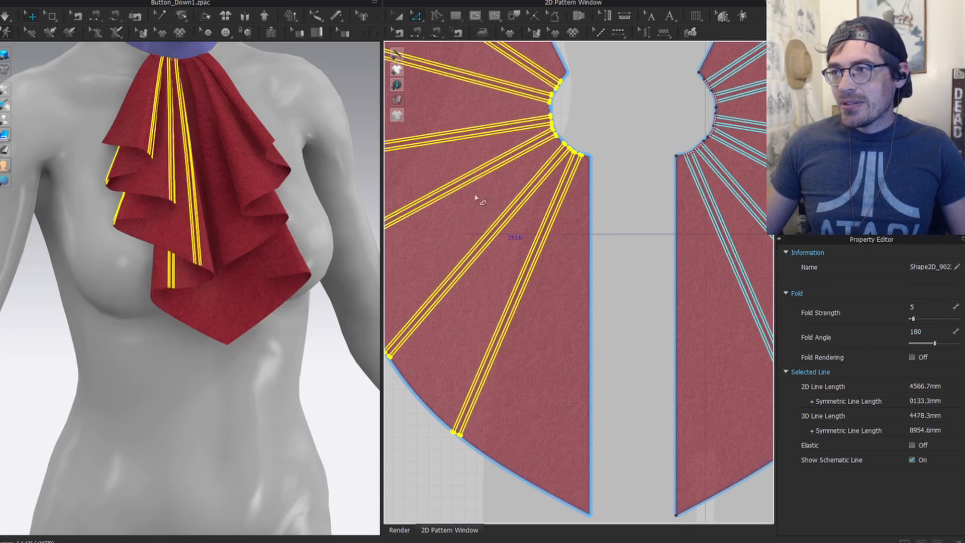
Step: Orbit to a front view and select the left ruffle piece on the avatar
scroll(549, 248, down, 5)
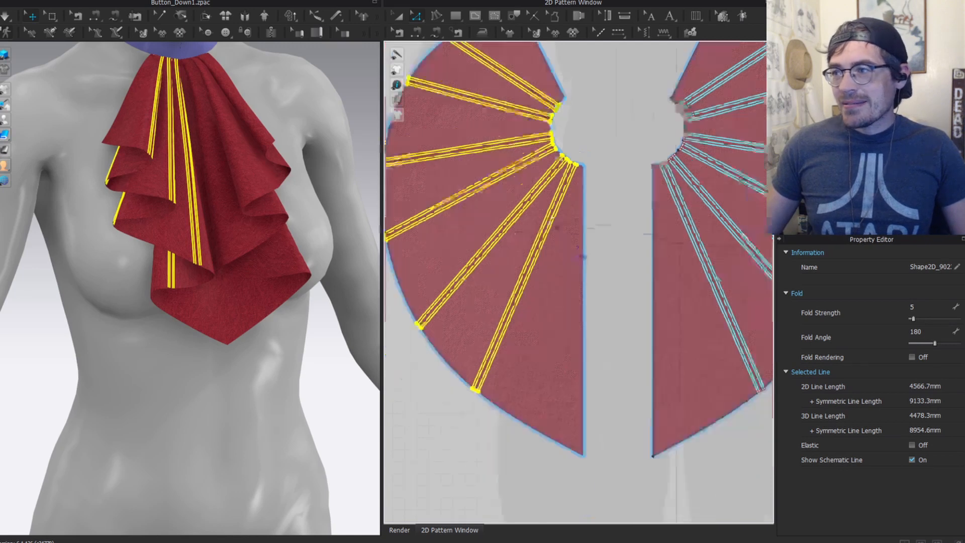
click(589, 318)
scroll(225, 227, up, 1)
scroll(225, 228, up, 2)
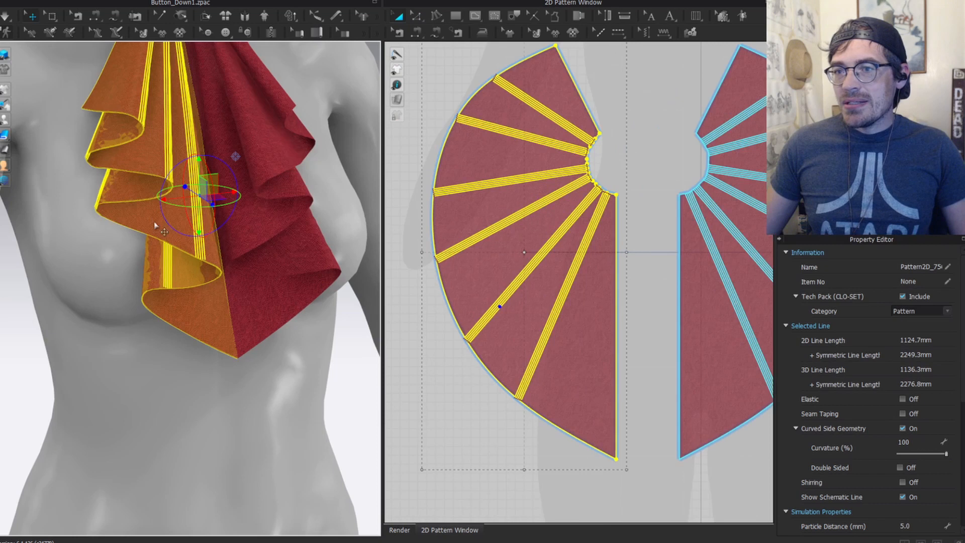
right_drag(266, 196, 151, 230)
click(128, 226)
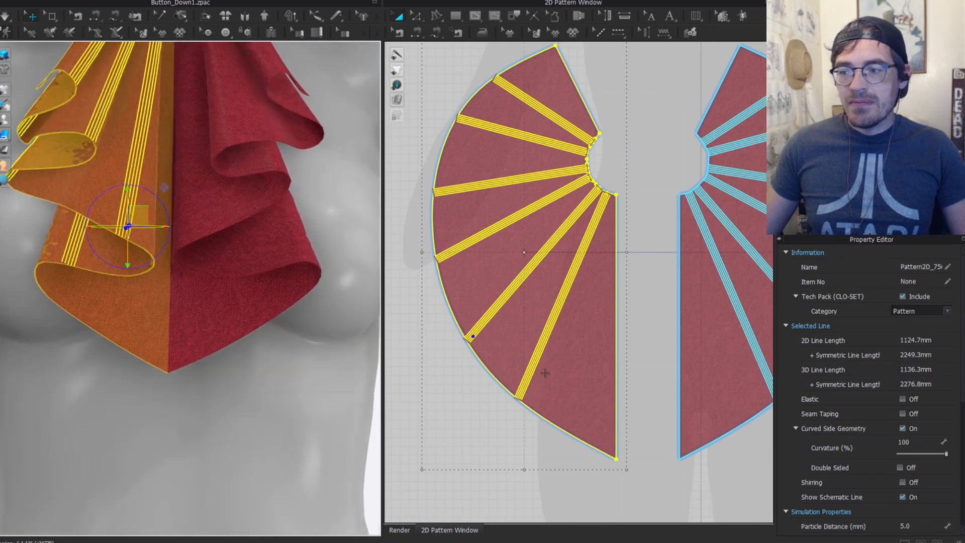
click(512, 355)
key(z)
scroll(513, 380, up, 5)
scroll(526, 336, down, 4)
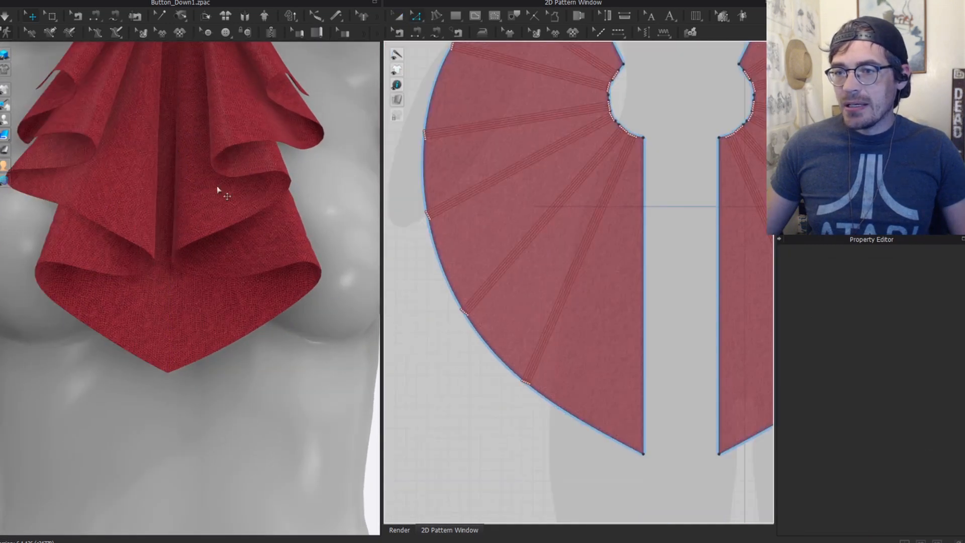
click(148, 217)
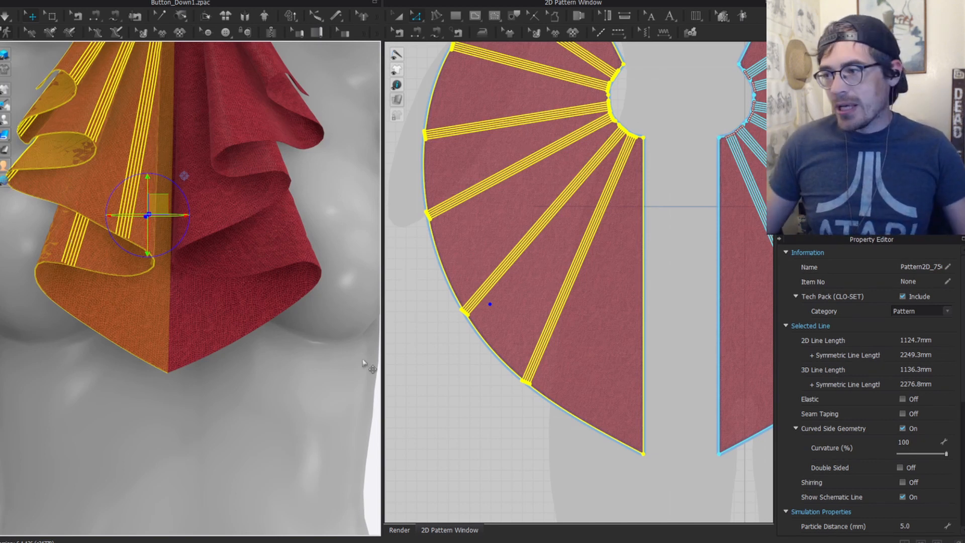
Step: Lock the ruffle pattern outlines in 2D, then select a fold-line end on the lower hem
click(577, 302)
scroll(523, 336, down, 2)
key(a)
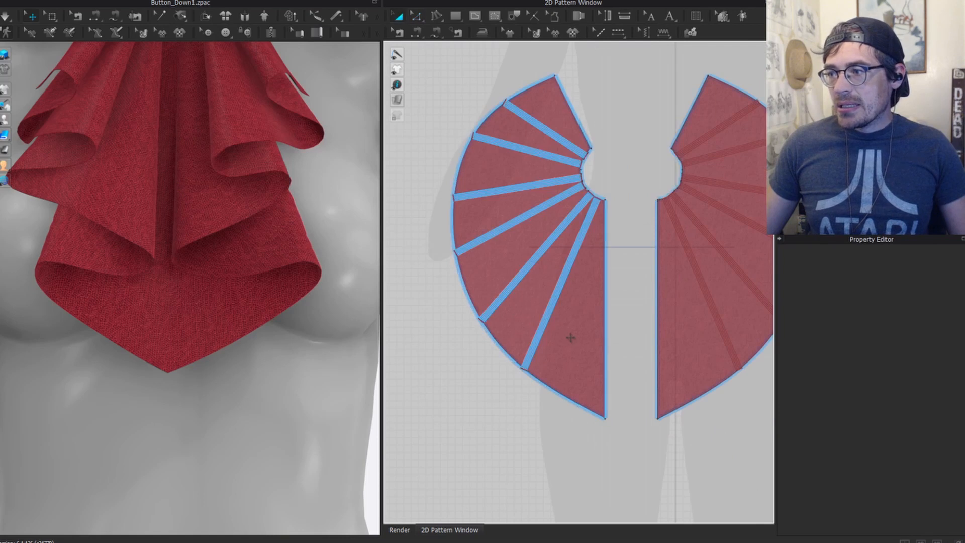
click(567, 335)
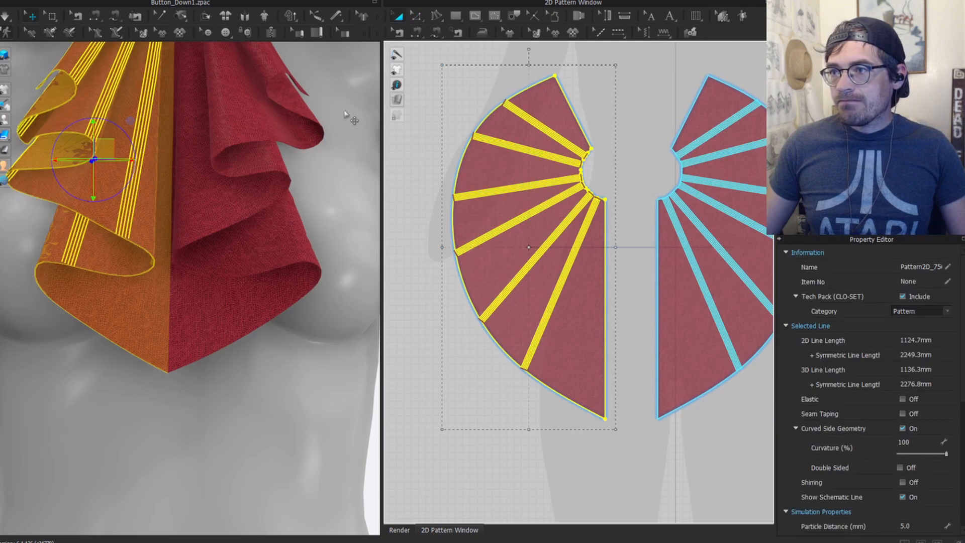
click(479, 362)
mouse_move(401, 121)
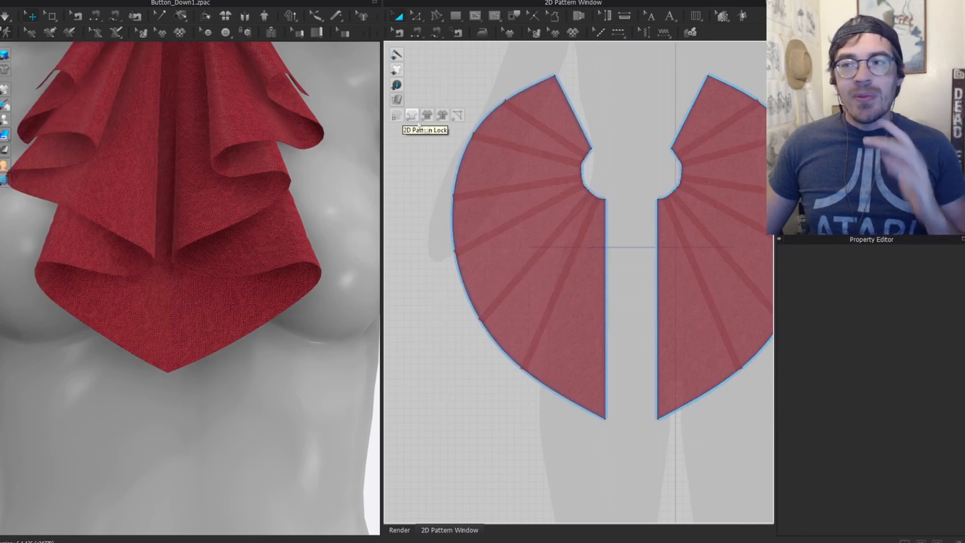
click(408, 117)
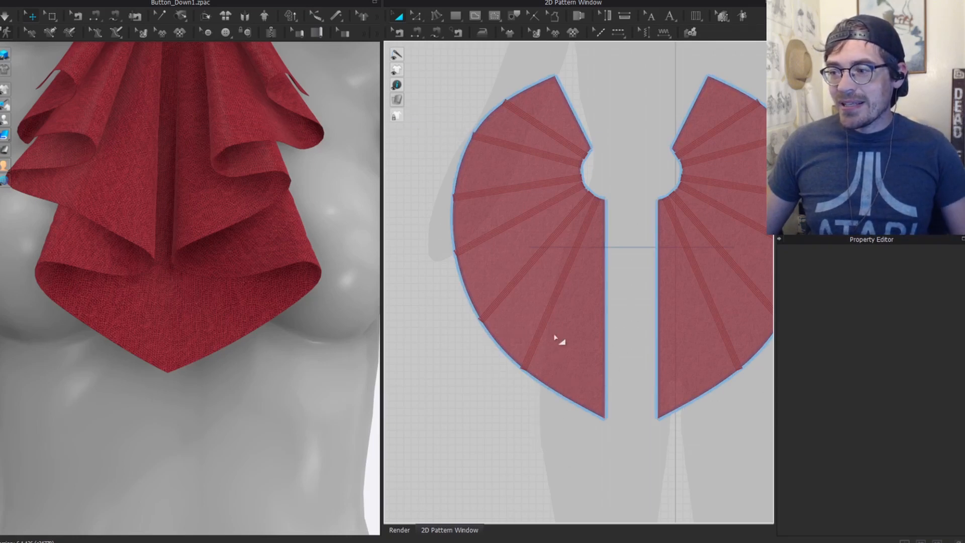
key(z)
drag(498, 353, 568, 410)
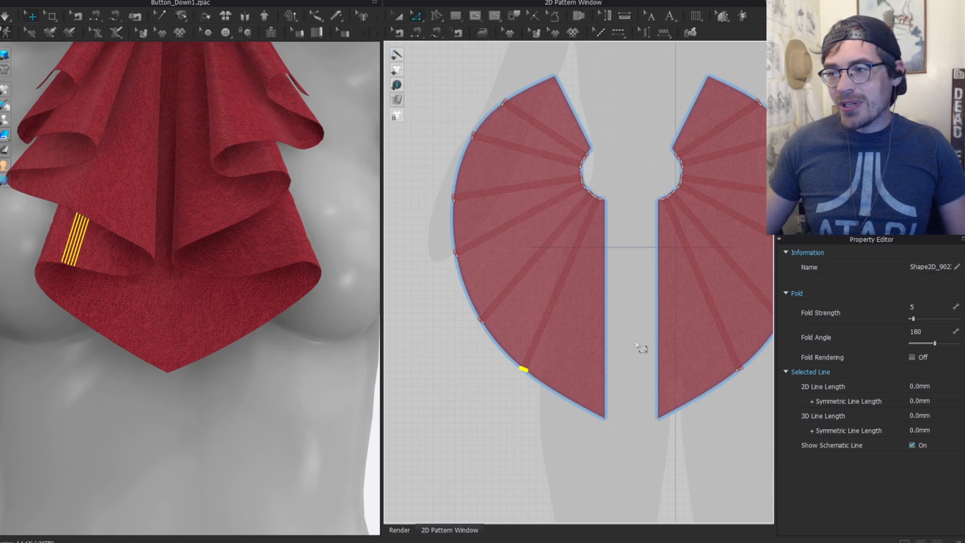
Step: Add the mid-arc and upper fold-line ends and set their fold angle to 289
shift+drag(430, 232, 477, 274)
shift+click(472, 135)
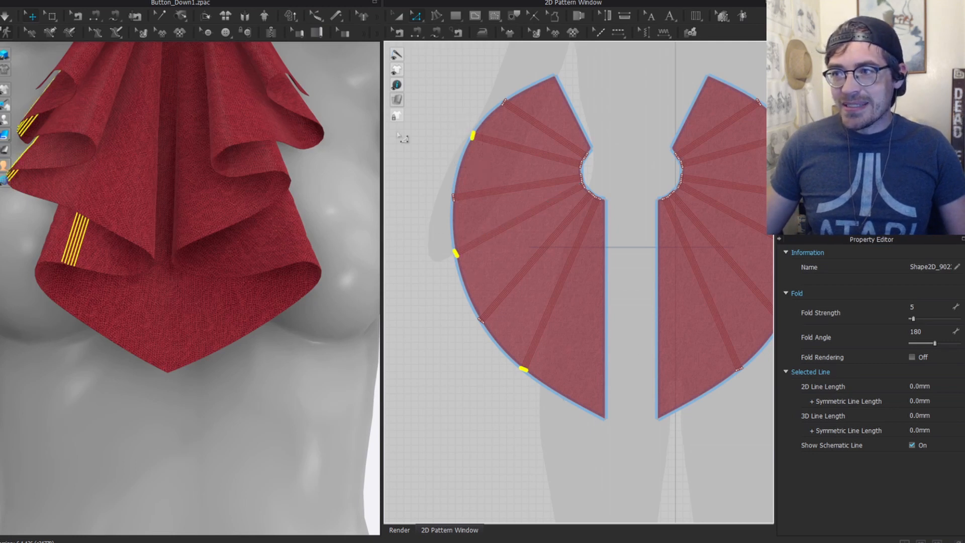
scroll(168, 209, up, 5)
scroll(191, 141, down, 4)
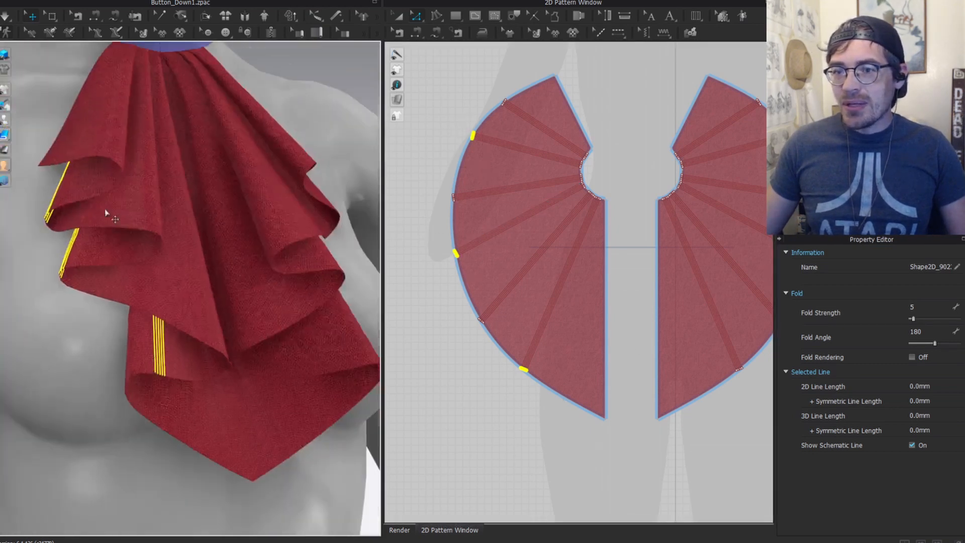
right_drag(108, 211, 241, 241)
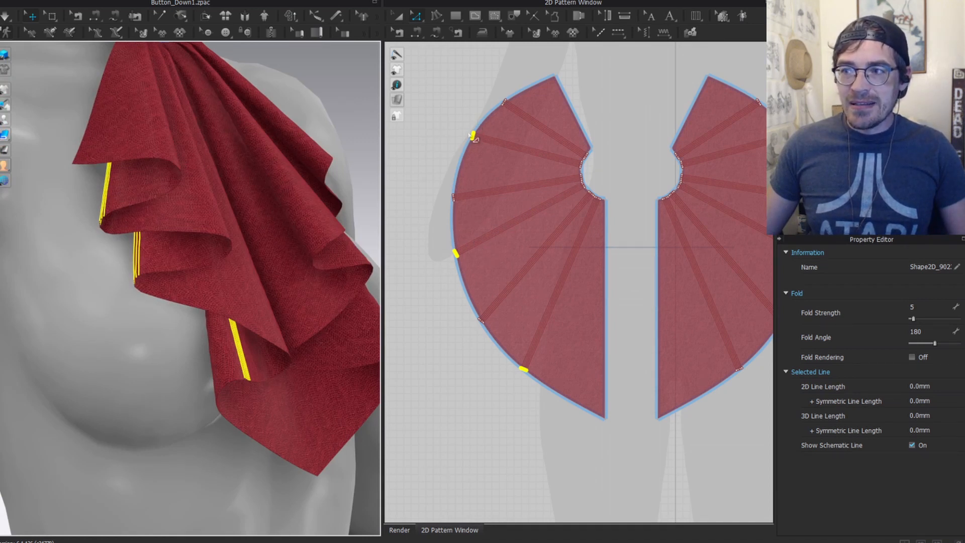
scroll(201, 316, up, 2)
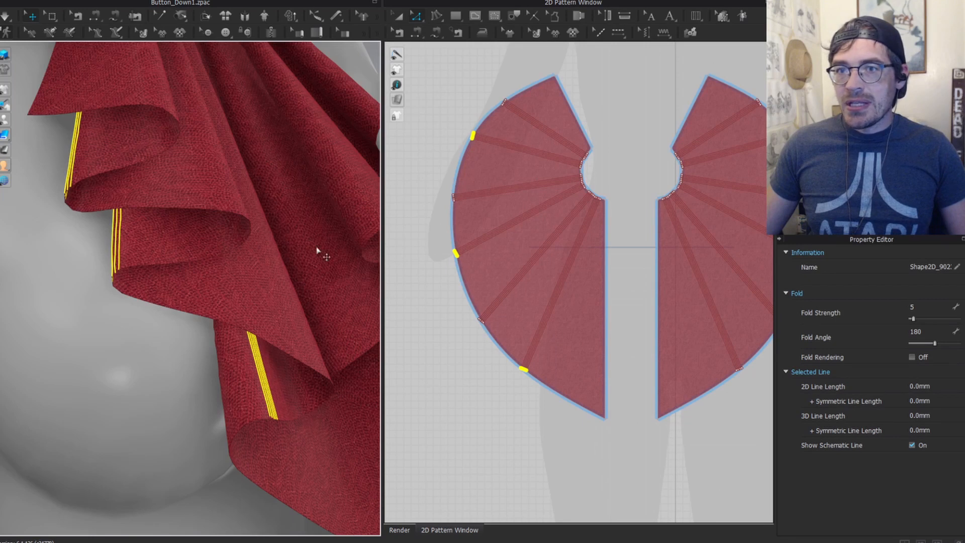
drag(933, 343, 948, 344)
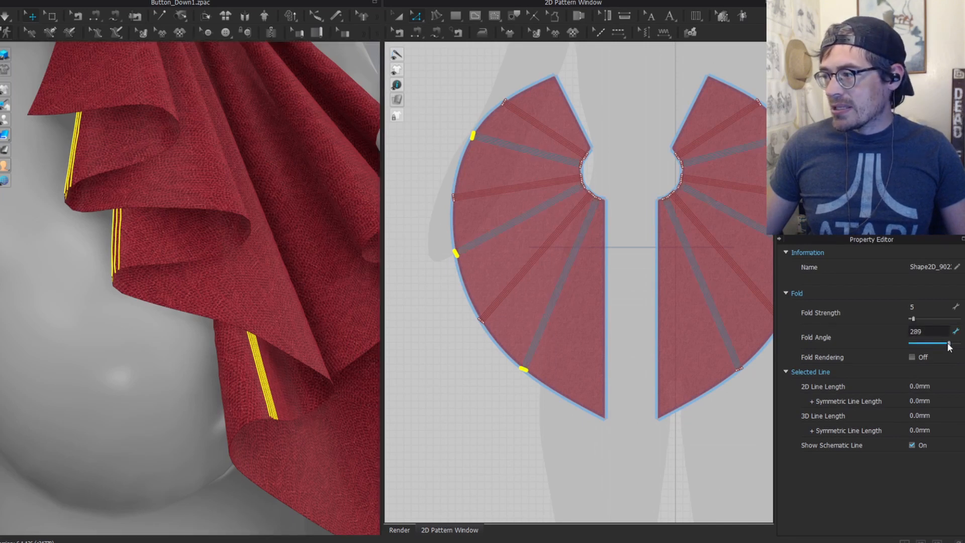
Step: Give the remaining fold lines a 131 fold angle and re-simulate the jabot
drag(455, 329, 501, 332)
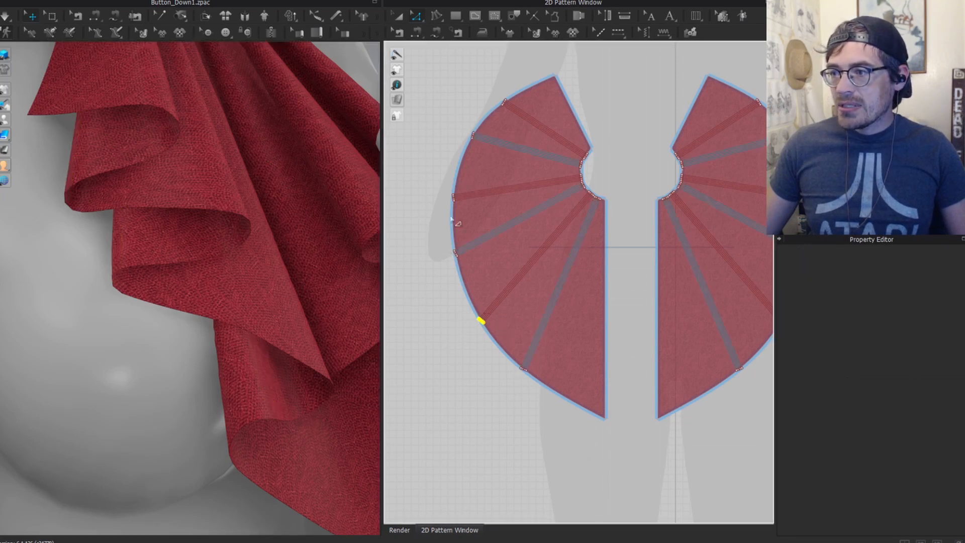
shift+drag(436, 176, 477, 216)
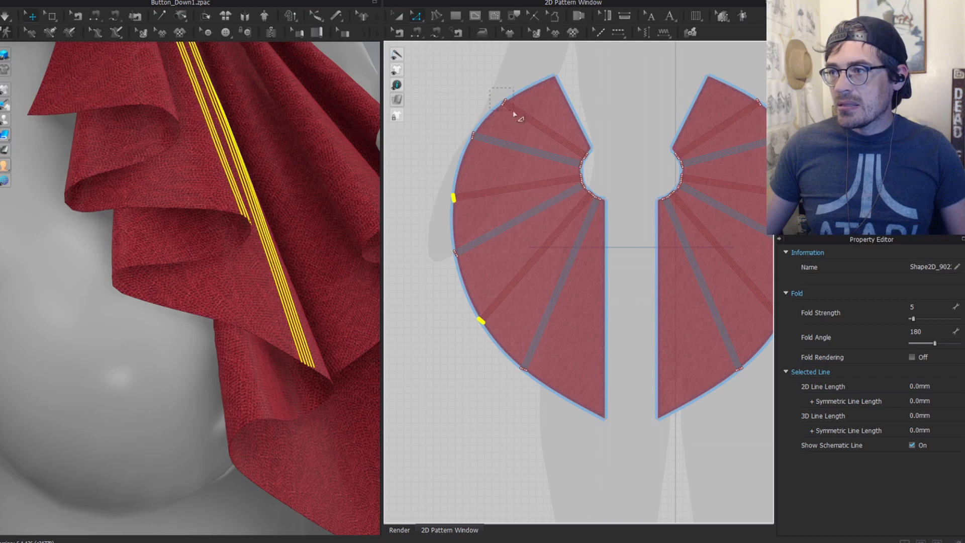
shift+drag(515, 114, 516, 115)
drag(936, 339, 928, 340)
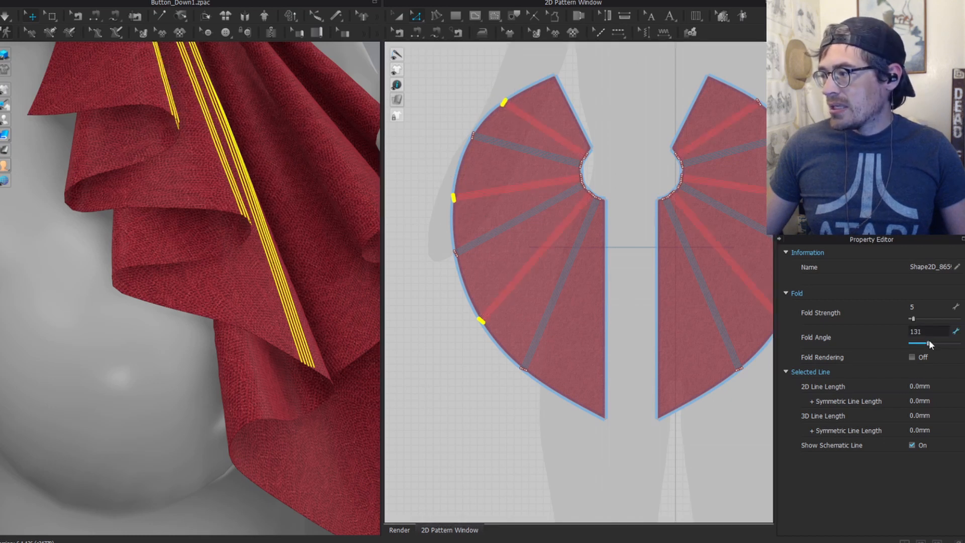
scroll(152, 282, down, 5)
click(303, 104)
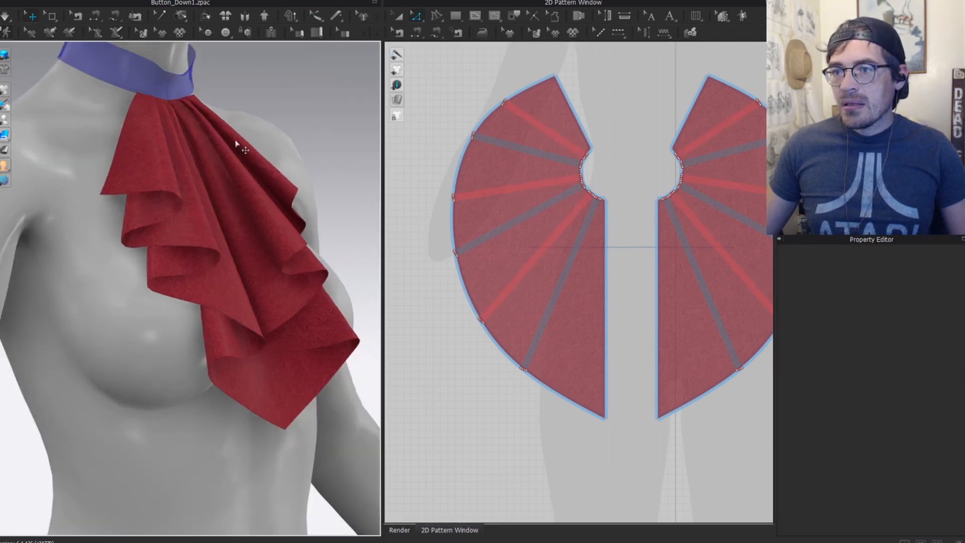
key(a)
key(space)
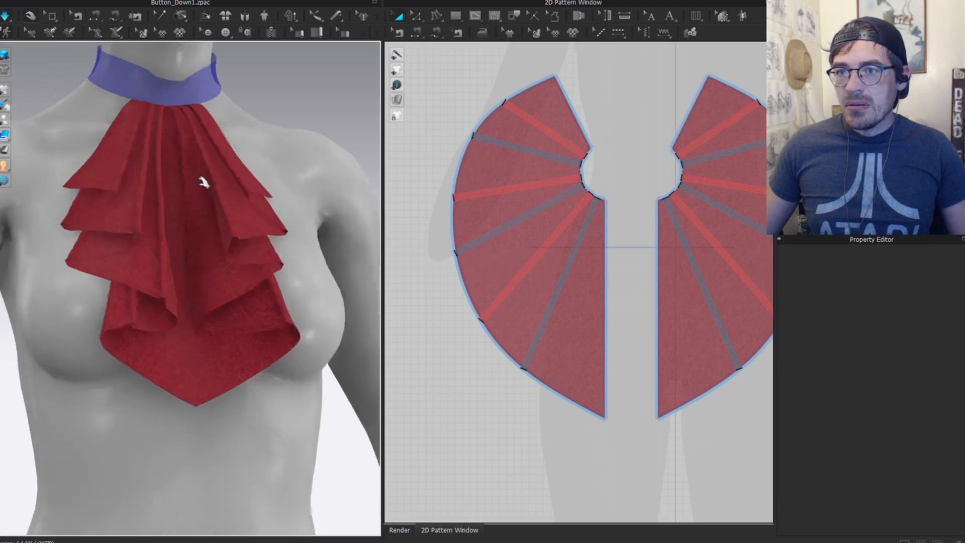
Step: Select a fold-line end on the ruffle pattern's lower hem and pan to show the arc edge
key(2)
click(122, 312)
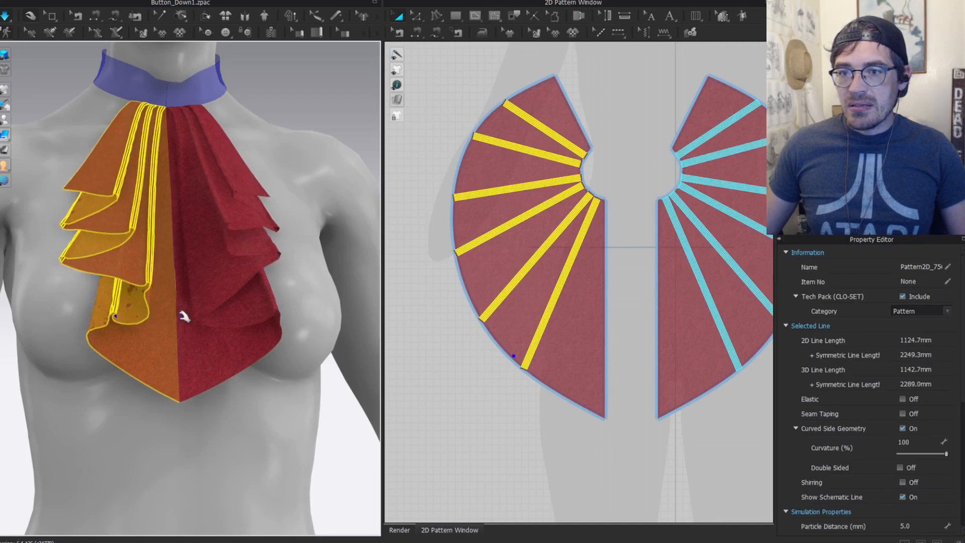
scroll(146, 302, up, 3)
key(z)
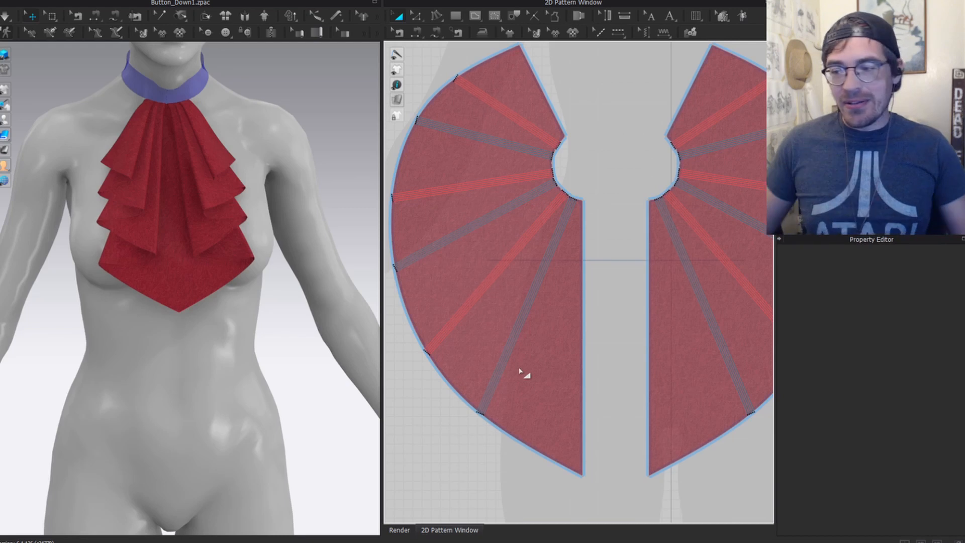
key(z)
drag(526, 390, 452, 436)
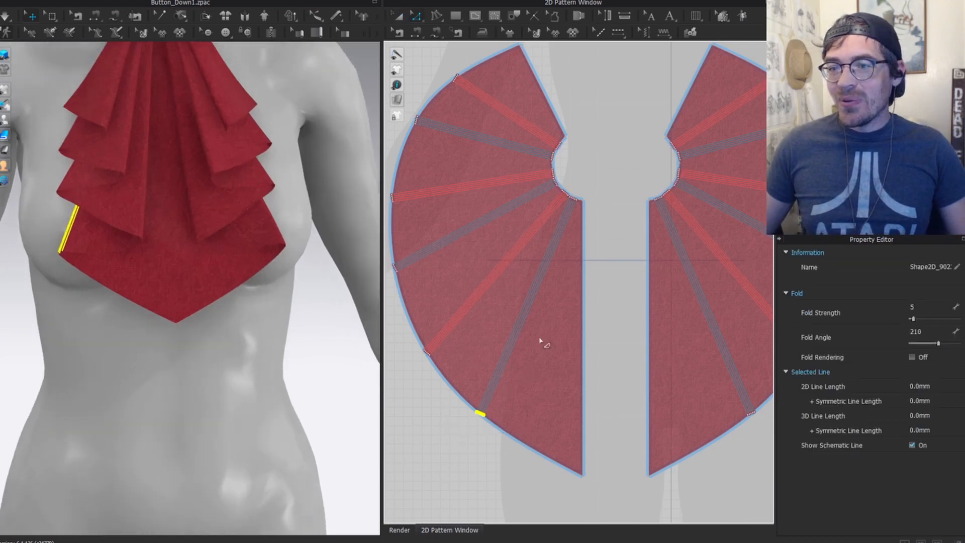
scroll(126, 212, up, 1)
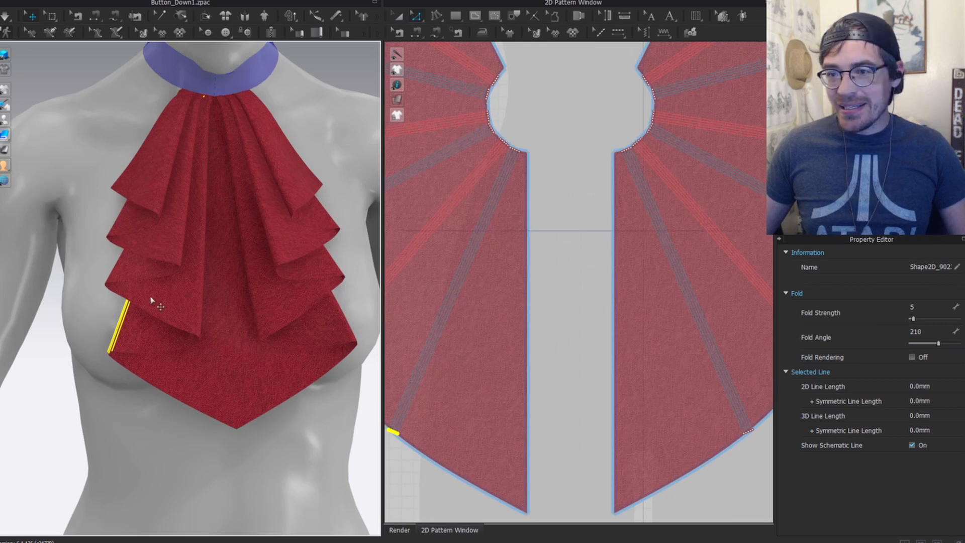
right_drag(460, 384, 585, 397)
scroll(570, 363, down, 2)
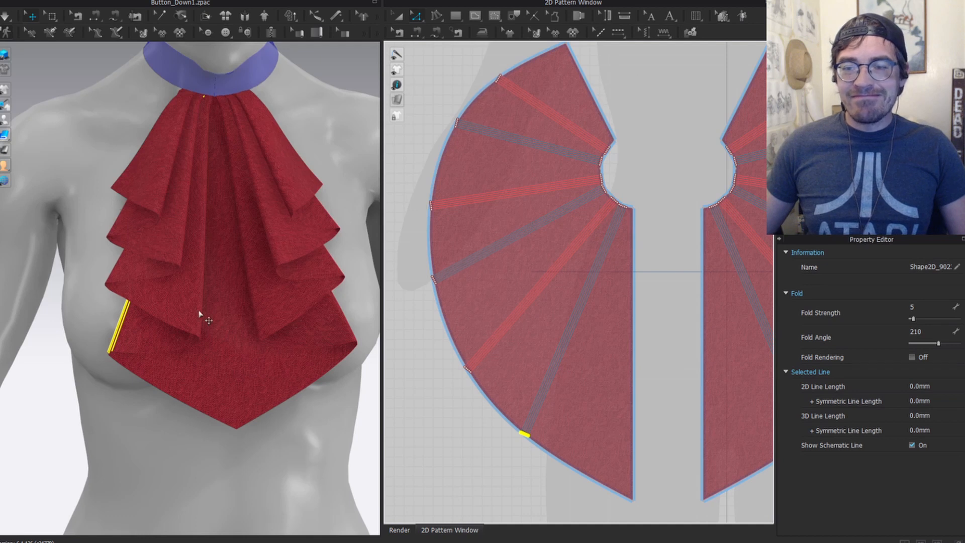
Step: Show the avatar's face and collar from the front and clear the fold-line selection
right_drag(199, 314, 177, 252)
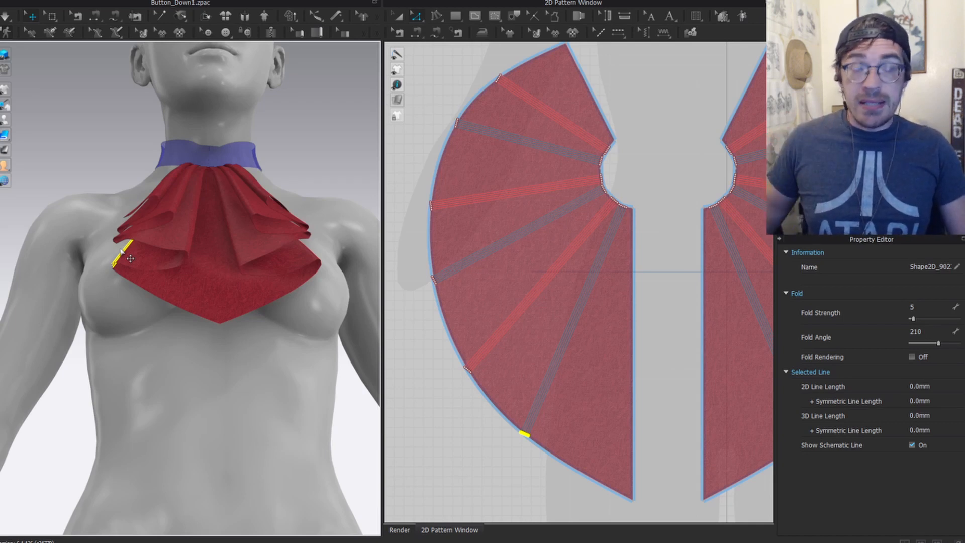
key(a)
click(469, 248)
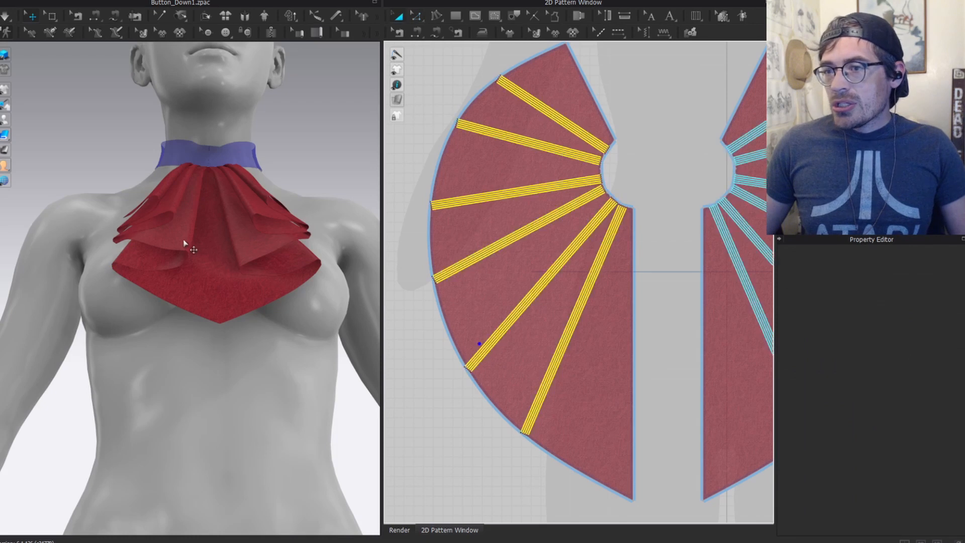
key(2)
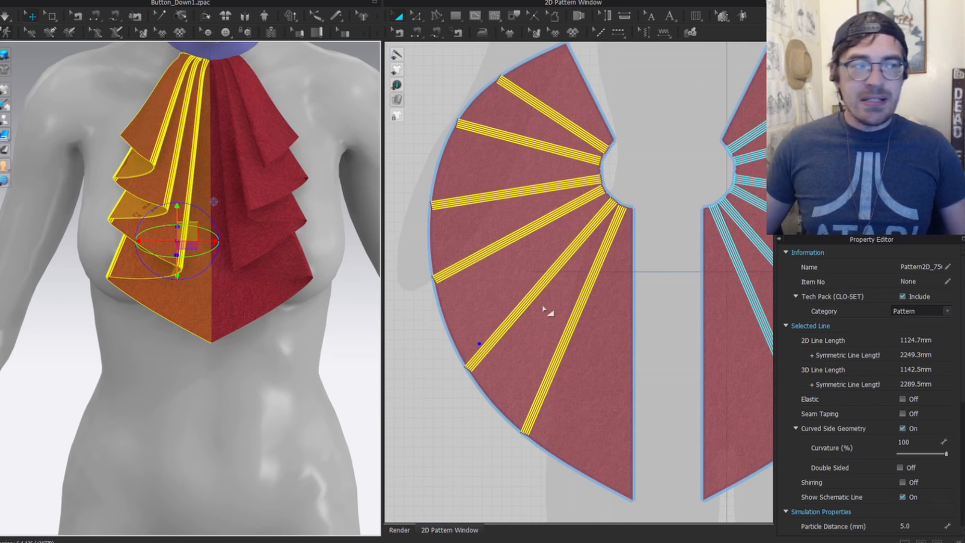
scroll(538, 305, down, 5)
middle_drag(588, 332, 564, 292)
click(542, 353)
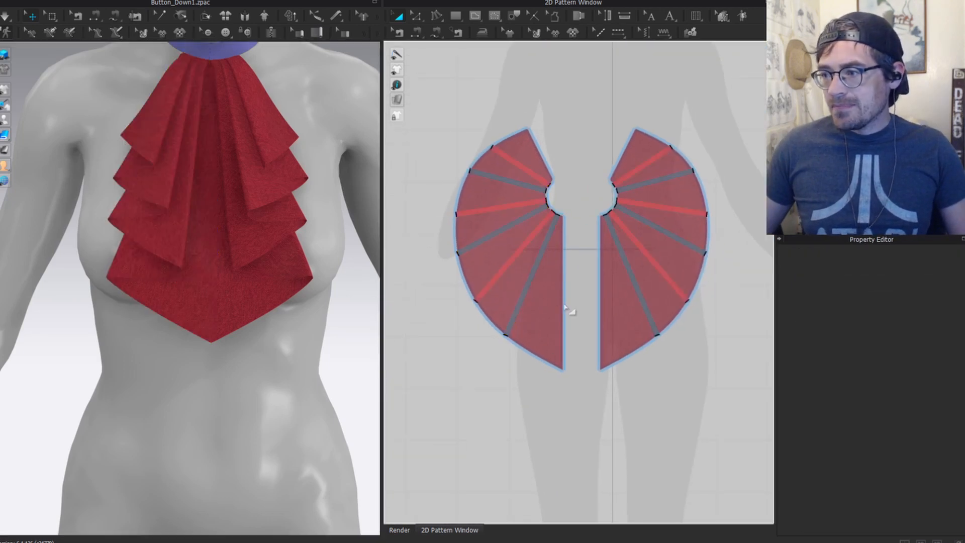
Step: Select the left jabot pattern piece with Transform Pattern and zoom in on it in the 2D window
click(412, 116)
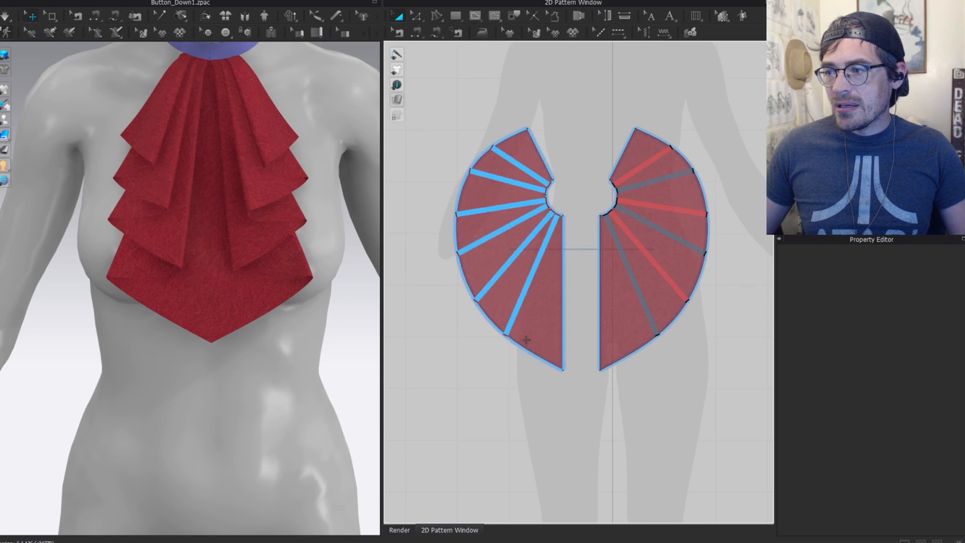
click(541, 306)
scroll(278, 281, up, 1)
scroll(521, 314, up, 4)
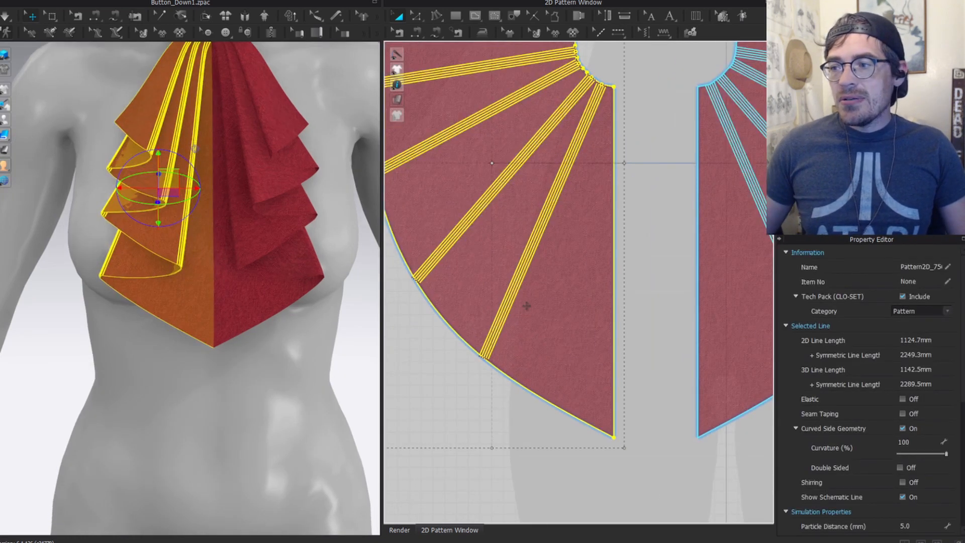
key(z)
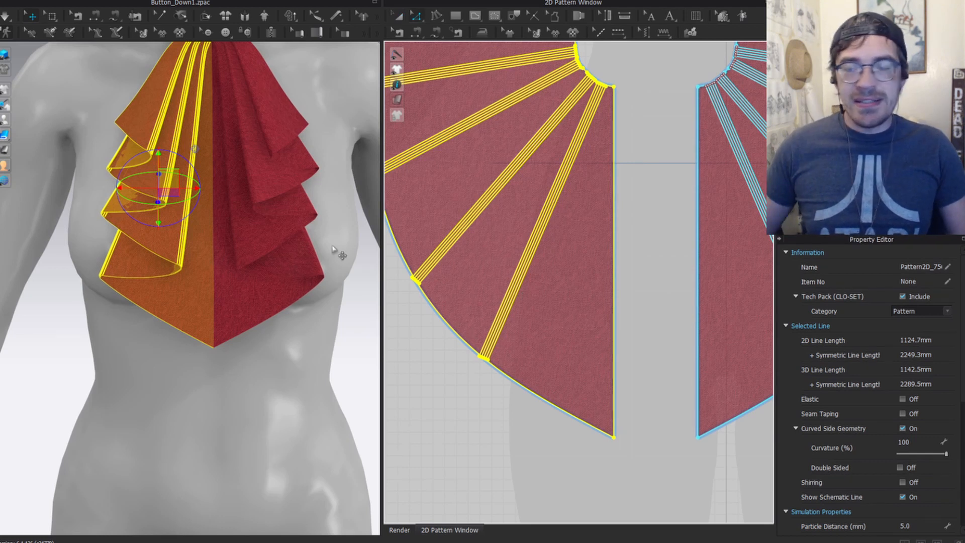
key(a)
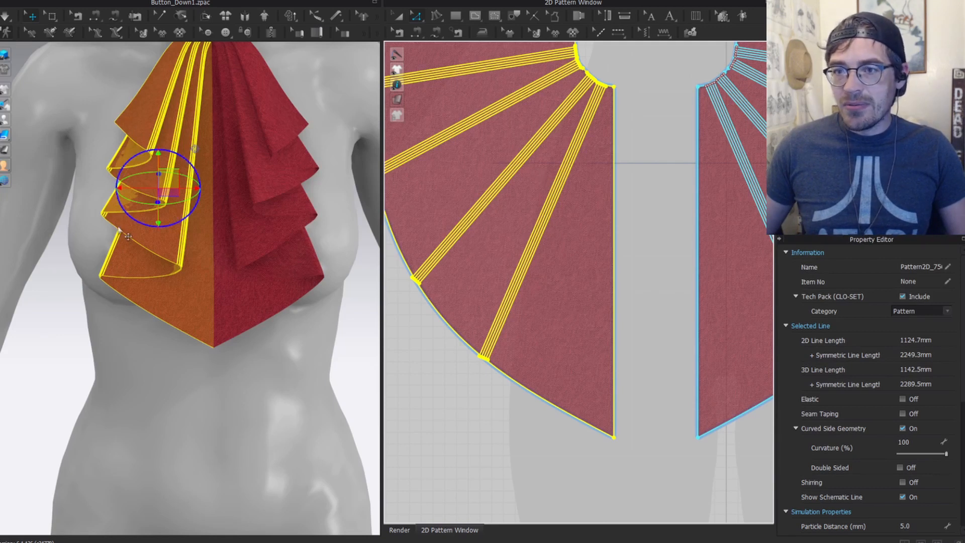
scroll(491, 242, down, 3)
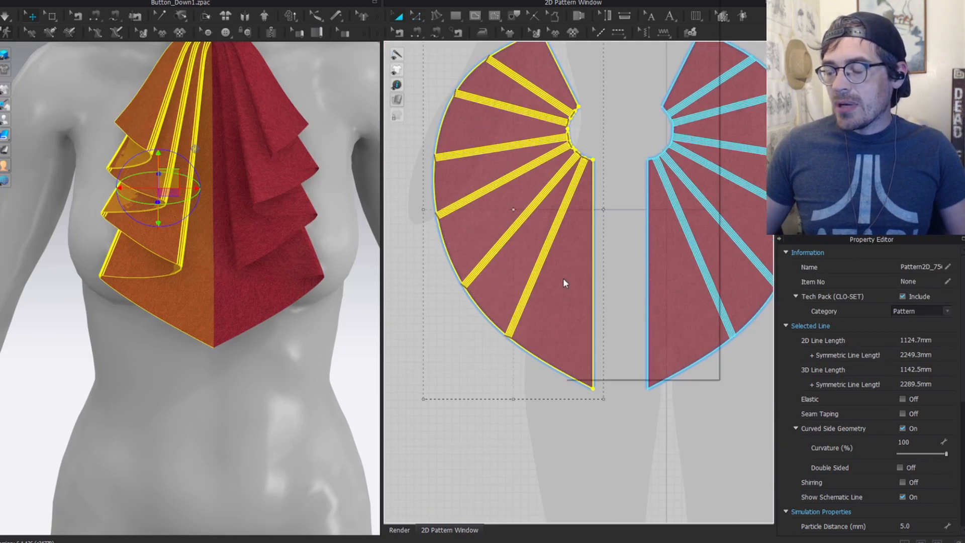
Step: Rotate the left jabot pattern with Rotate > Y-Axis so a pleat line stands vertical
right_click(563, 279)
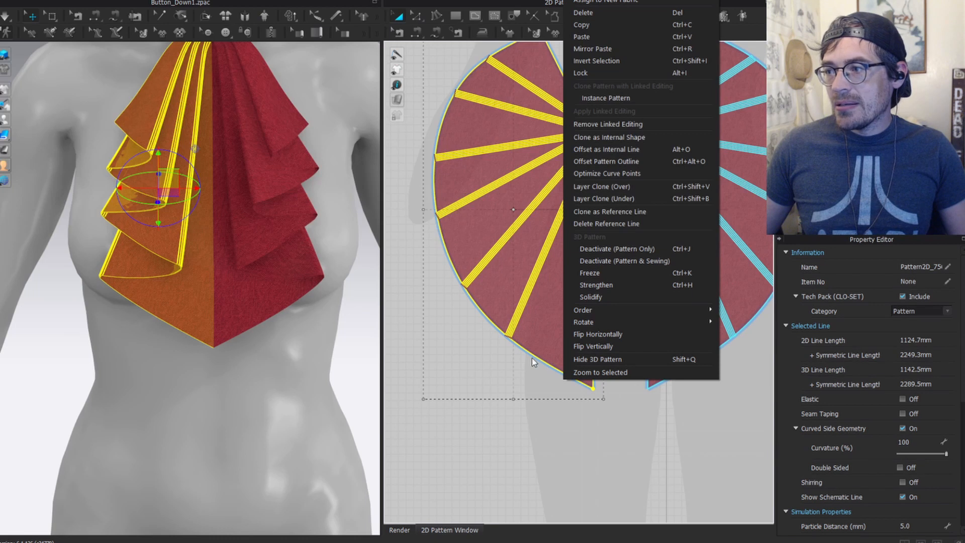
mouse_move(629, 322)
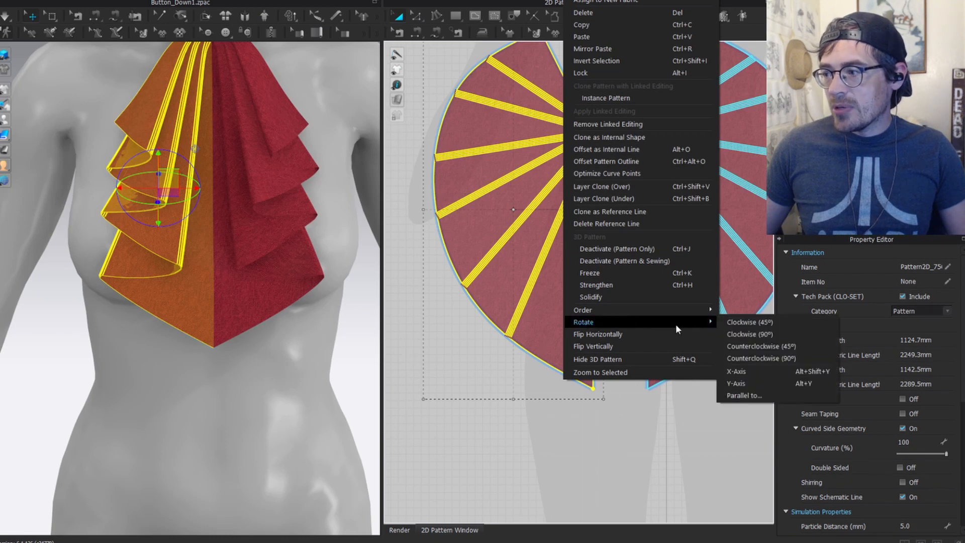
click(732, 384)
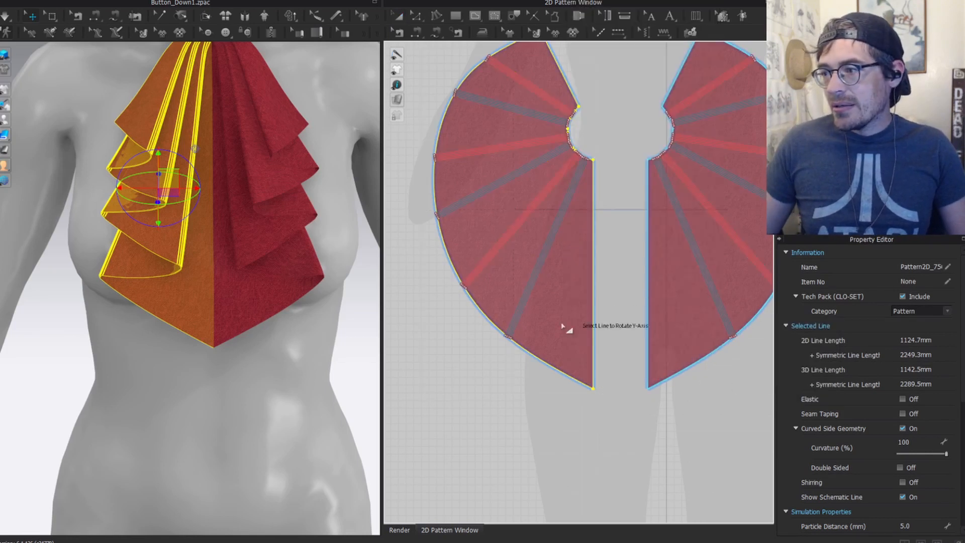
scroll(570, 327, up, 5)
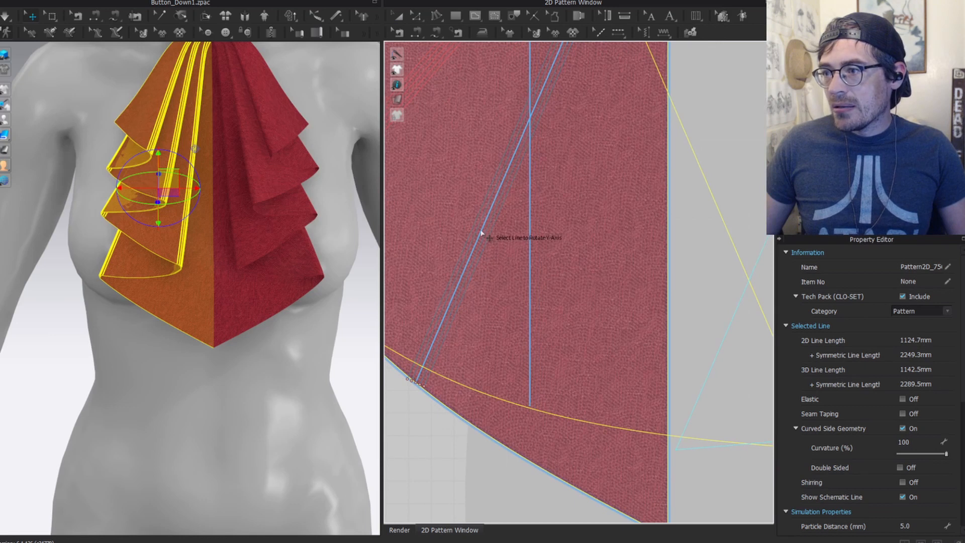
click(485, 236)
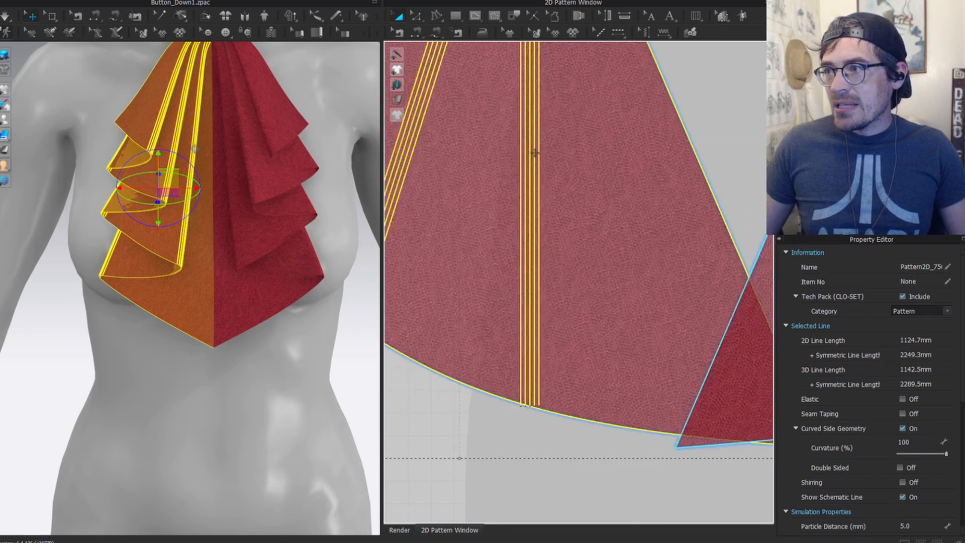
scroll(534, 153, down, 3)
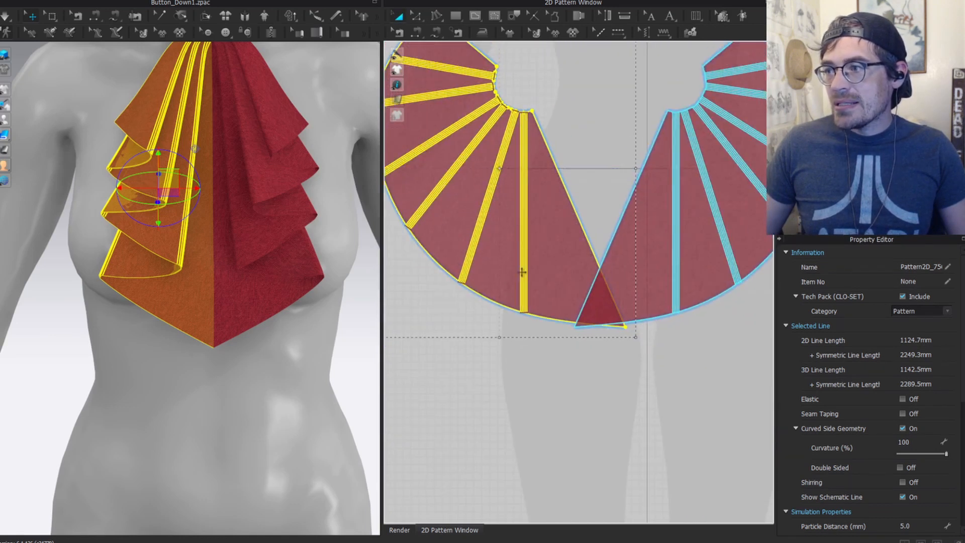
Step: Shift the left jabot piece away from its mirror and select the pleat's five bottom fold-line ends
key(ctrl+z)
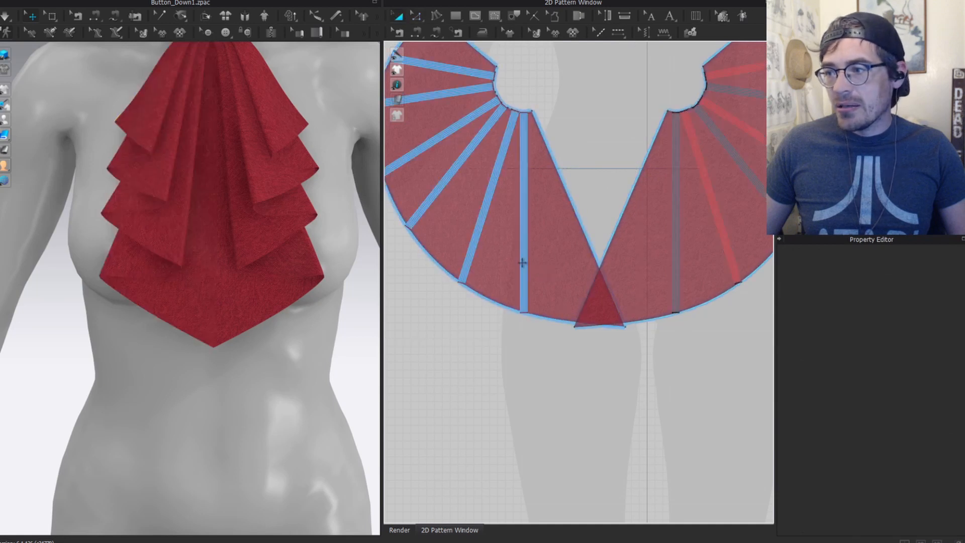
drag(550, 276, 462, 298)
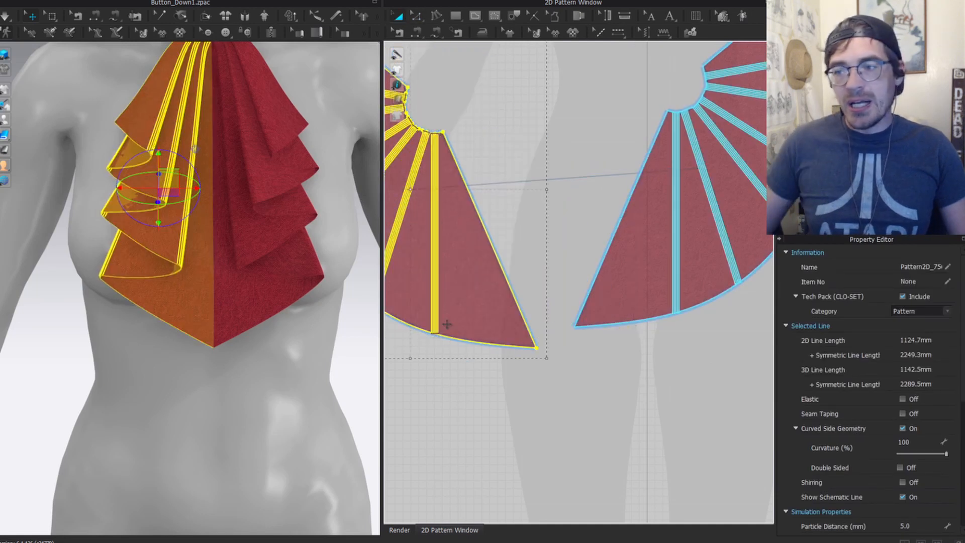
key(z)
scroll(448, 327, up, 6)
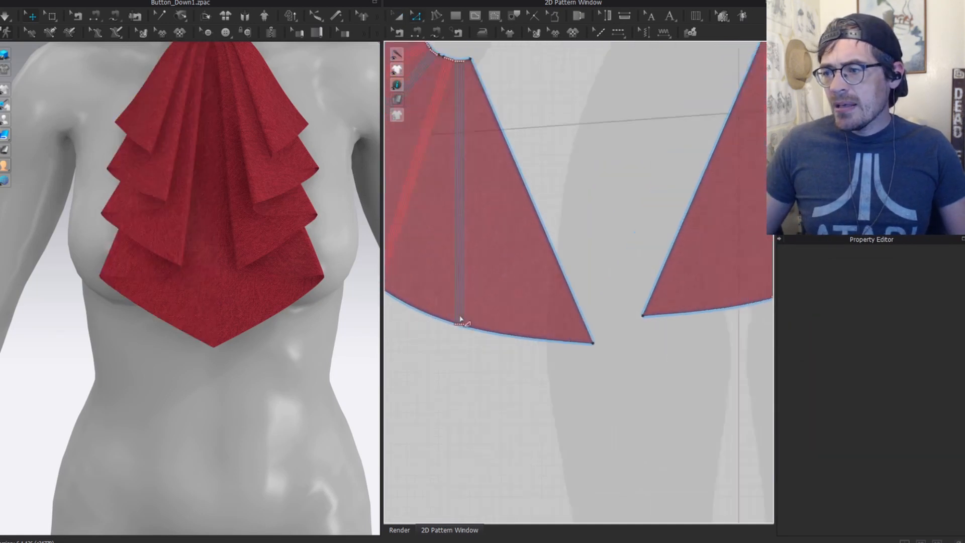
drag(468, 329, 470, 331)
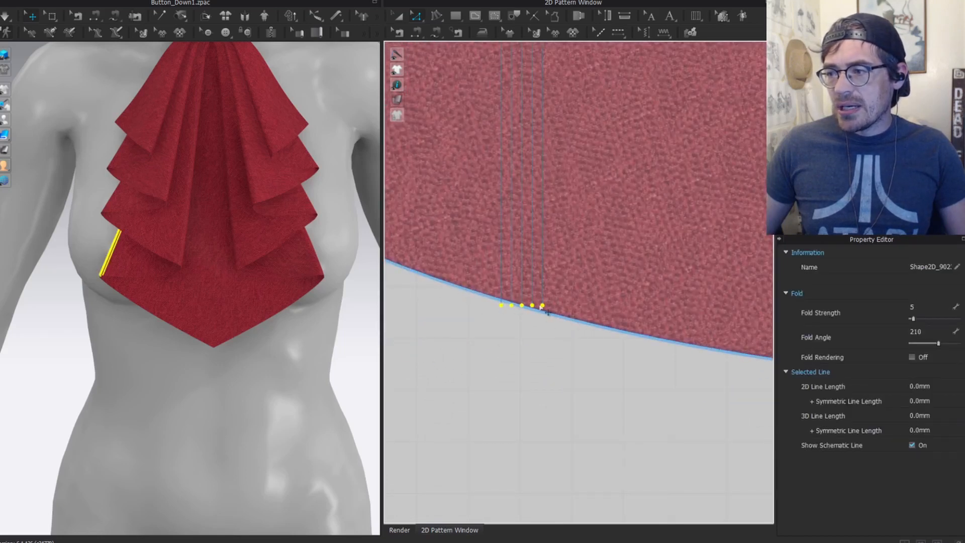
Step: Spread the first pleat's bottom fold-line ends apart using the transform-points box
click(416, 21)
click(429, 47)
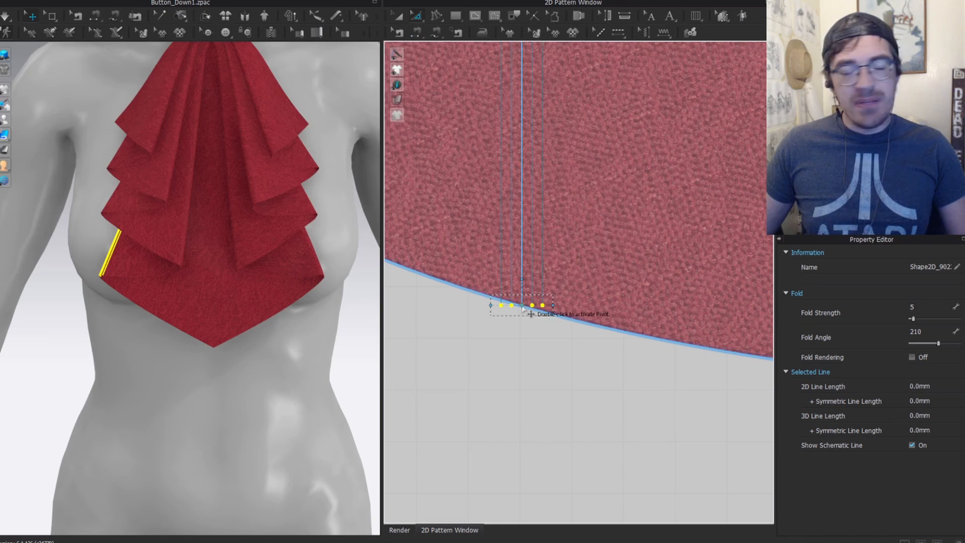
drag(559, 305, 705, 293)
scroll(567, 236, down, 8)
right_drag(565, 169, 548, 284)
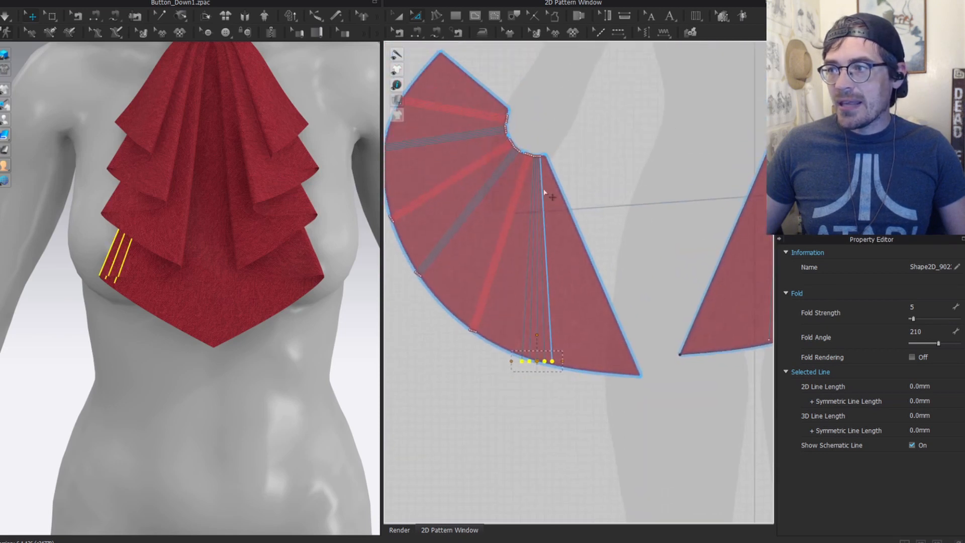
scroll(158, 270, up, 3)
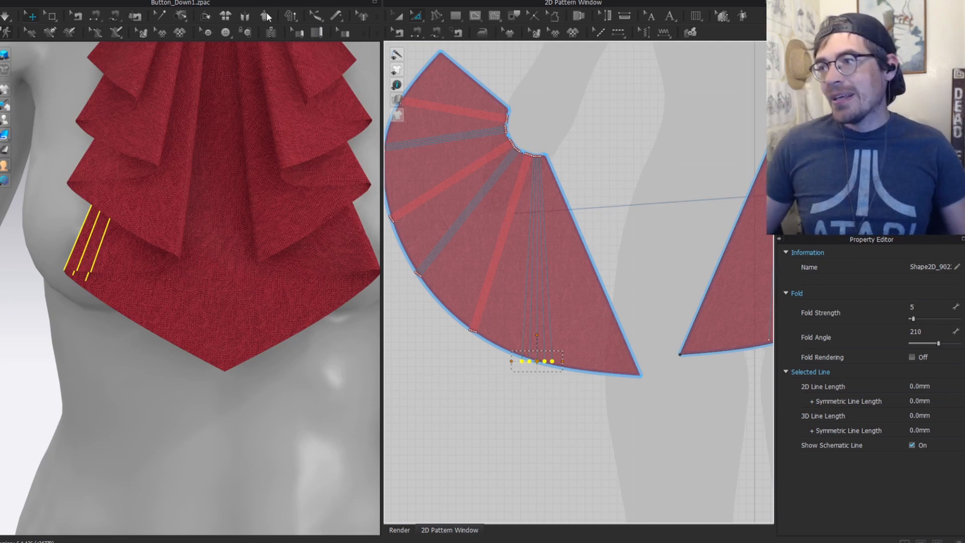
scroll(195, 131, down, 5)
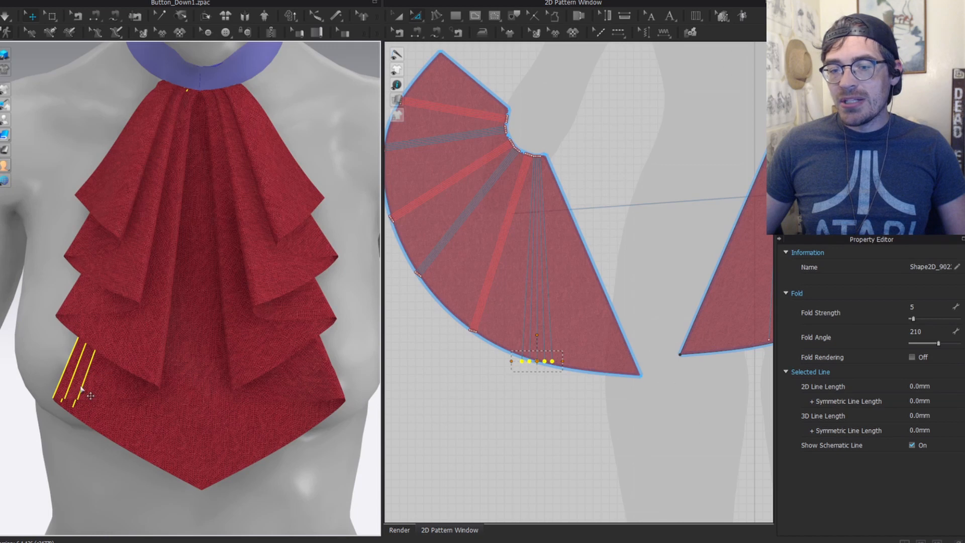
Step: Stand the next pleat line vertical and spread its five bottom endpoints horizontally
key(a)
click(557, 196)
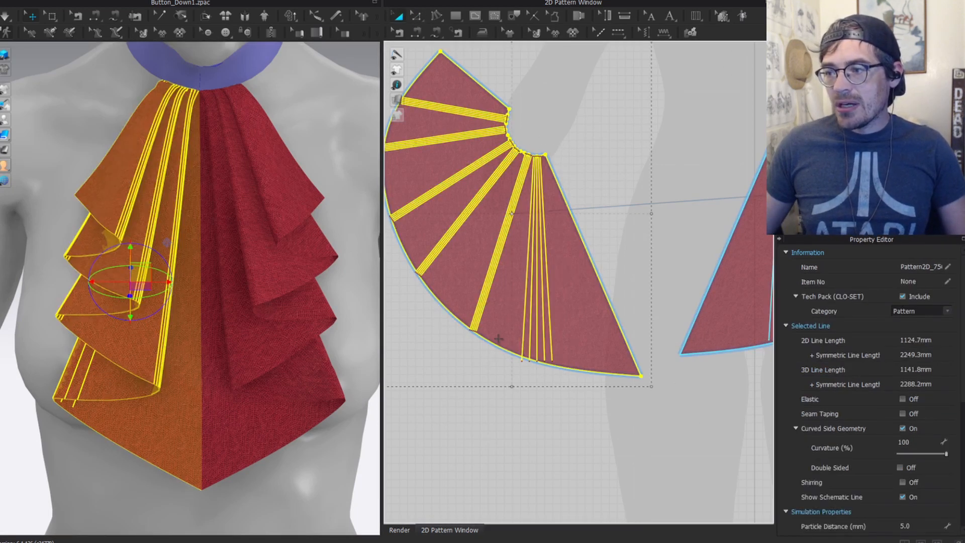
click(491, 286)
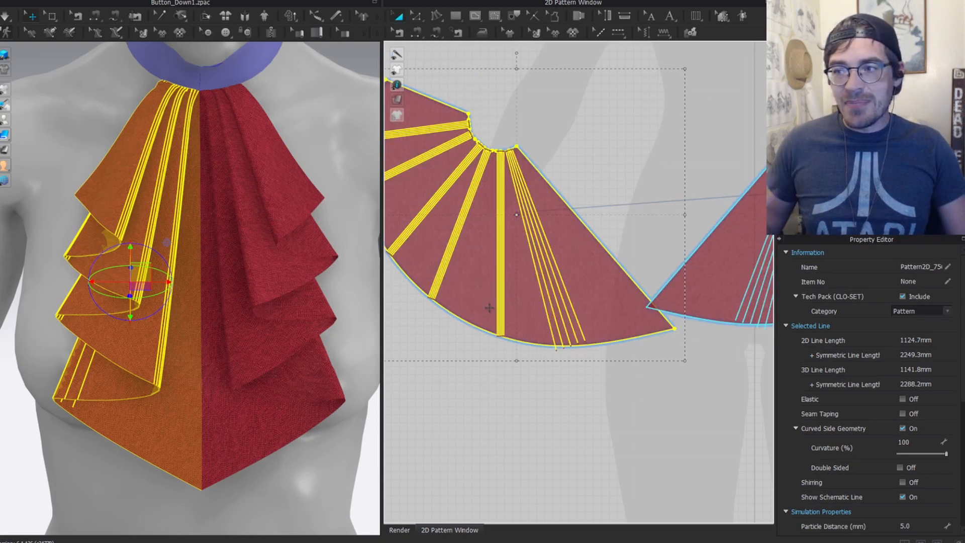
scroll(500, 312, up, 5)
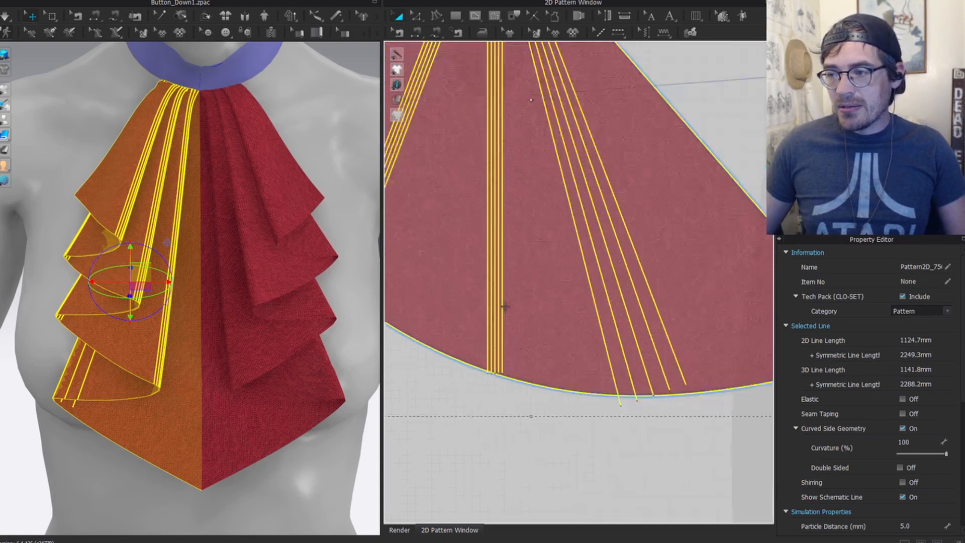
drag(473, 430, 519, 361)
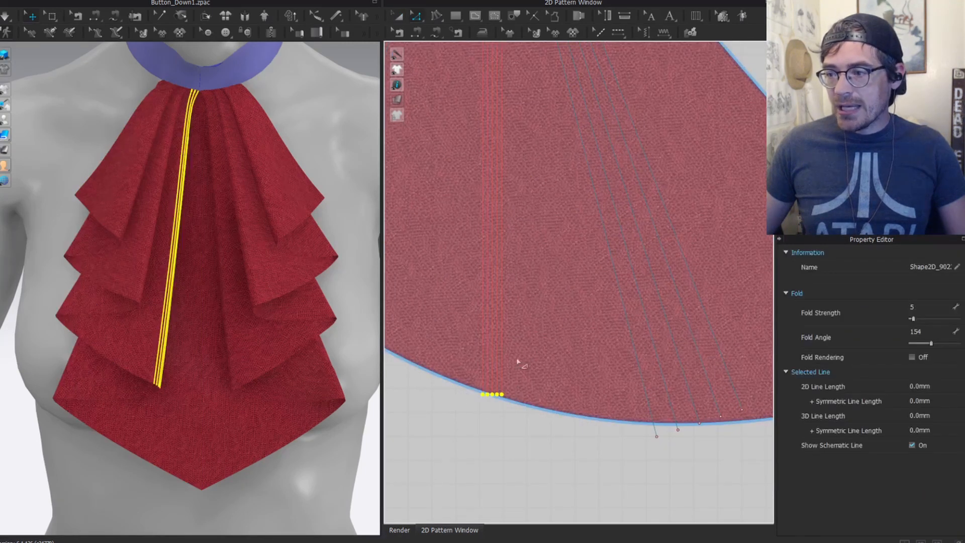
key(shift+z)
drag(513, 395, 565, 395)
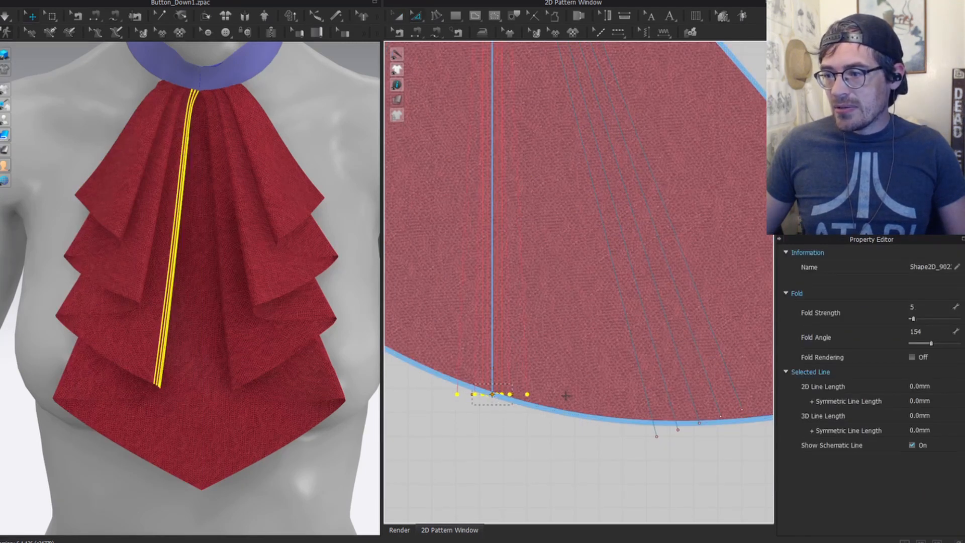
Step: Stand the centre pleat line vertical and select its bottom fold-line endpoints
scroll(573, 316, down, 4)
middle_drag(574, 373, 674, 411)
key(z)
drag(537, 399, 575, 352)
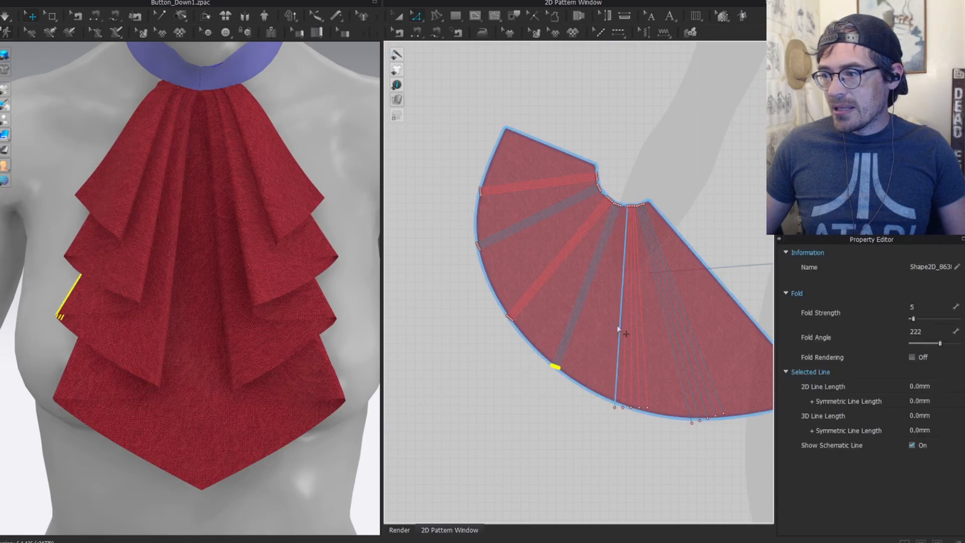
scroll(605, 315, up, 2)
key(a)
click(591, 306)
key(shift+a)
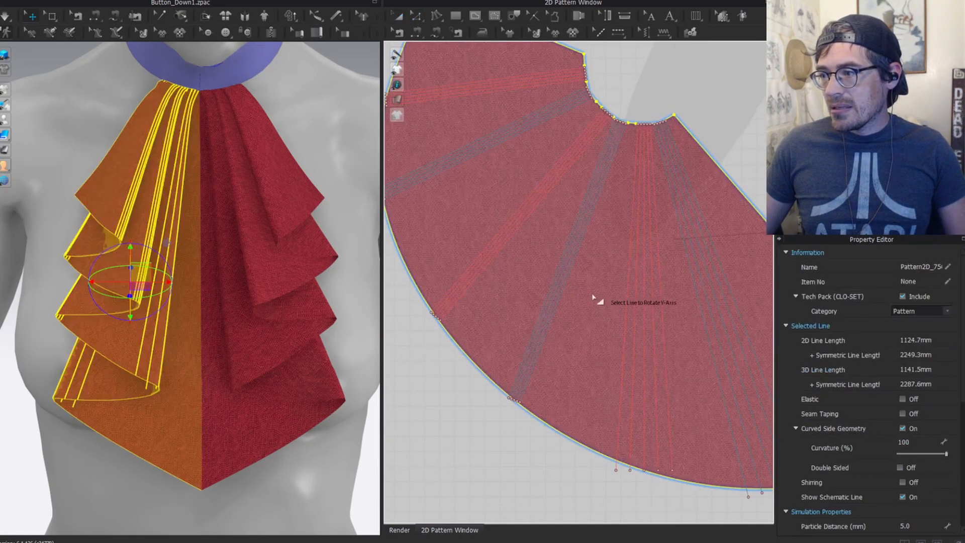
click(558, 285)
key(z)
drag(542, 451, 600, 357)
key(a)
Step: Rotate the piece so the third pleat line stands vertical and select its bottom endpoints
scroll(600, 361, down, 3)
key(z)
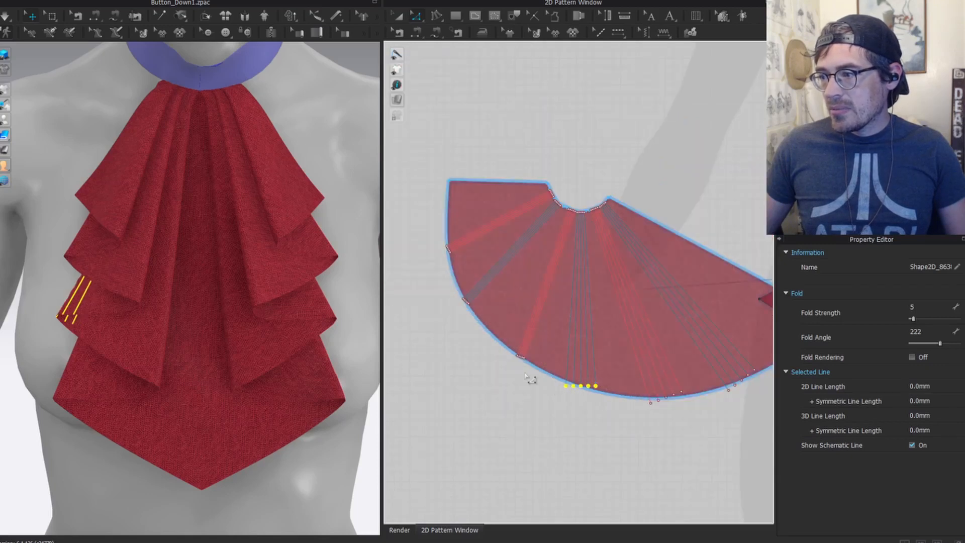
scroll(545, 322, up, 2)
key(a)
click(548, 319)
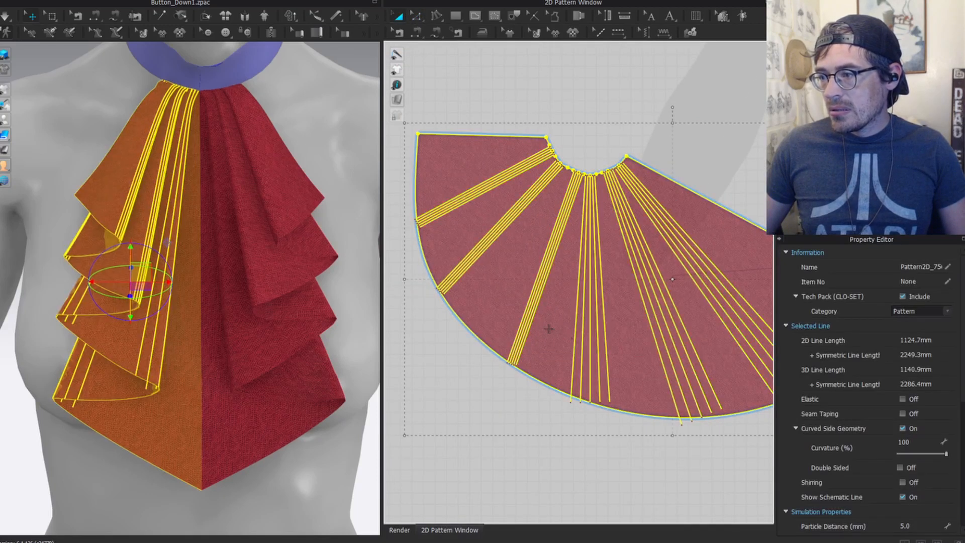
key(shift+y)
click(535, 307)
key(z)
drag(565, 362, 531, 380)
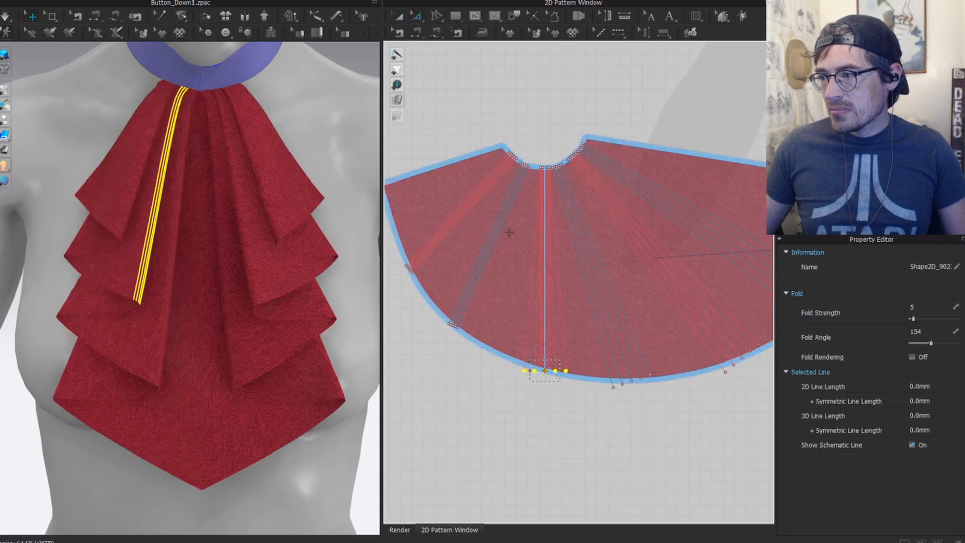
Step: Align another fold line vertically and spread its five bottom endpoints further apart
middle_drag(485, 326, 552, 340)
key(a)
click(576, 303)
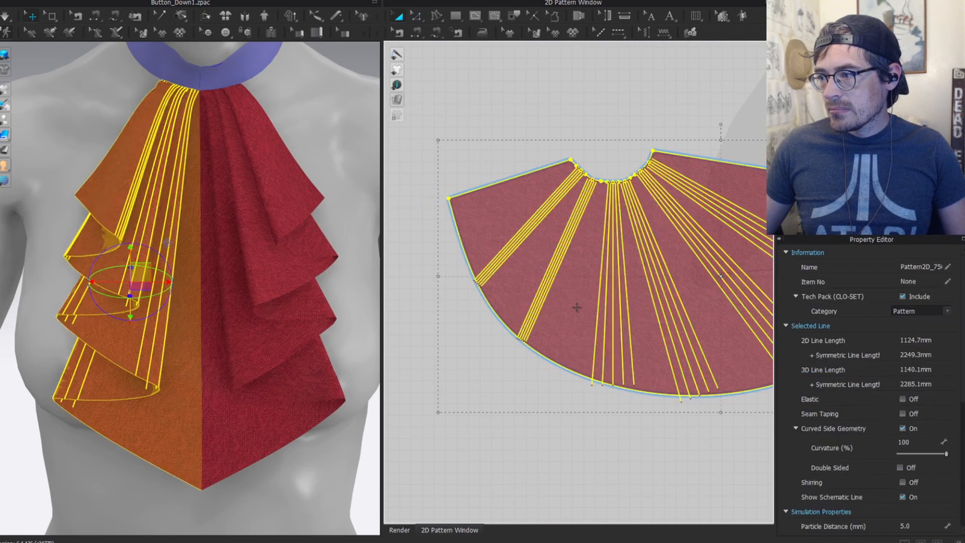
key(y)
click(556, 279)
key(z)
scroll(559, 333, up, 4)
drag(536, 348, 619, 360)
key(ctrl+t)
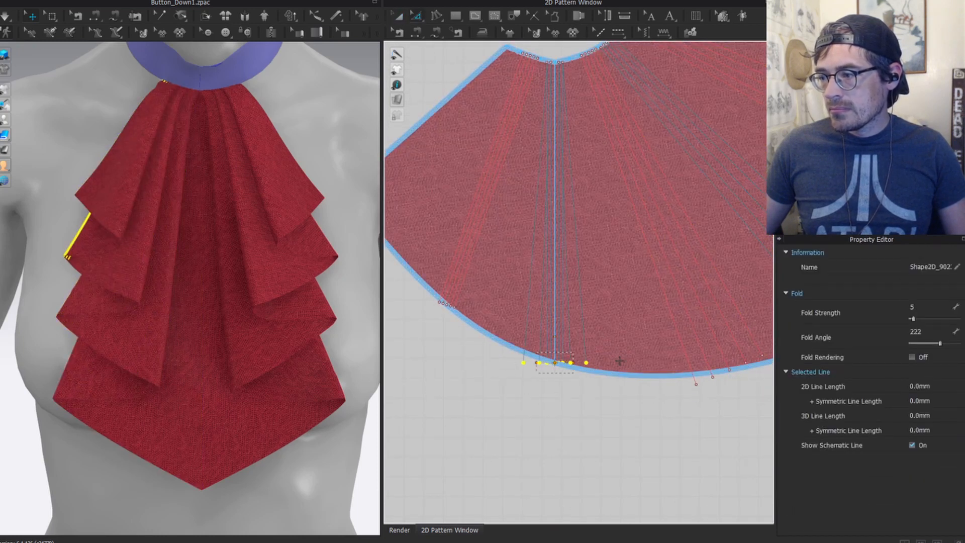
scroll(571, 292, down, 5)
Step: Stand the next fold line vertical and spread that group of bottom endpoints apart
key(a)
click(542, 298)
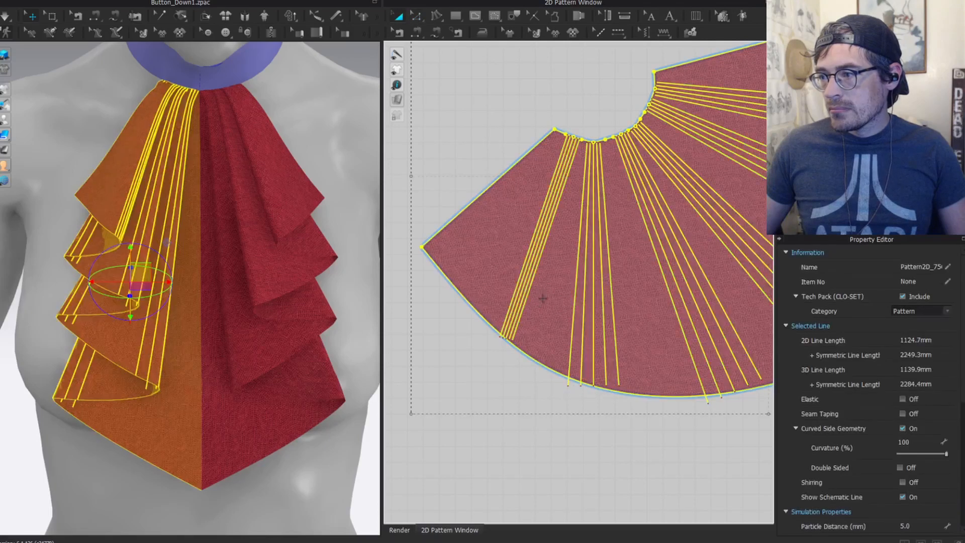
key(y)
click(529, 276)
key(z)
drag(521, 334, 578, 346)
key(ctrl+t)
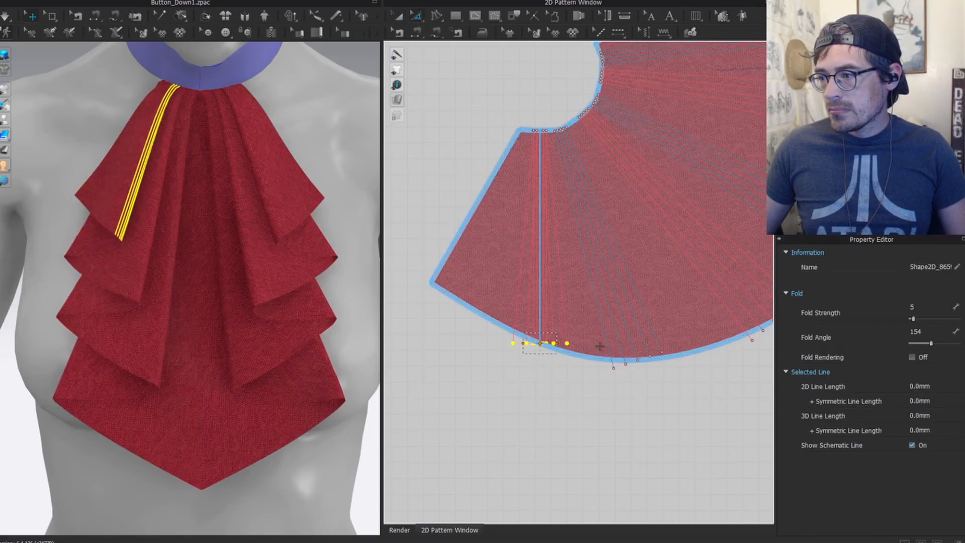
scroll(577, 378, down, 5)
Step: Rotate the jabot pattern piece about 120° clockwise and clear the selection
key(a)
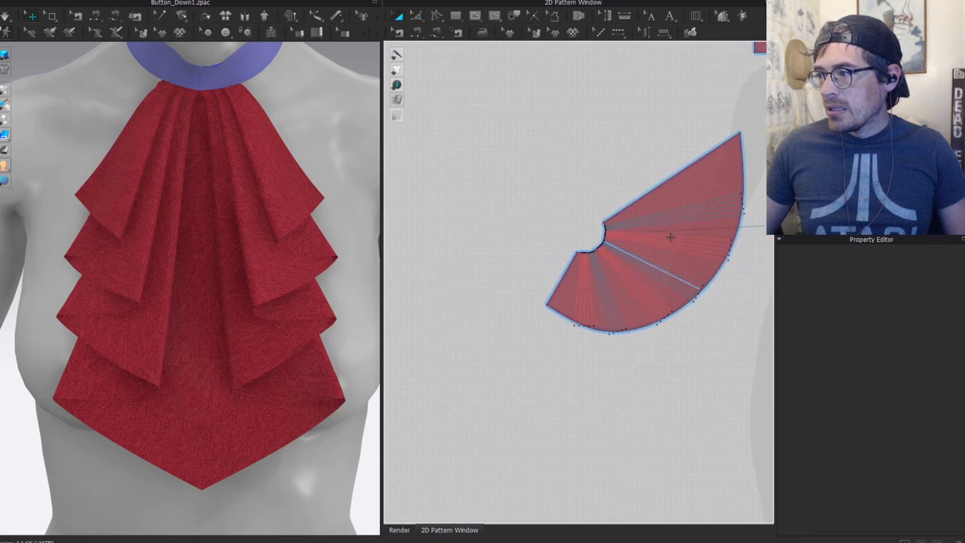
click(693, 177)
key(y)
click(678, 175)
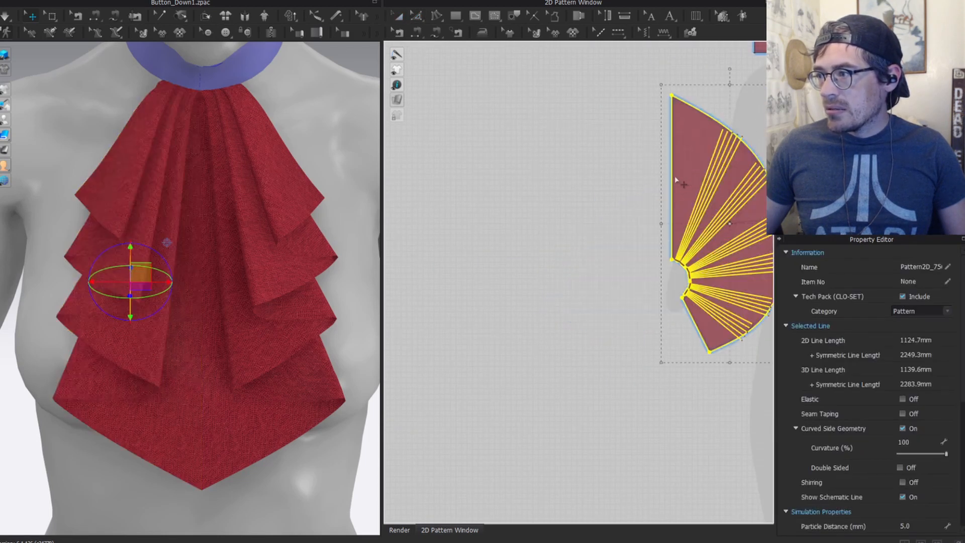
key(ctrl+z)
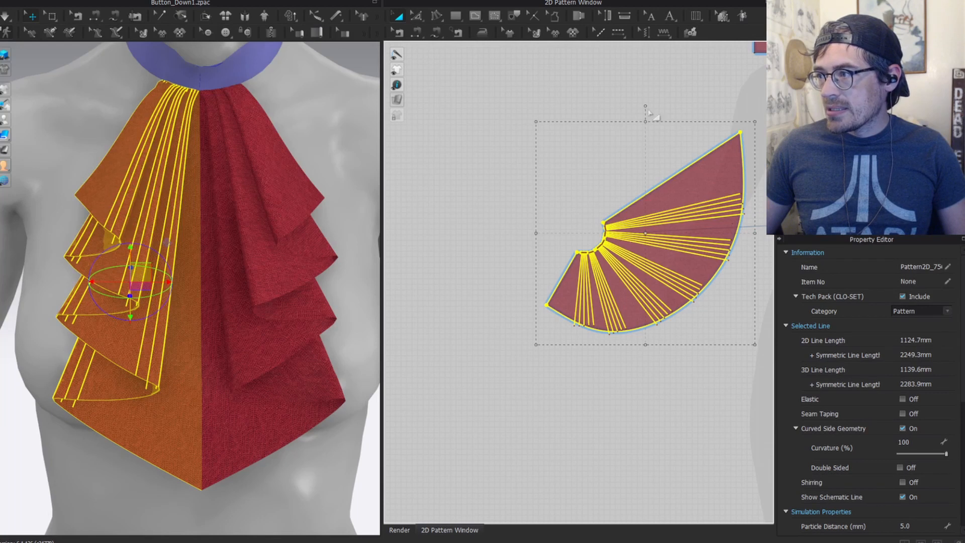
drag(645, 107, 697, 262)
scroll(217, 238, down, 3)
click(319, 103)
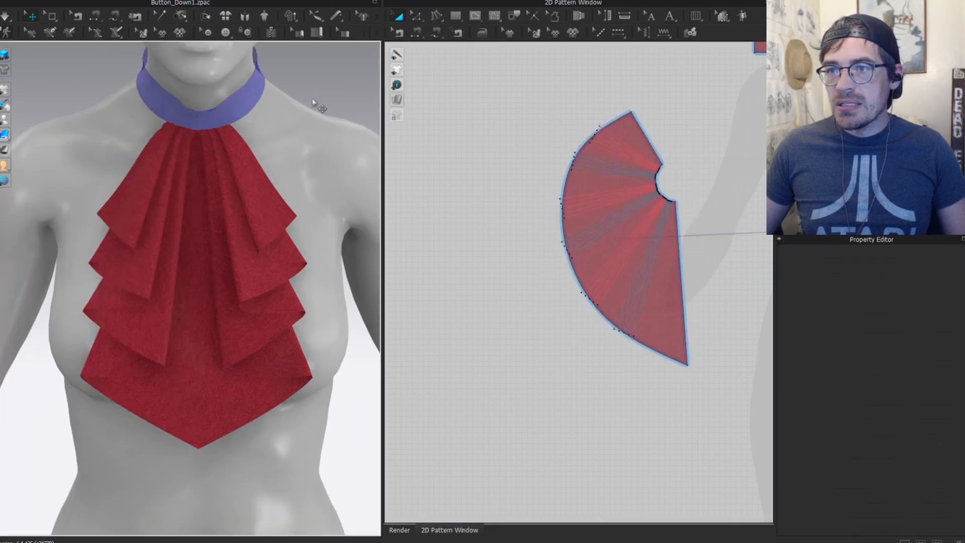
Step: Simulate the jabot, select it to check the drape, and zoom in on the collar
right_drag(196, 320, 154, 266)
key(space)
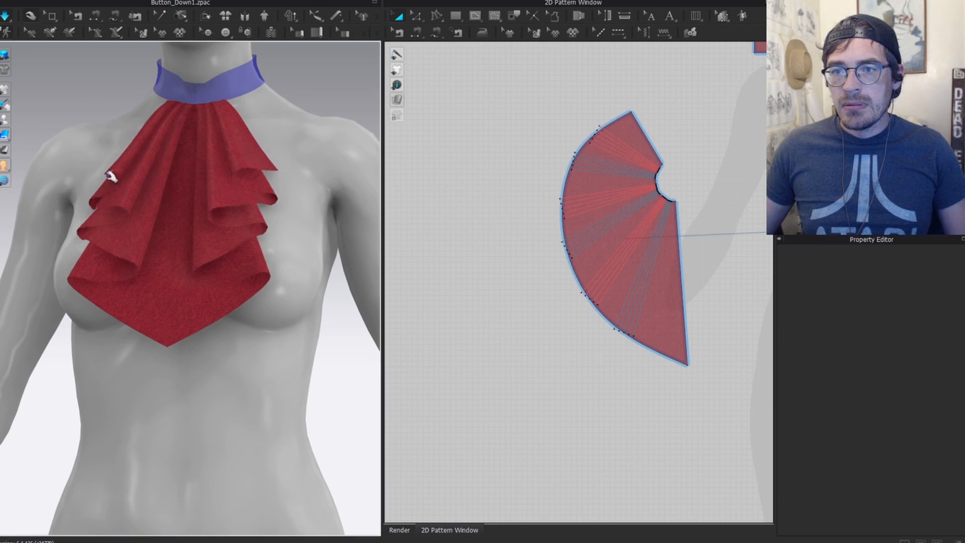
scroll(146, 151, up, 2)
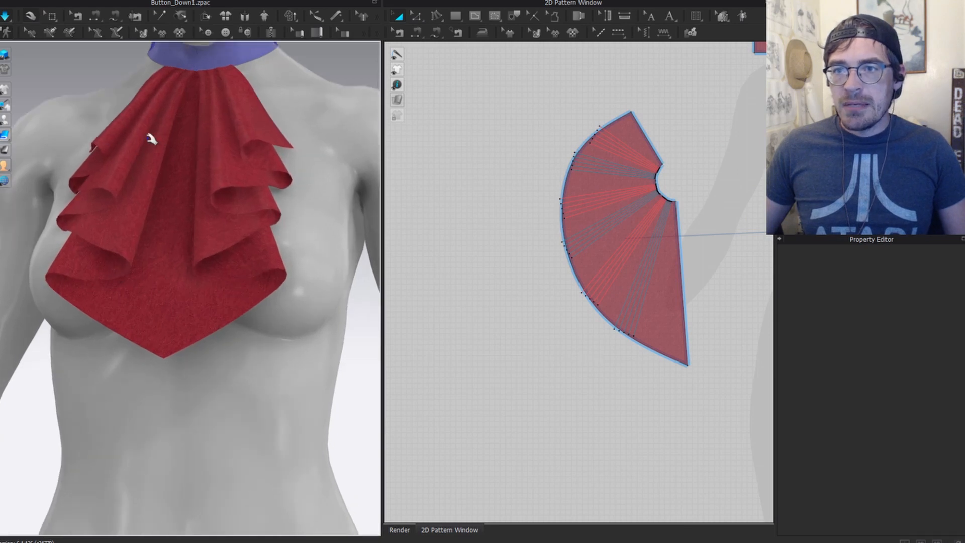
click(95, 206)
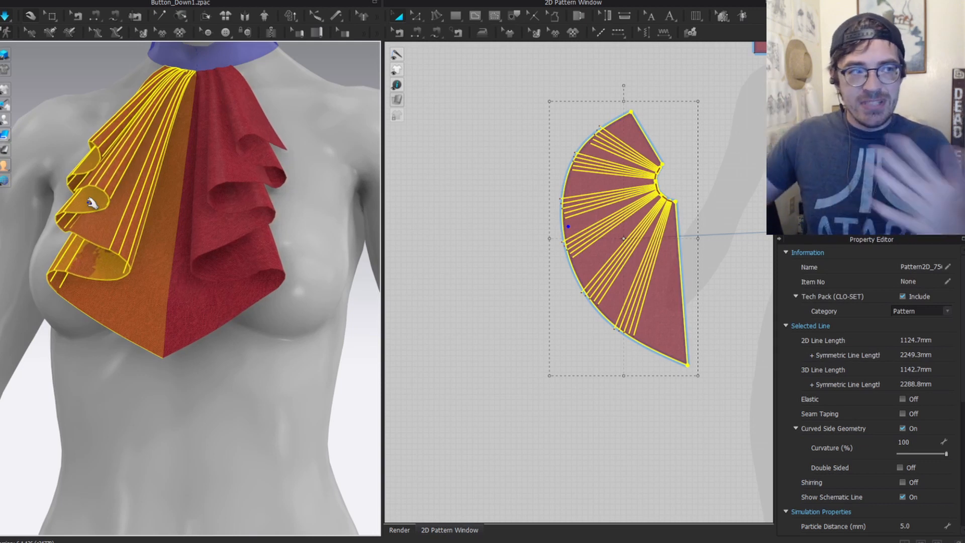
scroll(166, 130, up, 2)
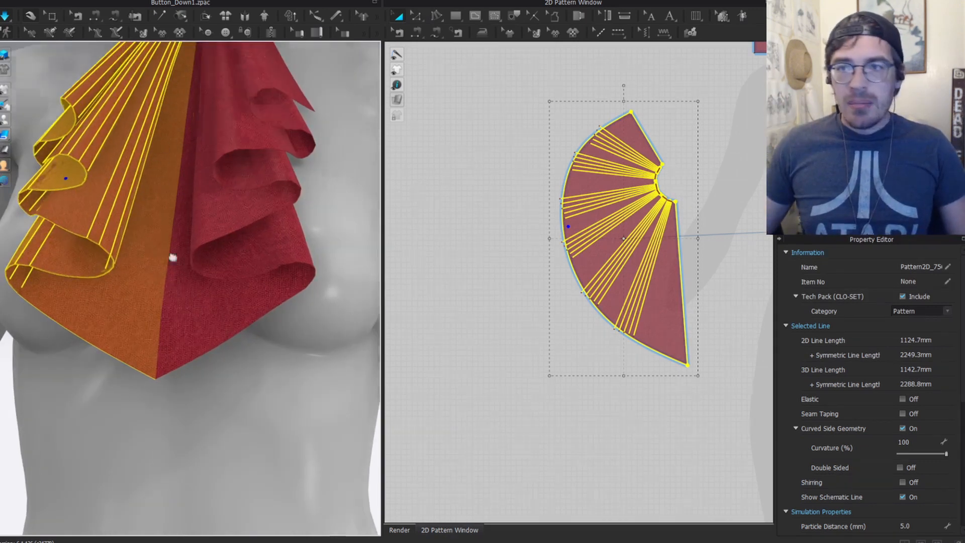
middle_drag(172, 257, 193, 442)
scroll(211, 252, up, 2)
key(z)
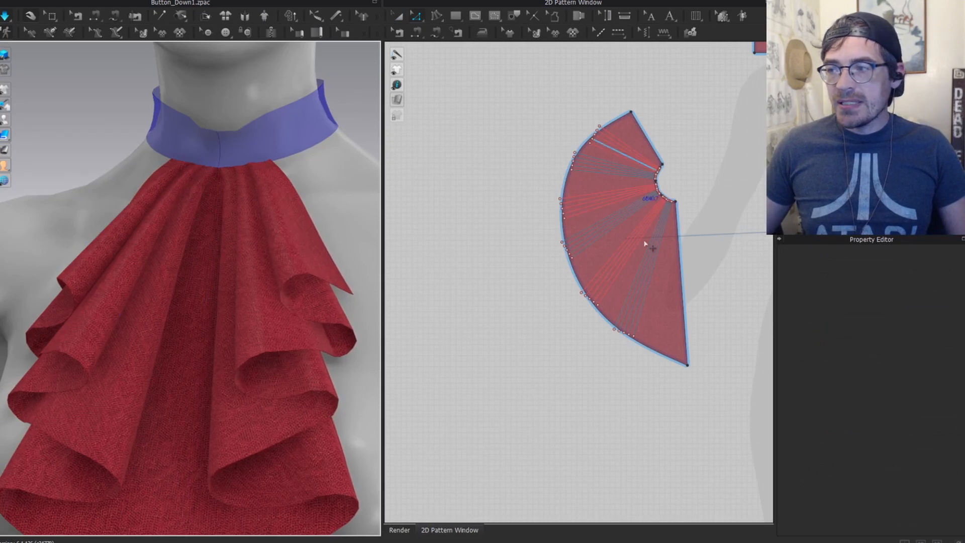
Step: Select the left jabot piece, align it to a fold line, and frame its neckline
scroll(609, 205, up, 8)
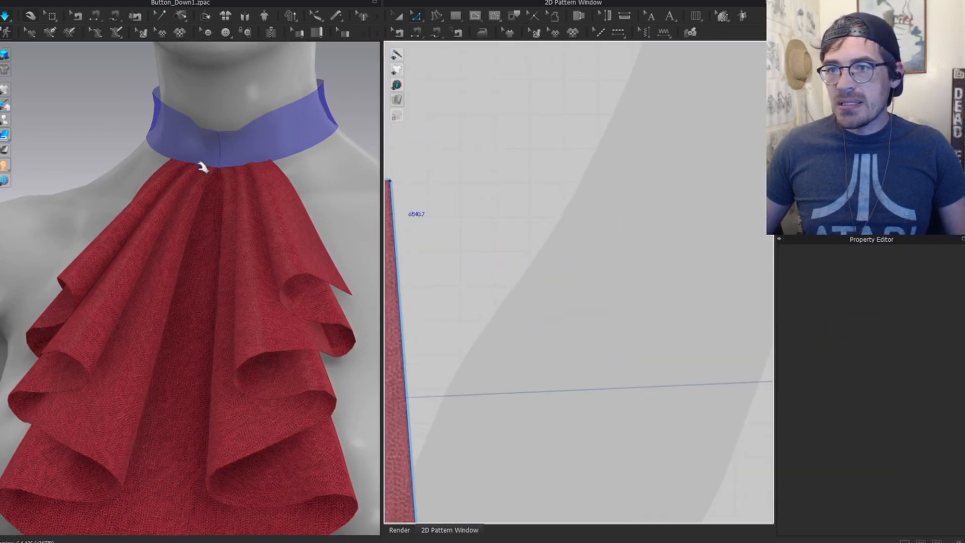
click(200, 188)
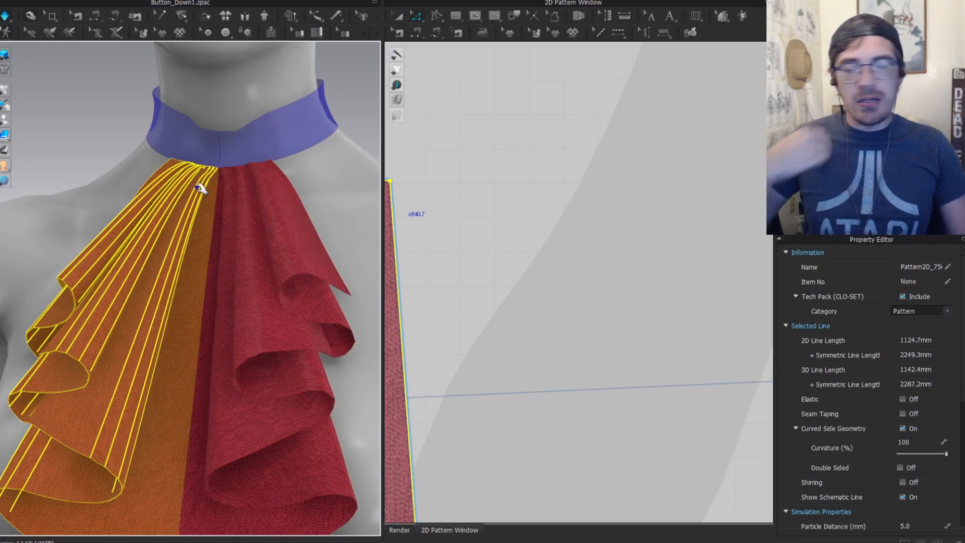
scroll(489, 265, down, 4)
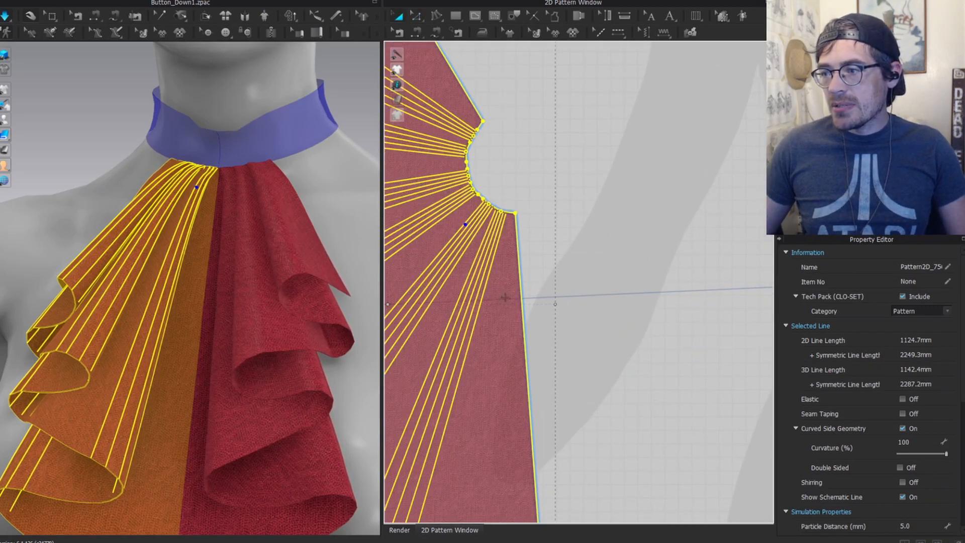
click(514, 224)
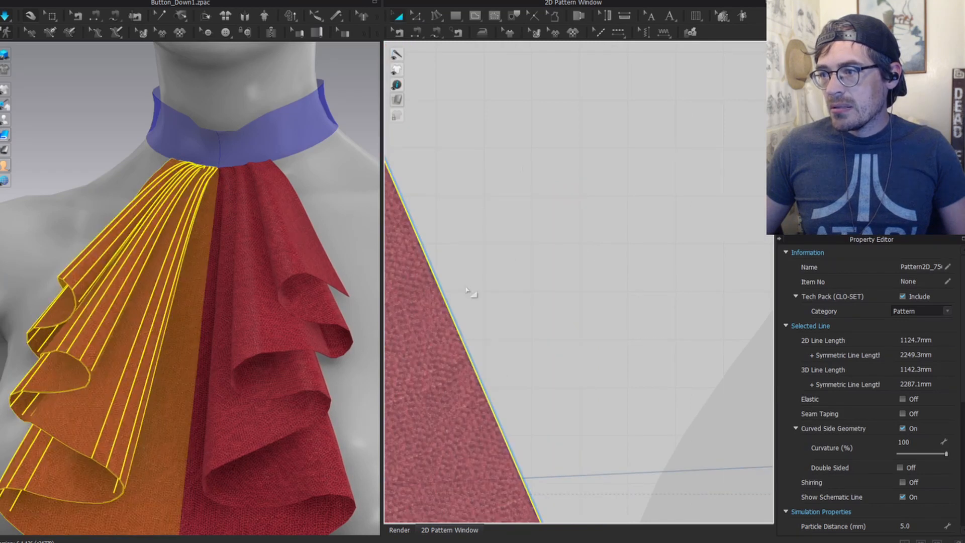
scroll(467, 290, down, 4)
middle_drag(588, 282, 754, 246)
scroll(590, 202, up, 6)
middle_drag(668, 170, 509, 178)
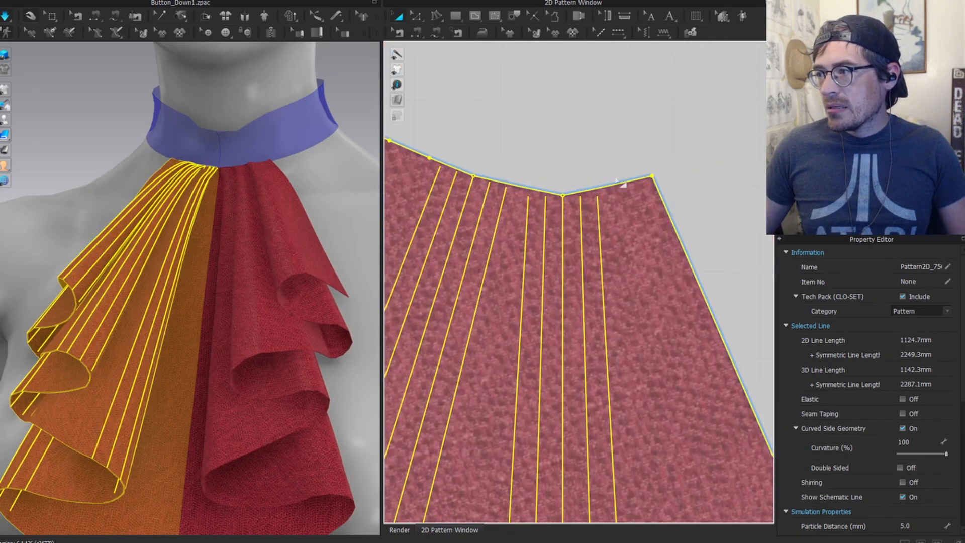
drag(612, 167, 521, 206)
drag(518, 207, 519, 204)
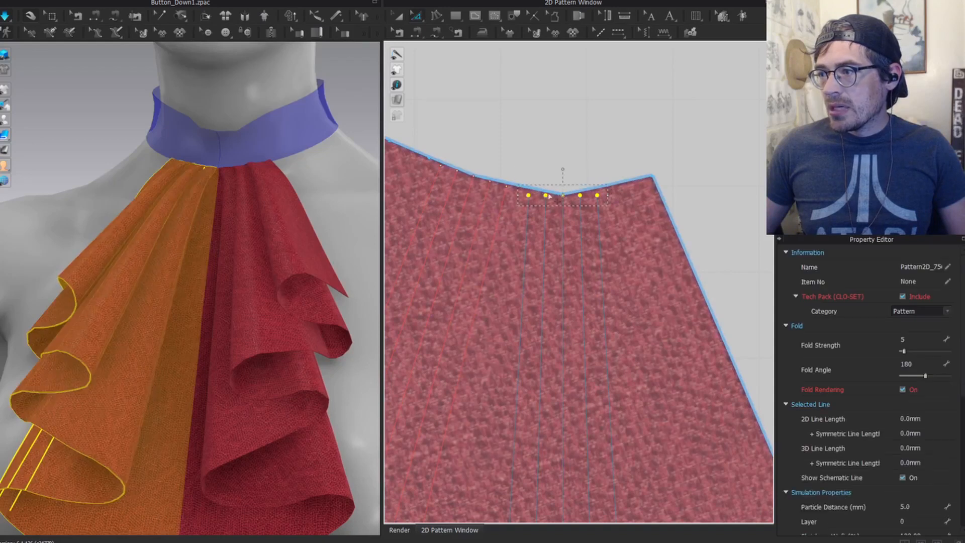
click(603, 201)
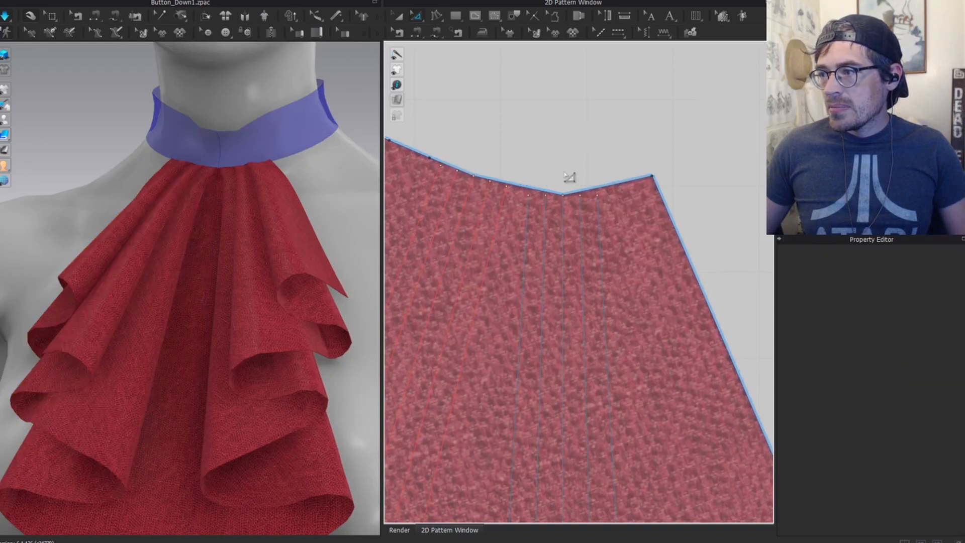
Step: Box-select the first groups of neckline fold endpoints and squeeze them together
drag(636, 216, 637, 216)
middle_drag(563, 173, 612, 189)
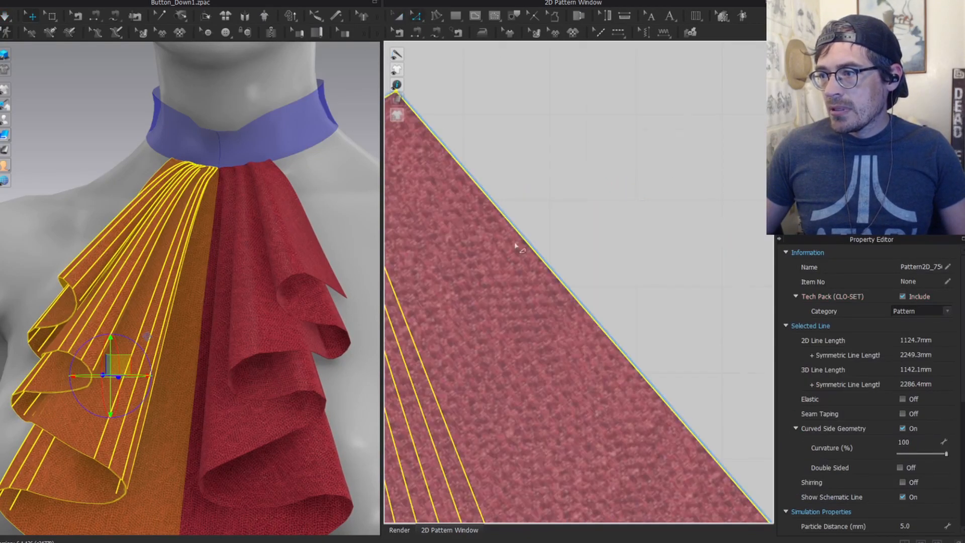
drag(485, 132, 551, 145)
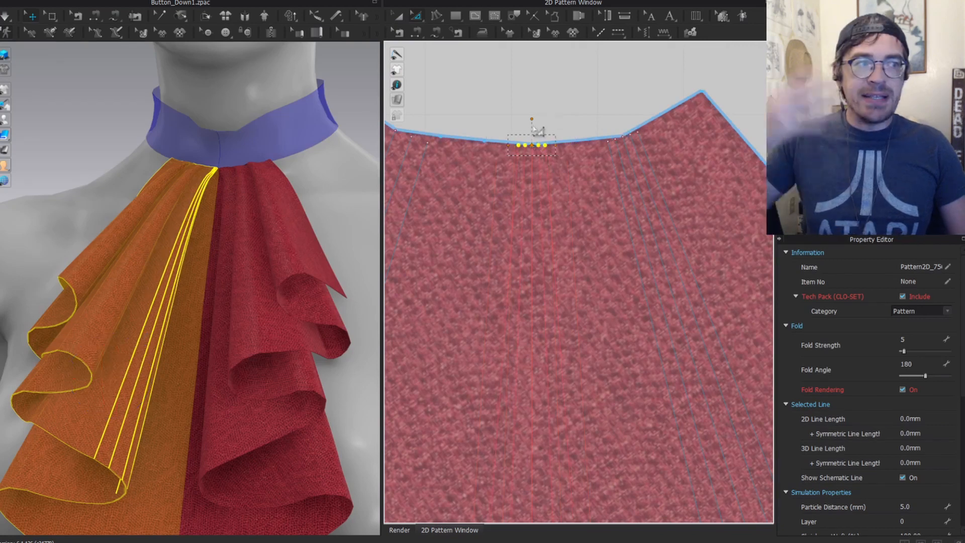
click(624, 86)
middle_drag(452, 166, 568, 165)
key(x)
drag(465, 186, 527, 176)
middle_drag(456, 161, 560, 176)
Step: Rotate the piece toward the next fold groups and gather five more neckline endpoints closer
key(a)
click(563, 241)
middle_drag(743, 312, 402, 236)
key(z)
drag(484, 126, 544, 143)
middle_drag(493, 152, 634, 171)
key(a)
click(611, 211)
key(z)
drag(436, 216, 533, 244)
middle_drag(507, 231, 591, 206)
Step: Squeeze the last neckline fold endpoints together and deselect the pattern
key(a)
click(592, 206)
scroll(592, 206, up, 3)
key(z)
drag(537, 186, 623, 205)
click(338, 139)
scroll(339, 139, down, 2)
scroll(226, 204, up, 4)
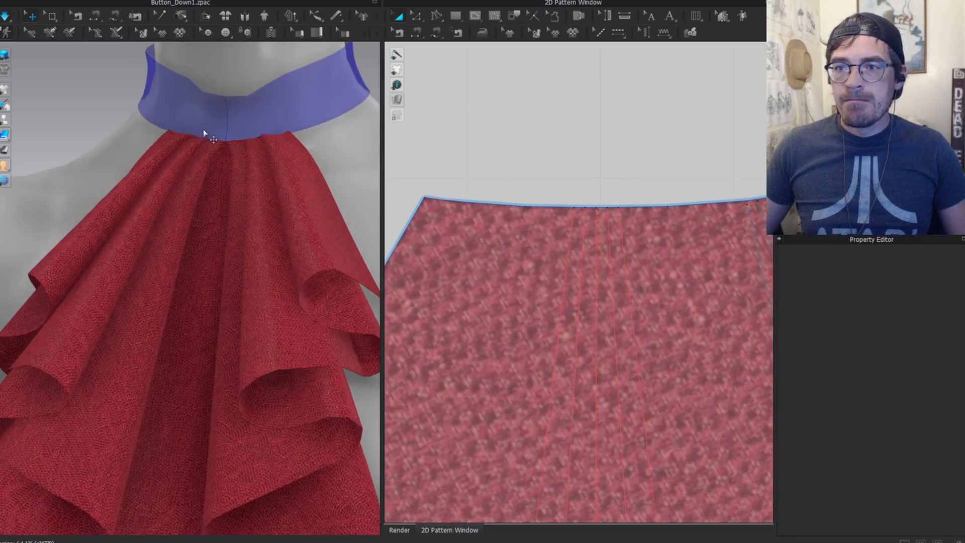
Step: Resimulate the jabot and orbit to three-quarter and higher views of it
key(space)
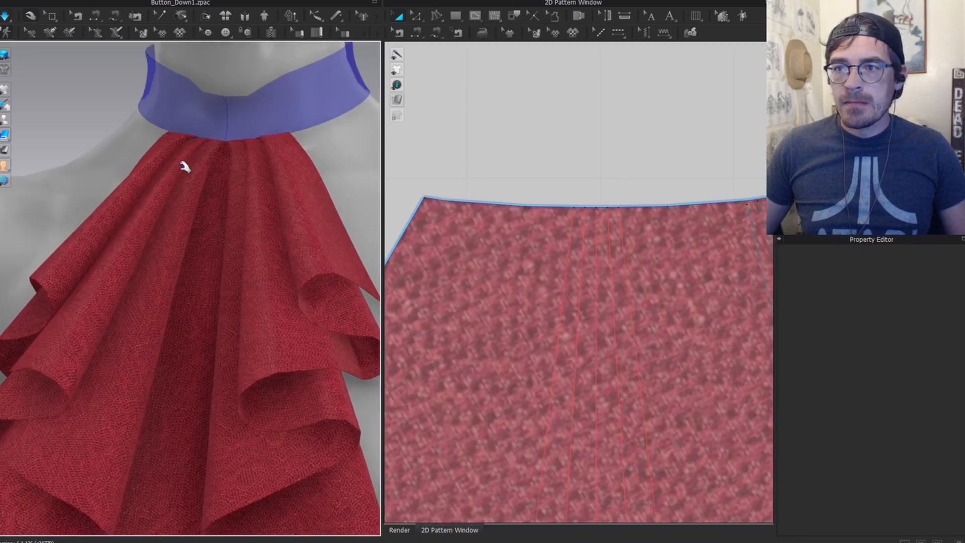
click(191, 147)
scroll(151, 295, down, 3)
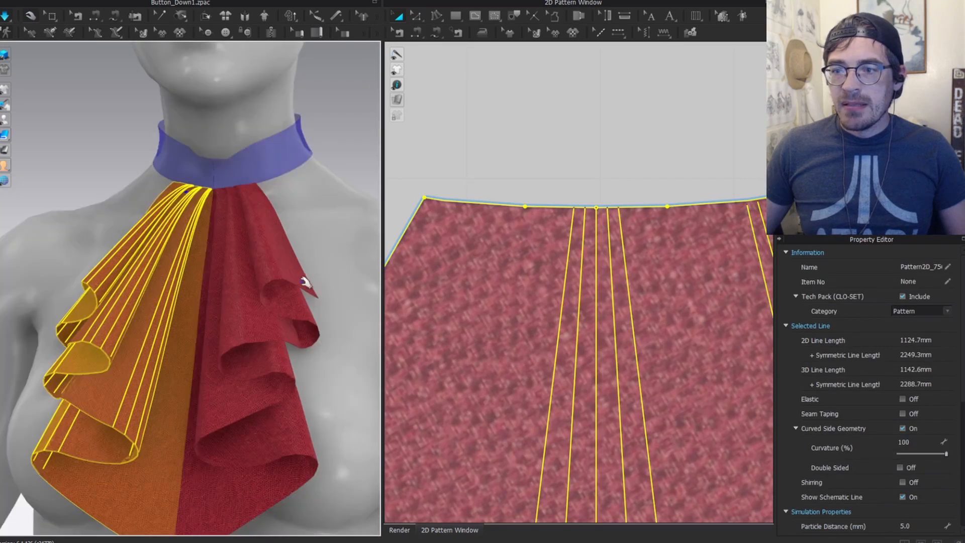
scroll(146, 252, down, 2)
right_drag(152, 275, 218, 267)
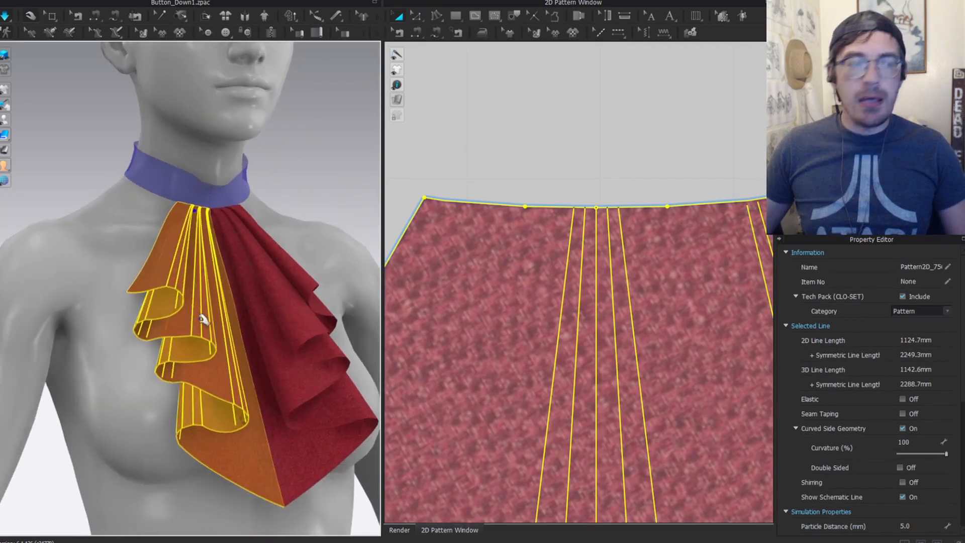
click(284, 186)
scroll(255, 200, down, 1)
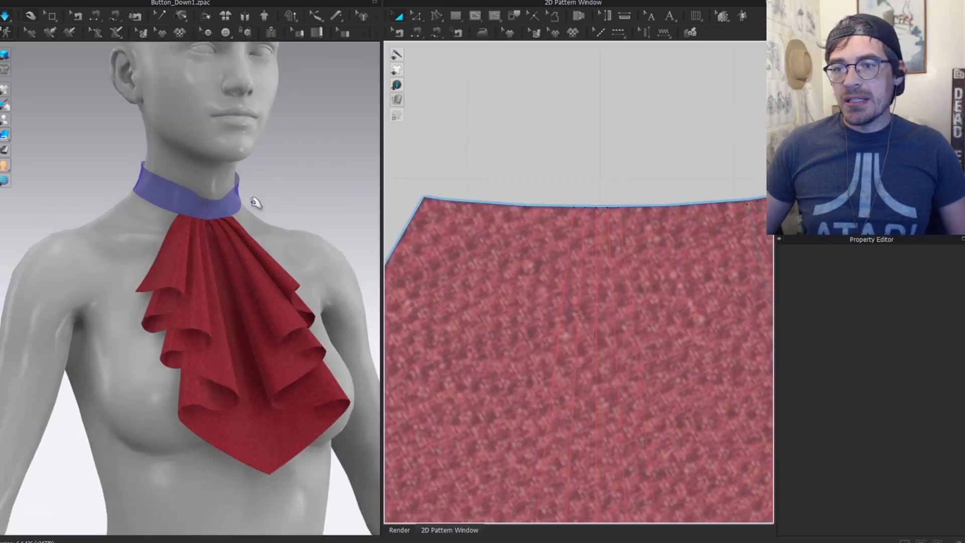
right_drag(256, 200, 211, 372)
Step: Pull the left jabot panel's middle and upper ruffles outward
click(137, 485)
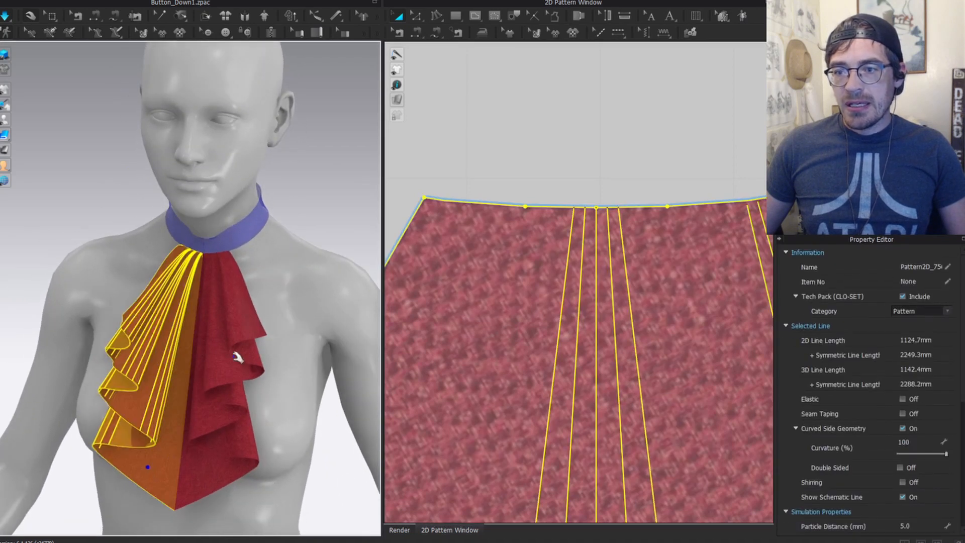
drag(130, 388, 104, 383)
drag(128, 332, 118, 316)
click(248, 329)
scroll(191, 352, down, 2)
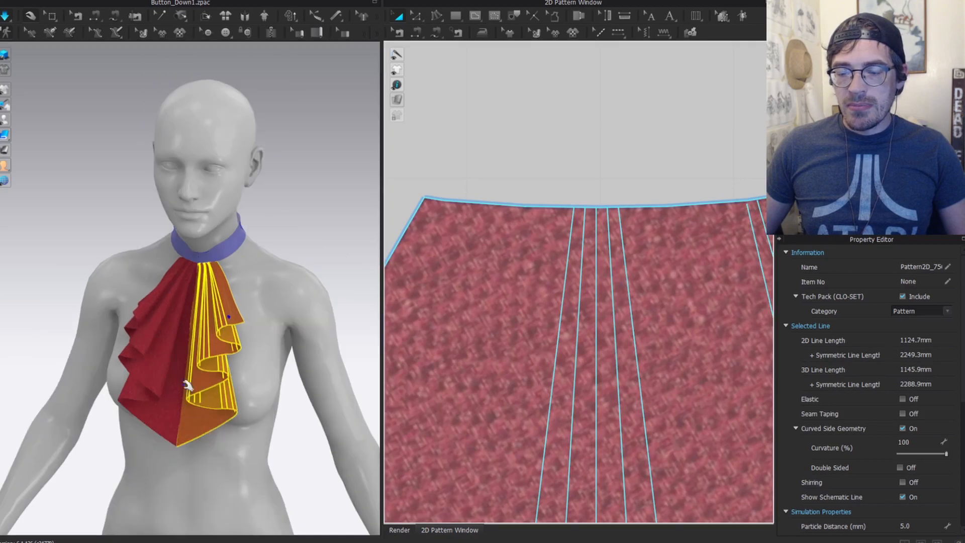
click(146, 319)
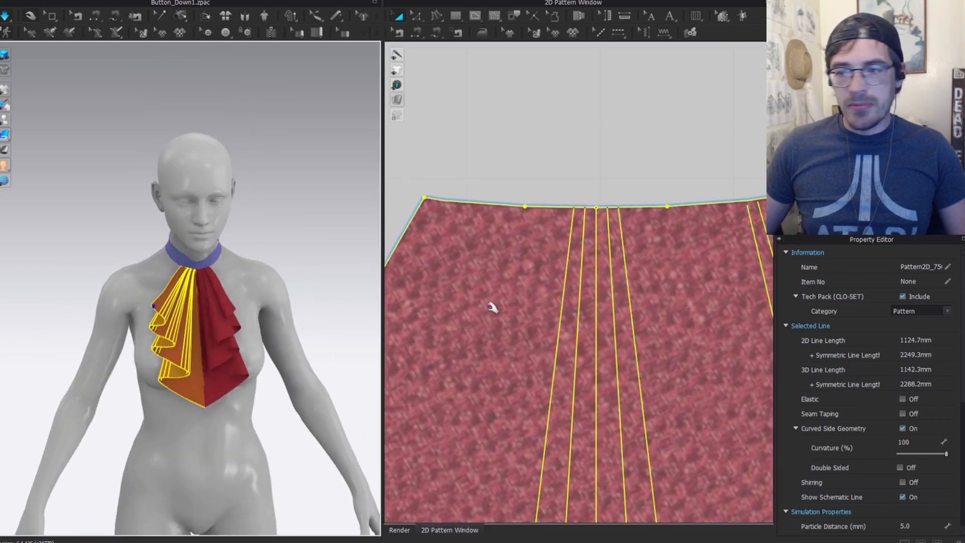
scroll(617, 350, down, 4)
Step: Stand the fan pattern upright by aligning its straight edge vertically, undoing a trial rotation
middle_drag(617, 351, 497, 374)
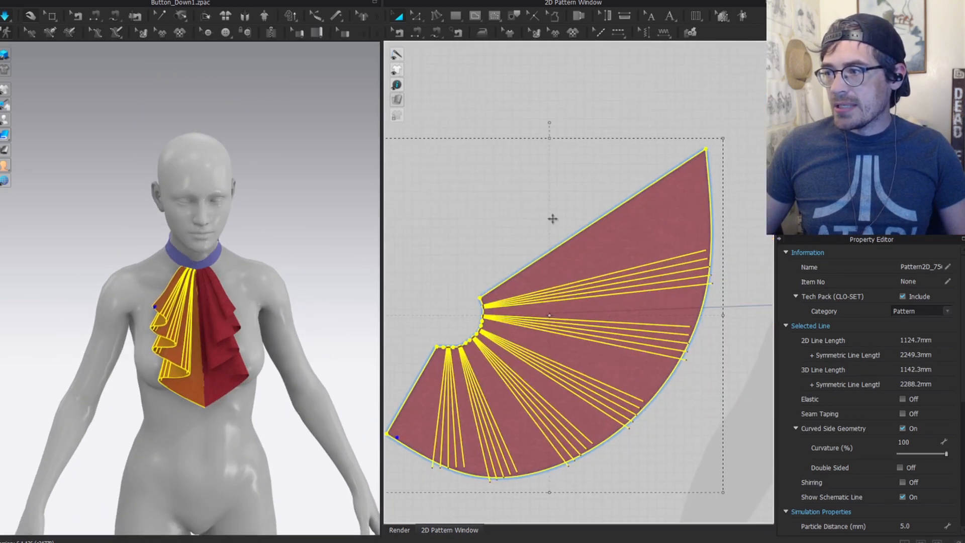
key(shift+s)
click(595, 224)
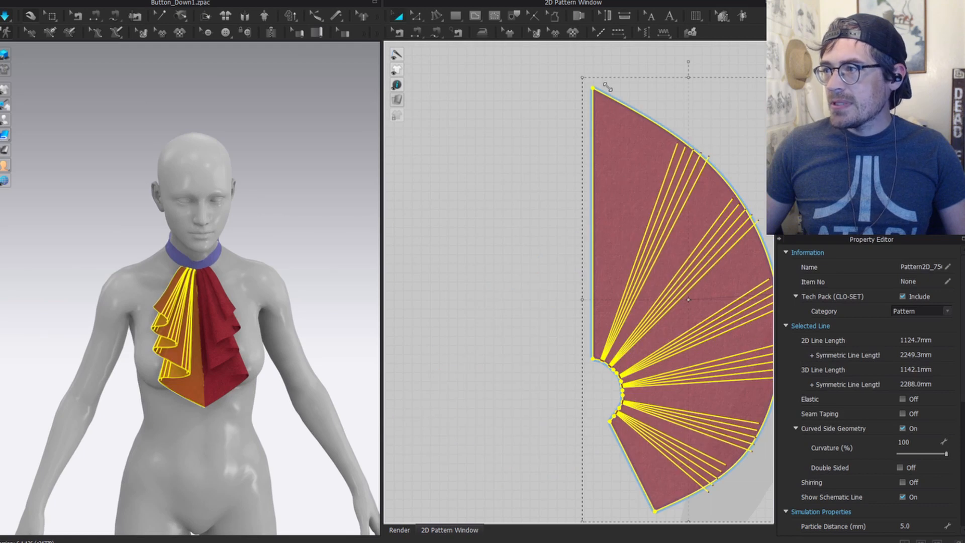
drag(687, 60, 731, 111)
click(618, 126)
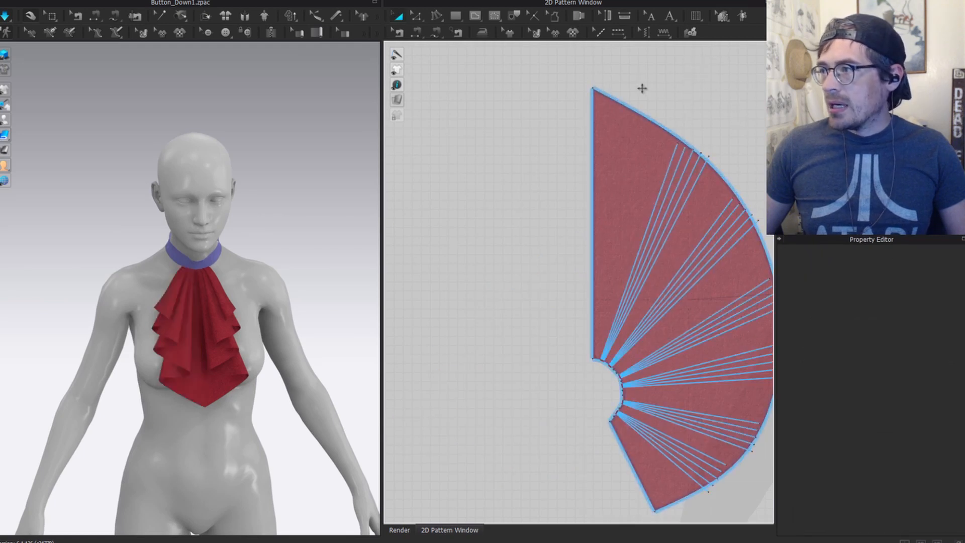
drag(687, 62, 603, 346)
middle_drag(623, 402, 415, 310)
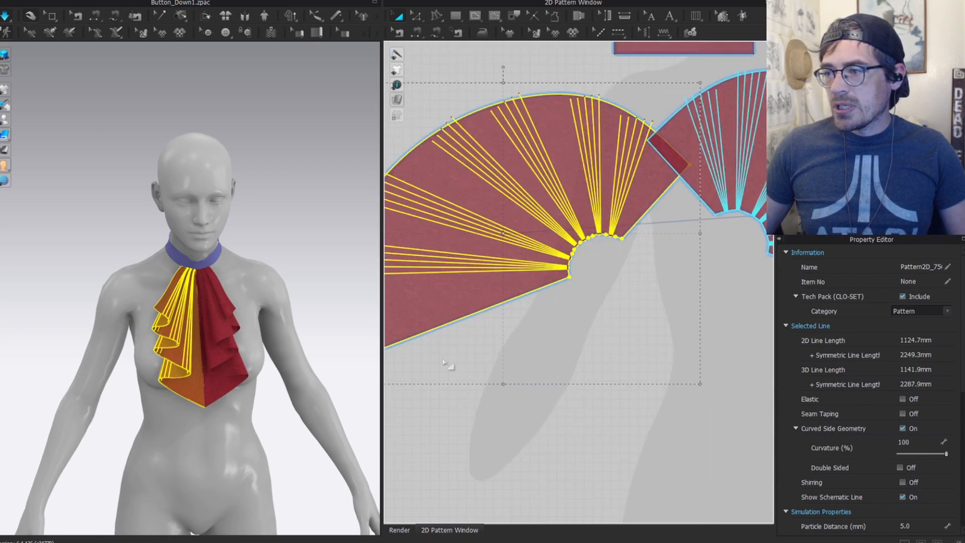
key(ctrl+z)
Step: Switch to front view and select, then deselect, the left fan piece
scroll(438, 287, down, 5)
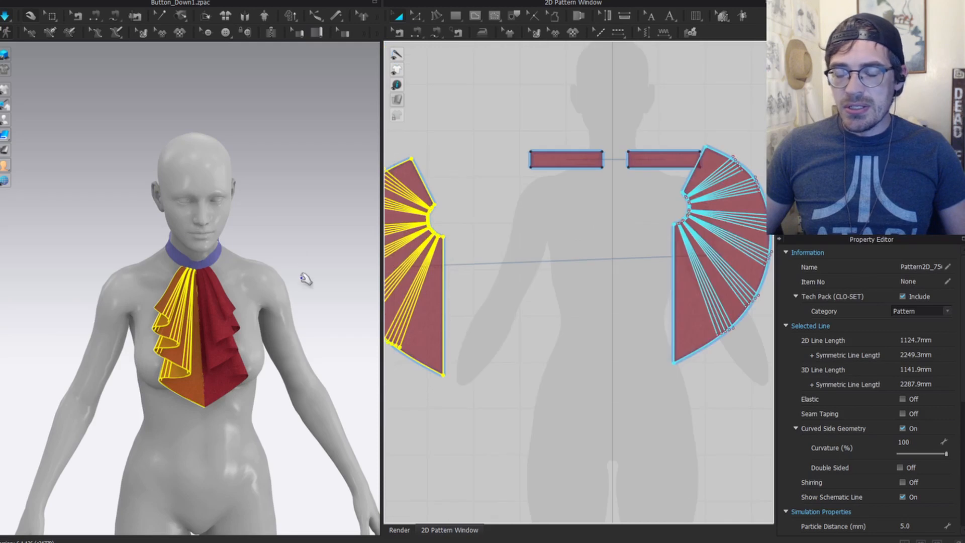
click(305, 276)
scroll(213, 310, up, 4)
key(2)
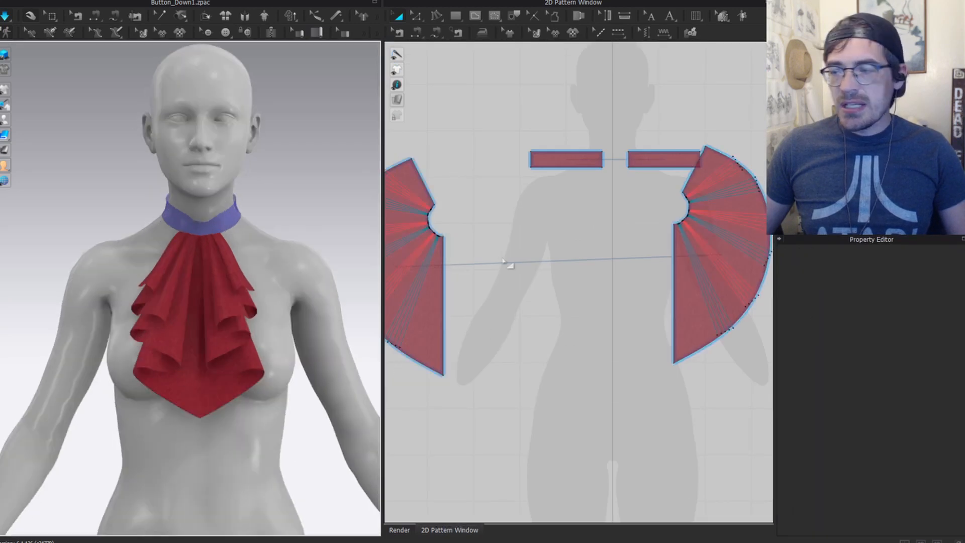
middle_drag(502, 261, 654, 254)
click(573, 309)
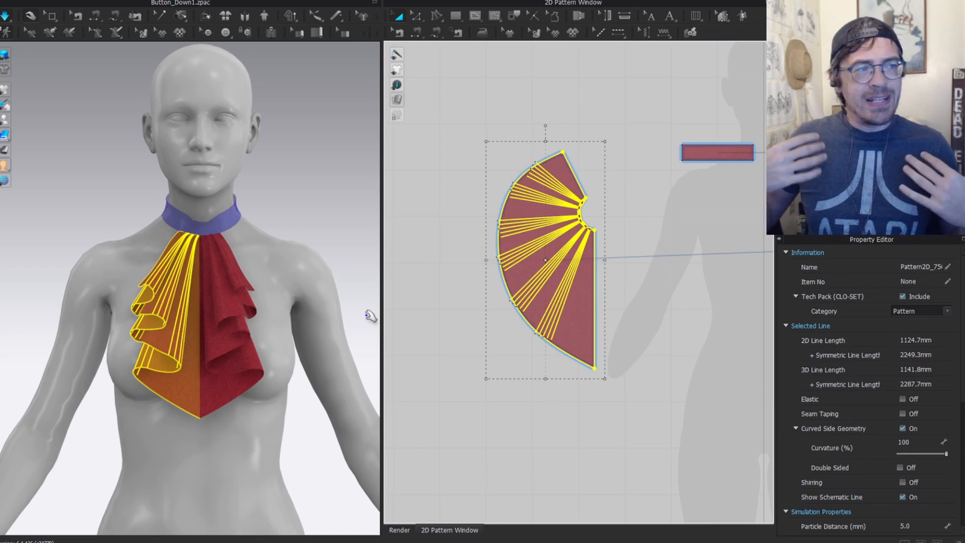
click(571, 358)
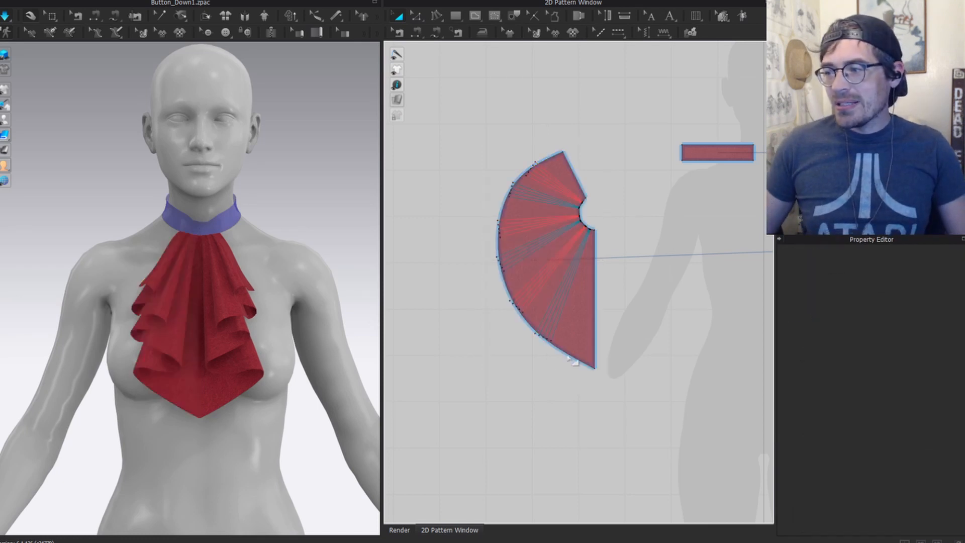
Step: Mark the fan's curved outer edge as elastic with the simulation paused
key(z)
click(539, 336)
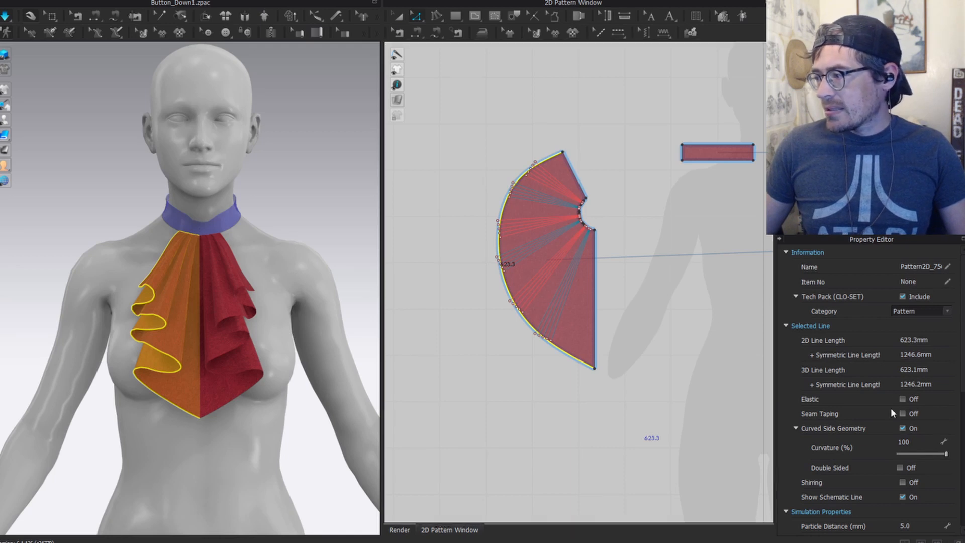
click(901, 399)
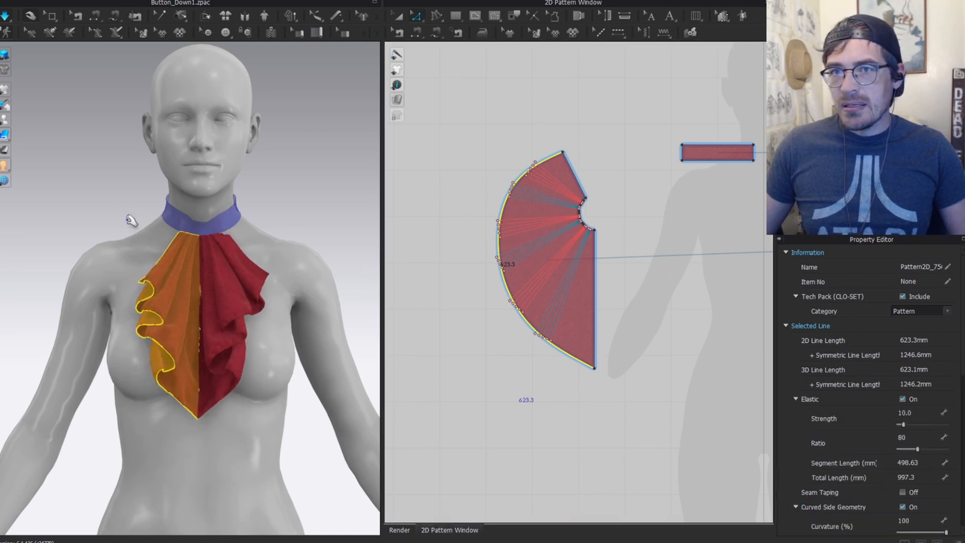
key(space)
click(278, 231)
click(241, 310)
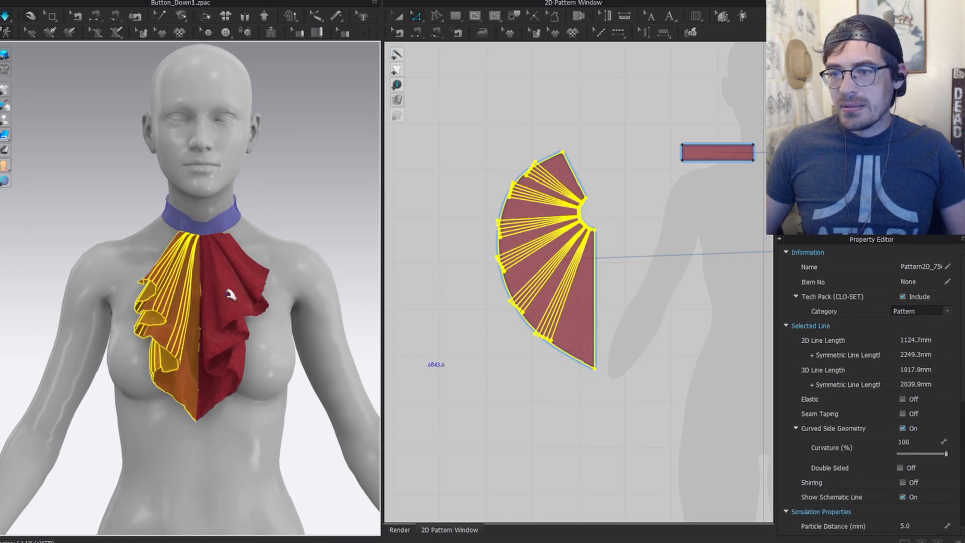
click(507, 351)
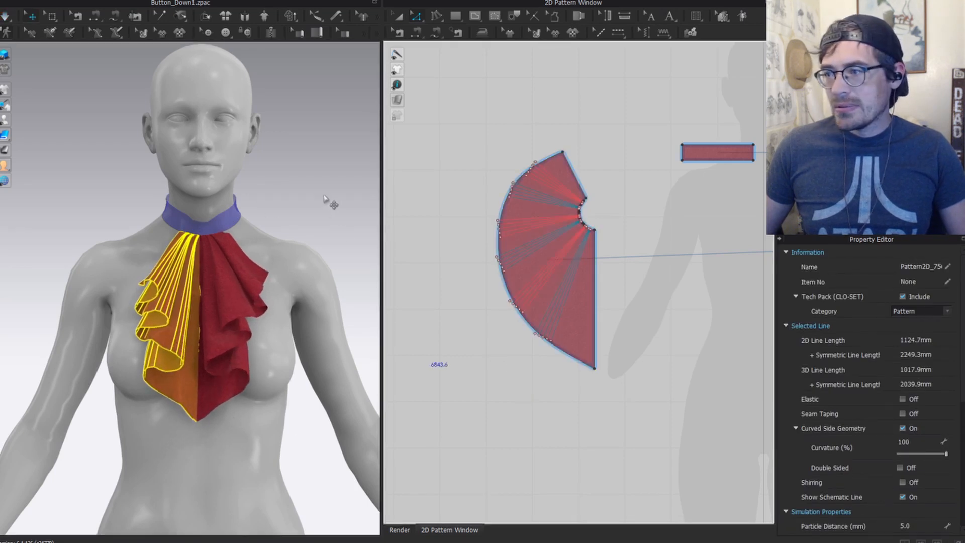
Step: Set the curved edge's elastic ratio to 125 and resimulate the jabot
click(579, 359)
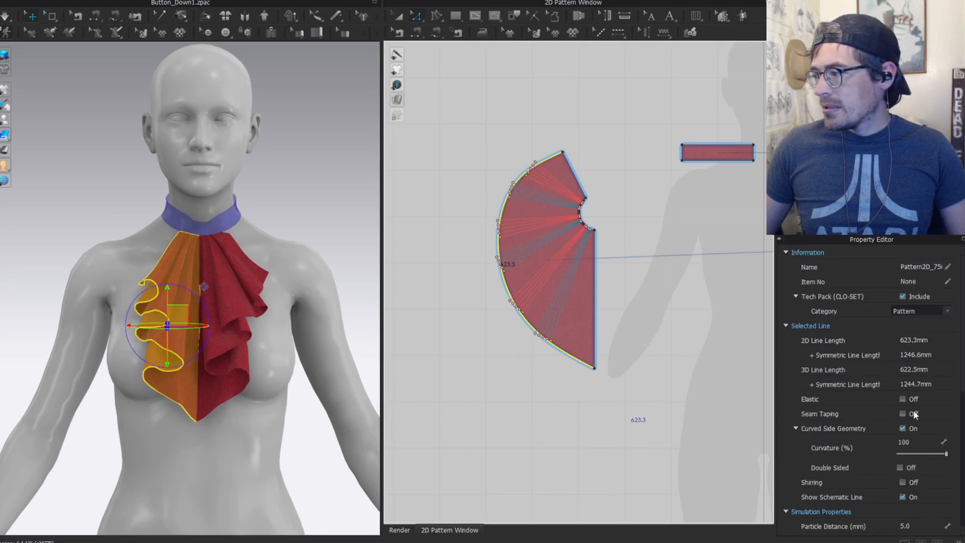
click(903, 399)
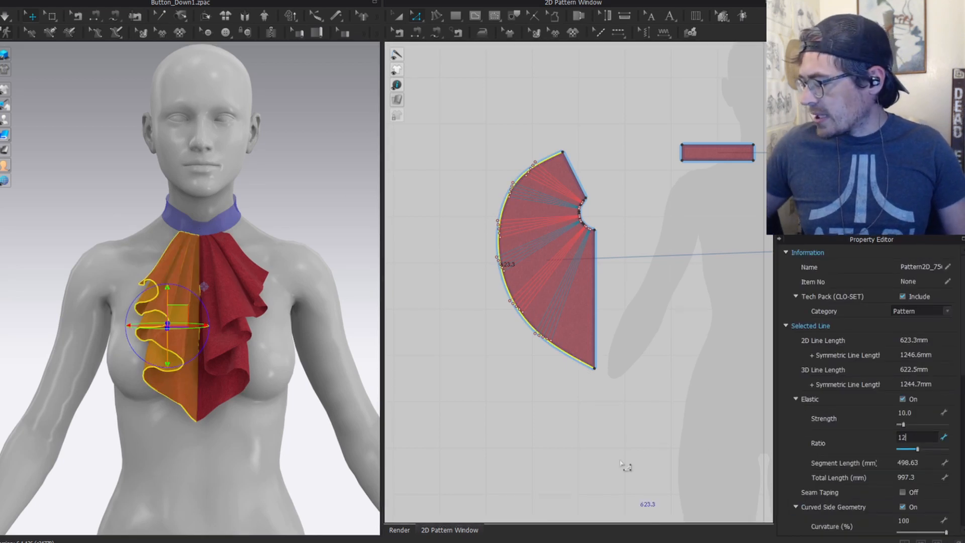
text(125)
key(Return)
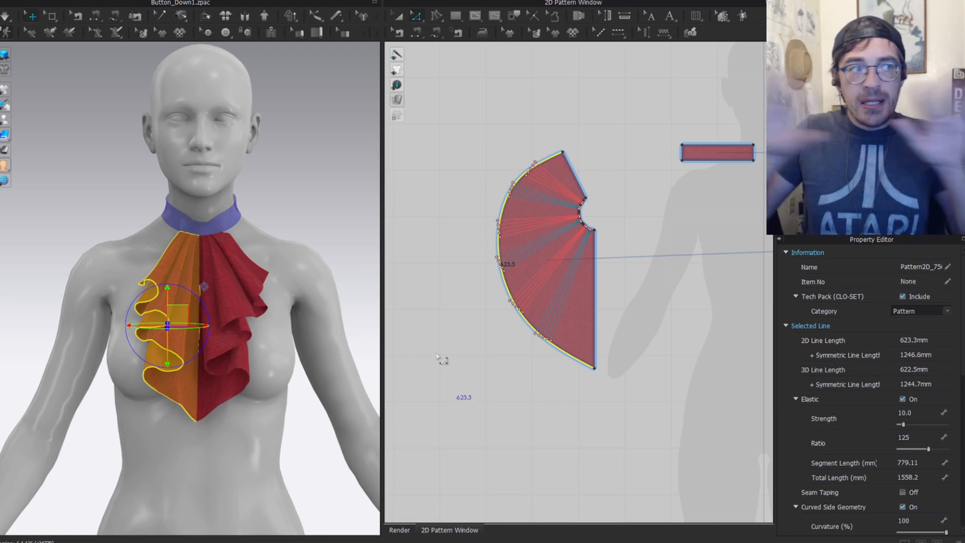
click(326, 278)
scroll(211, 303, up, 4)
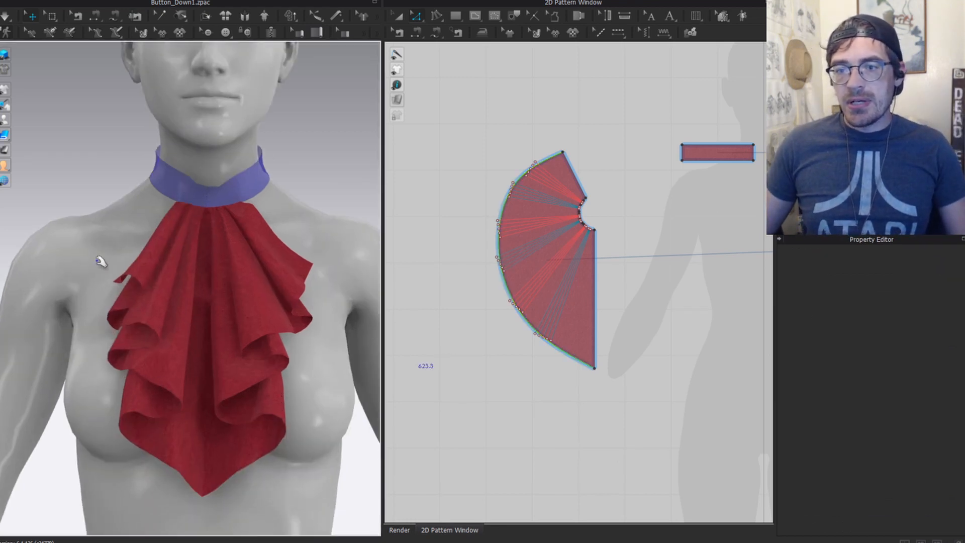
key(space)
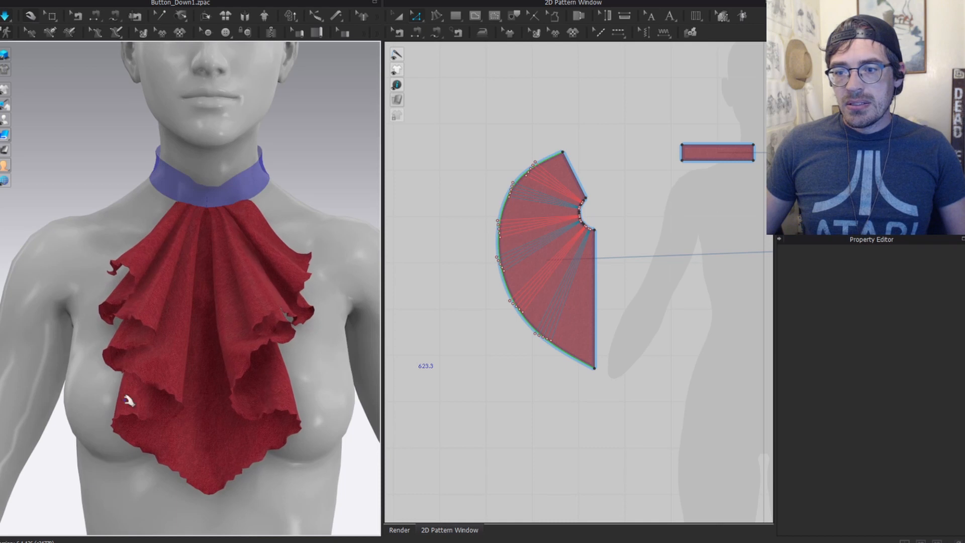
click(111, 270)
click(323, 201)
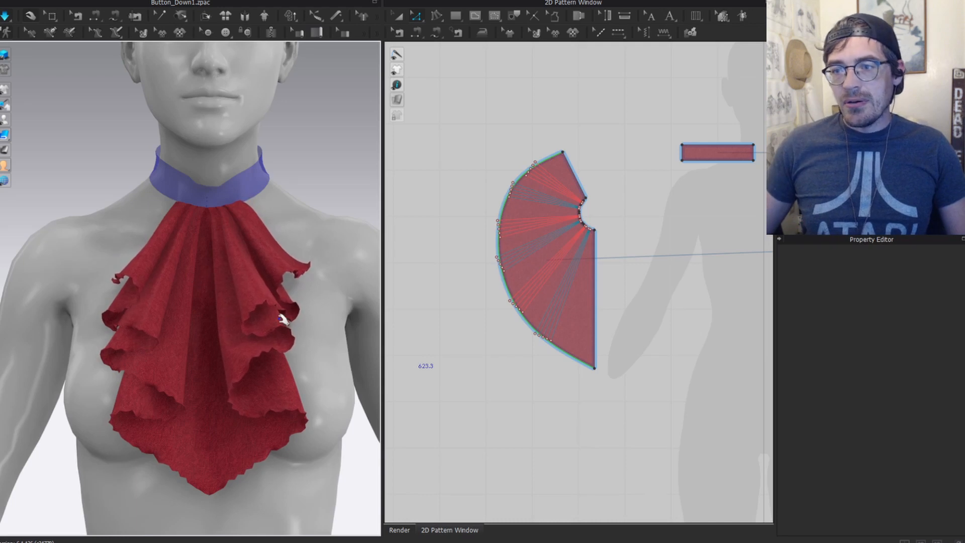
Step: Add shirring to the curved outer edge at a 2 mm interval and resimulate
scroll(485, 413, up, 3)
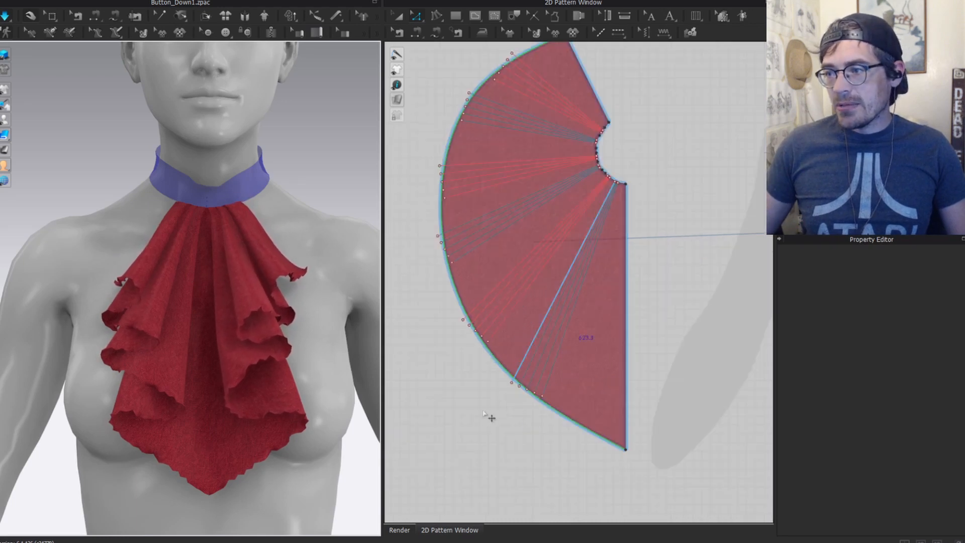
click(511, 383)
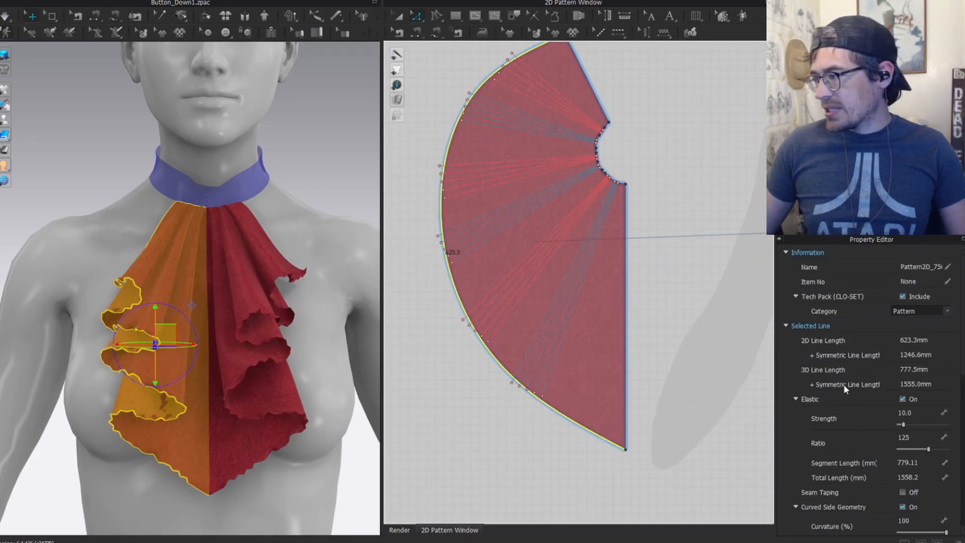
scroll(886, 448, down, 2)
scroll(871, 440, down, 2)
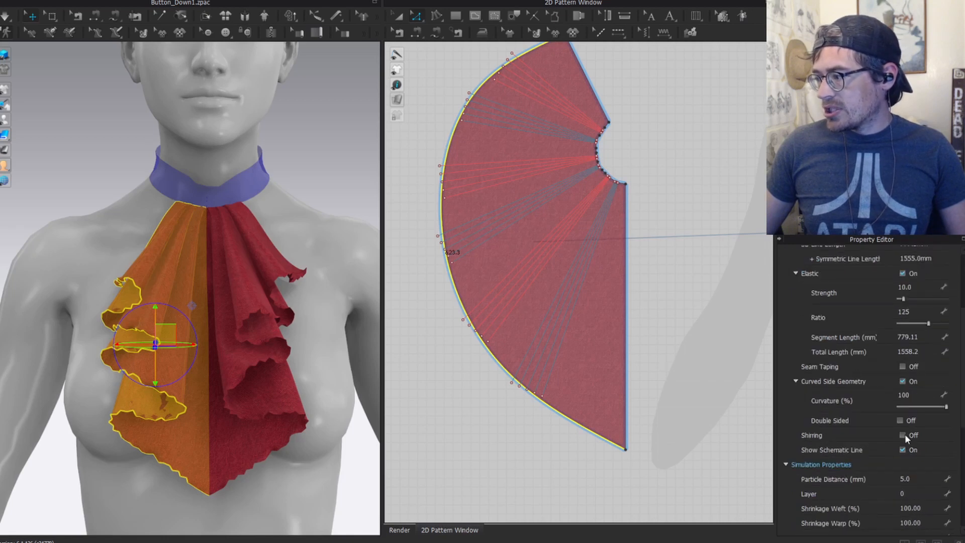
click(902, 435)
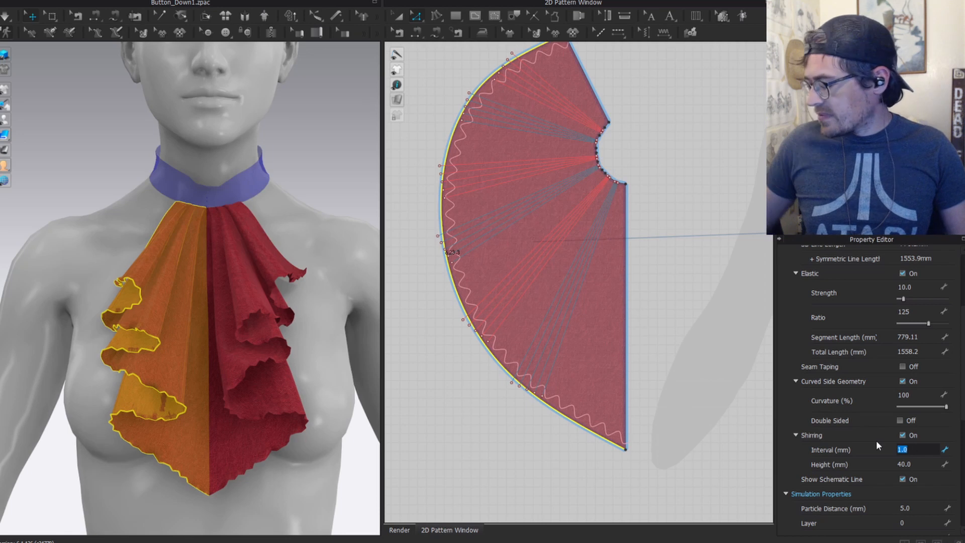
text(2)
key(Return)
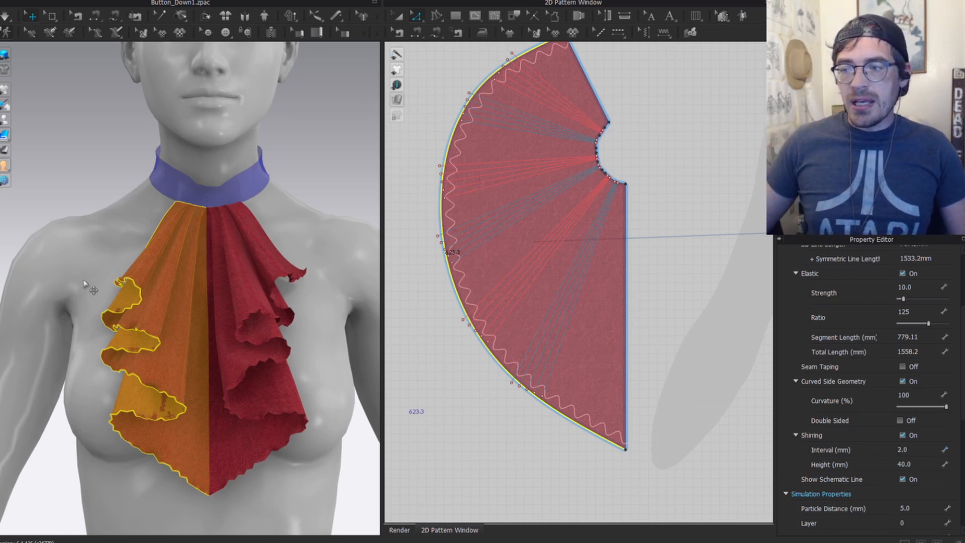
click(308, 160)
key(space)
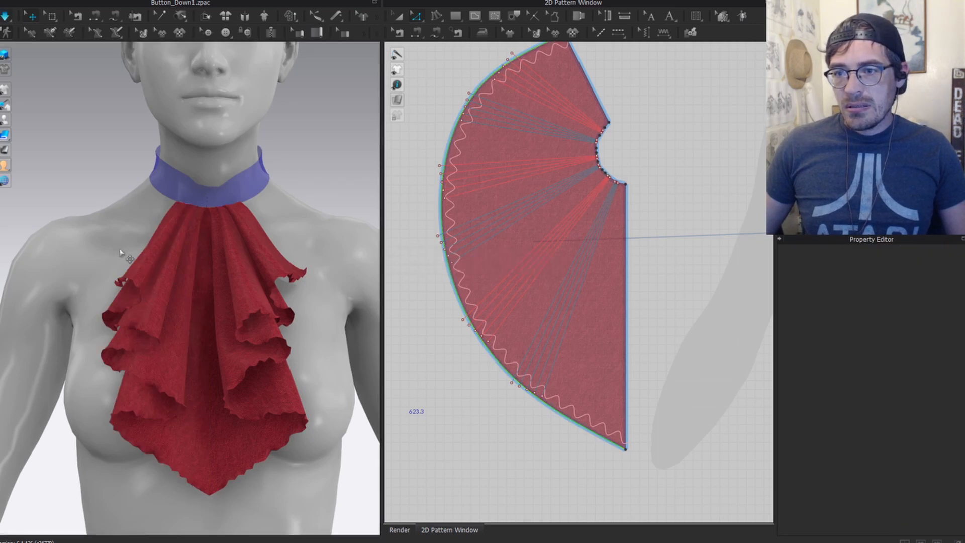
Step: Tug the left and right ruffle tips outward into shape
click(131, 283)
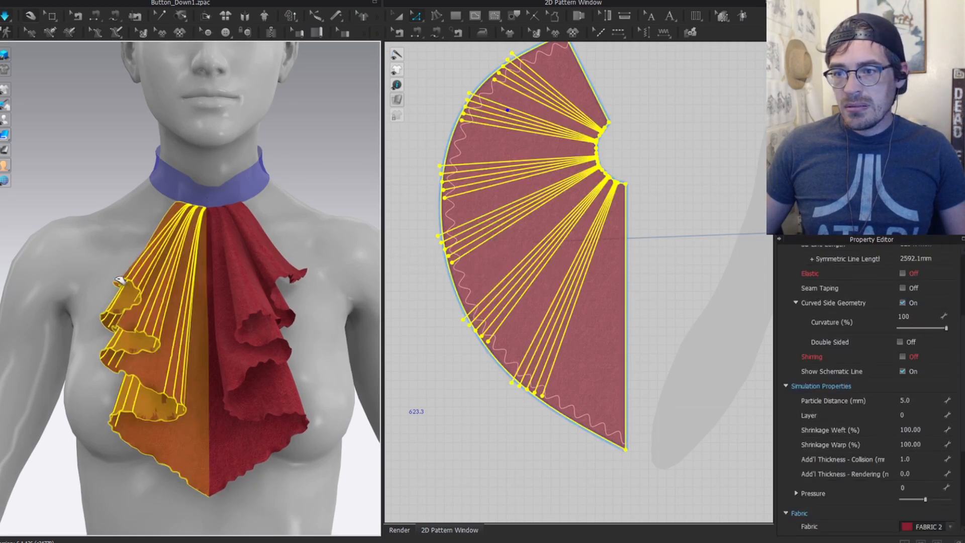
click(263, 274)
drag(301, 266, 306, 265)
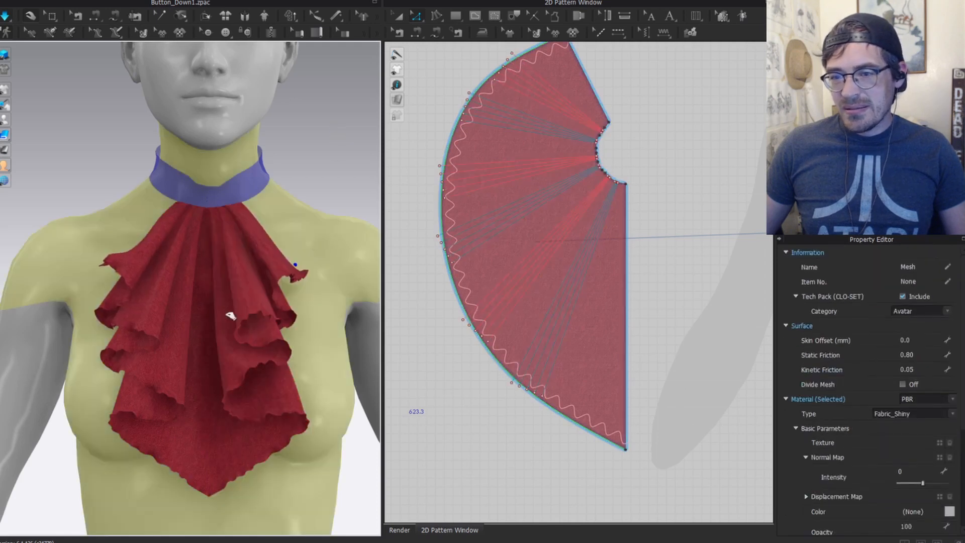
scroll(186, 291, up, 3)
drag(128, 268, 87, 245)
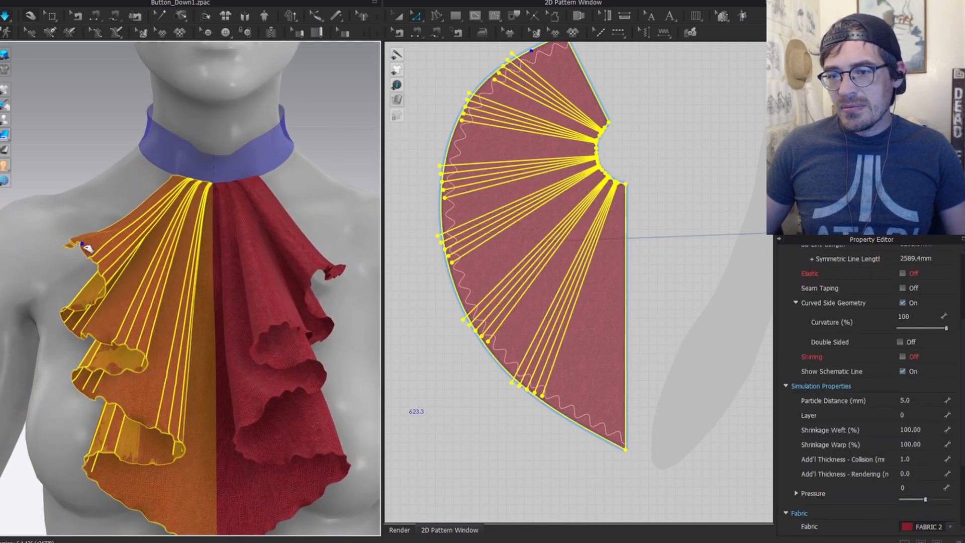
Step: Apply Silk_Taffeta, then Silk_Chiffon at 0.16 mm, to all jabot pieces
click(333, 188)
click(356, 147)
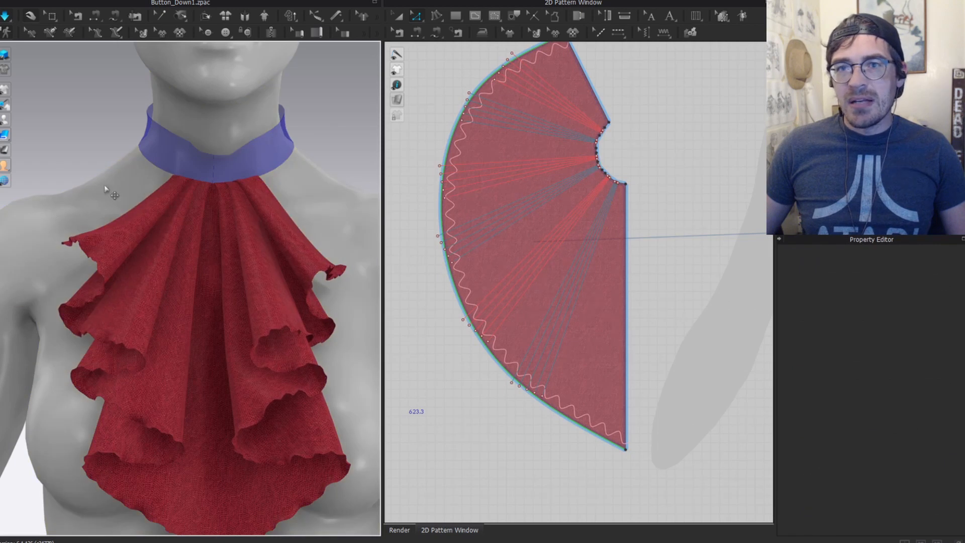
scroll(186, 311, down, 3)
right_drag(180, 299, 249, 294)
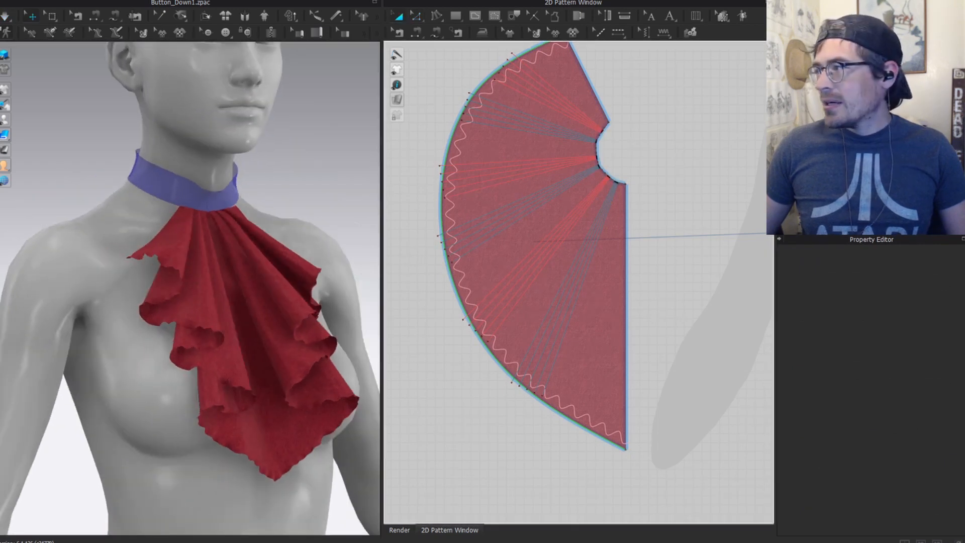
key(ctrl+a)
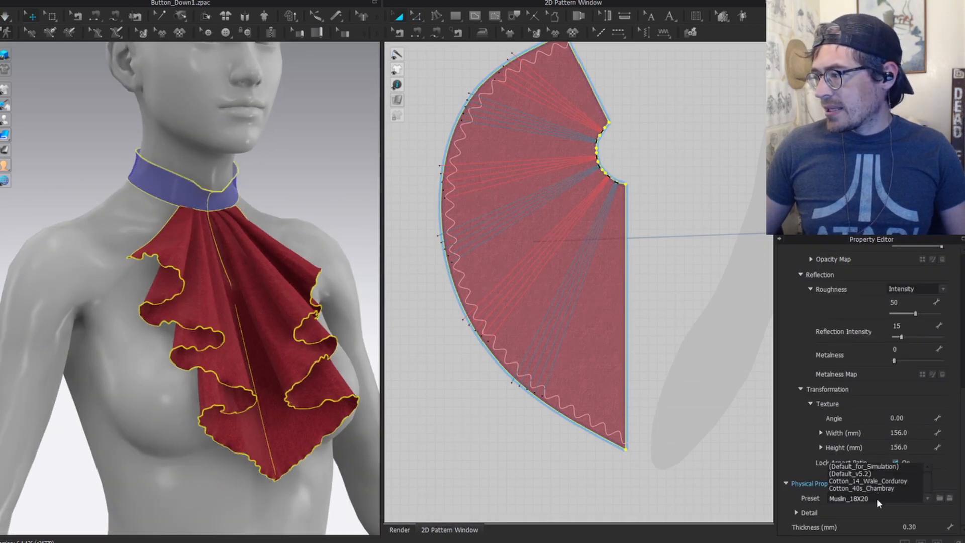
click(877, 499)
scroll(876, 477, down, 2)
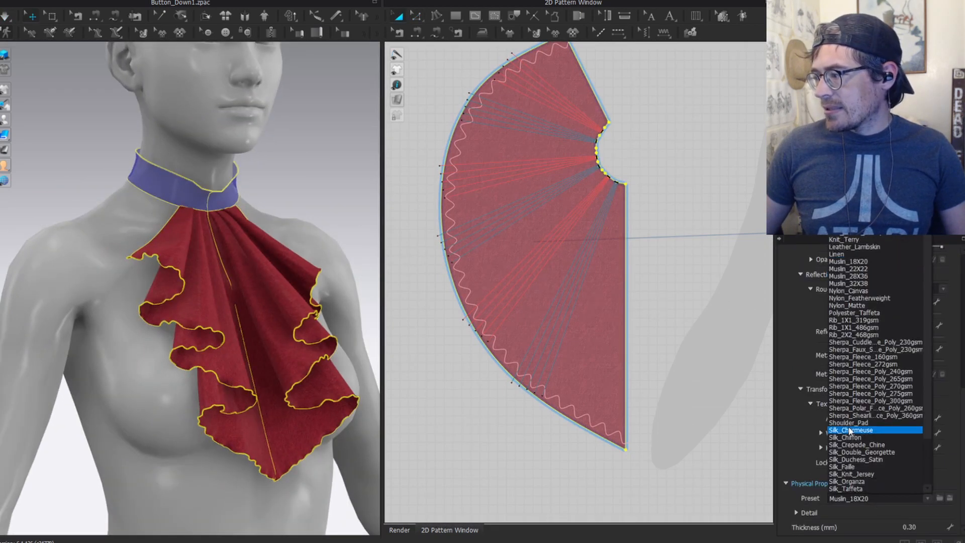
click(861, 489)
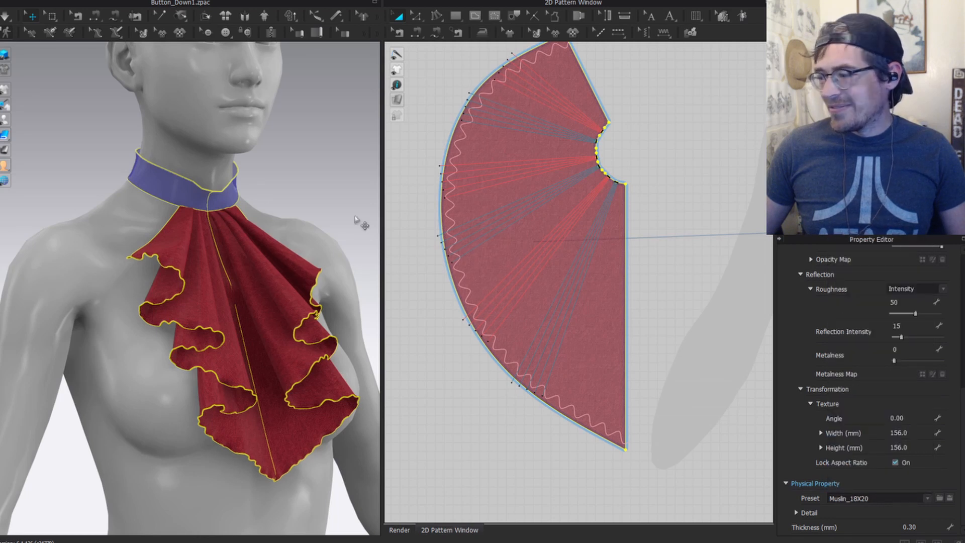
click(299, 174)
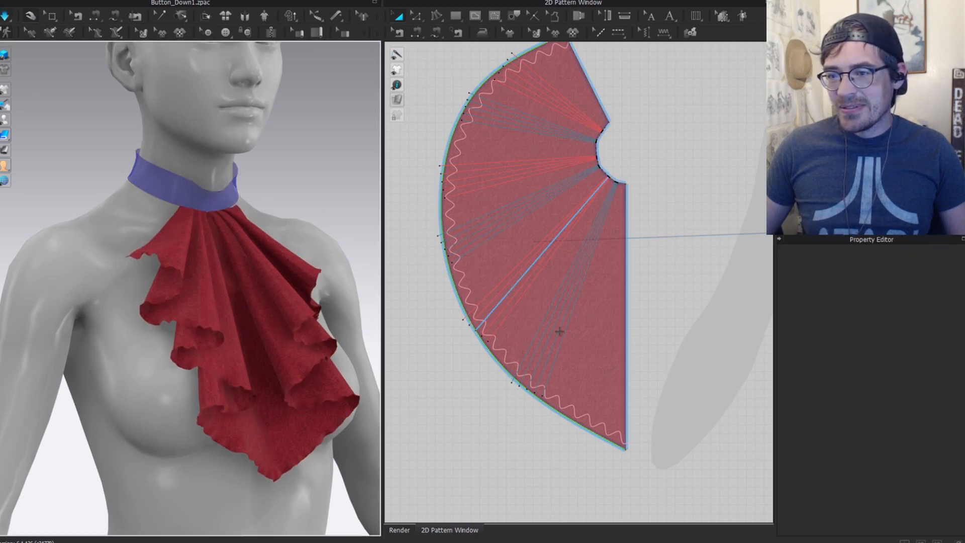
key(ctrl+a)
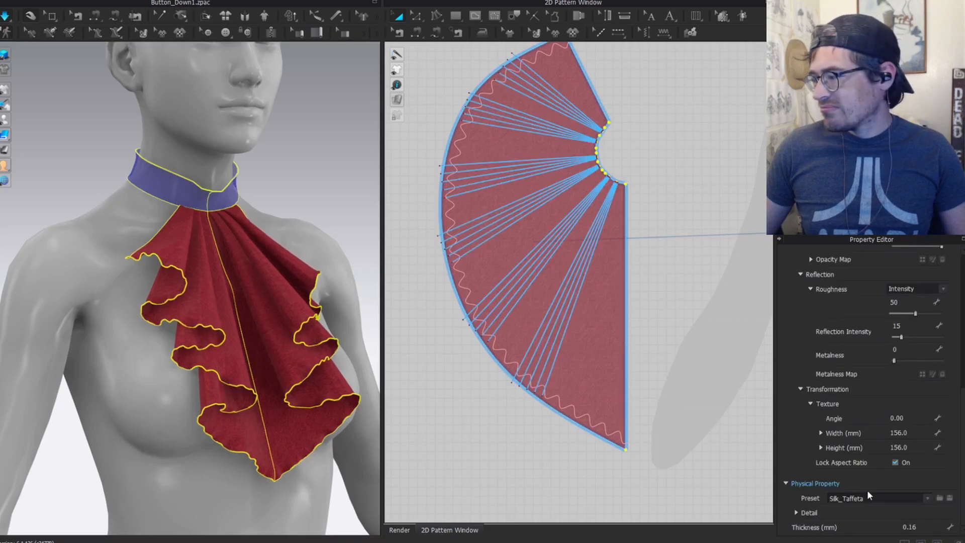
click(867, 498)
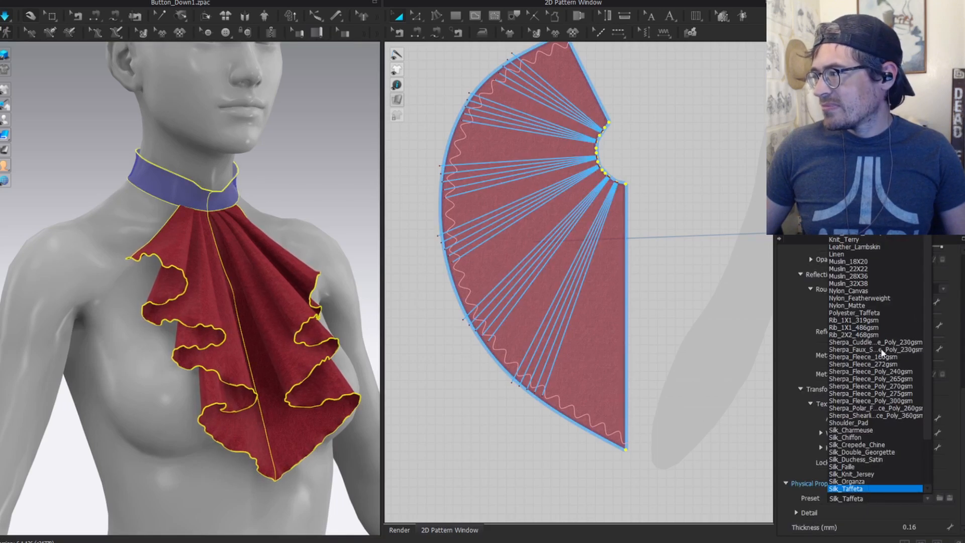
click(865, 438)
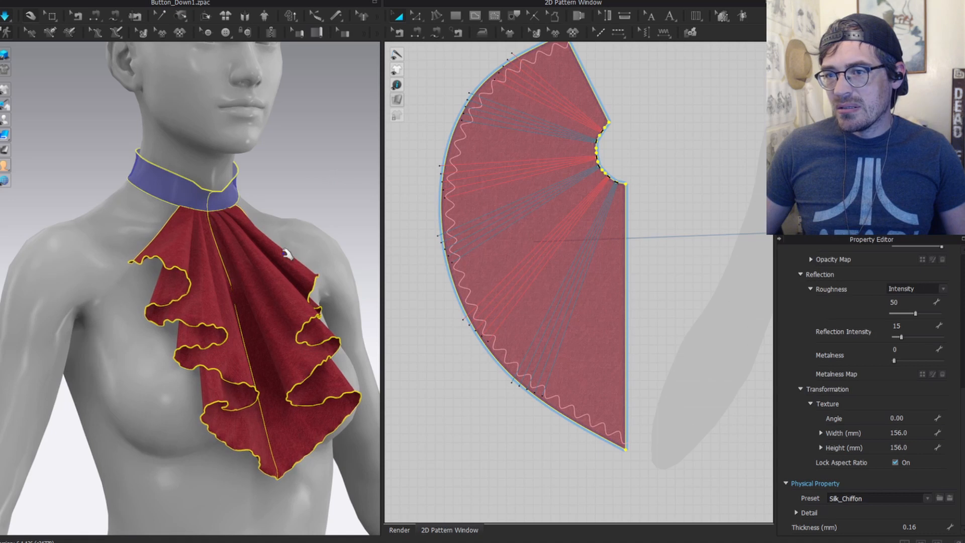
Step: Switch to front view and tug the jabot panels to settle their drape
key(2)
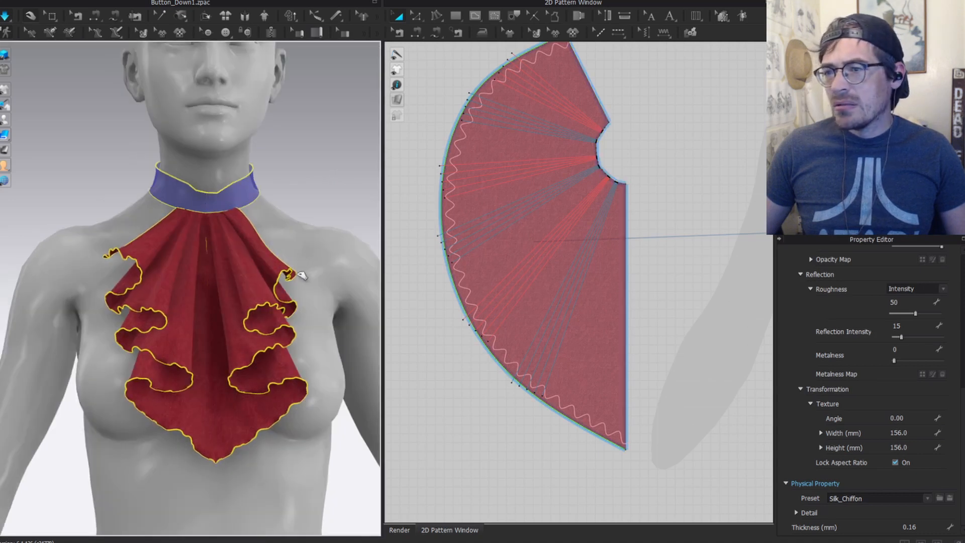
click(305, 262)
click(301, 264)
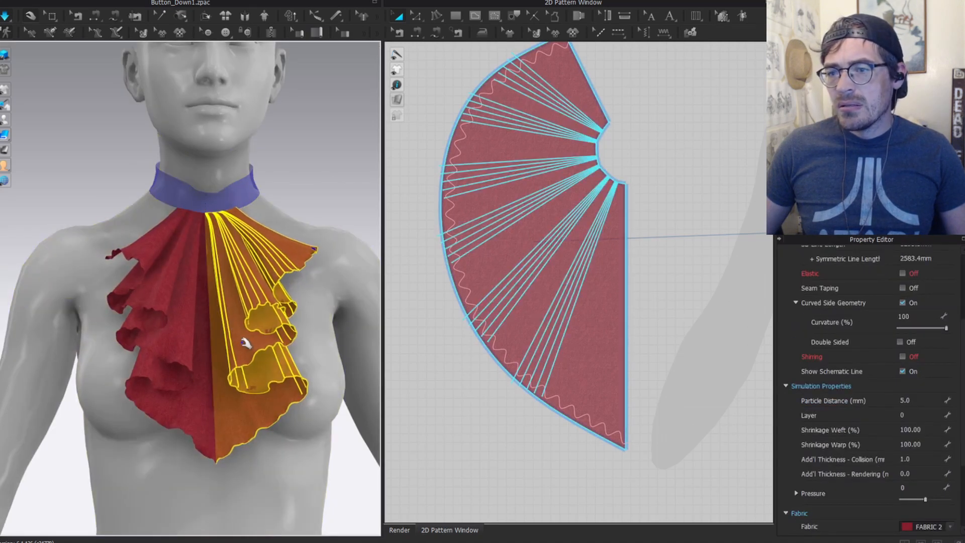
drag(135, 253, 122, 251)
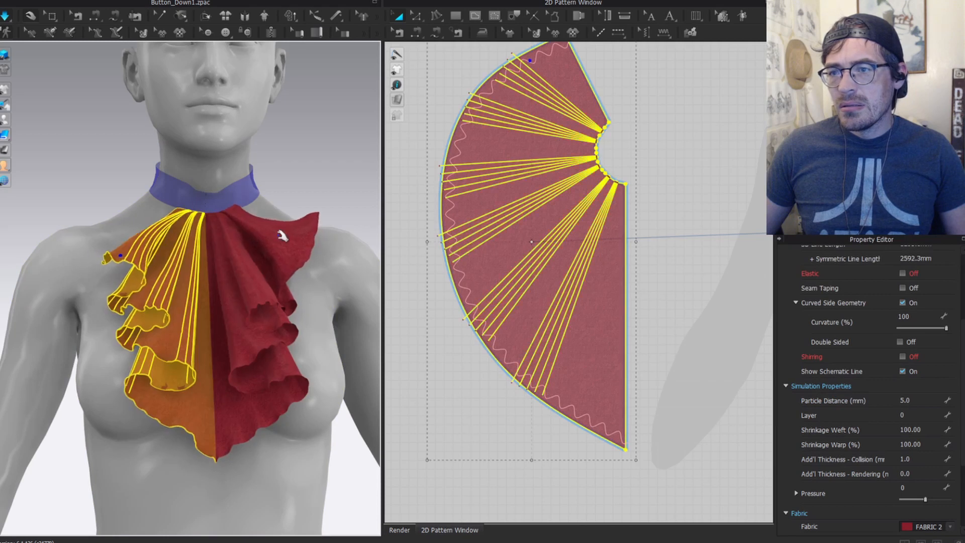
Step: Tug the right jabot panel and orbit around the avatar to check the ruffles
drag(295, 234, 300, 238)
click(312, 258)
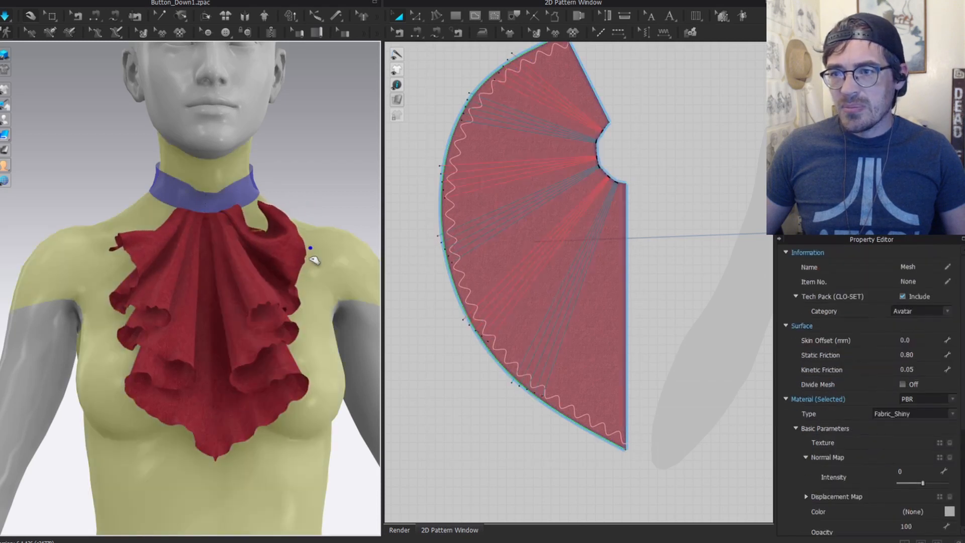
click(259, 213)
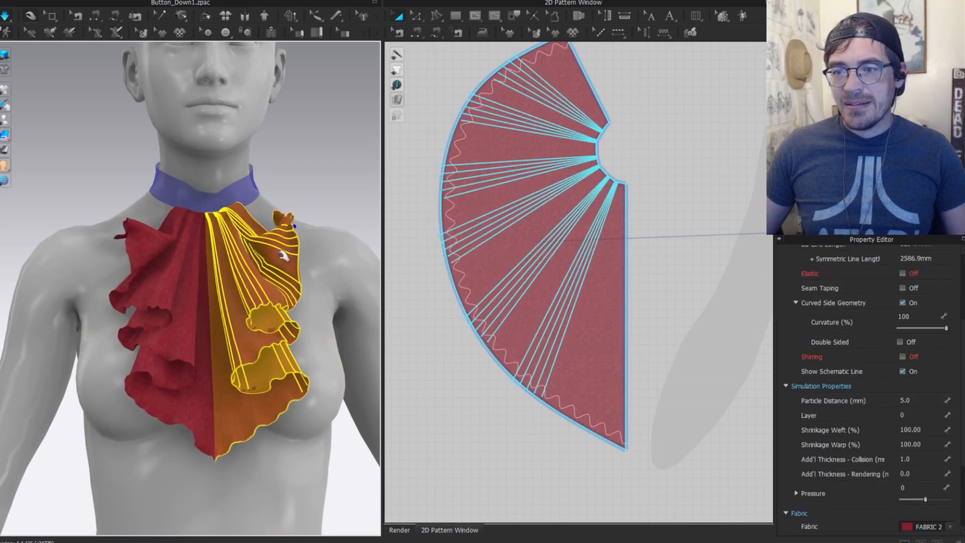
click(271, 155)
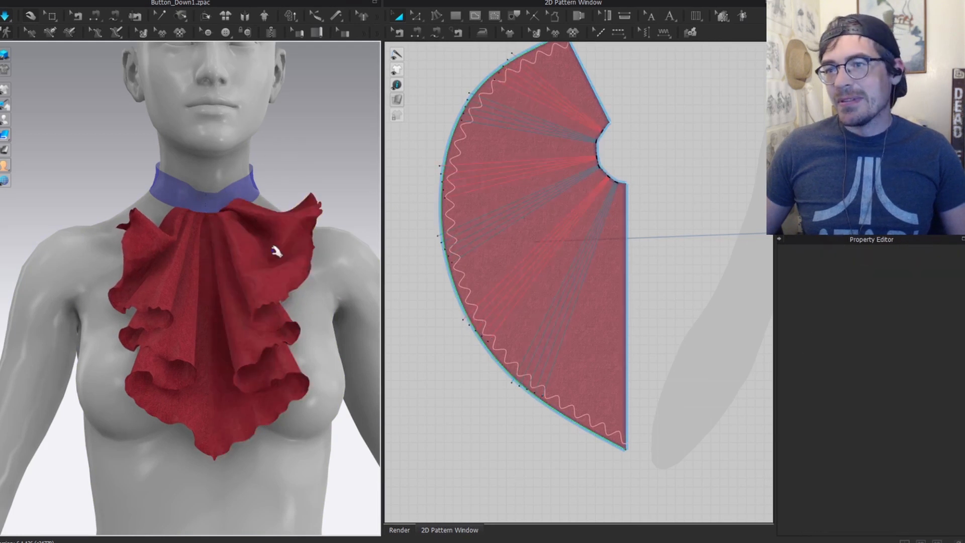
scroll(166, 261, down, 2)
click(153, 253)
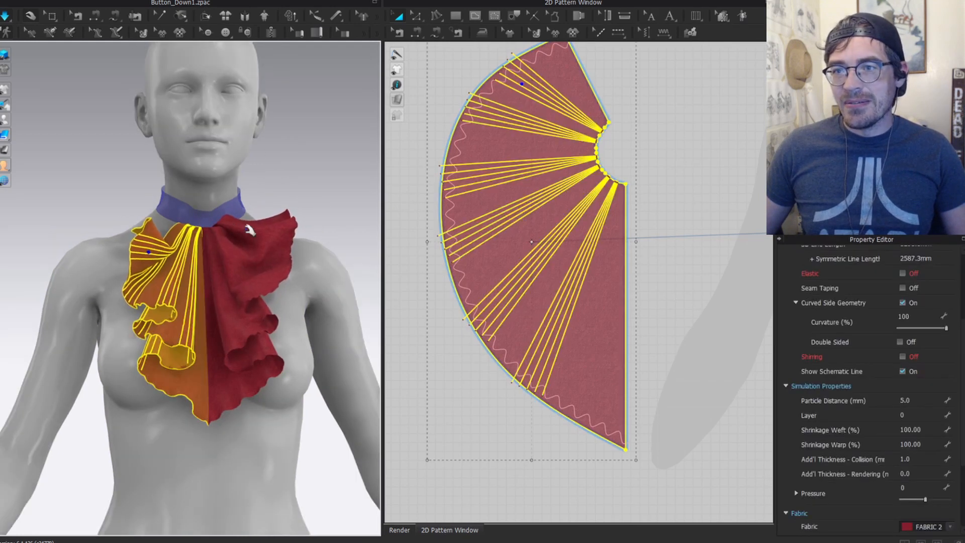
click(273, 221)
click(313, 161)
scroll(328, 290, down, 2)
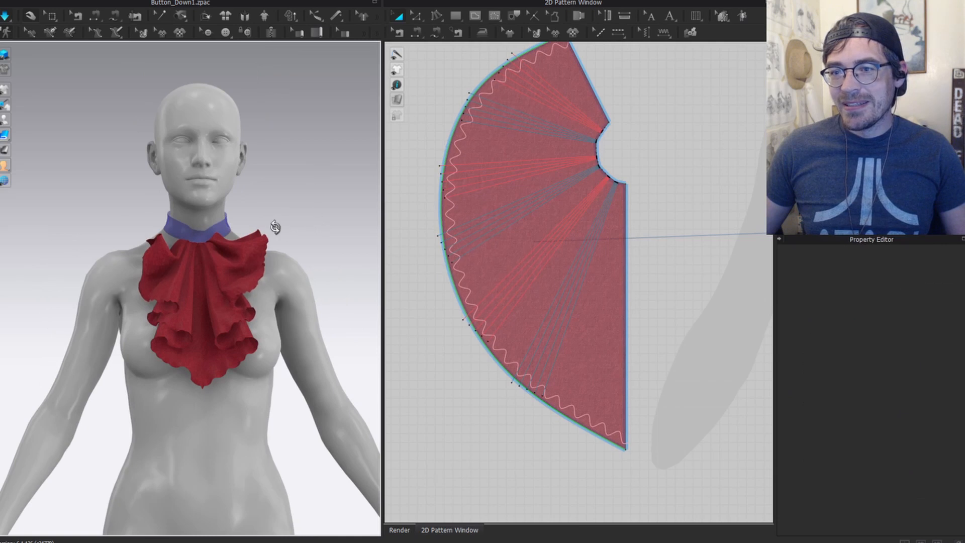
right_drag(275, 227, 198, 319)
click(217, 360)
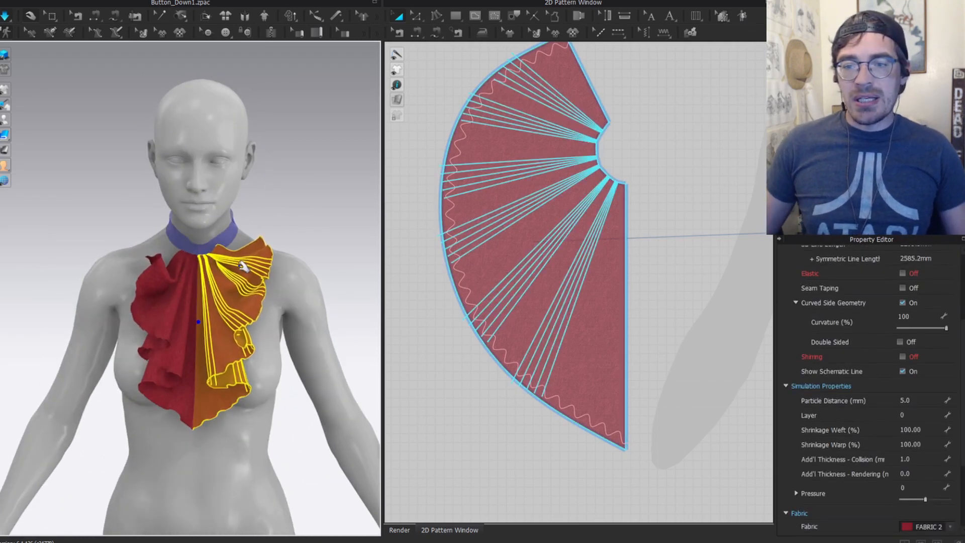
Step: In Edit Pattern, show internal lines in light grey and pick the bottom corner point
key(z)
click(667, 383)
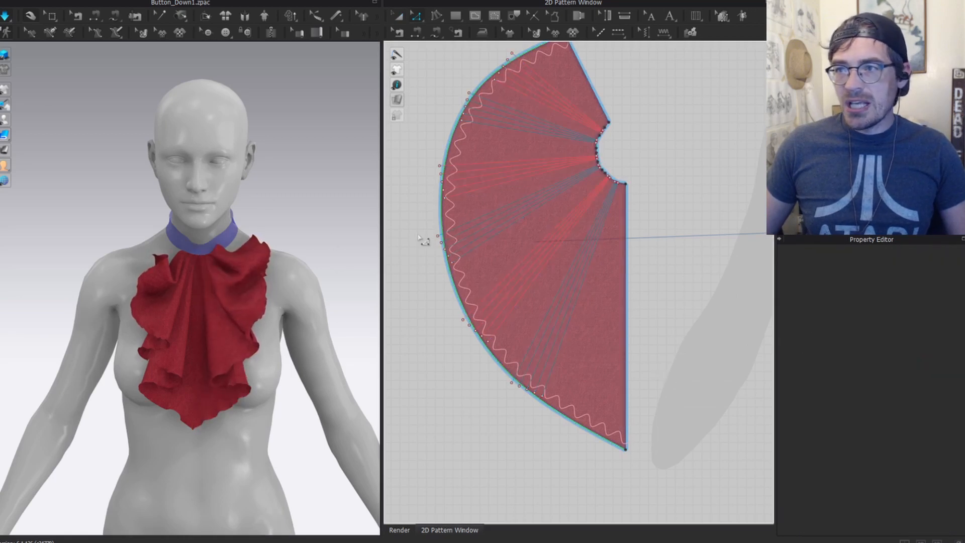
click(426, 116)
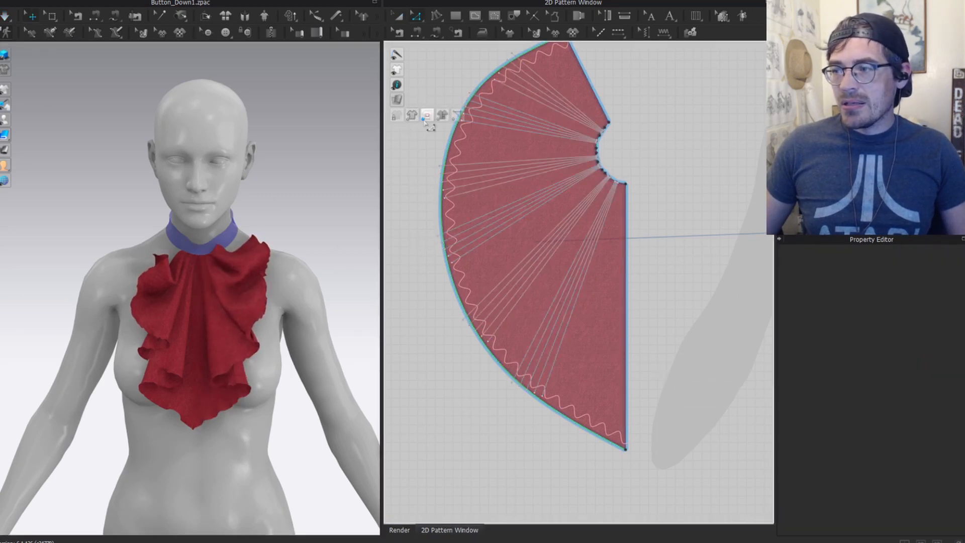
click(625, 449)
Step: Raise the jabot pattern's bottom corner point and bend its lower outer edge inward
drag(626, 449, 626, 415)
right_click(625, 415)
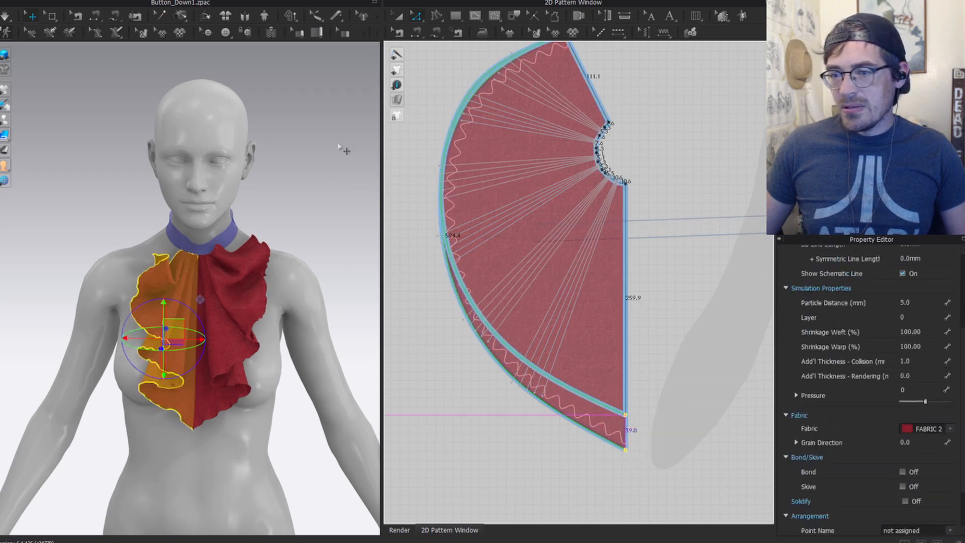
click(502, 321)
key(v)
drag(506, 316, 499, 294)
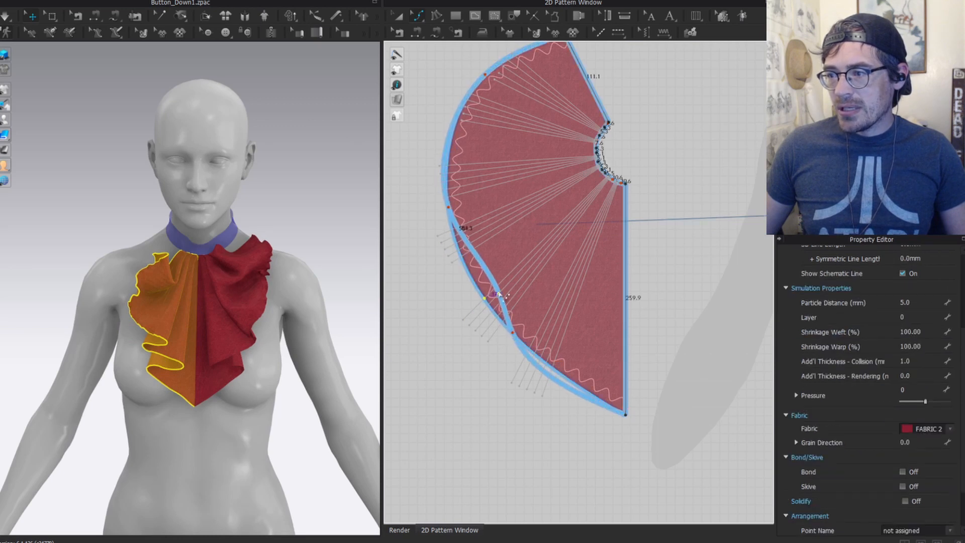
drag(512, 333, 531, 347)
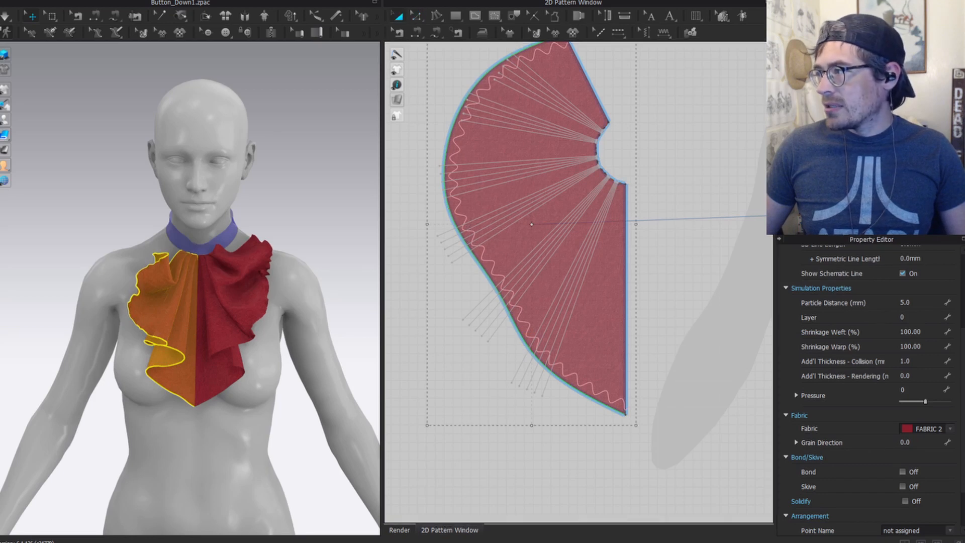
Step: Apply the Cotton_Oxford fabric preset to the jabot and re-simulate the ruffle
click(864, 115)
click(881, 497)
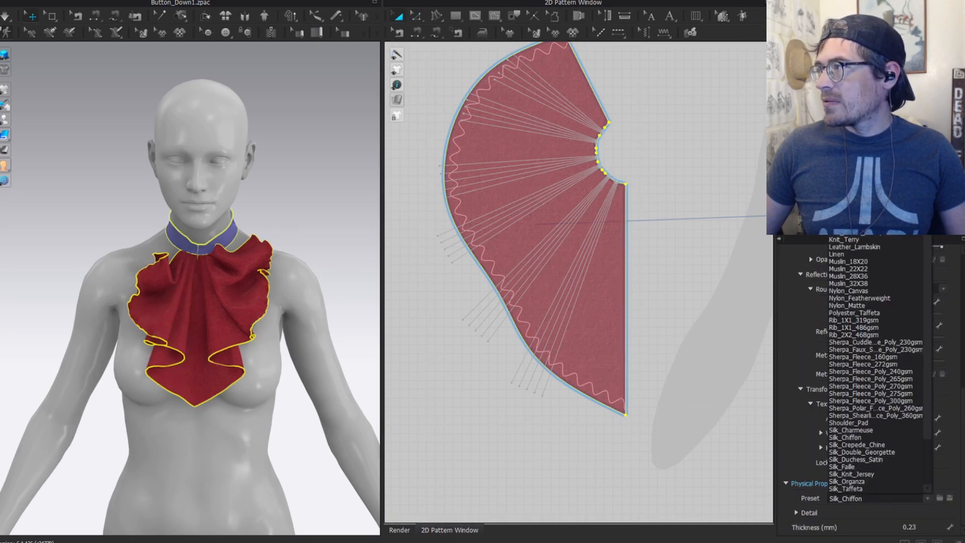
scroll(876, 364, up, 1)
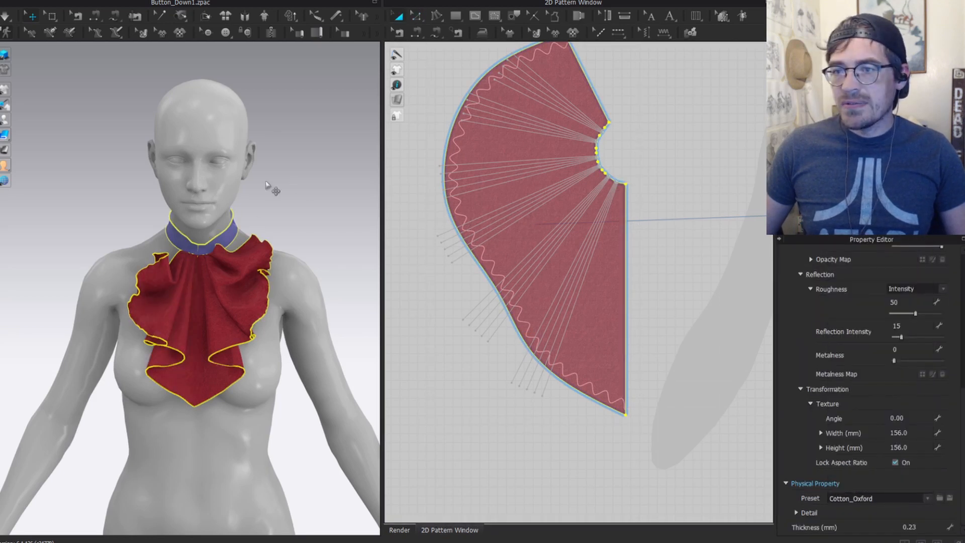
click(266, 182)
key(space)
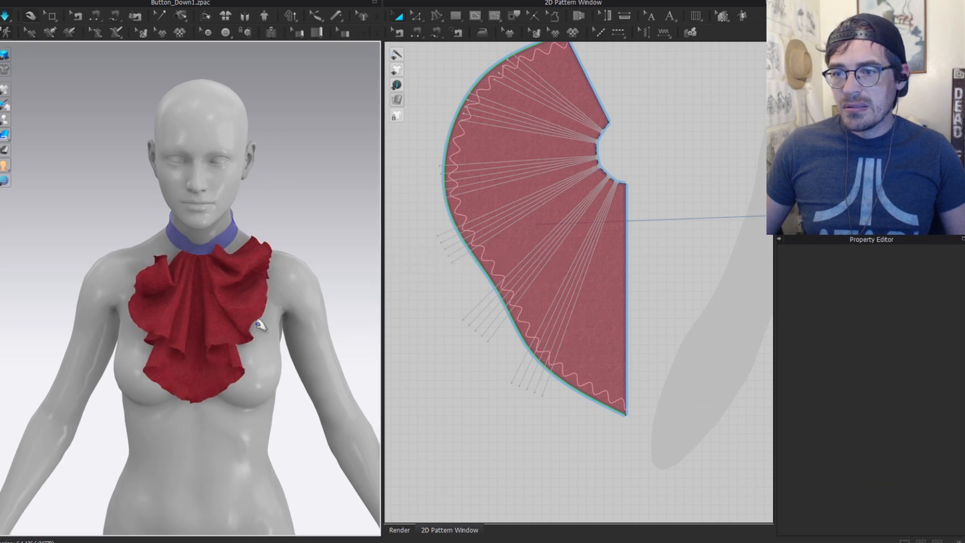
click(252, 302)
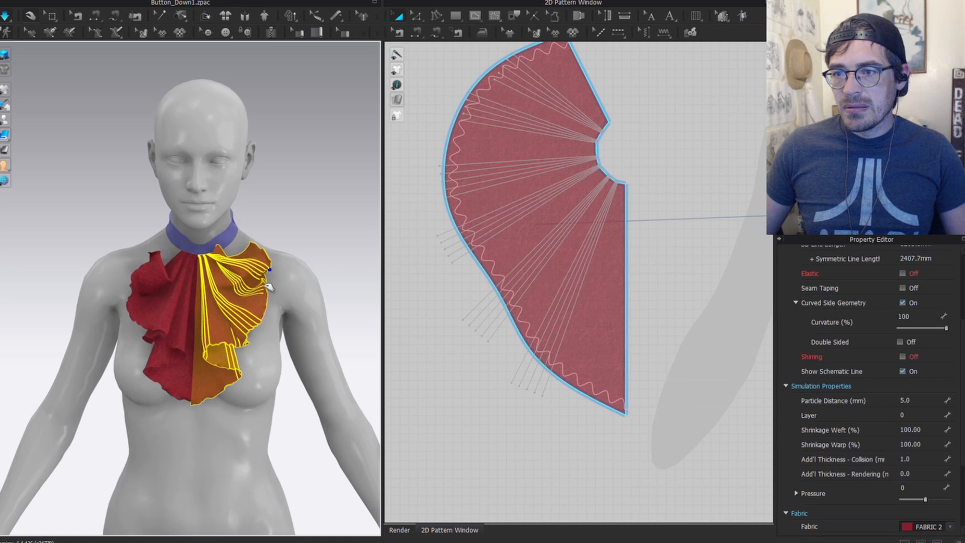
Step: Pull the left and right ruffles outward during simulation, then stop simulating
drag(154, 266, 135, 261)
drag(262, 272, 269, 271)
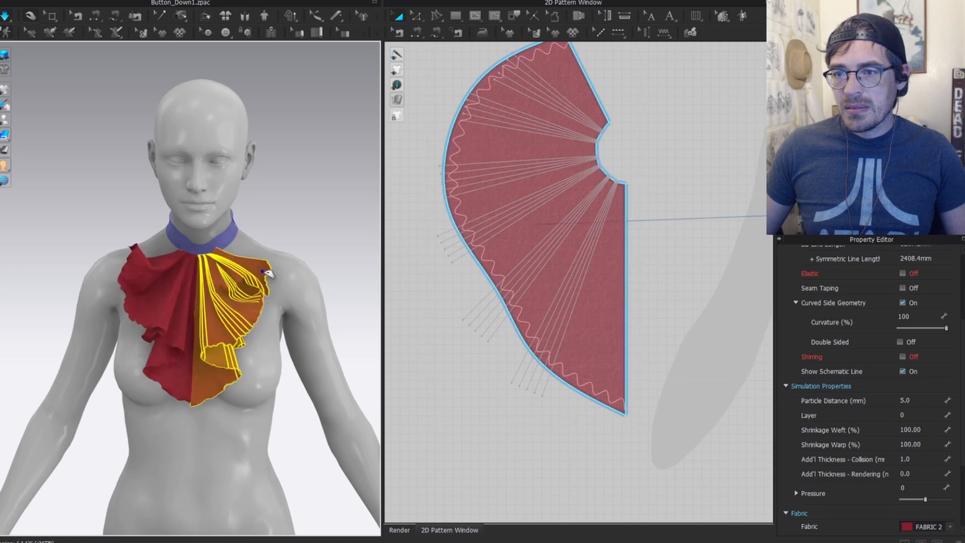
click(133, 276)
click(315, 214)
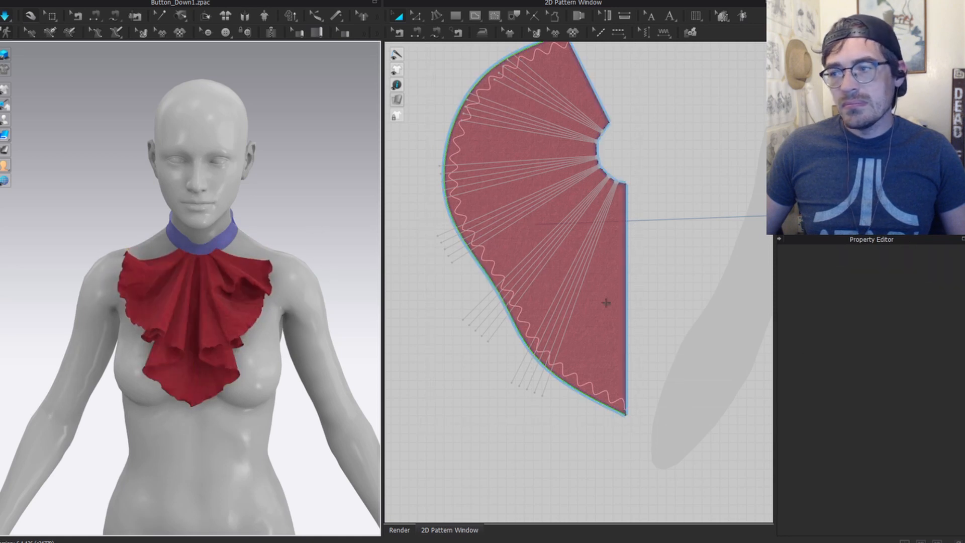
click(268, 293)
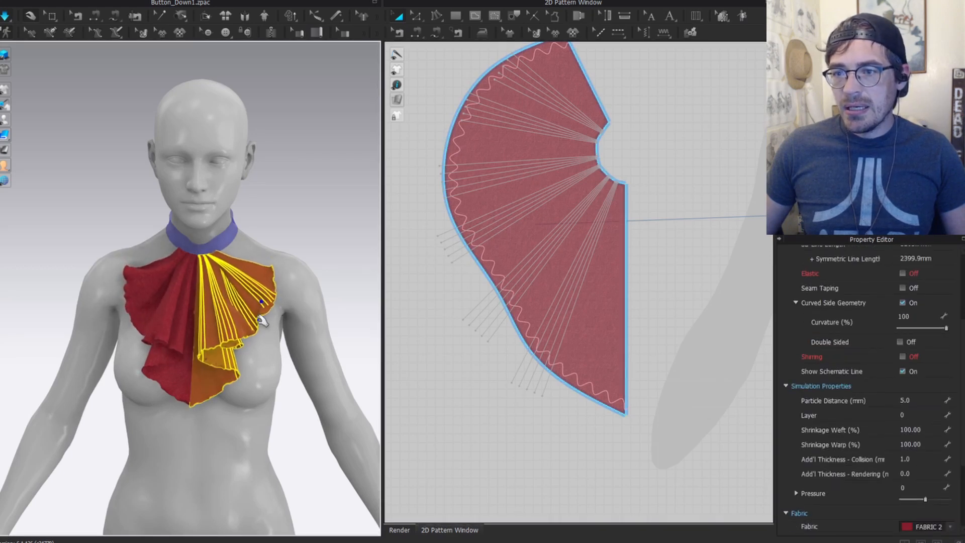
click(300, 216)
scroll(283, 250, down, 2)
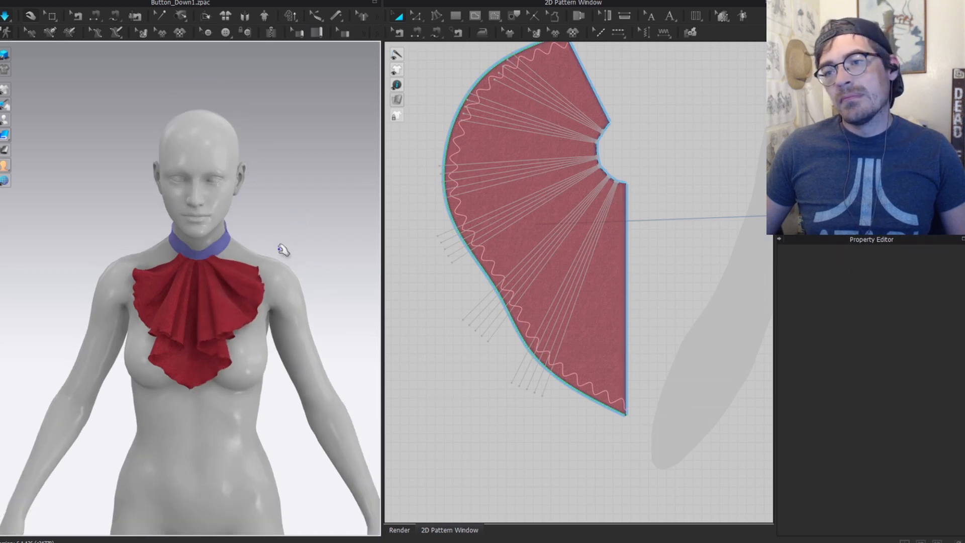
key(space)
Step: Orbit around the avatar to check the ruffles' sides, then return to front view
scroll(596, 259, down, 5)
key(z)
scroll(606, 321, up, 5)
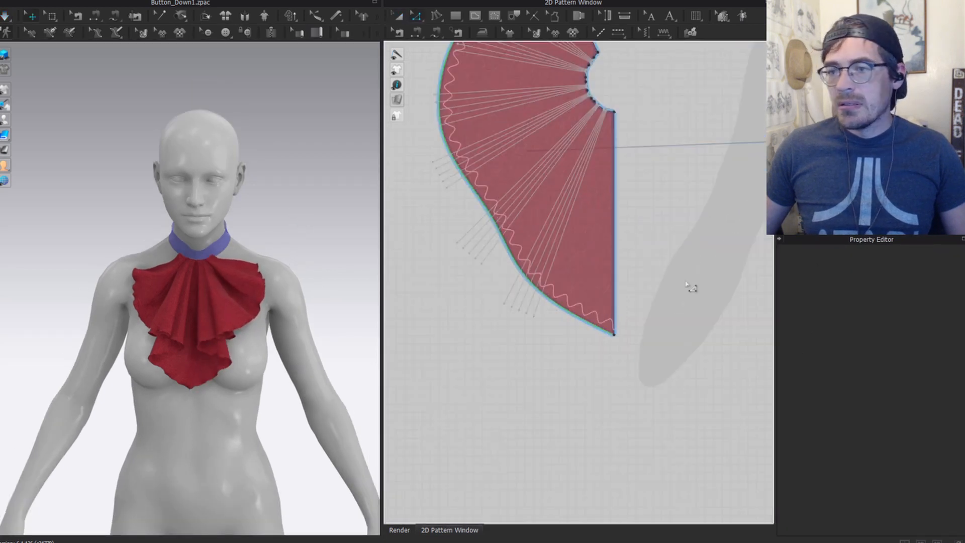
scroll(183, 287, down, 3)
right_drag(246, 301, 310, 295)
key(2)
scroll(246, 253, up, 1)
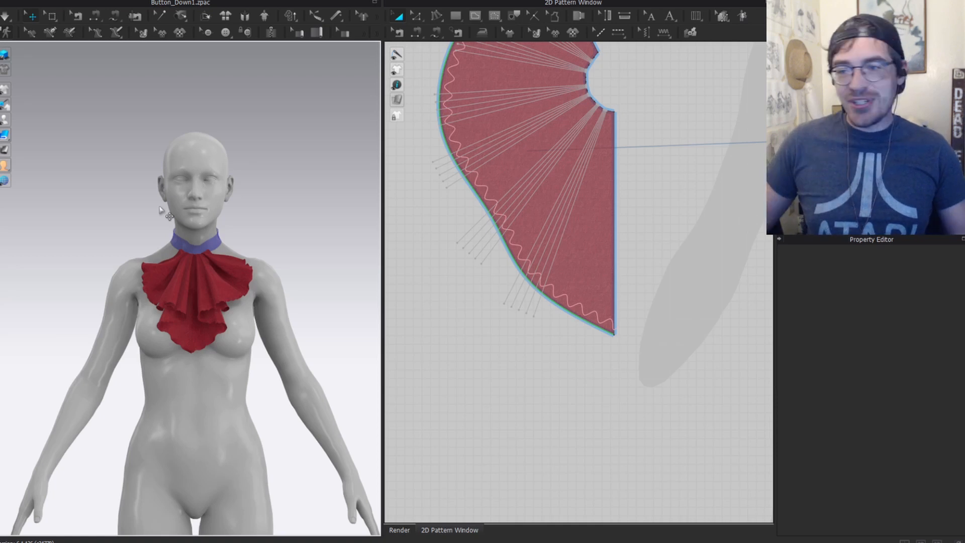
scroll(573, 223, down, 3)
Step: Reposition the left and right ruffle pieces so they line up symmetrically in the 2D layout
middle_drag(556, 242, 549, 243)
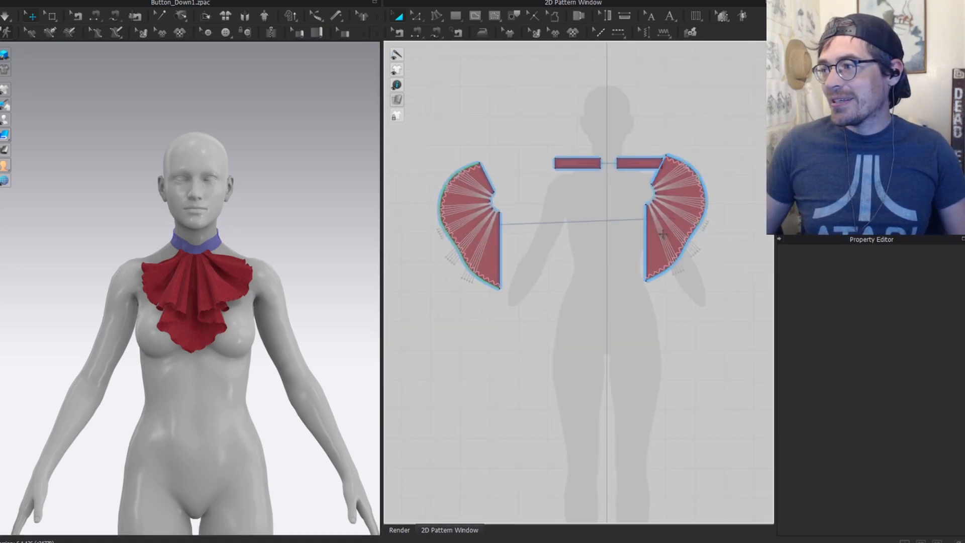
drag(660, 232, 680, 263)
drag(497, 257, 568, 281)
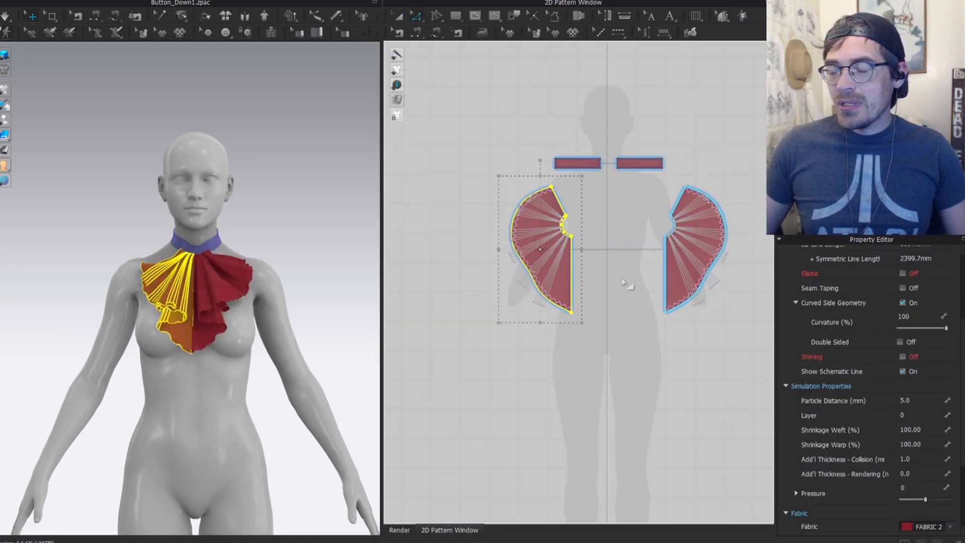
click(629, 286)
click(674, 263)
shift+click(553, 258)
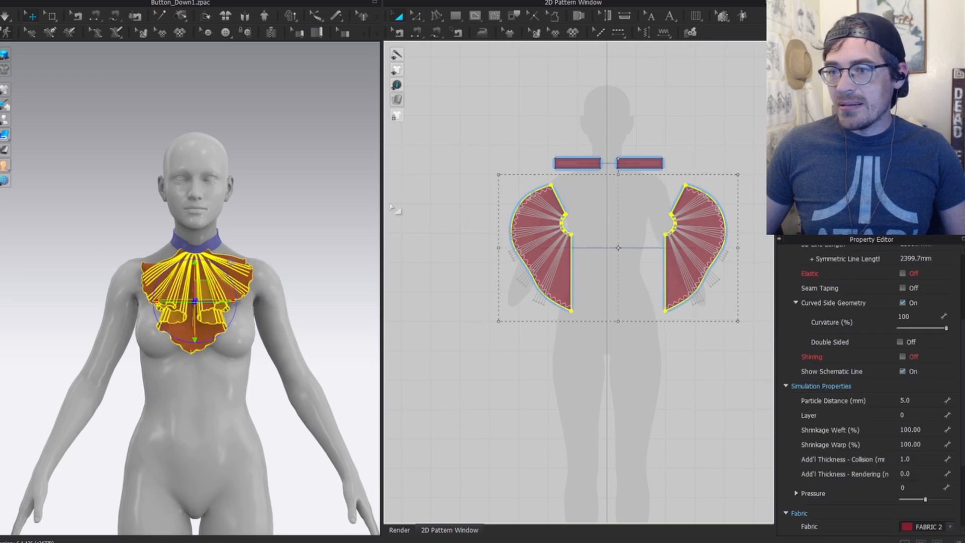
Step: Check the jabot pieces on the avatar, then marquee-select all the shirt pattern pieces
click(213, 247)
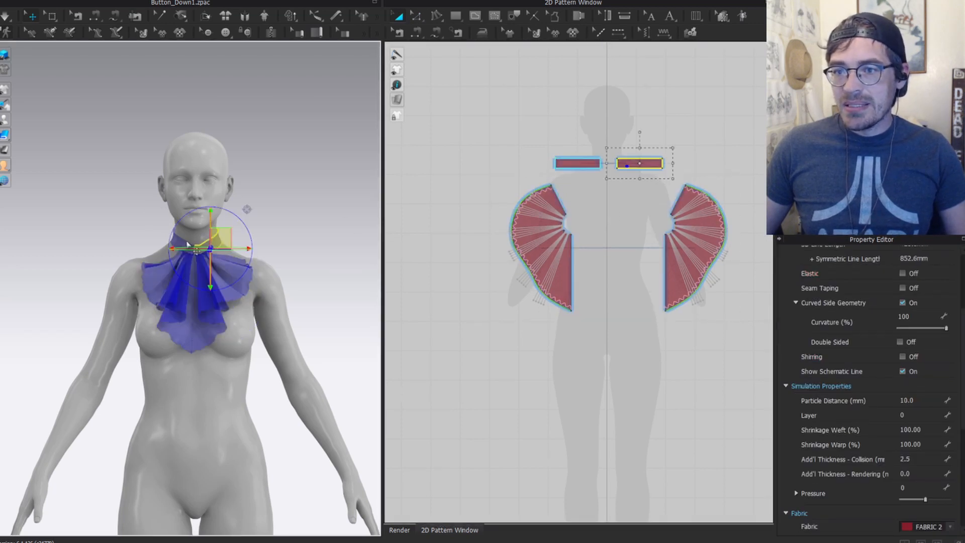
shift+click(186, 244)
shift+click(186, 303)
shift+click(237, 286)
click(309, 169)
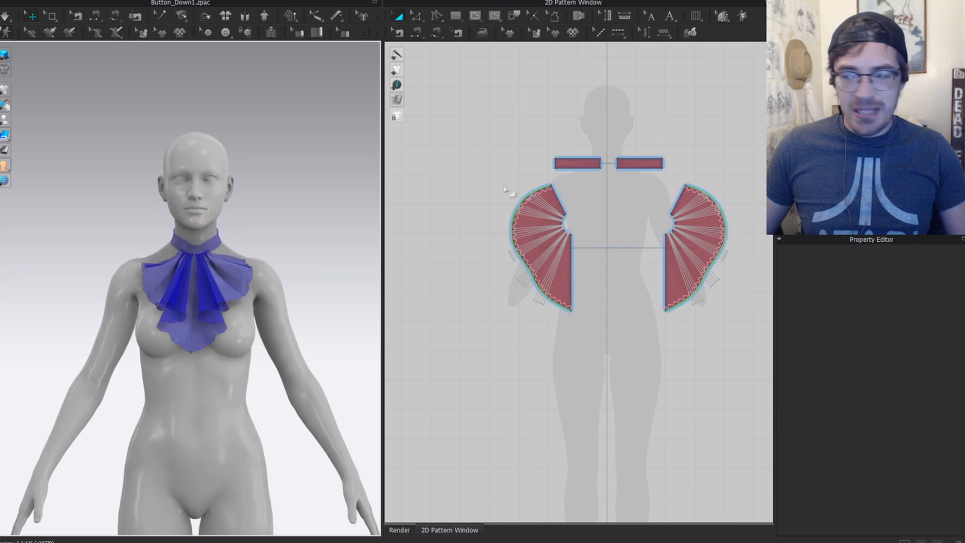
scroll(521, 289, down, 5)
middle_drag(442, 218, 589, 212)
drag(416, 351, 424, 356)
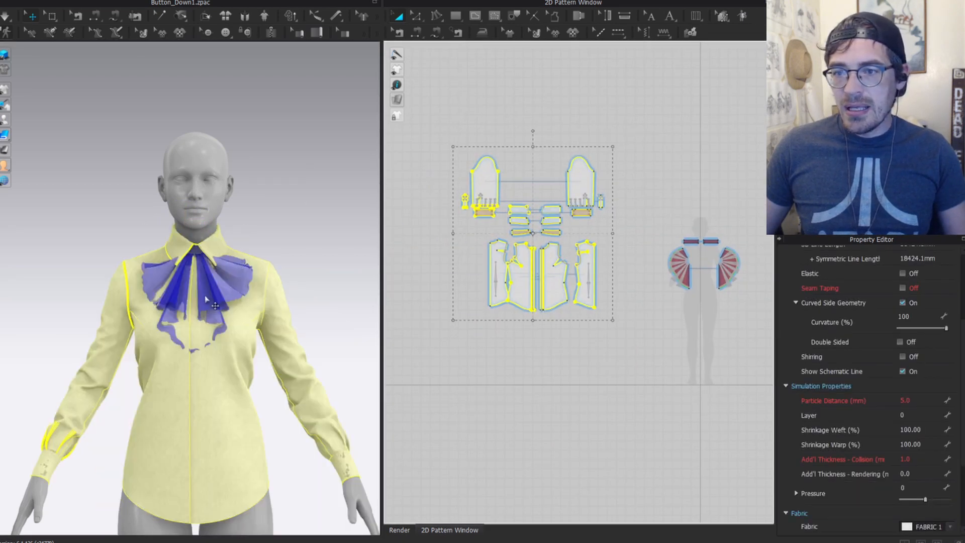
Step: Unfreeze both jabot ruffles with Ctrl+H so they show solid red again
scroll(196, 279, up, 5)
right_drag(197, 279, 194, 339)
click(191, 314)
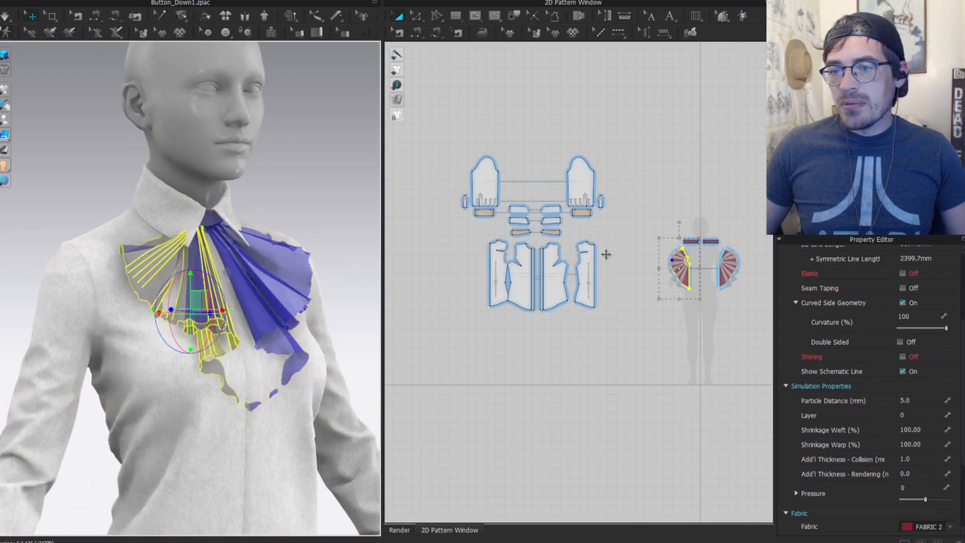
scroll(616, 253, up, 4)
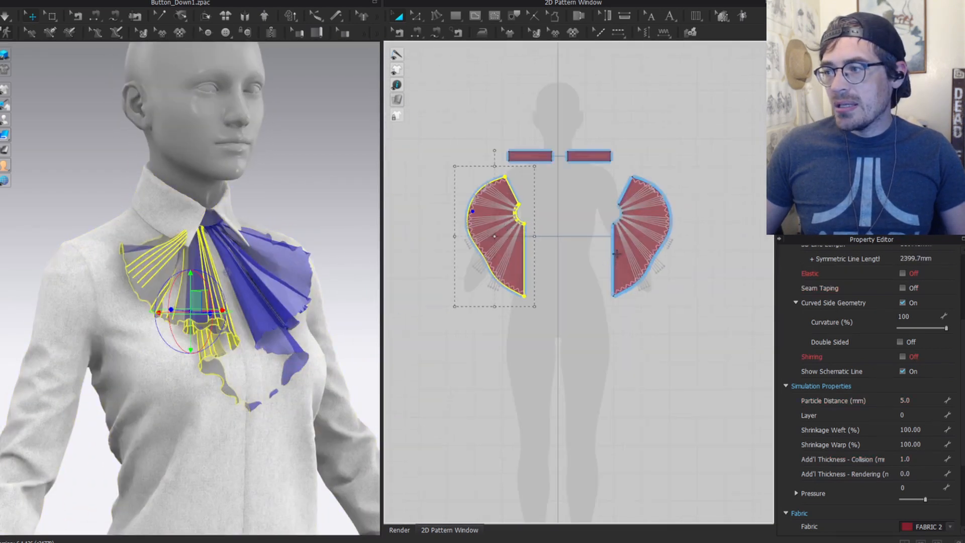
shift+click(619, 275)
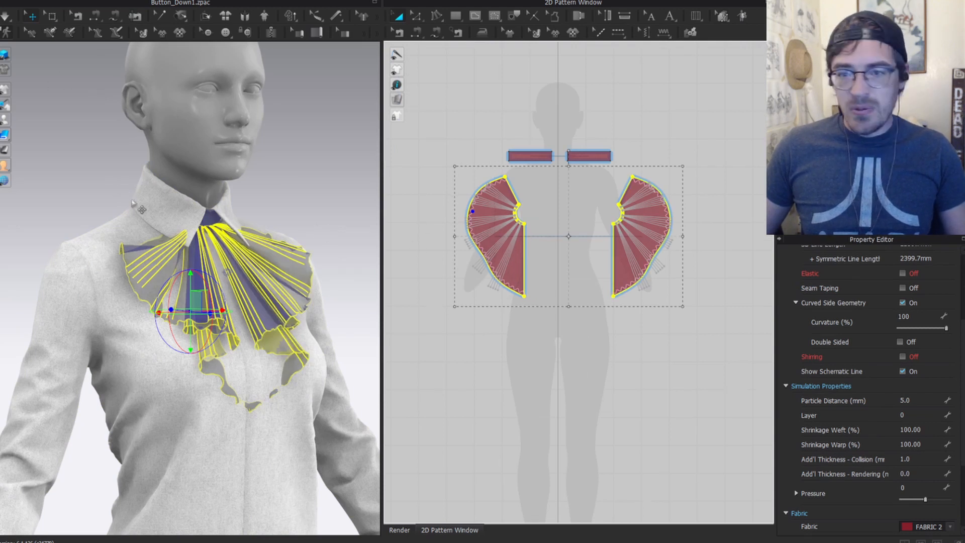
key(ctrl+h)
Step: Freeze the shirt collar and collar band pieces with Ctrl+J, making them translucent blue
right_drag(302, 207, 236, 219)
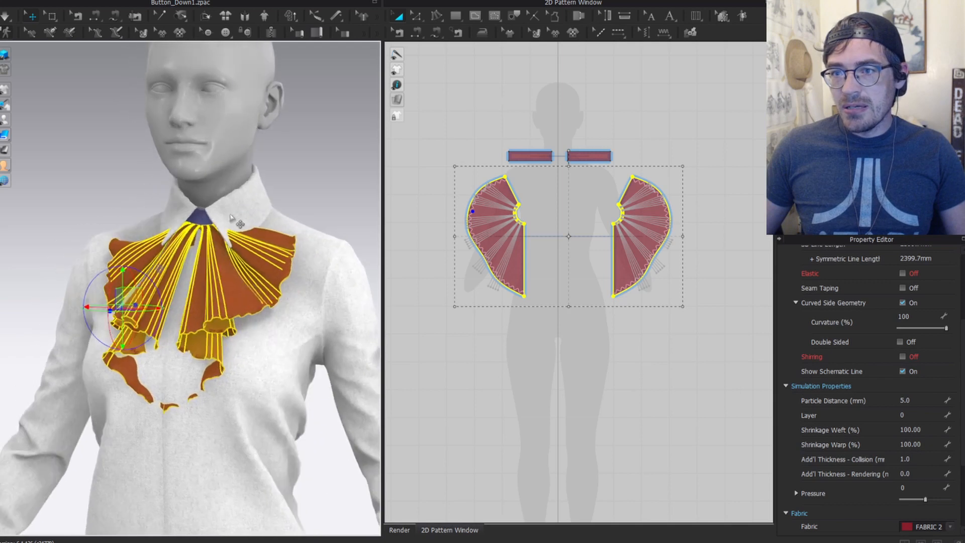
click(240, 213)
scroll(168, 207, up, 3)
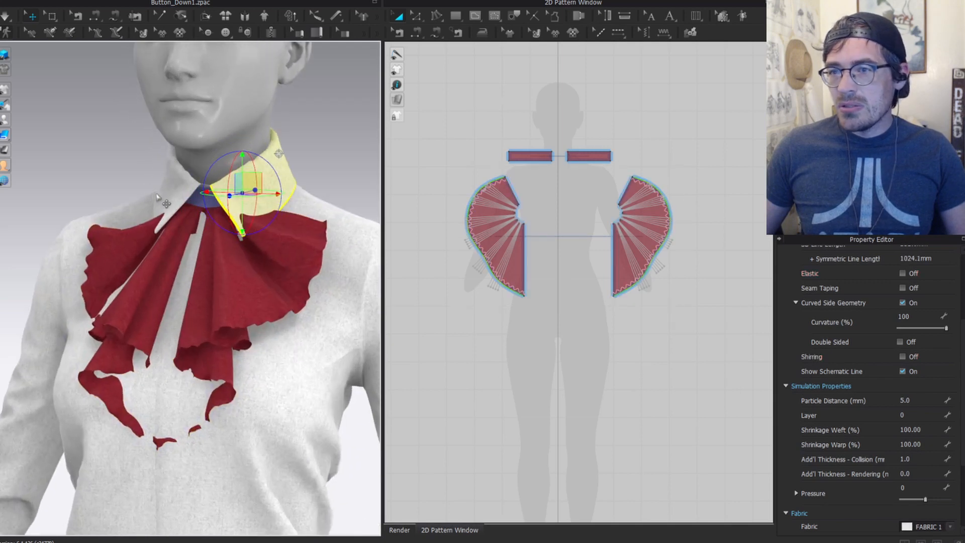
shift+click(162, 194)
scroll(593, 201, down, 5)
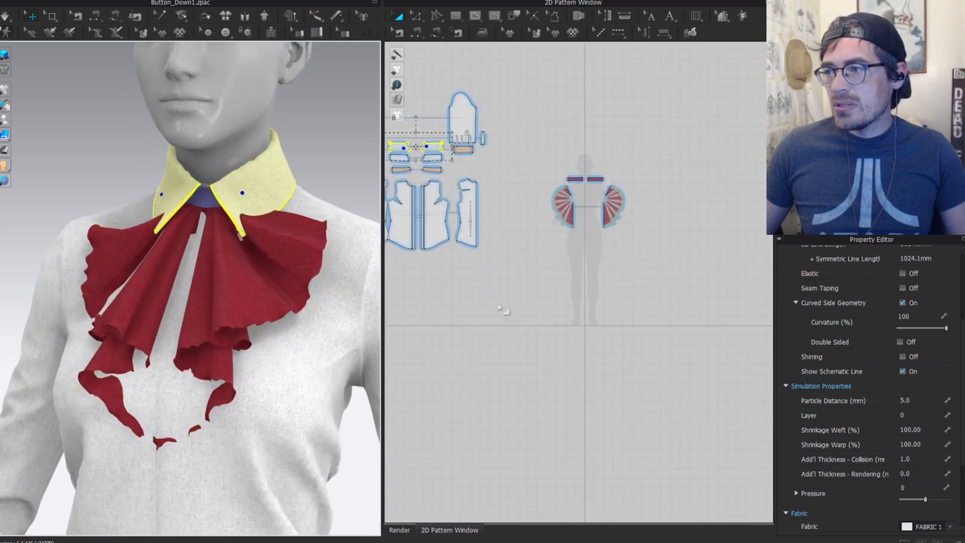
middle_drag(504, 312, 679, 409)
scroll(600, 266, up, 8)
shift+click(507, 224)
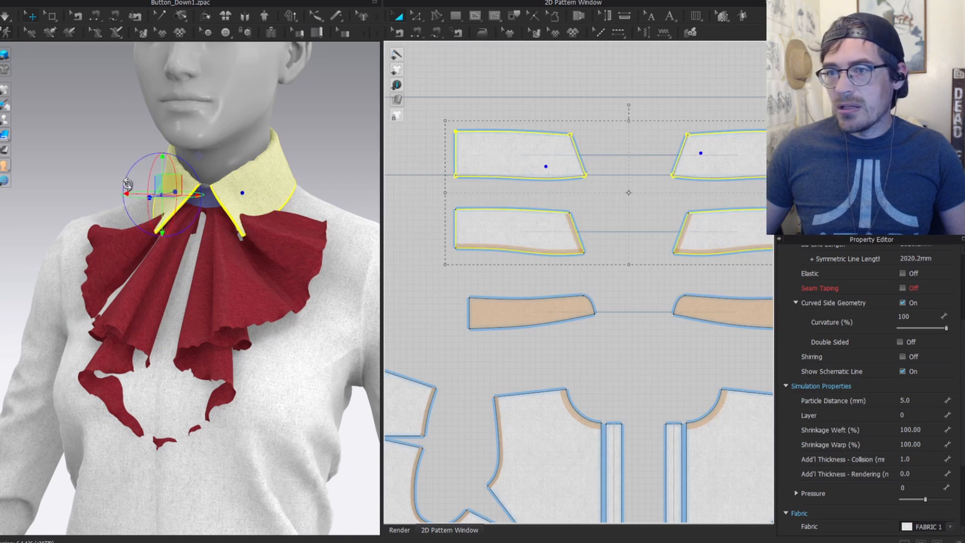
key(ctrl+j)
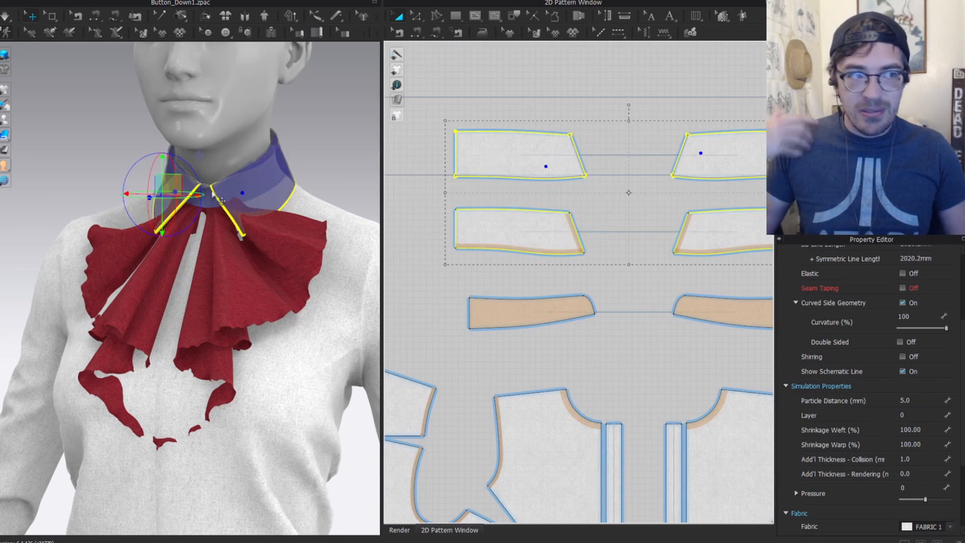
click(213, 242)
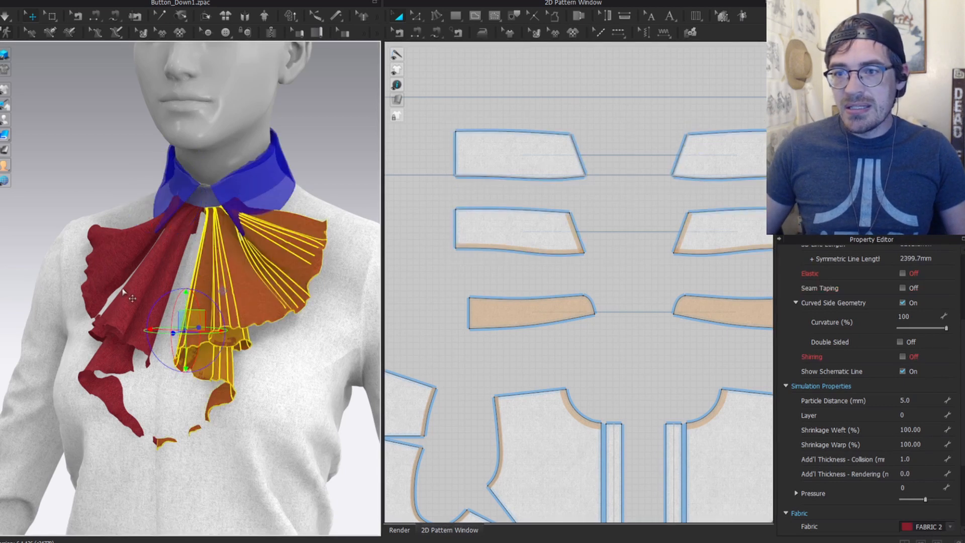
Step: Put both ruffle pieces on layer 1 and run a brief test simulation
scroll(427, 306, down, 5)
middle_drag(729, 302, 428, 241)
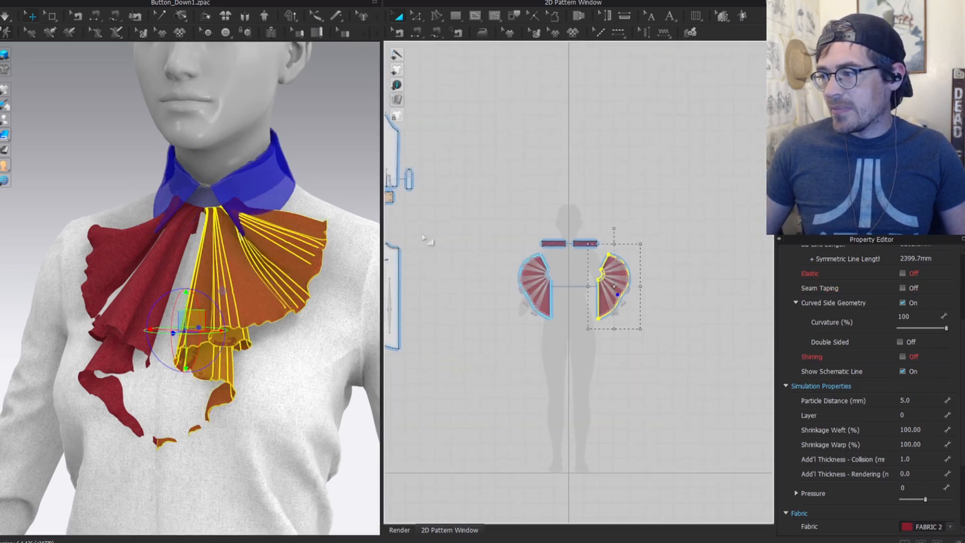
scroll(585, 326, up, 3)
middle_drag(584, 327, 558, 334)
shift+click(499, 308)
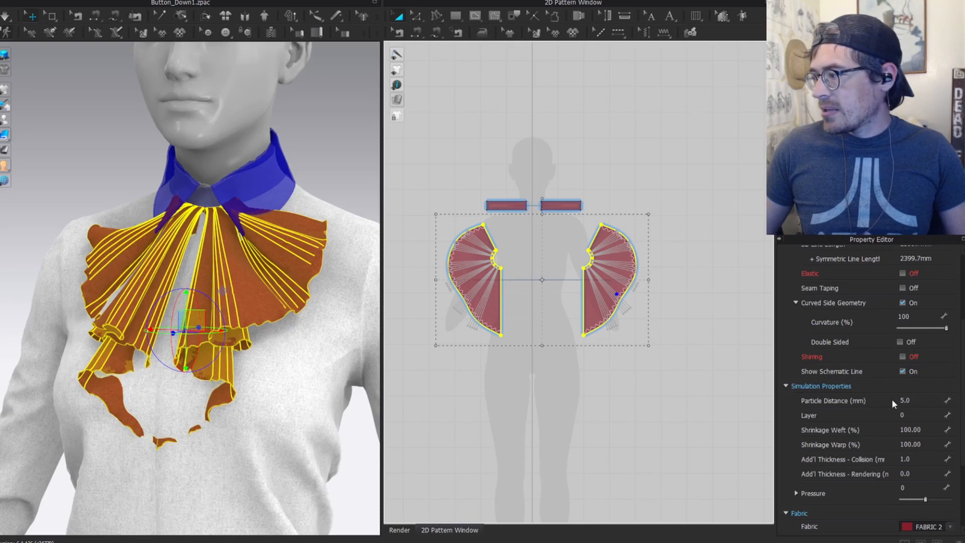
click(917, 416)
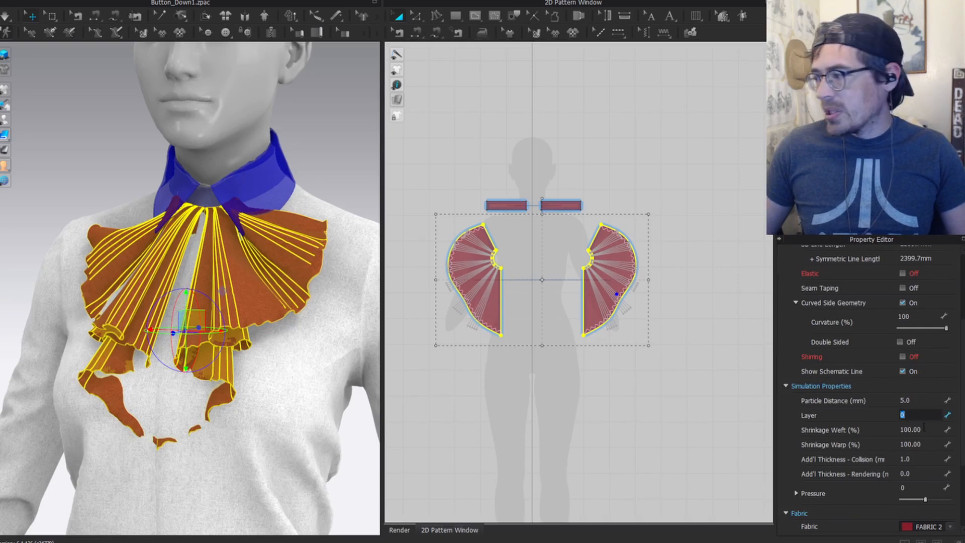
text(1)
key(Return)
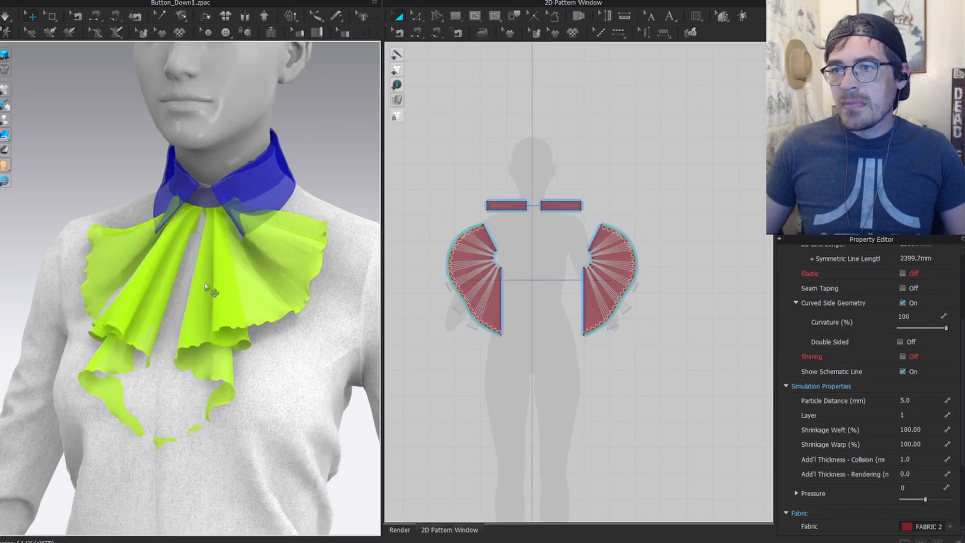
key(space)
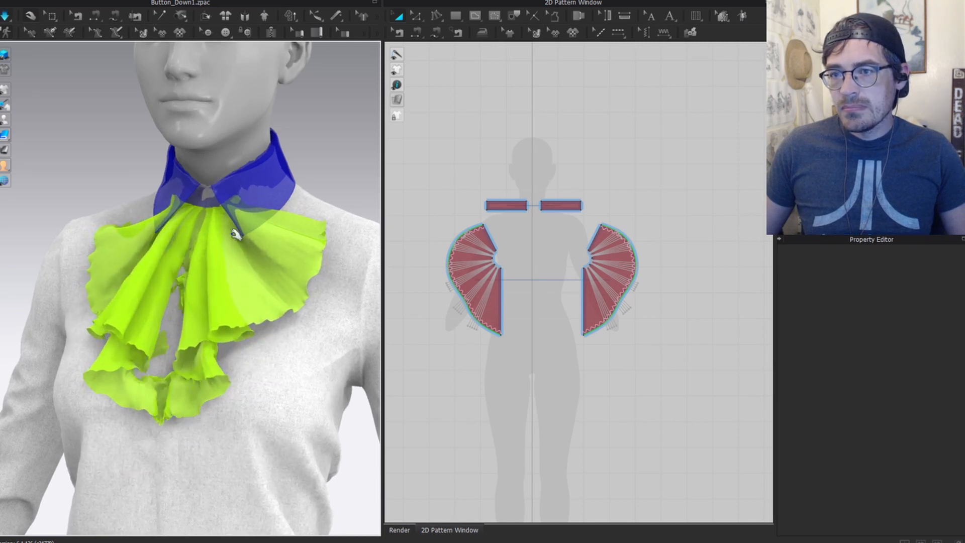
key(ctrl+z)
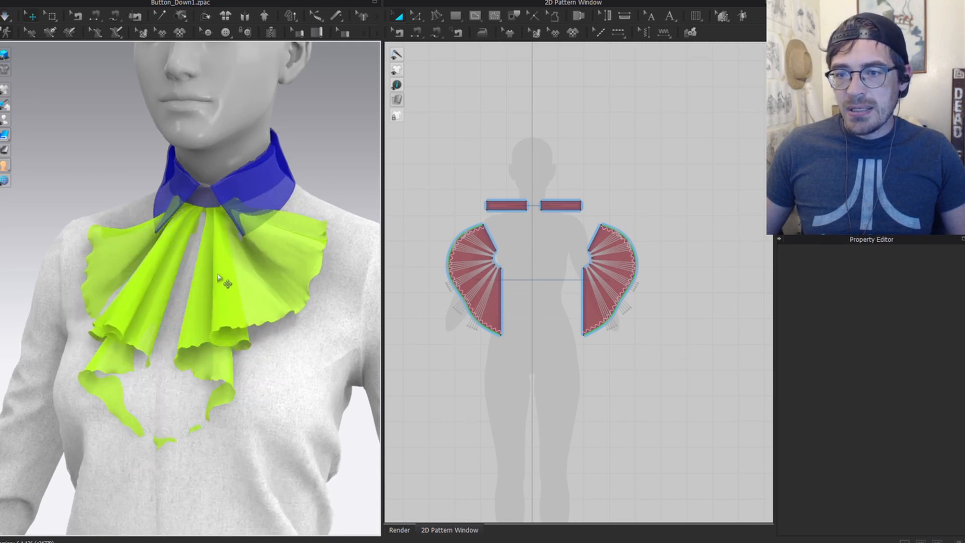
Step: Move both ruffles forward and up off the chest and re-simulate them into a fuller cascade
right_drag(198, 304, 308, 303)
middle_drag(307, 304, 247, 304)
click(492, 304)
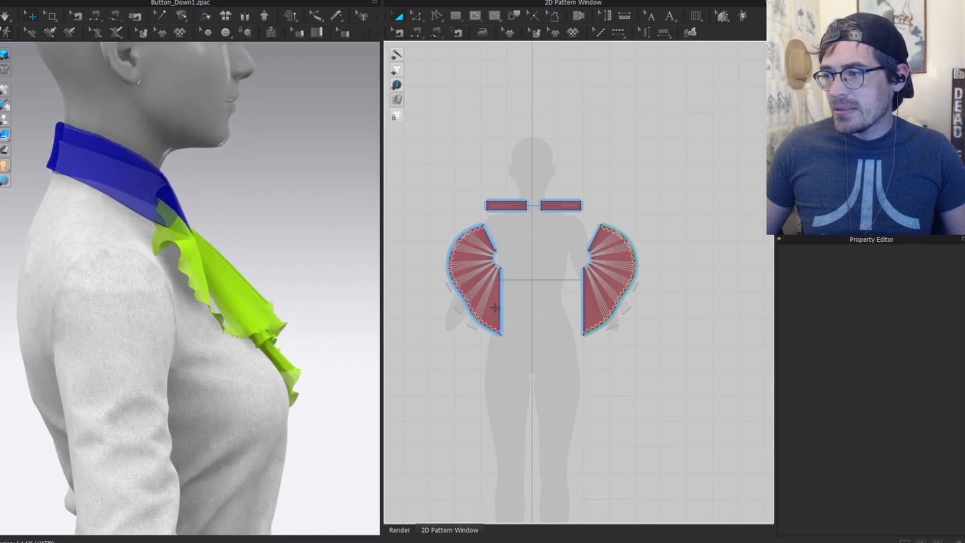
shift+click(593, 310)
right_drag(330, 226, 291, 236)
drag(239, 309, 251, 302)
key(space)
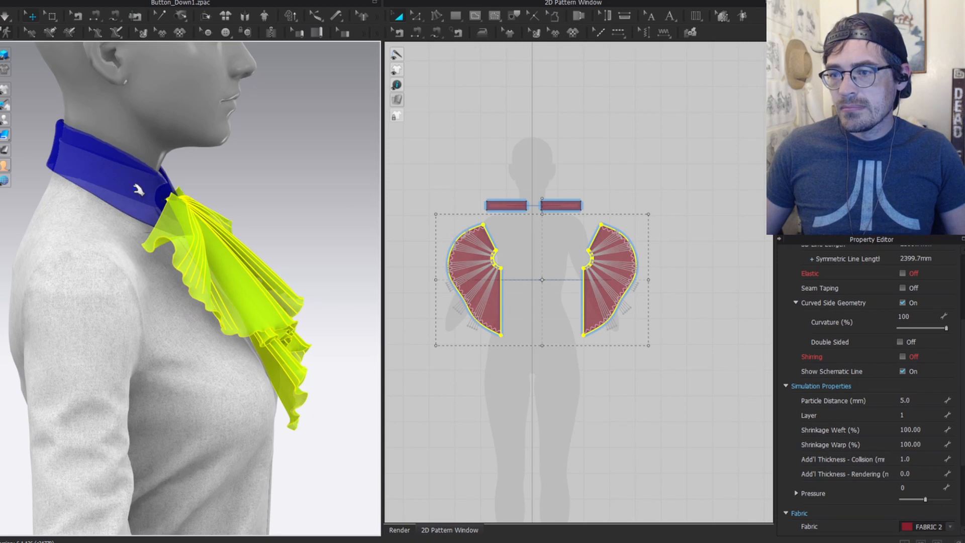
scroll(240, 261, down, 2)
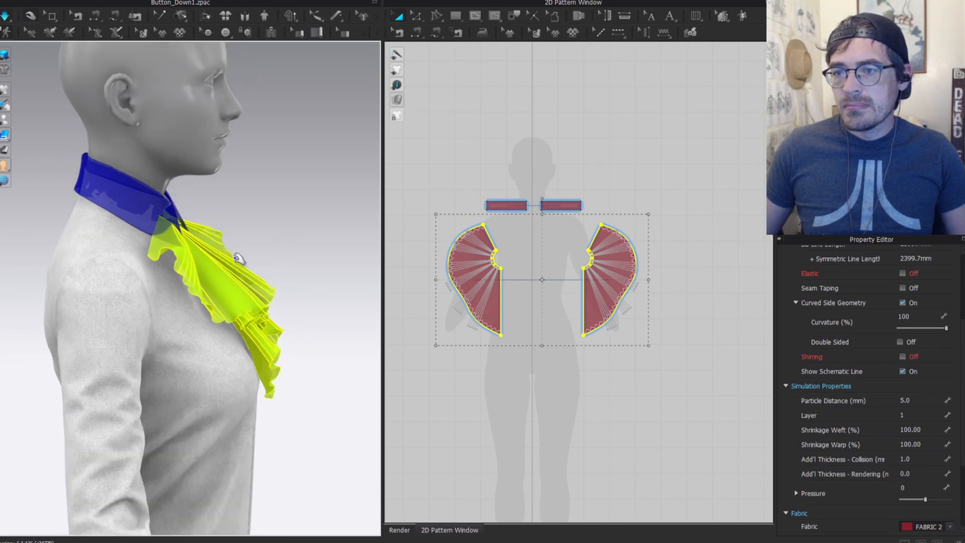
right_drag(239, 258, 104, 282)
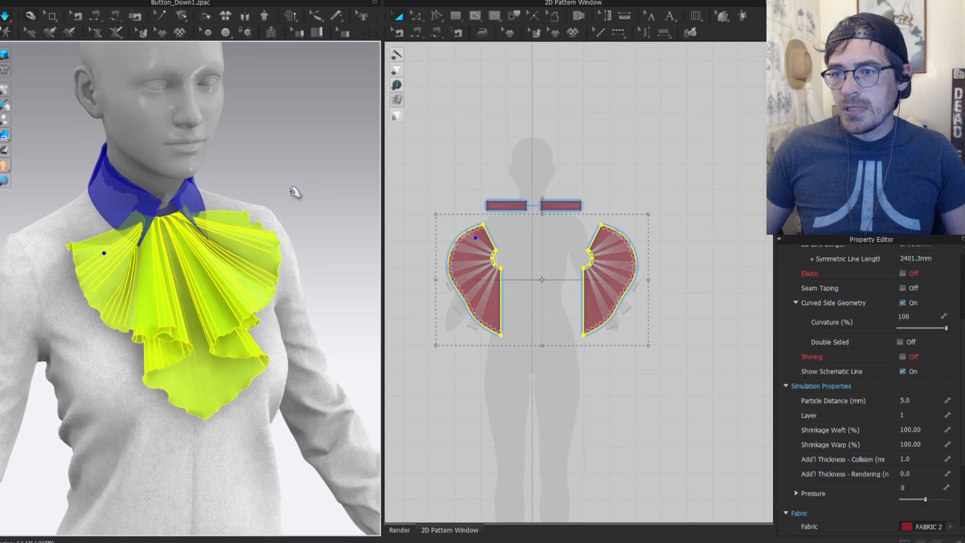
scroll(516, 273, down, 2)
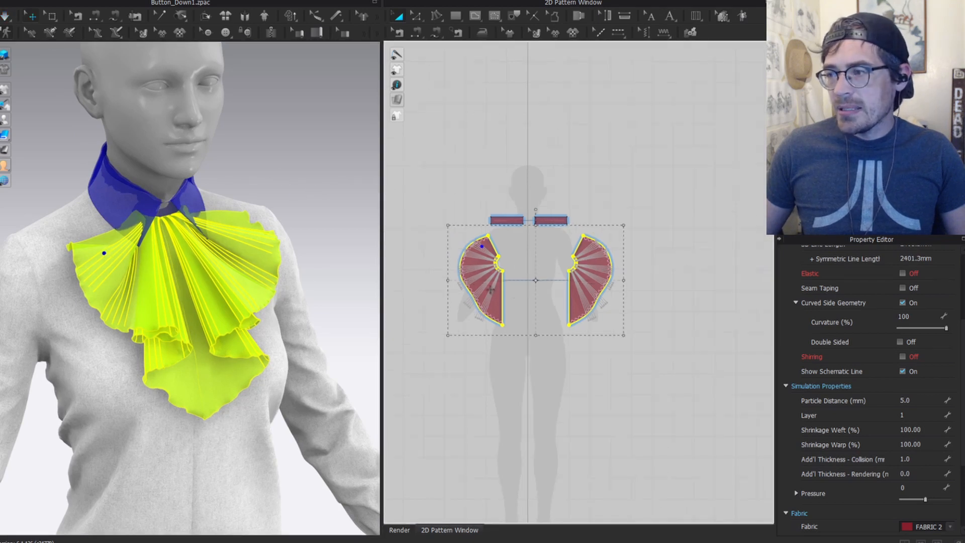
middle_drag(462, 294, 619, 273)
scroll(615, 264, up, 3)
Step: Set both ruffle pieces to layer 0
click(691, 181)
shift+click(760, 180)
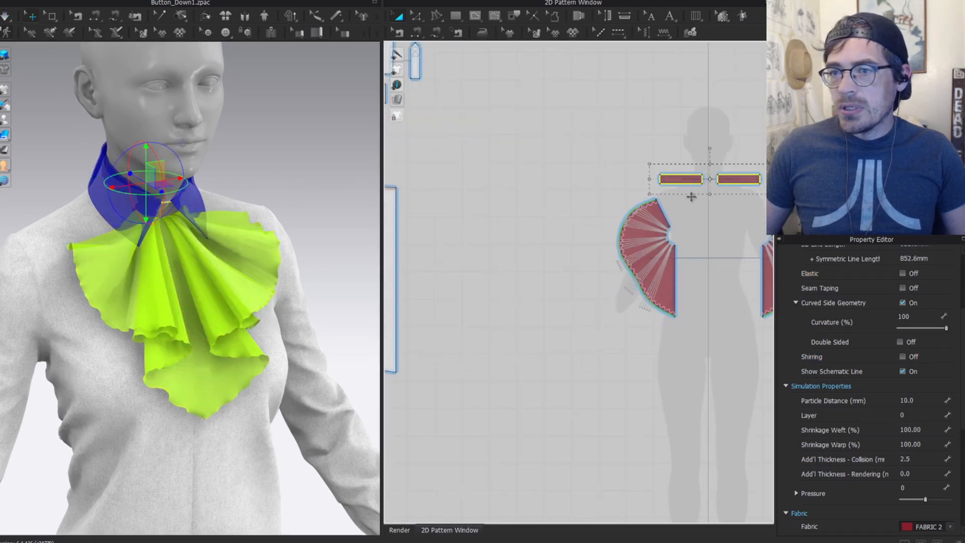
click(670, 284)
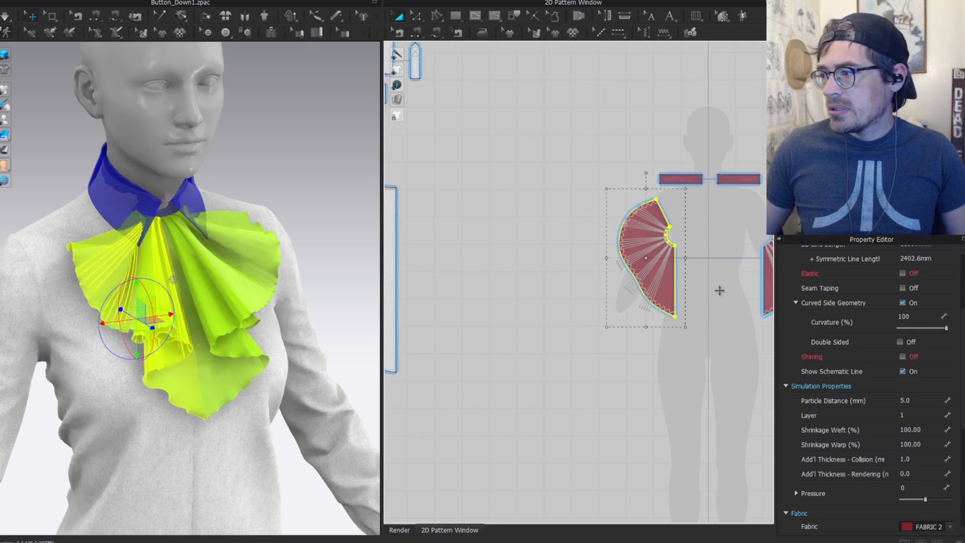
shift+click(769, 291)
click(909, 415)
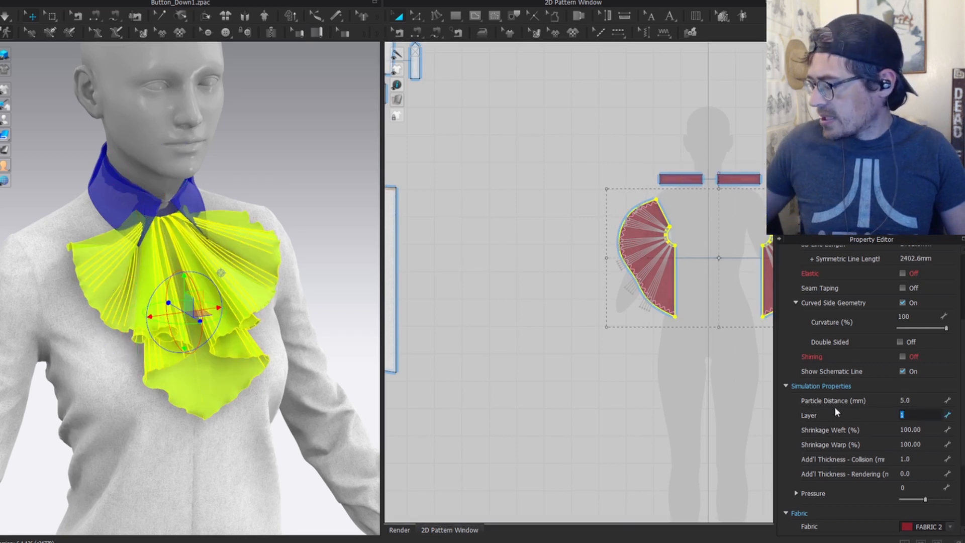
text(0)
key(Return)
Step: Put both jabot collar strap pieces on layer 1
right_drag(216, 163, 182, 179)
click(676, 179)
scroll(125, 143, up, 5)
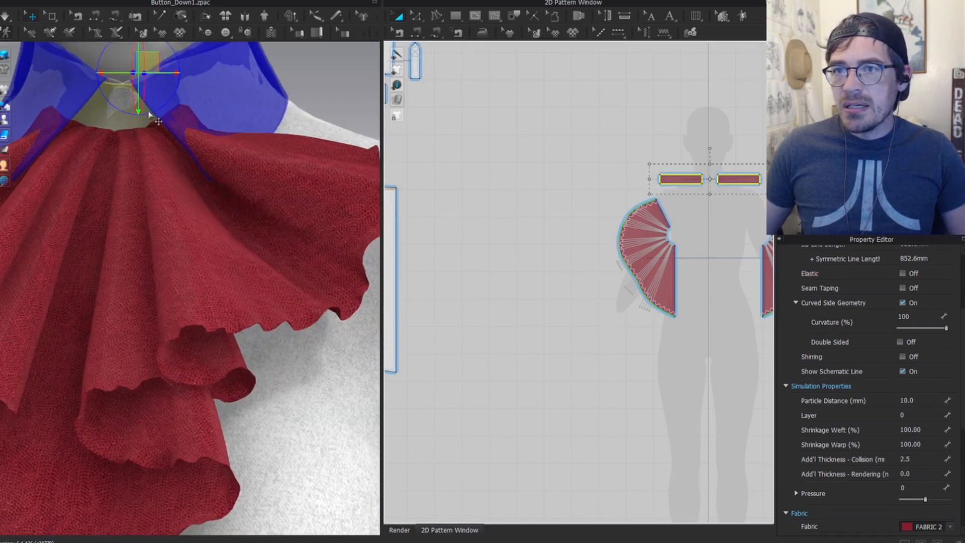
scroll(652, 276, down, 5)
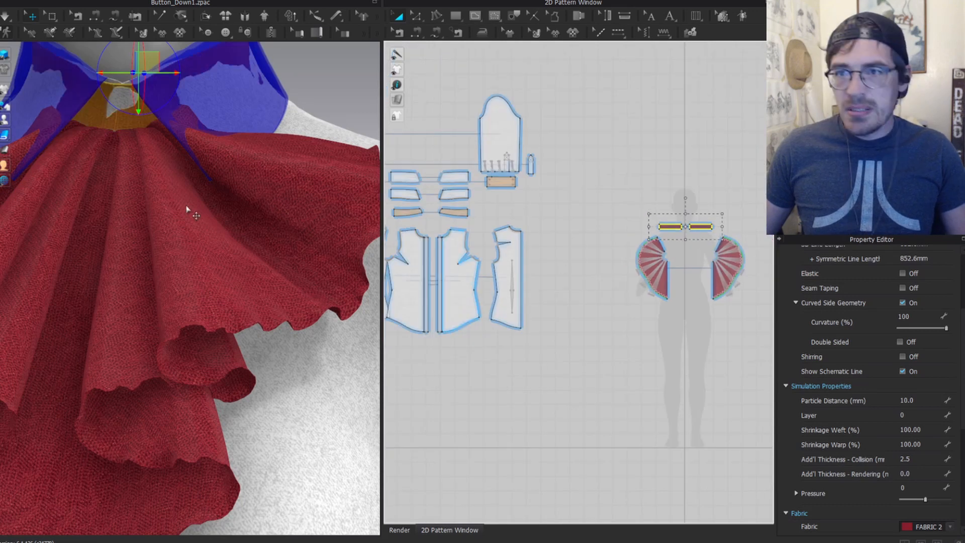
scroll(190, 214, down, 2)
click(307, 90)
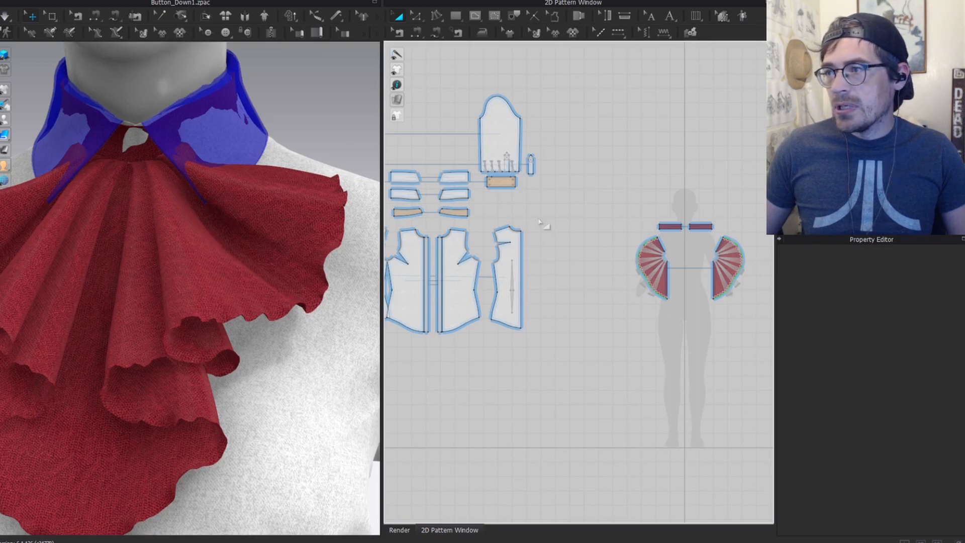
scroll(663, 241, up, 3)
click(692, 206)
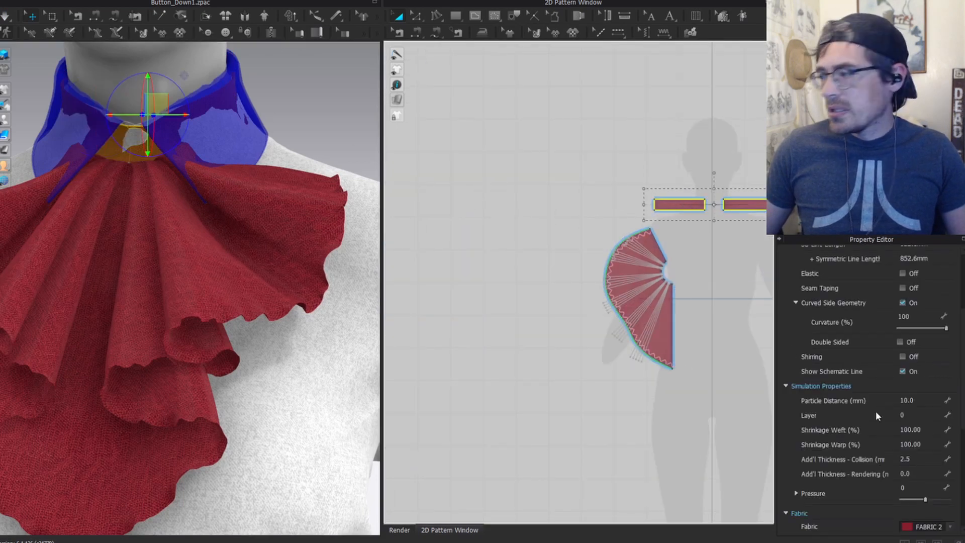
click(914, 413)
text(1)
key(Return)
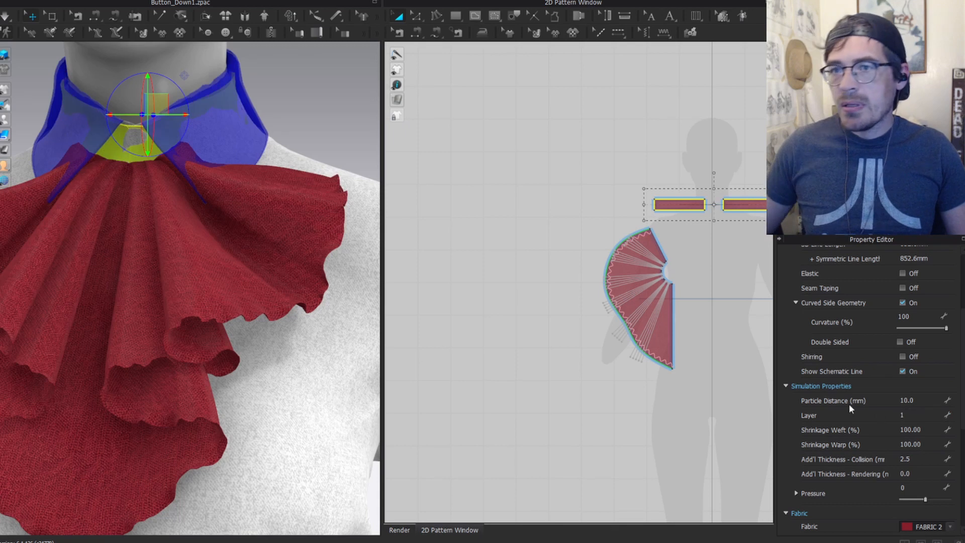
Step: Simulate while pulling the collar strap up and right, then stop and undo the pull
key(space)
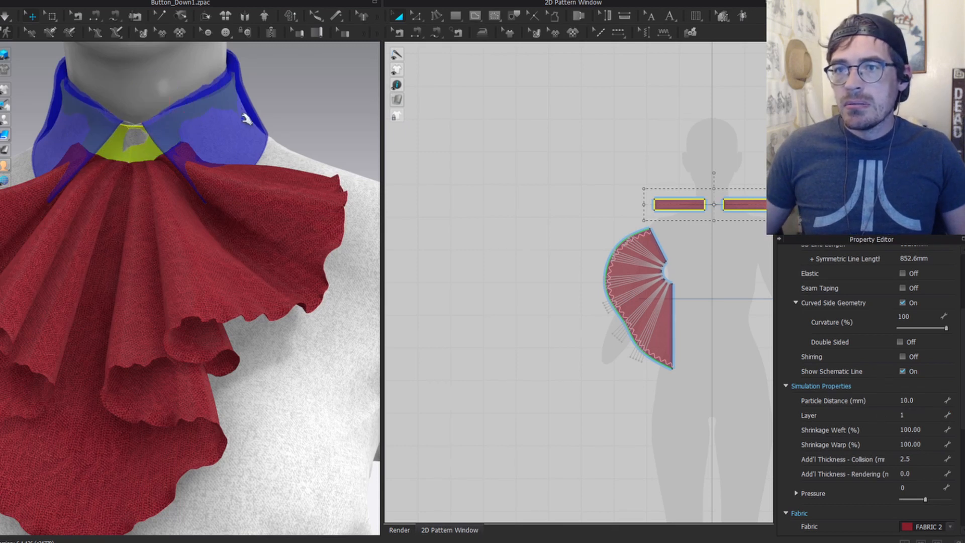
drag(138, 124, 180, 107)
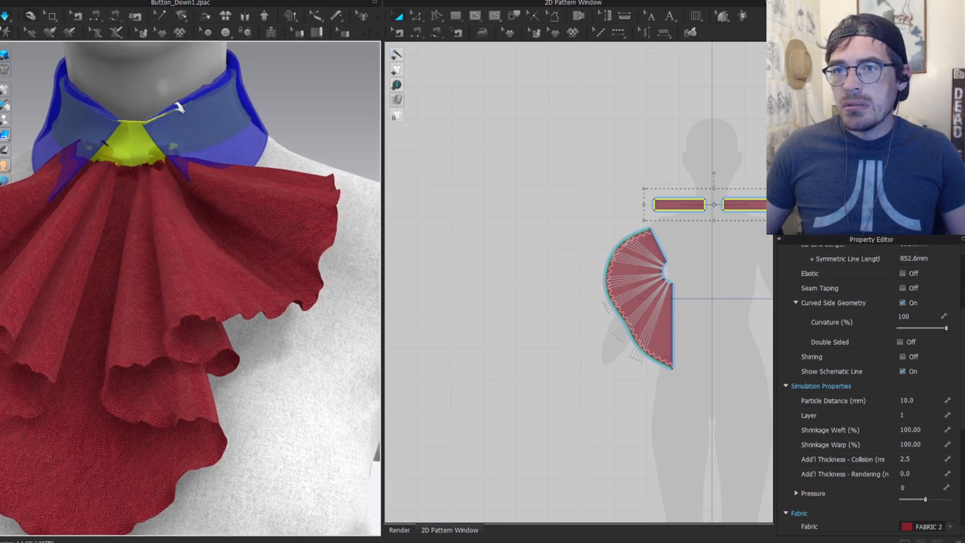
key(space)
key(ctrl+z)
middle_drag(659, 318, 497, 283)
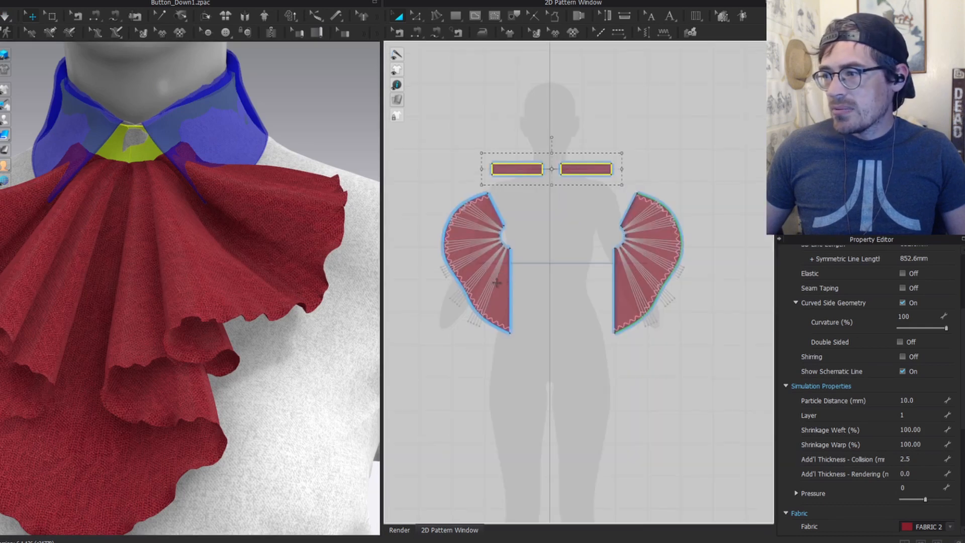
Step: Set the ruffles to layer 1, simulate briefly, then return them to layer 0
click(497, 283)
shift+click(648, 282)
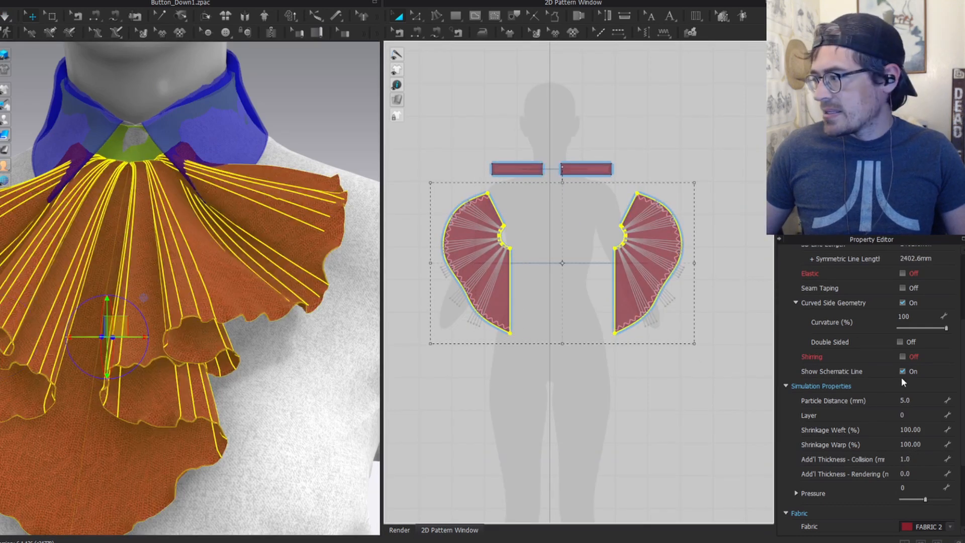
double_click(907, 415)
text(1)
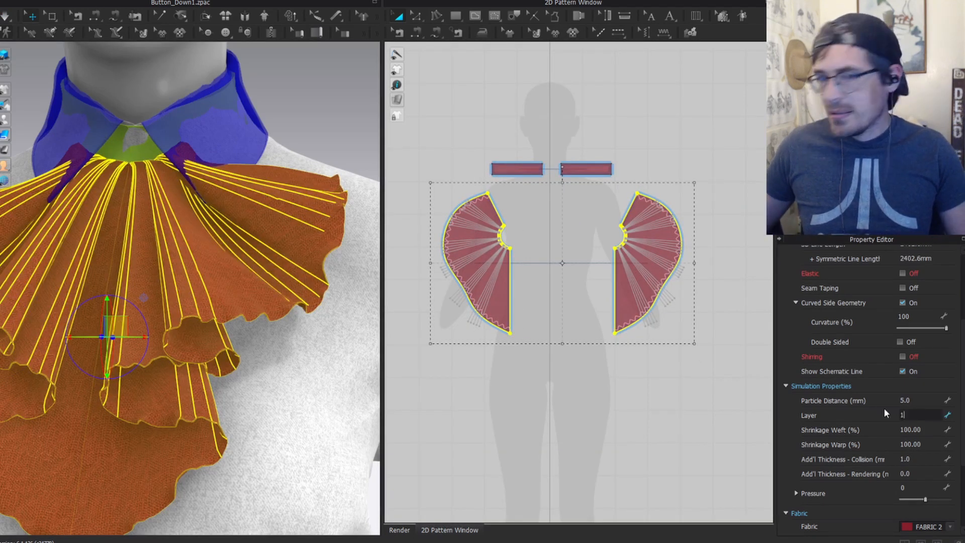
key(Return)
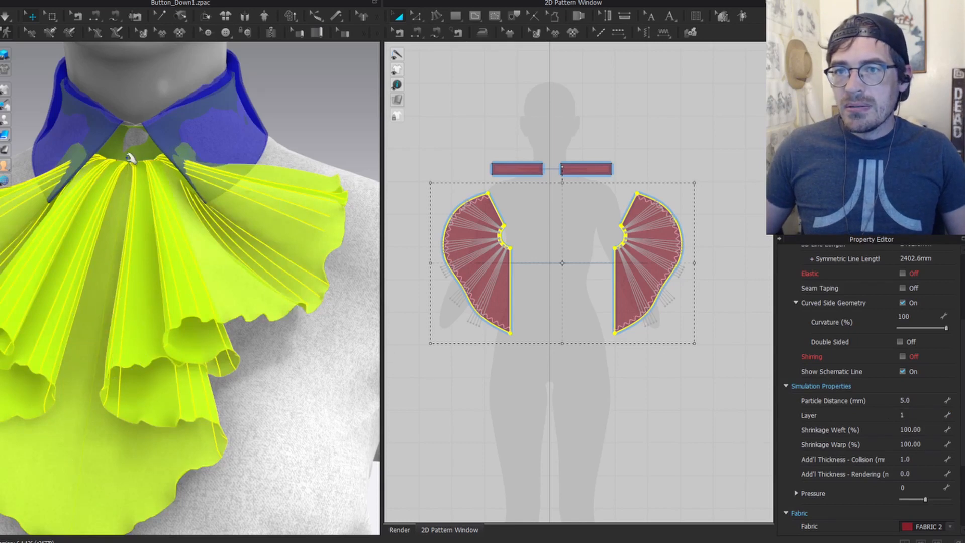
key(space)
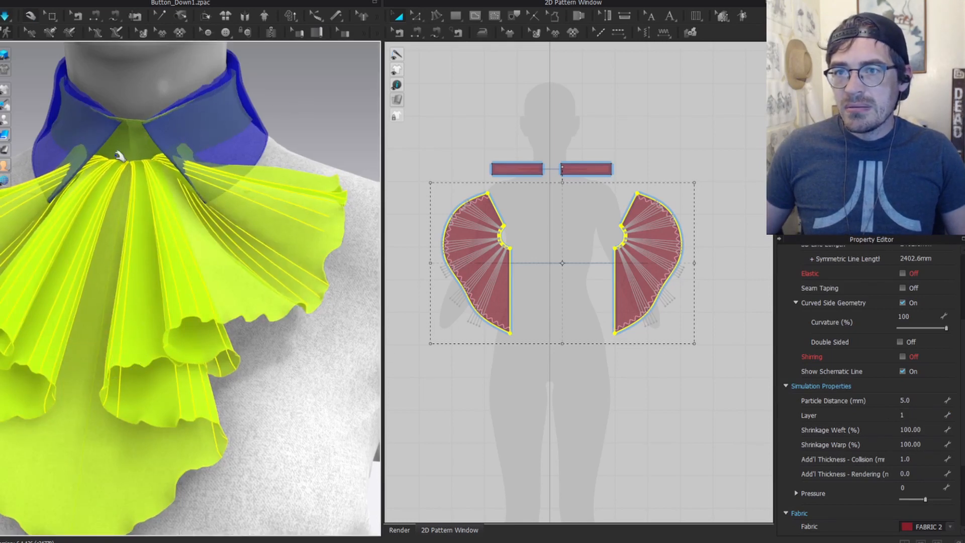
key(space)
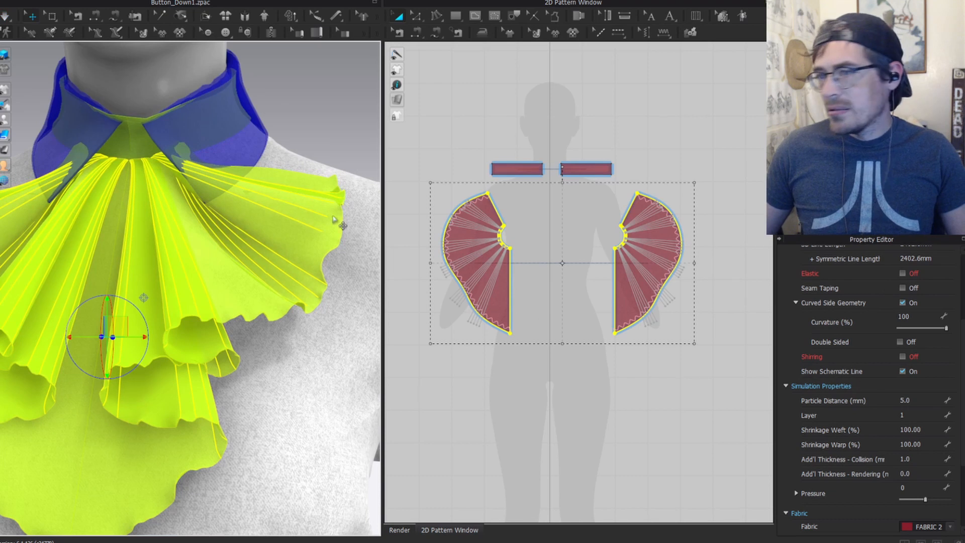
click(924, 417)
text(0)
key(Return)
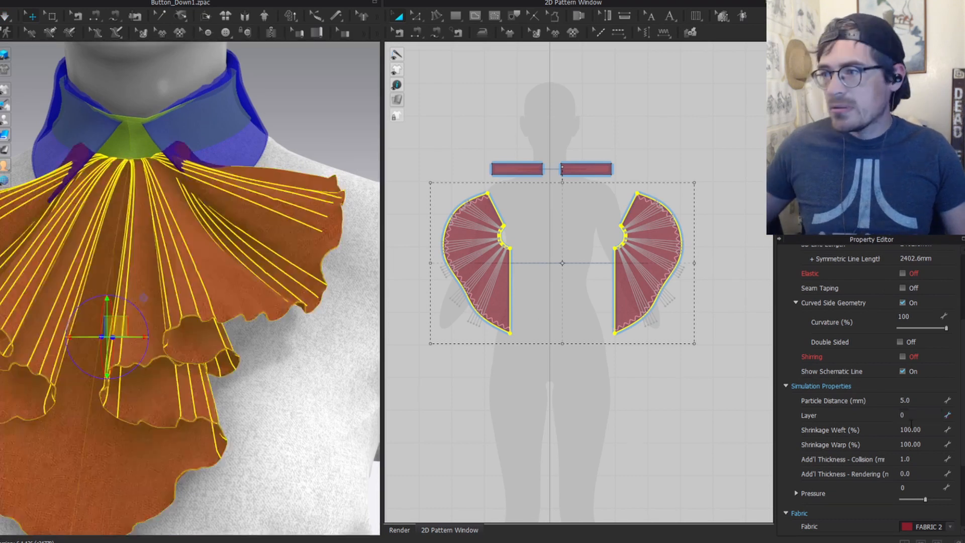
Step: Set both collar strap pieces back to layer 0
click(583, 169)
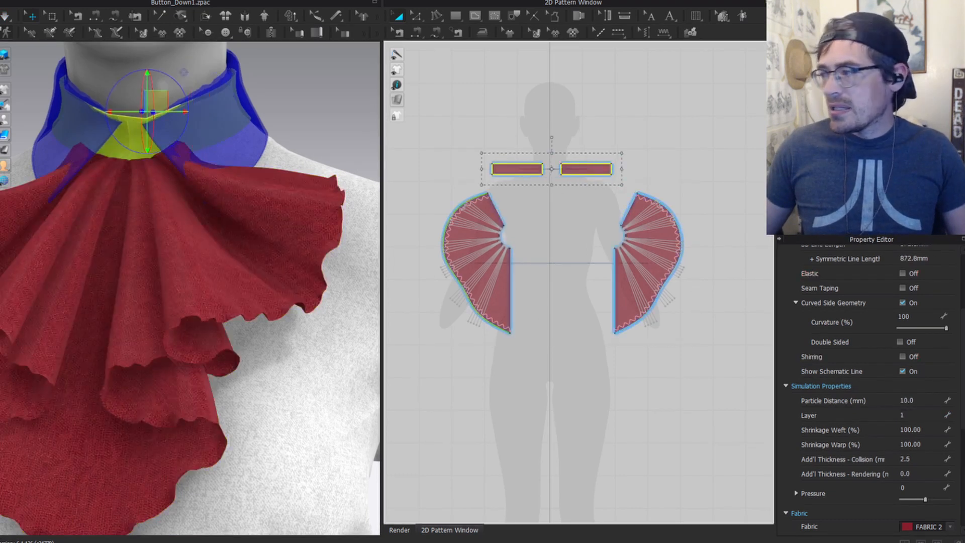
click(915, 415)
text(0)
key(Return)
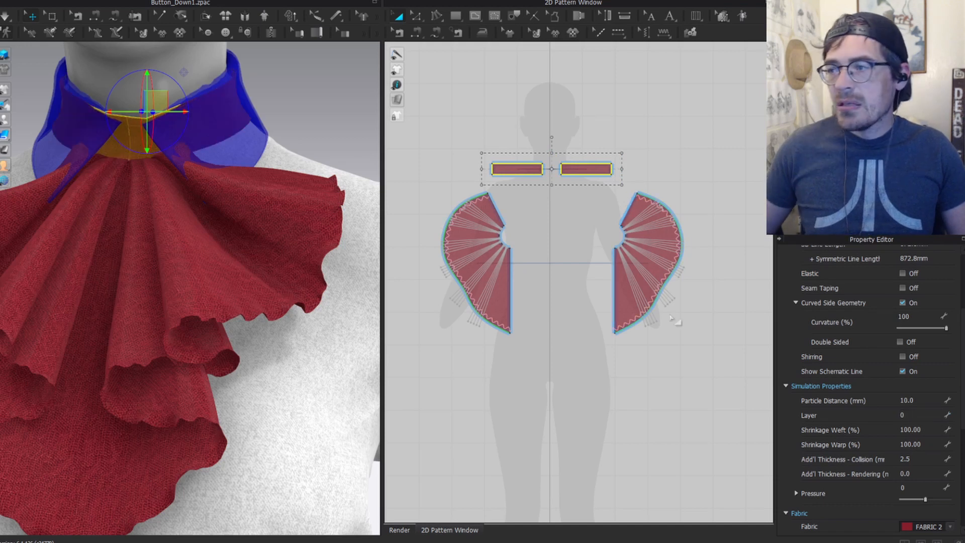
scroll(540, 270, down, 3)
middle_drag(540, 270, 653, 260)
scroll(128, 269, down, 3)
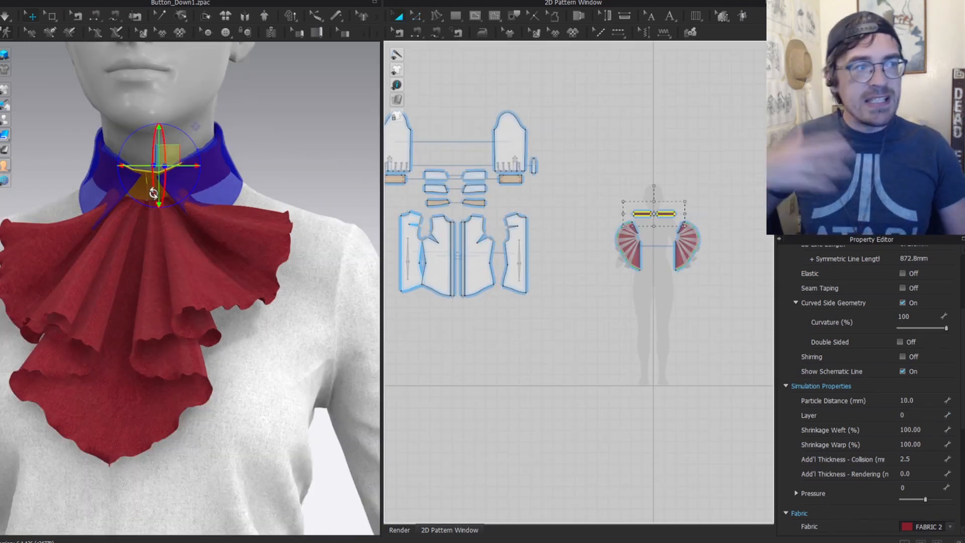
Step: Select the four shirt collar pieces and lift them up over the top of the red jabot
scroll(459, 171, up, 3)
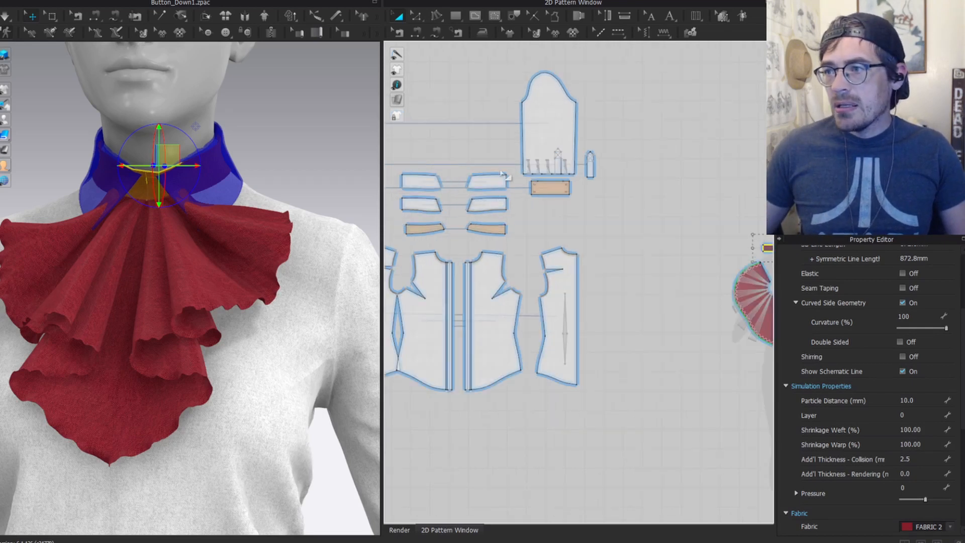
click(487, 181)
shift+click(433, 182)
shift+click(419, 206)
shift+click(472, 205)
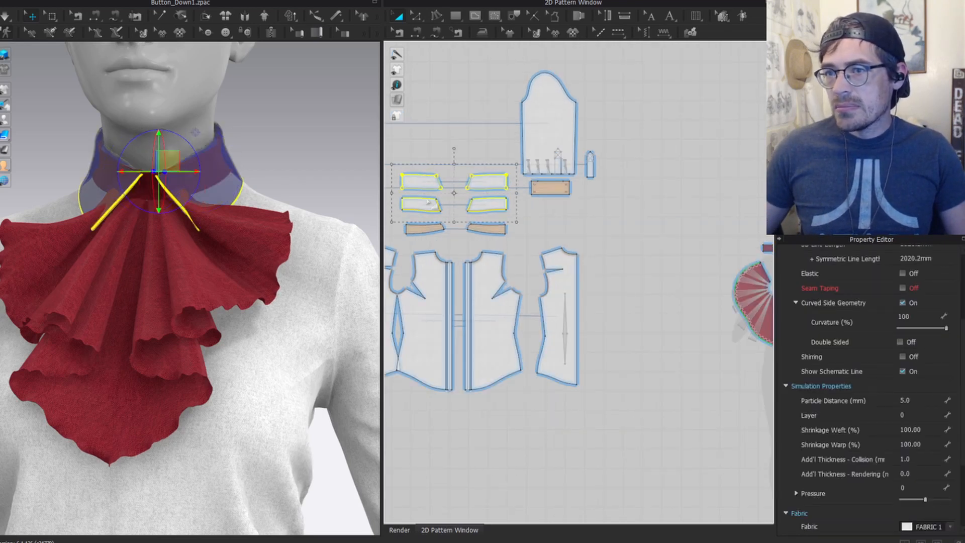
right_drag(134, 122, 161, 178)
drag(169, 159, 175, 134)
right_drag(86, 158, 150, 136)
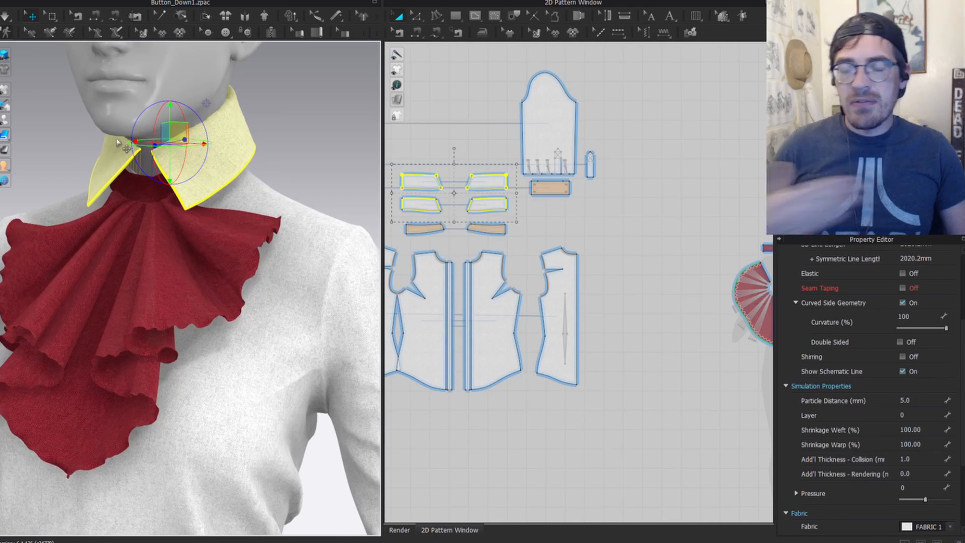
key(space)
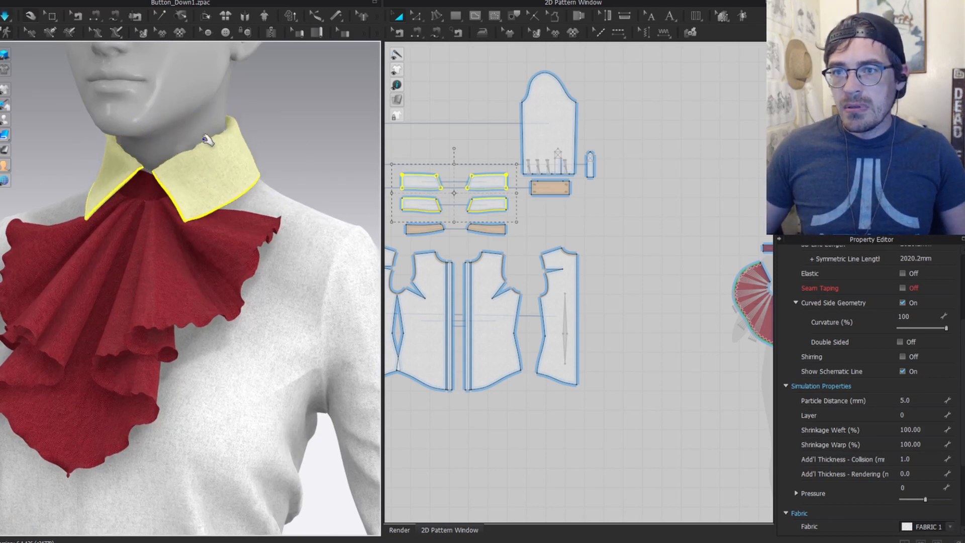
scroll(150, 235, down, 4)
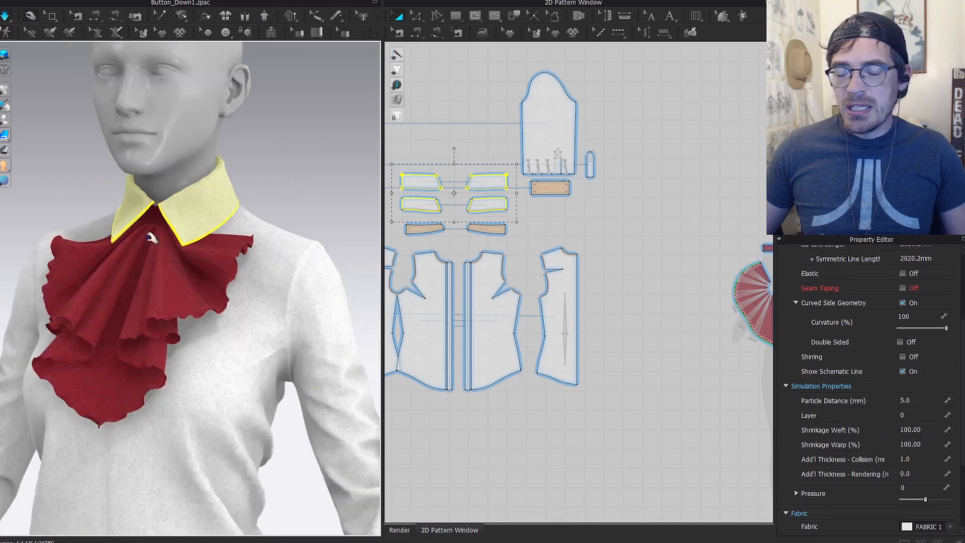
right_drag(166, 281, 191, 276)
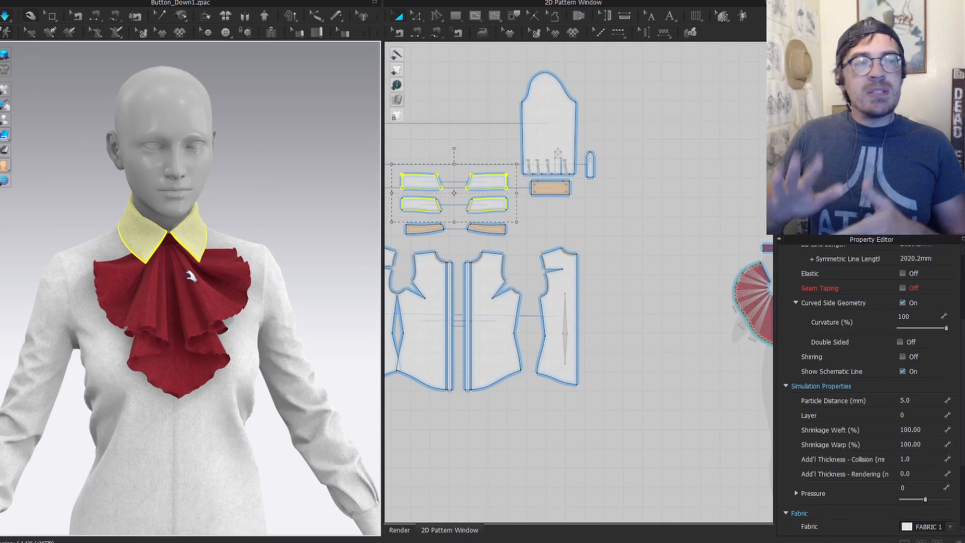
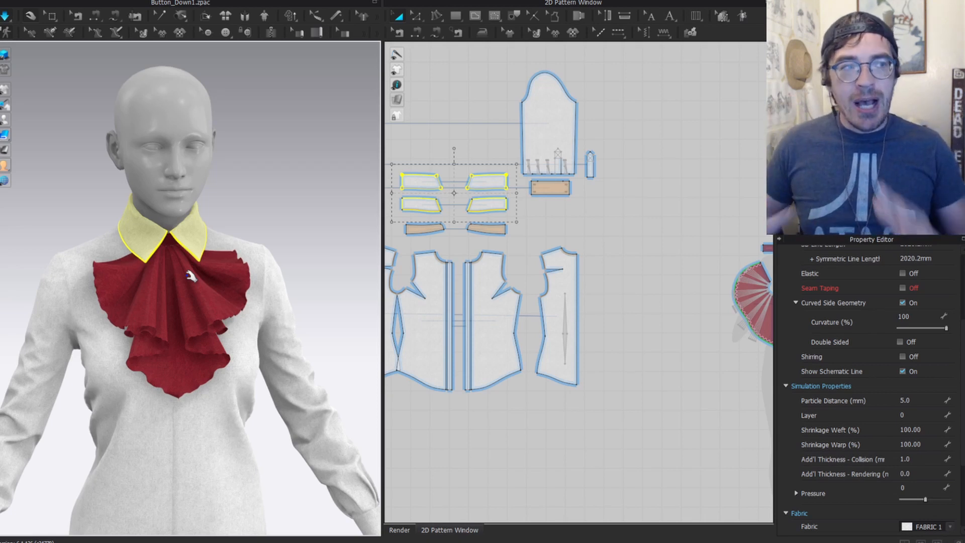
Step: Select the left and right jabot ruffle pieces in turn to inspect them
click(120, 285)
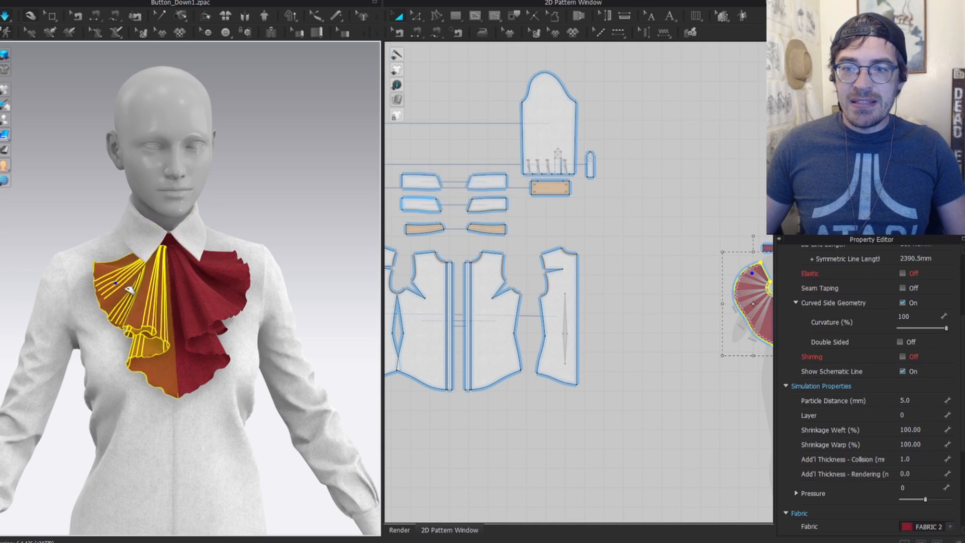
click(234, 283)
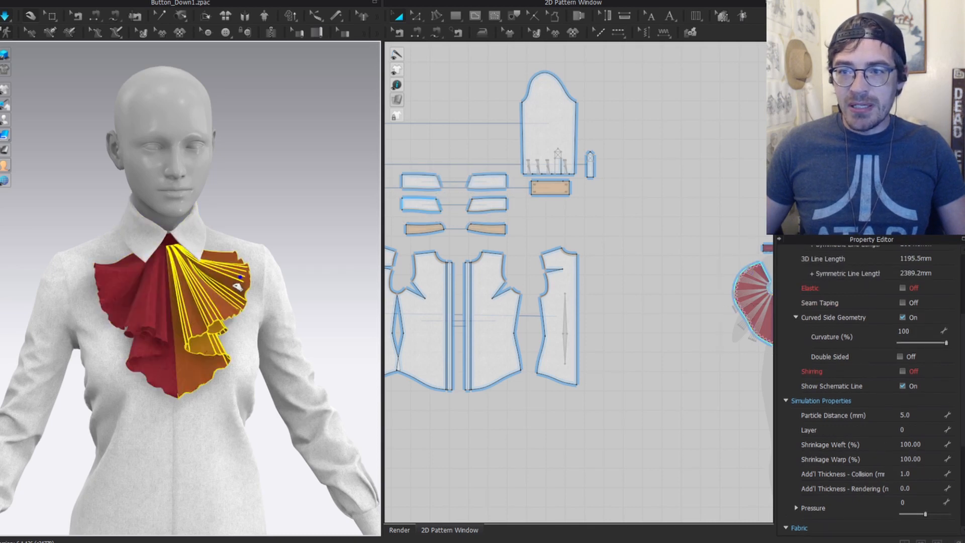
click(131, 307)
click(233, 276)
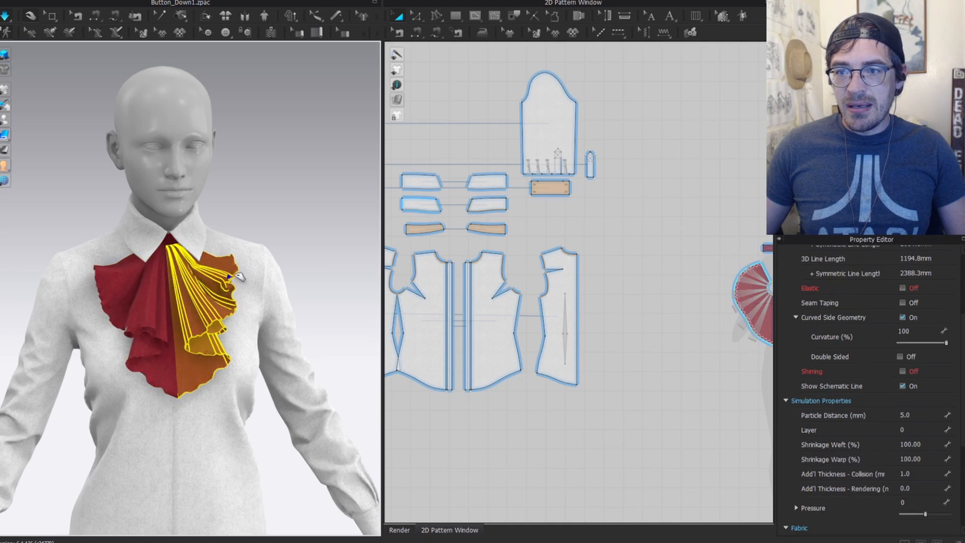
scroll(243, 220, down, 2)
click(270, 230)
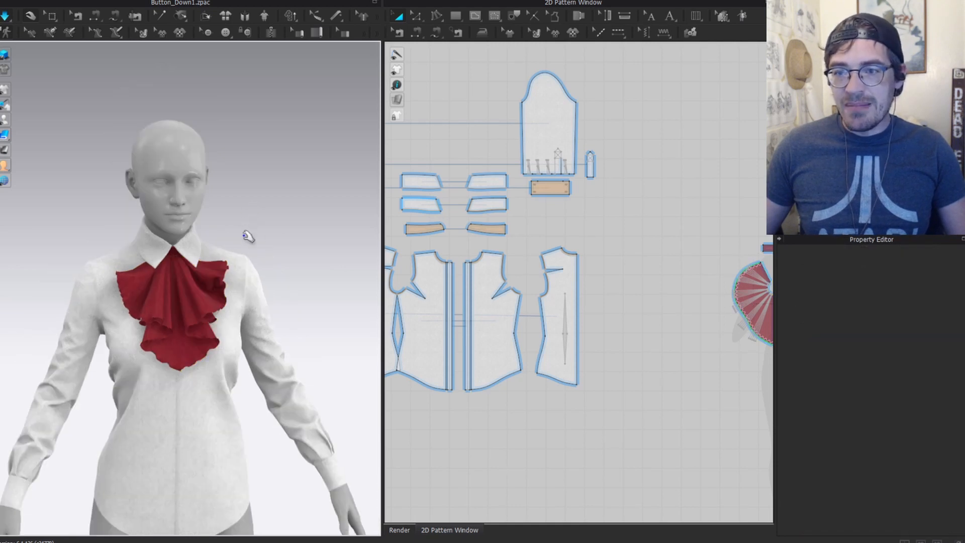
Step: Orbit around the jabot from the side, then bring up the Render view
scroll(244, 231, down, 3)
right_drag(244, 231, 242, 267)
scroll(298, 219, up, 3)
scroll(301, 221, up, 3)
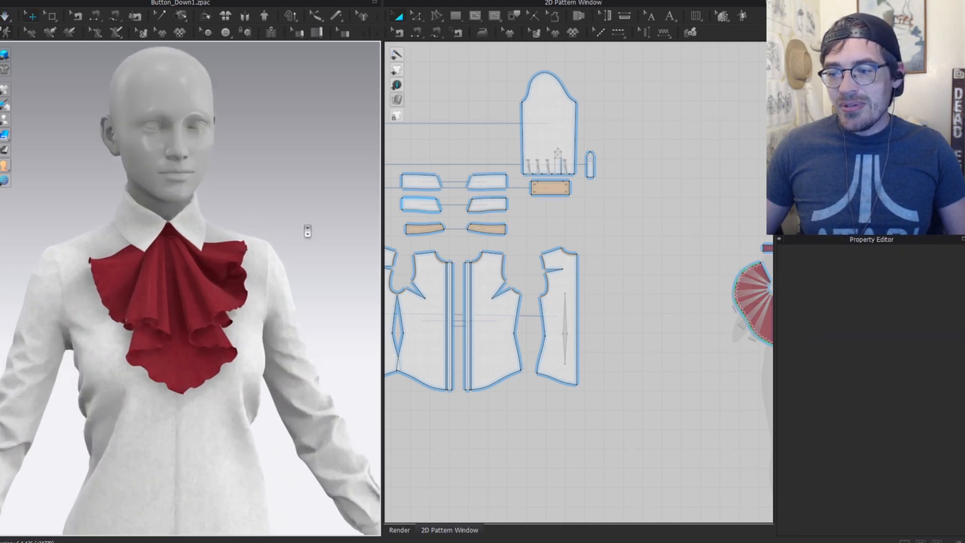
right_drag(302, 213, 204, 302)
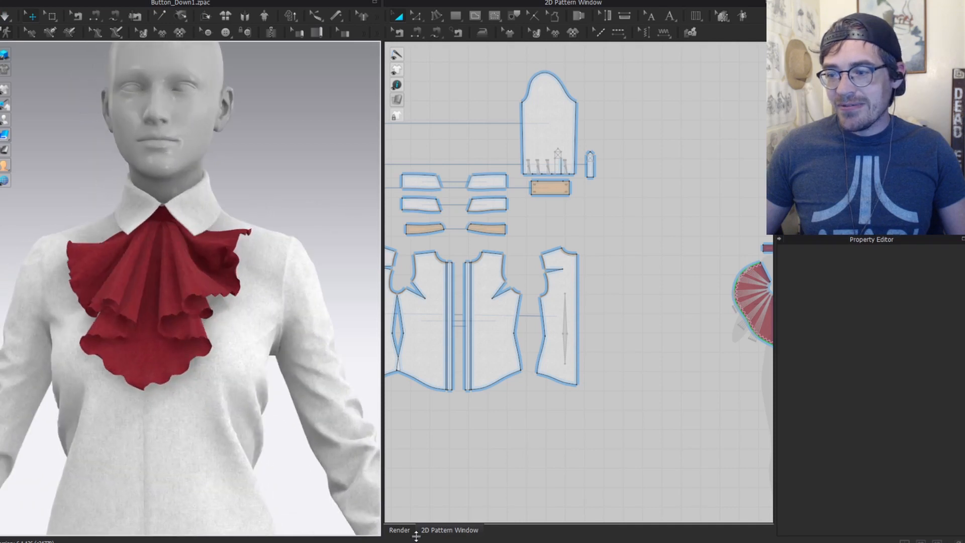
click(401, 529)
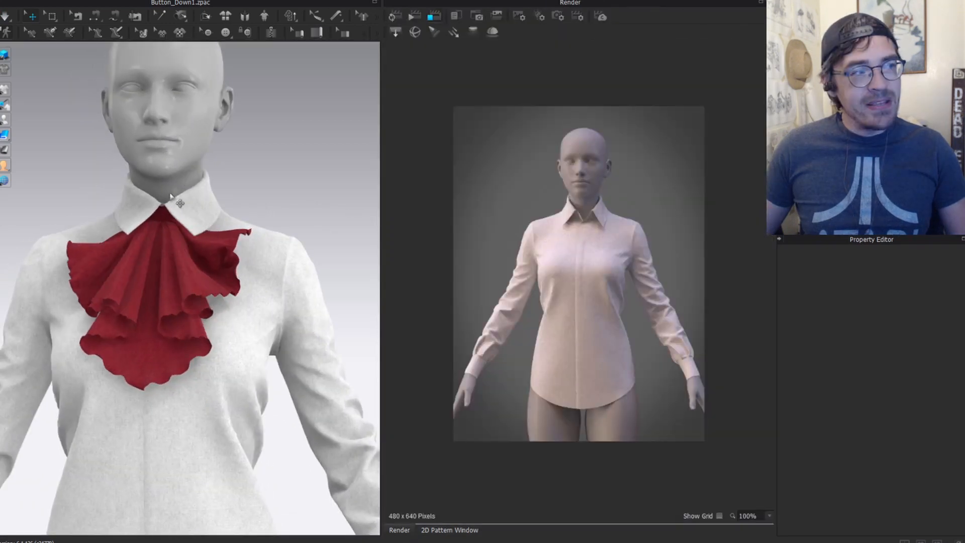
Step: Turn the garment so the render refreshes with the red jabot, then return to the 2D Pattern Window
right_drag(128, 262, 188, 272)
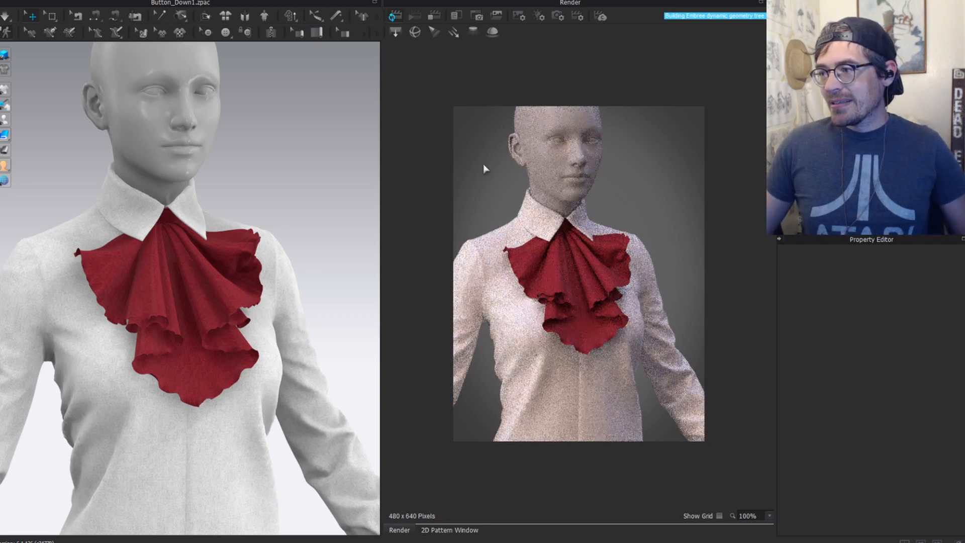
right_drag(339, 251, 318, 244)
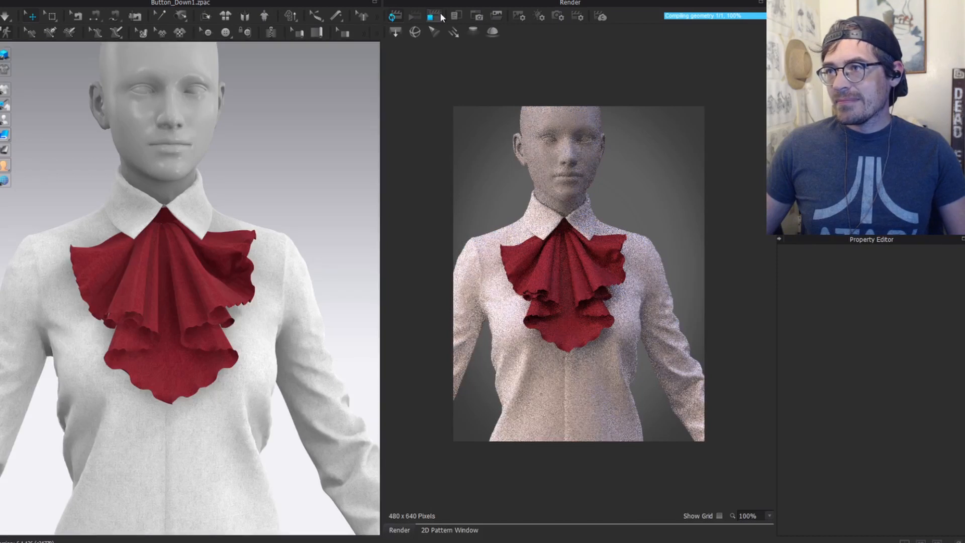
click(449, 529)
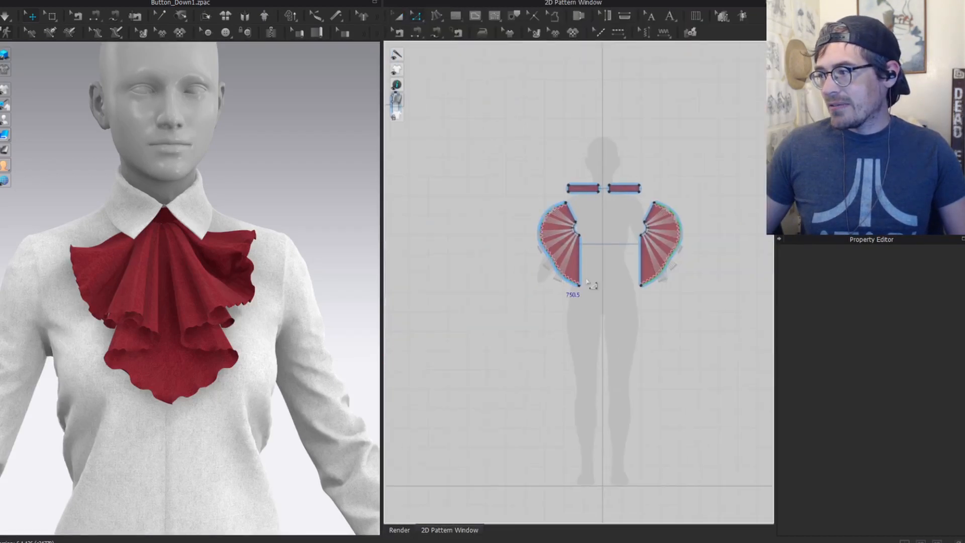
Step: Select the ruffle's curved outer edge to check its properties
scroll(510, 256, up, 5)
click(523, 235)
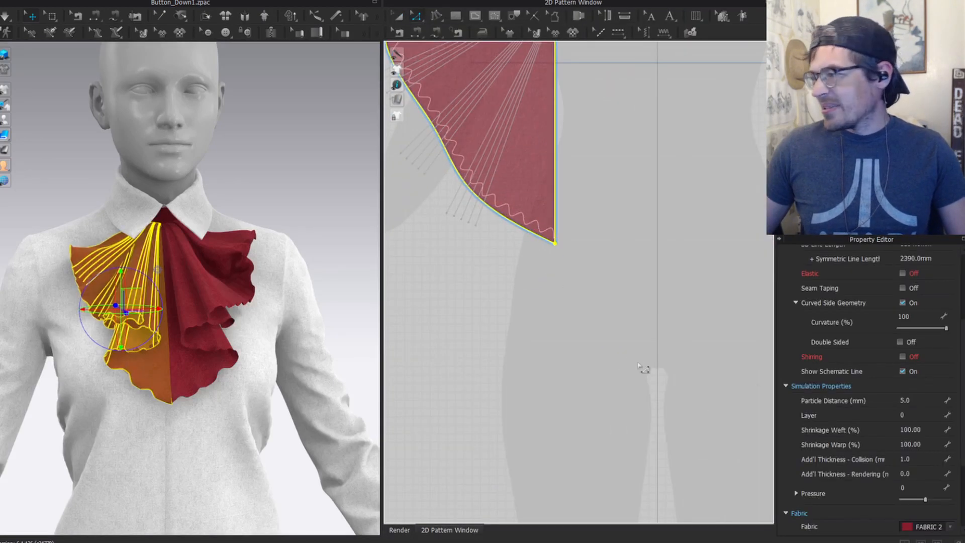
click(531, 296)
click(547, 244)
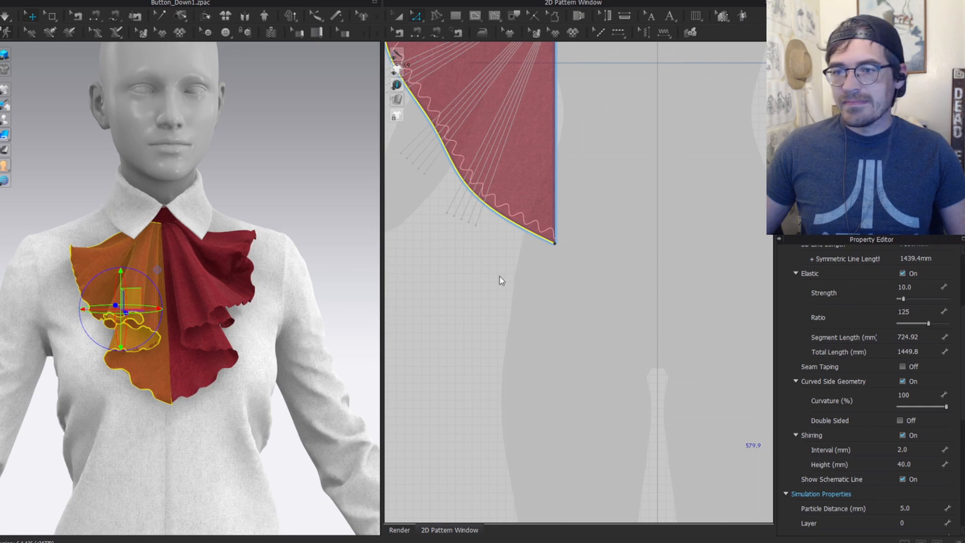
scroll(887, 283, down, 3)
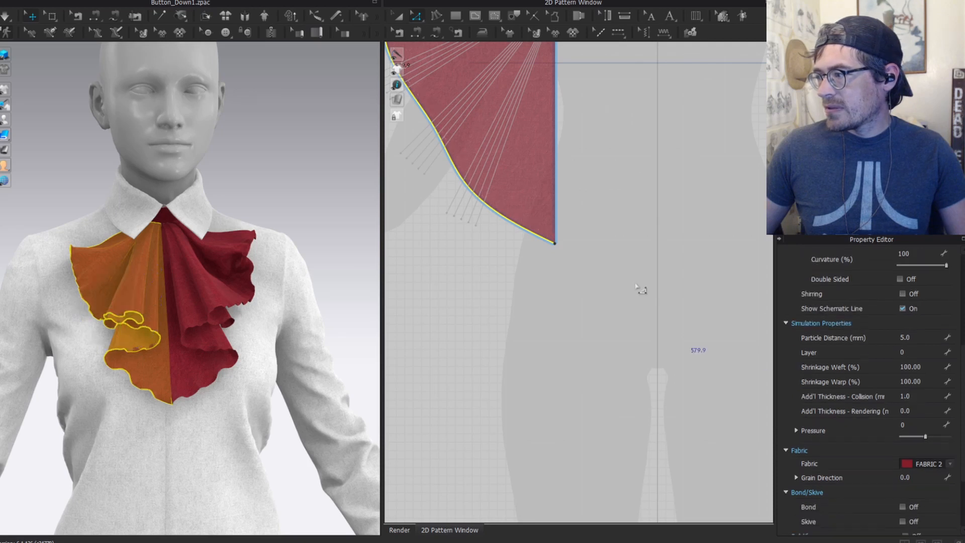
click(290, 191)
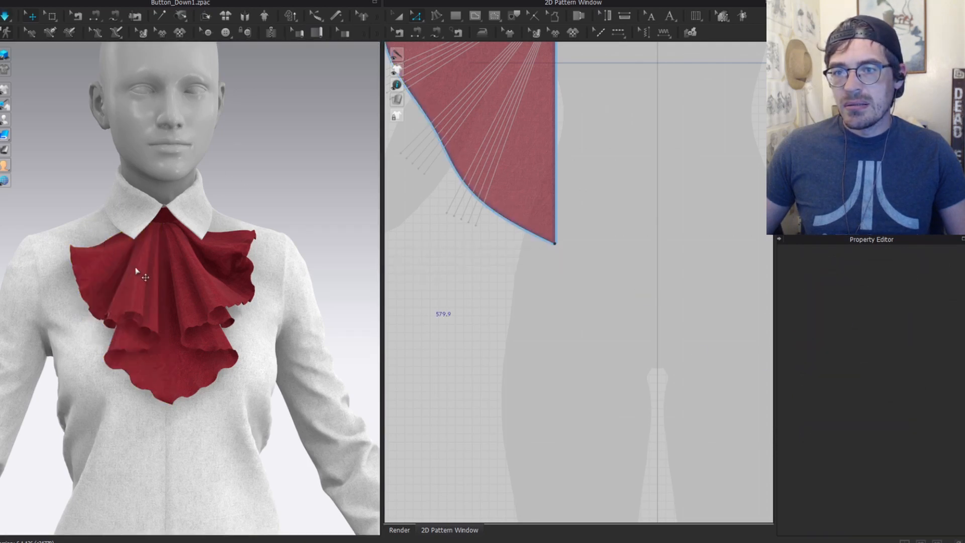
Step: Simulate and pull the left ruffle flap downward to reshape its folds
key(space)
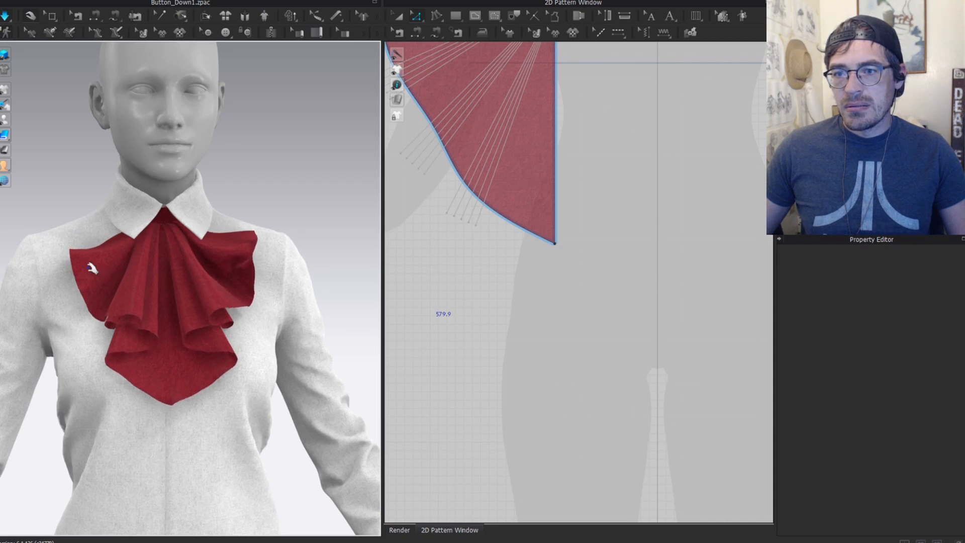
click(101, 274)
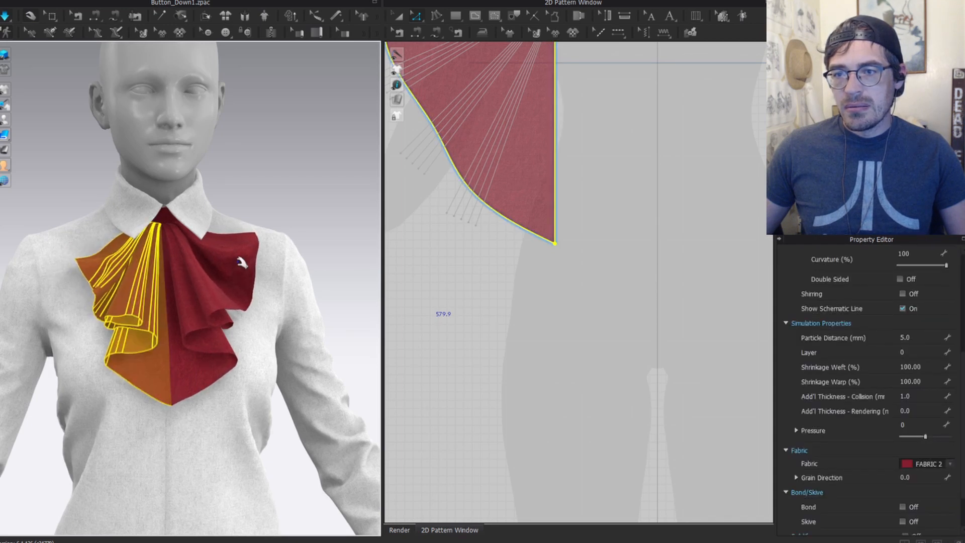
drag(245, 265, 258, 250)
drag(245, 250, 239, 276)
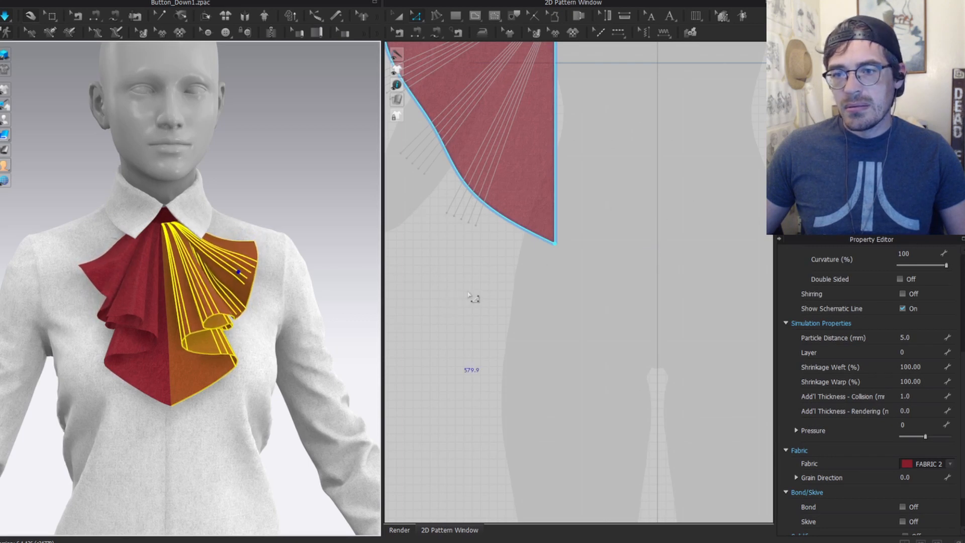
scroll(455, 362, down, 3)
scroll(440, 306, up, 2)
click(421, 217)
Step: Reshape the fan's outer left curve, lower its top-right corner, and bend the top-left edge inward
key(v)
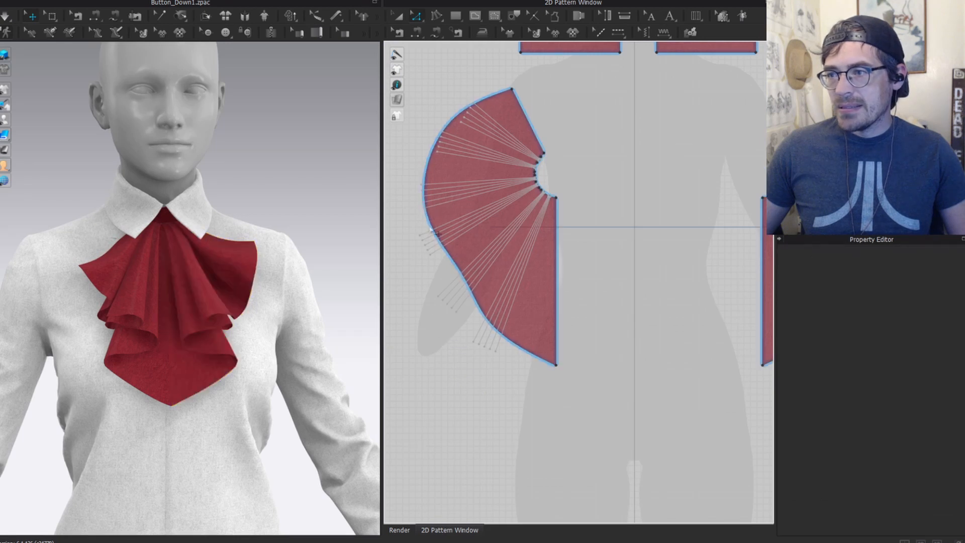
drag(428, 215, 442, 210)
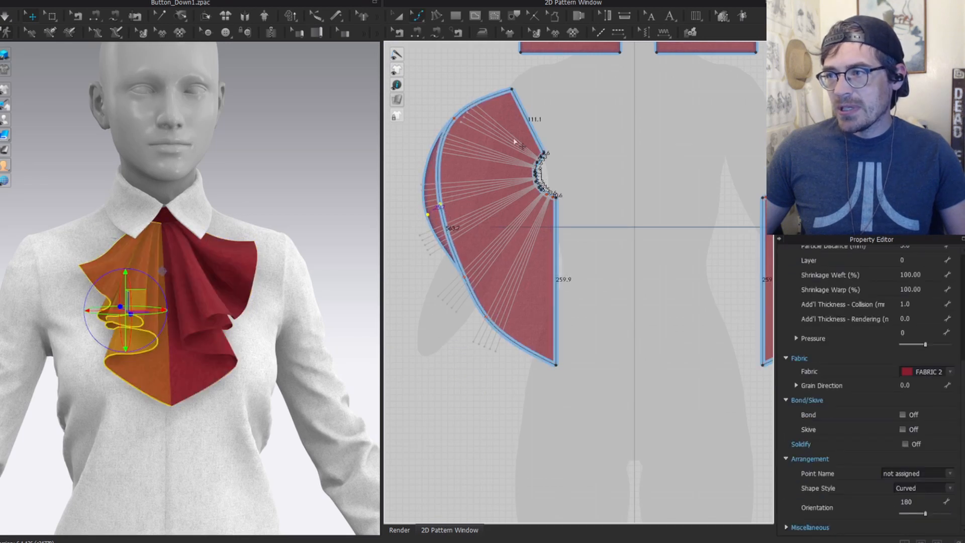
key(z)
click(512, 90)
drag(512, 90, 521, 107)
key(v)
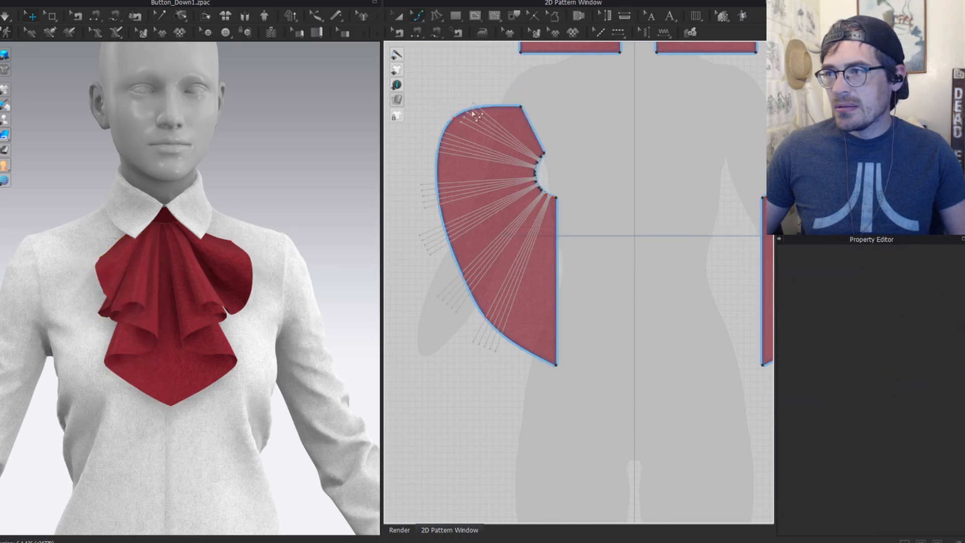
drag(454, 119, 465, 136)
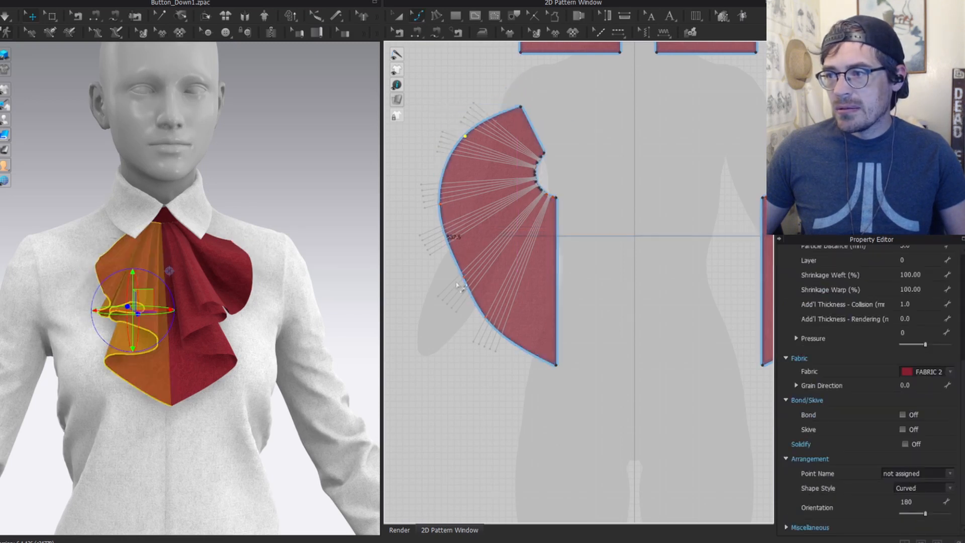
drag(463, 278, 457, 276)
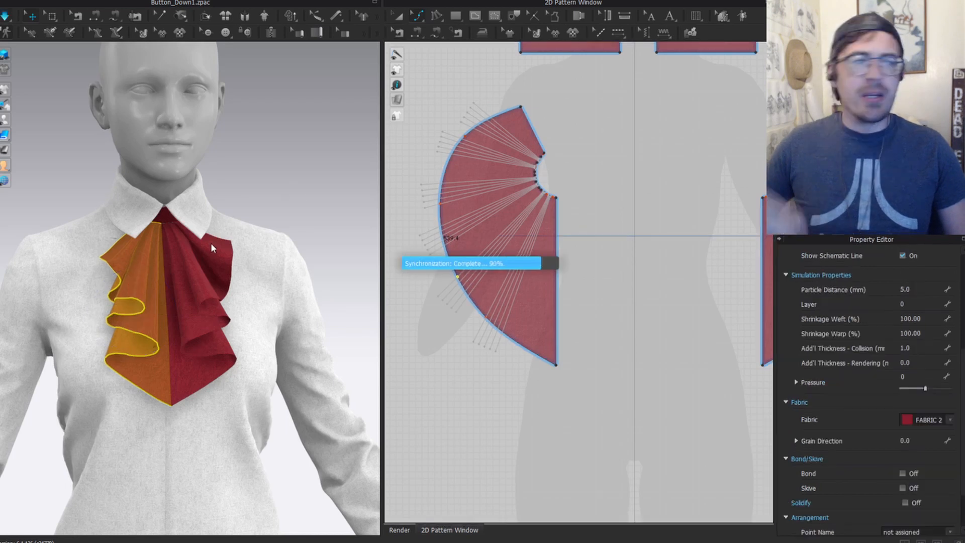
Step: Re-simulate the jabot with the reshaped ruffle, then stop the simulation
key(space)
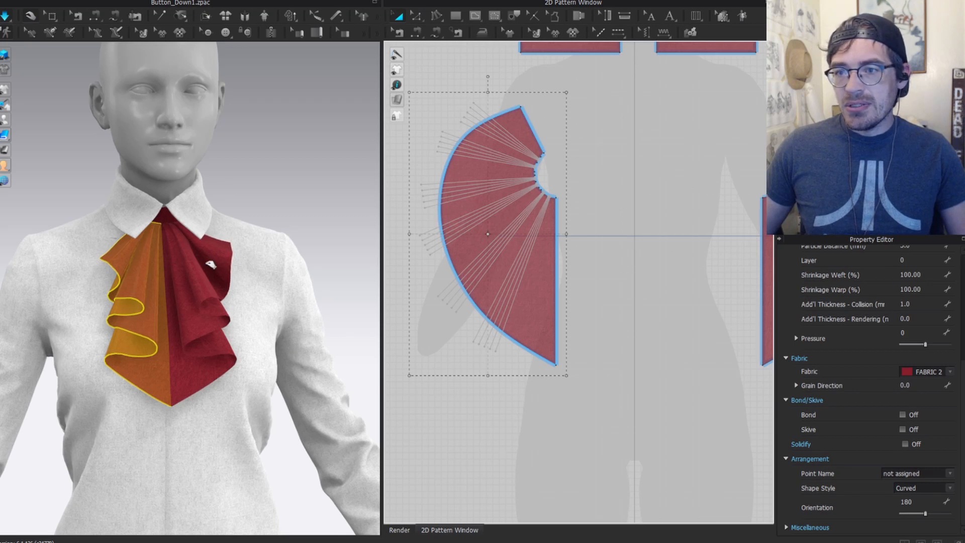
click(216, 258)
key(space)
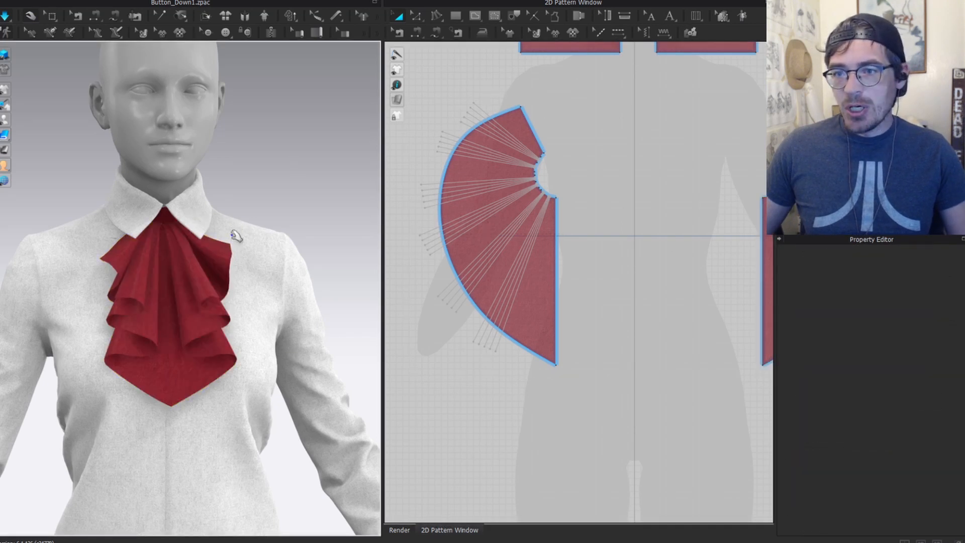
scroll(181, 269, up, 3)
click(531, 366)
Step: Offset one internal line from the fan's outer curved edge and extend it to the pattern outline
key(z)
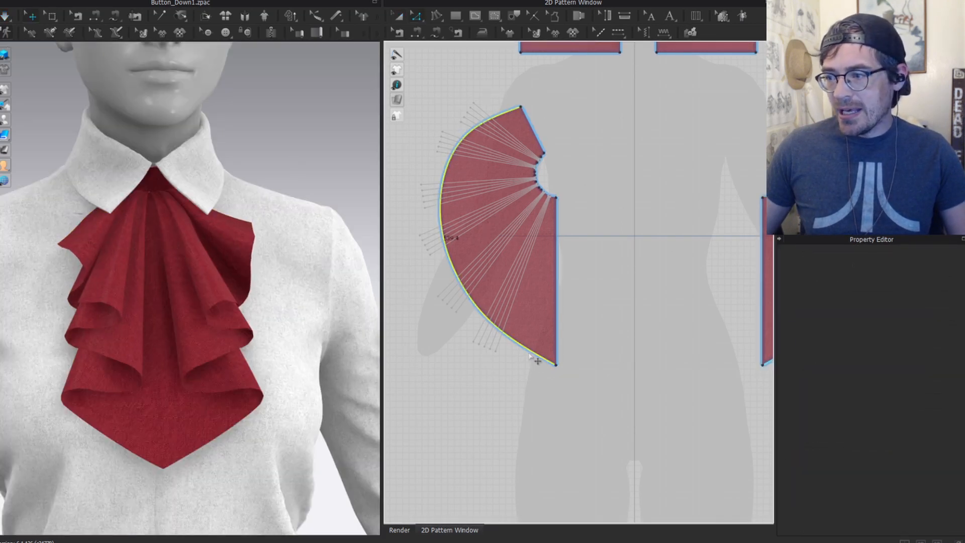
click(458, 262)
right_click(482, 250)
click(499, 228)
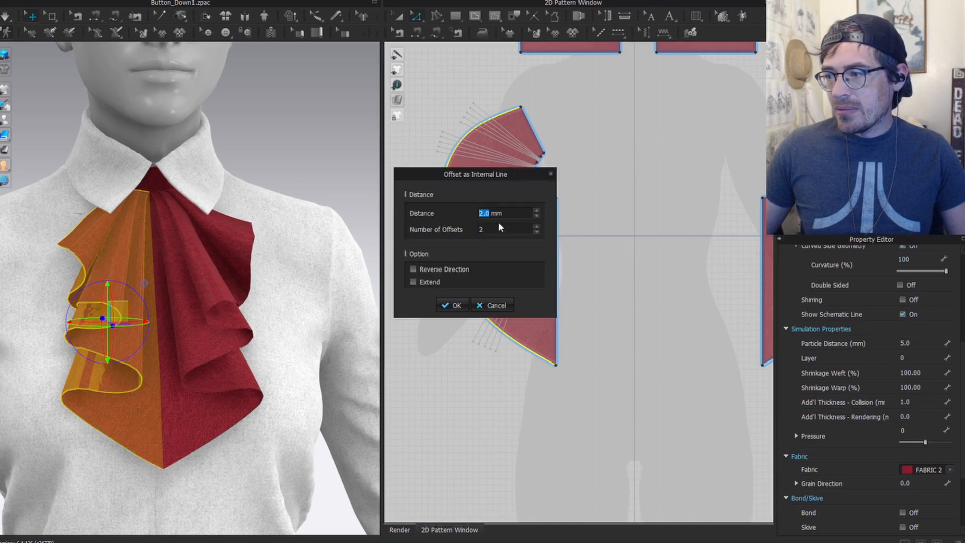
click(536, 231)
click(536, 210)
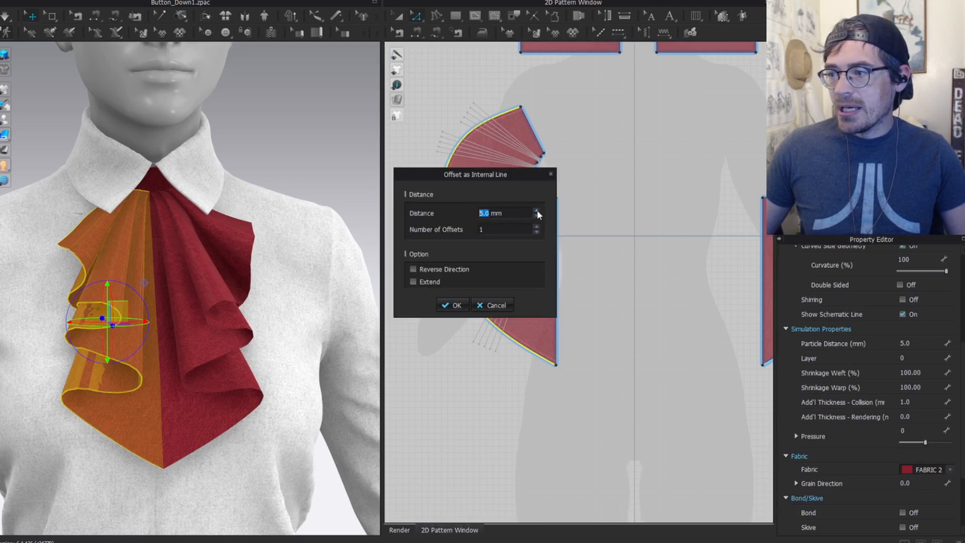
click(458, 304)
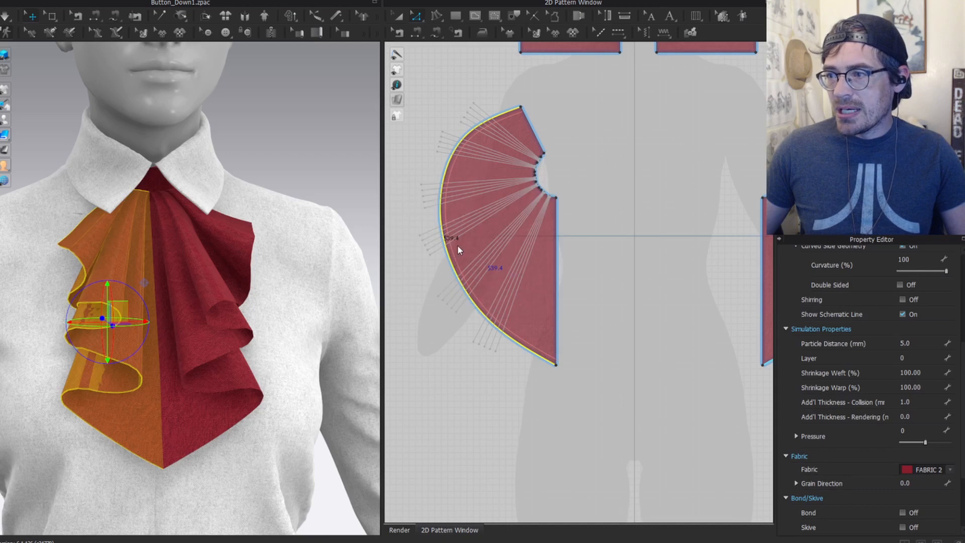
click(454, 257)
scroll(453, 257, up, 5)
right_click(440, 255)
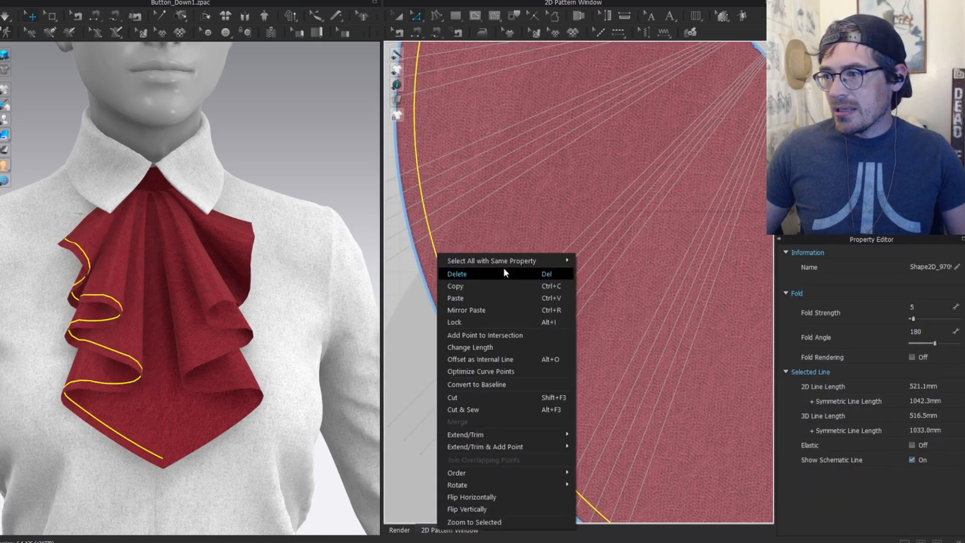
mouse_move(523, 448)
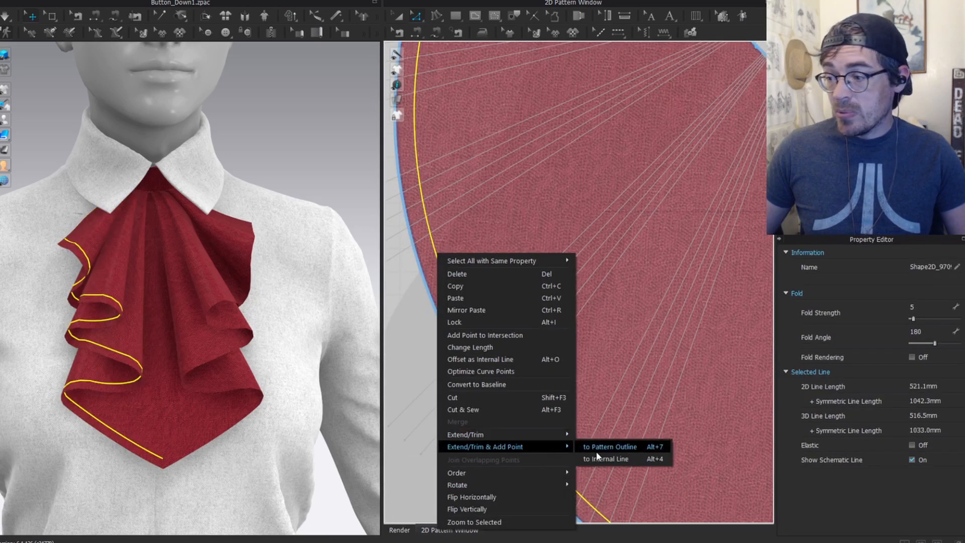
click(608, 447)
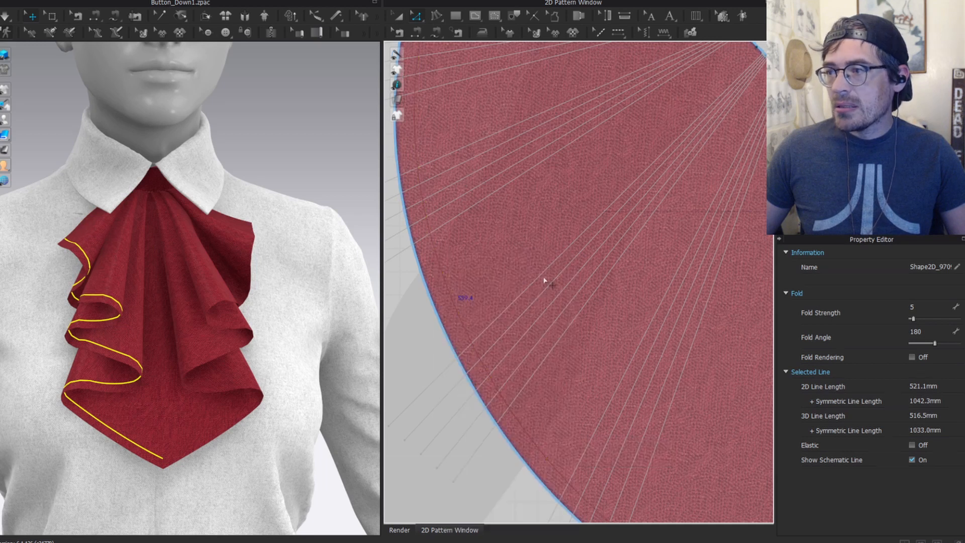
Step: Copy the ruffle's curved hem and paste it as a new strip beside the ruffle
scroll(544, 280, down, 10)
scroll(520, 214, up, 3)
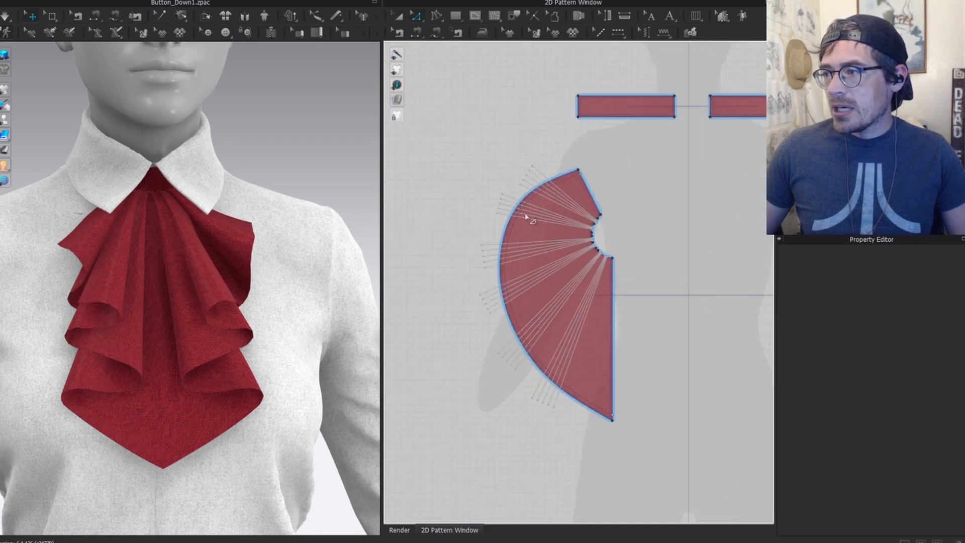
click(515, 214)
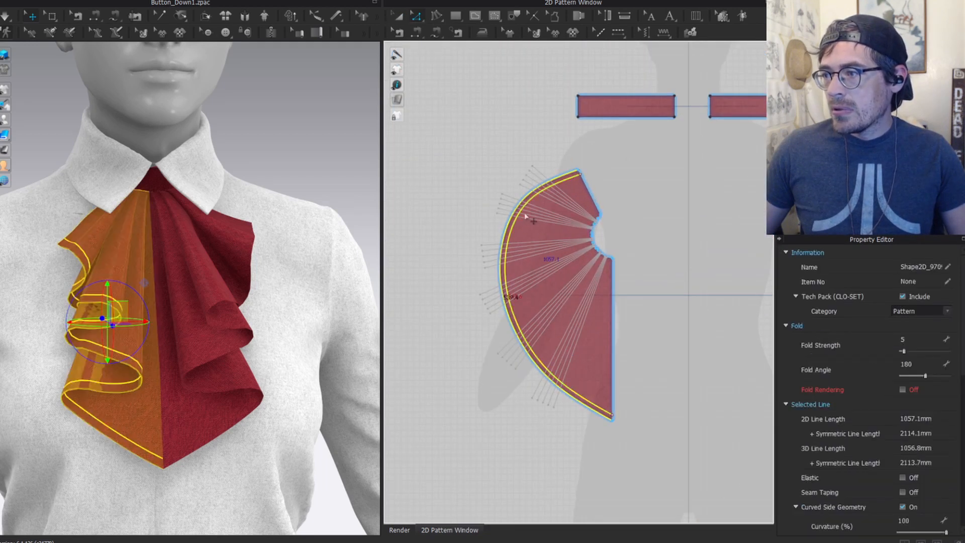
scroll(572, 165, up, 8)
scroll(575, 159, down, 10)
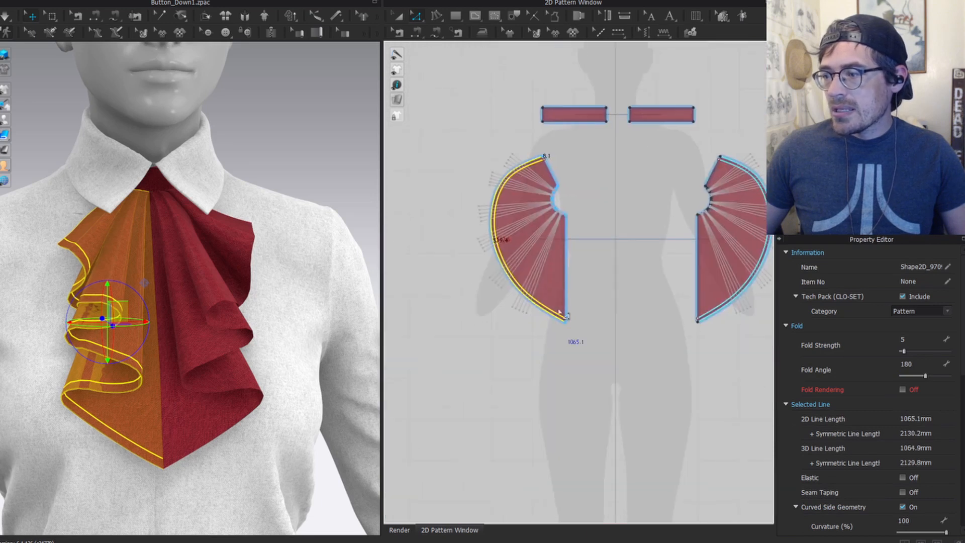
scroll(604, 405, up, 10)
scroll(617, 322, down, 10)
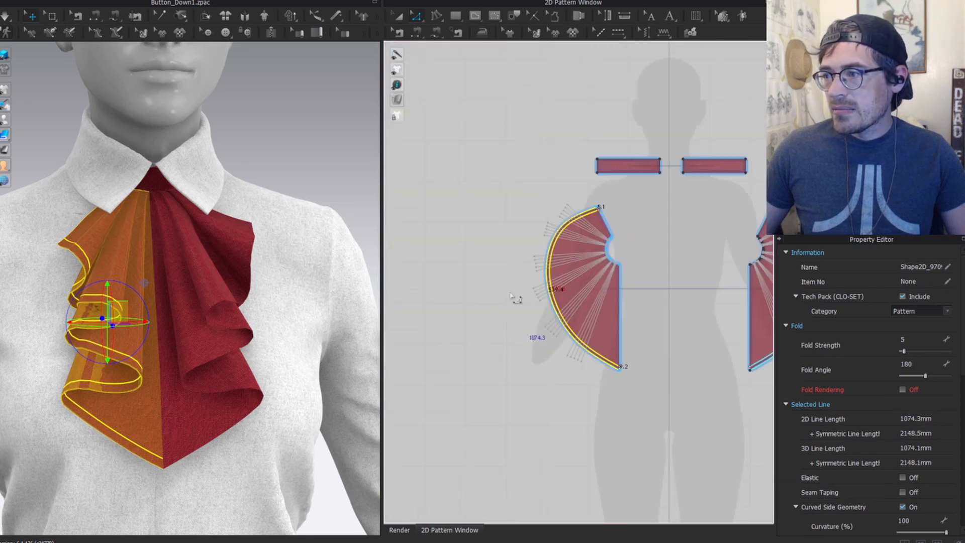
key(ctrl+c)
key(ctrl+v)
click(523, 338)
Step: Segment-sew the strip to the ruffle's curved hem and simulate to attach it
key(n)
click(507, 370)
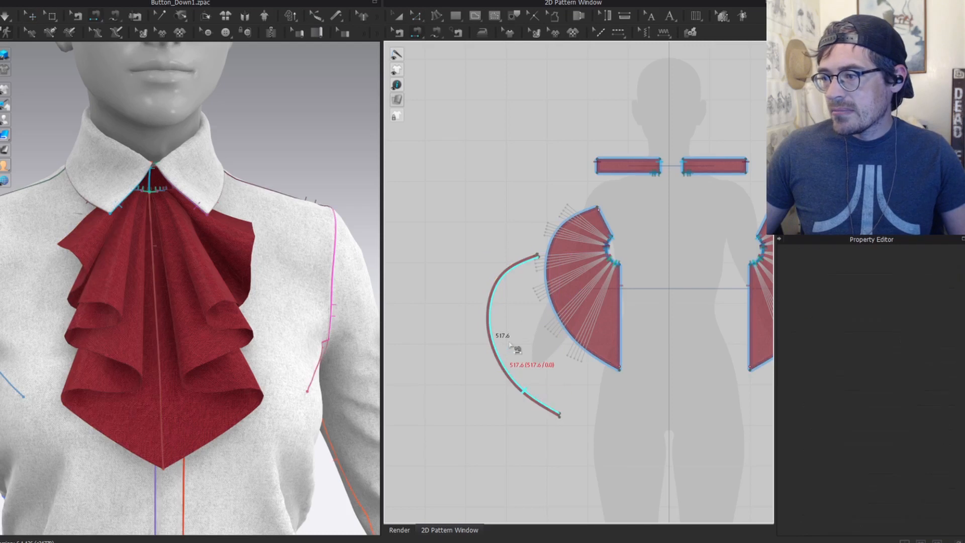
click(605, 358)
click(559, 415)
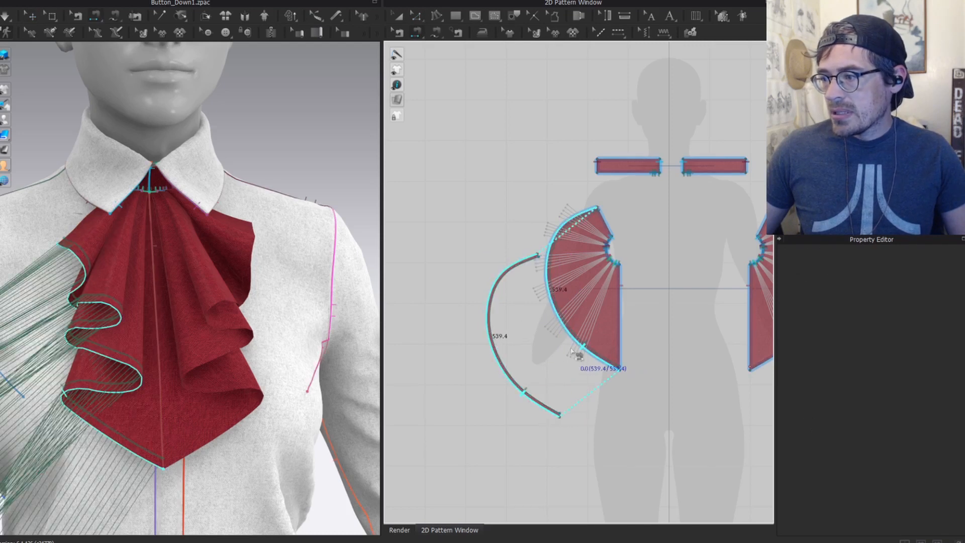
key(a)
click(510, 377)
key(space)
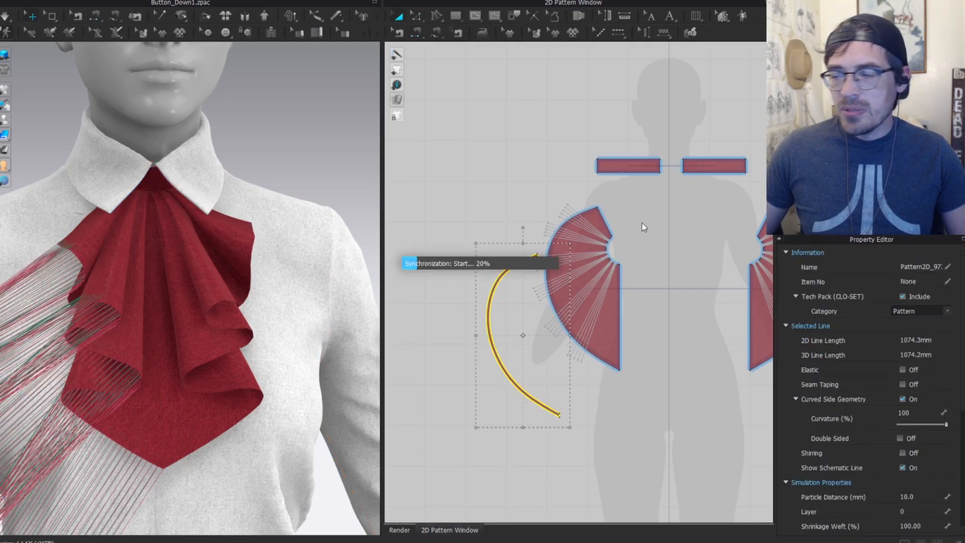
Step: Paste a mirrored copy of the strip beside the right ruffle piece
middle_drag(622, 293, 430, 269)
key(ctrl+r)
click(658, 329)
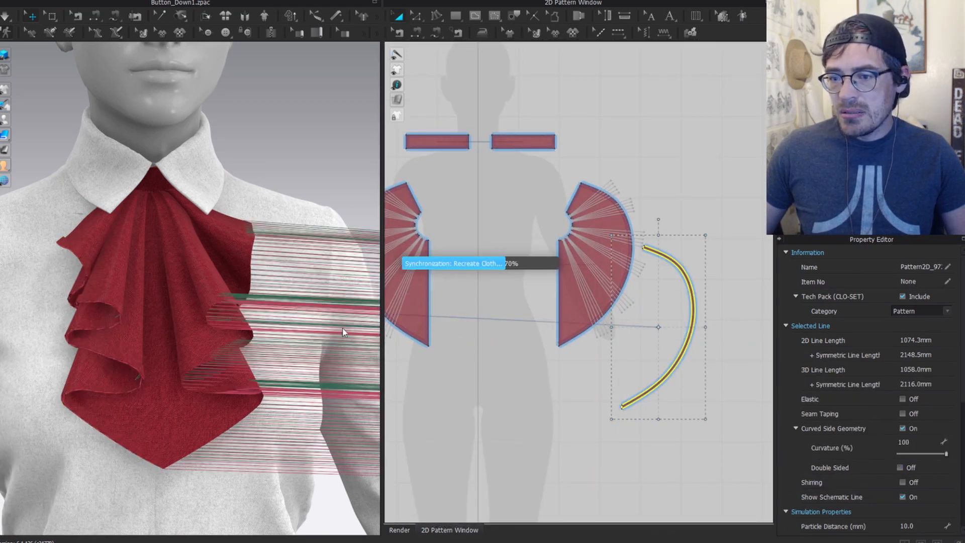
middle_drag(527, 441, 725, 416)
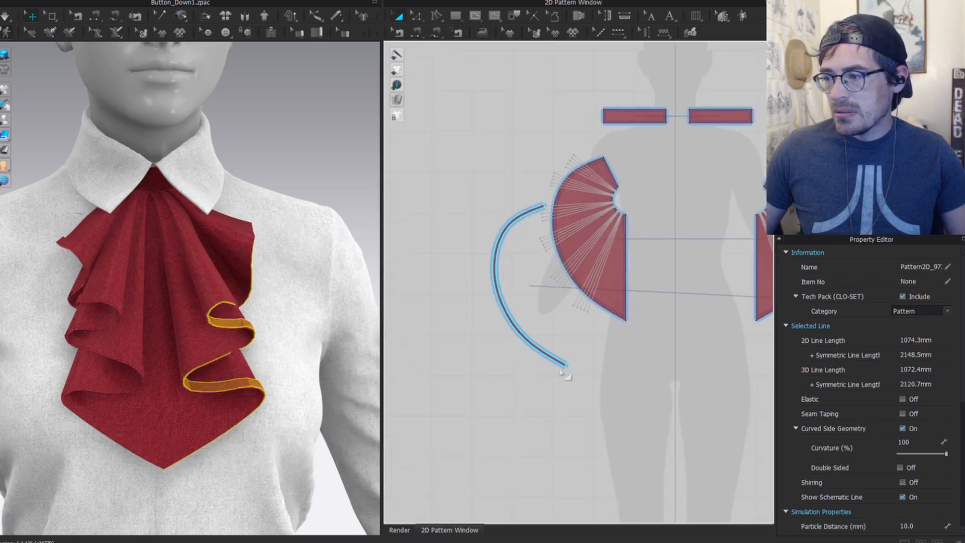
click(551, 356)
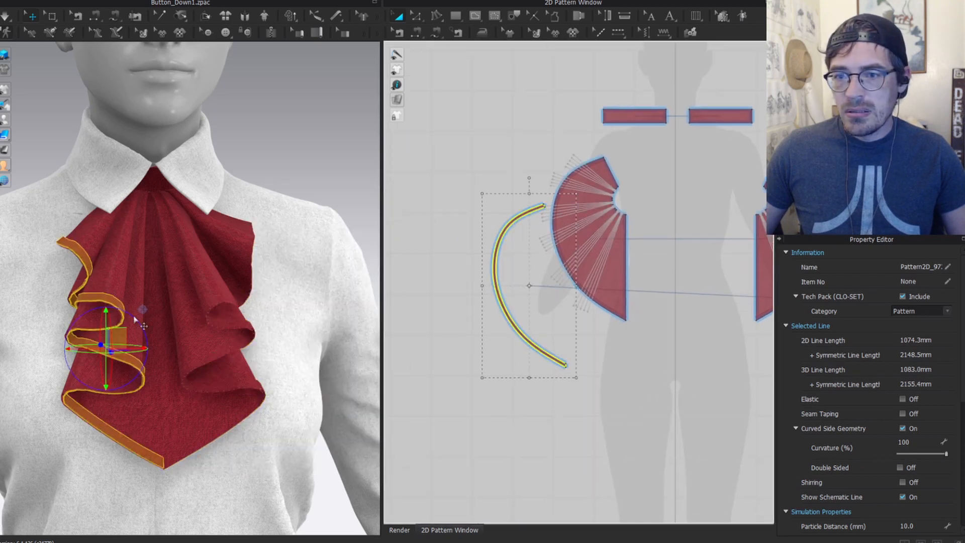
scroll(76, 315, up, 3)
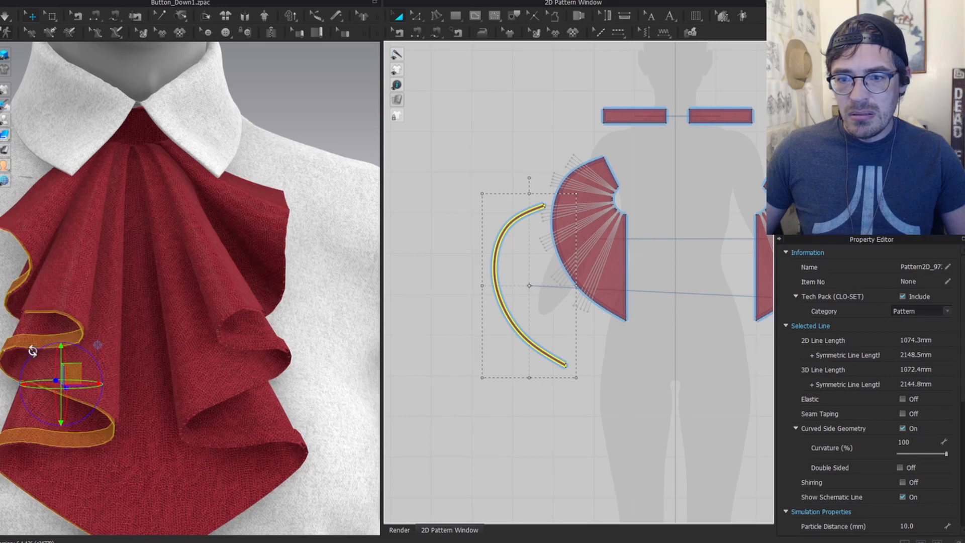
scroll(302, 327, down, 3)
click(603, 402)
scroll(617, 342, up, 3)
scroll(577, 371, up, 5)
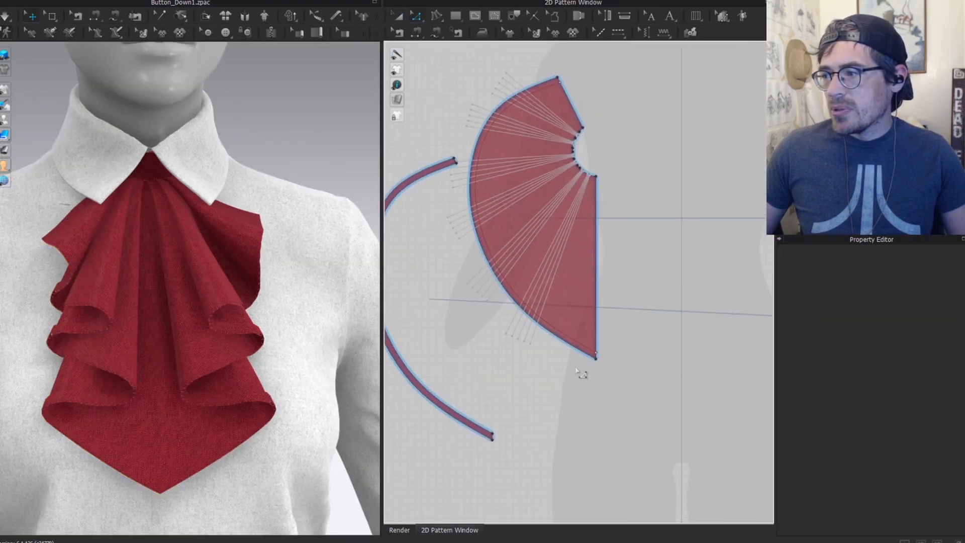
Step: Offset a 1 mm internal line along the narrow trim strip's long edge
click(565, 327)
middle_drag(527, 392, 568, 427)
scroll(558, 292, up, 4)
scroll(519, 380, down, 6)
middle_drag(519, 385, 739, 200)
scroll(554, 335, up, 2)
scroll(573, 306, up, 2)
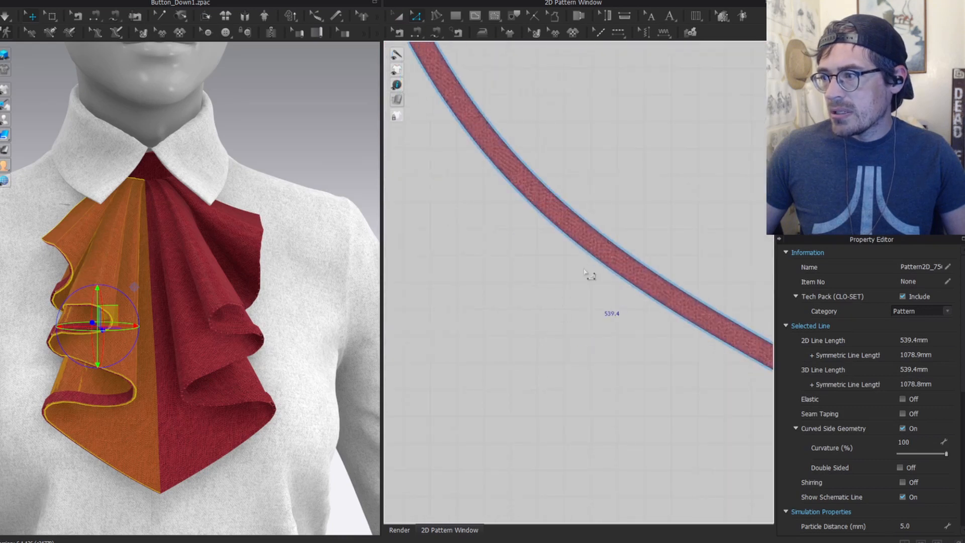
scroll(593, 319, down, 3)
scroll(613, 295, up, 3)
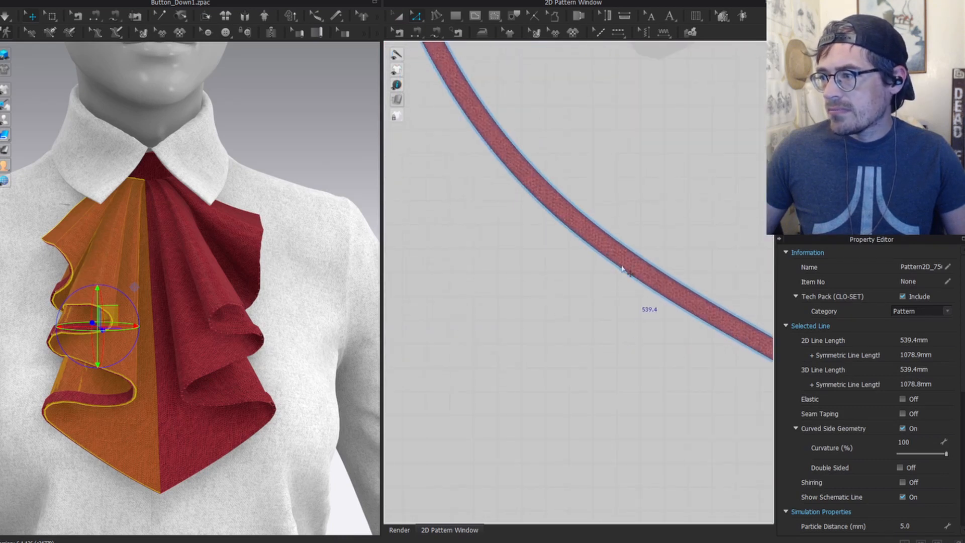
shift+click(622, 269)
key(o)
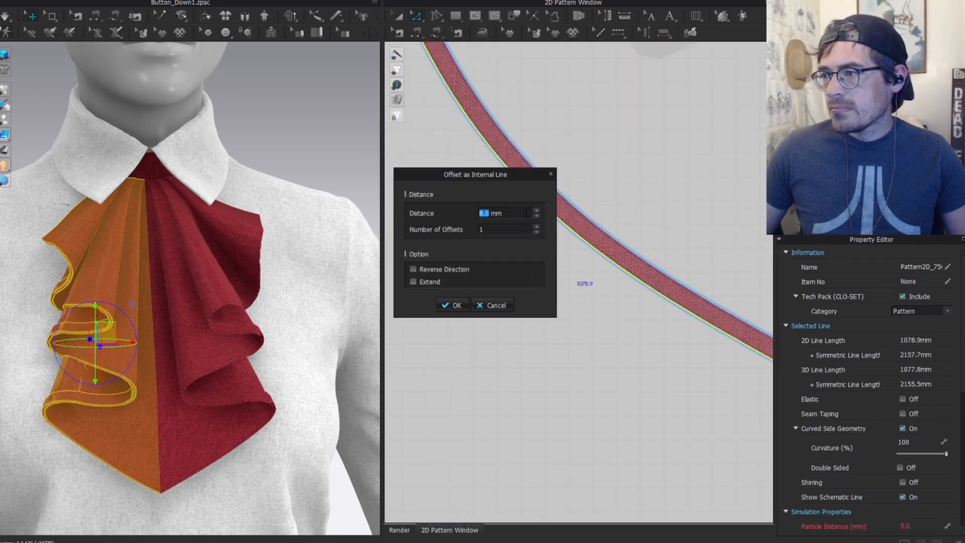
click(537, 216)
click(538, 216)
click(538, 216)
click(538, 216)
click(538, 216)
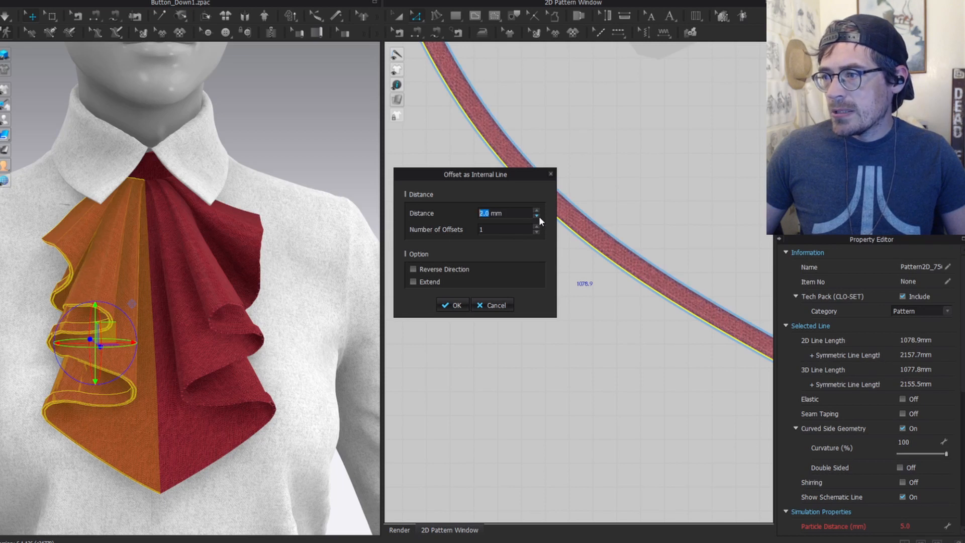
click(537, 216)
click(537, 216)
click(454, 305)
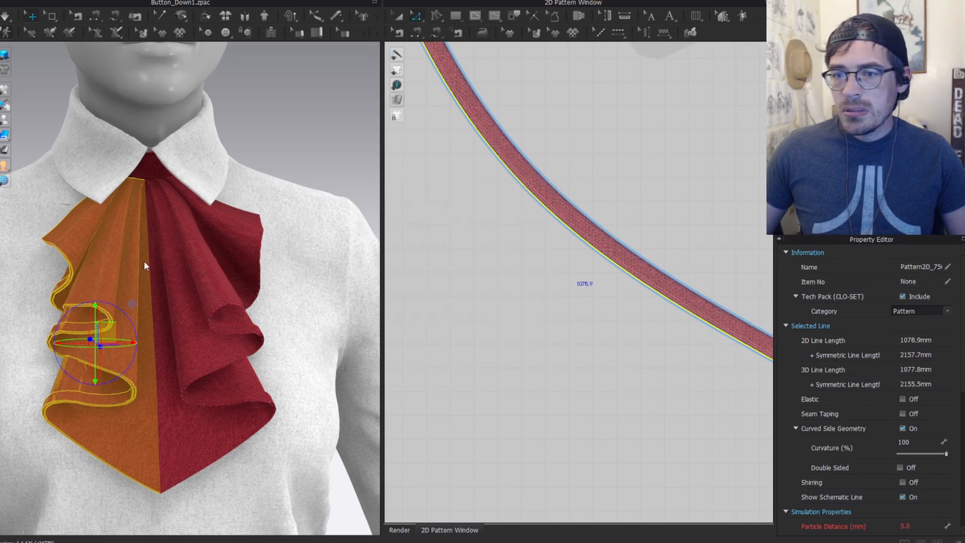
key(a)
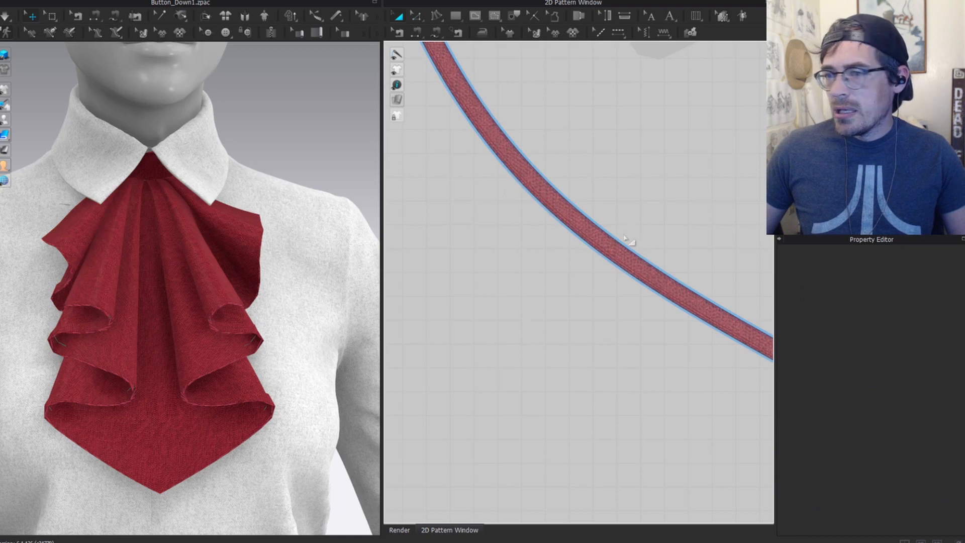
Step: Give the curved trim strip particle distance 4 and collision thickness 1
click(229, 324)
scroll(603, 301, down, 5)
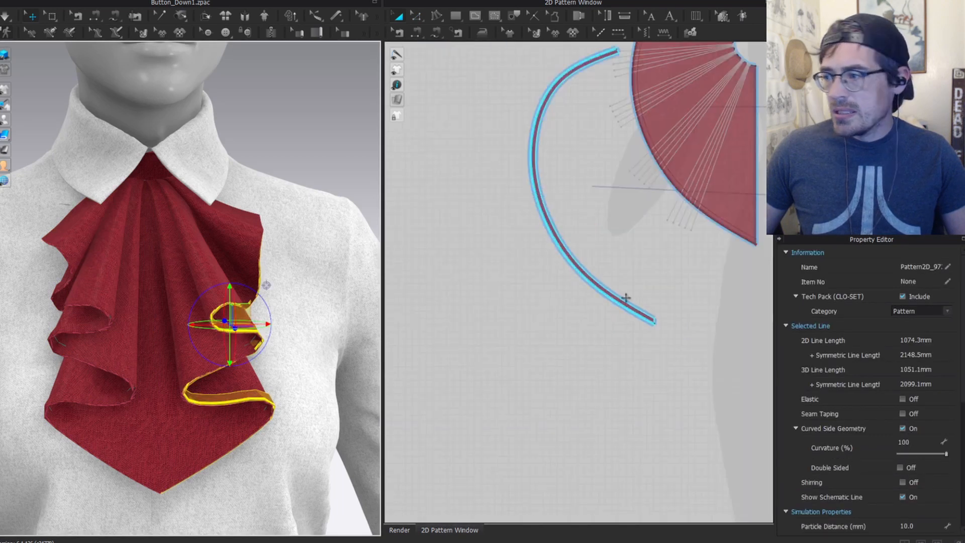
scroll(505, 315, up, 5)
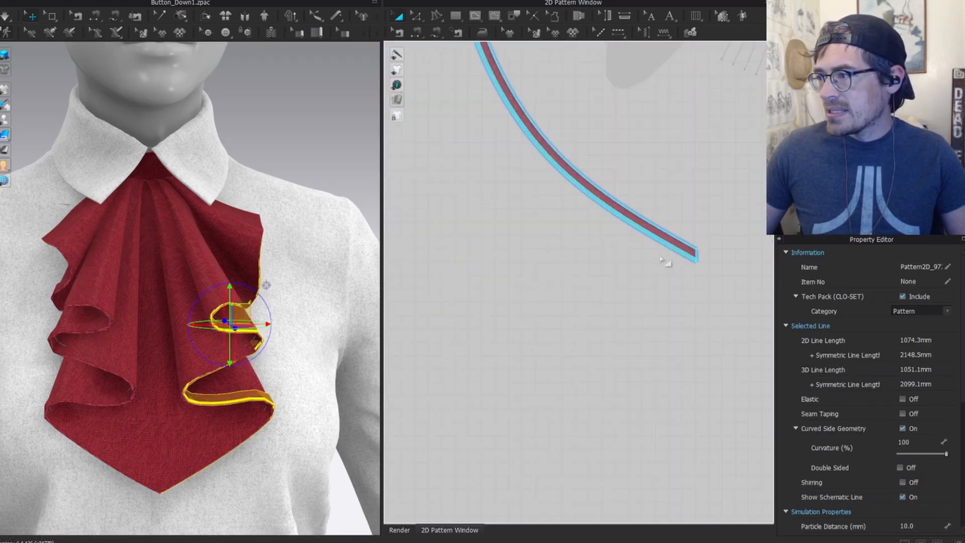
click(668, 229)
scroll(923, 465, down, 3)
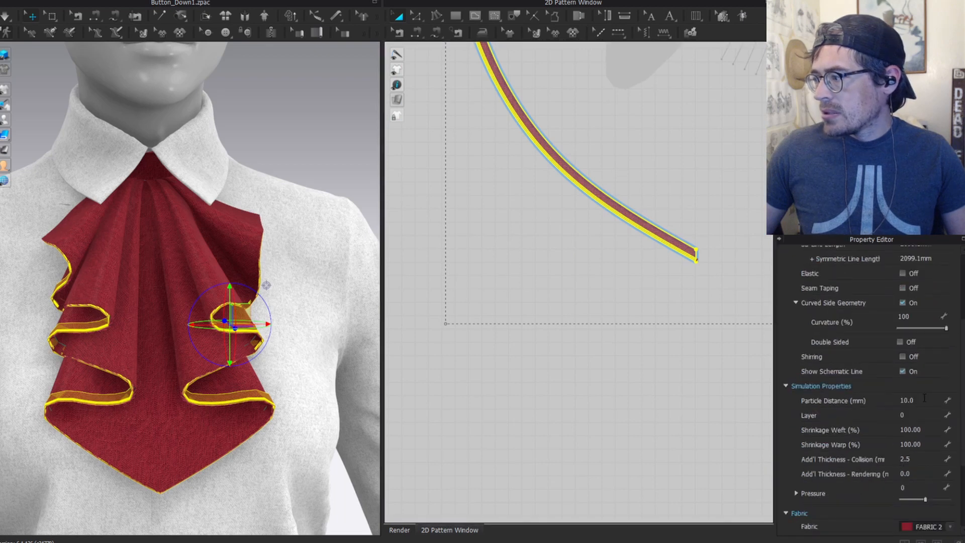
double_click(923, 397)
text(4)
key(Return)
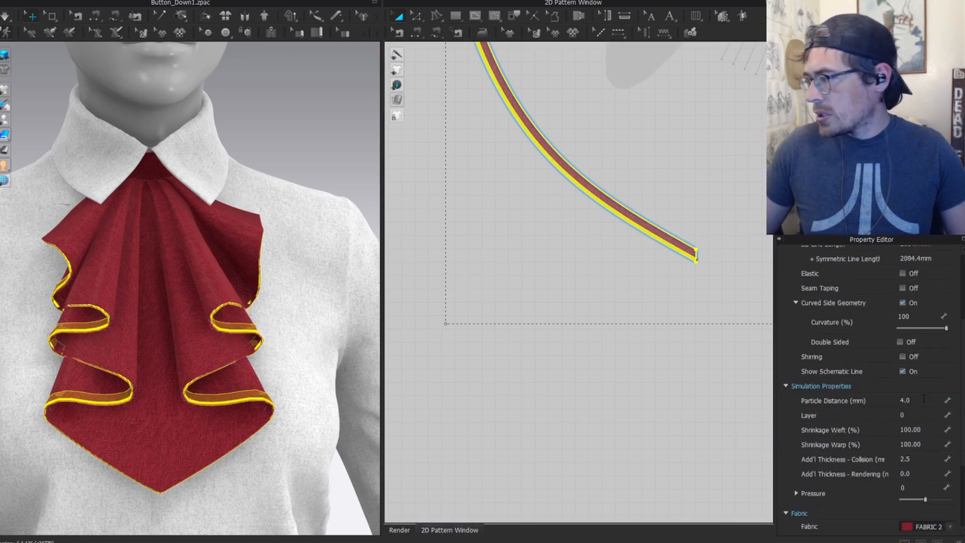
double_click(922, 458)
text(1)
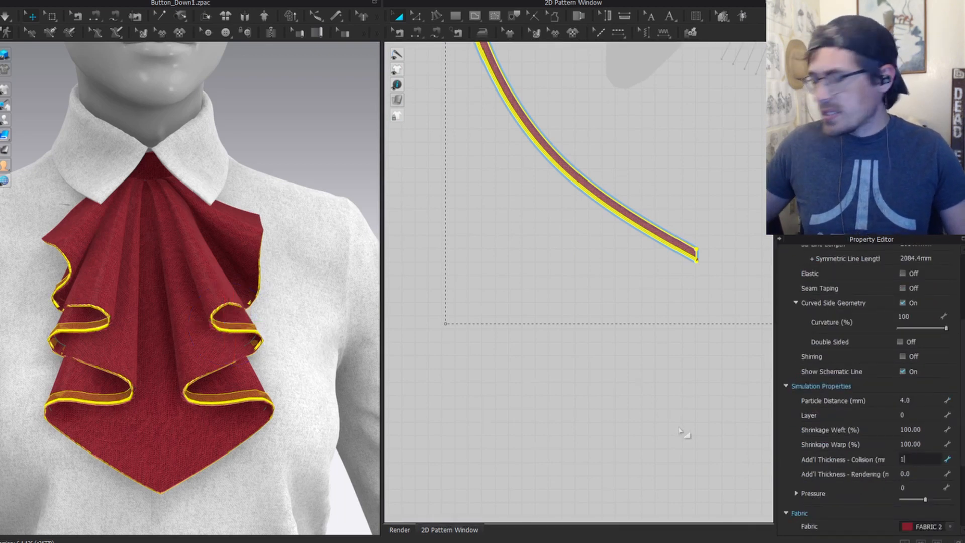
key(Return)
Step: Clear the selection and simulate so the jabot drapes over the shirt
key(z)
click(270, 129)
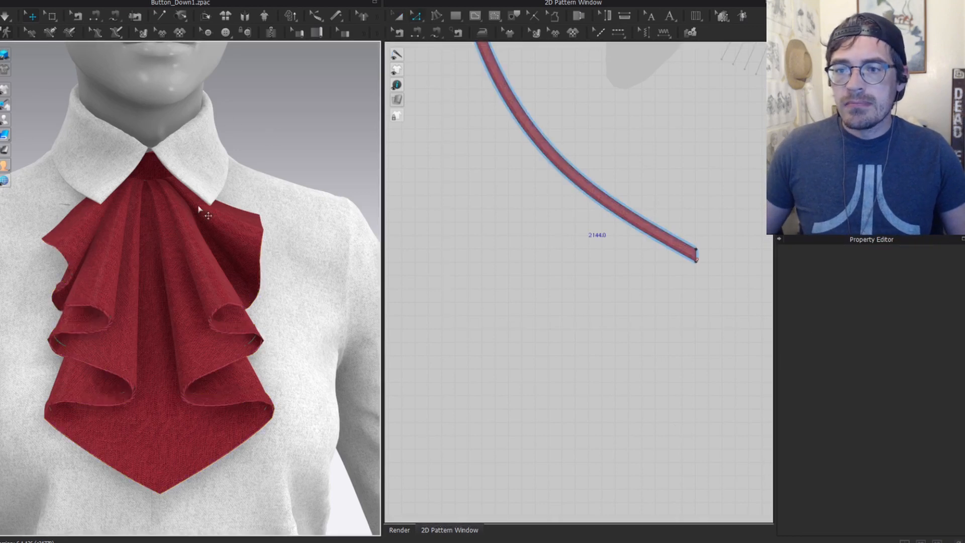
key(space)
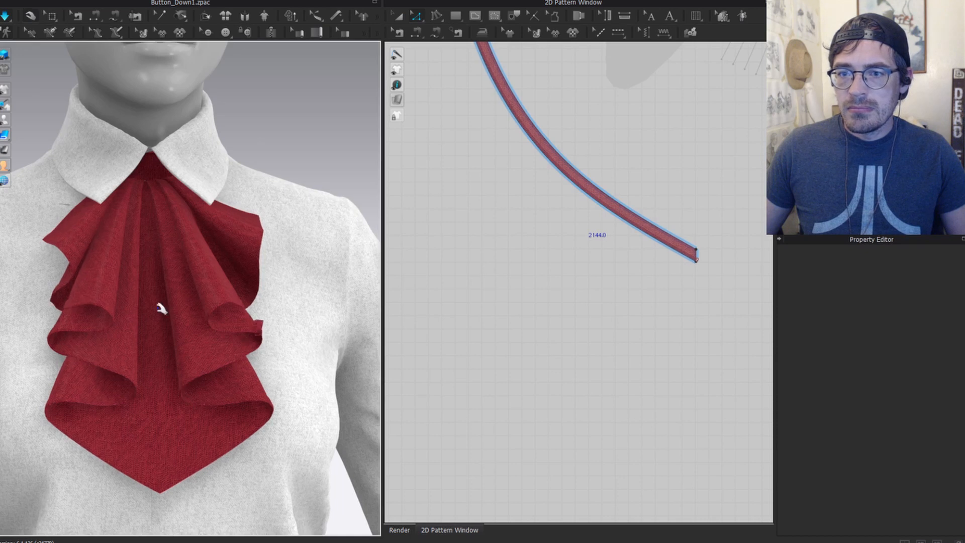
Step: Select the left ruffle and orbit around the avatar to inspect the jabot and collar
click(81, 305)
scroll(293, 125, up, 3)
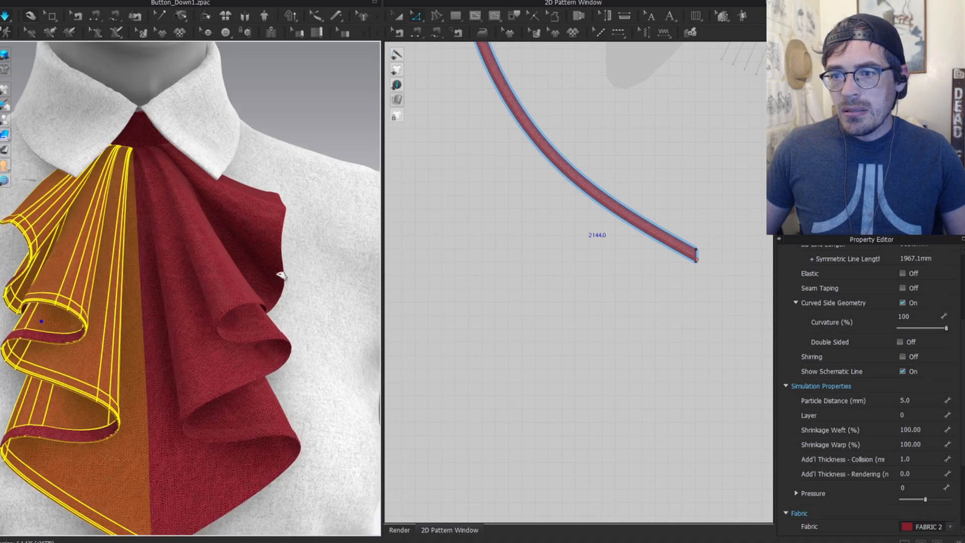
key(a)
scroll(95, 349, down, 2)
right_drag(96, 348, 199, 302)
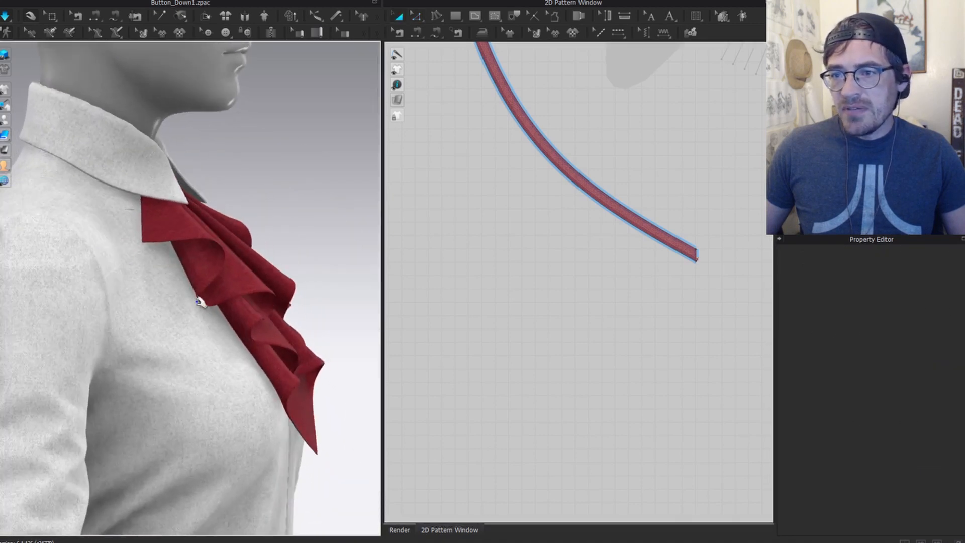
right_drag(263, 260, 63, 352)
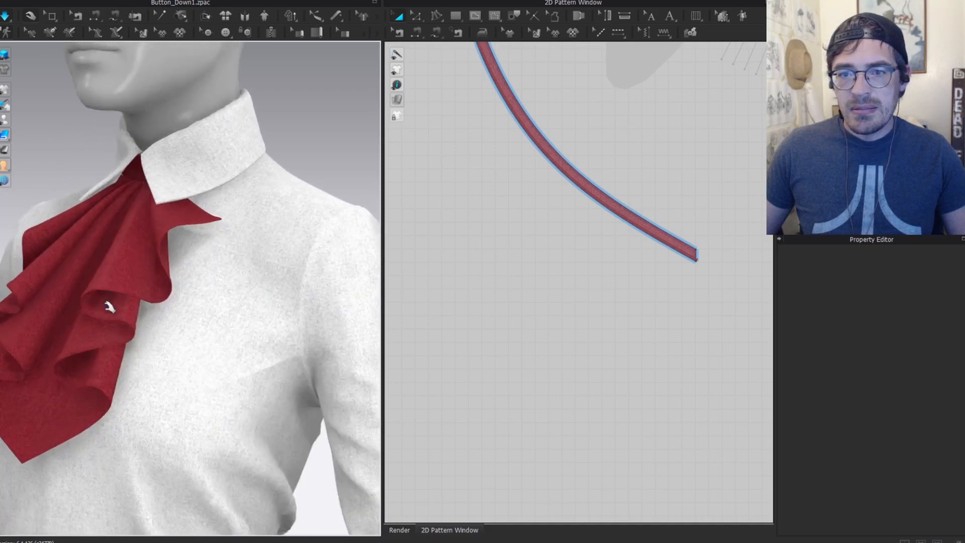
right_drag(109, 307, 182, 248)
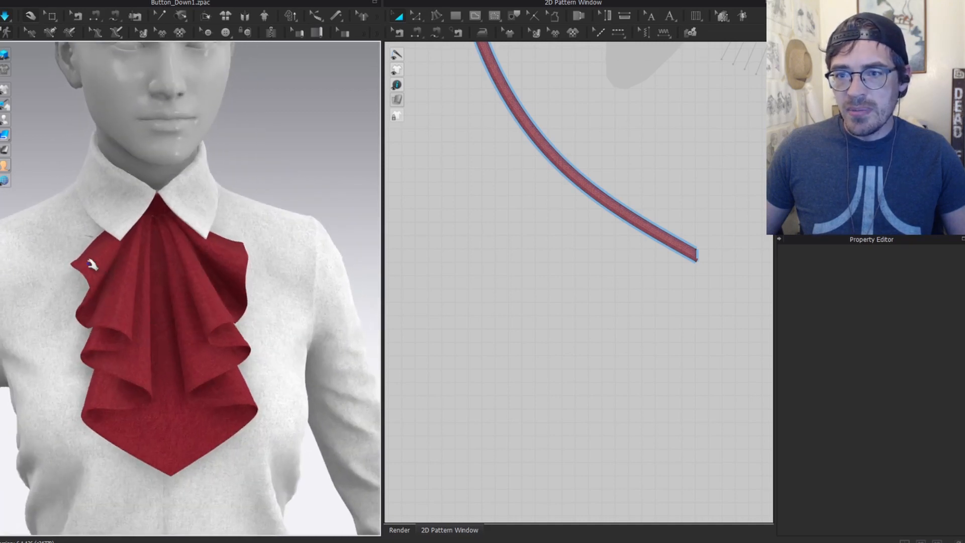
Step: Turn off the cloth simulation and deselect the jabot
key(space)
click(295, 180)
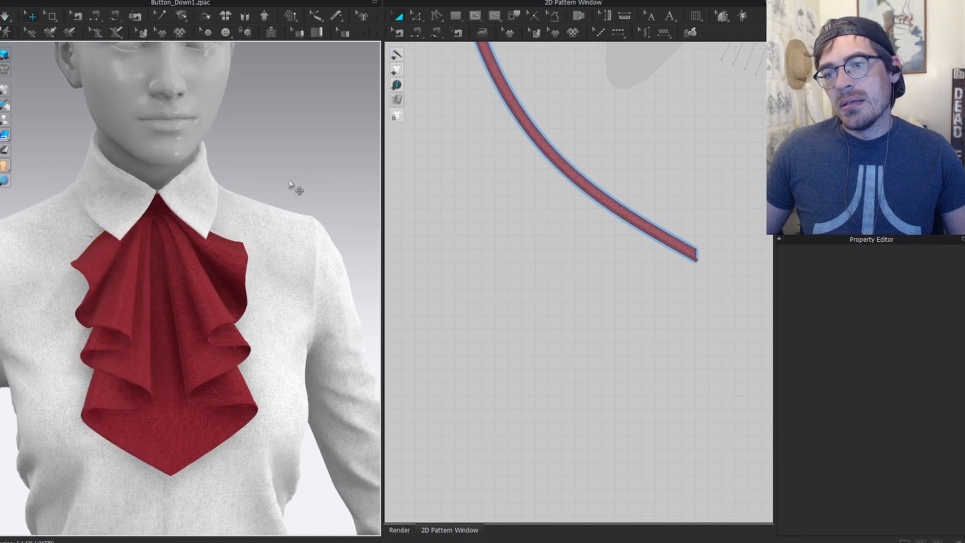
scroll(277, 190, down, 3)
scroll(302, 236, down, 2)
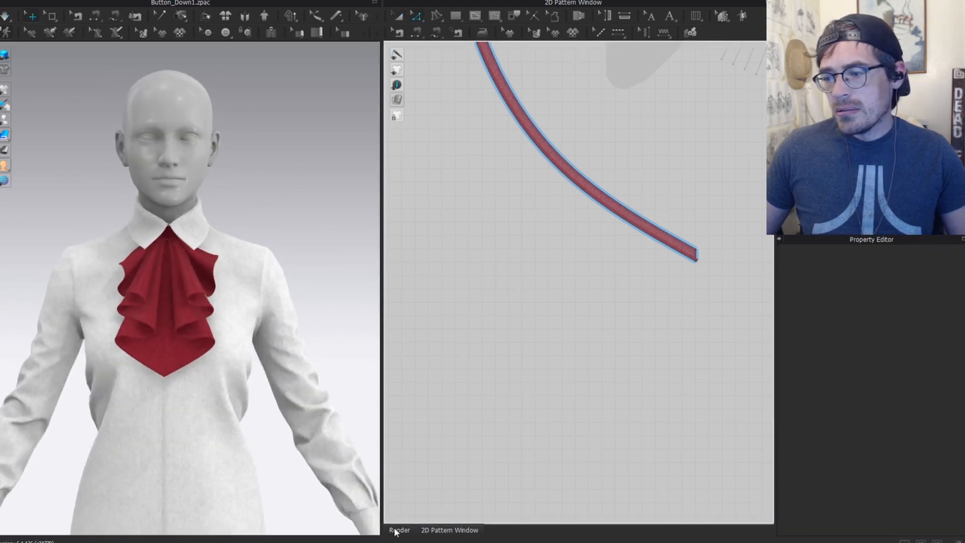
Step: Switch to the Render view and update the interactive render of the current model
click(399, 530)
scroll(294, 251, up, 3)
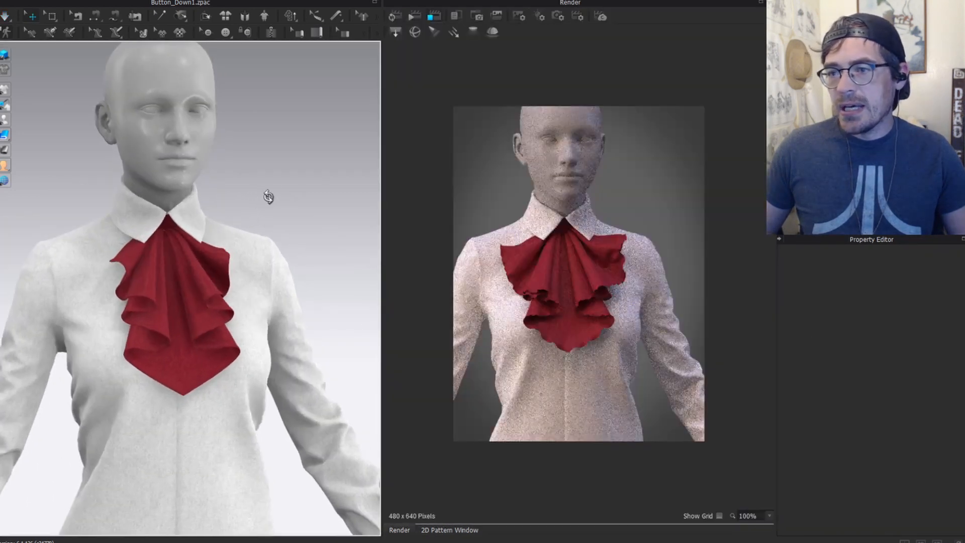
click(395, 16)
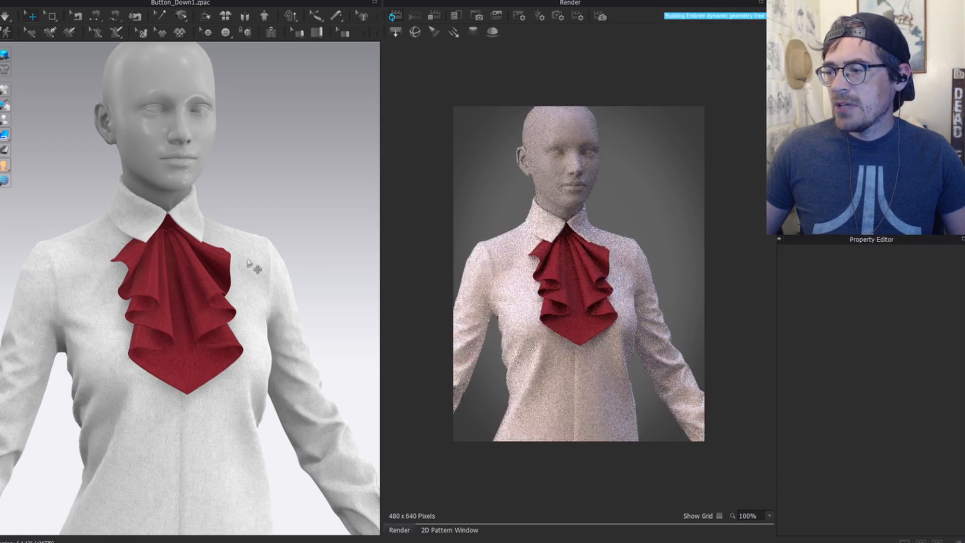
right_drag(248, 263, 243, 237)
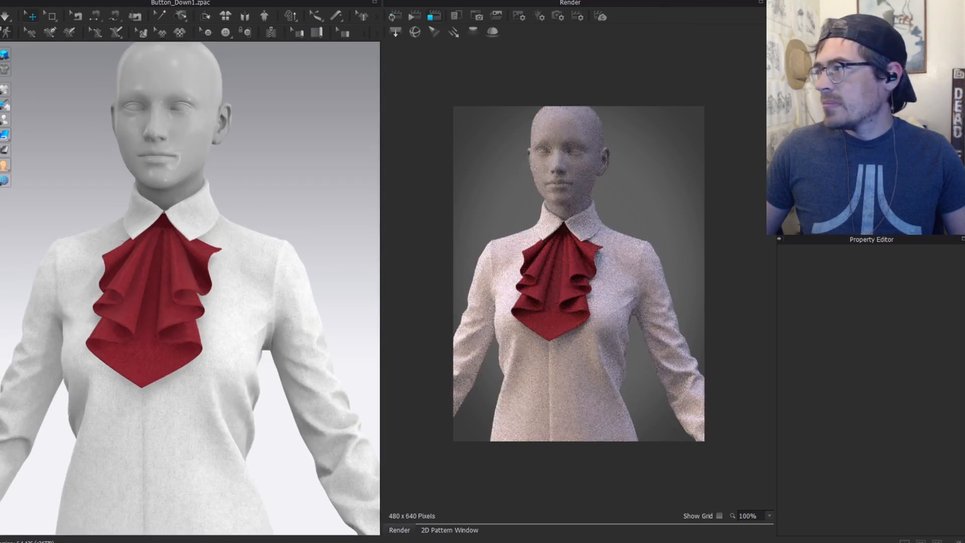
Step: Set the jabot fabric's material type to Fabric_Silk/Satin
click(210, 256)
scroll(869, 417, up, 5)
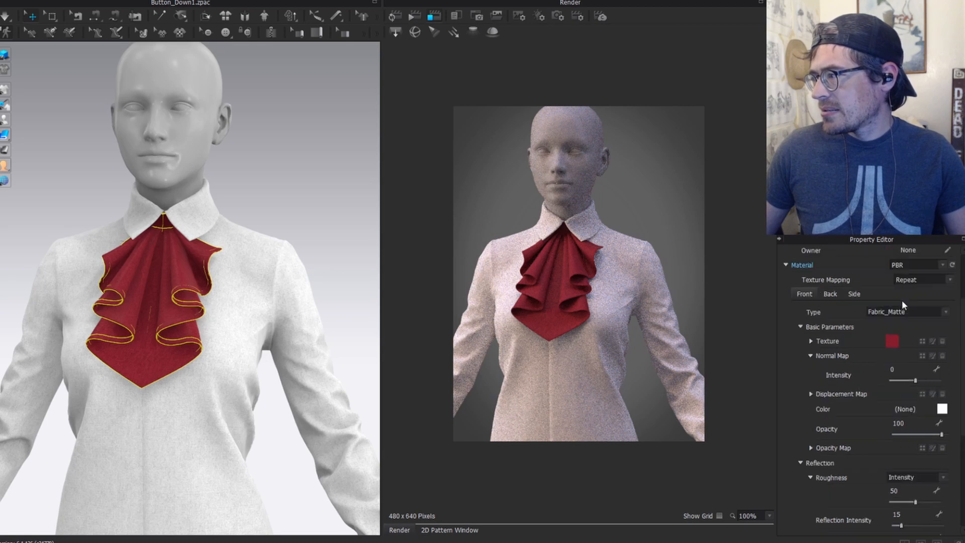
click(896, 312)
click(900, 336)
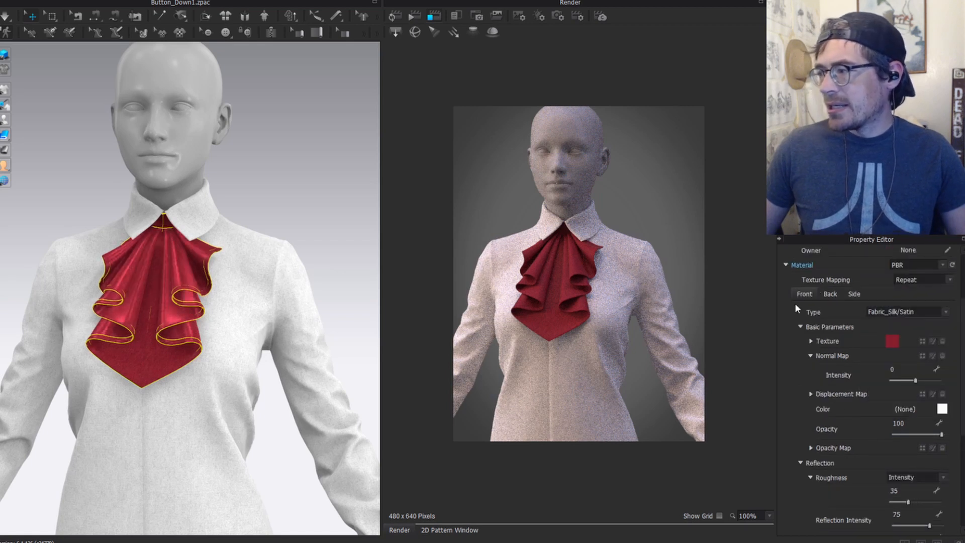
click(290, 195)
Step: Set the jabot fabric's normal map intensity to 25
scroll(188, 278, up, 1)
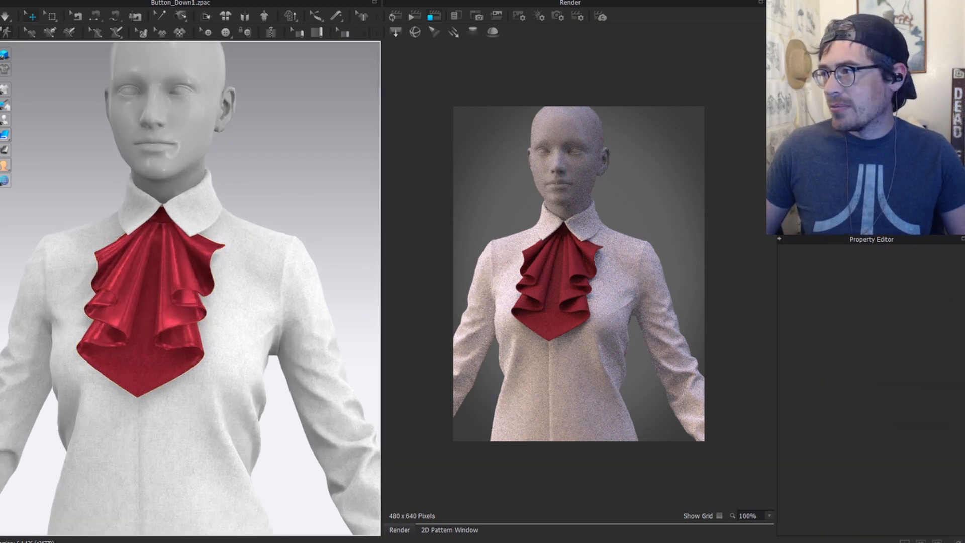
click(151, 301)
drag(915, 372, 834, 350)
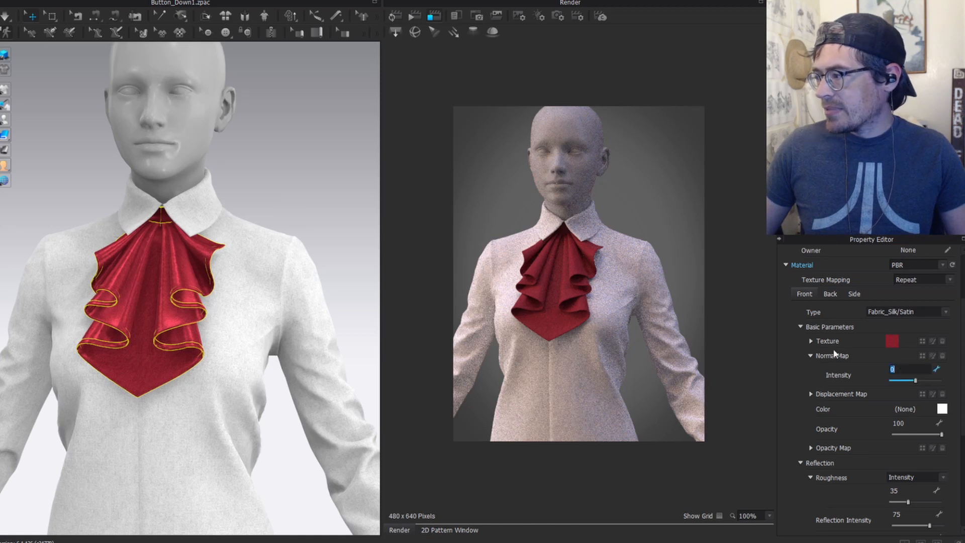
text(25)
key(Return)
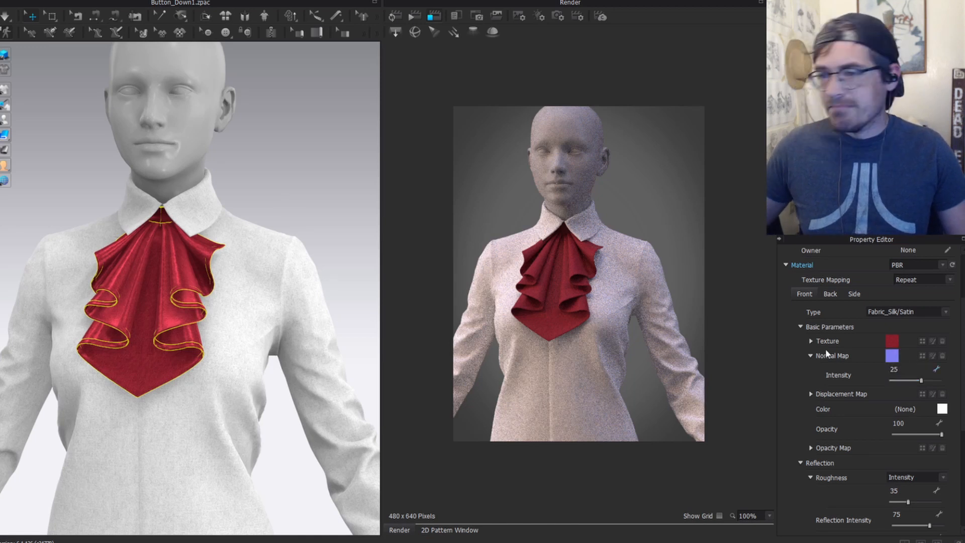
click(252, 196)
right_drag(181, 307, 331, 174)
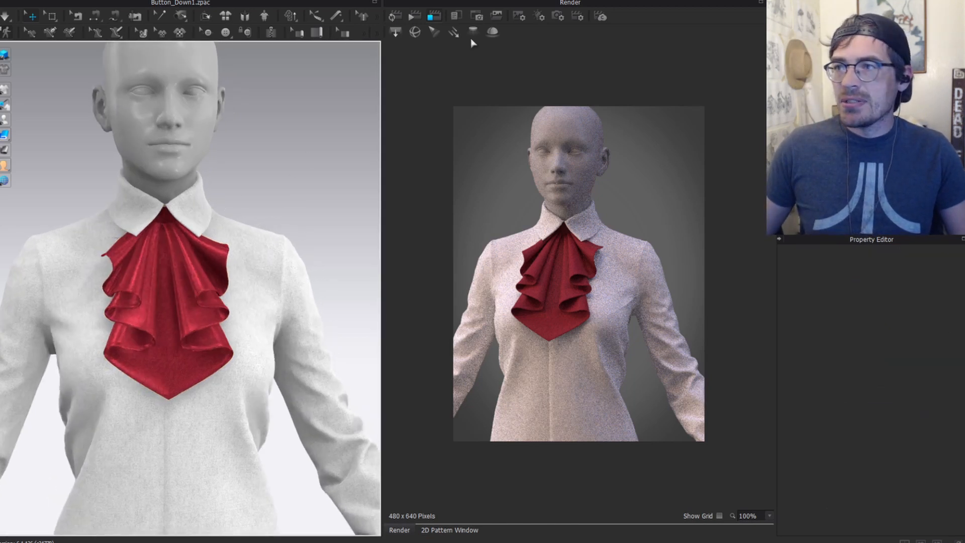
Step: Start a fresh render of the red satin jabot and let it finish
click(393, 18)
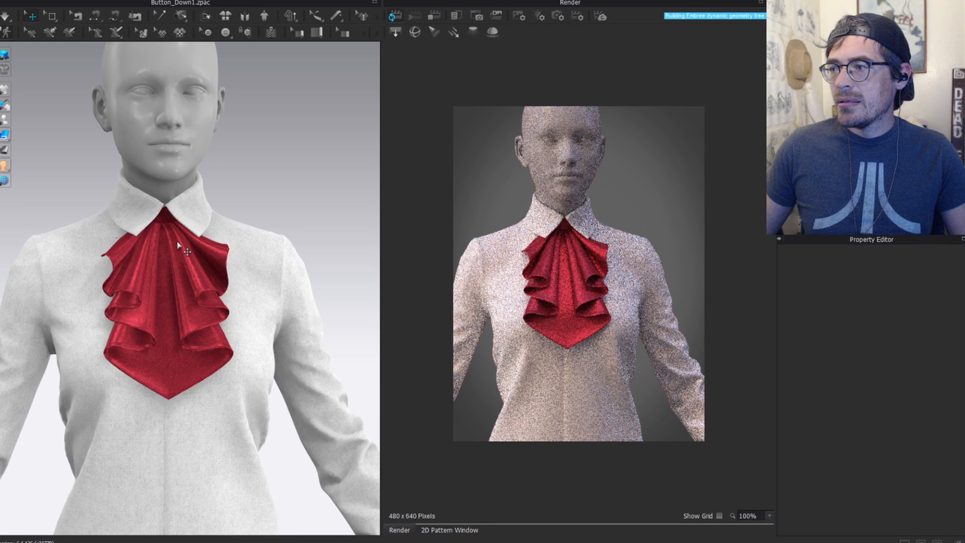
scroll(312, 176, up, 3)
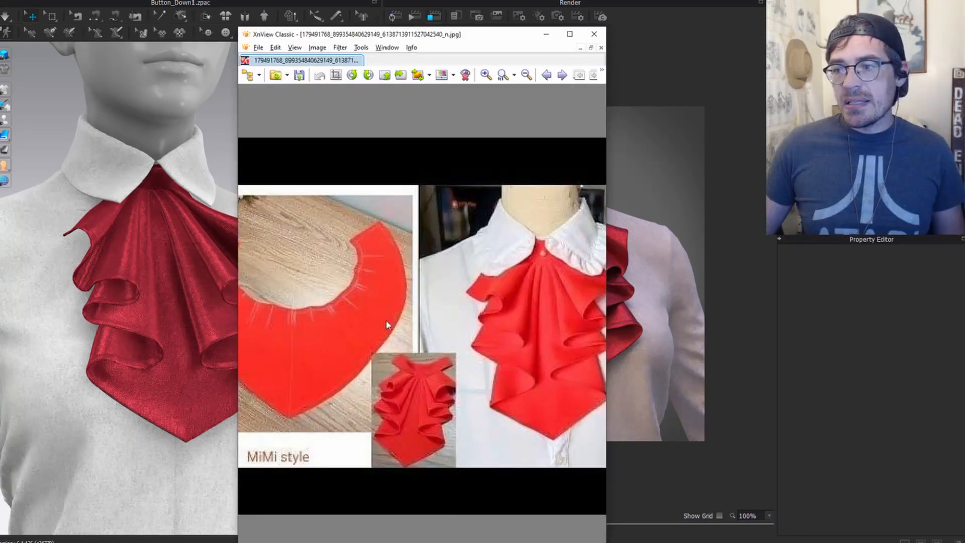
Step: Nudge the reference photo down, return to the 2D pattern layout, and select the left fan-shaped jabot piece
drag(403, 39, 403, 59)
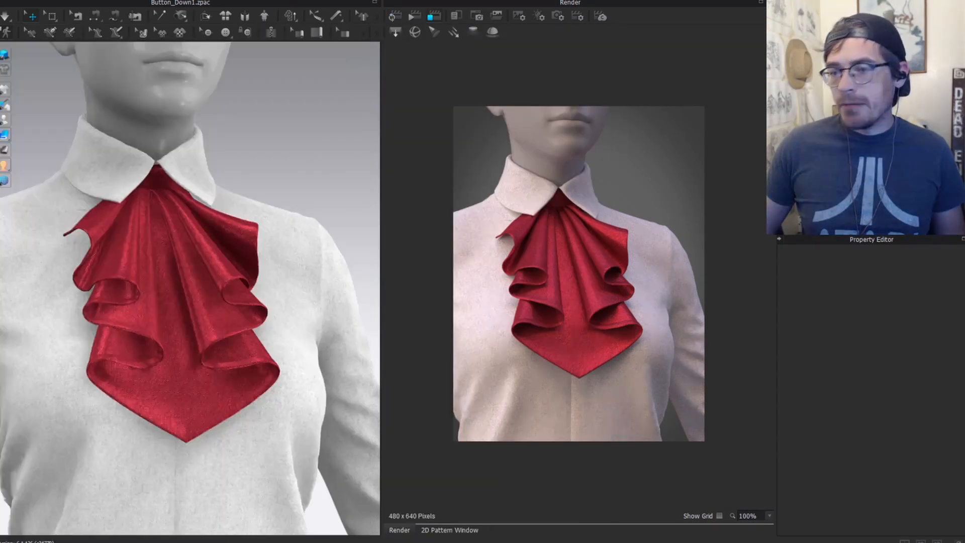
click(450, 530)
scroll(552, 204, down, 5)
scroll(581, 269, up, 5)
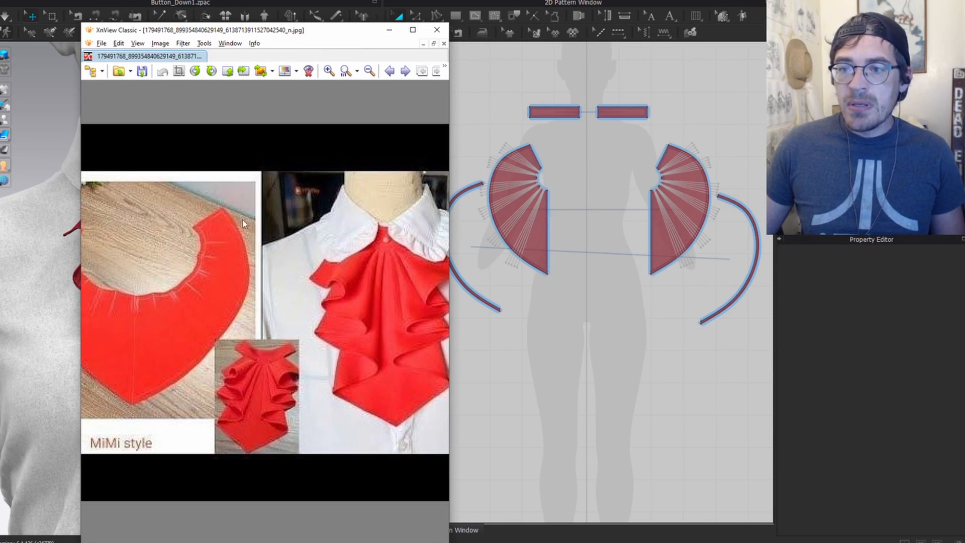
scroll(550, 250, up, 6)
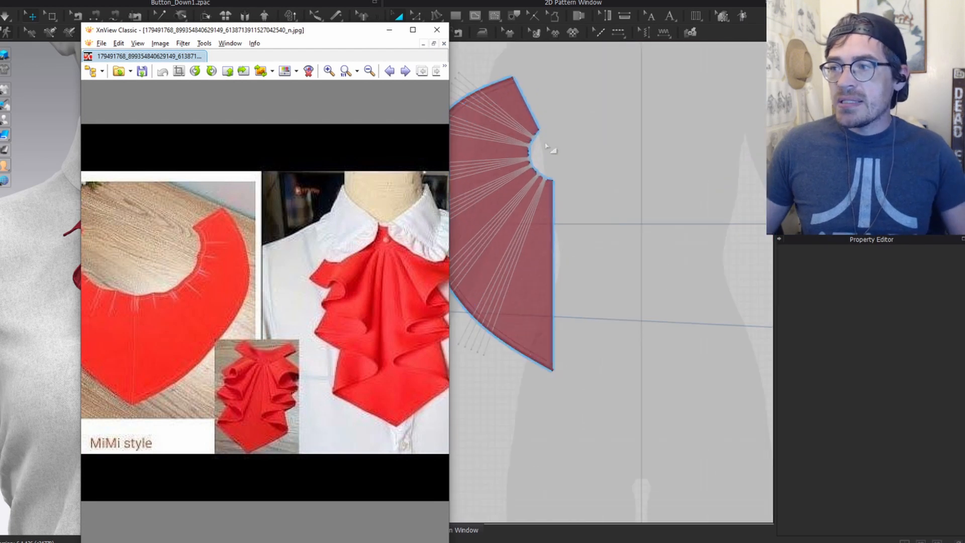
click(550, 250)
Step: Pan and zoom the 2D layout to inspect the left fan-shaped ruffle piece
scroll(470, 236, down, 5)
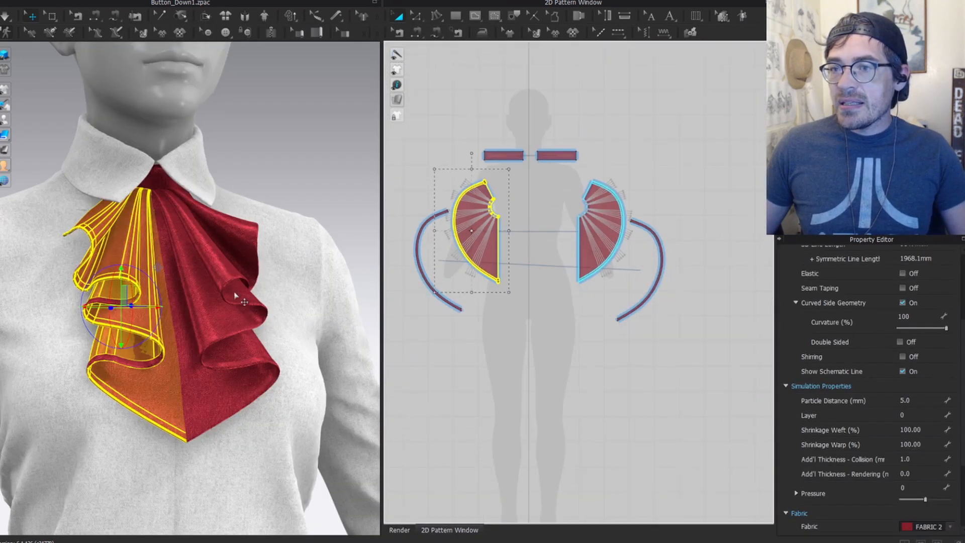
scroll(527, 242, up, 5)
middle_drag(469, 216, 604, 221)
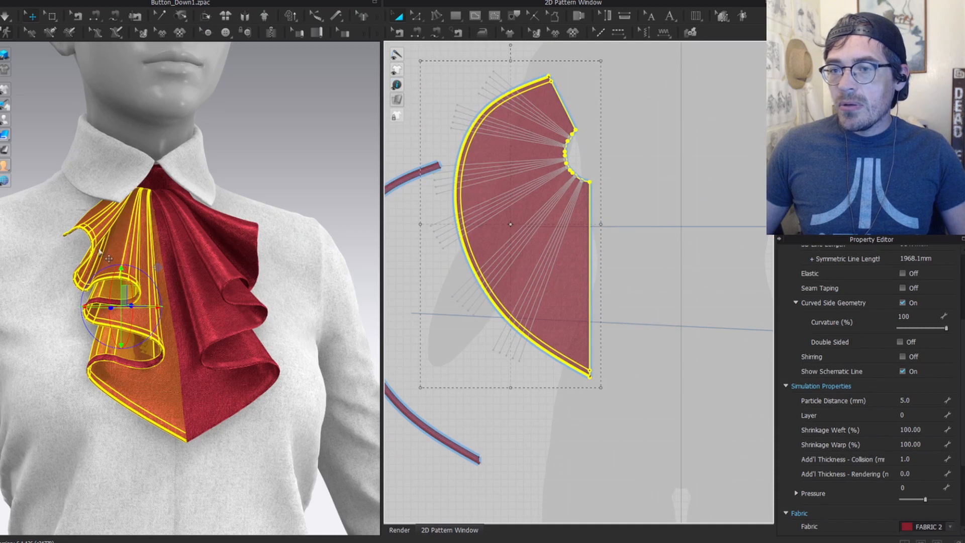
scroll(538, 266, down, 3)
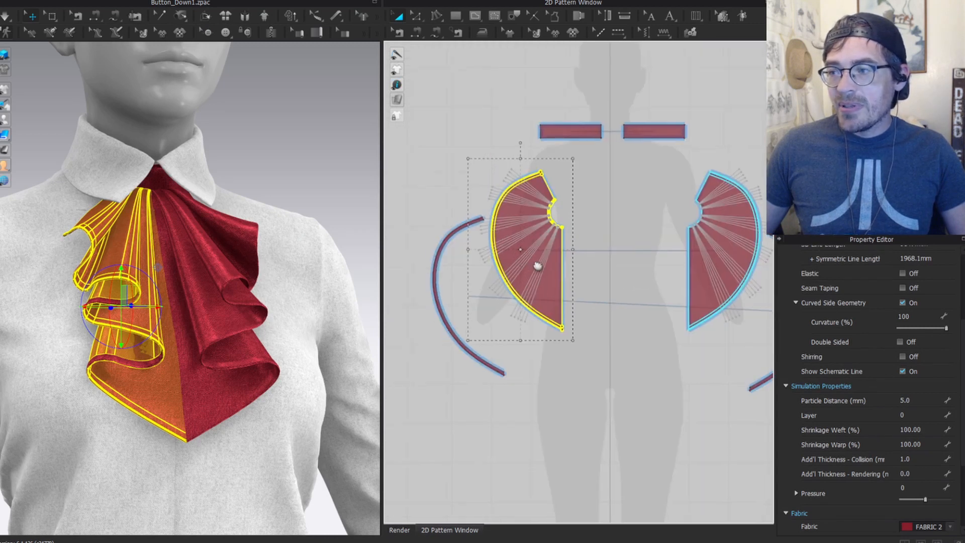
scroll(537, 266, down, 1)
scroll(533, 201, down, 4)
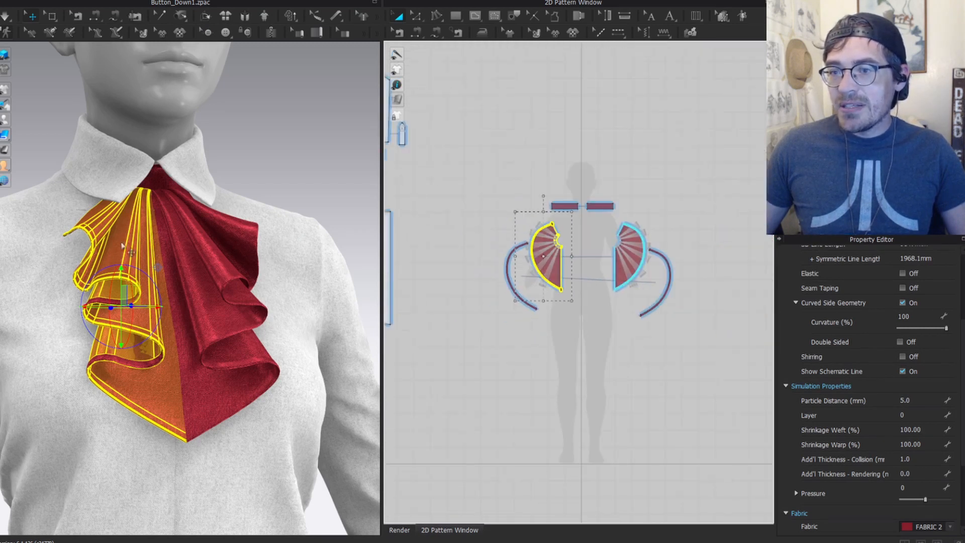
scroll(531, 264, down, 1)
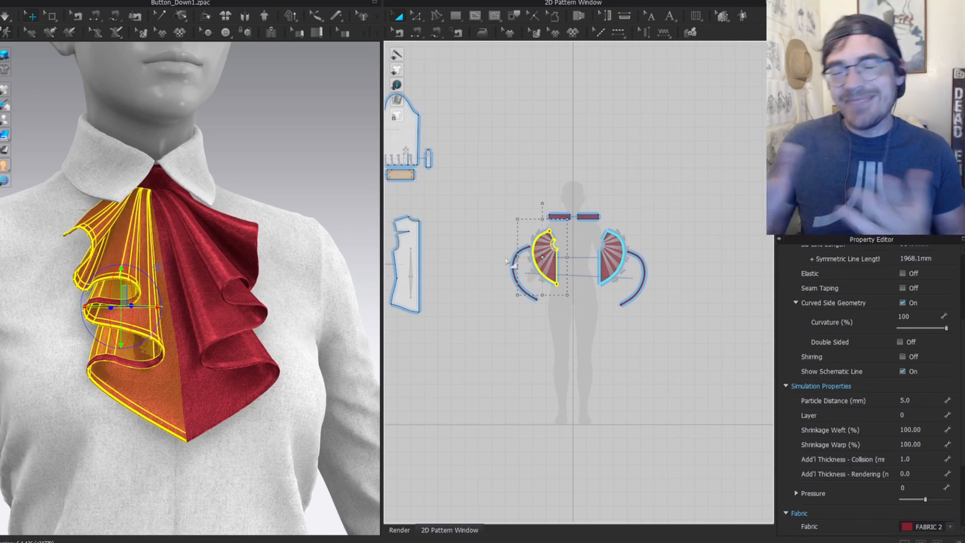